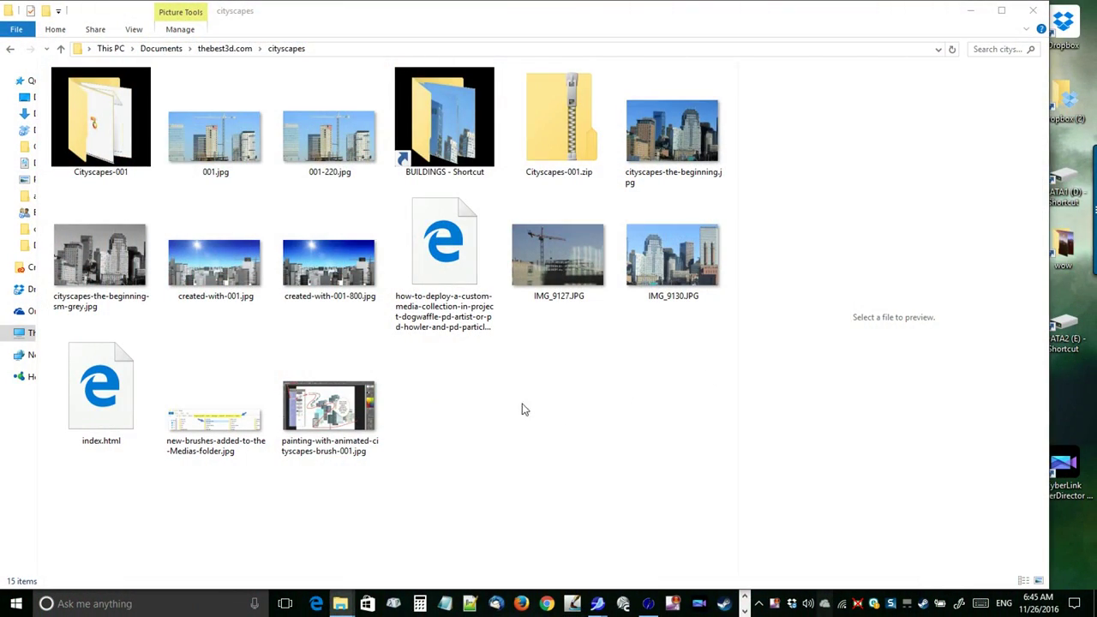
Enlarge the thumbnails in the cityscapes folder and preview created-with-001.jpg and cityscapes-the-beginning-sm-grey.jpg.
{"action": "left_click", "coordinate": [343, 267]}
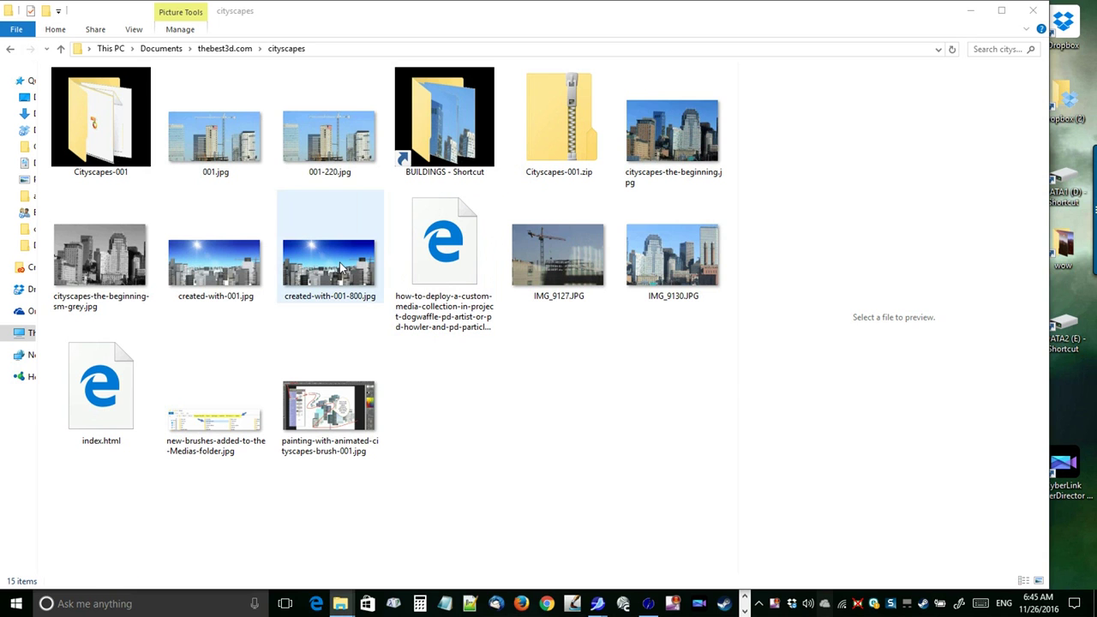
{"action": "left_click", "coordinate": [216, 260]}
{"action": "scroll", "coordinate": [291, 270], "scroll_direction": "up", "scroll_amount": 1}
{"action": "scroll", "coordinate": [269, 275], "scroll_direction": "up", "scroll_amount": 1}
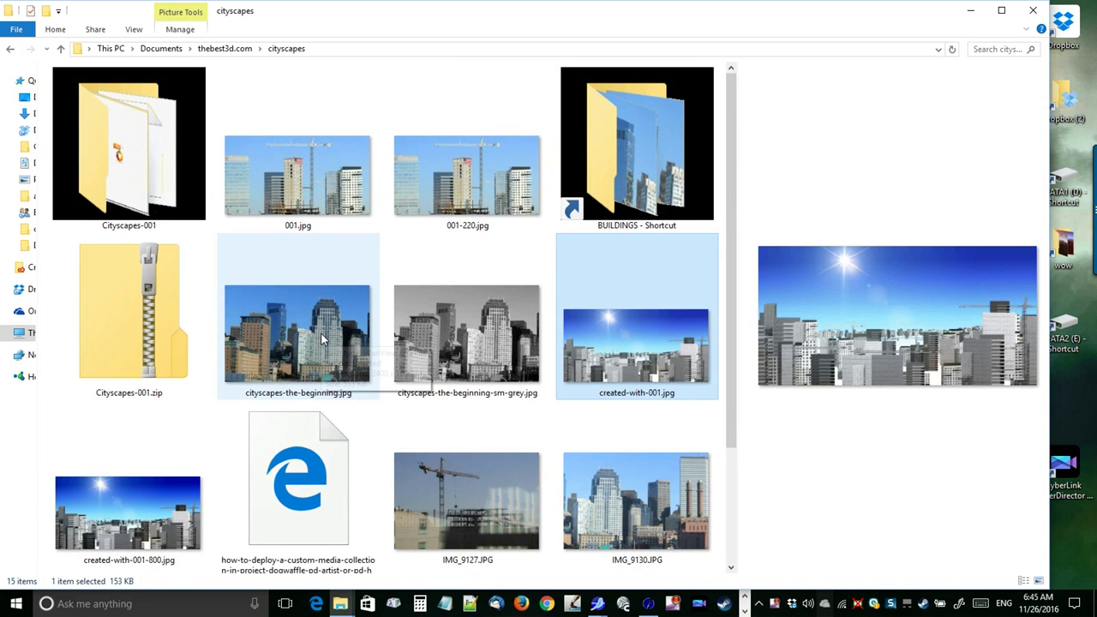
{"action": "left_click", "coordinate": [449, 312]}
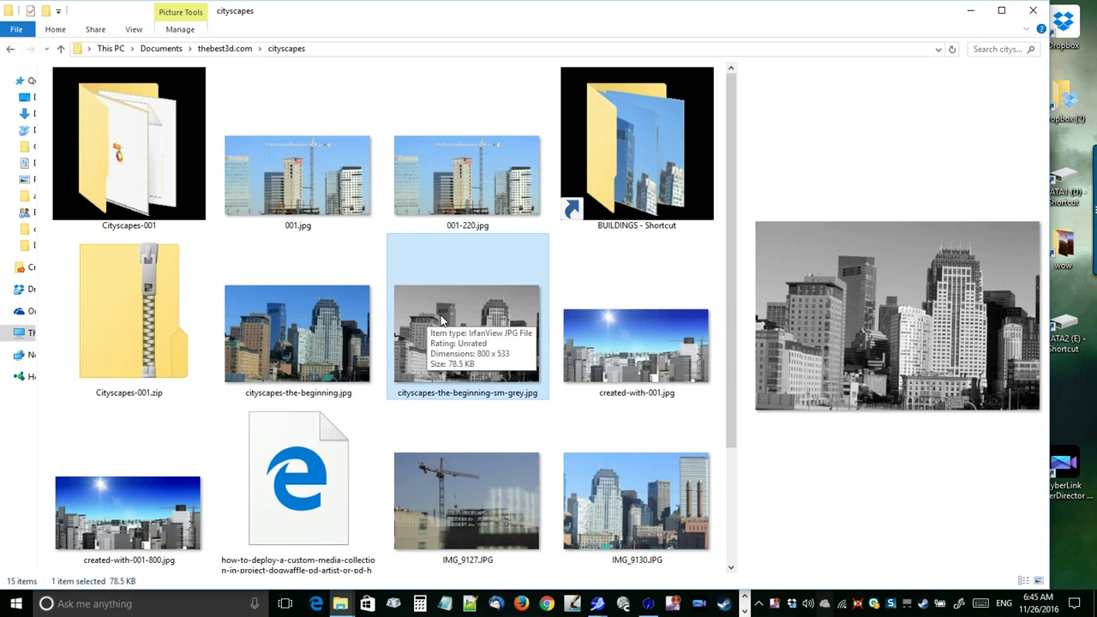
Open 001.jpg in IrfanView and look over its buildings, crane and construction site at 100% zoom.
{"action": "left_click", "coordinate": [318, 167]}
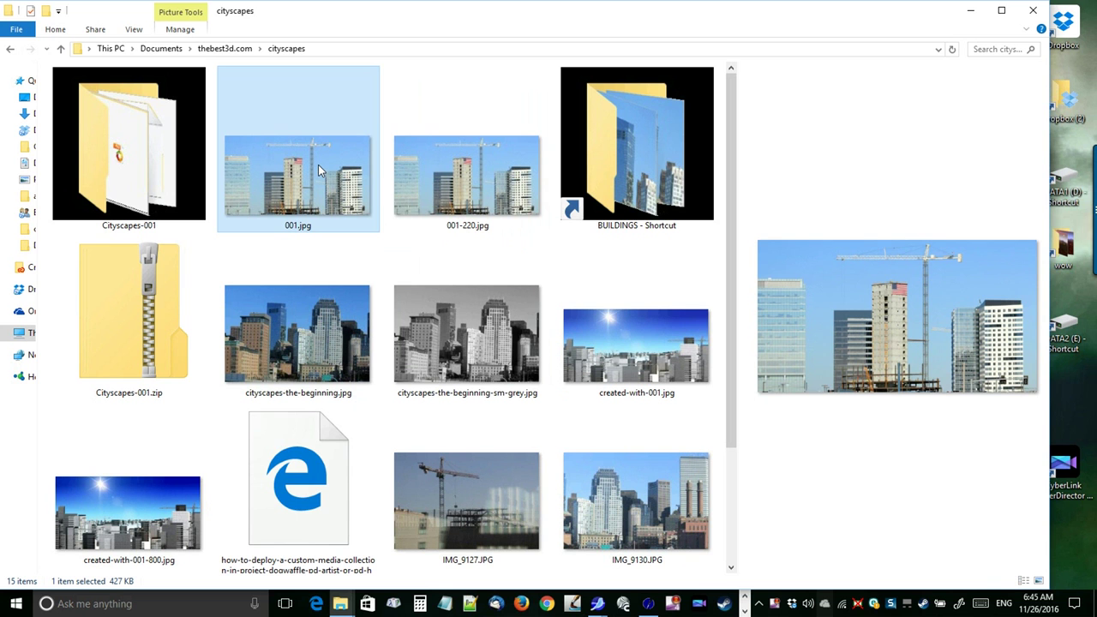
{"action": "double_click", "coordinate": [318, 165]}
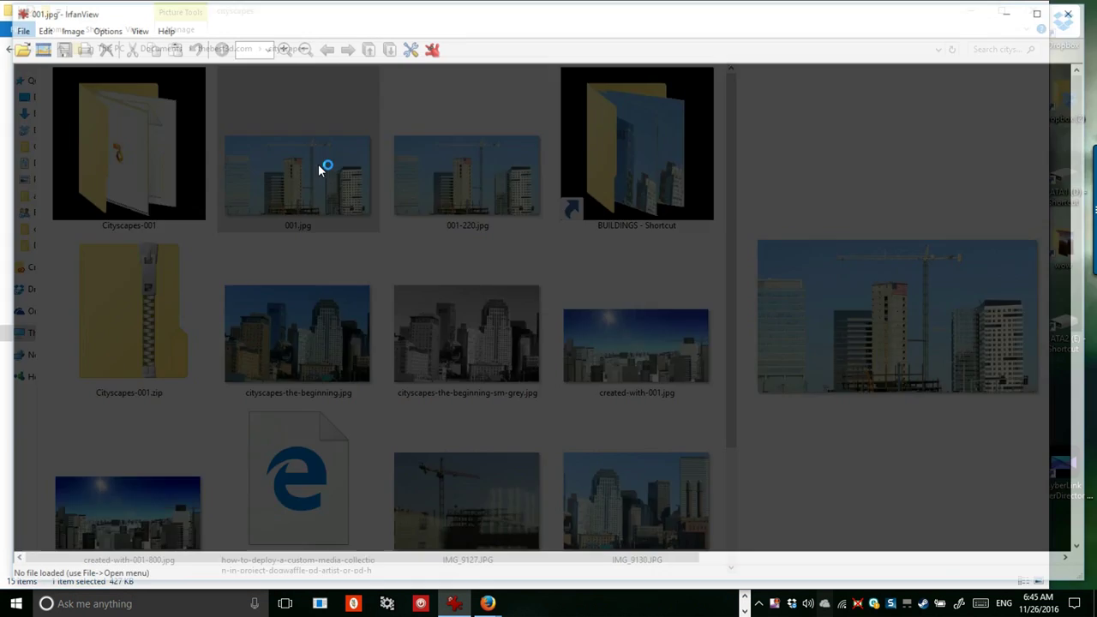
{"action": "left_click_drag", "start_coordinate": [827, 431], "coordinate": [365, 186]}
{"action": "left_click_drag", "start_coordinate": [766, 326], "coordinate": [318, 277]}
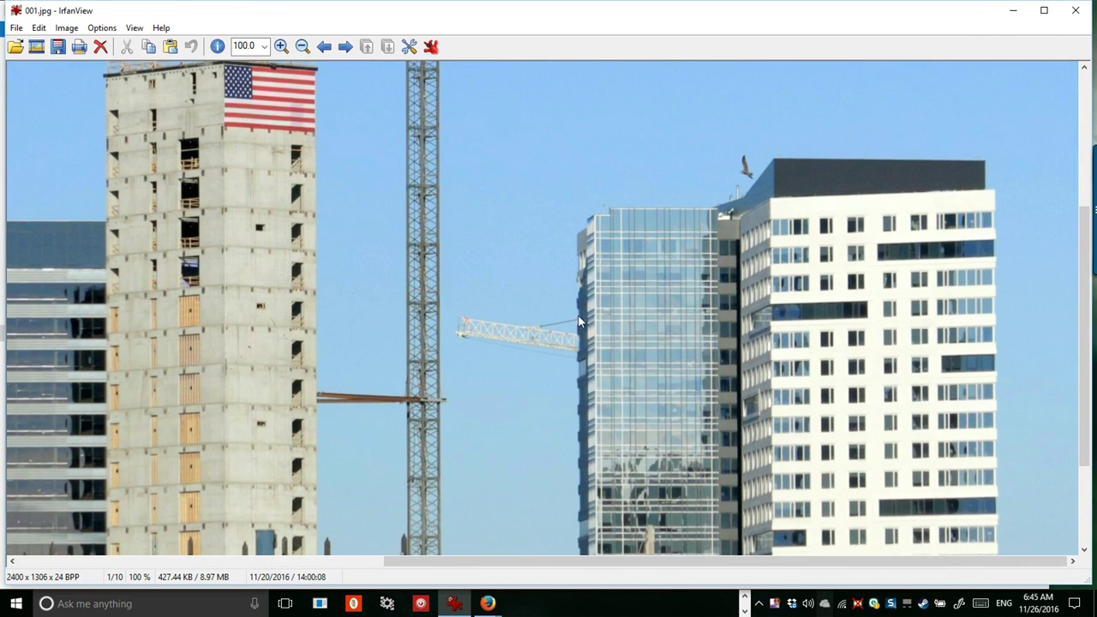
{"action": "scroll", "coordinate": [774, 340], "scroll_direction": "down", "scroll_amount": 5}
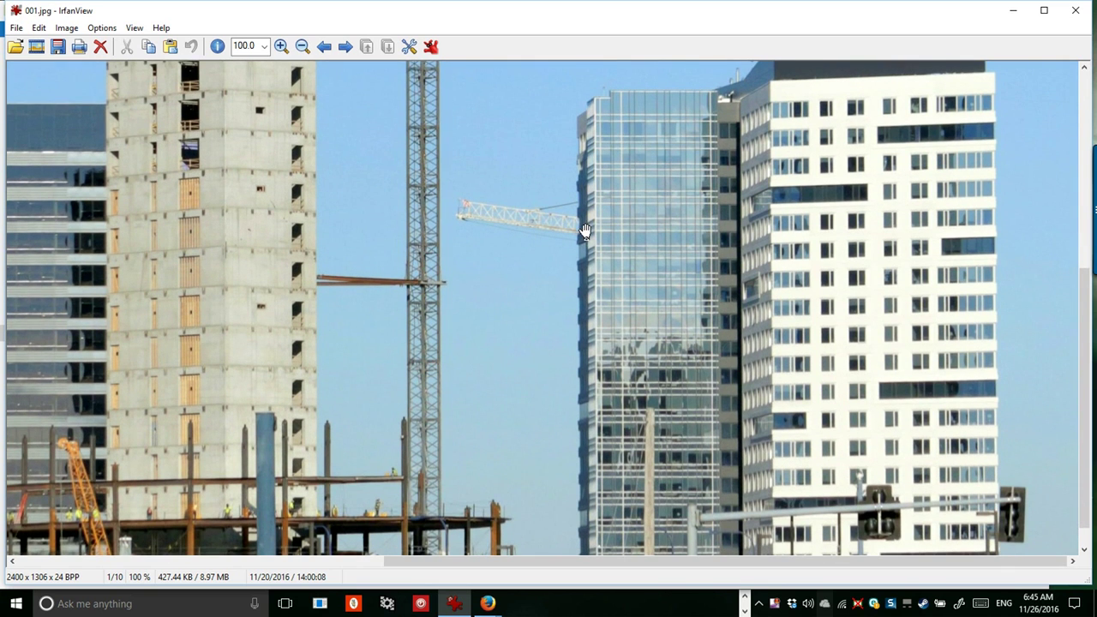
{"action": "left_click_drag", "start_coordinate": [626, 178], "coordinate": [607, 370]}
{"action": "left_click_drag", "start_coordinate": [317, 171], "coordinate": [748, 118]}
{"action": "left_click_drag", "start_coordinate": [520, 387], "coordinate": [846, 111]}
{"action": "left_click_drag", "start_coordinate": [840, 301], "coordinate": [810, 146]}
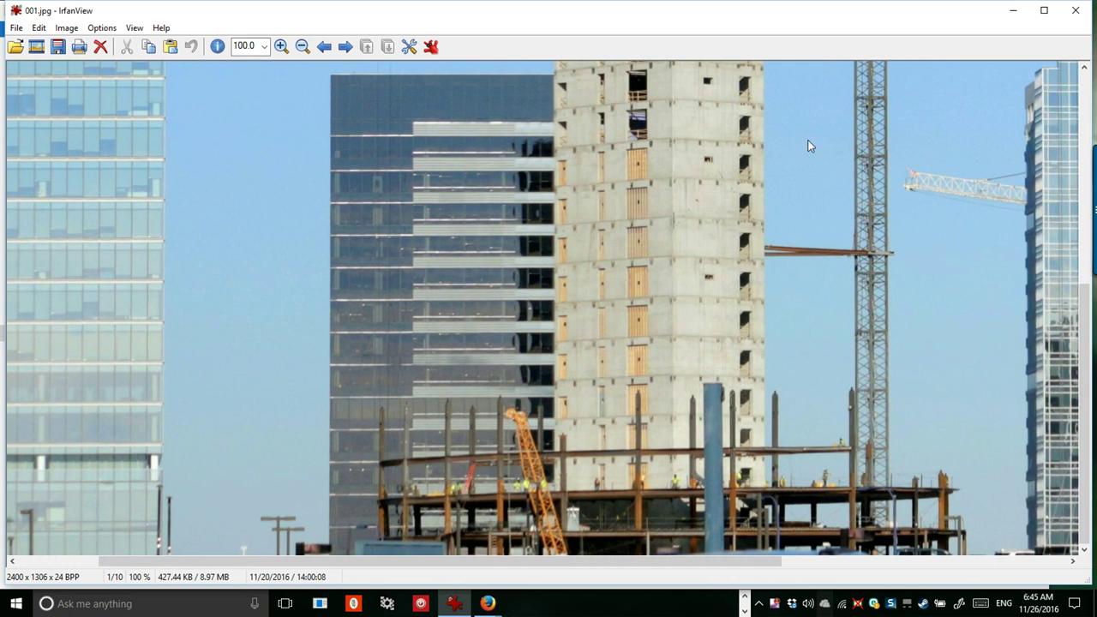
Magnify the steel deck in front of the concrete tower in 001.jpg and examine the construction workers.
{"action": "left_click_drag", "start_coordinate": [636, 451], "coordinate": [740, 505]}
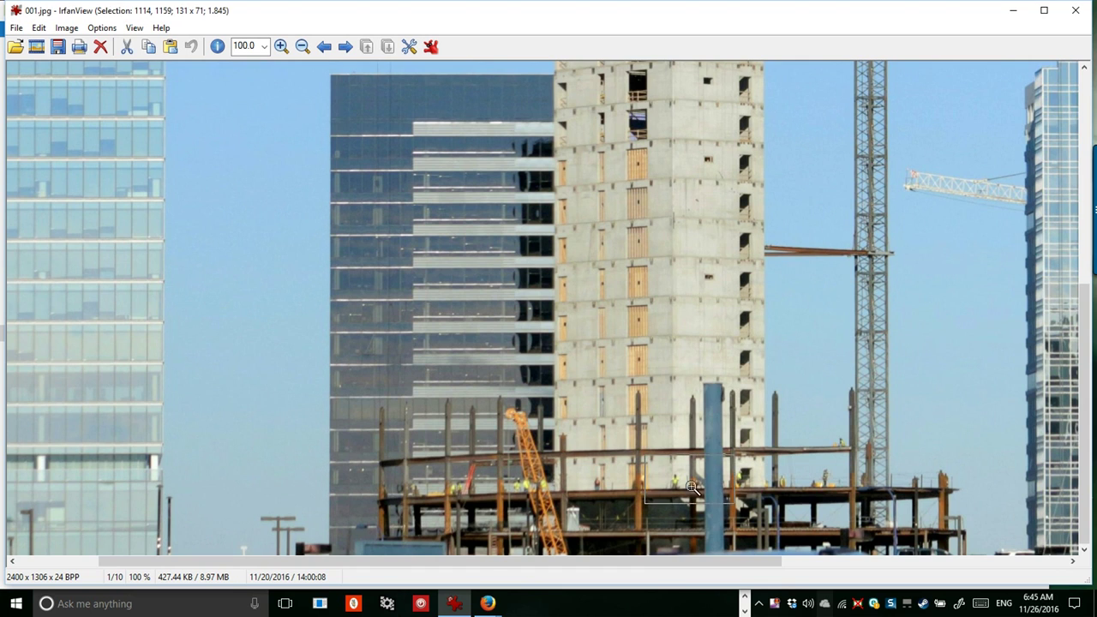
{"action": "left_click", "coordinate": [687, 482]}
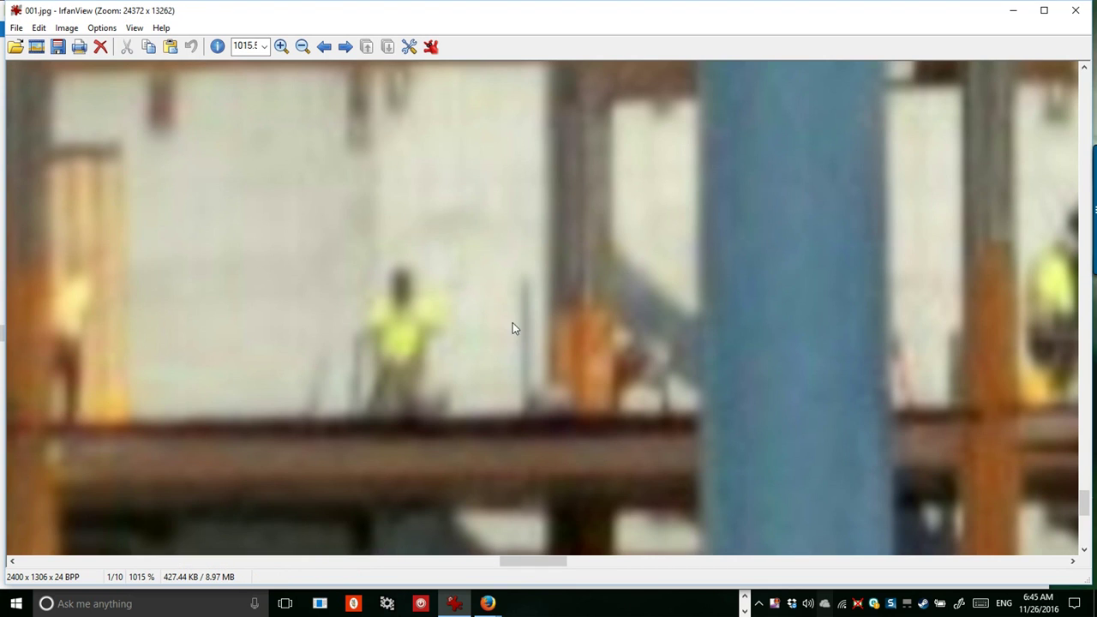
{"action": "left_click_drag", "start_coordinate": [730, 243], "coordinate": [460, 302]}
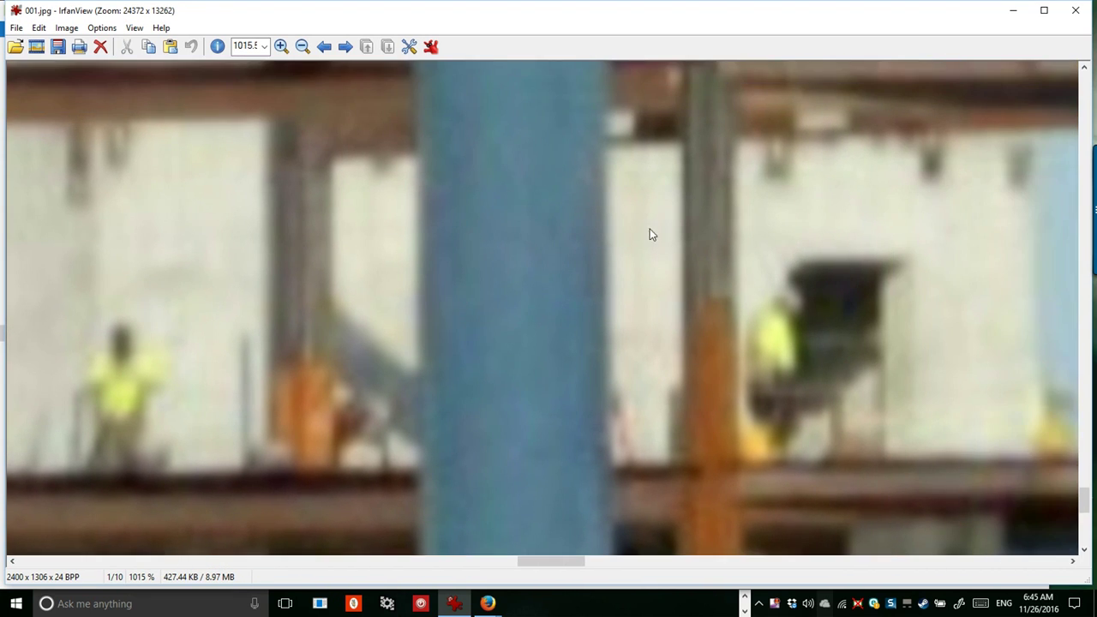
{"action": "scroll", "coordinate": [543, 309], "scroll_direction": "down", "scroll_amount": 8}
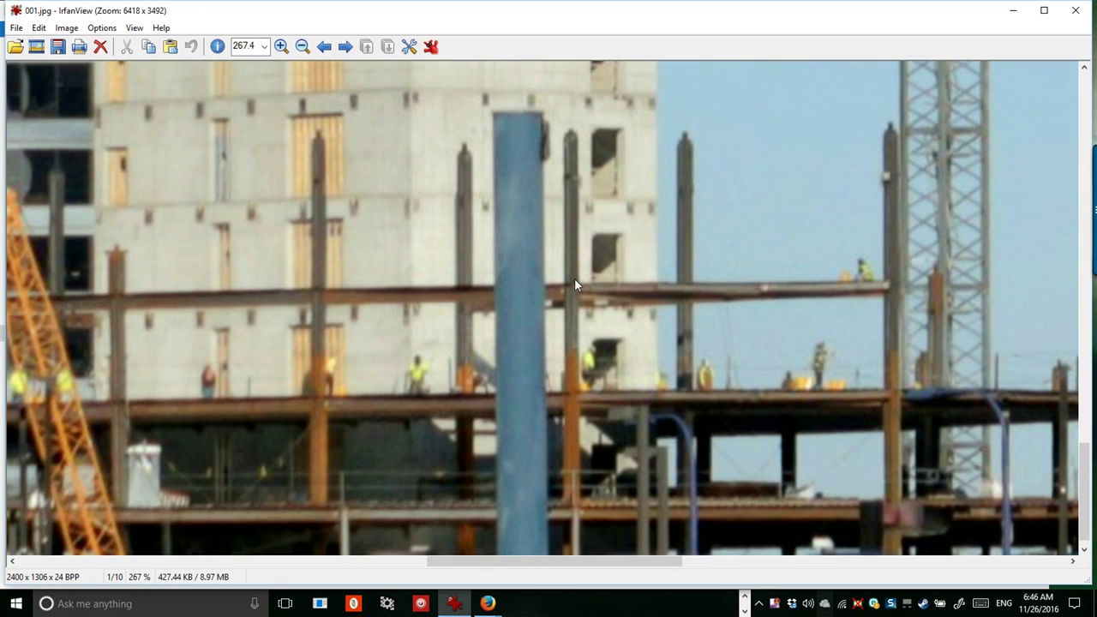
{"action": "scroll", "coordinate": [574, 285], "scroll_direction": "down", "scroll_amount": 3}
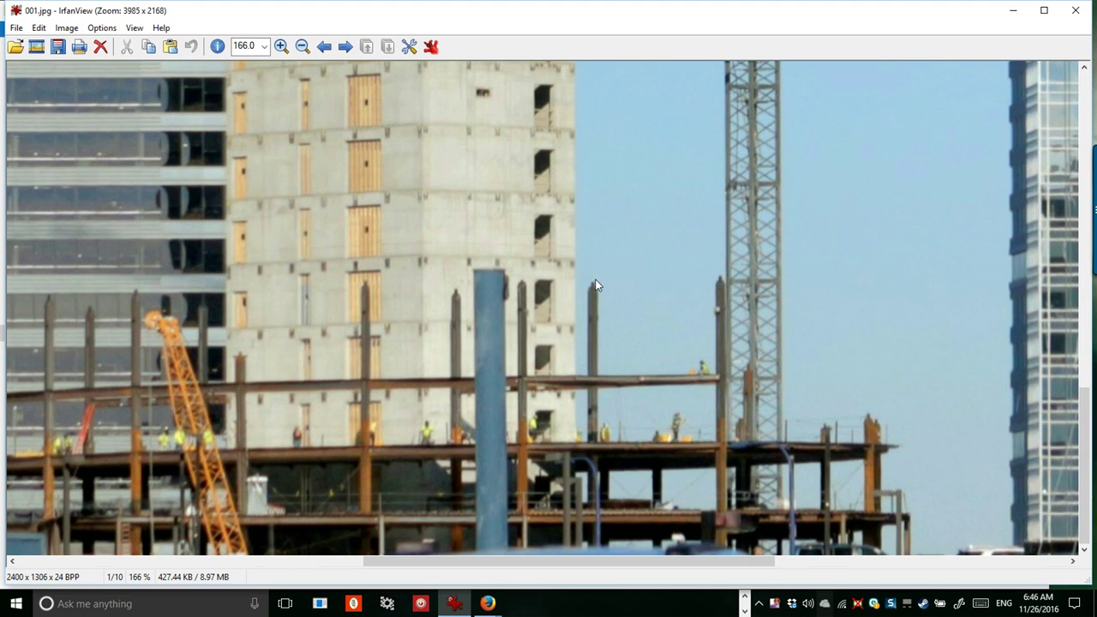
{"action": "scroll", "coordinate": [597, 285], "scroll_direction": "down", "scroll_amount": 1}
Magnify the roof of the white building and examine the flying bird and the top-floor windows.
{"action": "left_click_drag", "start_coordinate": [784, 134], "coordinate": [488, 401]}
{"action": "left_click_drag", "start_coordinate": [835, 238], "coordinate": [634, 365]}
{"action": "left_click_drag", "start_coordinate": [568, 169], "coordinate": [706, 275]}
{"action": "left_click", "coordinate": [632, 214]}
{"action": "left_click_drag", "start_coordinate": [630, 304], "coordinate": [415, 318]}
{"action": "scroll", "coordinate": [544, 311], "scroll_direction": "down", "scroll_amount": 5}
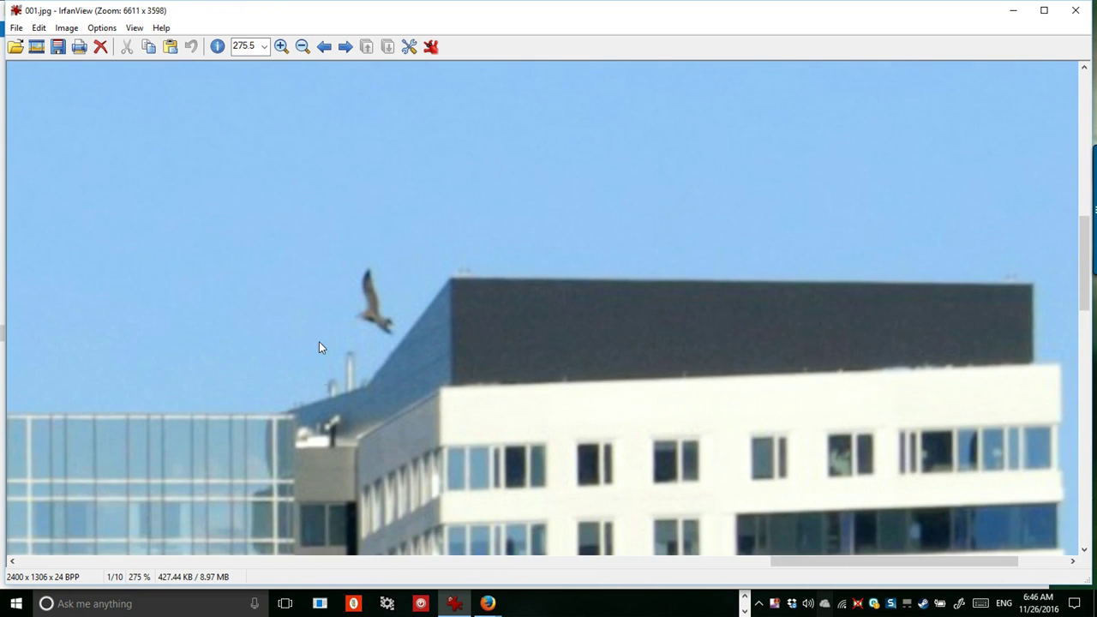
{"action": "left_click_drag", "start_coordinate": [405, 434], "coordinate": [438, 188]}
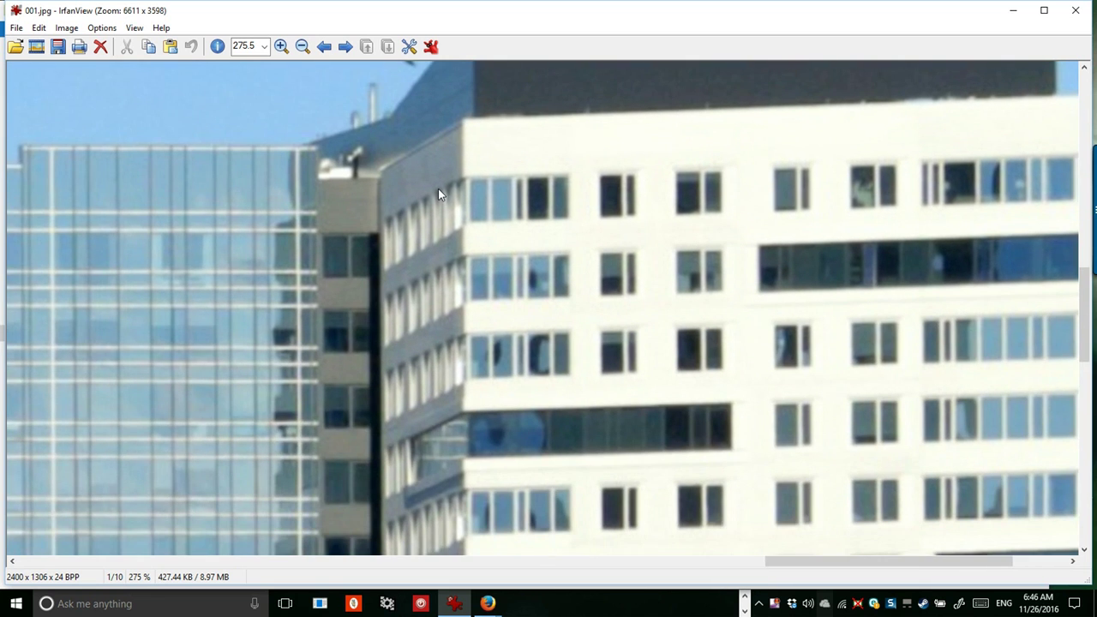
{"action": "left_click_drag", "start_coordinate": [631, 257], "coordinate": [495, 330]}
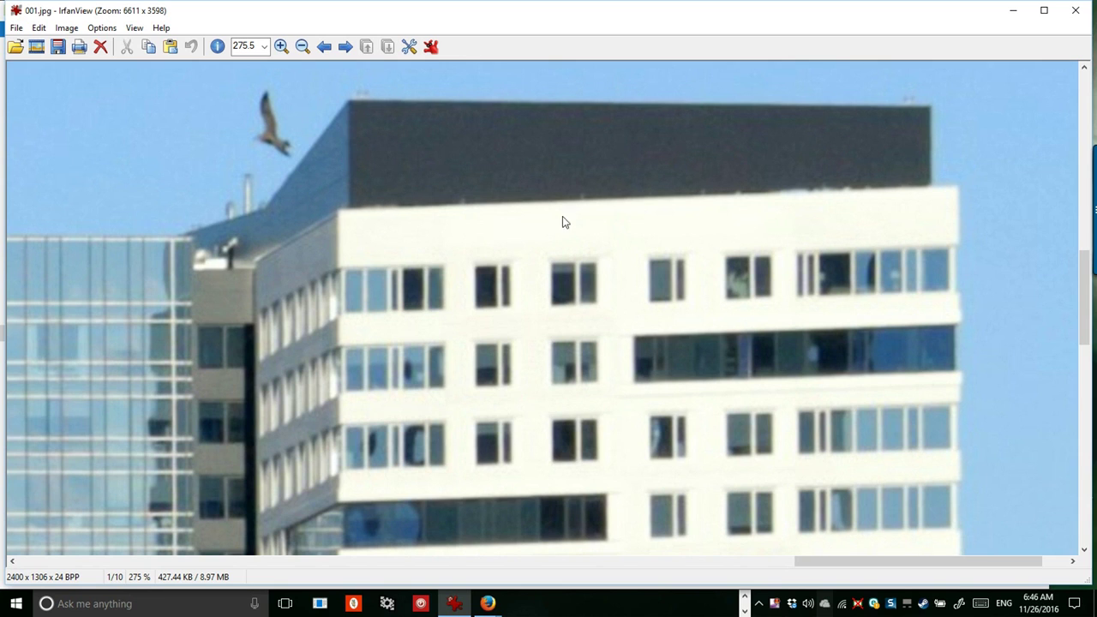
{"action": "left_click_drag", "start_coordinate": [823, 314], "coordinate": [720, 201]}
{"action": "scroll", "coordinate": [719, 201], "scroll_direction": "down", "scroll_amount": 1}
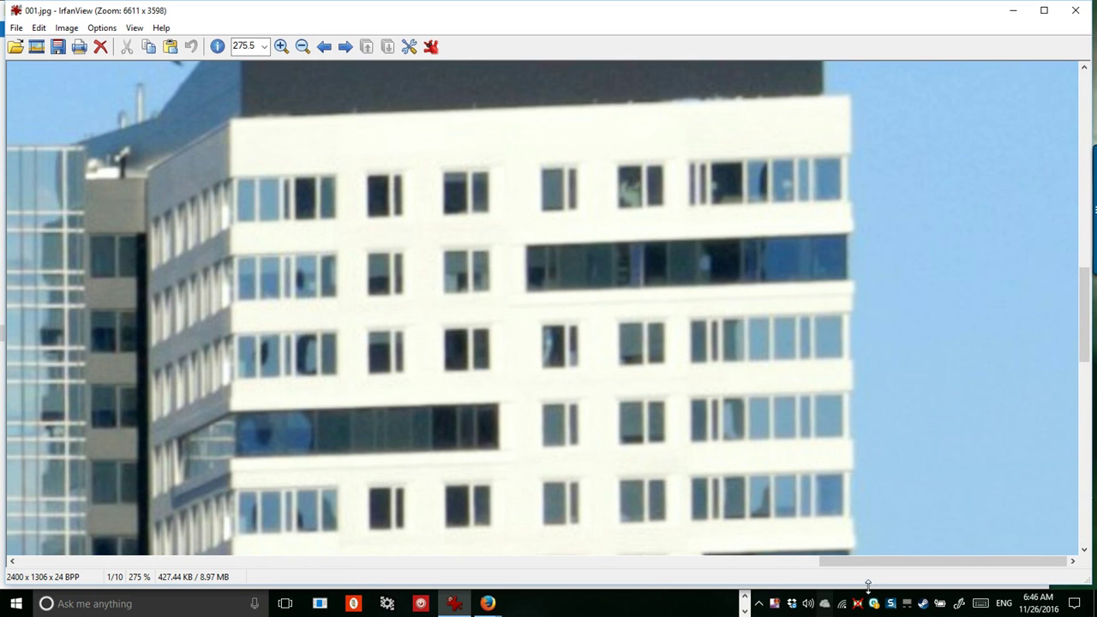
Return the photo to 100% and zoom in on the windows along the white building's outer edge.
{"action": "left_click_drag", "start_coordinate": [859, 534], "coordinate": [143, 119]}
{"action": "key", "text": "shift+r"}
{"action": "left_click_drag", "start_coordinate": [883, 367], "coordinate": [329, 271]}
{"action": "left_click_drag", "start_coordinate": [919, 433], "coordinate": [875, 338]}
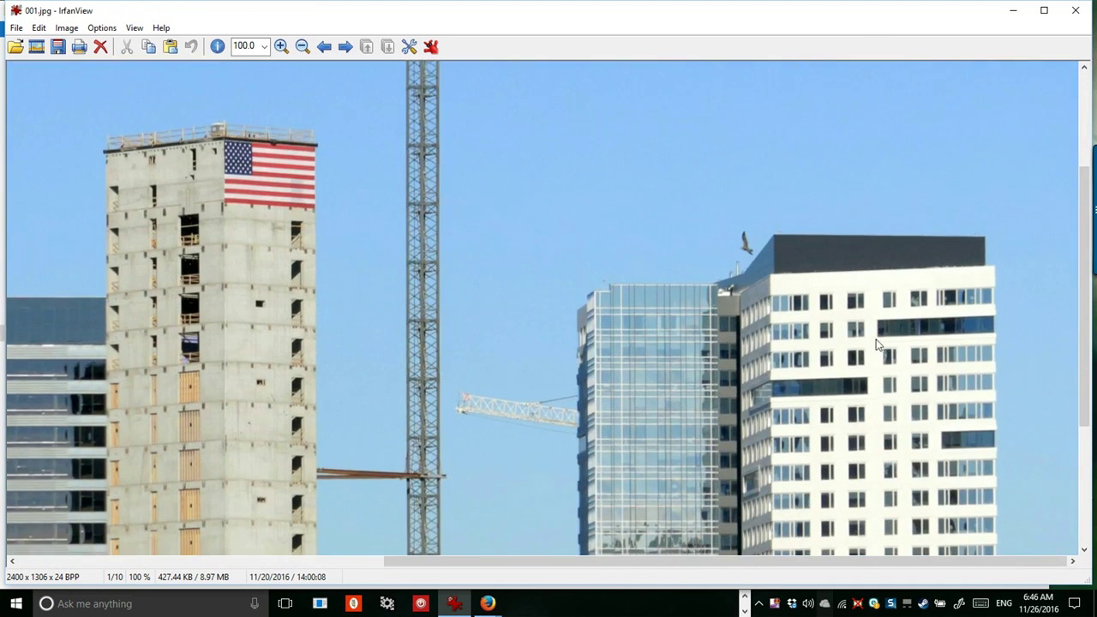
{"action": "left_click_drag", "start_coordinate": [969, 310], "coordinate": [1039, 408]}
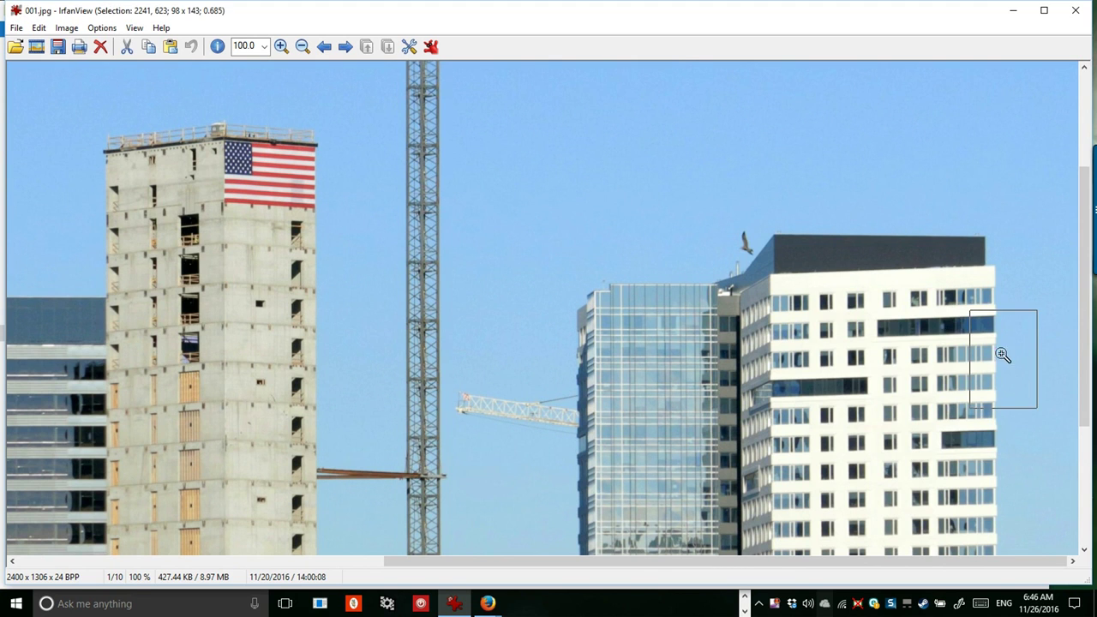
{"action": "left_click", "coordinate": [1003, 355]}
{"action": "scroll", "coordinate": [678, 183], "scroll_direction": "up", "scroll_amount": 1}
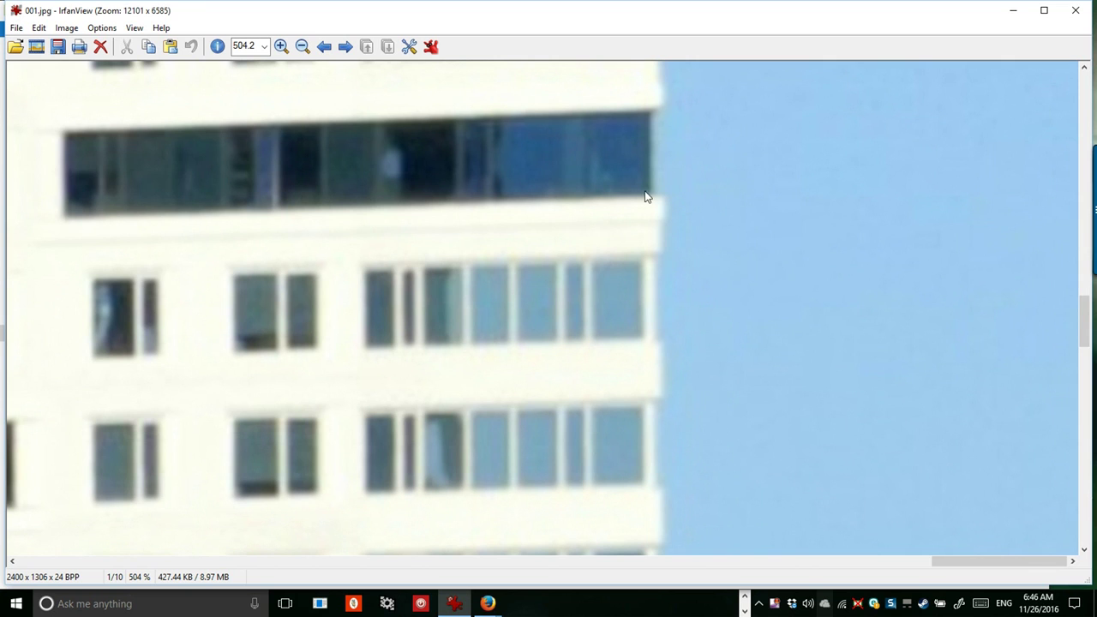
Select an area of about 93 x 96 pixels around two floors of corner windows, and clear the selection.
{"action": "left_click_drag", "start_coordinate": [647, 191], "coordinate": [658, 497]}
{"action": "left_click_drag", "start_coordinate": [646, 319], "coordinate": [335, 318]}
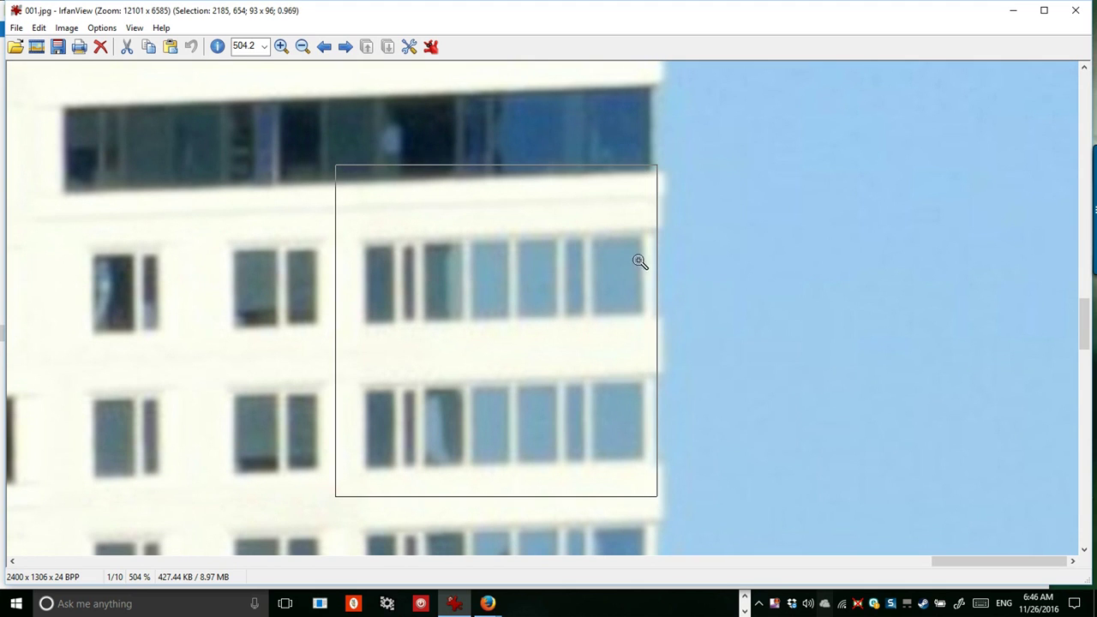
{"action": "left_click", "coordinate": [675, 170]}
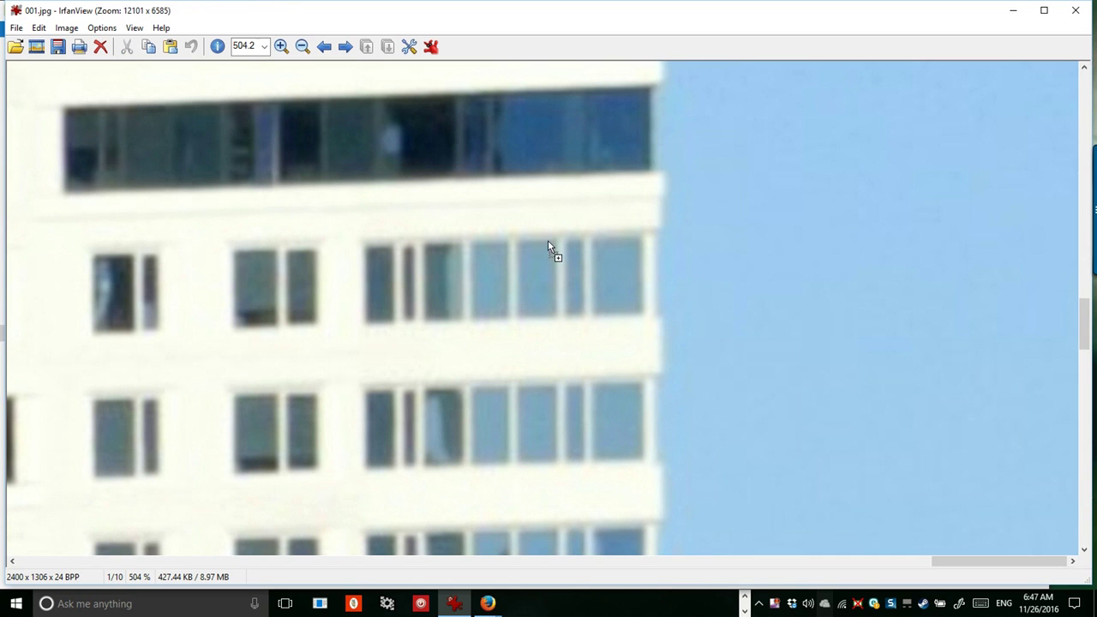
Restore 001.jpg to its original size and close the image viewer.
{"action": "key", "text": "ctrl+h"}
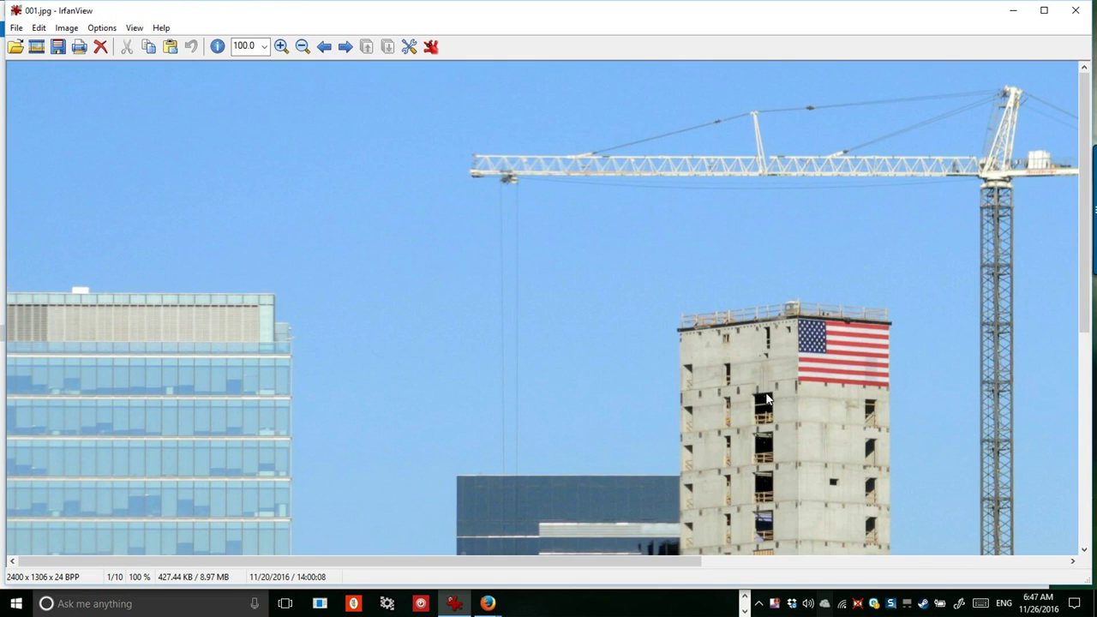
{"action": "left_click_drag", "start_coordinate": [568, 213], "coordinate": [527, 199]}
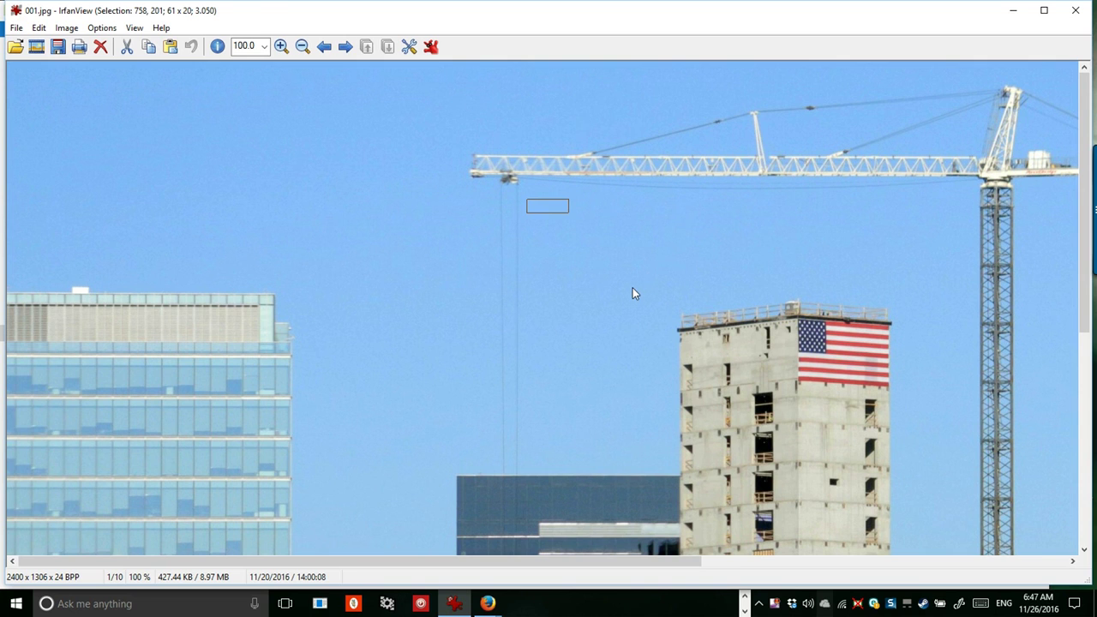
{"action": "left_click", "coordinate": [756, 271]}
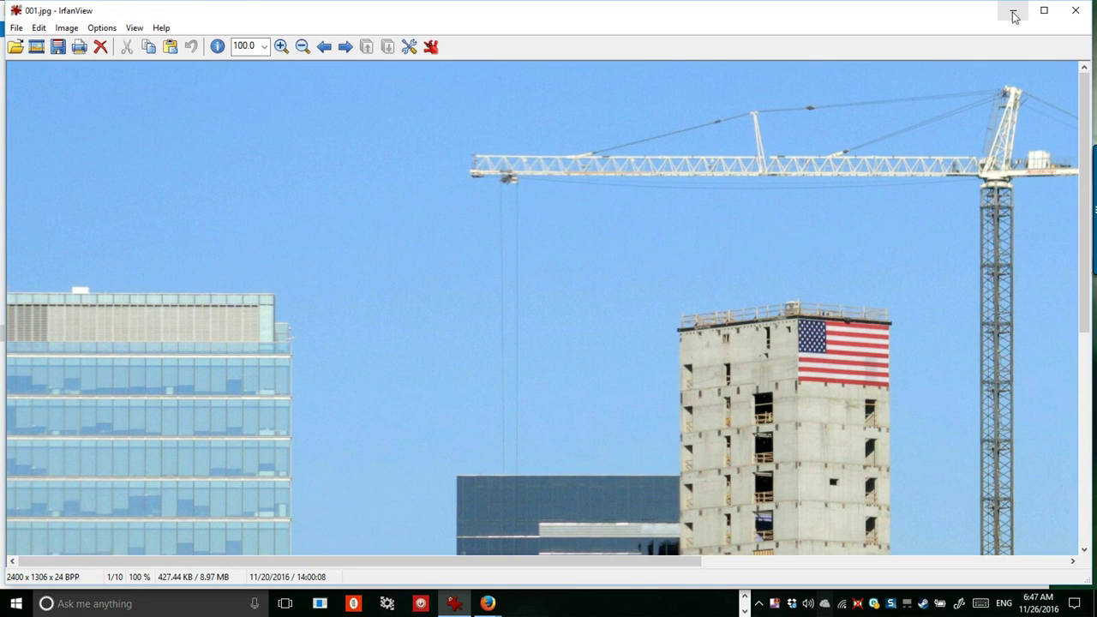
{"action": "left_click", "coordinate": [1071, 9]}
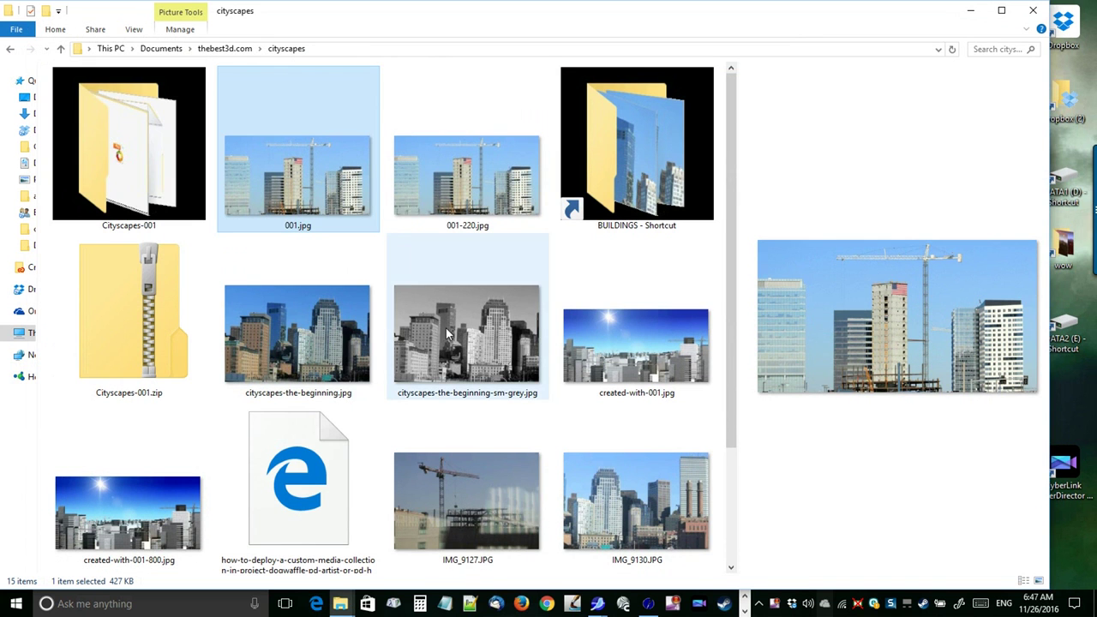
Open cityscapes-the-beginning.jpg in IrfanView and look over the skyscrapers at 100% zoom.
{"action": "double_click", "coordinate": [321, 333]}
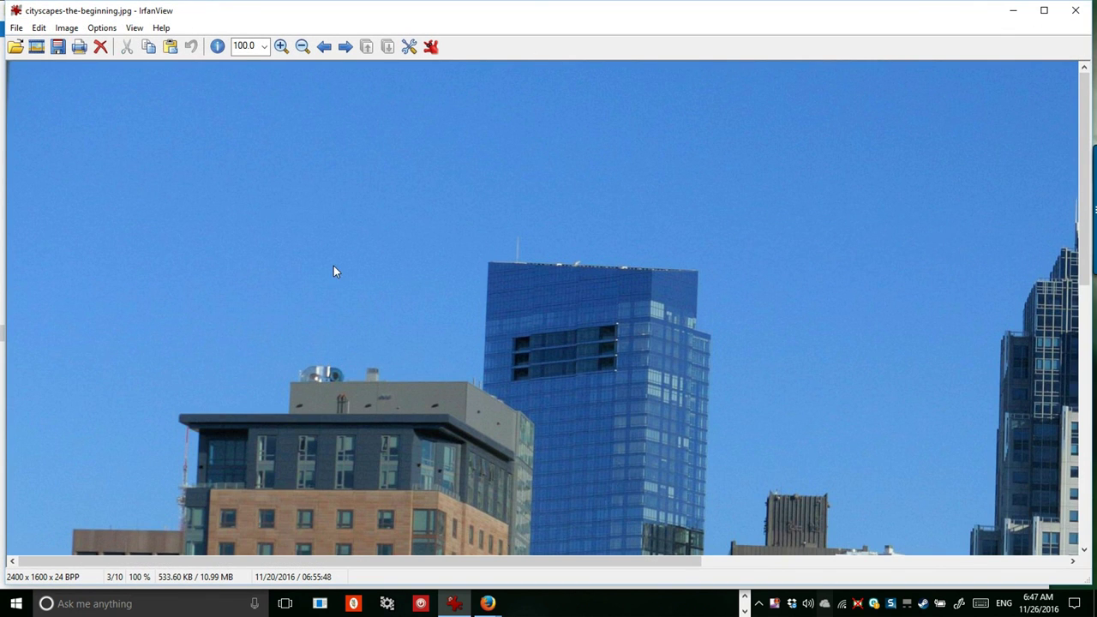
{"action": "left_click_drag", "start_coordinate": [702, 417], "coordinate": [299, 168]}
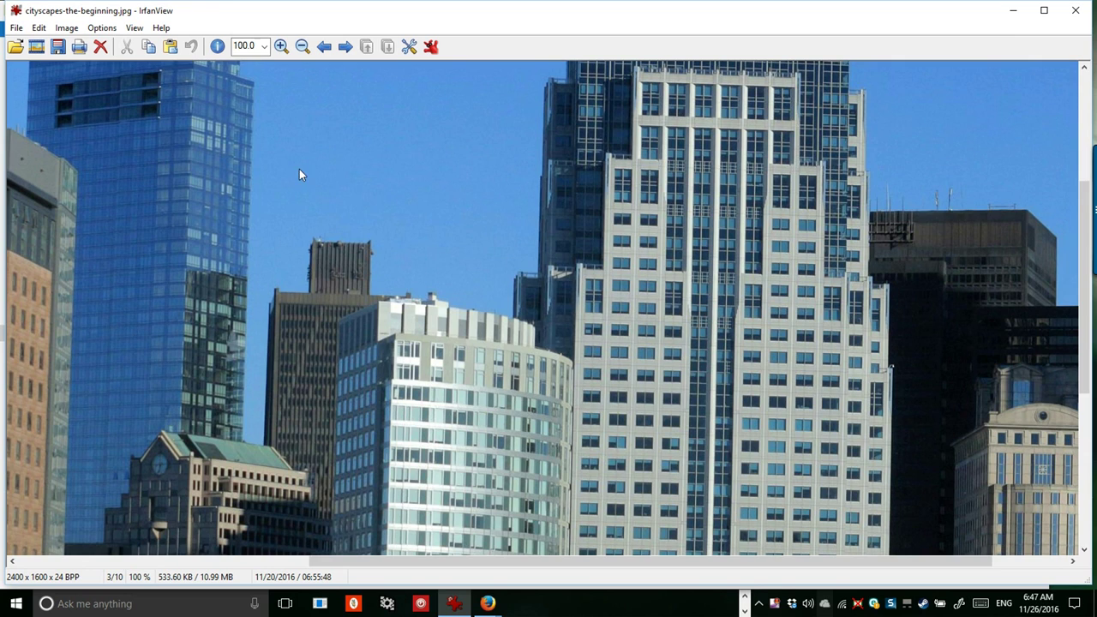
{"action": "left_click_drag", "start_coordinate": [494, 249], "coordinate": [327, 83]}
{"action": "left_click_drag", "start_coordinate": [459, 247], "coordinate": [672, 279]}
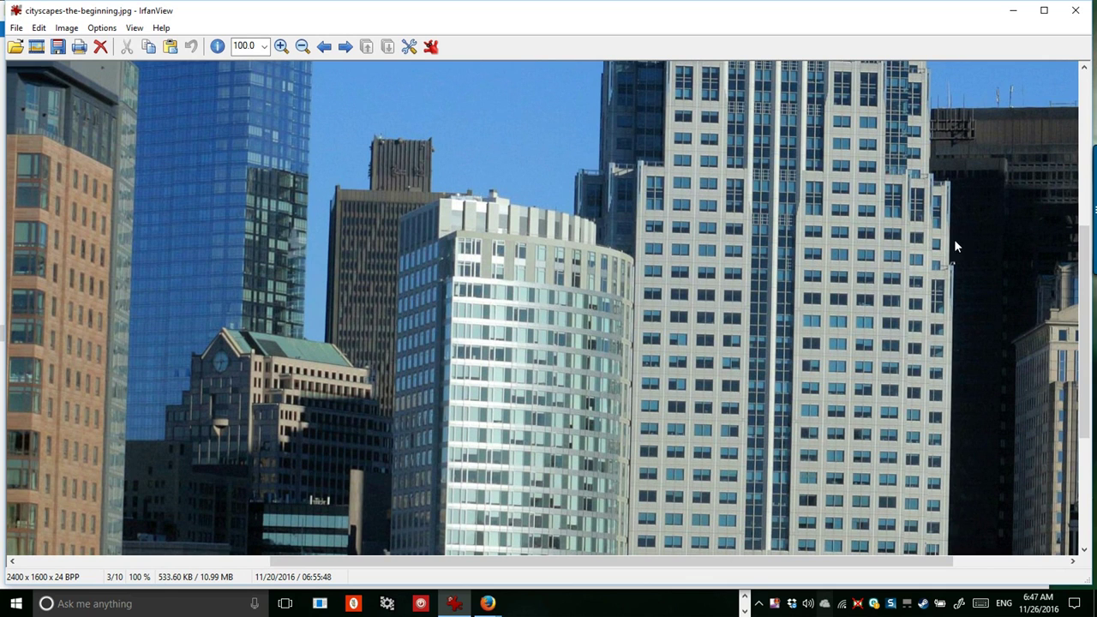
{"action": "left_click_drag", "start_coordinate": [936, 317], "coordinate": [674, 412]}
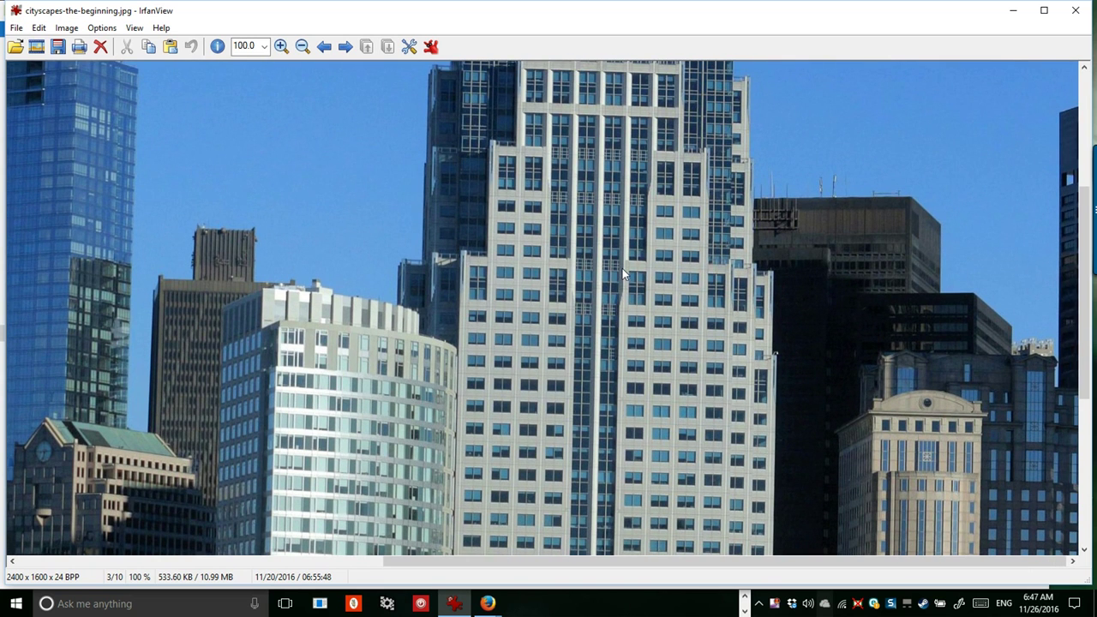
{"action": "left_click_drag", "start_coordinate": [744, 296], "coordinate": [674, 427]}
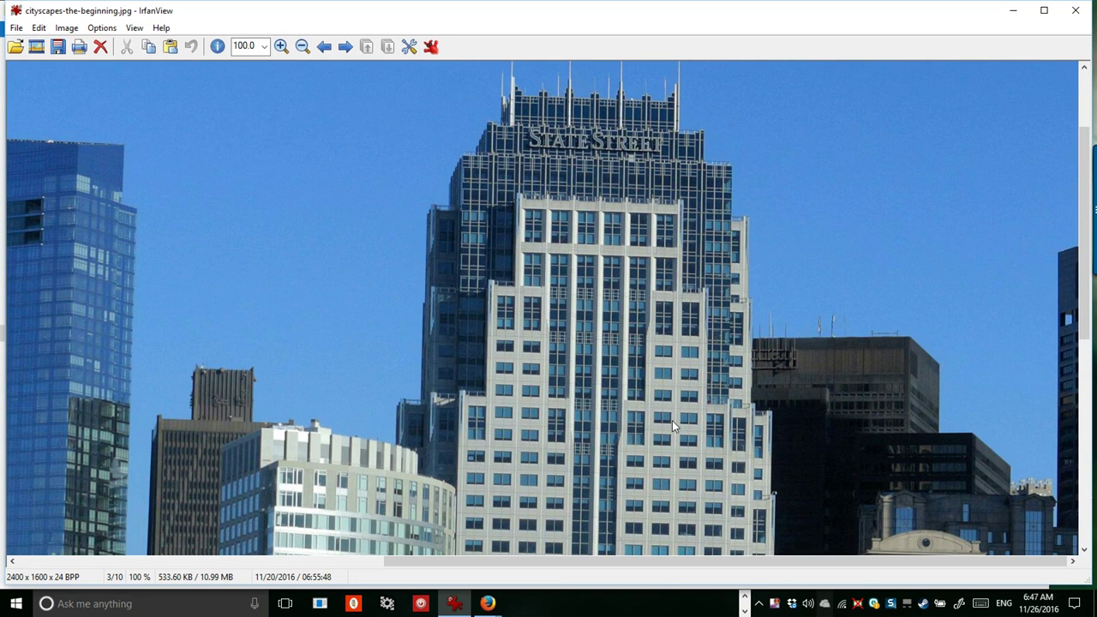
{"action": "left_click_drag", "start_coordinate": [672, 420], "coordinate": [631, 238]}
{"action": "left_click_drag", "start_coordinate": [735, 237], "coordinate": [714, 456]}
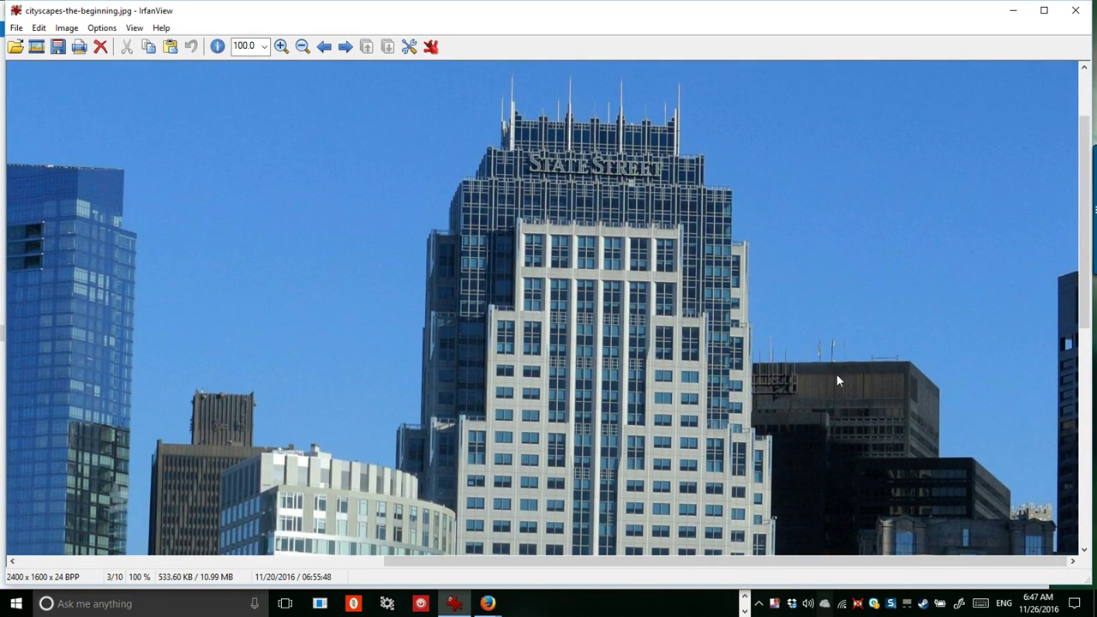
Magnify the top of the tallest tower and examine its State Street sign and facade.
{"action": "left_click_drag", "start_coordinate": [546, 317], "coordinate": [601, 415]}
{"action": "left_click_drag", "start_coordinate": [530, 220], "coordinate": [769, 297]}
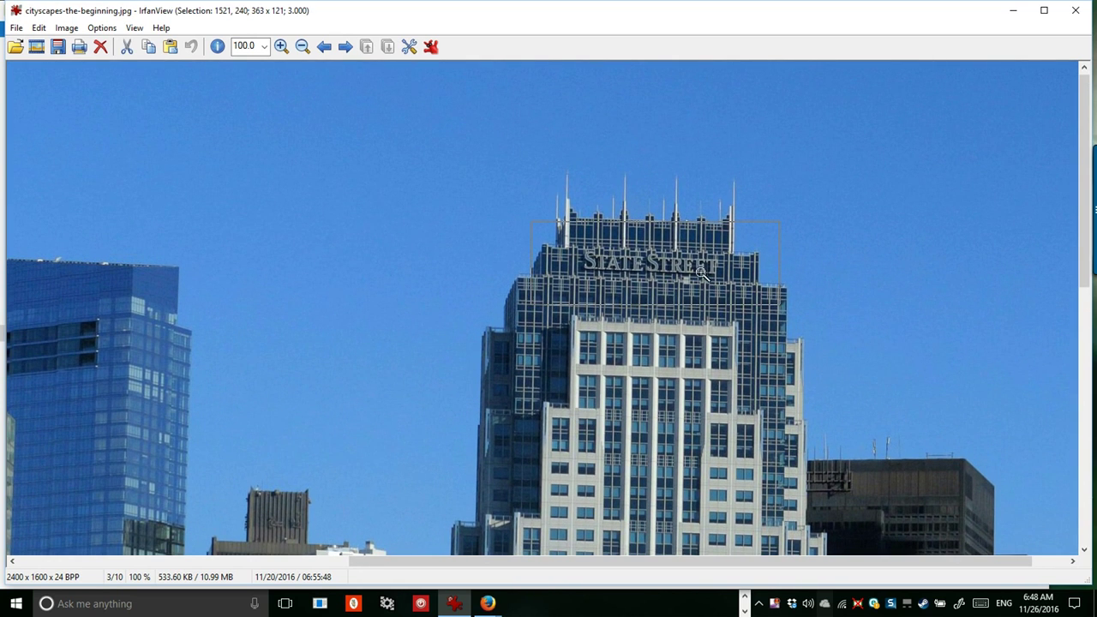
{"action": "left_click", "coordinate": [675, 260]}
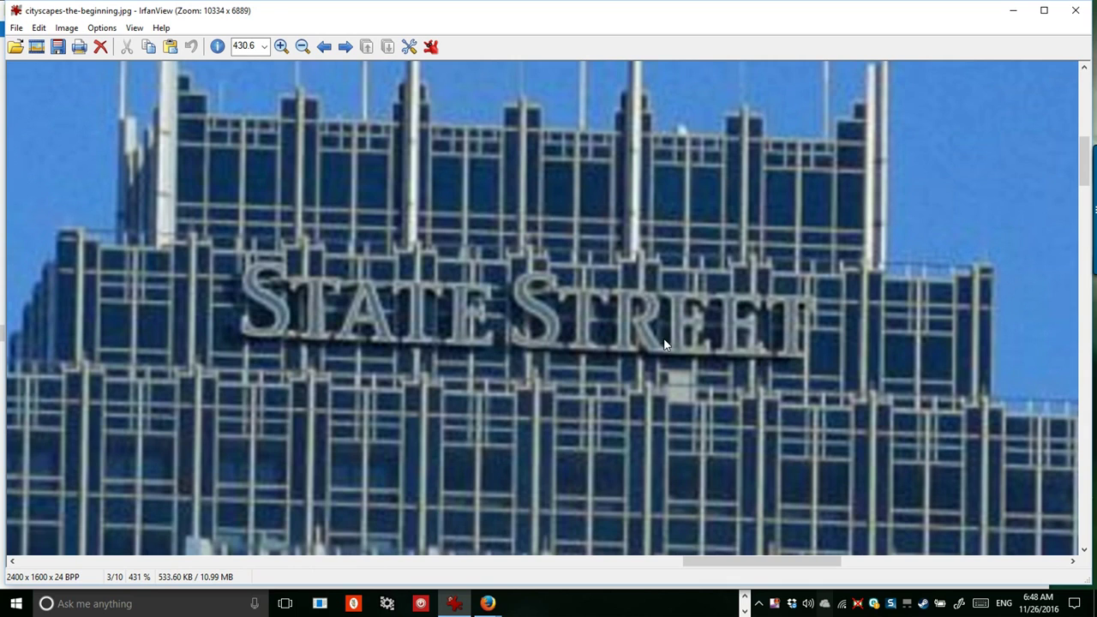
{"action": "scroll", "coordinate": [822, 366], "scroll_direction": "down", "scroll_amount": 5}
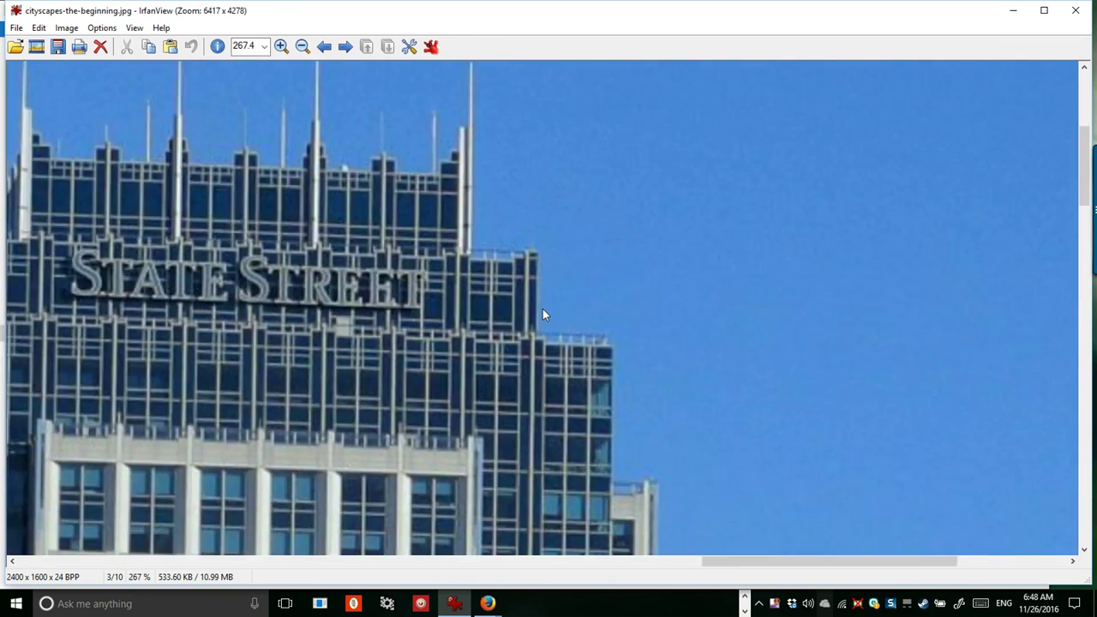
Copy the whole cityscapes-the-beginning.jpg image to the clipboard after looking over its lower facades.
{"action": "scroll", "coordinate": [543, 309], "scroll_direction": "down", "scroll_amount": 3}
{"action": "left_click_drag", "start_coordinate": [422, 413], "coordinate": [792, 109]}
{"action": "left_click_drag", "start_coordinate": [862, 414], "coordinate": [482, 147]}
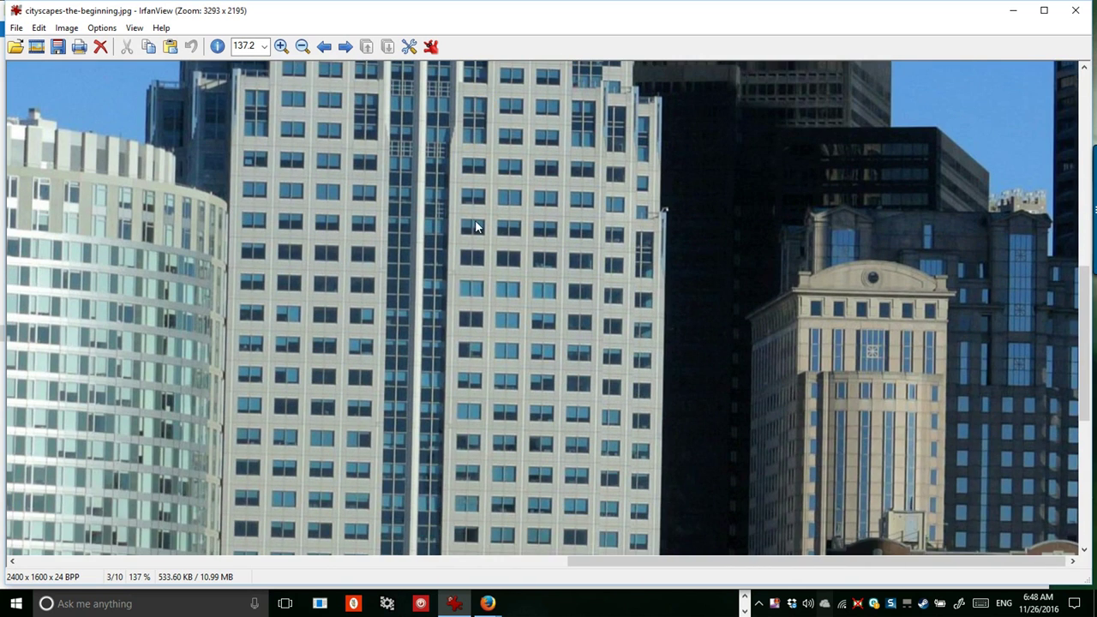
{"action": "left_click_drag", "start_coordinate": [476, 225], "coordinate": [559, 218]}
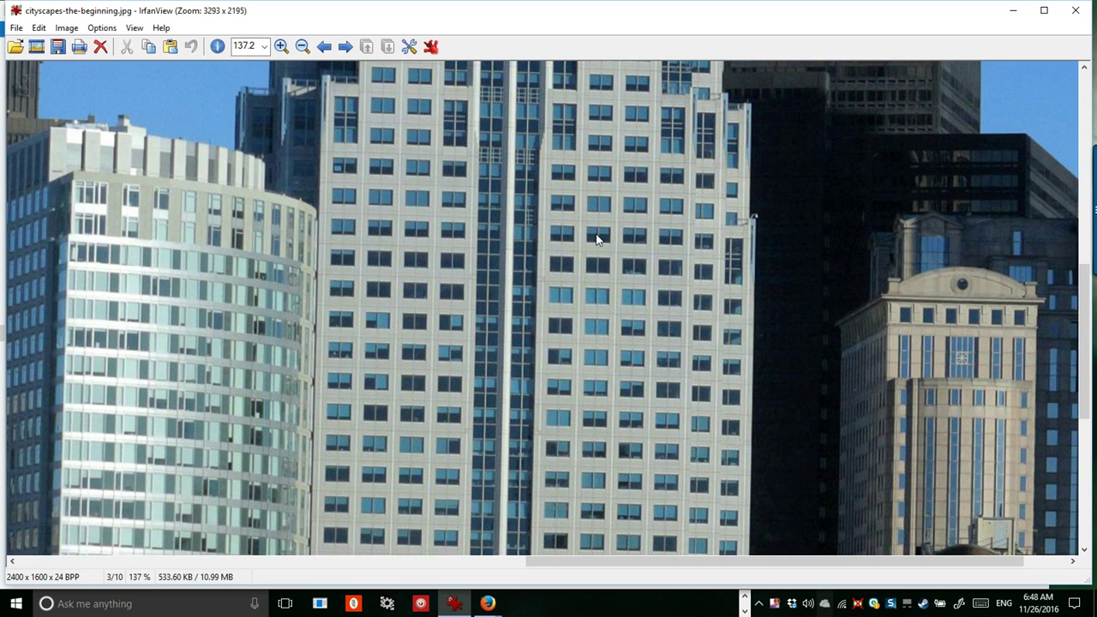
{"action": "left_click", "coordinate": [39, 28]}
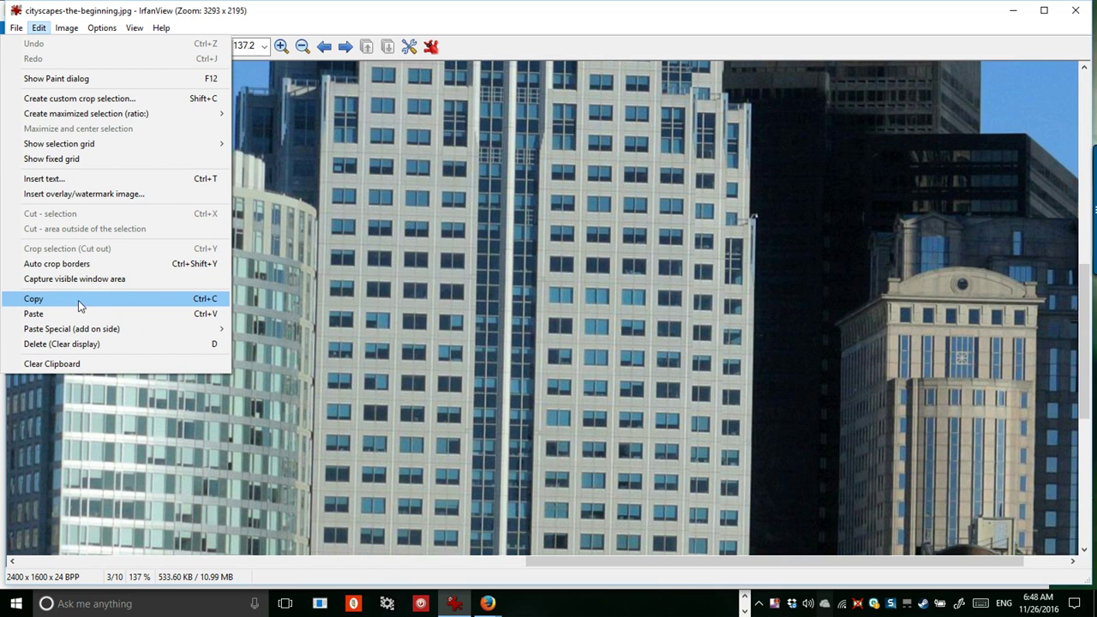
{"action": "left_click", "coordinate": [154, 301]}
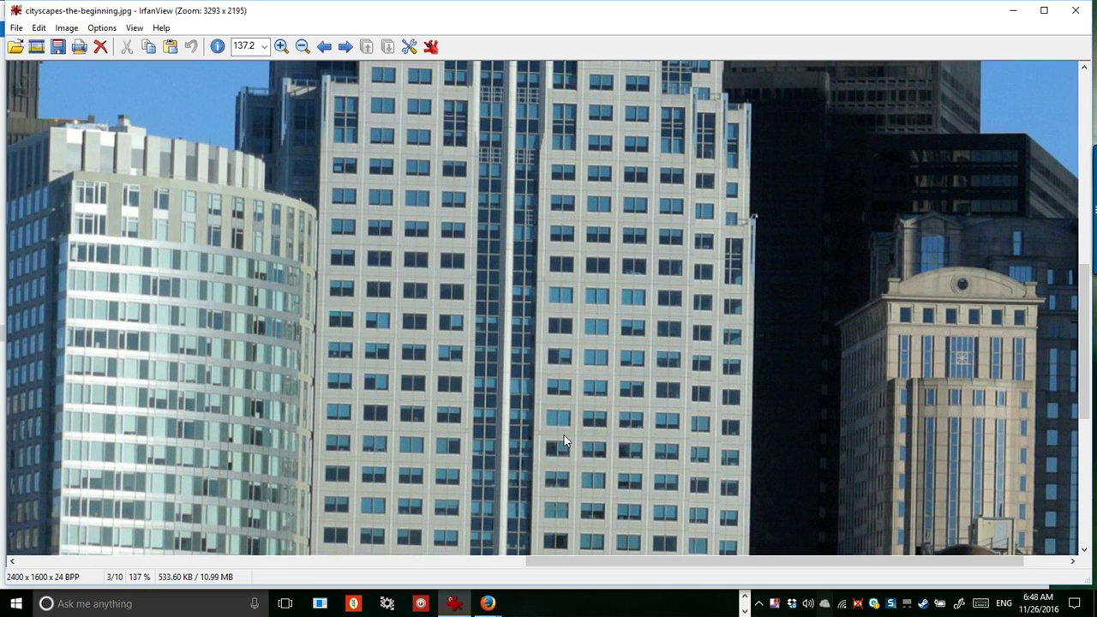
Switch to Howler 10 and paste the clipboard image as a stored image.
{"action": "left_click", "coordinate": [744, 600]}
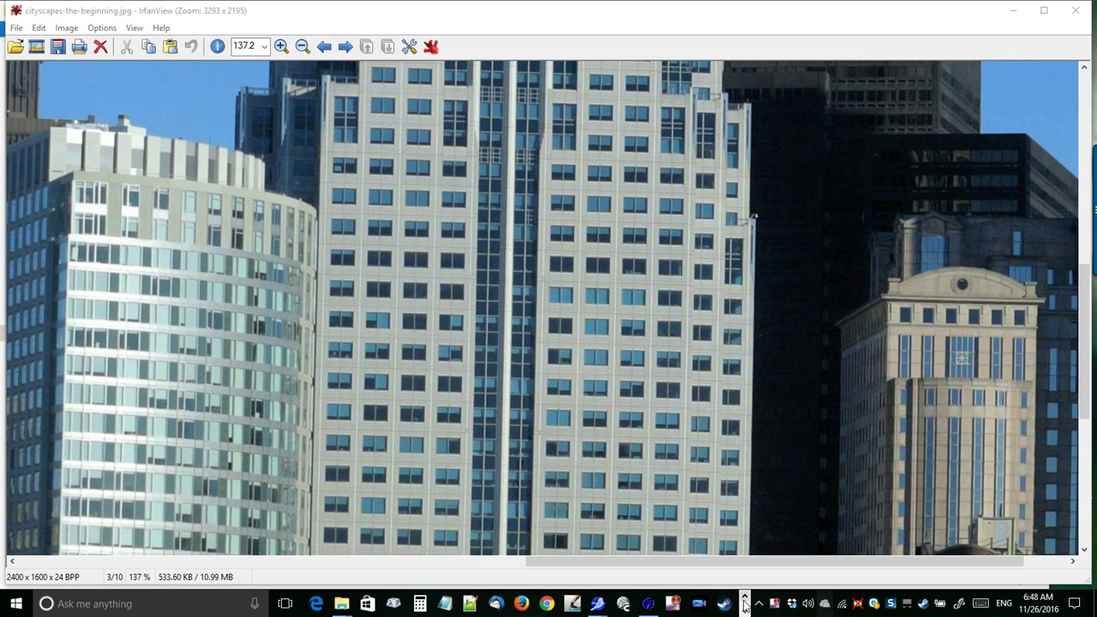
{"action": "left_click", "coordinate": [572, 604]}
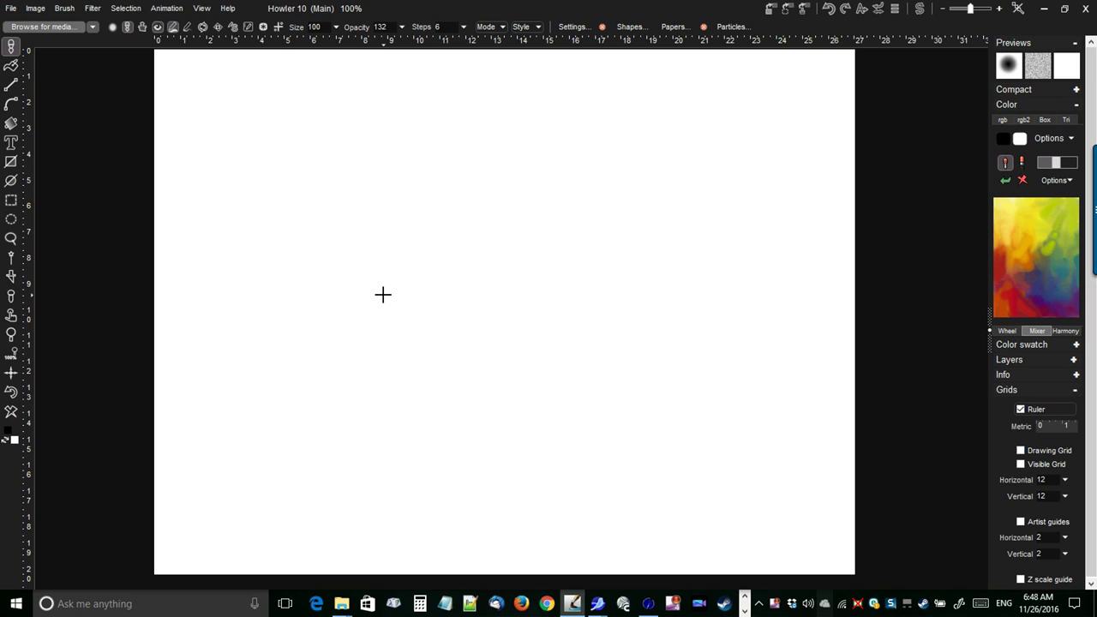
{"action": "key", "text": "ctrl+v"}
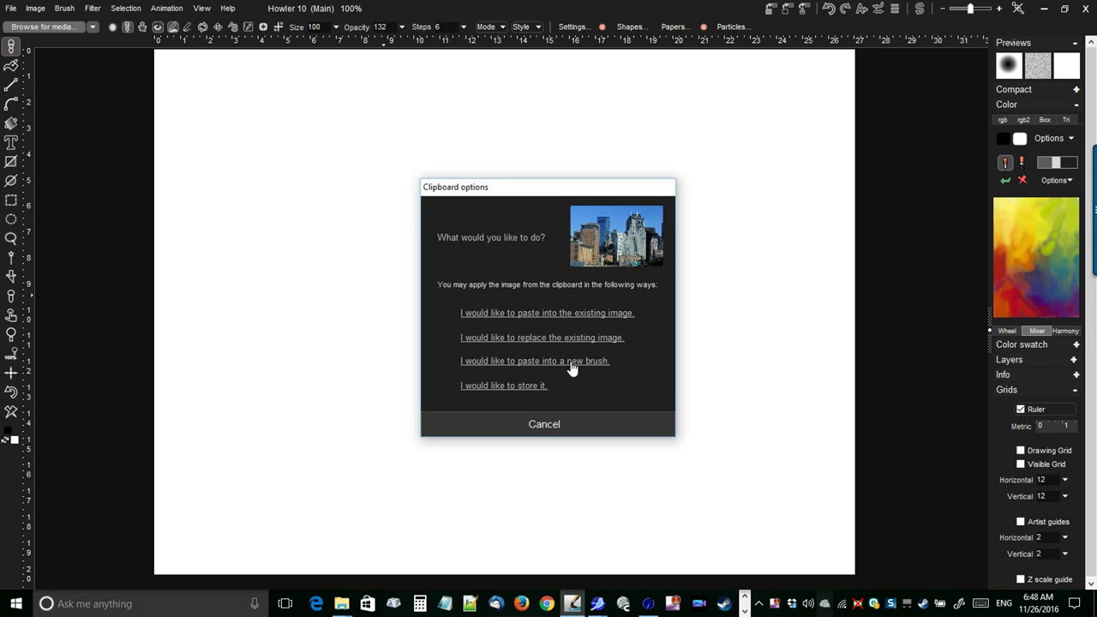
{"action": "left_click", "coordinate": [488, 387]}
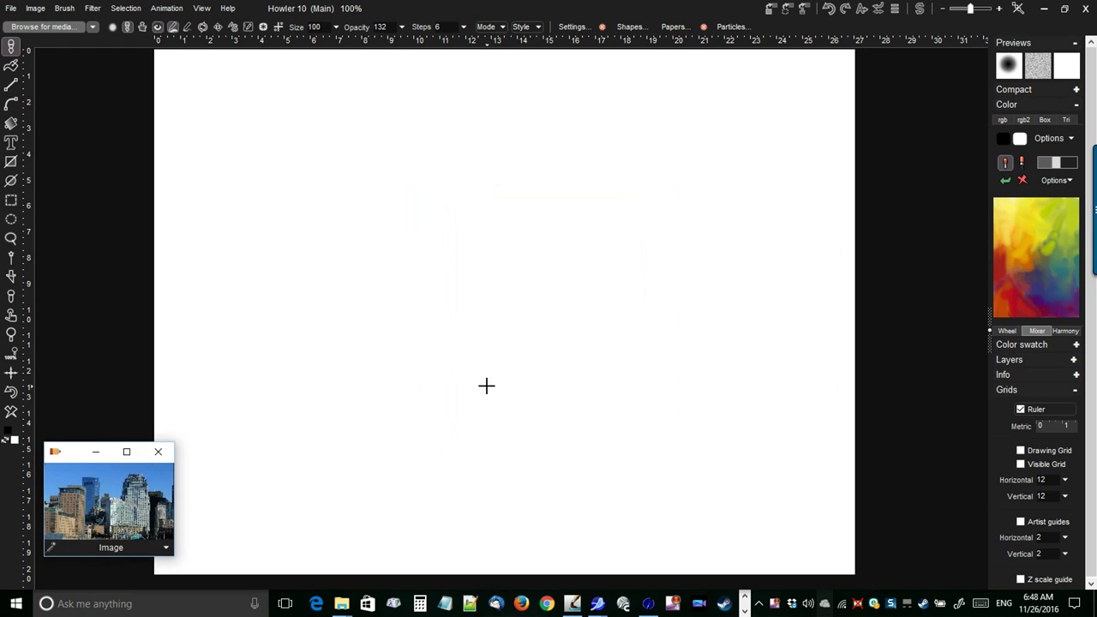
Paste the stored skyline image onto the canvas, and replace the existing image with it as a new image.
{"action": "left_click", "coordinate": [103, 504]}
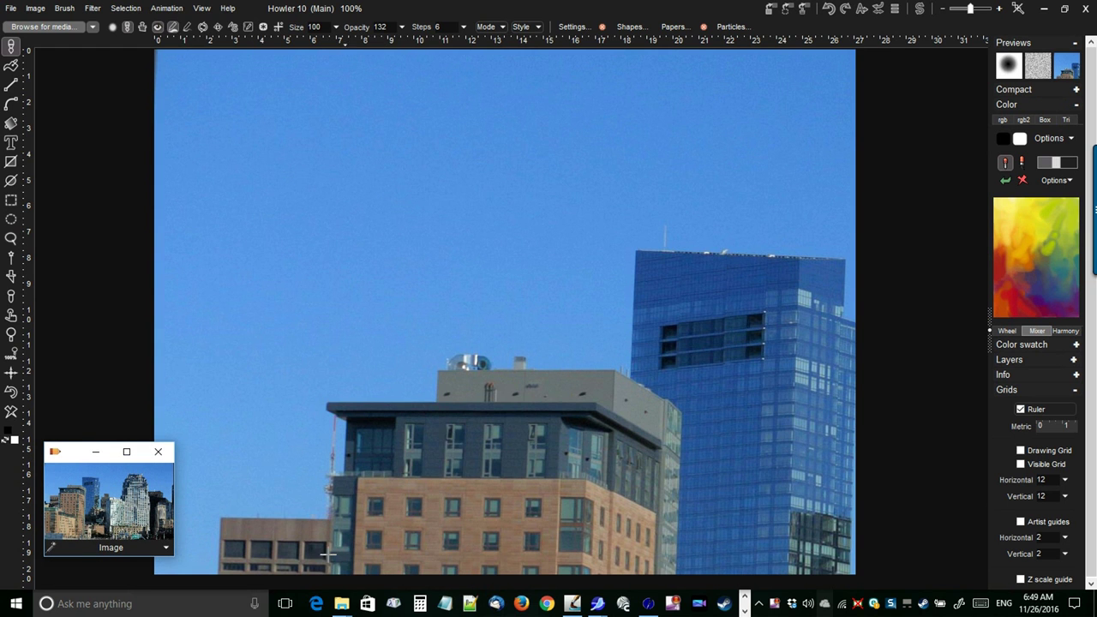
{"action": "left_click_drag", "start_coordinate": [75, 453], "coordinate": [73, 289]}
{"action": "left_click", "coordinate": [163, 386]}
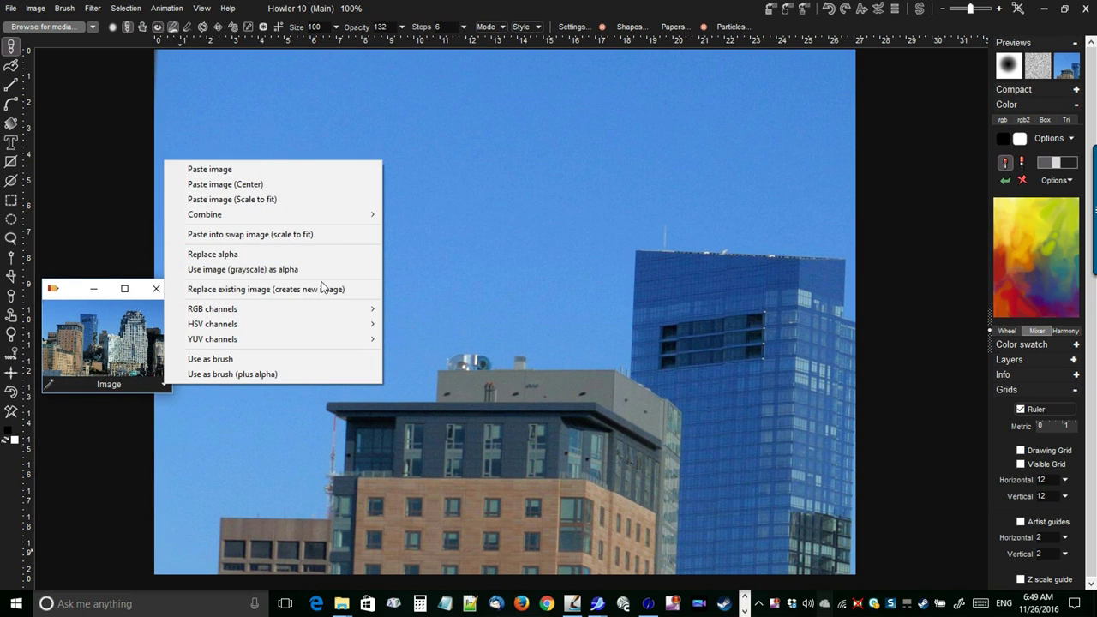
{"action": "left_click", "coordinate": [309, 288]}
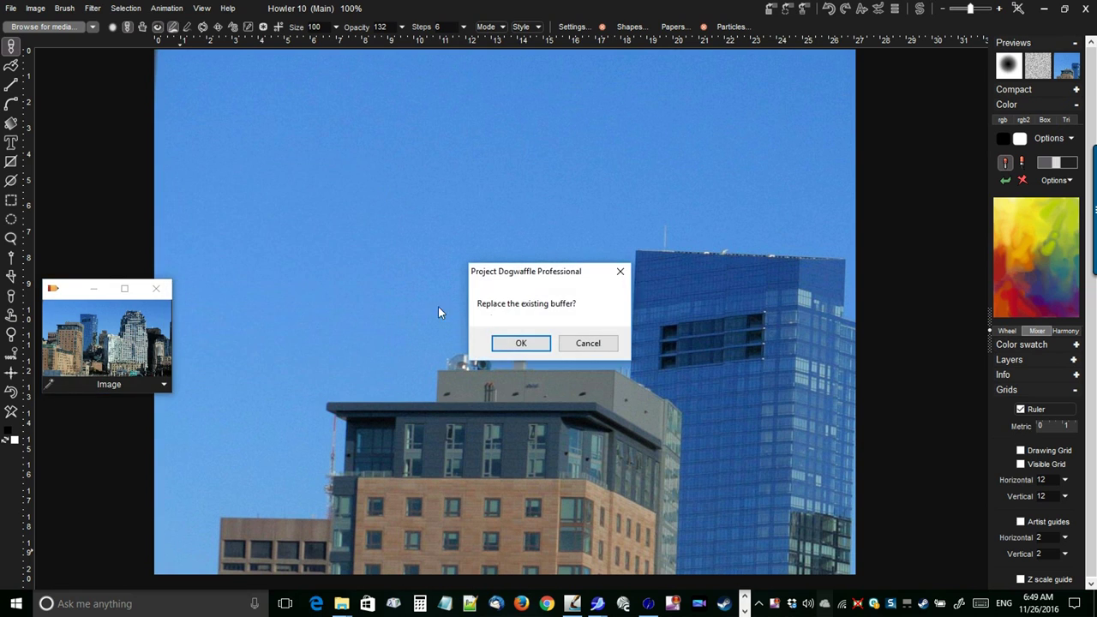
{"action": "left_click", "coordinate": [518, 344]}
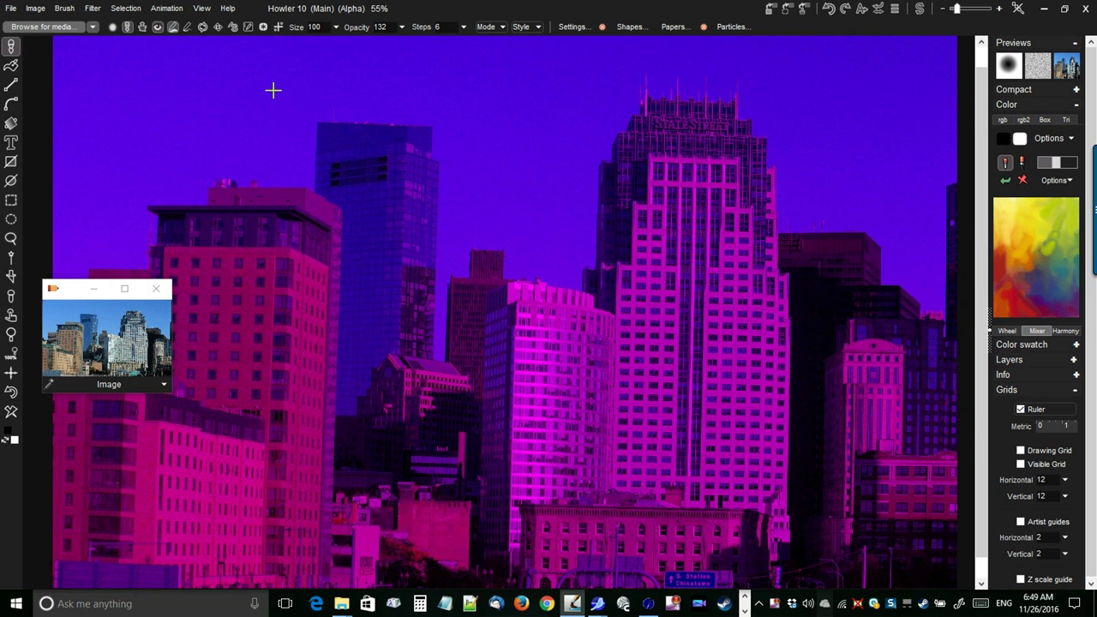
Clear the selection overlay from the skyline image and move the stored image window down to the canvas's lower corner.
{"action": "left_click", "coordinate": [126, 9]}
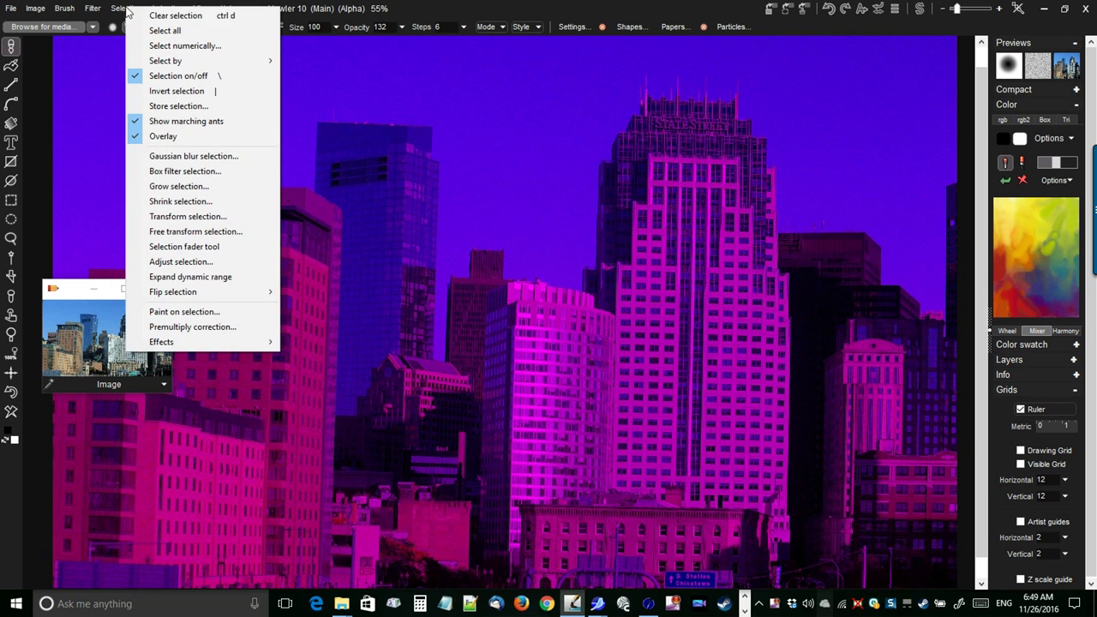
{"action": "left_click", "coordinate": [157, 17]}
{"action": "left_click_drag", "start_coordinate": [70, 280], "coordinate": [58, 480]}
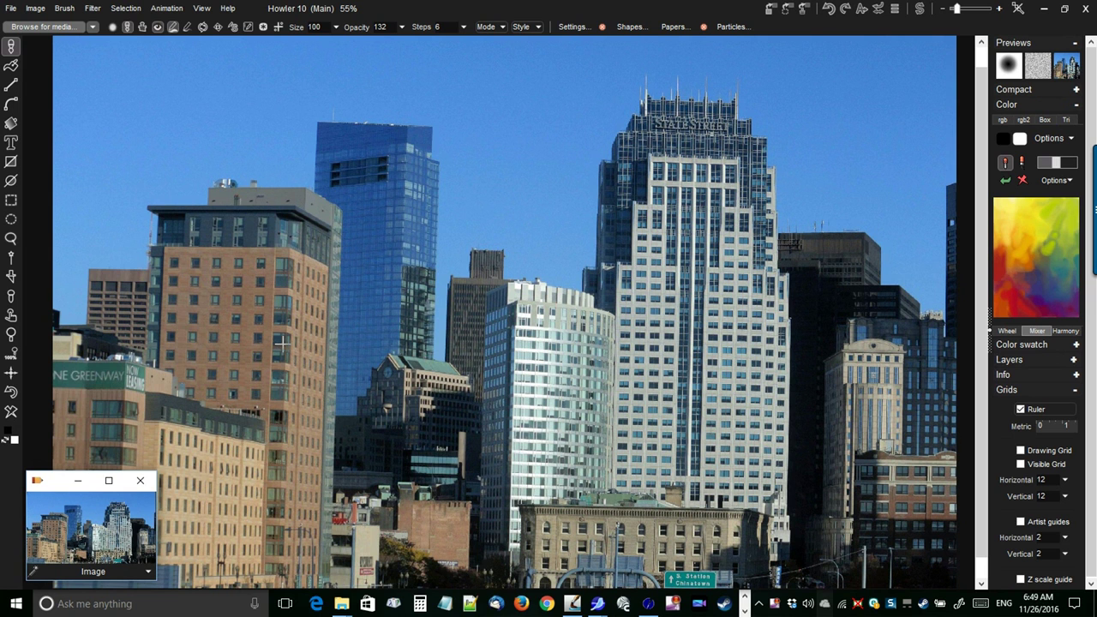
Look over the skyline and magnify the beige arched-top tower to examine its front facade.
{"action": "left_click_drag", "start_coordinate": [282, 343], "coordinate": [576, 296]}
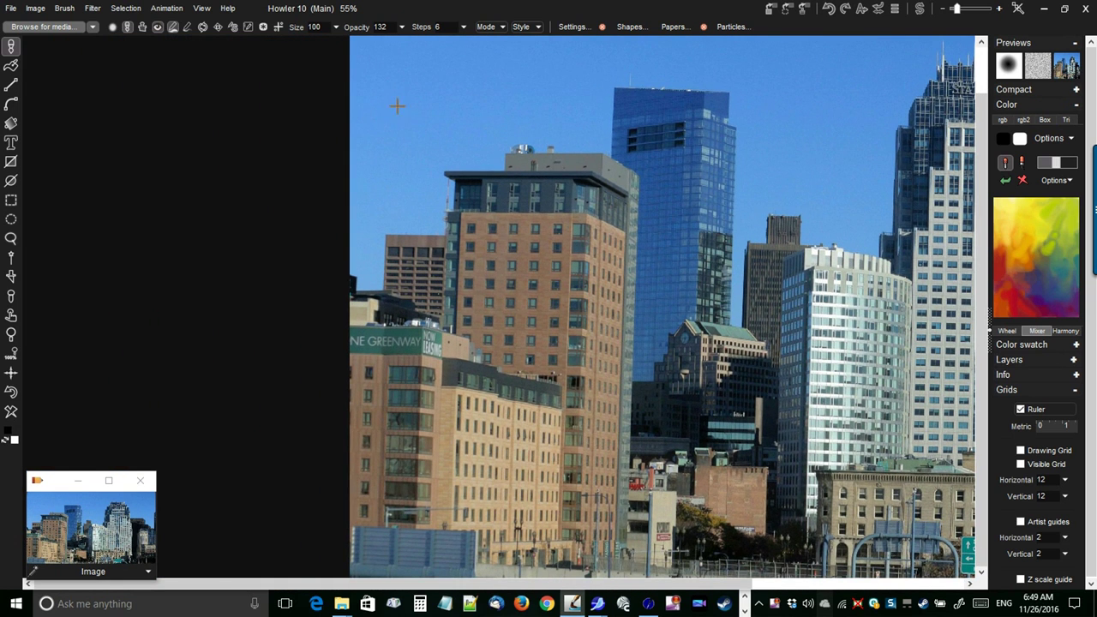
{"action": "left_click_drag", "start_coordinate": [802, 244], "coordinate": [361, 246]}
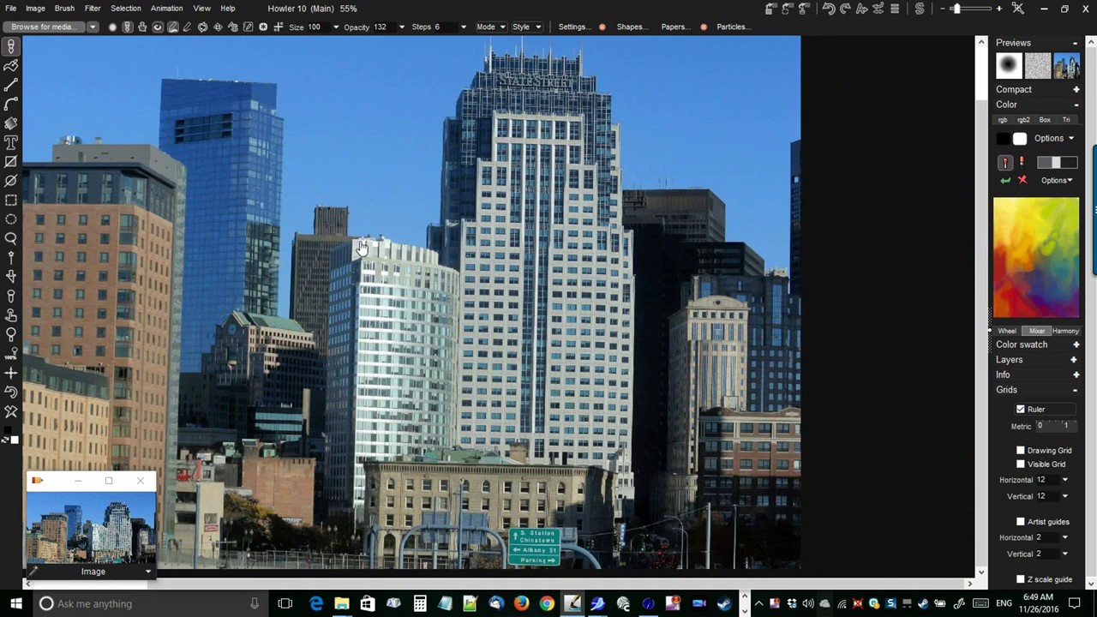
{"action": "left_click_drag", "start_coordinate": [620, 276], "coordinate": [520, 447]}
{"action": "left_click_drag", "start_coordinate": [505, 308], "coordinate": [520, 362]}
{"action": "scroll", "coordinate": [520, 364], "scroll_direction": "down", "scroll_amount": 1}
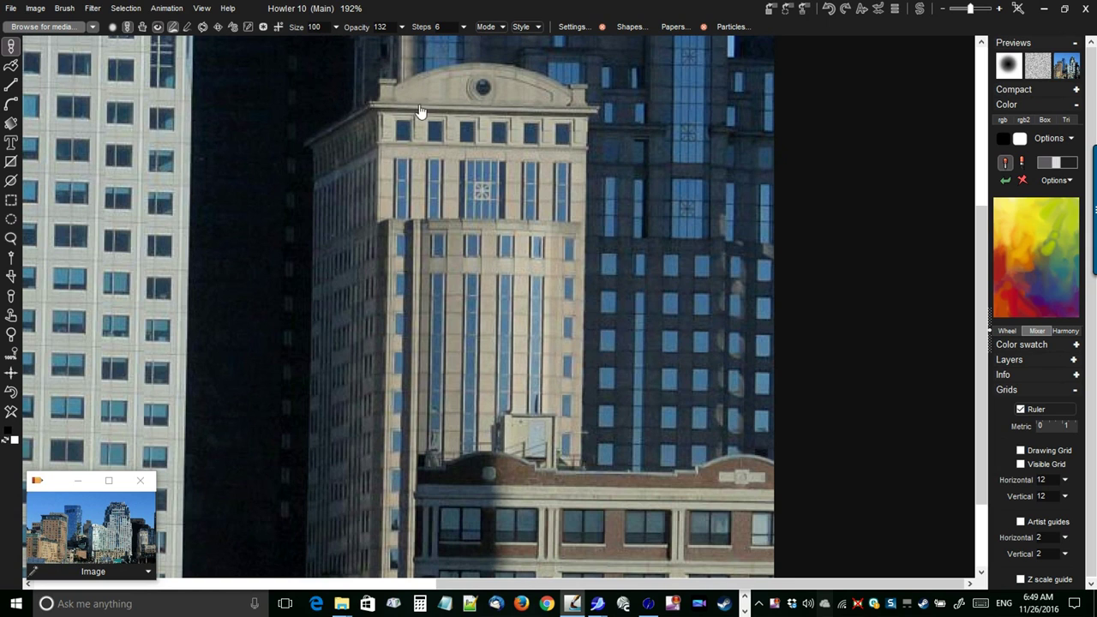
{"action": "scroll", "coordinate": [429, 125], "scroll_direction": "up", "scroll_amount": 1}
{"action": "scroll", "coordinate": [512, 129], "scroll_direction": "up", "scroll_amount": 3}
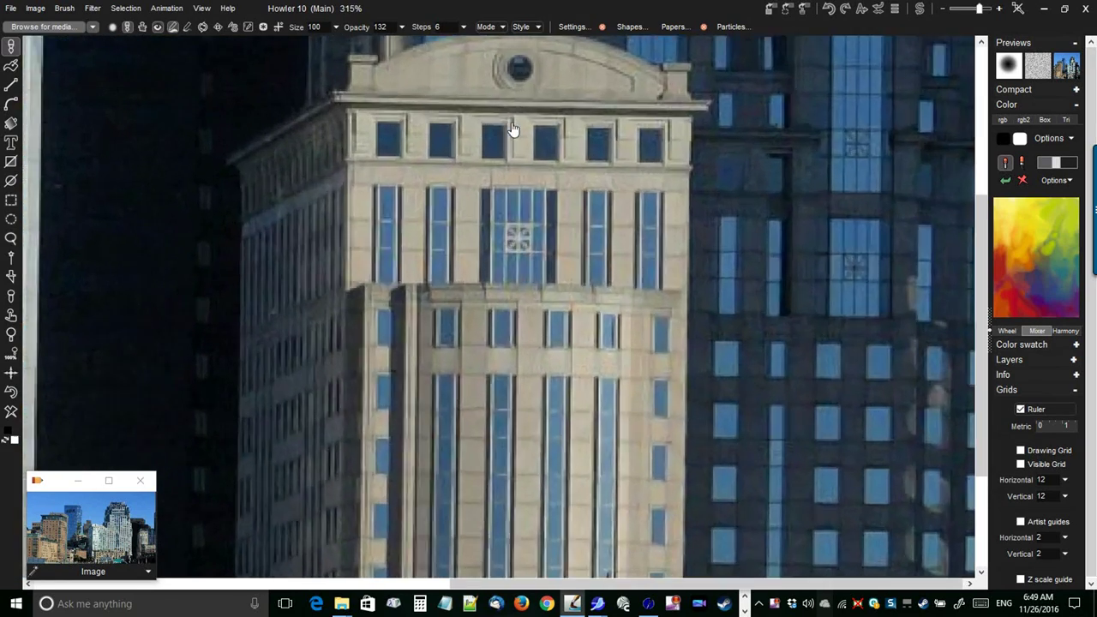
{"action": "scroll", "coordinate": [558, 140], "scroll_direction": "down", "scroll_amount": 4}
{"action": "scroll", "coordinate": [453, 144], "scroll_direction": "down", "scroll_amount": 1}
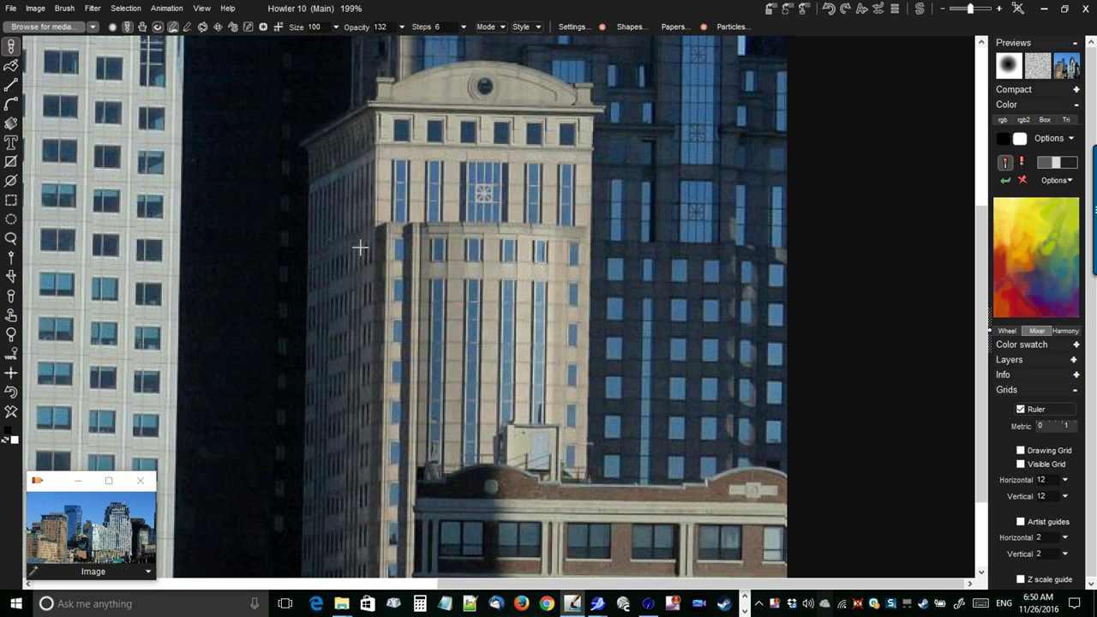
Magnify the shadowed side wall of the beige arched-top tower and compare it with the front.
{"action": "scroll", "coordinate": [320, 225], "scroll_direction": "up", "scroll_amount": 5}
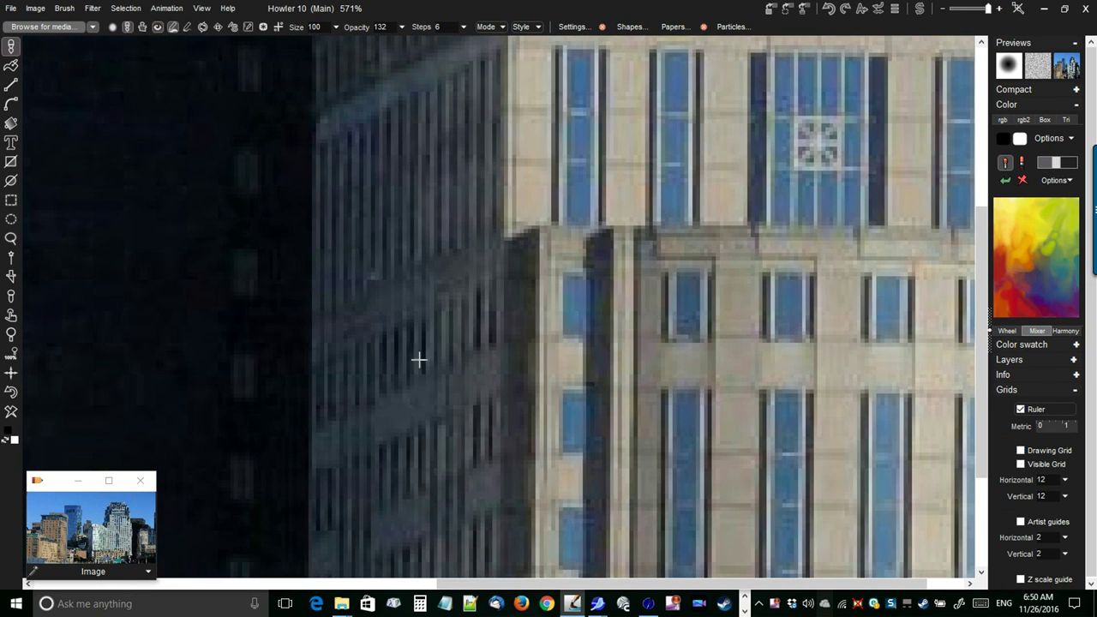
{"action": "scroll", "coordinate": [412, 343], "scroll_direction": "down", "scroll_amount": 3}
{"action": "scroll", "coordinate": [347, 341], "scroll_direction": "down", "scroll_amount": 1}
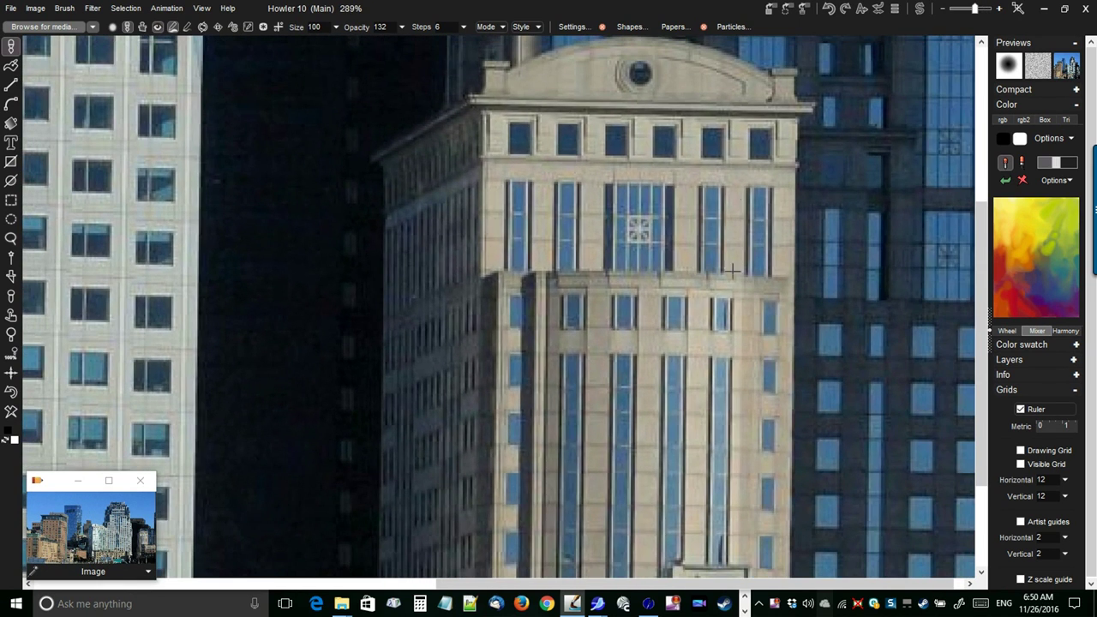
{"action": "scroll", "coordinate": [695, 350], "scroll_direction": "down", "scroll_amount": 2}
{"action": "mouse_move", "coordinate": [648, 355]}
{"action": "left_mouse_down"}
{"action": "mouse_move", "coordinate": [618, 286]}
{"action": "mouse_move", "coordinate": [635, 353]}
{"action": "left_mouse_up"}
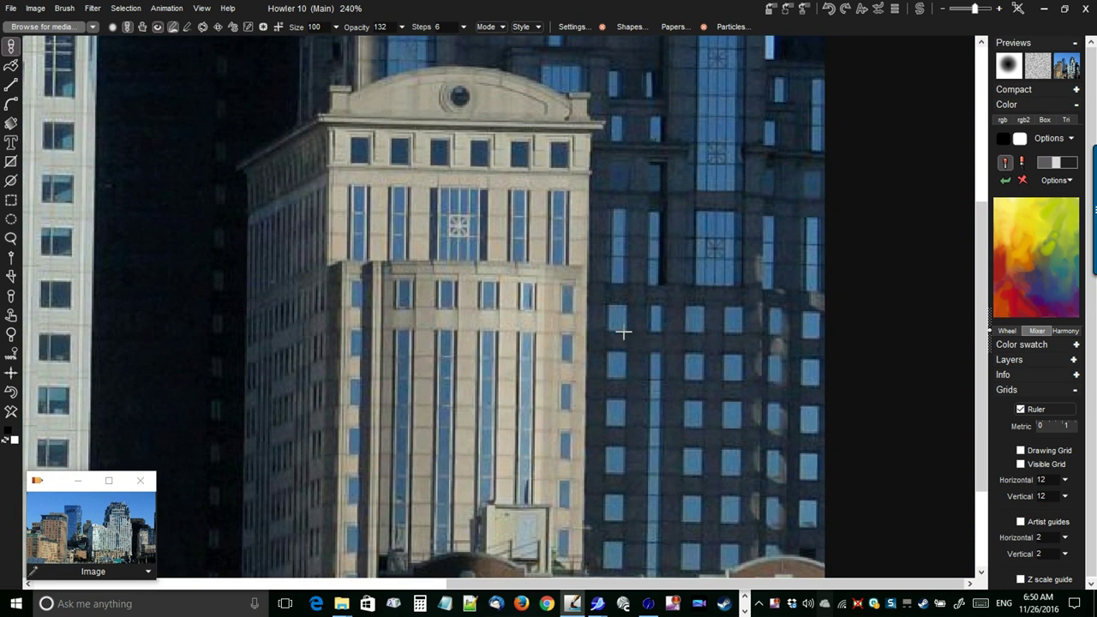
Try a rectangular selection around the beige tower's front facade below its arched top, and clear the selection.
{"action": "left_click", "coordinate": [10, 204]}
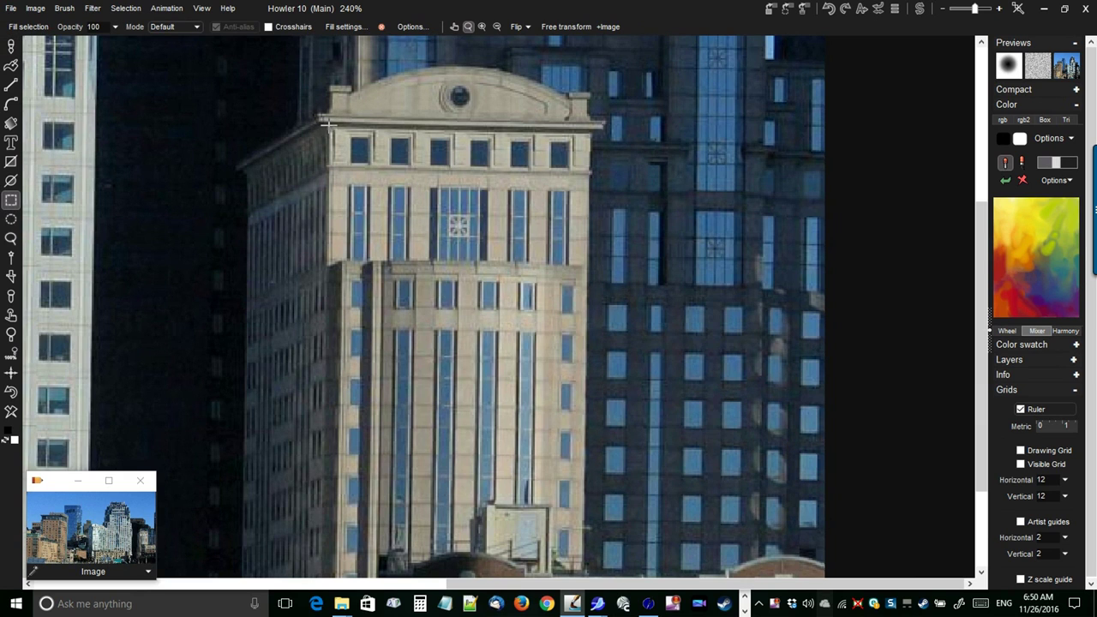
{"action": "left_click_drag", "start_coordinate": [653, 460], "coordinate": [613, 591]}
{"action": "left_click_drag", "start_coordinate": [594, 560], "coordinate": [592, 568]}
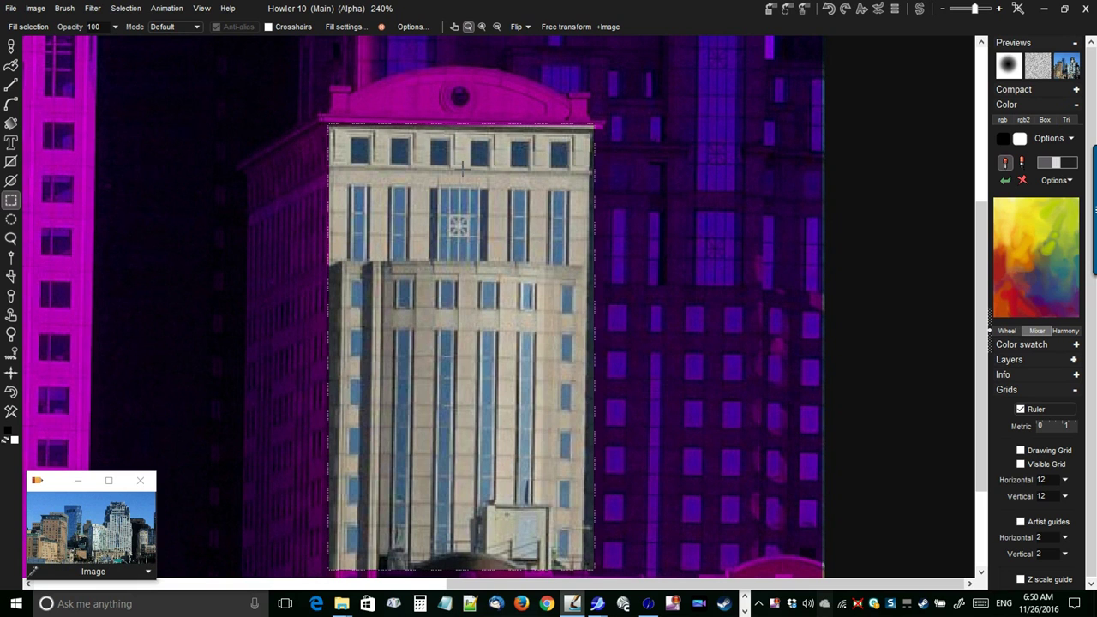
{"action": "left_click", "coordinate": [283, 172]}
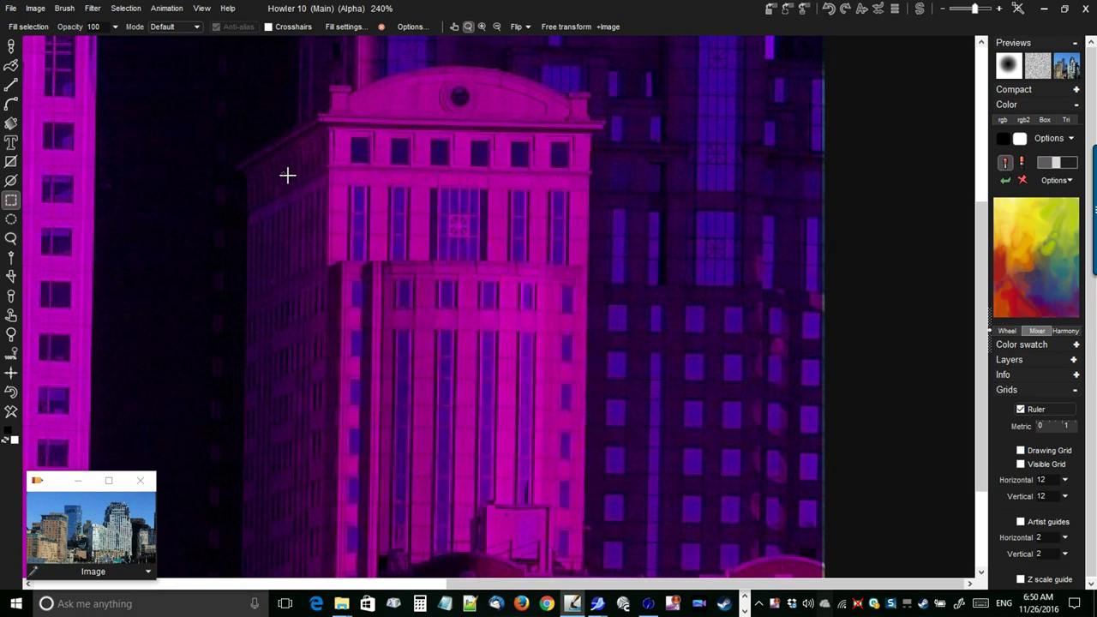
{"action": "left_click", "coordinate": [95, 11]}
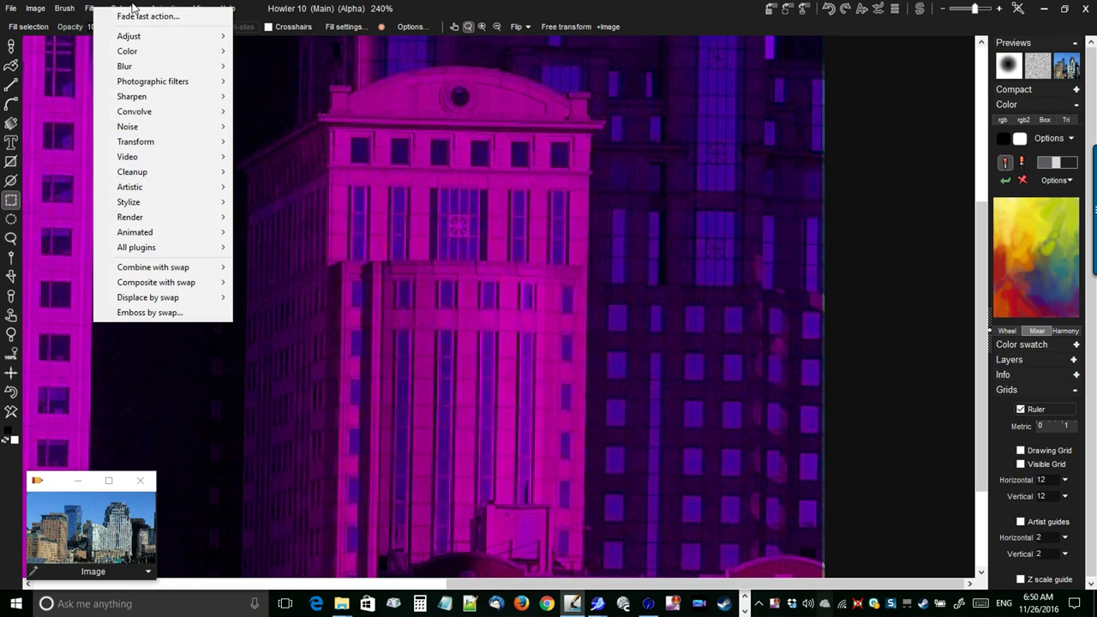
{"action": "left_click", "coordinate": [125, 11]}
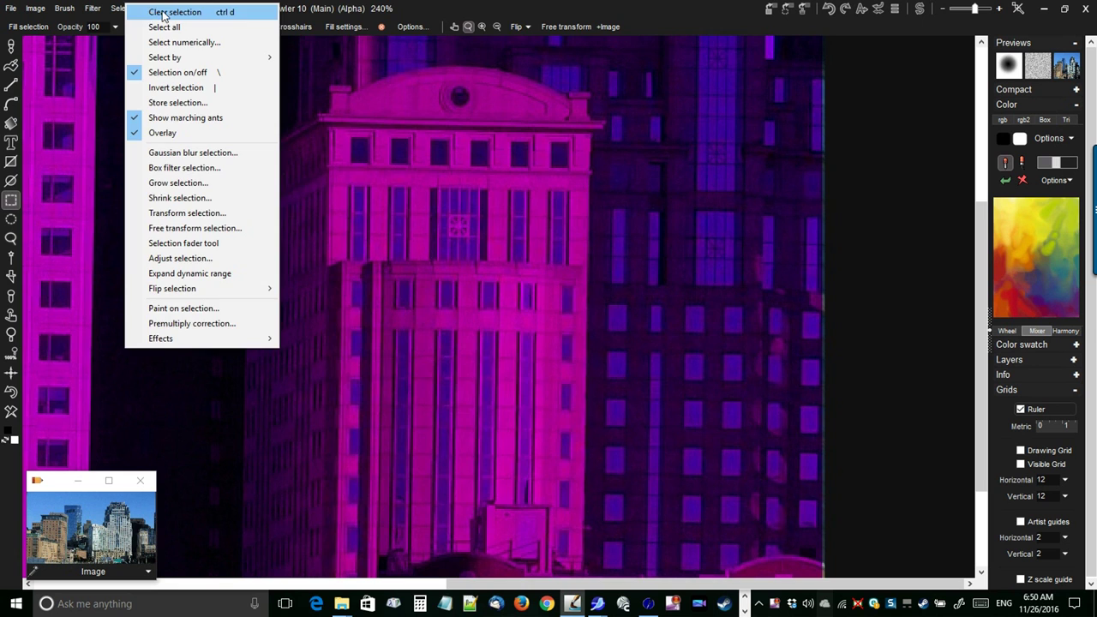
{"action": "left_click", "coordinate": [167, 12]}
Move the stored image window off the photo, beside the beige tower and over the empty canvas surroundings.
{"action": "scroll", "coordinate": [420, 213], "scroll_direction": "down", "scroll_amount": 4}
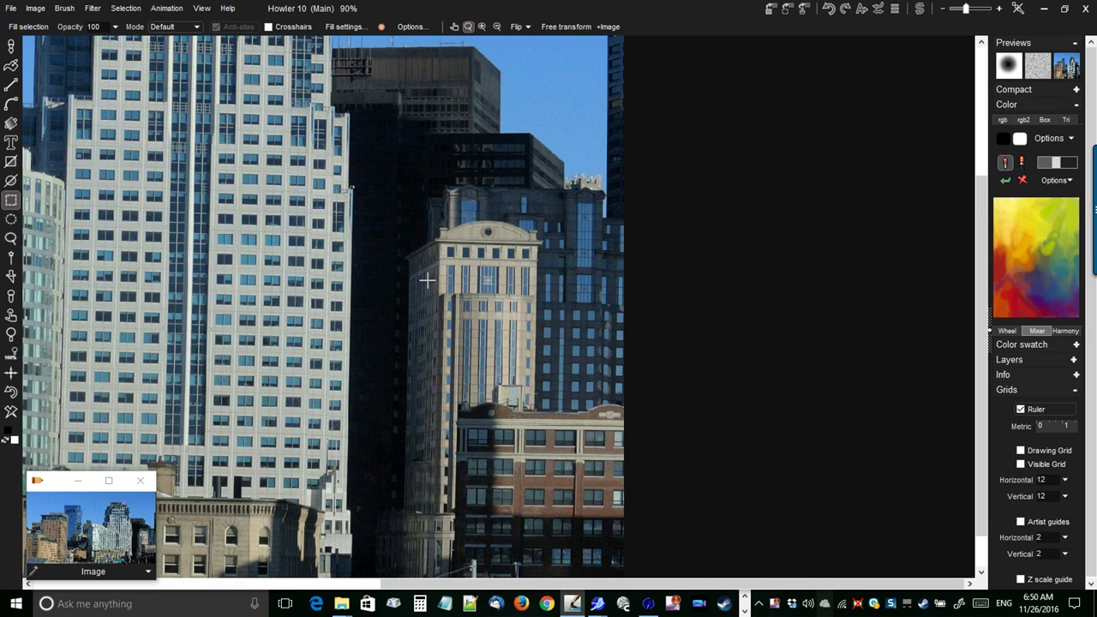
{"action": "left_click", "coordinate": [72, 529]}
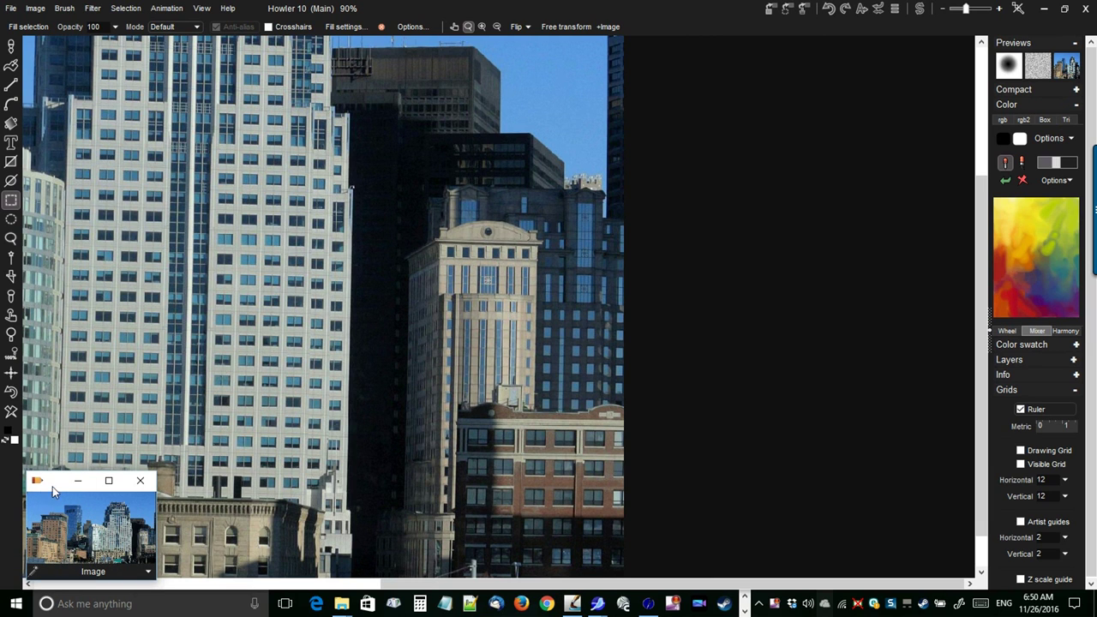
{"action": "left_click_drag", "start_coordinate": [72, 489], "coordinate": [948, 476]}
{"action": "left_click_drag", "start_coordinate": [491, 308], "coordinate": [424, 269]}
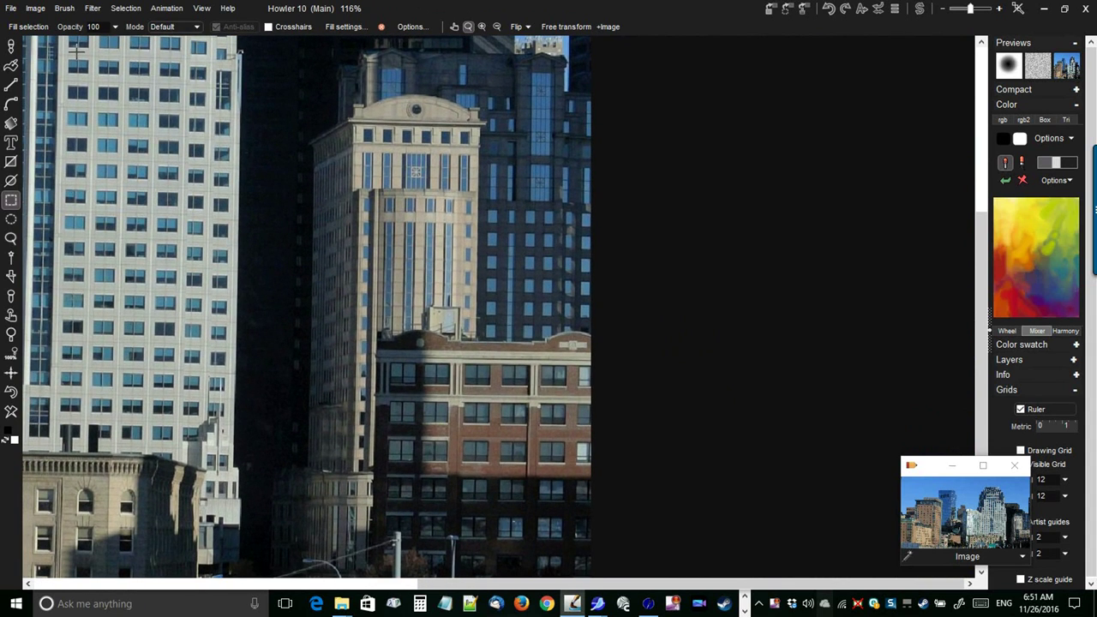
Crop the photo to the beige arched-top tower with a frame about 340 pixels wide and 632 pixels high.
{"action": "left_click", "coordinate": [36, 9]}
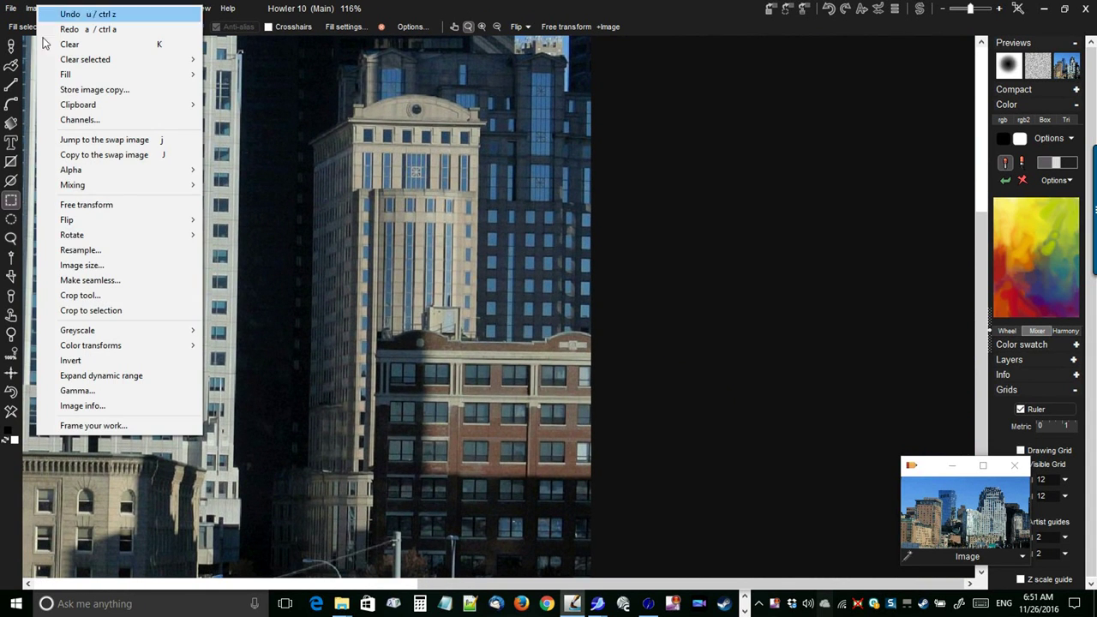
{"action": "left_click", "coordinate": [105, 296]}
{"action": "left_click_drag", "start_coordinate": [505, 78], "coordinate": [522, 292]}
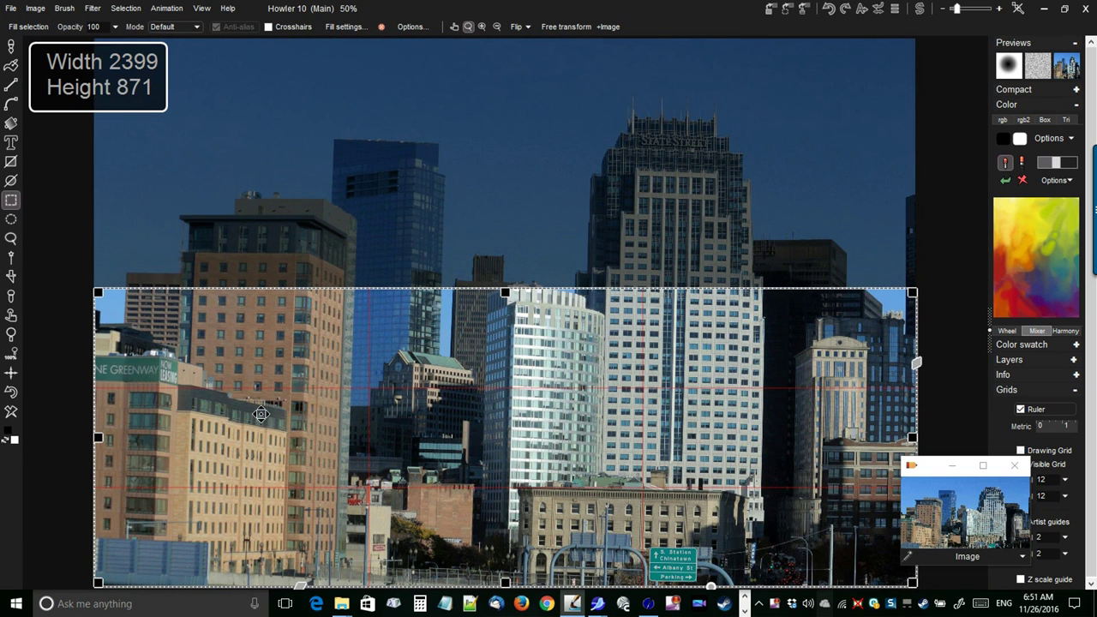
{"action": "left_click_drag", "start_coordinate": [99, 439], "coordinate": [773, 431]}
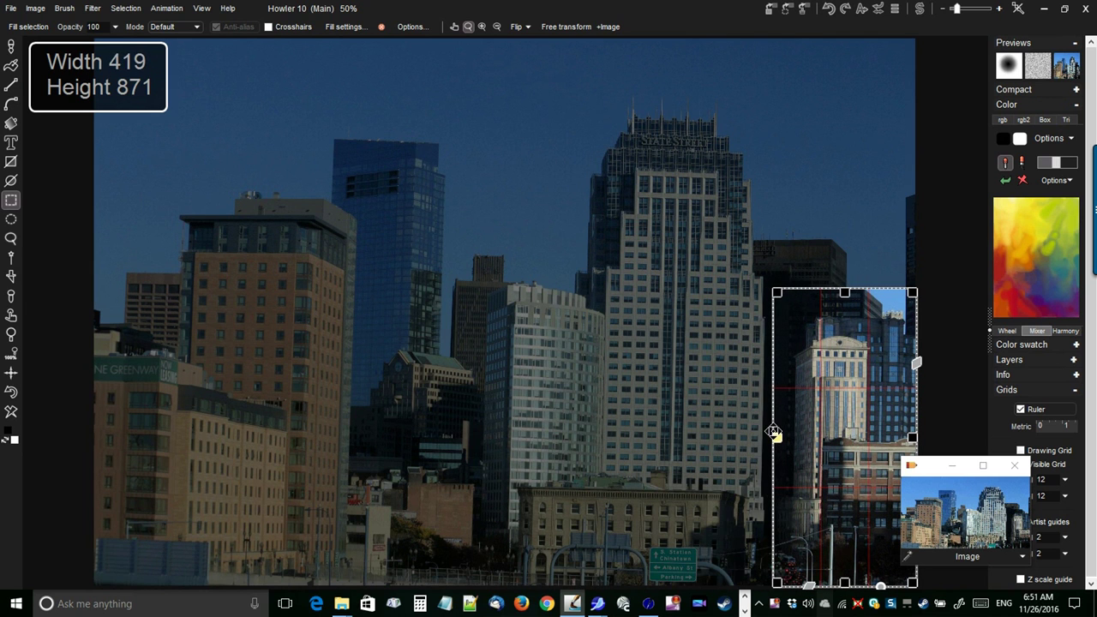
{"action": "left_click_drag", "start_coordinate": [914, 438], "coordinate": [886, 442]}
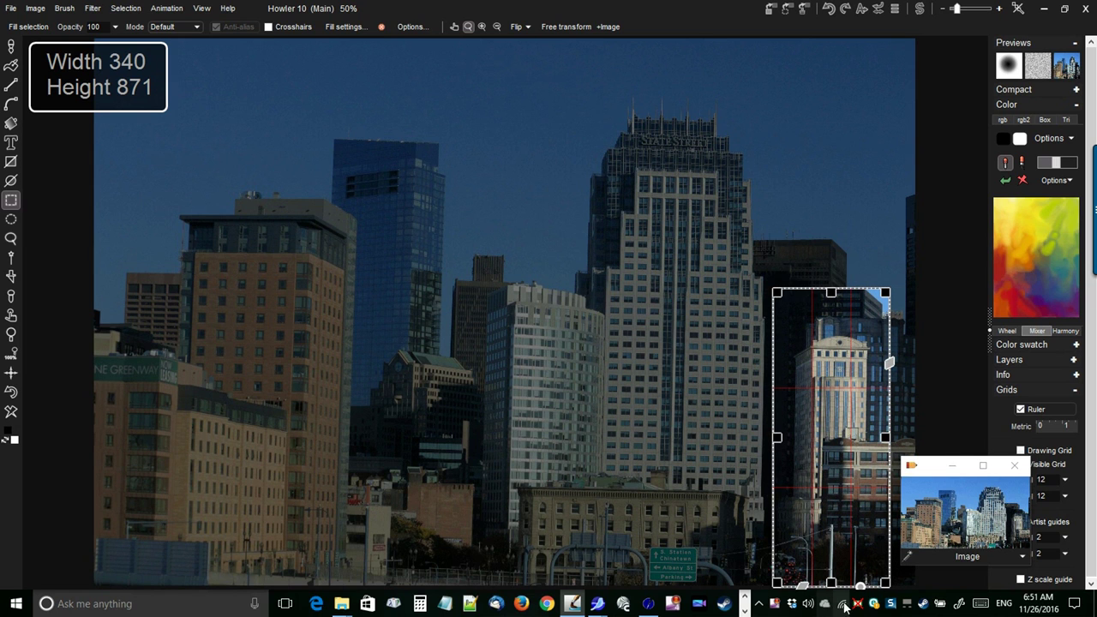
{"action": "left_click_drag", "start_coordinate": [831, 583], "coordinate": [831, 531]}
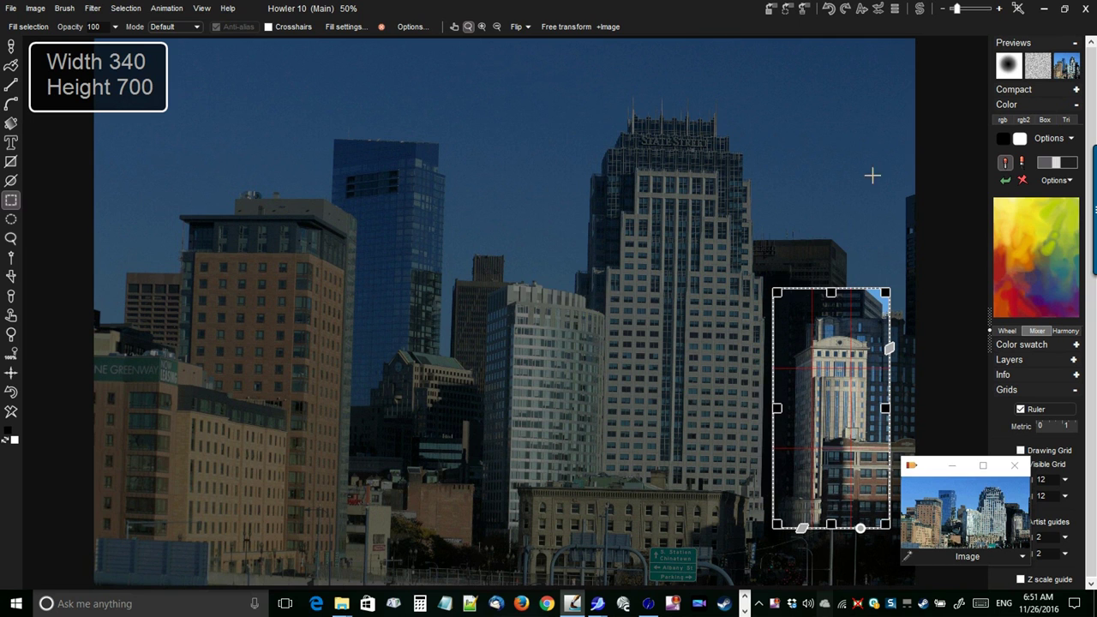
{"action": "mouse_move", "coordinate": [832, 296]}
{"action": "left_mouse_down"}
{"action": "mouse_move", "coordinate": [834, 201]}
{"action": "mouse_move", "coordinate": [839, 311]}
{"action": "left_mouse_up"}
{"action": "mouse_move", "coordinate": [832, 413]}
{"action": "left_mouse_down"}
{"action": "mouse_move", "coordinate": [819, 411]}
{"action": "mouse_move", "coordinate": [832, 418]}
{"action": "mouse_move", "coordinate": [844, 402]}
{"action": "mouse_move", "coordinate": [832, 416]}
{"action": "left_mouse_up"}
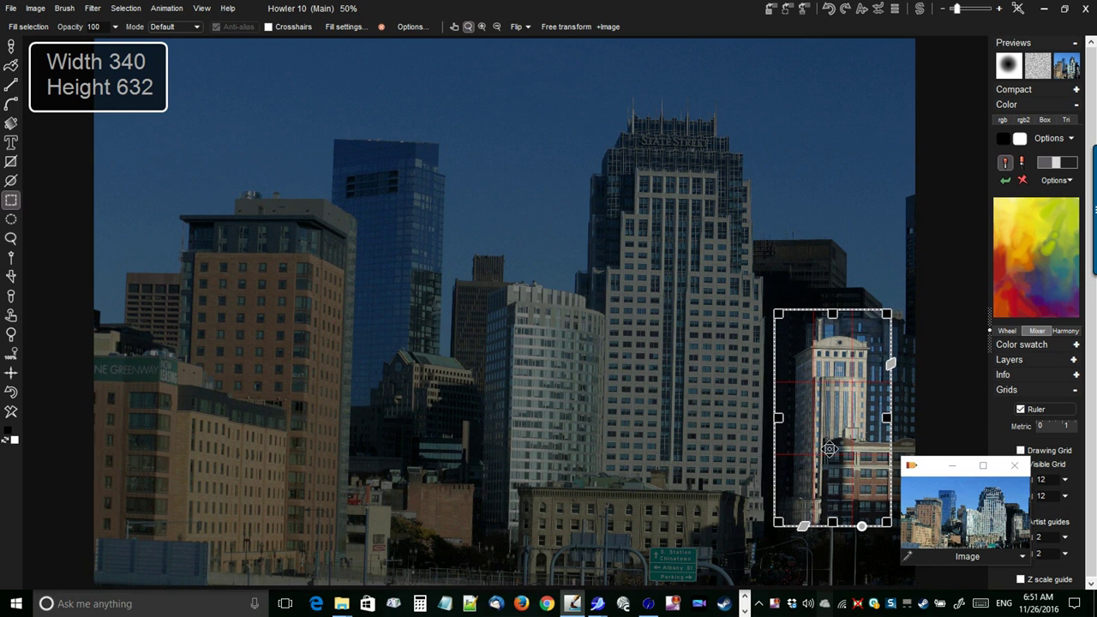
{"action": "right_click", "coordinate": [827, 382]}
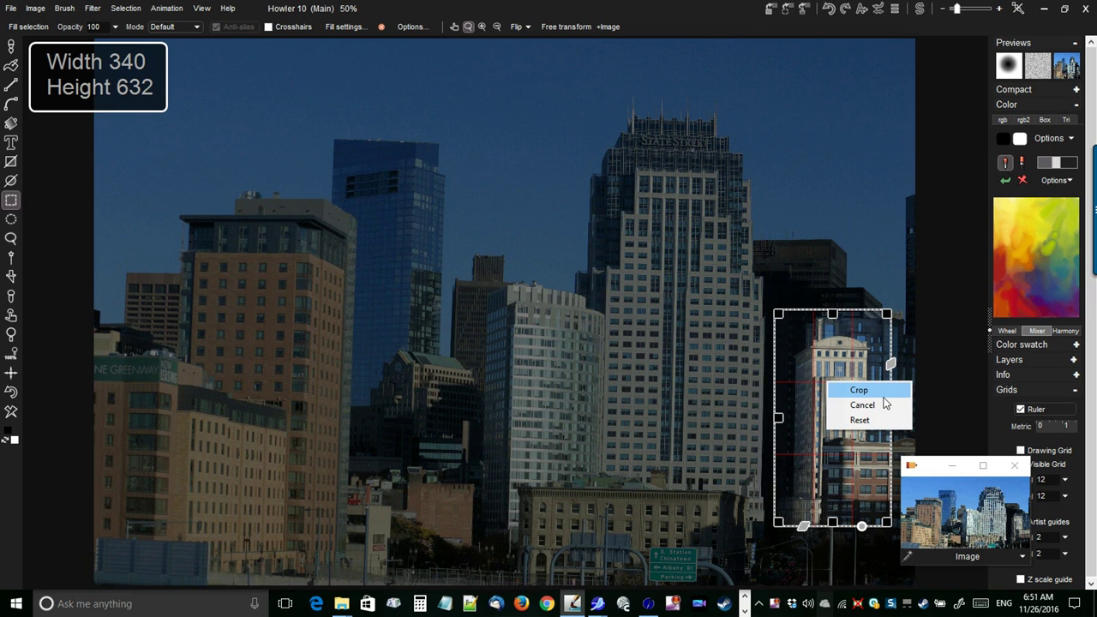
{"action": "left_click", "coordinate": [860, 391]}
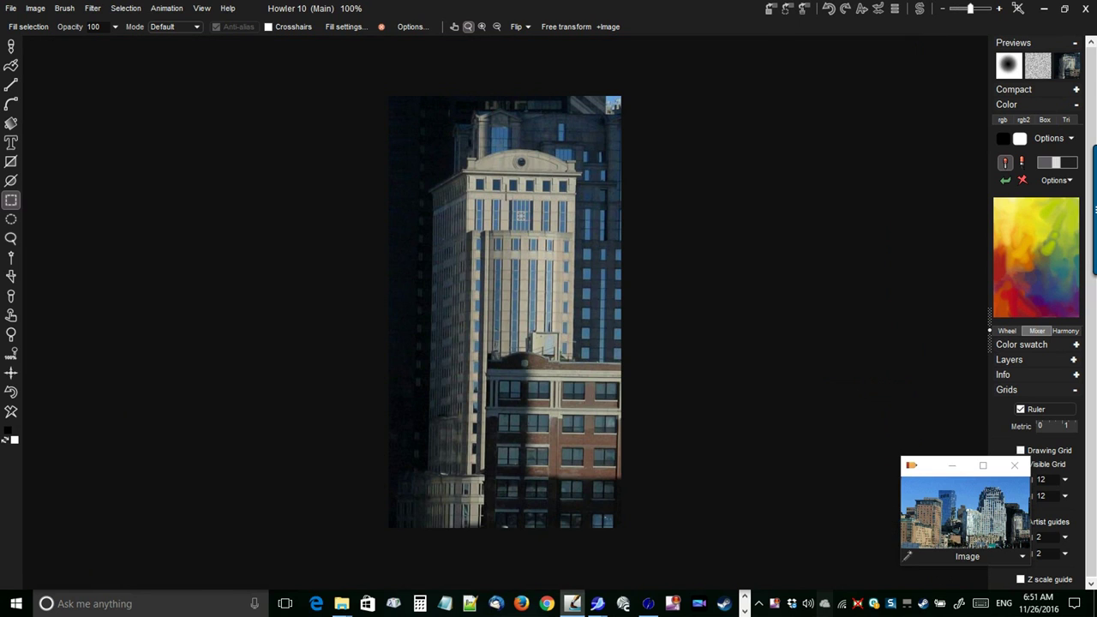
Store a copy of the cropped tower image, place its window beside the canvas, and return the canvas to normal colour view.
{"action": "left_click", "coordinate": [772, 14]}
{"action": "left_click", "coordinate": [68, 440]}
{"action": "key", "text": "a"}
{"action": "left_click_drag", "start_coordinate": [71, 445], "coordinate": [82, 349]}
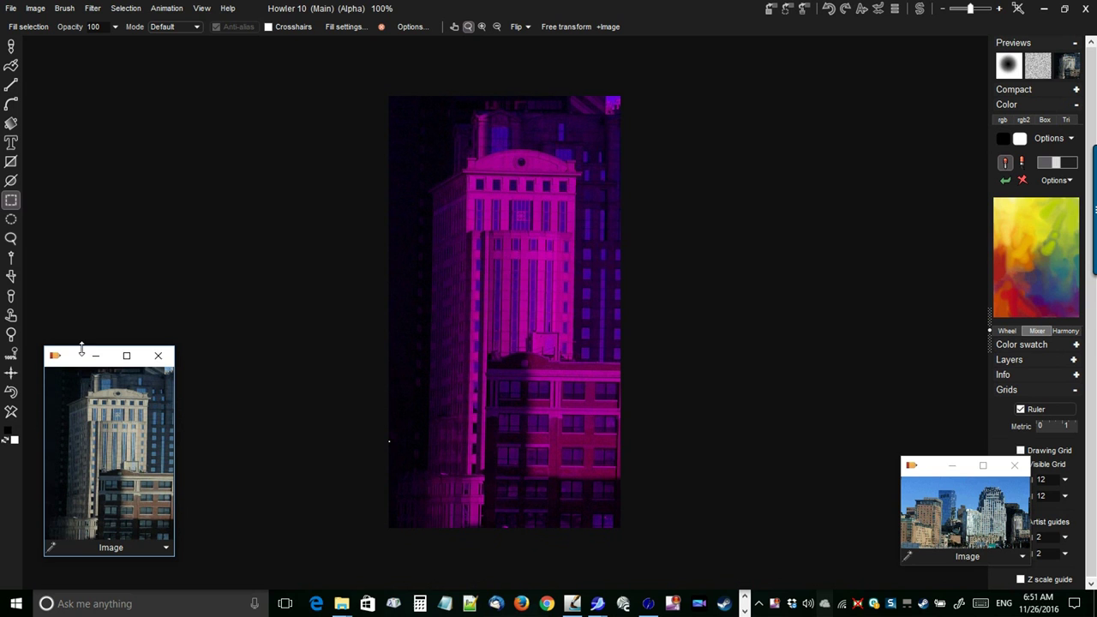
{"action": "left_click", "coordinate": [430, 280]}
{"action": "key", "text": "ctrl+d"}
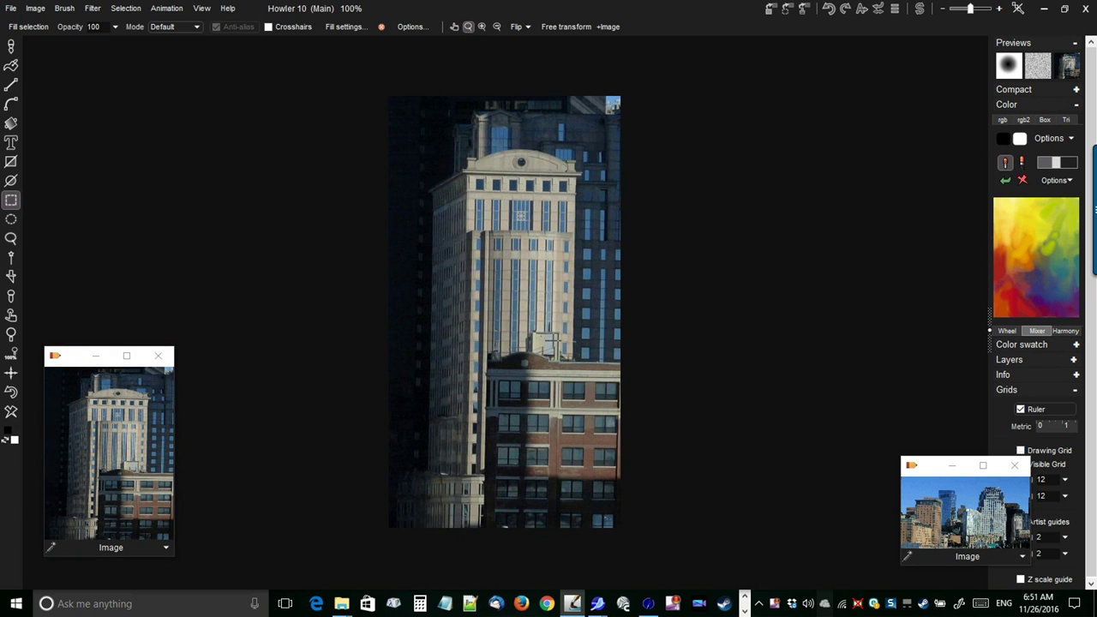
{"action": "left_click_drag", "start_coordinate": [542, 263], "coordinate": [591, 270]}
{"action": "left_click_drag", "start_coordinate": [506, 247], "coordinate": [571, 422]}
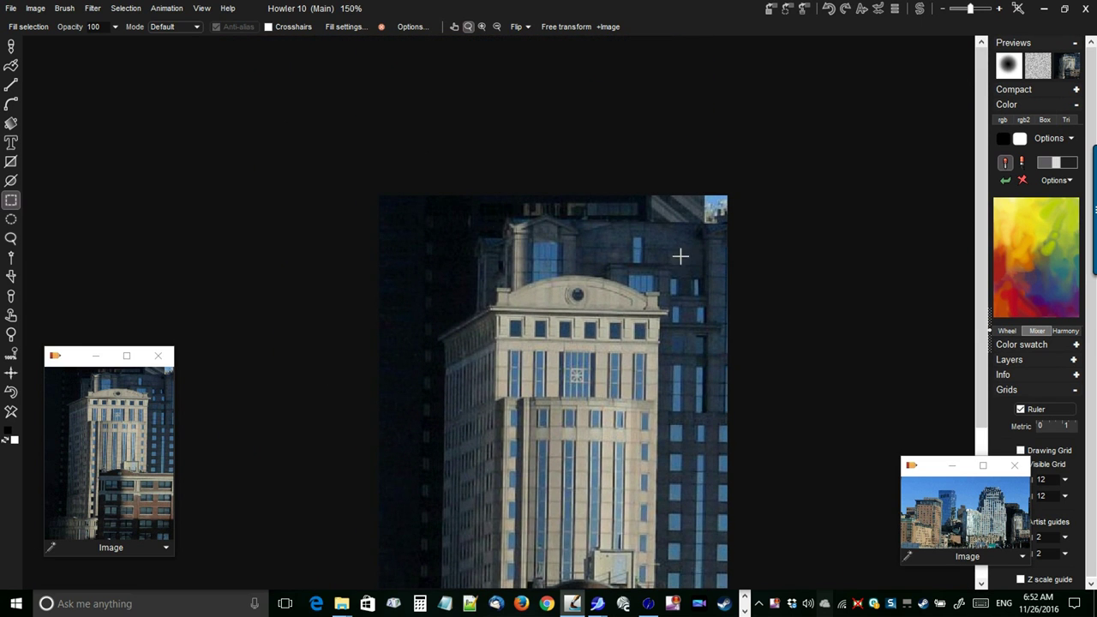
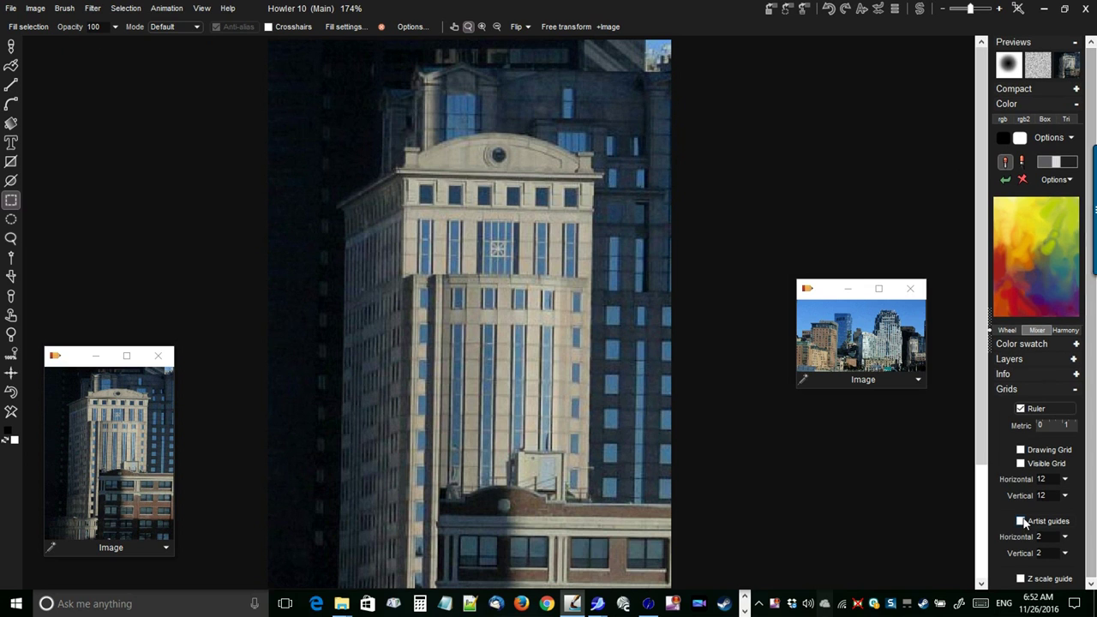
{"action": "left_click", "coordinate": [1020, 408]}
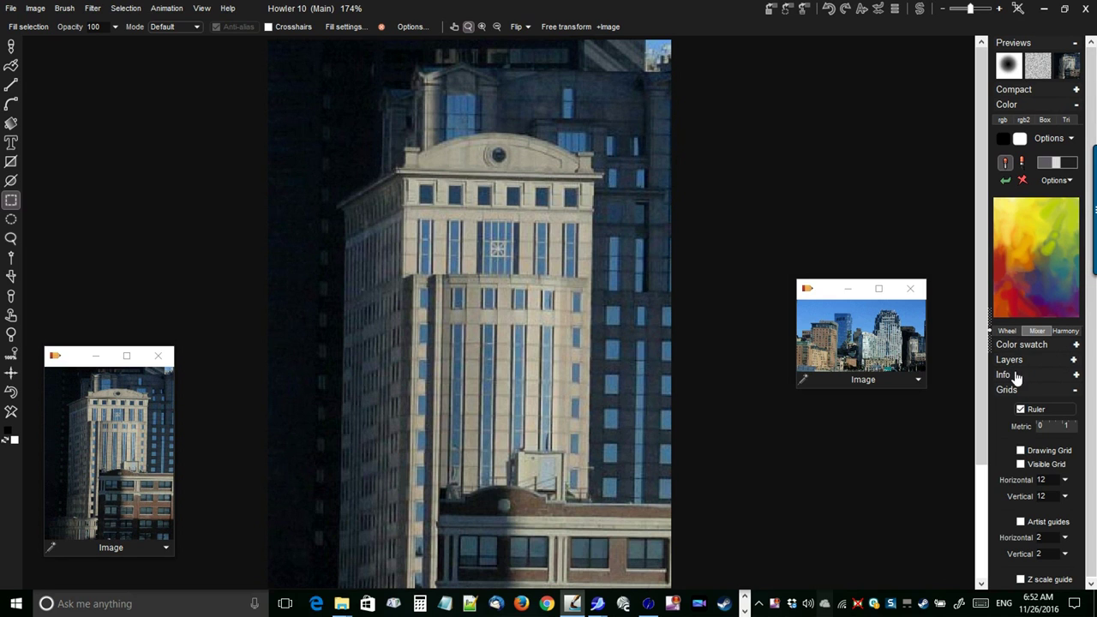
{"action": "left_click", "coordinate": [1076, 375]}
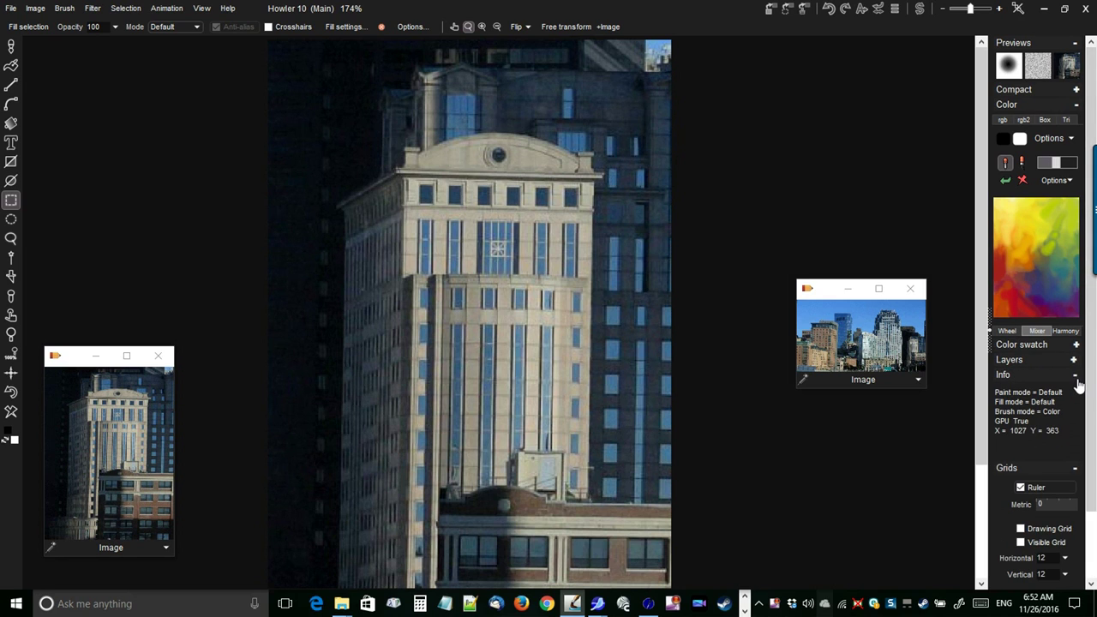
{"action": "left_click", "coordinate": [1076, 376]}
{"action": "left_click", "coordinate": [1077, 390]}
{"action": "left_click", "coordinate": [1086, 392]}
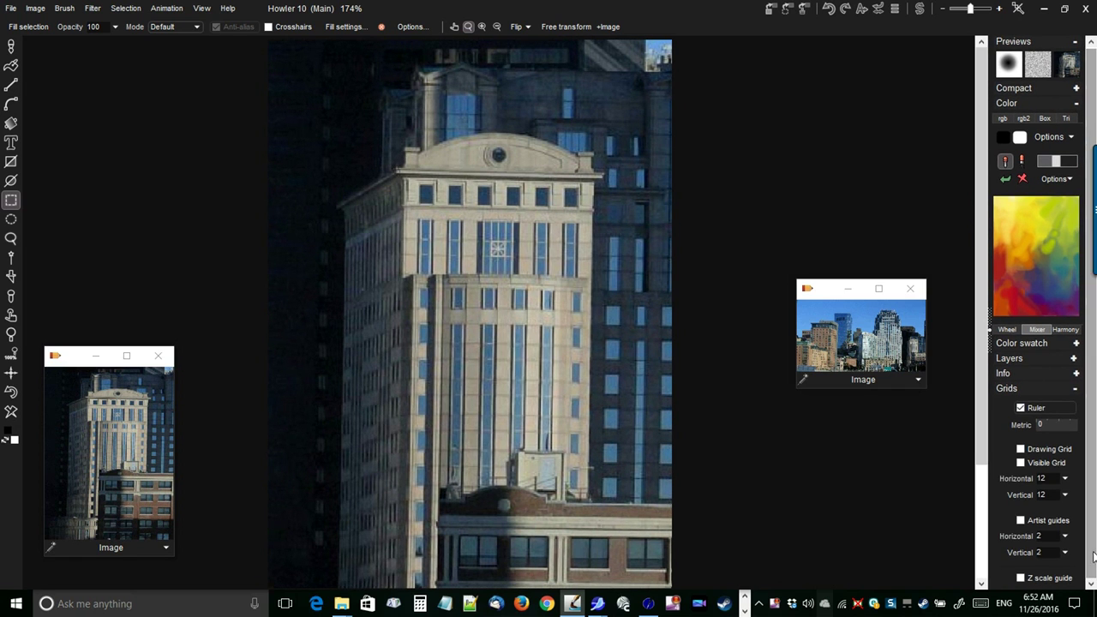
Turn on the visible grid over the cropped tower and set its horizontal spacing to 43.
{"action": "left_click", "coordinate": [1020, 464]}
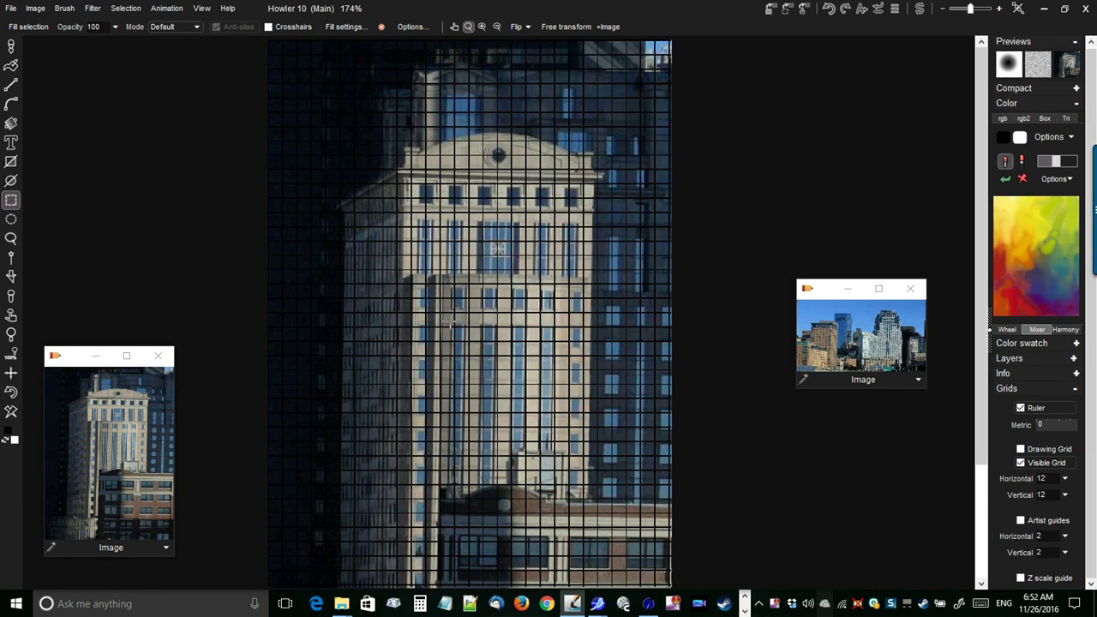
{"action": "scroll", "coordinate": [485, 334], "scroll_direction": "up", "scroll_amount": 4}
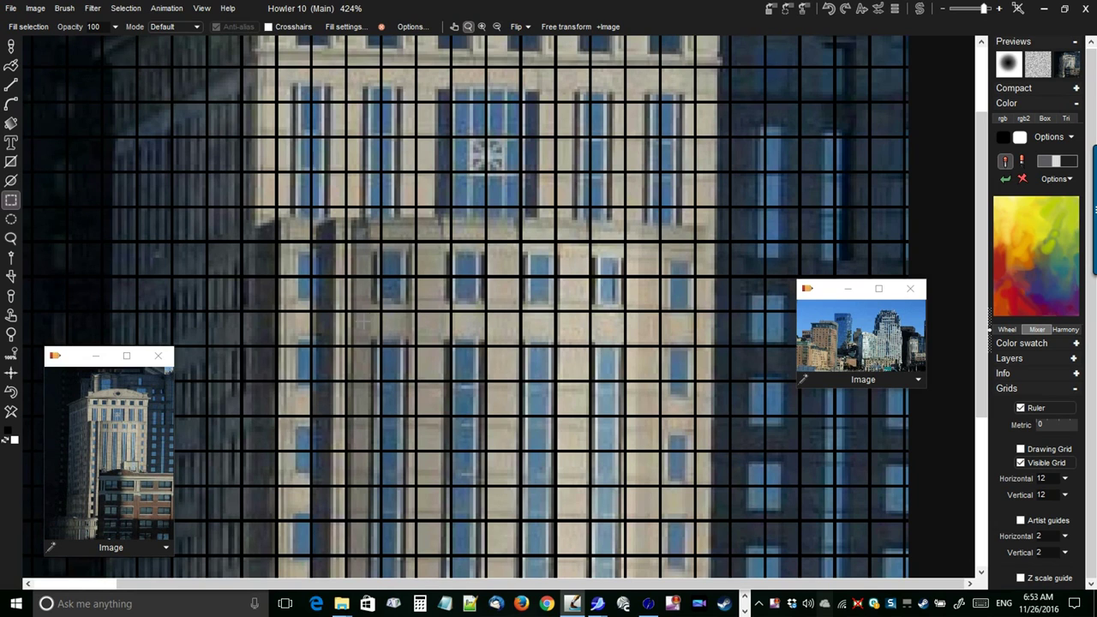
{"action": "left_click", "coordinate": [1063, 480]}
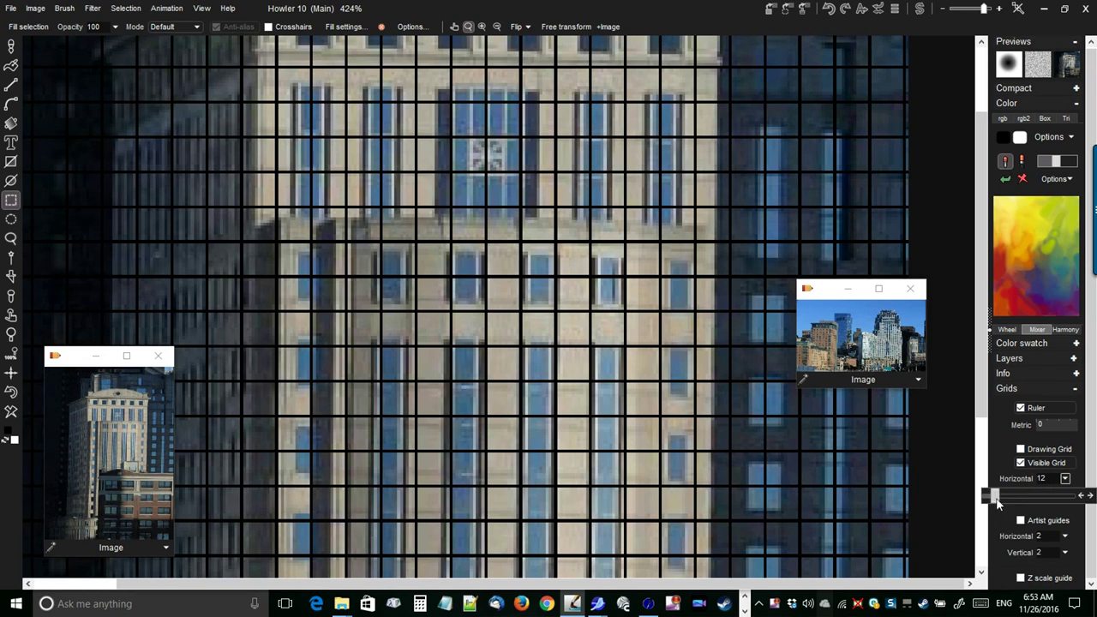
{"action": "left_click_drag", "start_coordinate": [1001, 500], "coordinate": [1024, 507]}
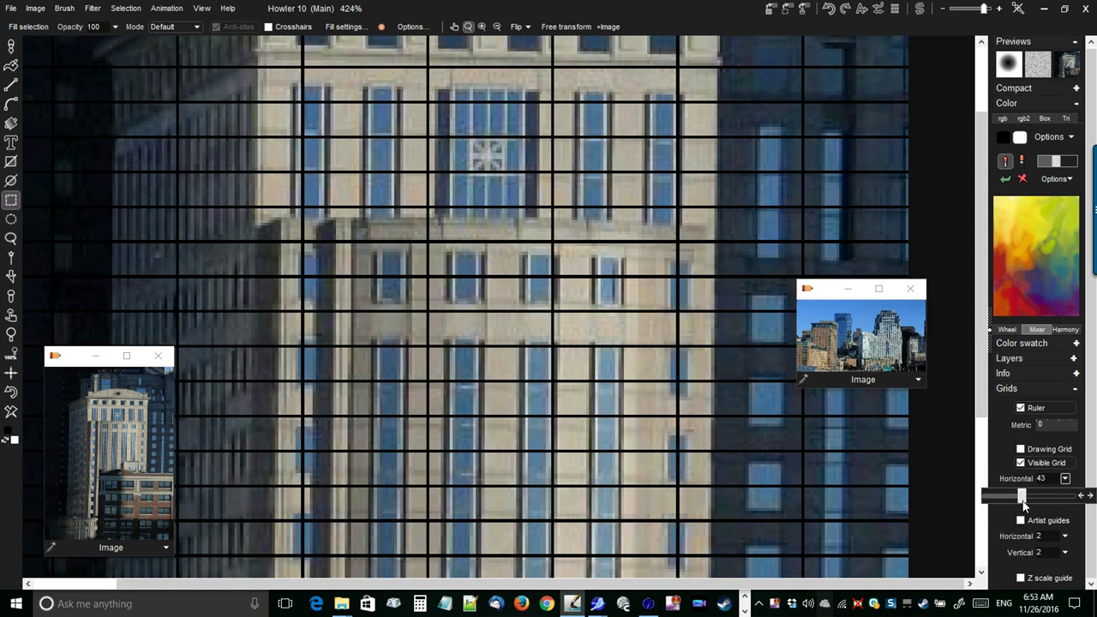
{"action": "left_click", "coordinate": [1066, 478]}
Set the visible grid's vertical spacing to 71 and compare the lines with the tower's windows and ledges.
{"action": "left_click", "coordinate": [1065, 494]}
{"action": "left_click_drag", "start_coordinate": [995, 512], "coordinate": [1046, 513]}
{"action": "scroll", "coordinate": [685, 300], "scroll_direction": "down", "scroll_amount": 3}
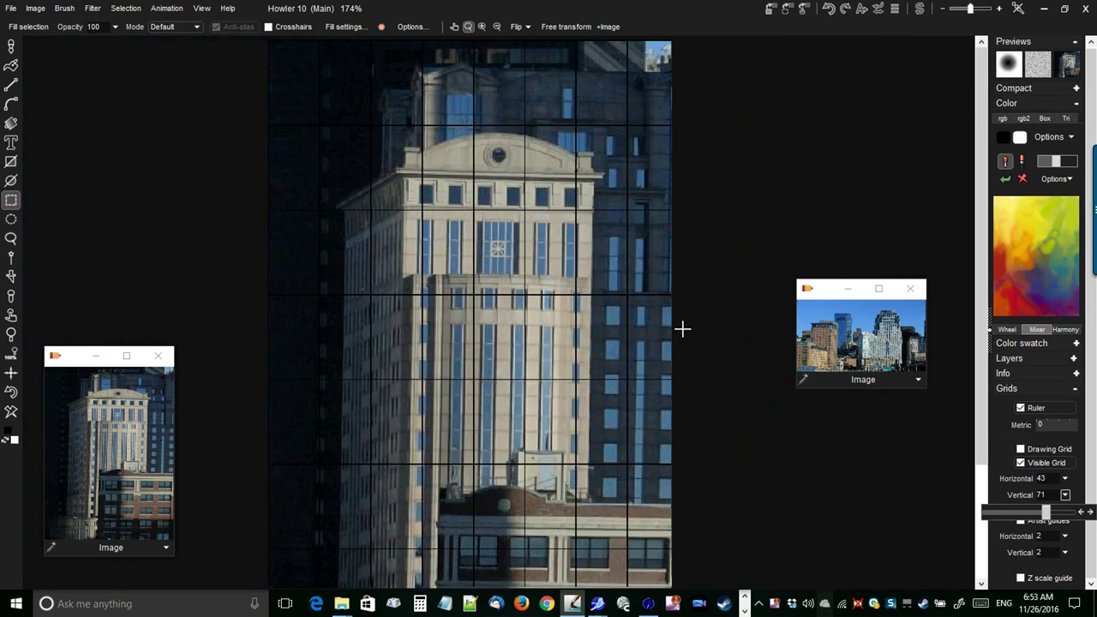
{"action": "scroll", "coordinate": [682, 330], "scroll_direction": "down", "scroll_amount": 2}
{"action": "scroll", "coordinate": [641, 362], "scroll_direction": "up", "scroll_amount": 5}
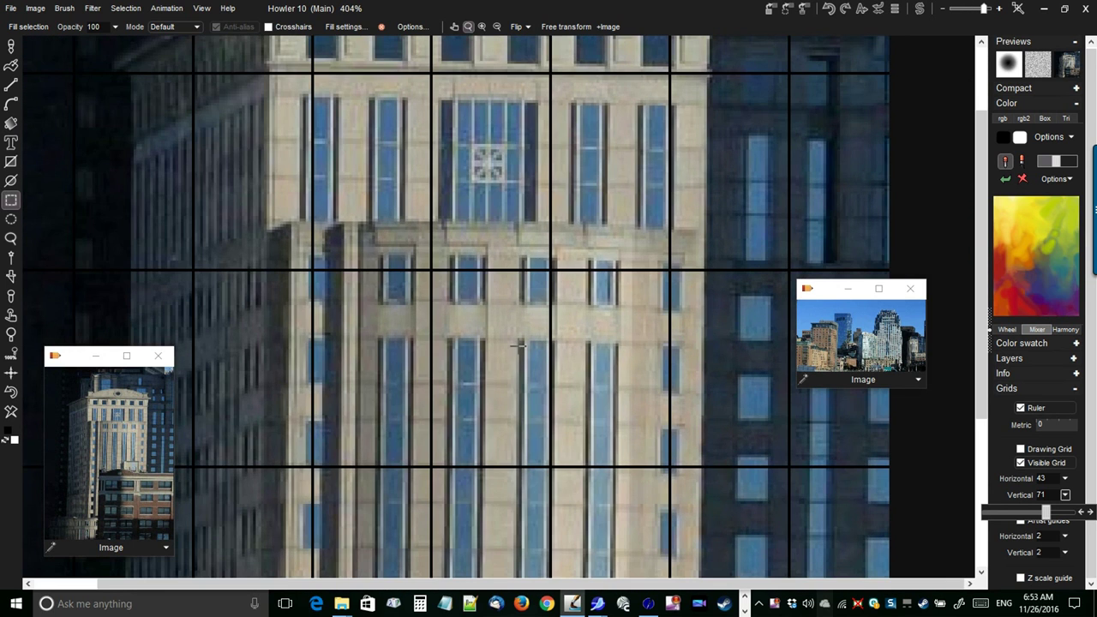
{"action": "scroll", "coordinate": [519, 346], "scroll_direction": "down", "scroll_amount": 1}
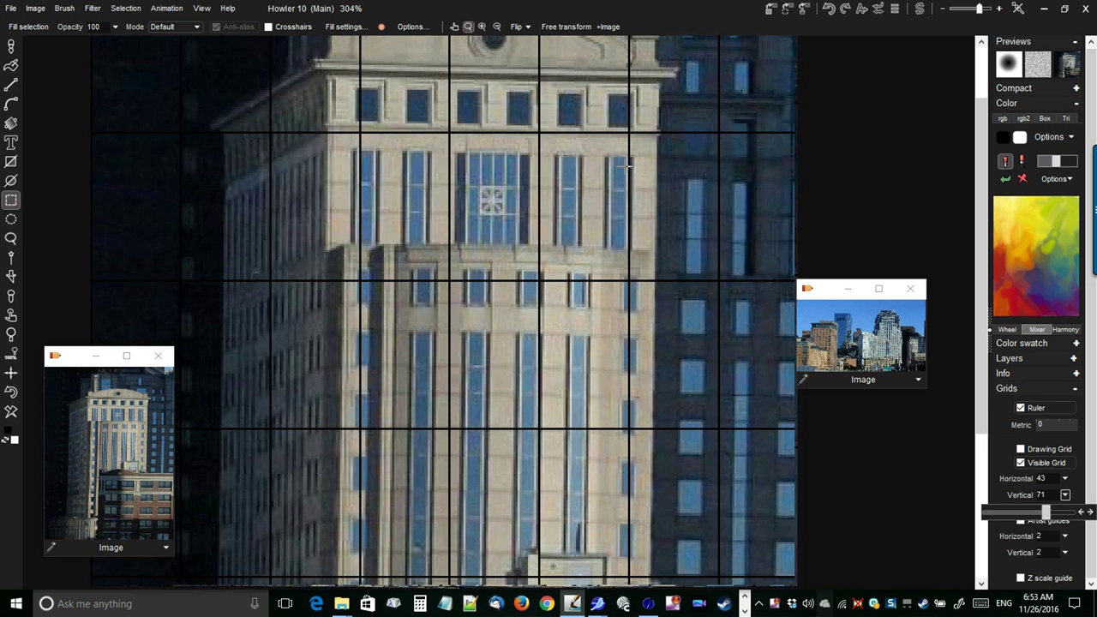
{"action": "left_click_drag", "start_coordinate": [631, 179], "coordinate": [510, 154]}
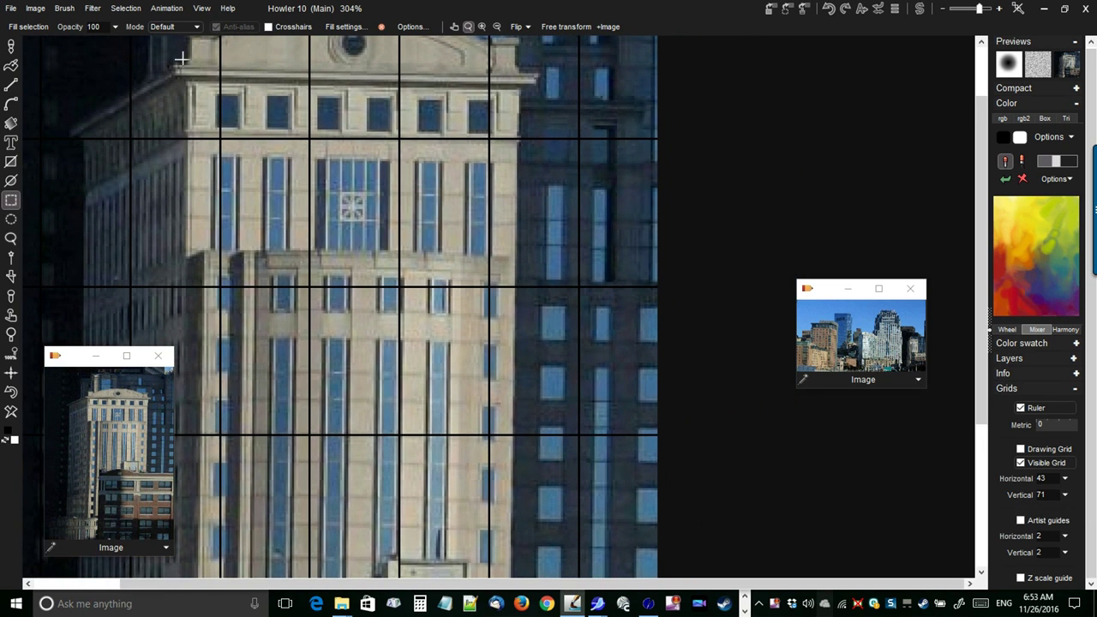
Try marking the right-hand edge of the tower's facade with a freehand black brush loop, and undo the stroke.
{"action": "left_click", "coordinate": [10, 46]}
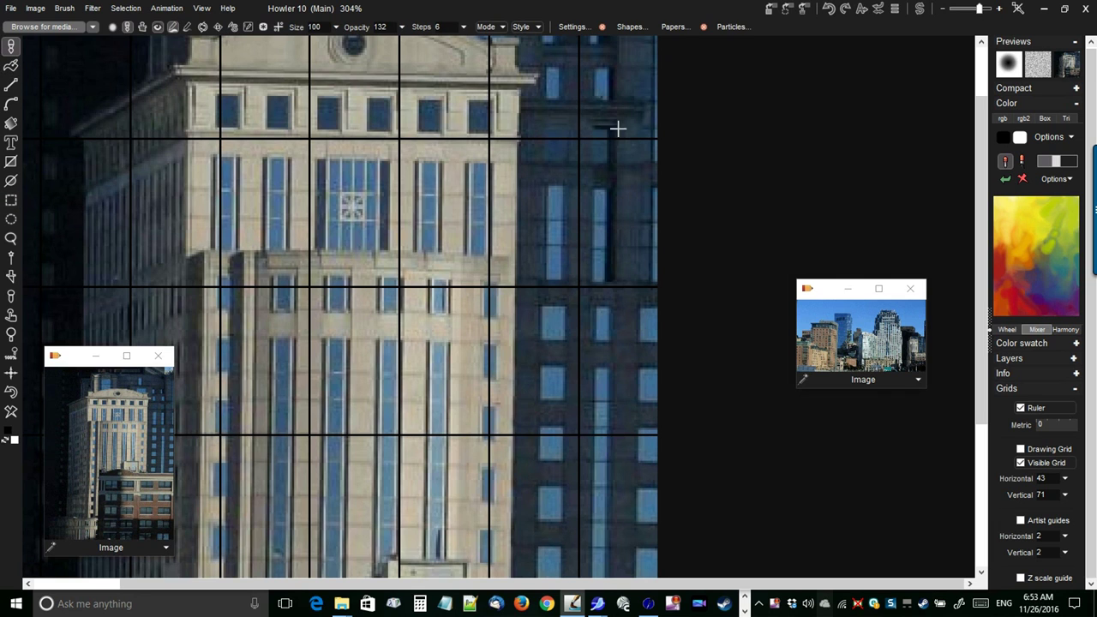
{"action": "mouse_move", "coordinate": [553, 119]}
{"action": "left_mouse_down"}
{"action": "mouse_move", "coordinate": [486, 182]}
{"action": "mouse_move", "coordinate": [466, 305]}
{"action": "mouse_move", "coordinate": [468, 506]}
{"action": "mouse_move", "coordinate": [511, 538]}
{"action": "mouse_move", "coordinate": [545, 478]}
{"action": "mouse_move", "coordinate": [569, 266]}
{"action": "mouse_move", "coordinate": [558, 125]}
{"action": "left_mouse_up"}
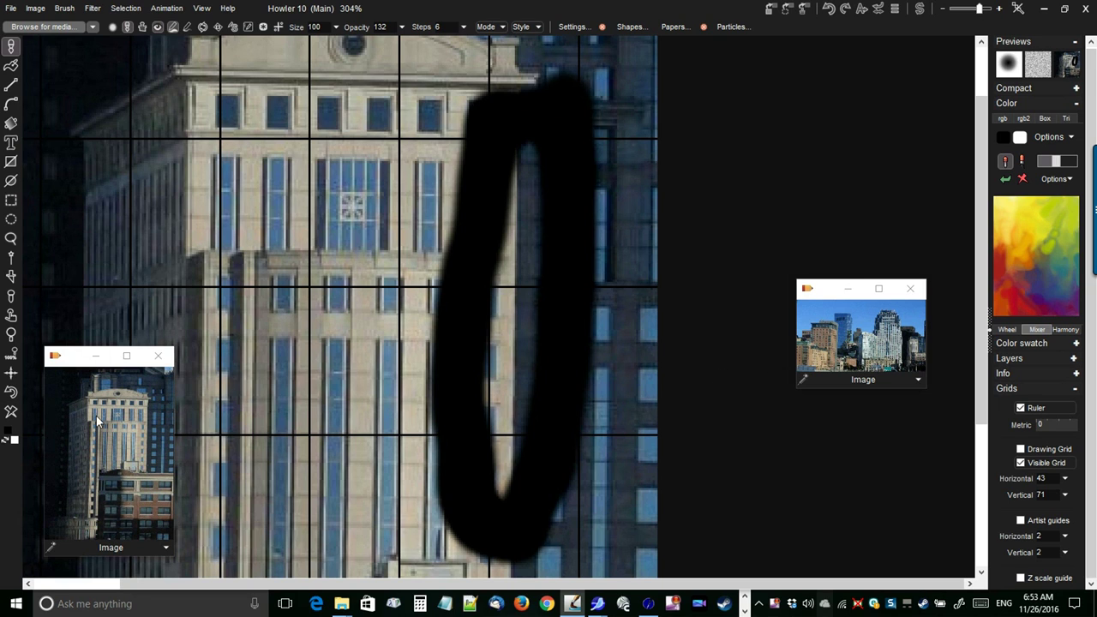
{"action": "key", "text": "ctrl+z"}
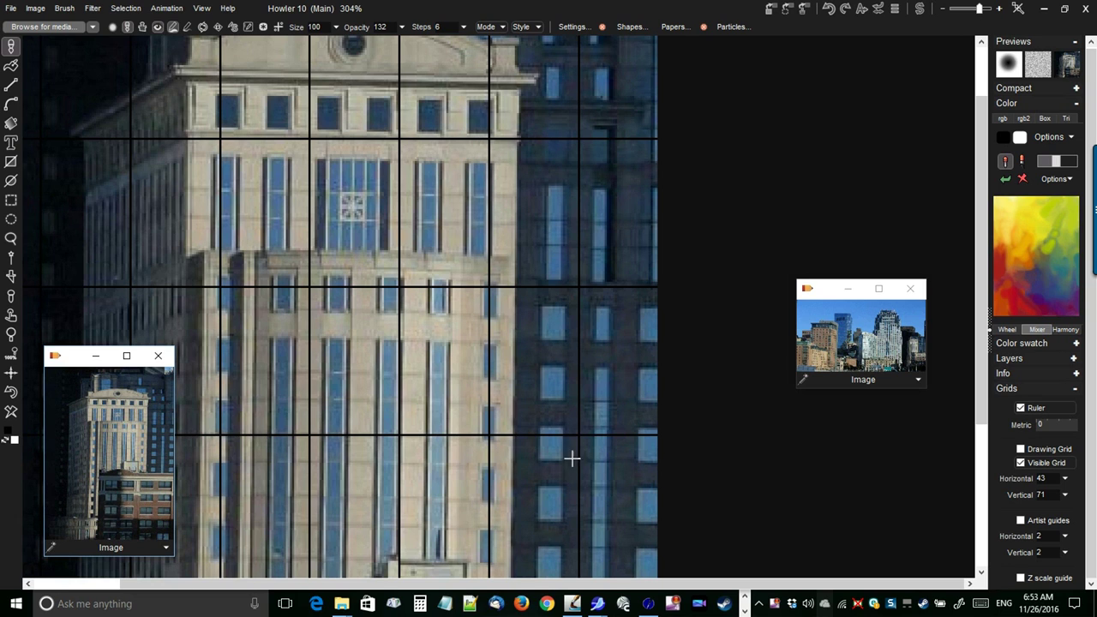
Set the visible grid's horizontal spacing to 45 and check the facade's right-hand edge against a grid line from base to arch.
{"action": "left_click", "coordinate": [1065, 479]}
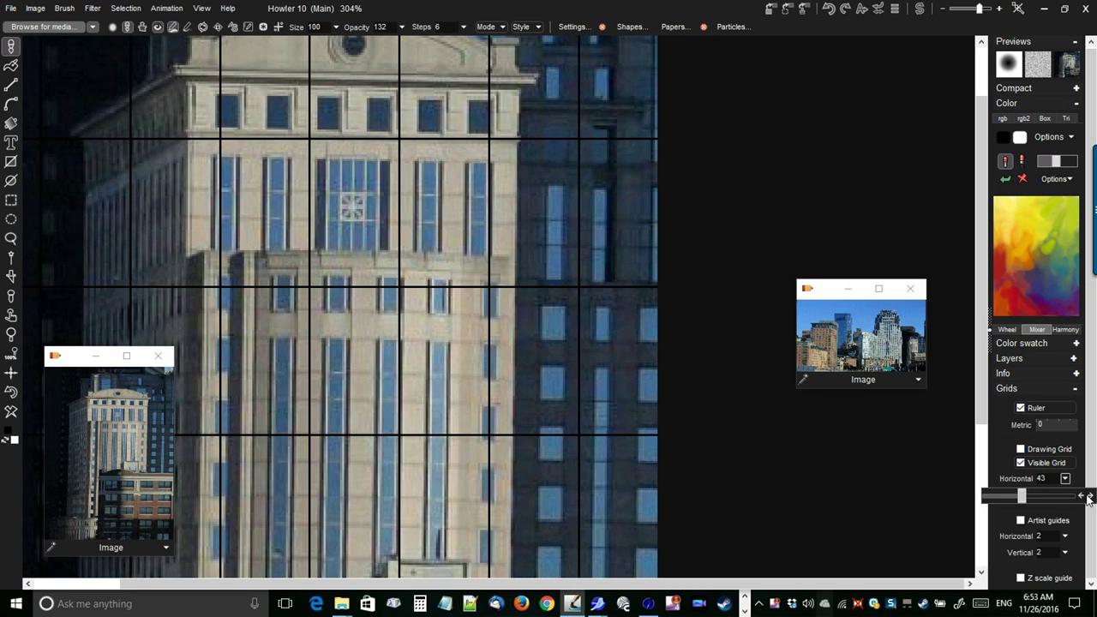
{"action": "left_click", "coordinate": [1089, 498]}
{"action": "left_click", "coordinate": [1090, 498]}
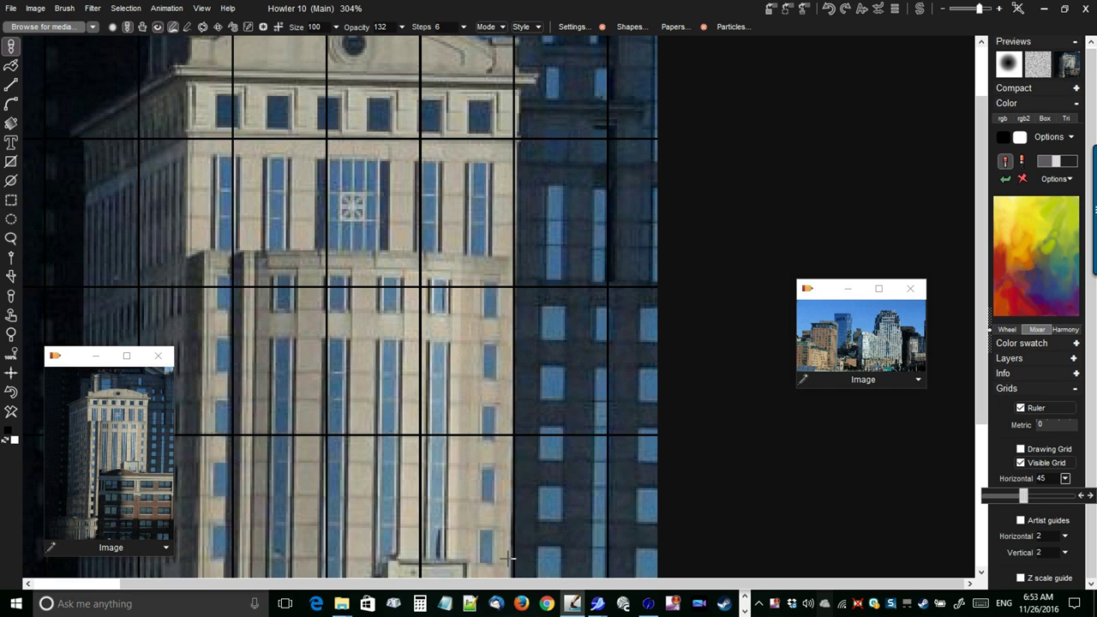
{"action": "scroll", "coordinate": [523, 471], "scroll_direction": "down", "scroll_amount": 3}
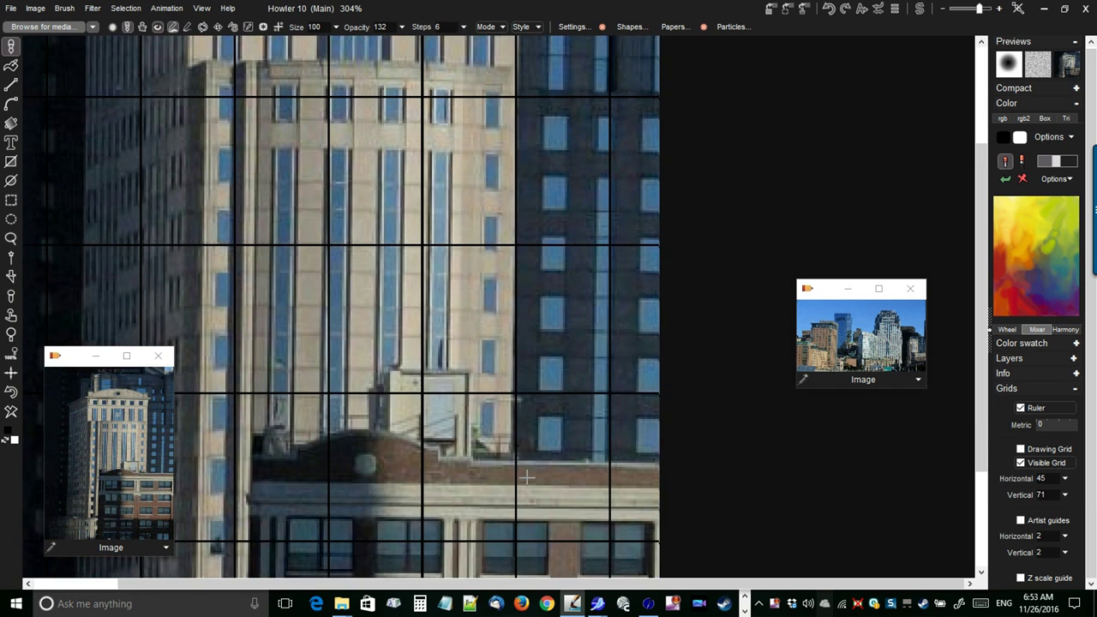
{"action": "scroll", "coordinate": [581, 419], "scroll_direction": "down", "scroll_amount": 6}
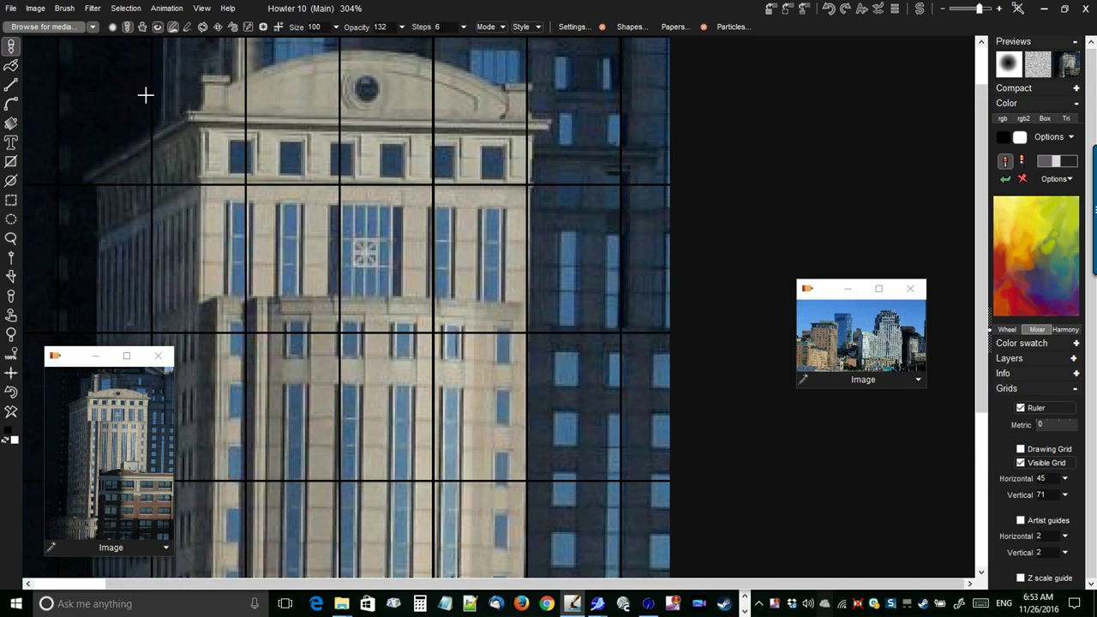
Rotate the cropped tower image one small increment counterclockwise with the Transform filter.
{"action": "left_click", "coordinate": [94, 9]}
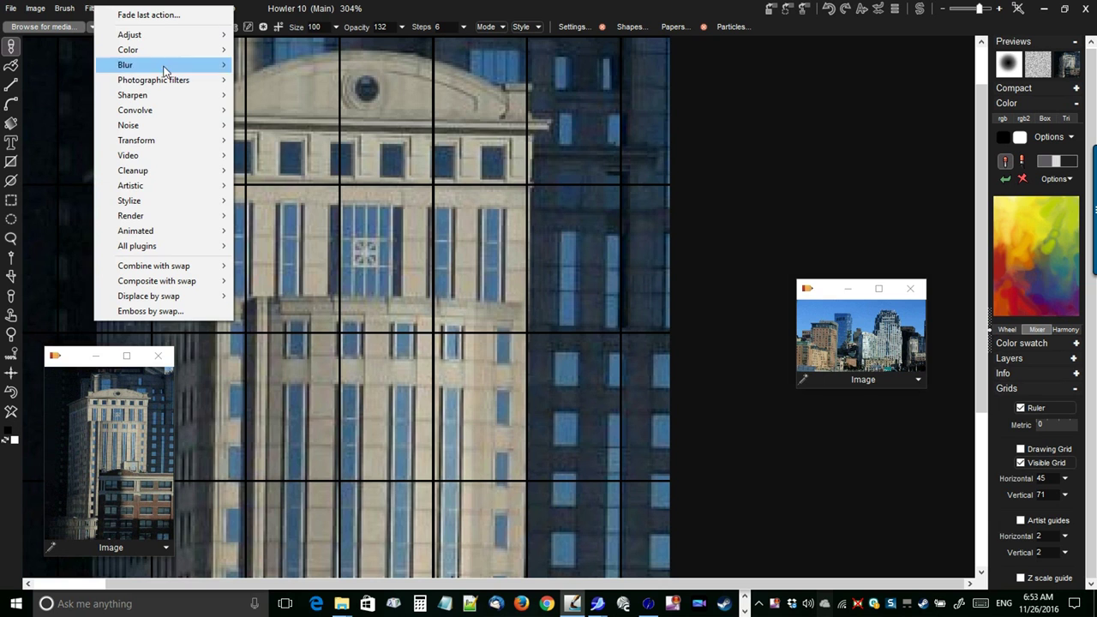
{"action": "mouse_move", "coordinate": [175, 141]}
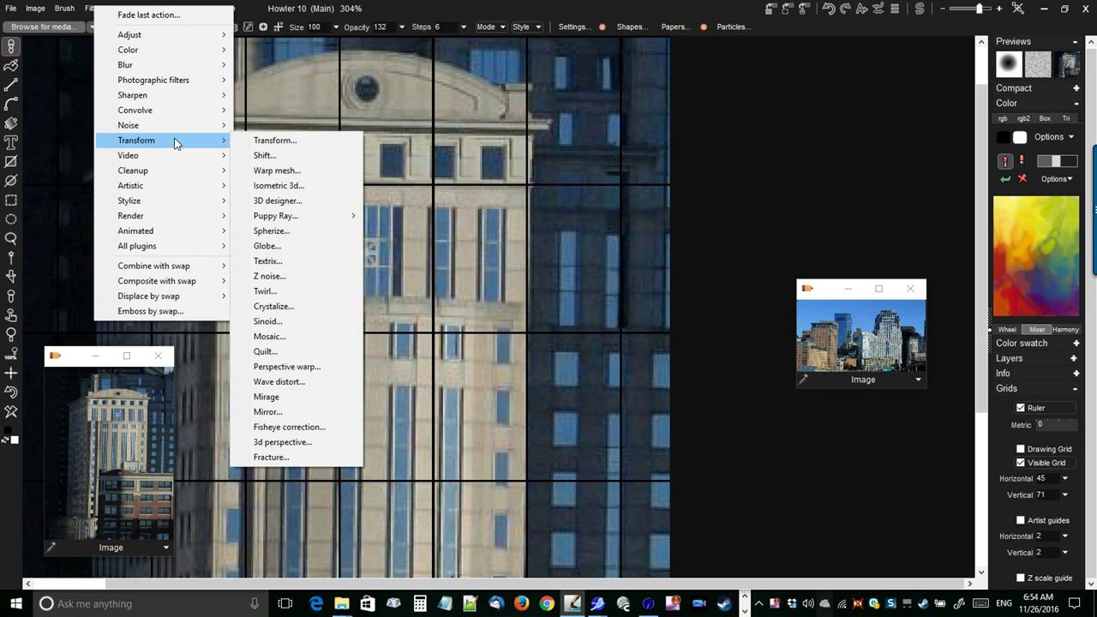
{"action": "left_click", "coordinate": [292, 141]}
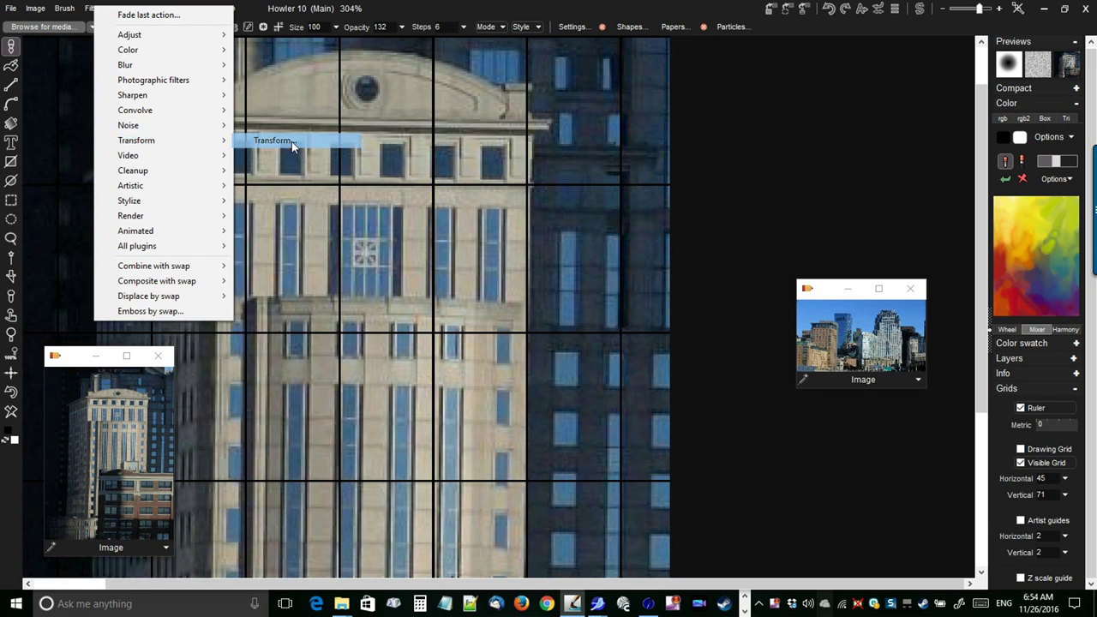
{"action": "left_click_drag", "start_coordinate": [488, 201], "coordinate": [203, 120]}
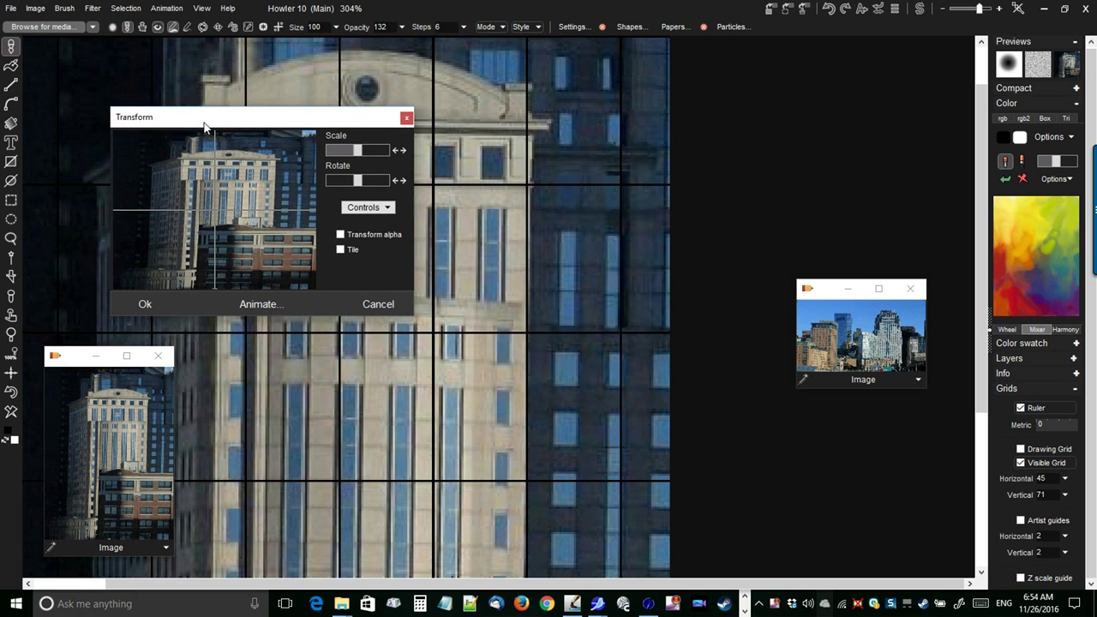
{"action": "left_click", "coordinate": [396, 182]}
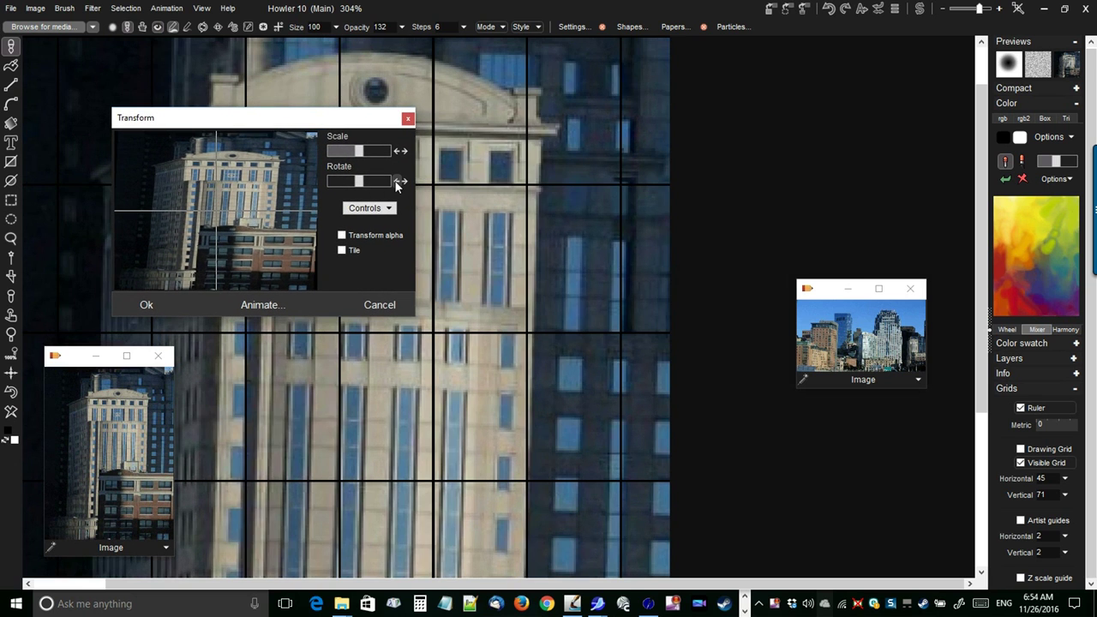
{"action": "left_click", "coordinate": [405, 182]}
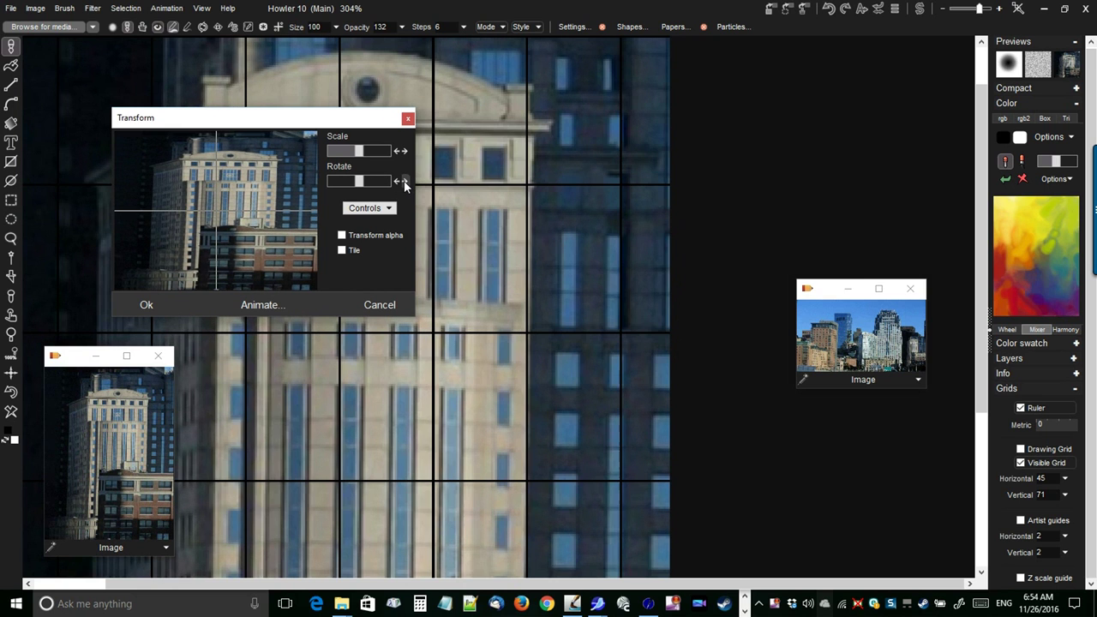
{"action": "left_click", "coordinate": [404, 180]}
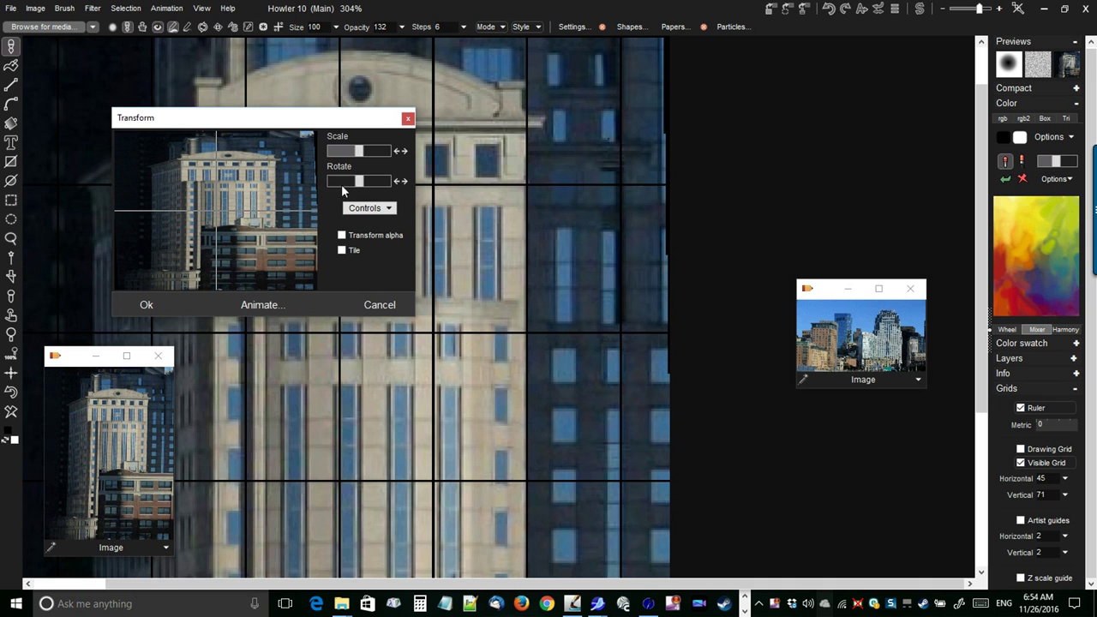
{"action": "left_click", "coordinate": [146, 306]}
Compare the rotated facade with the grid lines, and set the visible grid's horizontal spacing to 37 to match its left-hand edge.
{"action": "scroll", "coordinate": [566, 225], "scroll_direction": "up", "scroll_amount": 2}
{"action": "scroll", "coordinate": [567, 225], "scroll_direction": "up", "scroll_amount": 2}
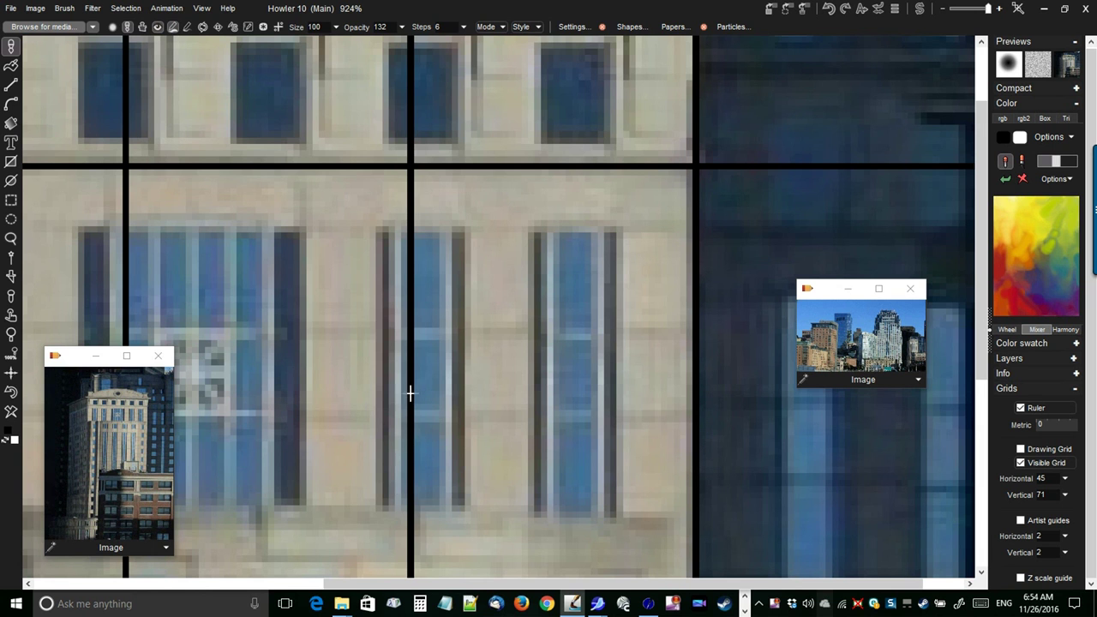
{"action": "scroll", "coordinate": [642, 321], "scroll_direction": "down", "scroll_amount": 3}
{"action": "scroll", "coordinate": [502, 368], "scroll_direction": "up", "scroll_amount": 1}
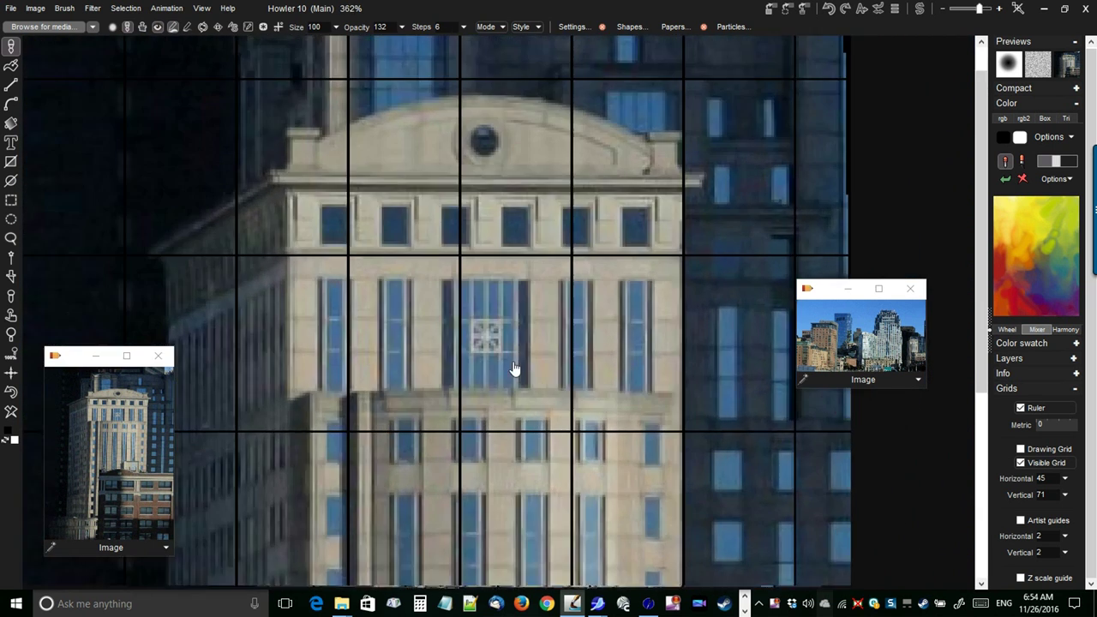
{"action": "left_click_drag", "start_coordinate": [271, 369], "coordinate": [620, 276]}
{"action": "left_click_drag", "start_coordinate": [514, 189], "coordinate": [483, 223]}
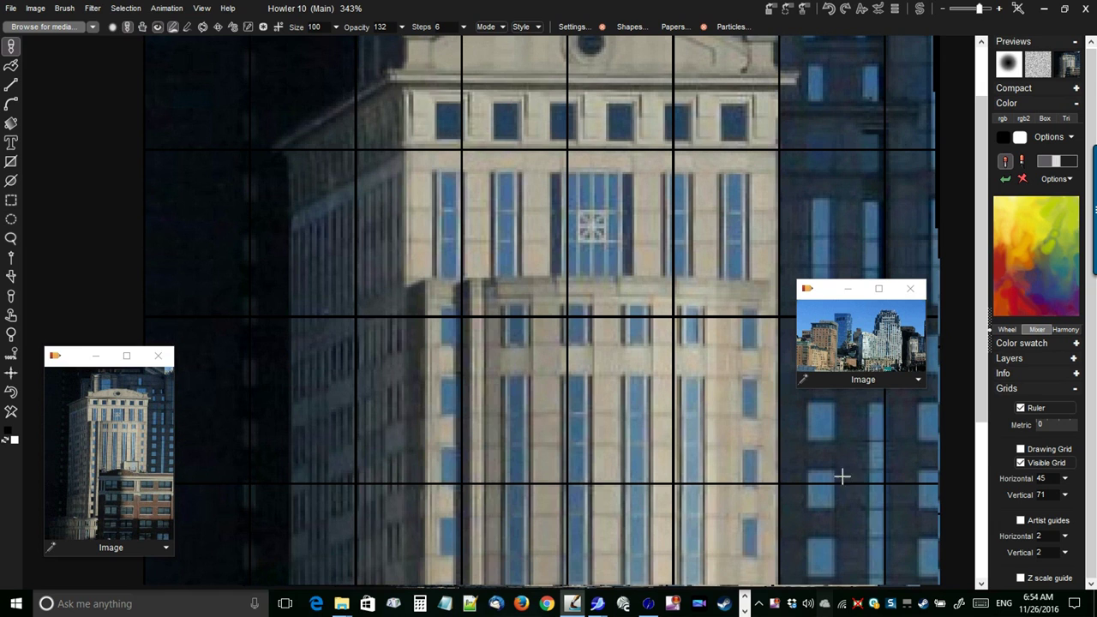
{"action": "left_click", "coordinate": [1065, 479]}
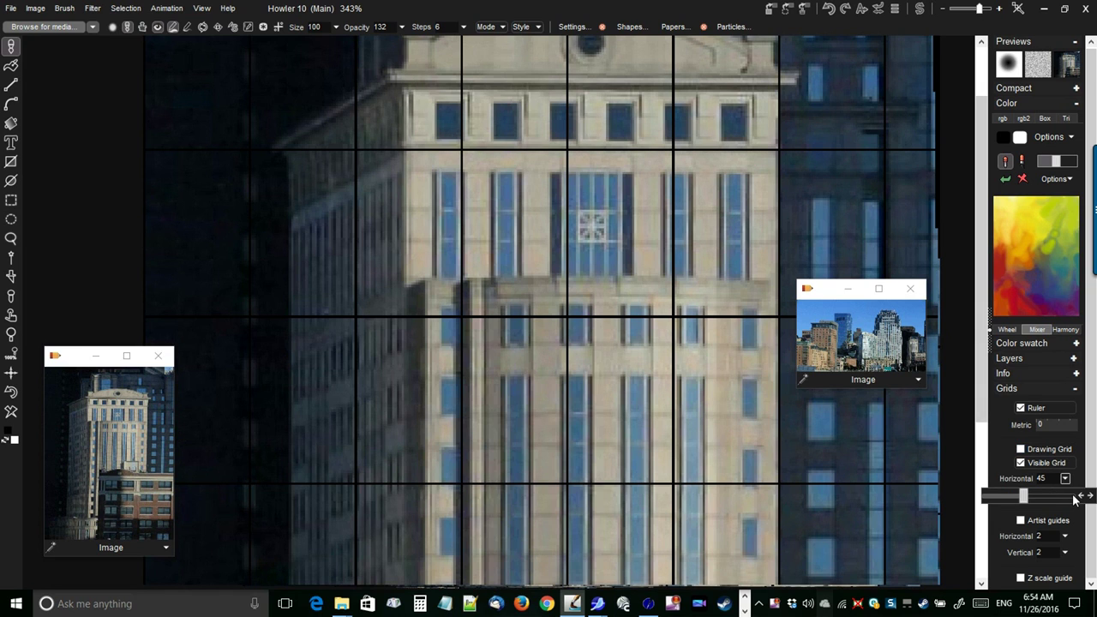
{"action": "left_click", "coordinate": [1079, 497]}
{"action": "left_click", "coordinate": [1080, 498]}
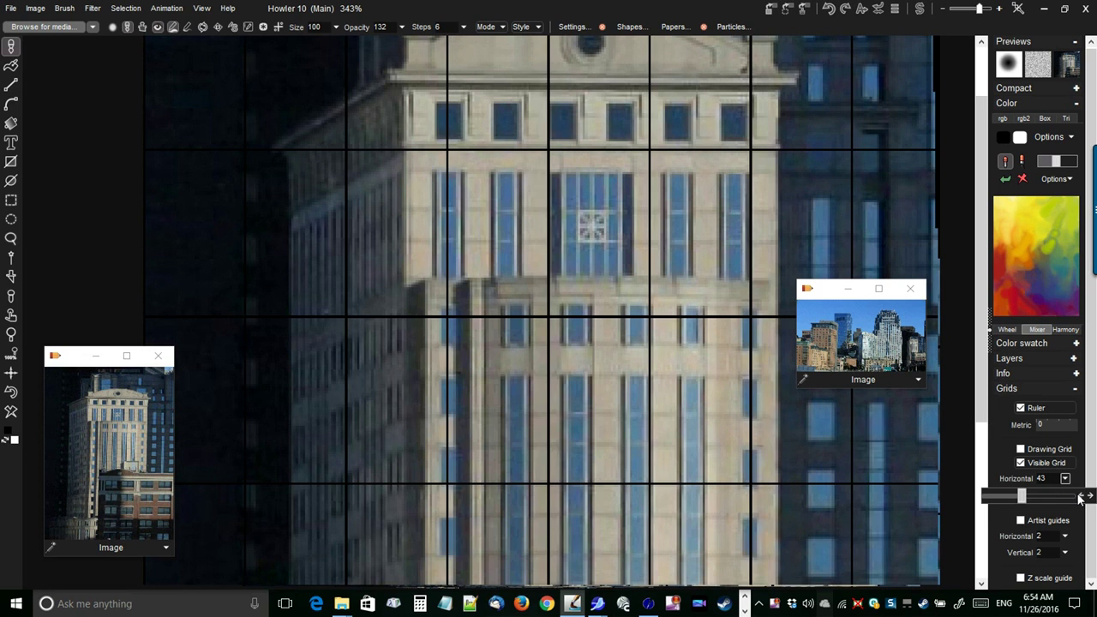
{"action": "left_click", "coordinate": [1079, 498]}
{"action": "left_click", "coordinate": [1079, 498]}
{"action": "left_click", "coordinate": [1079, 498]}
{"action": "left_click", "coordinate": [1079, 498]}
{"action": "left_click", "coordinate": [1079, 498]}
{"action": "left_click", "coordinate": [1079, 498]}
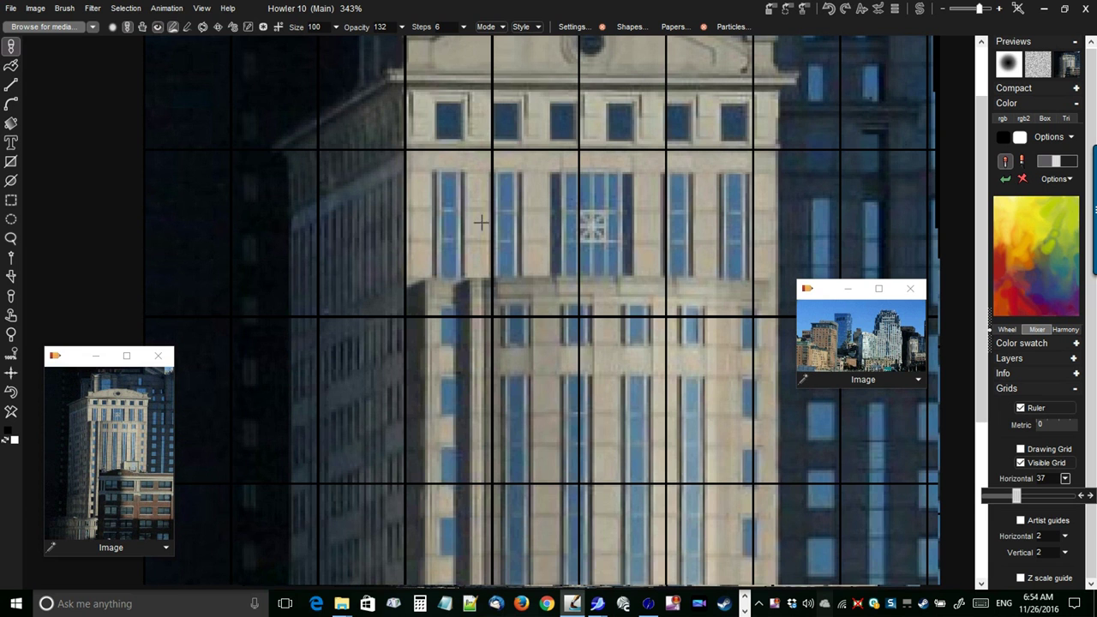
Check the facade's left-hand edge against the vertical grid line from the upper windows downward, and hide the visible grid.
{"action": "scroll", "coordinate": [402, 78], "scroll_direction": "up", "scroll_amount": 5}
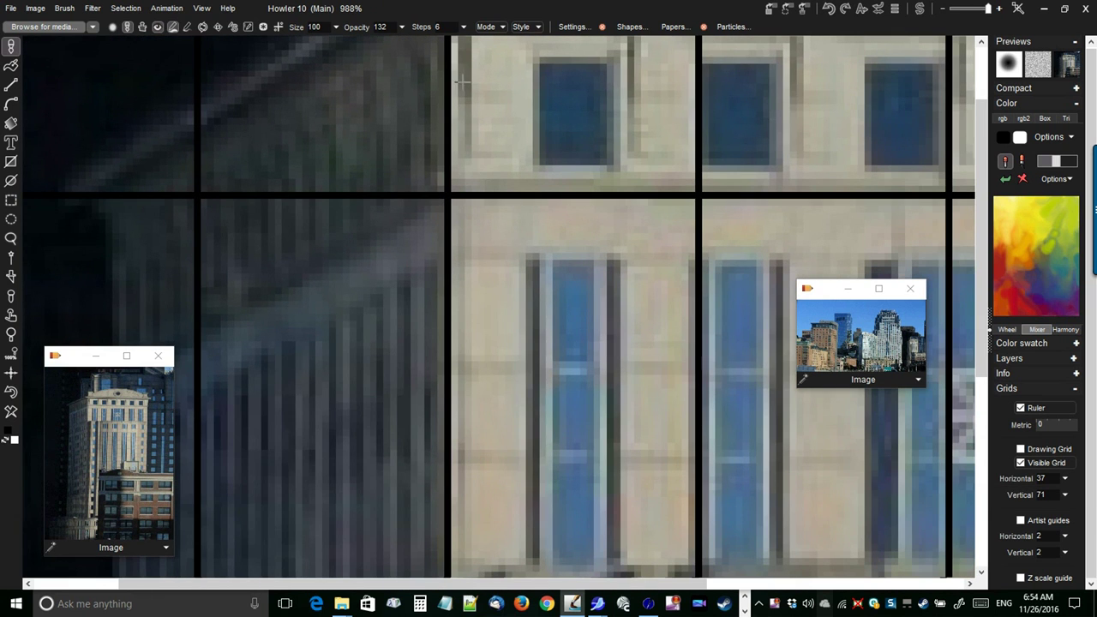
{"action": "scroll", "coordinate": [474, 396], "scroll_direction": "down", "scroll_amount": 2}
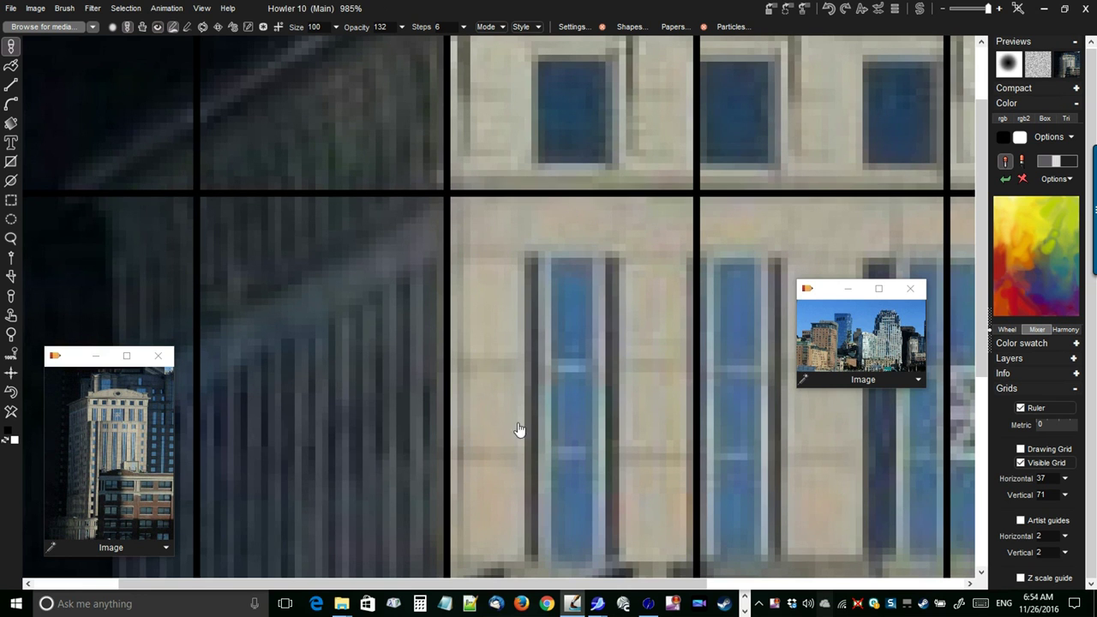
{"action": "left_click_drag", "start_coordinate": [520, 470], "coordinate": [711, 57]}
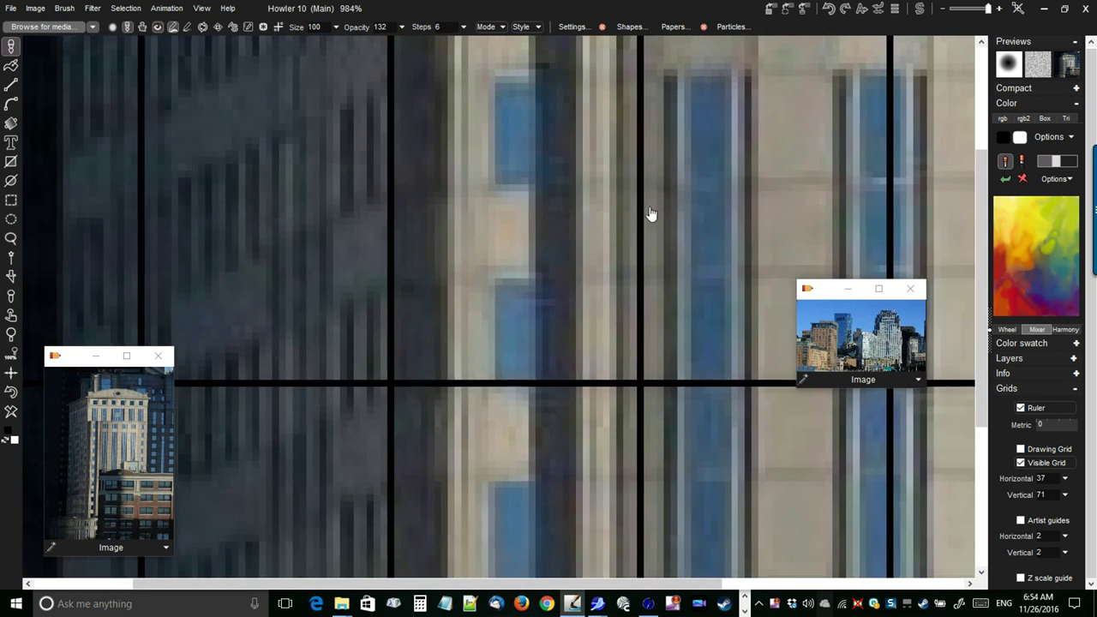
{"action": "scroll", "coordinate": [651, 214], "scroll_direction": "down", "scroll_amount": 2}
{"action": "scroll", "coordinate": [667, 302], "scroll_direction": "down", "scroll_amount": 1}
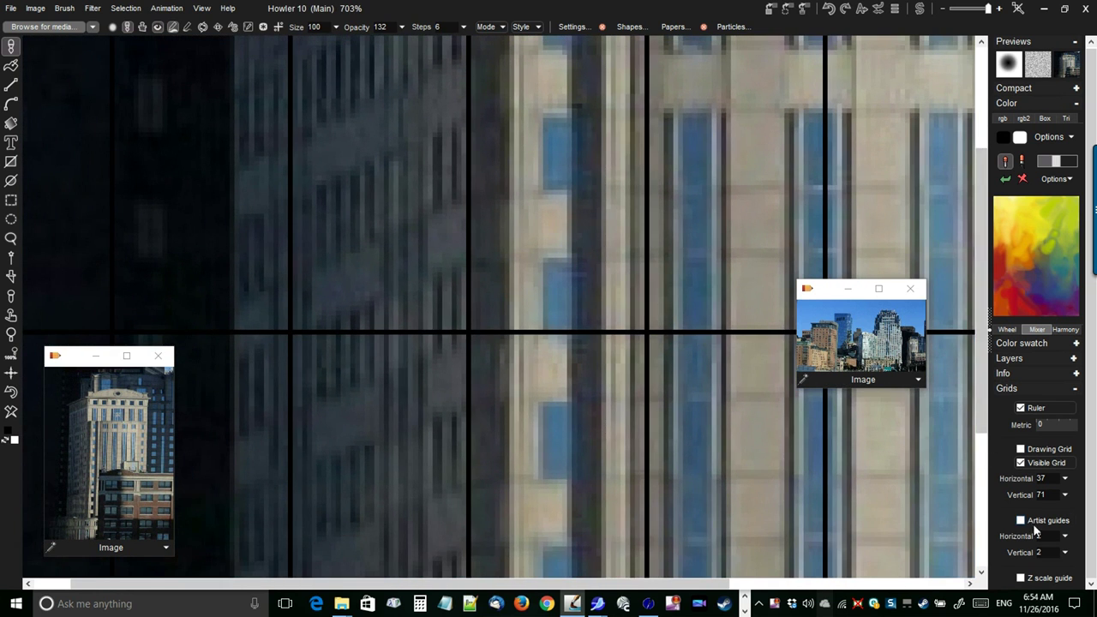
{"action": "left_click", "coordinate": [1021, 464]}
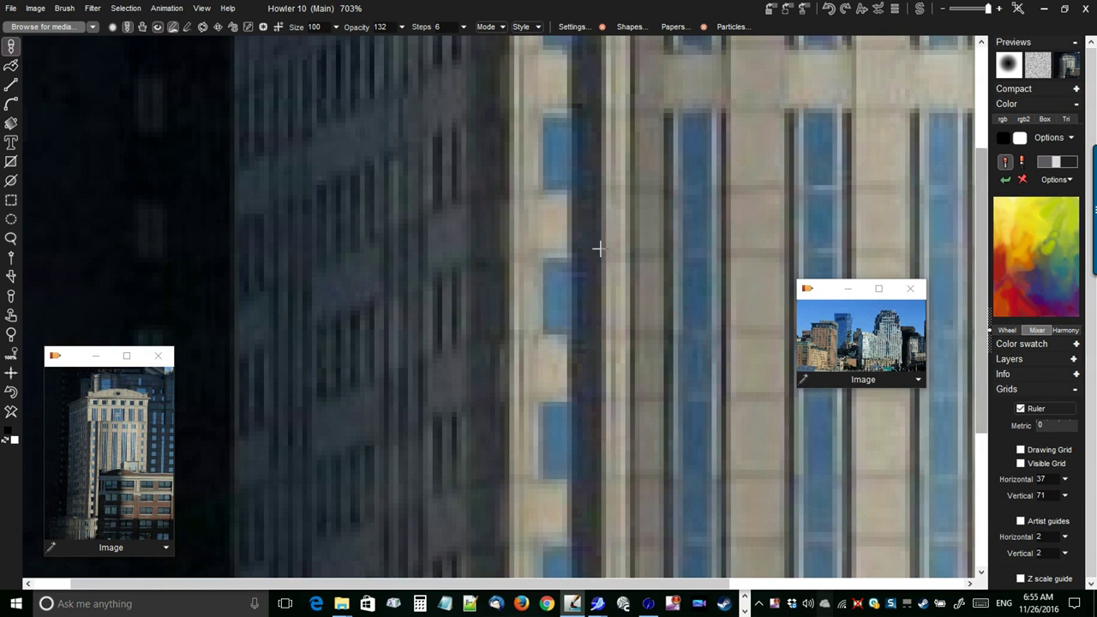
Store a copy of the straightened tower image, enlarge its thumbnail window vertically, and place it over the earlier tower copy.
{"action": "scroll", "coordinate": [578, 220], "scroll_direction": "down", "scroll_amount": 4}
{"action": "scroll", "coordinate": [444, 249], "scroll_direction": "down", "scroll_amount": 2}
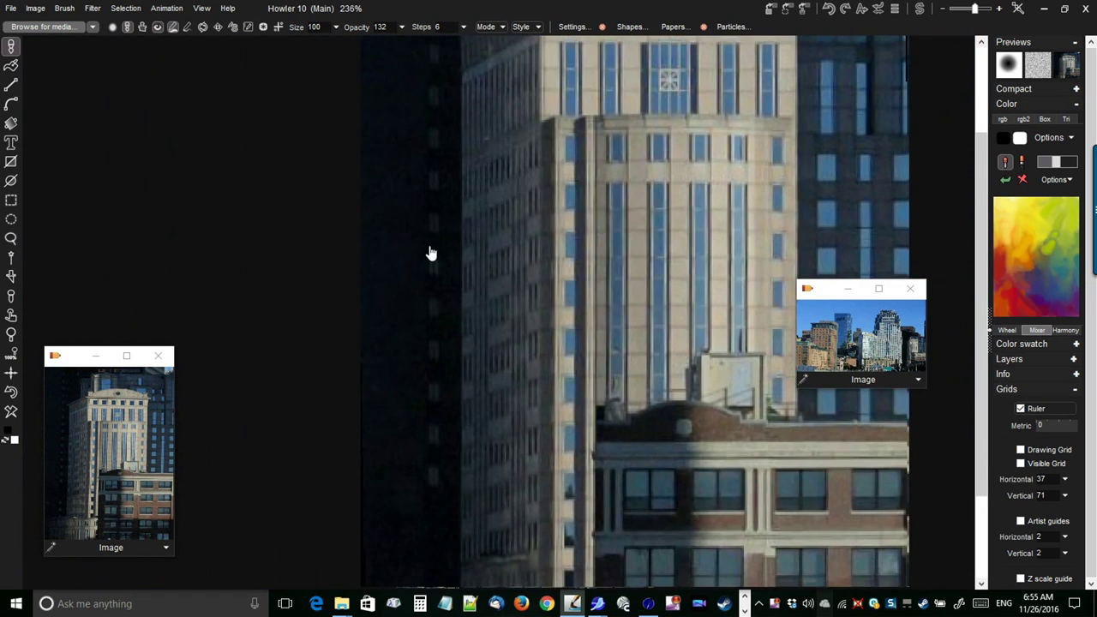
{"action": "scroll", "coordinate": [511, 245], "scroll_direction": "down", "scroll_amount": 1}
{"action": "left_click_drag", "start_coordinate": [511, 245], "coordinate": [526, 192]}
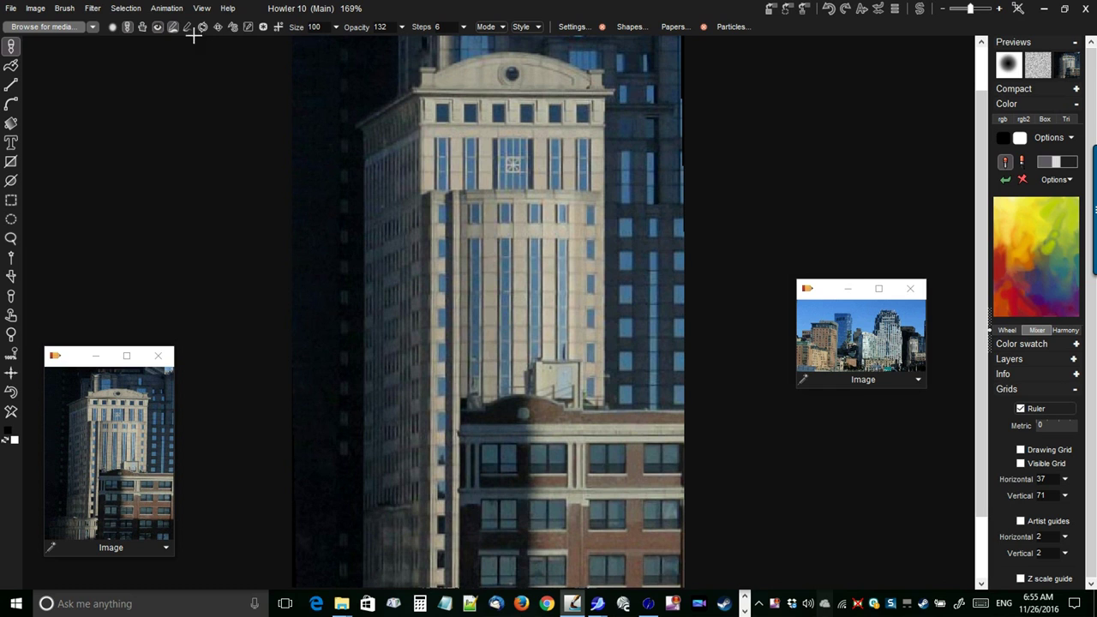
{"action": "left_click", "coordinate": [769, 11]}
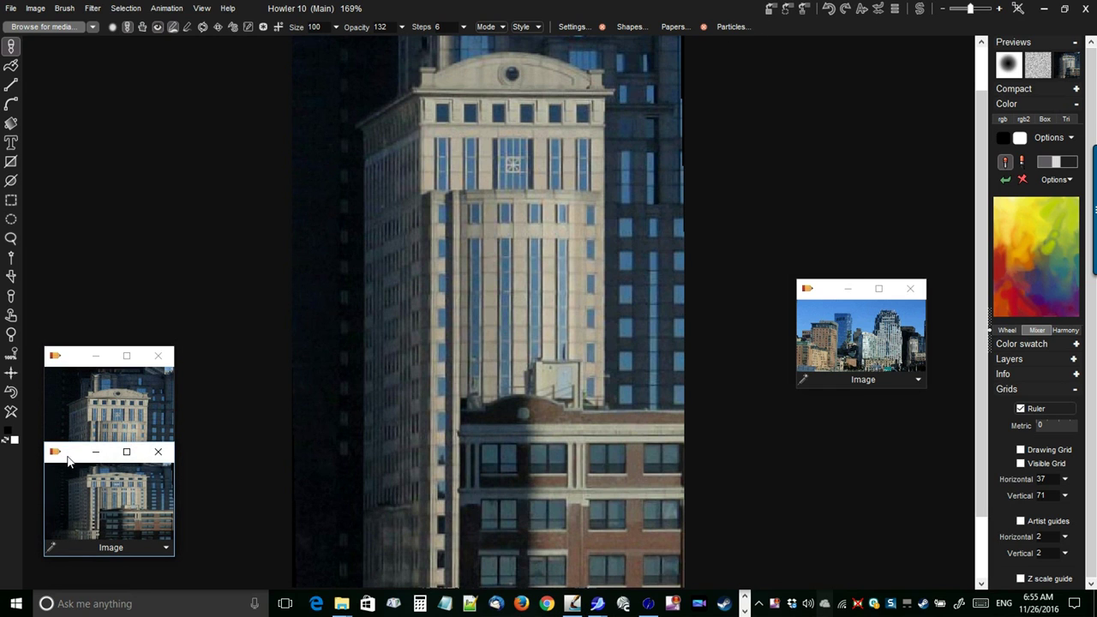
{"action": "left_click_drag", "start_coordinate": [70, 467], "coordinate": [97, 314]}
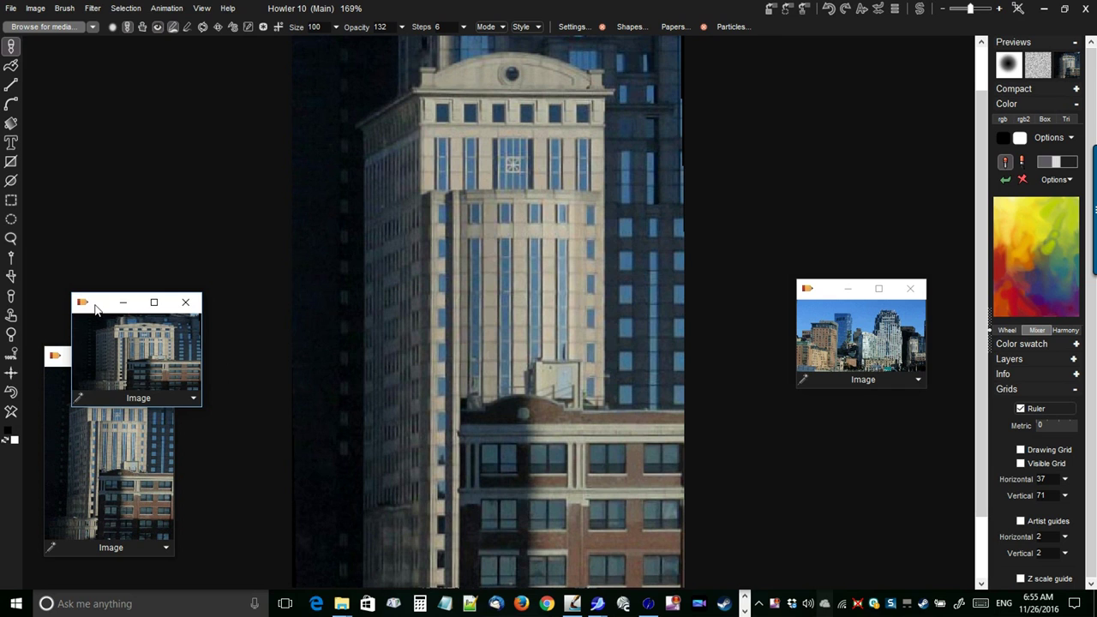
{"action": "left_click_drag", "start_coordinate": [197, 410], "coordinate": [197, 456]}
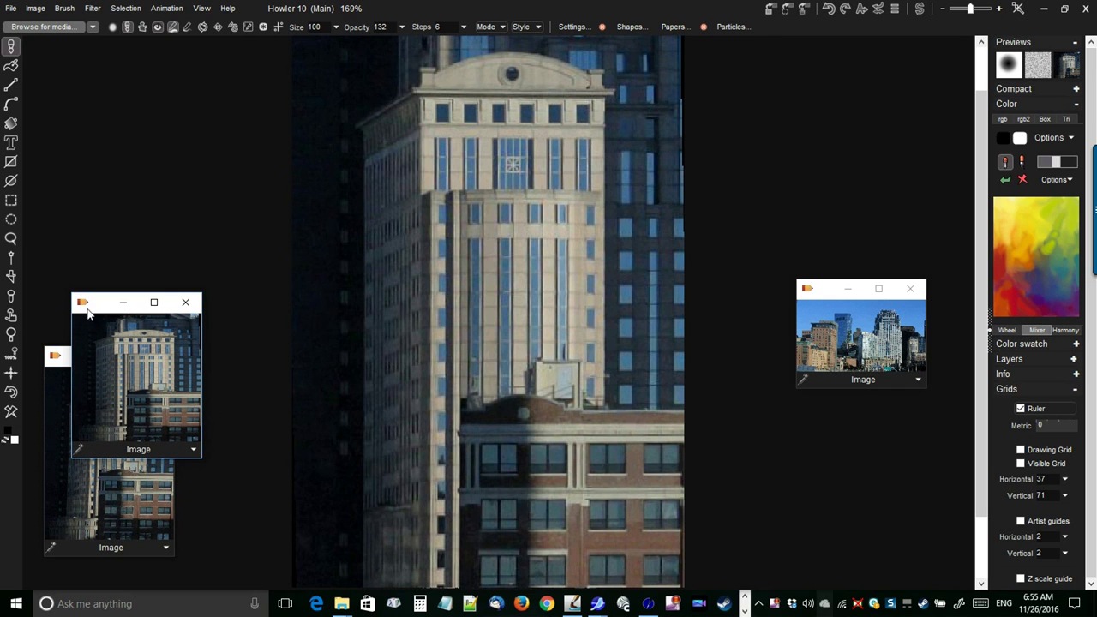
{"action": "left_click_drag", "start_coordinate": [99, 308], "coordinate": [72, 418]}
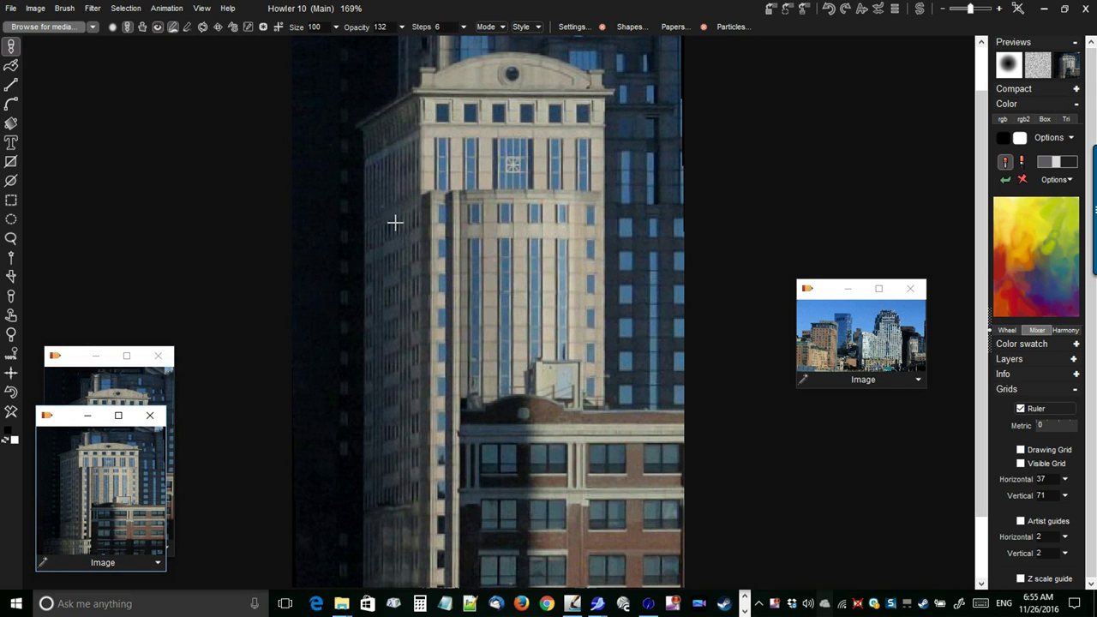
Make a rectangular selection of the tower's front facade from just below the arch to the brick building's roofline.
{"action": "mouse_move", "coordinate": [457, 224]}
{"action": "left_mouse_down"}
{"action": "mouse_move", "coordinate": [509, 235]}
{"action": "mouse_move", "coordinate": [470, 240]}
{"action": "left_mouse_up"}
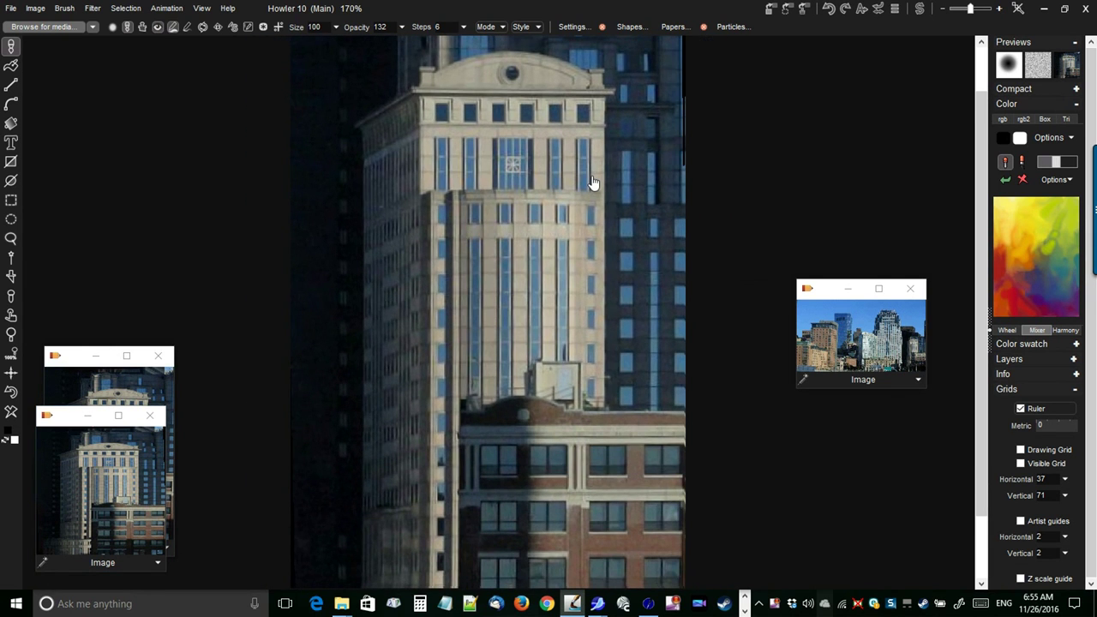
{"action": "left_click_drag", "start_coordinate": [511, 278], "coordinate": [459, 254]}
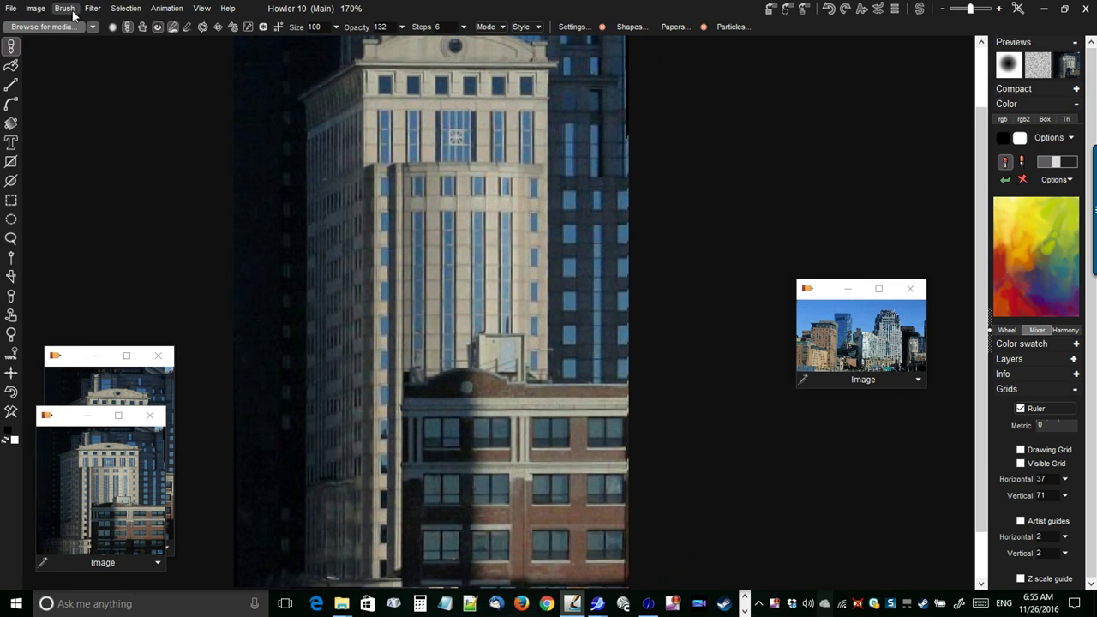
{"action": "left_click", "coordinate": [36, 9]}
{"action": "left_click", "coordinate": [11, 201]}
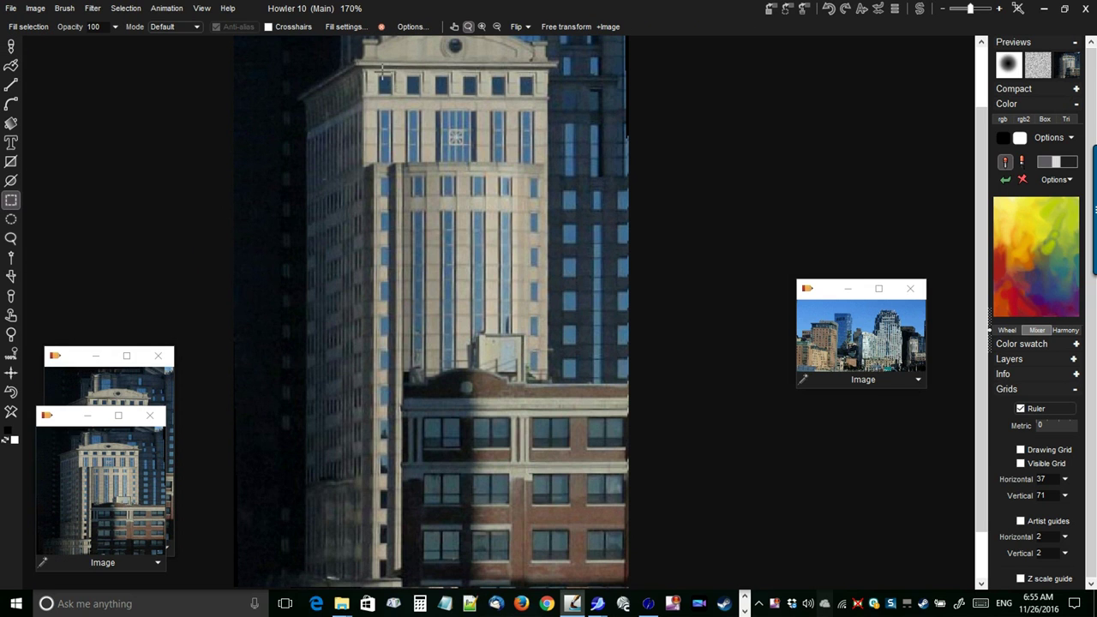
{"action": "left_click_drag", "start_coordinate": [549, 385], "coordinate": [549, 383]}
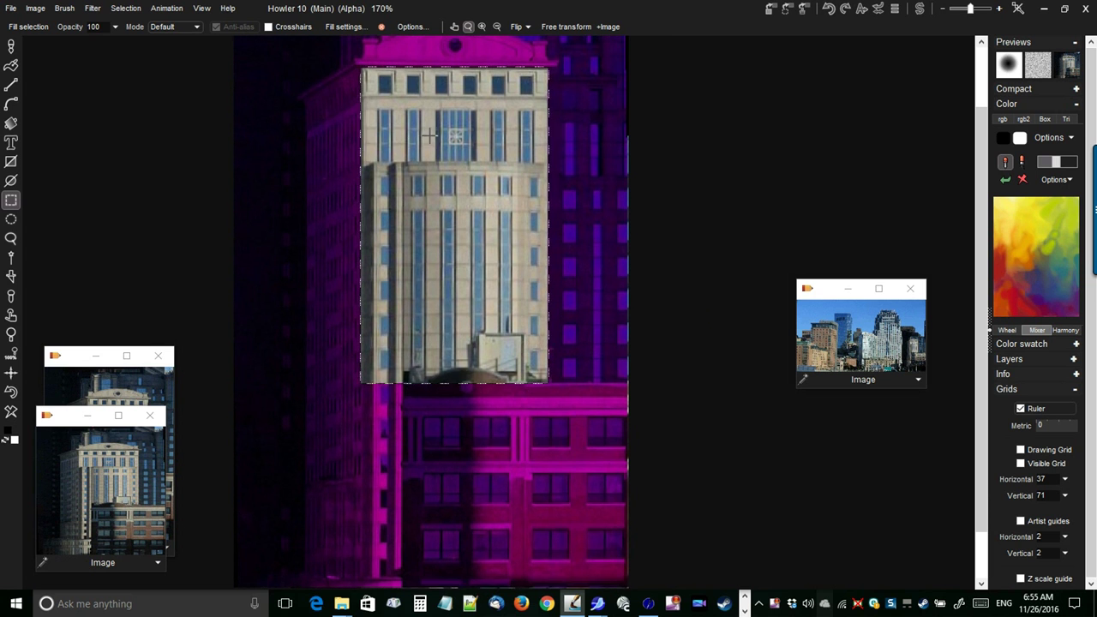
Turn the selected facade into a custom brush and set the brush opacity to 255.
{"action": "scroll", "coordinate": [417, 137], "scroll_direction": "up", "scroll_amount": 2}
{"action": "scroll", "coordinate": [483, 160], "scroll_direction": "down", "scroll_amount": 2}
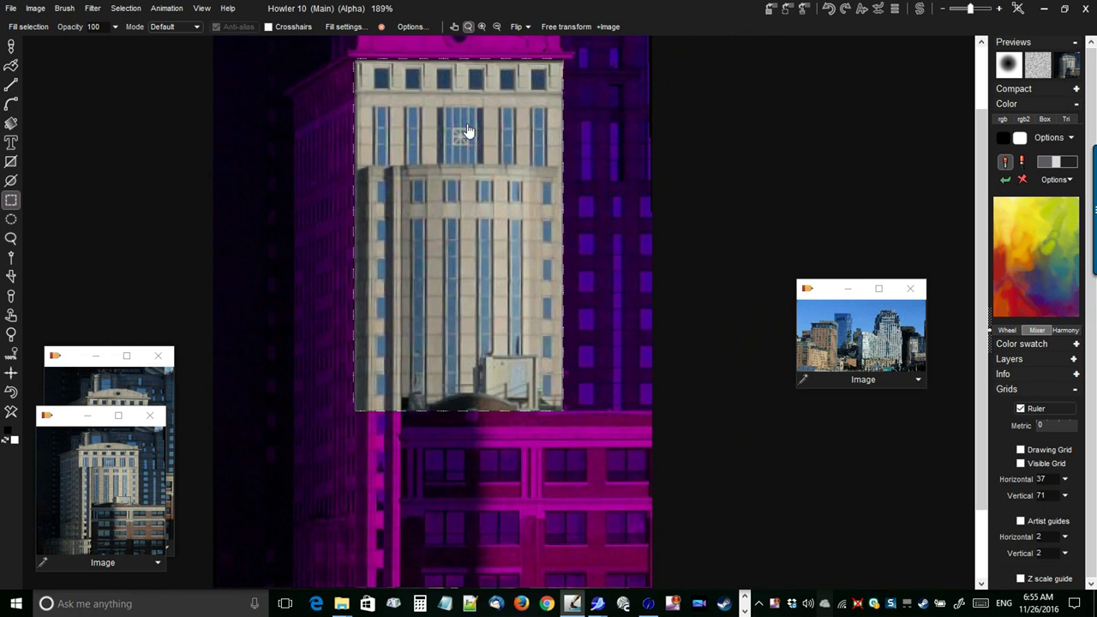
{"action": "left_click_drag", "start_coordinate": [468, 131], "coordinate": [472, 226]}
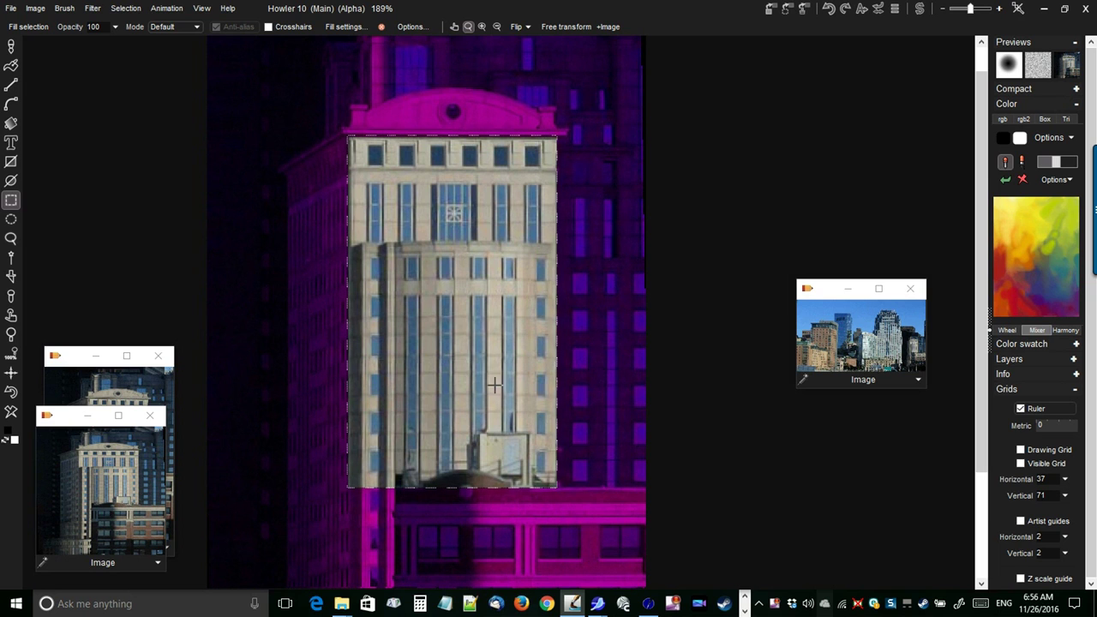
{"action": "left_click", "coordinate": [64, 8]}
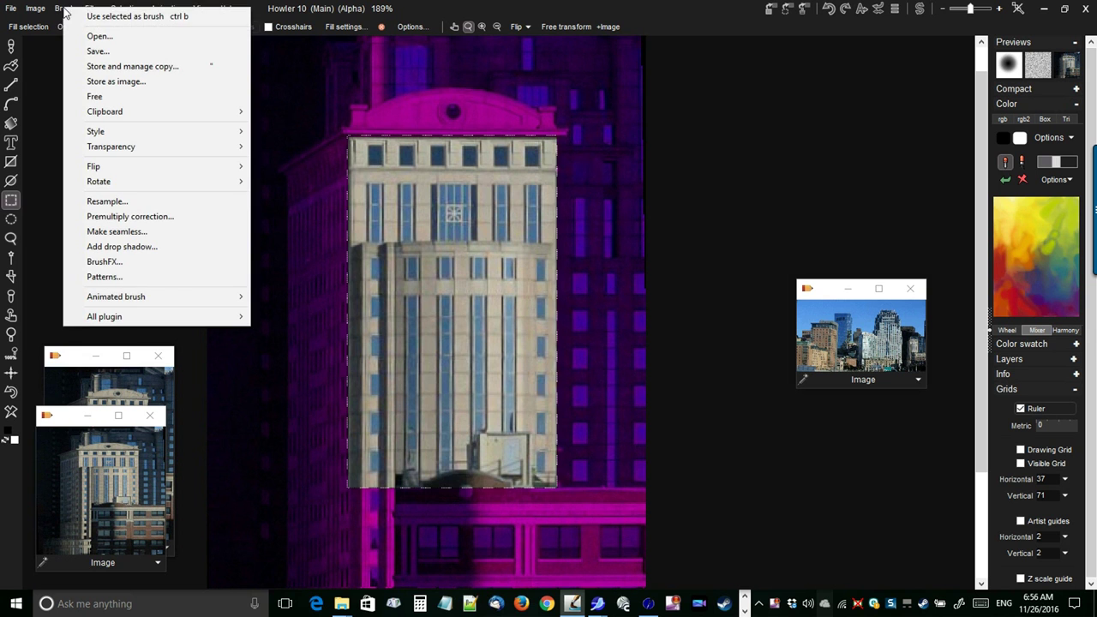
{"action": "left_click", "coordinate": [89, 17]}
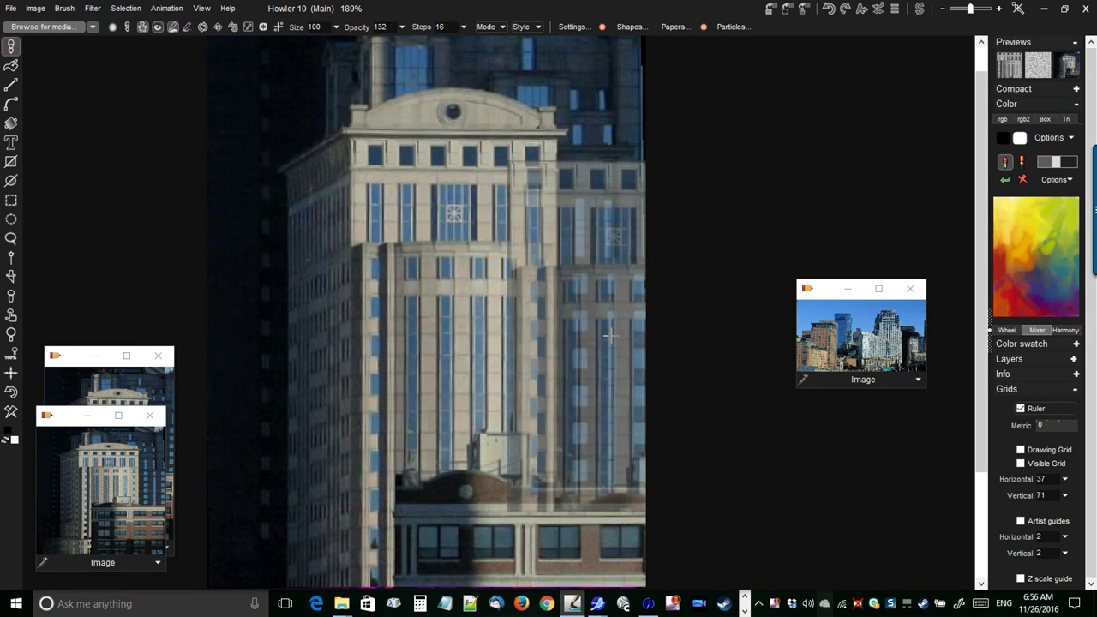
{"action": "left_click", "coordinate": [402, 26]}
{"action": "left_click_drag", "start_coordinate": [367, 44], "coordinate": [408, 44]}
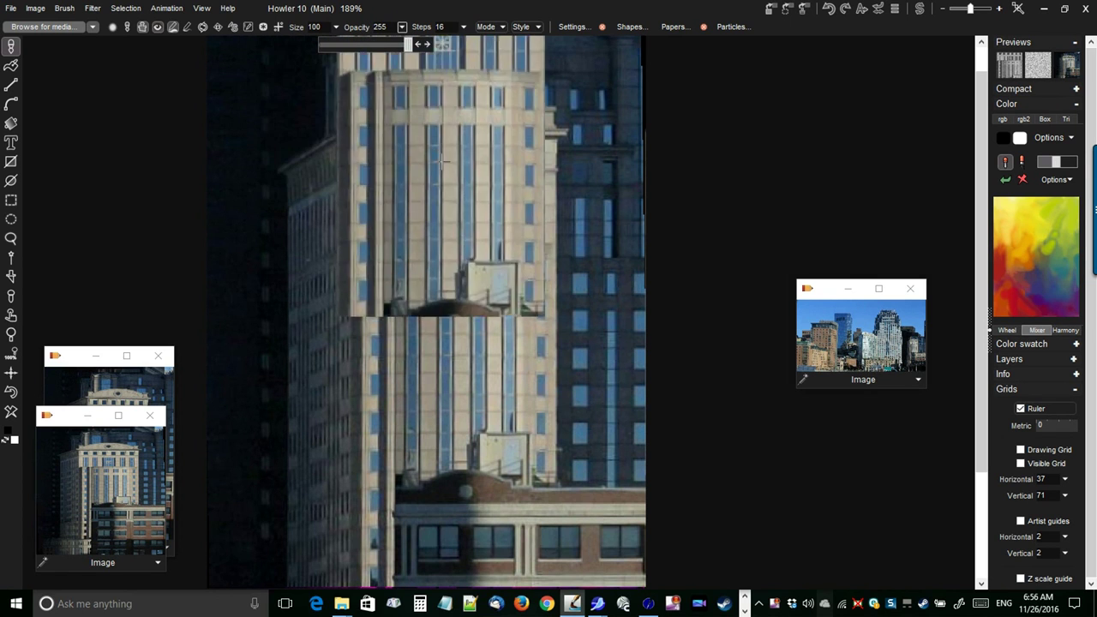
Try painting overlapping copies of the facade brush freehand across the tower, and reload the earlier stored tower image.
{"action": "mouse_move", "coordinate": [452, 330]}
{"action": "left_mouse_down"}
{"action": "mouse_move", "coordinate": [526, 296]}
{"action": "mouse_move", "coordinate": [528, 373]}
{"action": "mouse_move", "coordinate": [481, 396]}
{"action": "mouse_move", "coordinate": [442, 372]}
{"action": "left_mouse_up"}
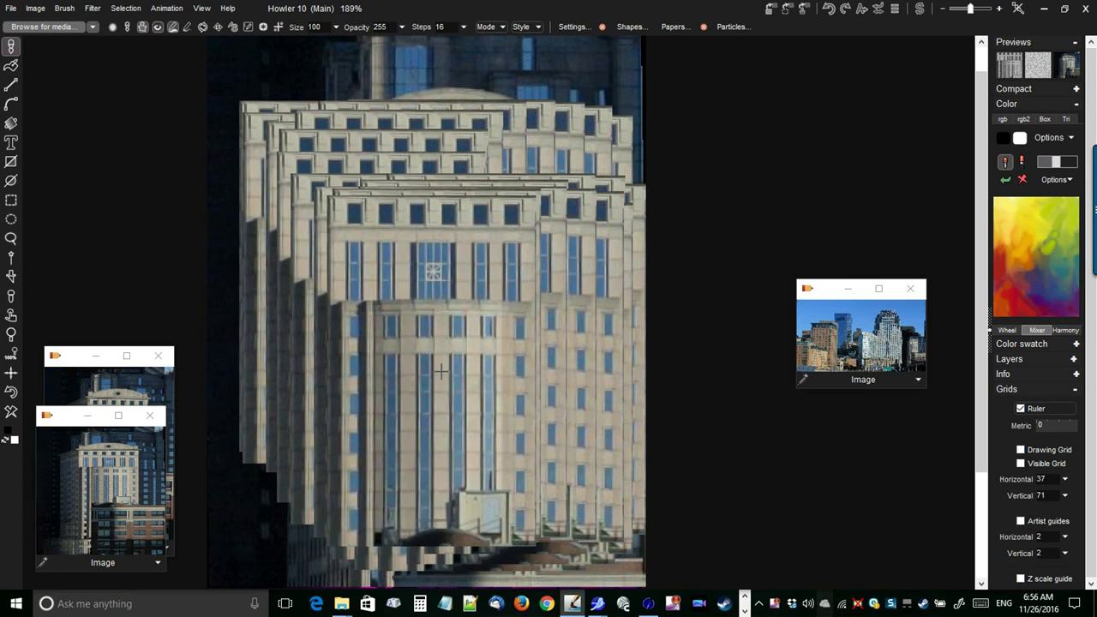
{"action": "left_click", "coordinate": [75, 371]}
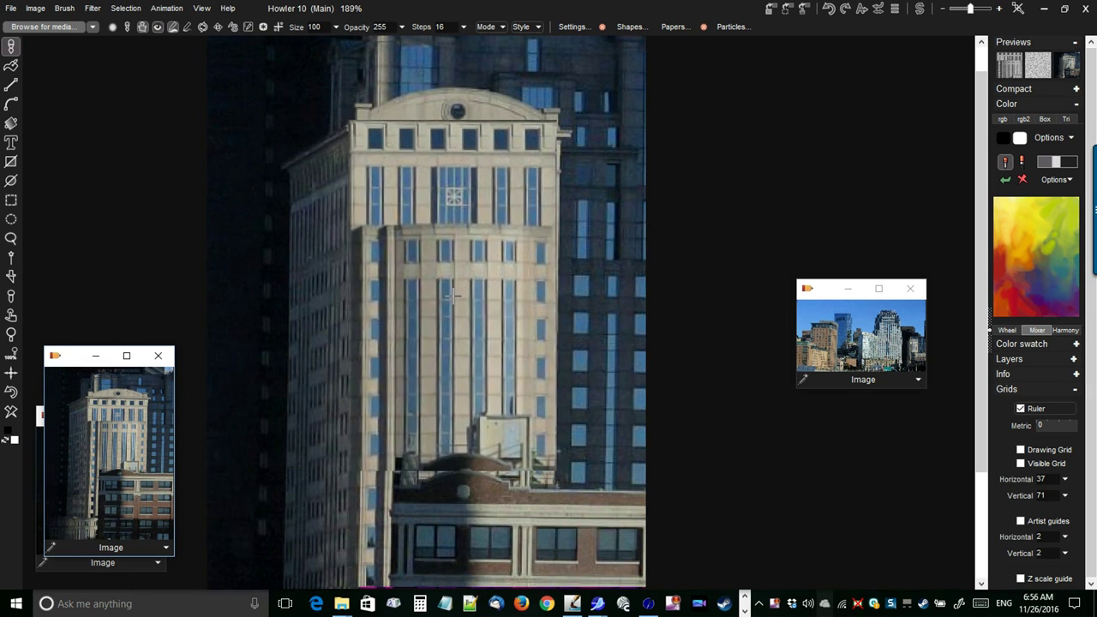
Close the duplicate stored tower image and, after trying another freehand stroke with the facade brush, reload the remaining stored copy.
{"action": "left_click", "coordinate": [158, 355]}
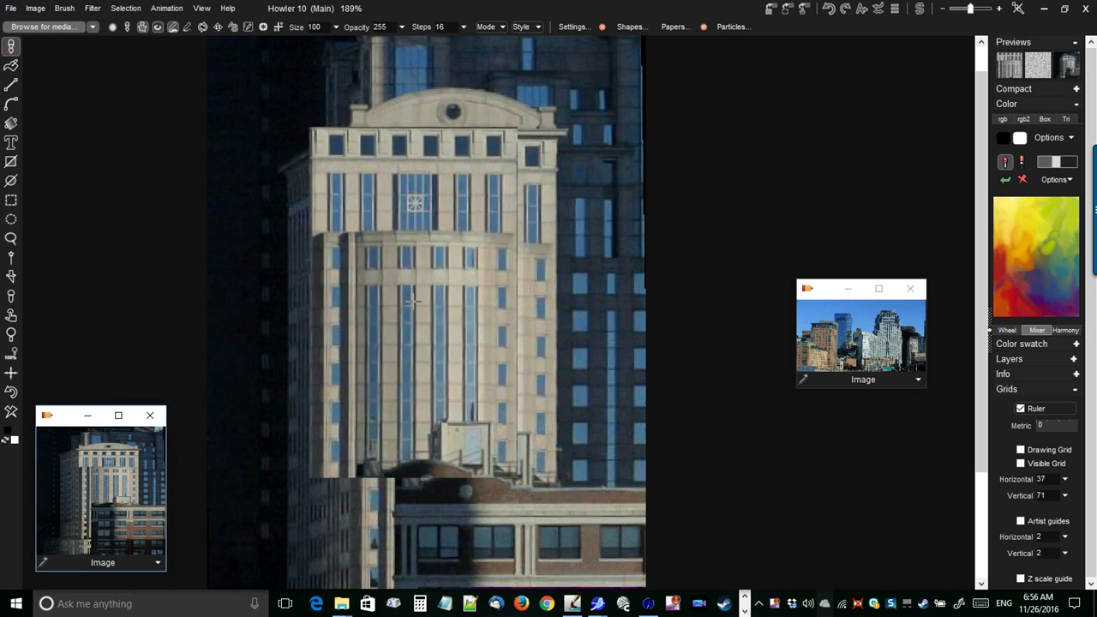
{"action": "mouse_move", "coordinate": [476, 273]}
{"action": "left_mouse_down"}
{"action": "mouse_move", "coordinate": [374, 319]}
{"action": "mouse_move", "coordinate": [486, 332]}
{"action": "mouse_move", "coordinate": [442, 294]}
{"action": "mouse_move", "coordinate": [488, 295]}
{"action": "mouse_move", "coordinate": [441, 326]}
{"action": "mouse_move", "coordinate": [486, 355]}
{"action": "mouse_move", "coordinate": [465, 356]}
{"action": "mouse_move", "coordinate": [433, 282]}
{"action": "mouse_move", "coordinate": [386, 294]}
{"action": "mouse_move", "coordinate": [464, 323]}
{"action": "left_mouse_up"}
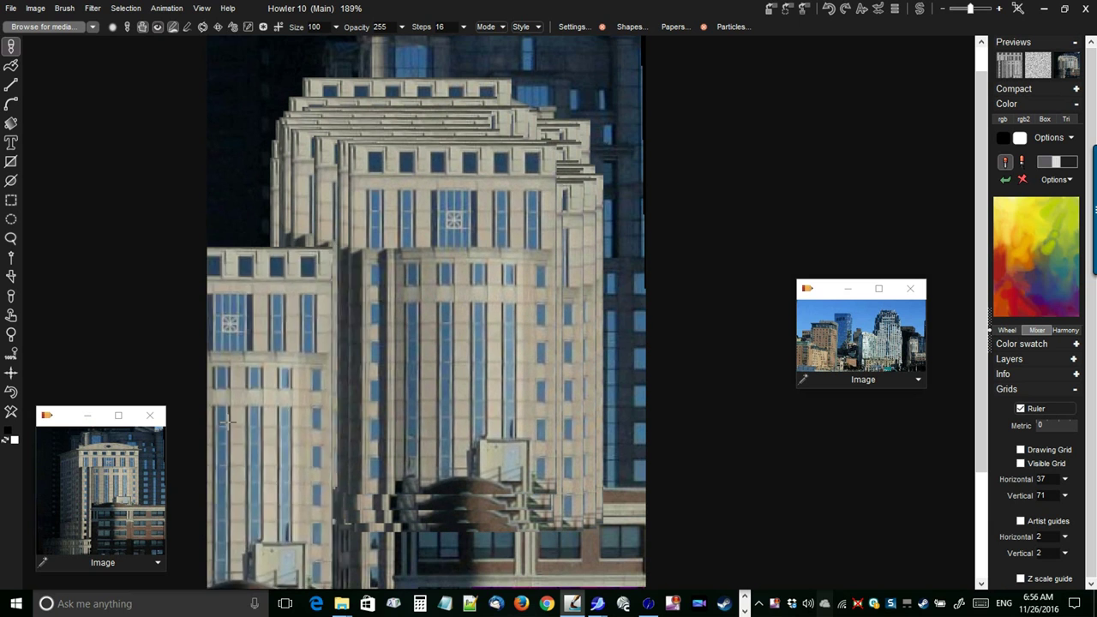
{"action": "left_click", "coordinate": [122, 473]}
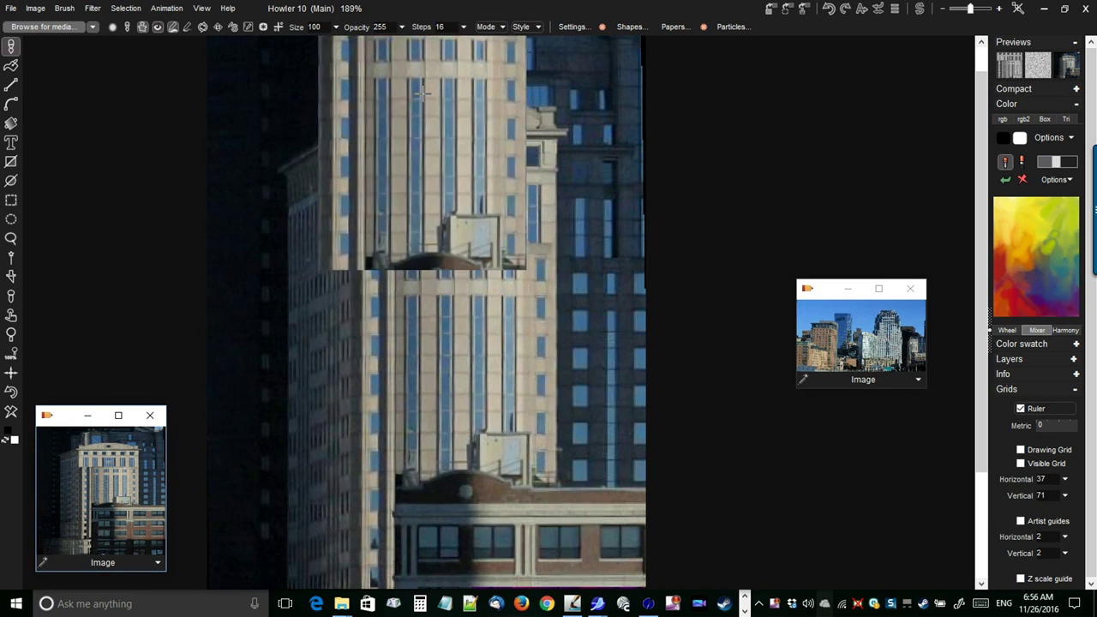
Open the media browser, place it beside the tower image, pin it open, and enlarge it to show several brush thumbnails per row.
{"action": "left_click", "coordinate": [52, 23]}
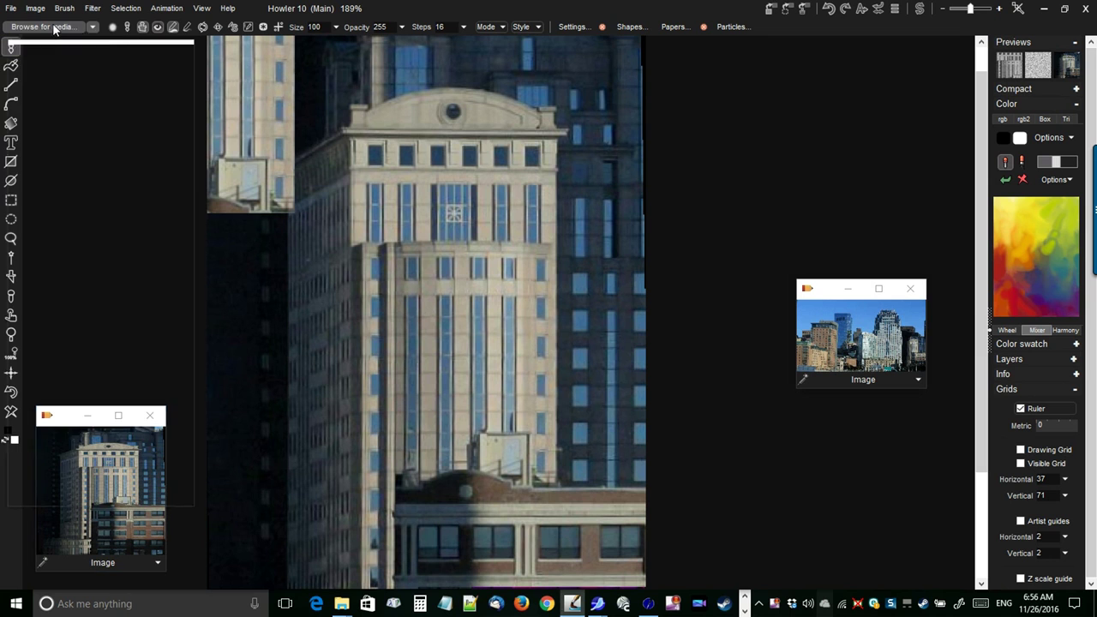
{"action": "left_click_drag", "start_coordinate": [69, 46], "coordinate": [766, 44]}
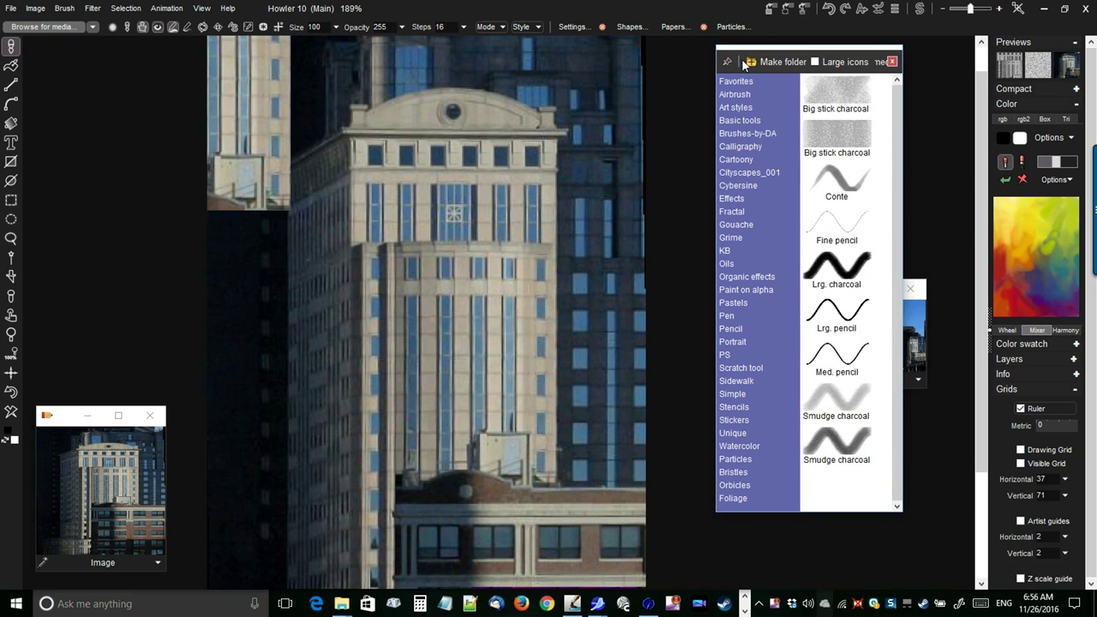
{"action": "left_click", "coordinate": [728, 63]}
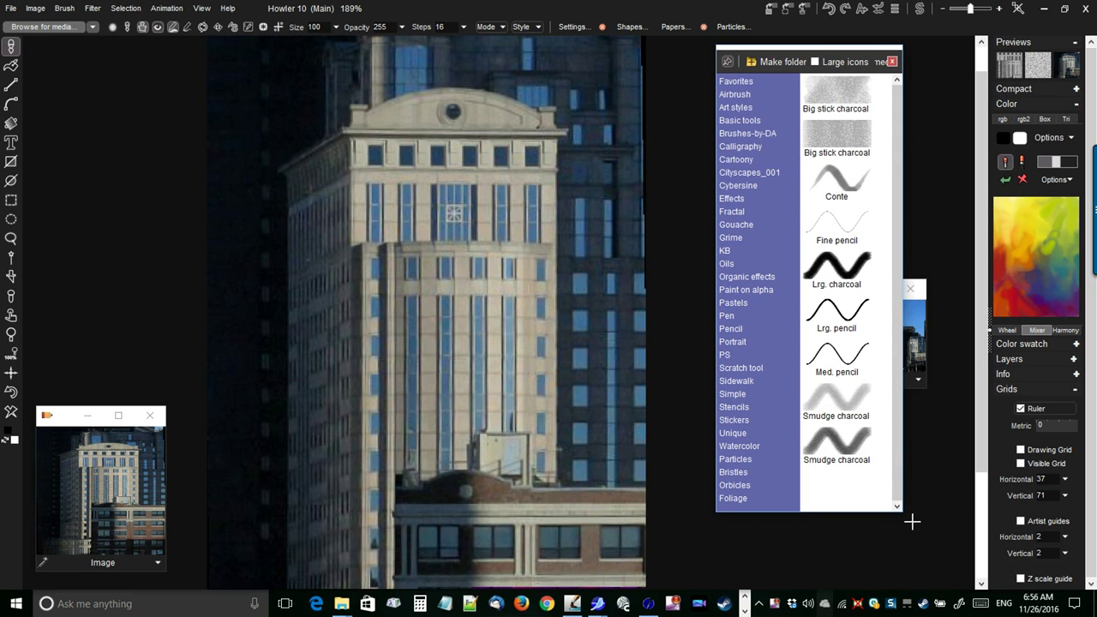
{"action": "mouse_move", "coordinate": [898, 510]}
{"action": "left_mouse_down"}
{"action": "mouse_move", "coordinate": [1054, 583]}
{"action": "mouse_move", "coordinate": [1081, 588]}
{"action": "mouse_move", "coordinate": [1076, 576]}
{"action": "left_mouse_up"}
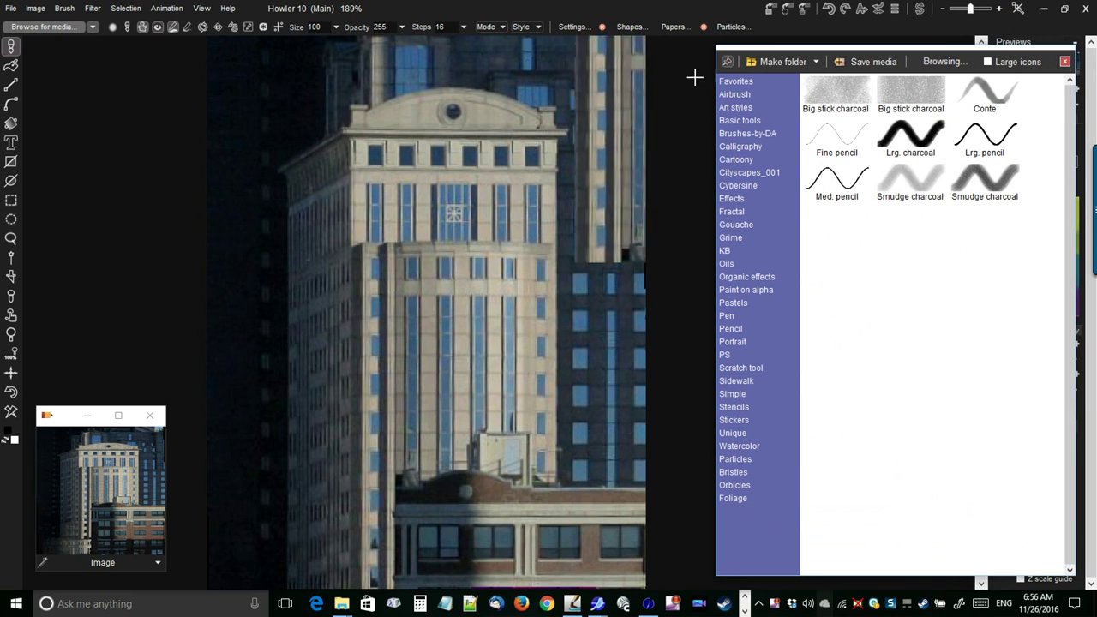
Examine the Cityscapes_001 media category and where its folder is stored on disk under C:\Program Files (x86)\Howler\Medias.
{"action": "left_click", "coordinate": [737, 172]}
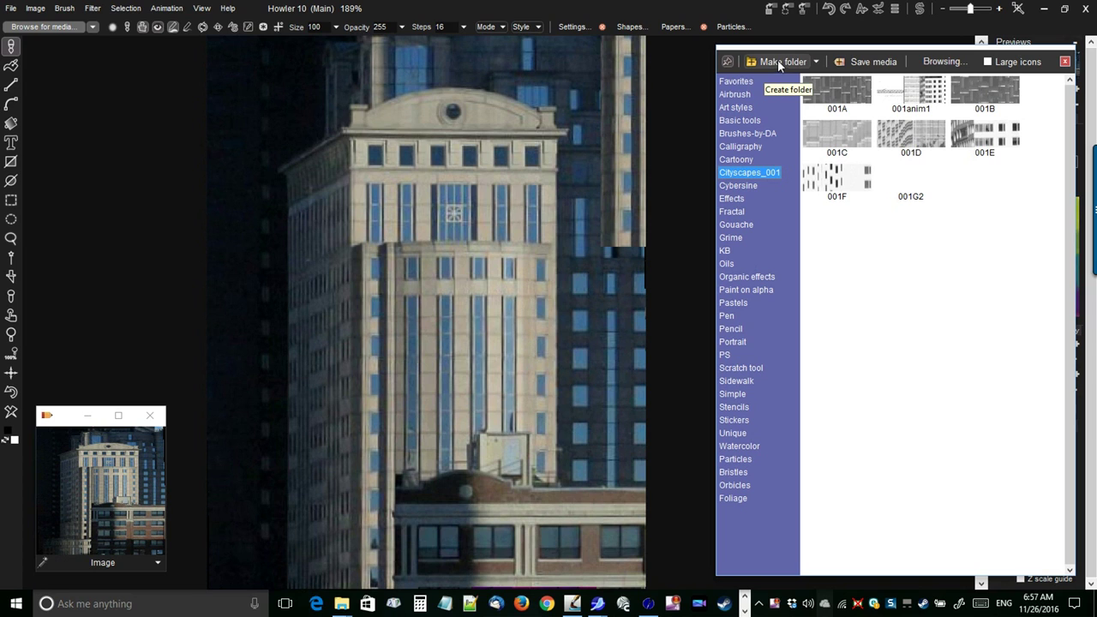
{"action": "left_click", "coordinate": [816, 62]}
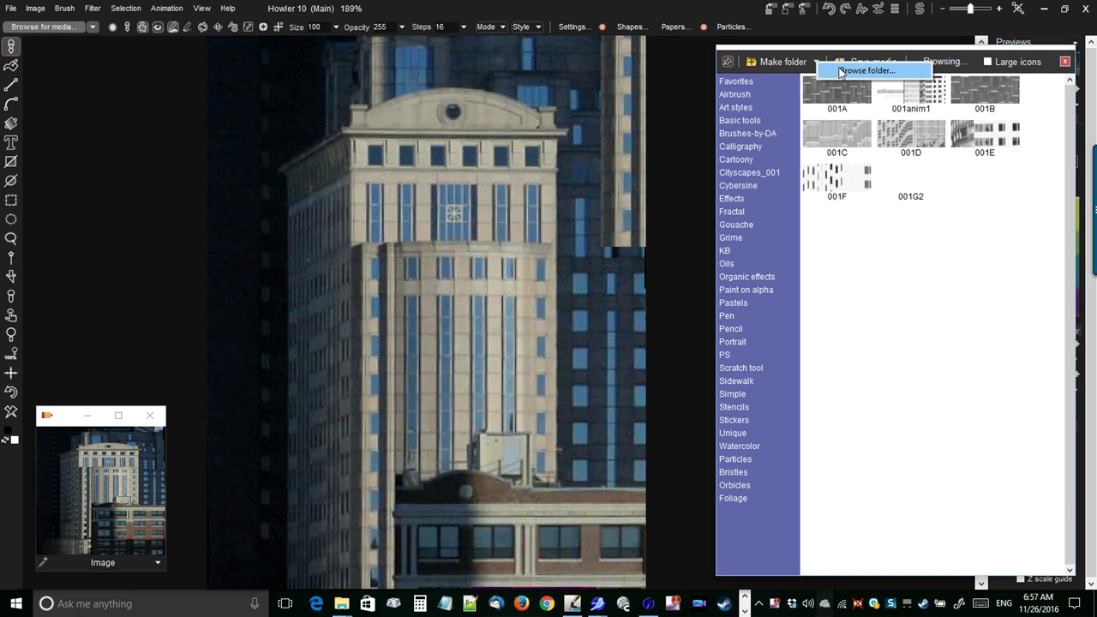
{"action": "left_click", "coordinate": [848, 73]}
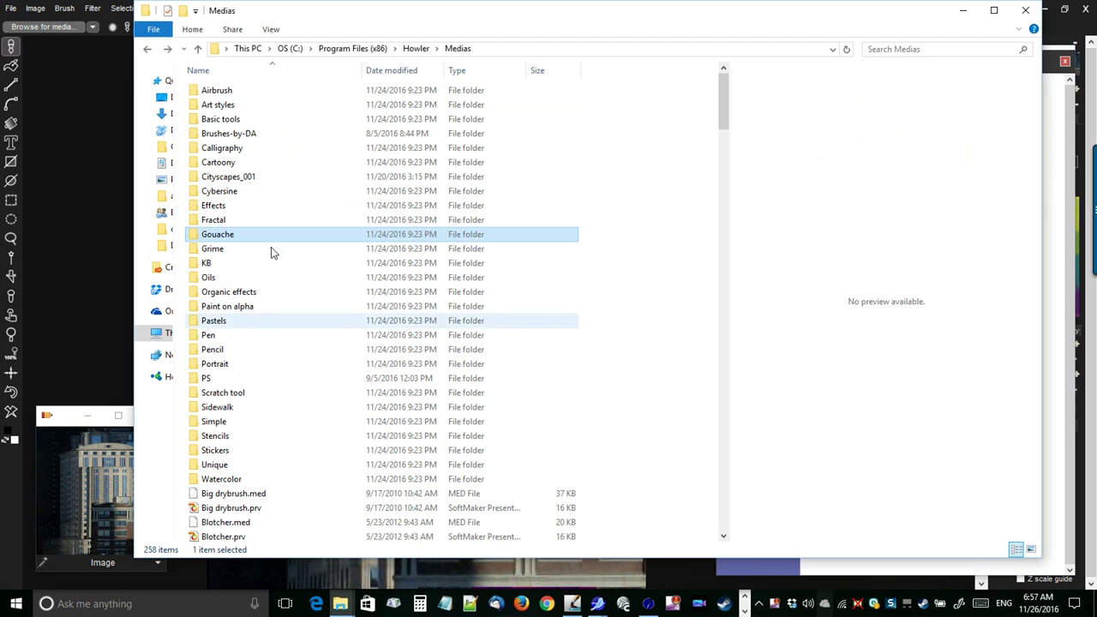
{"action": "left_click_drag", "start_coordinate": [285, 7], "coordinate": [292, 86]}
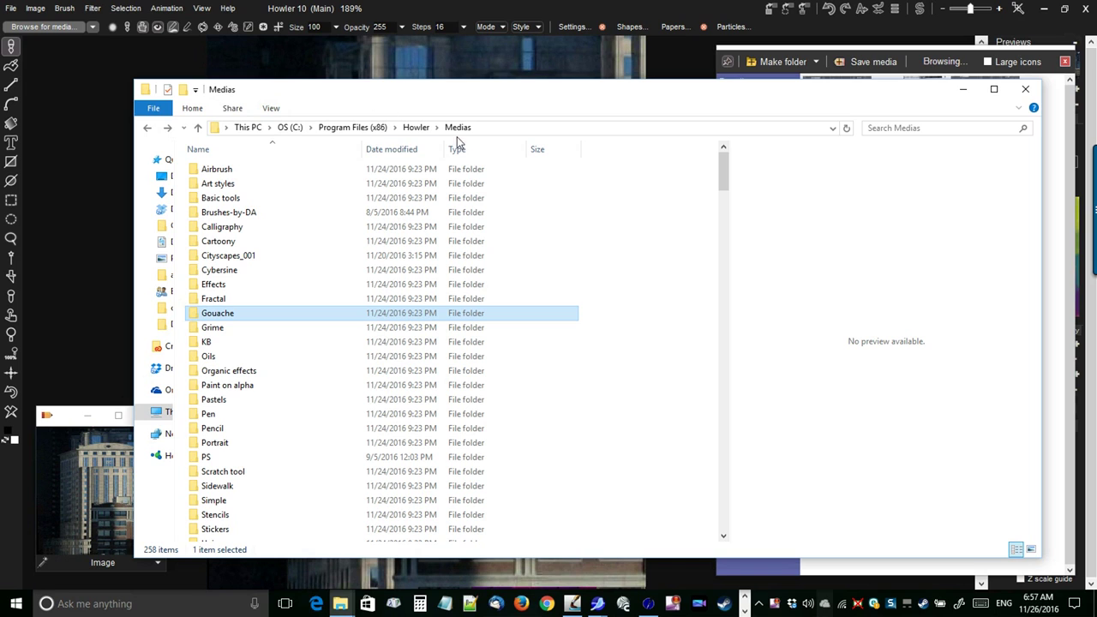
{"action": "left_click", "coordinate": [533, 130]}
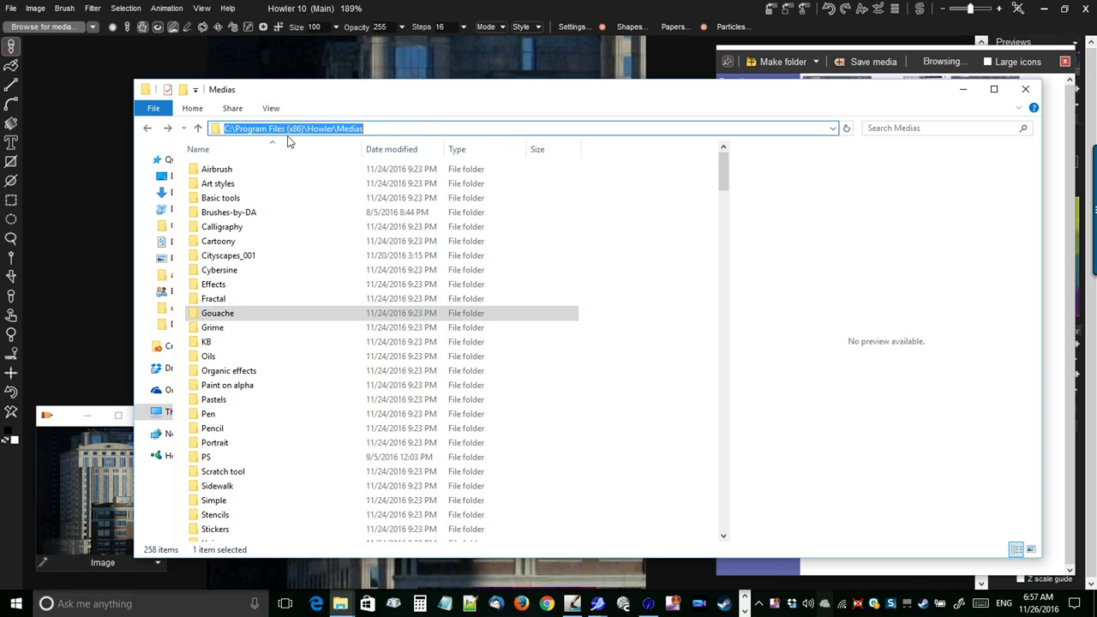
{"action": "left_click", "coordinate": [377, 128]}
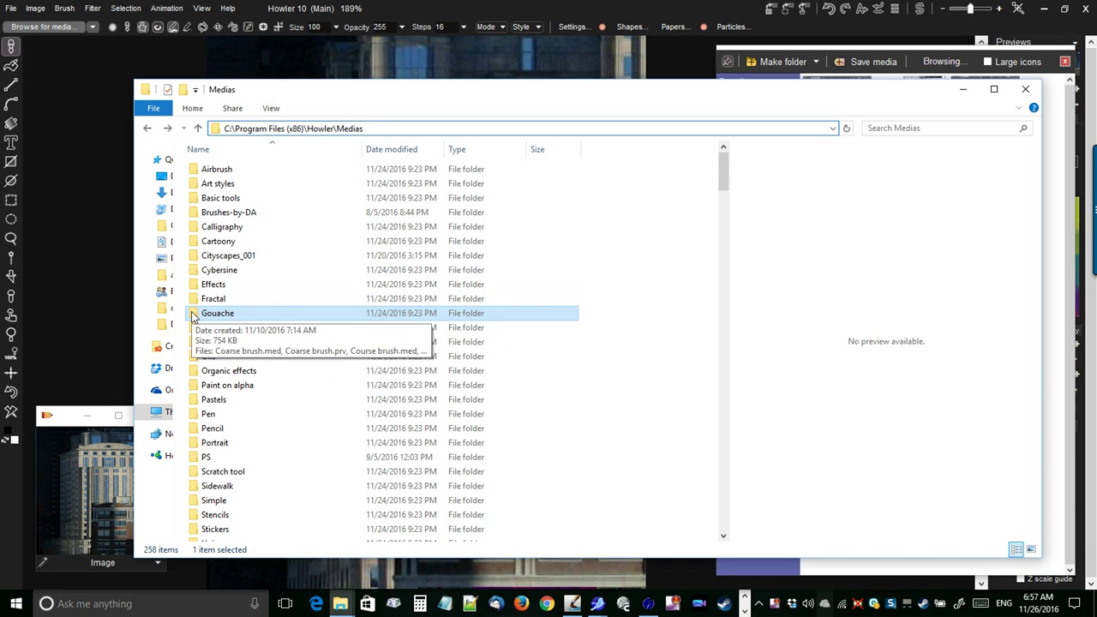
{"action": "double_click", "coordinate": [318, 128]}
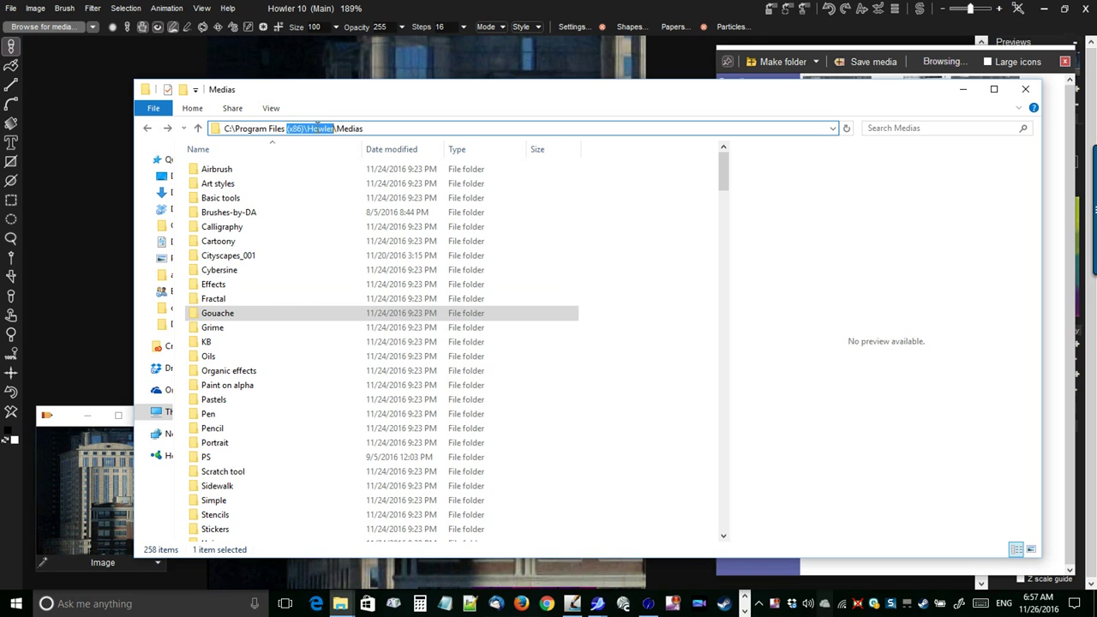
{"action": "left_click_drag", "start_coordinate": [363, 128], "coordinate": [334, 127]}
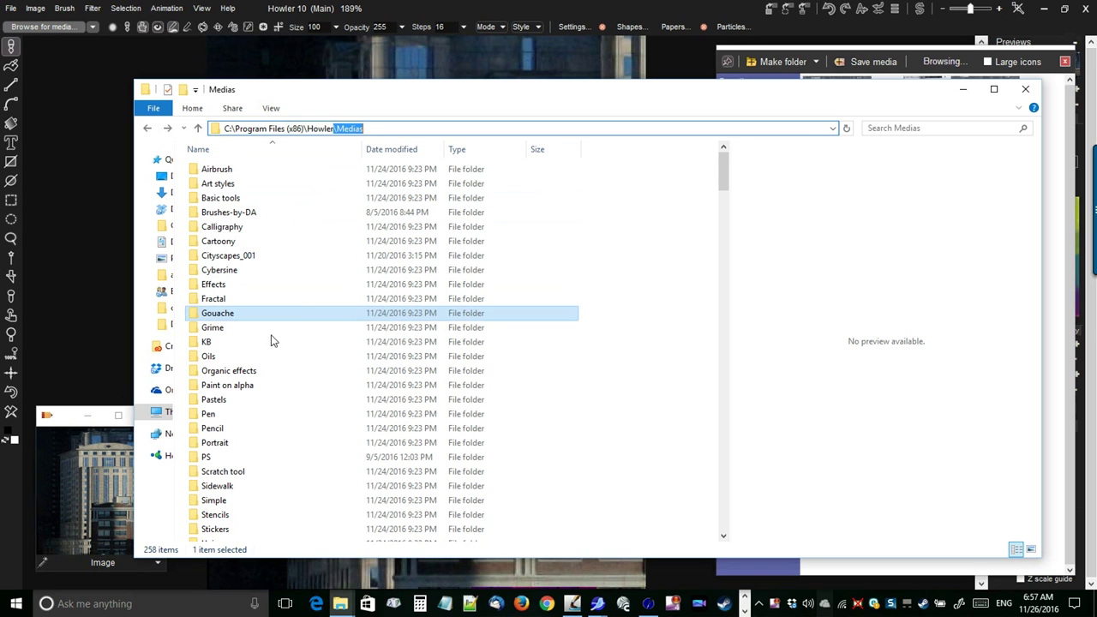
{"action": "left_click", "coordinate": [231, 255]}
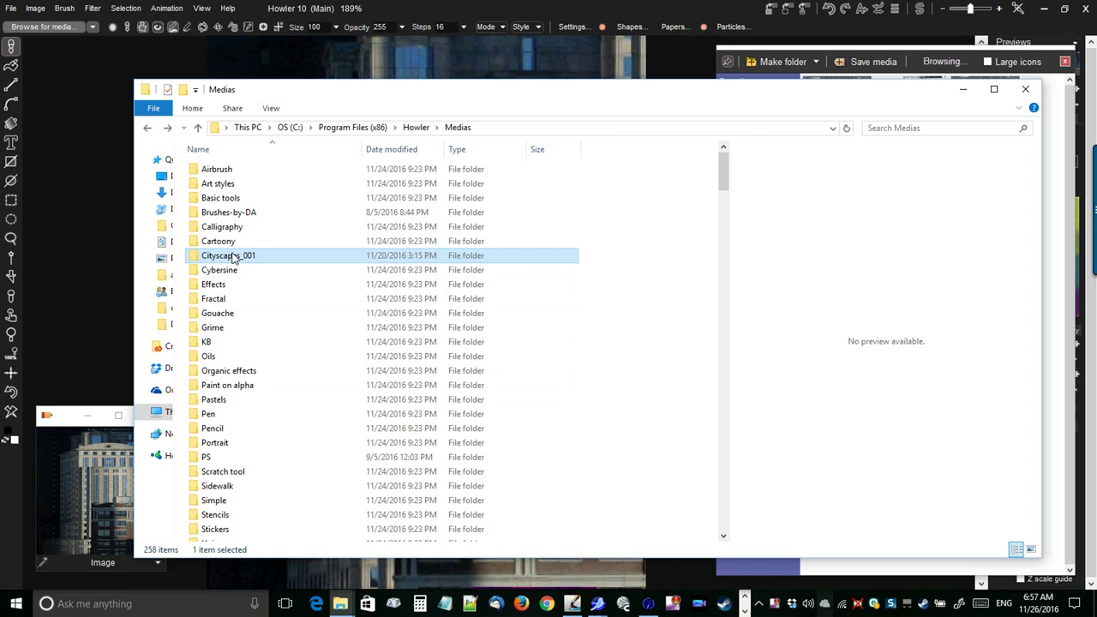
{"action": "left_click", "coordinate": [1026, 90]}
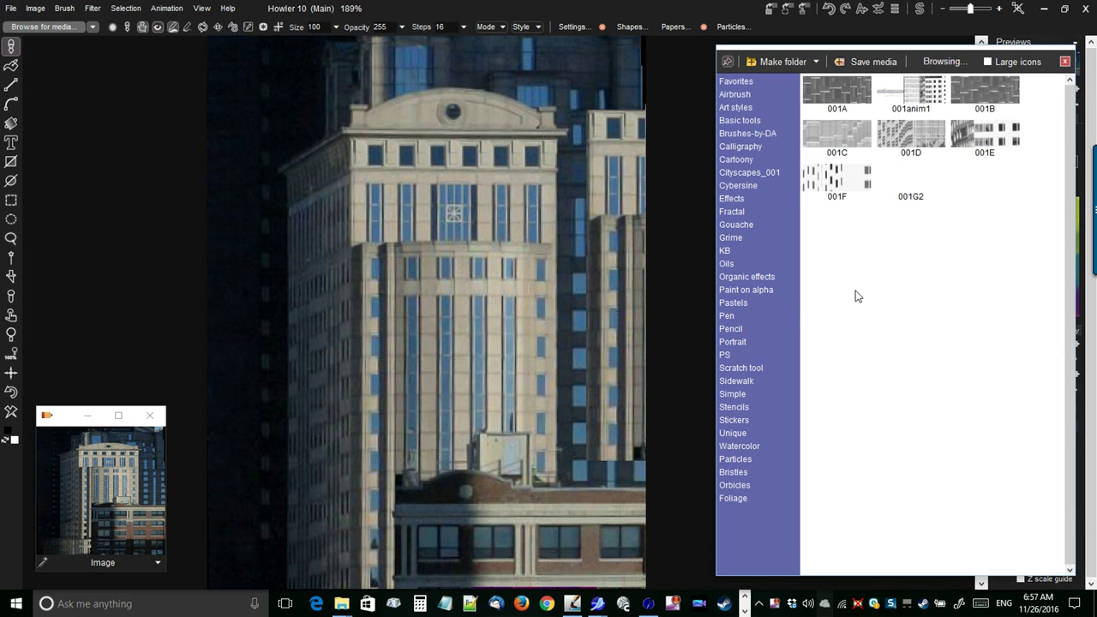
Create a new media folder named Cityscapes-mine-WIP.
{"action": "left_click", "coordinate": [778, 63]}
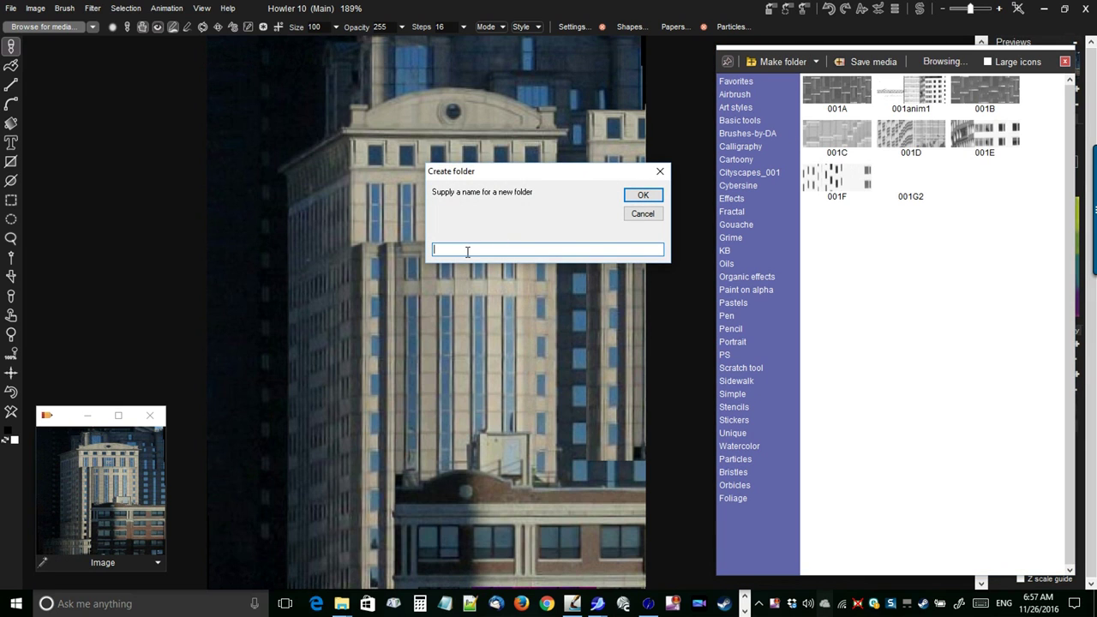
{"action": "type", "text": "Cityscapes-mine-WIP"}
{"action": "left_click", "coordinate": [641, 195]}
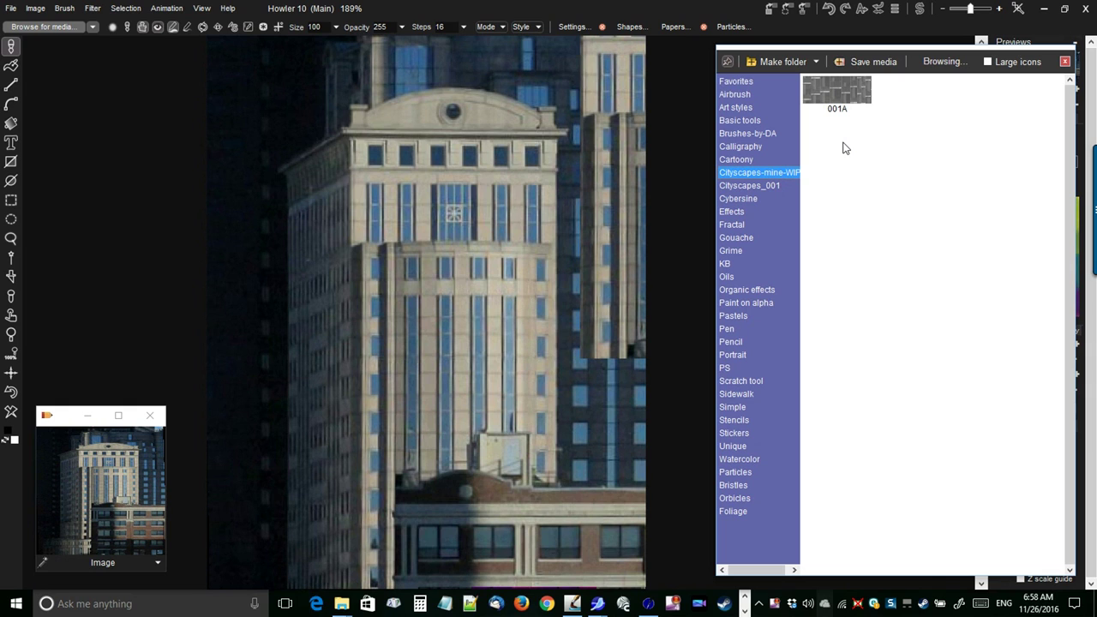
Check the contents of the Cityscapes-mine-WIP folder in File Explorer, and return to the media browser.
{"action": "left_click", "coordinate": [817, 63]}
{"action": "left_click", "coordinate": [837, 67]}
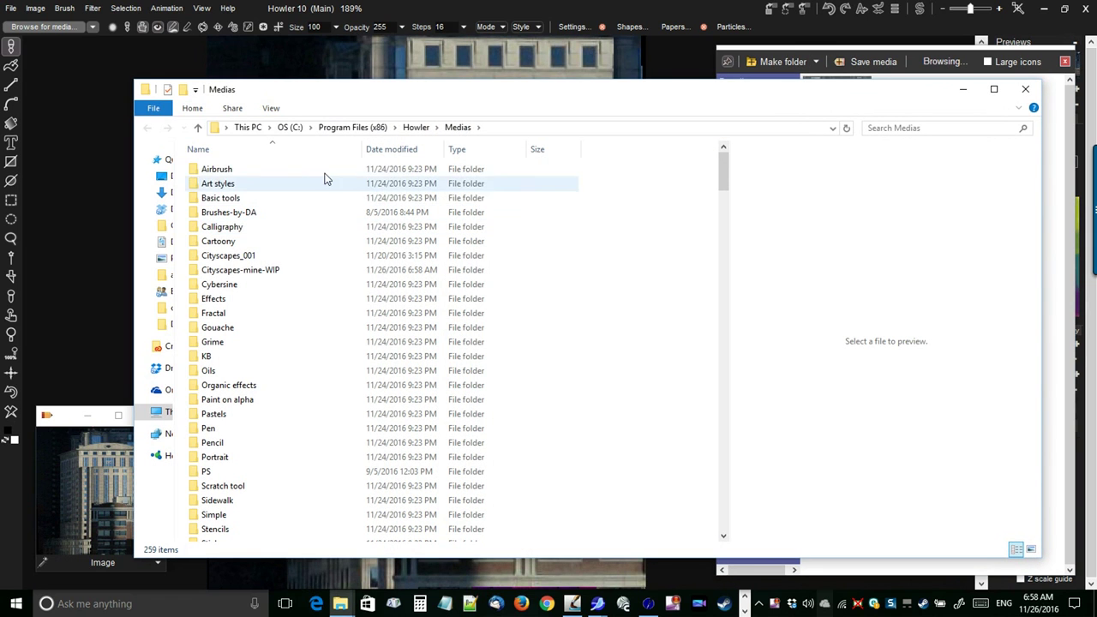
{"action": "double_click", "coordinate": [252, 272]}
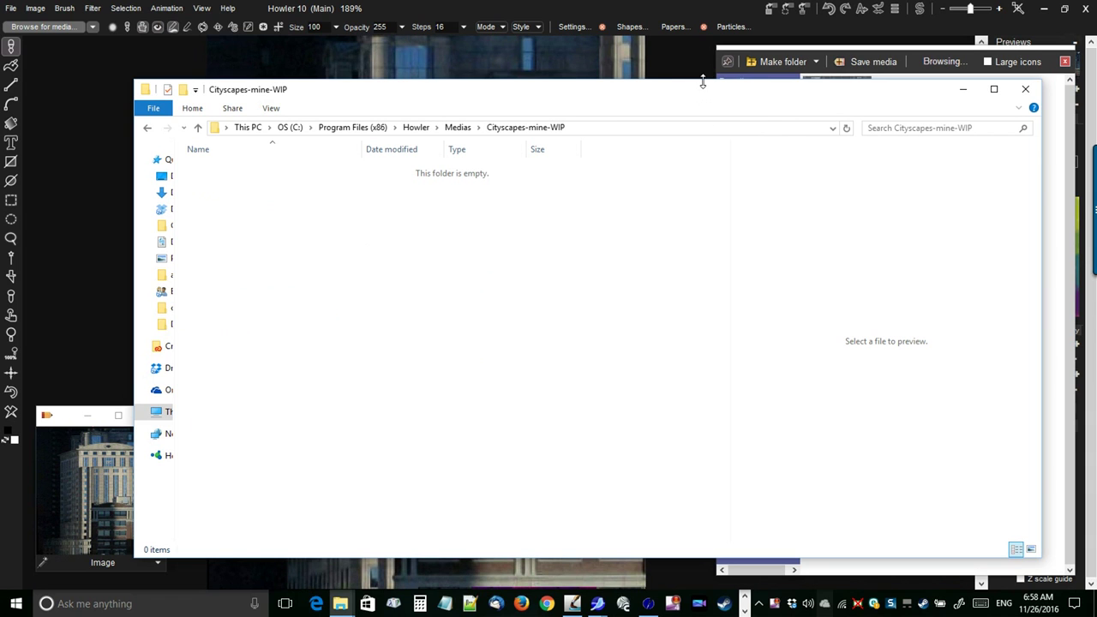
{"action": "left_click_drag", "start_coordinate": [703, 82], "coordinate": [714, 350]}
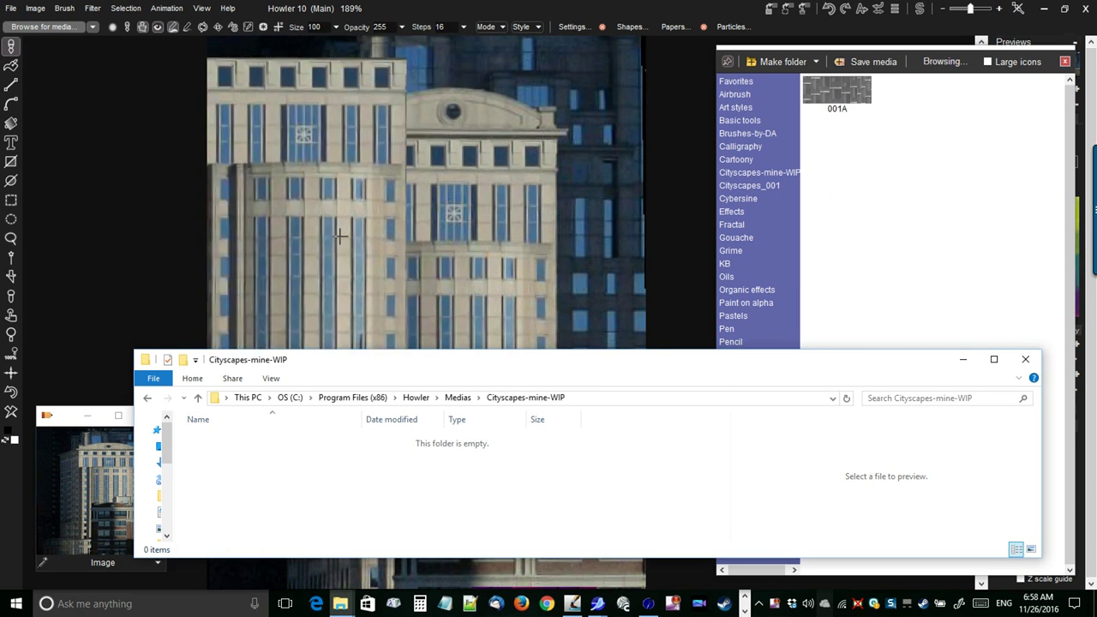
{"action": "left_click", "coordinate": [956, 150]}
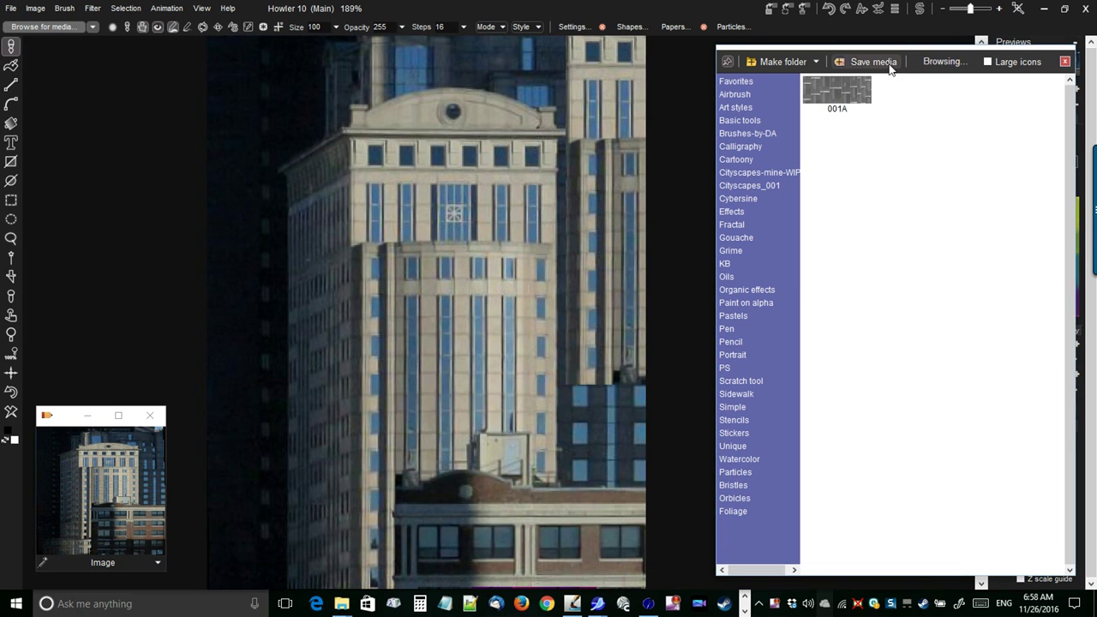
Save the facade brush in the Cityscapes-mine-WIP media folder as WIP-1-greyBuilding01.
{"action": "left_click", "coordinate": [771, 174]}
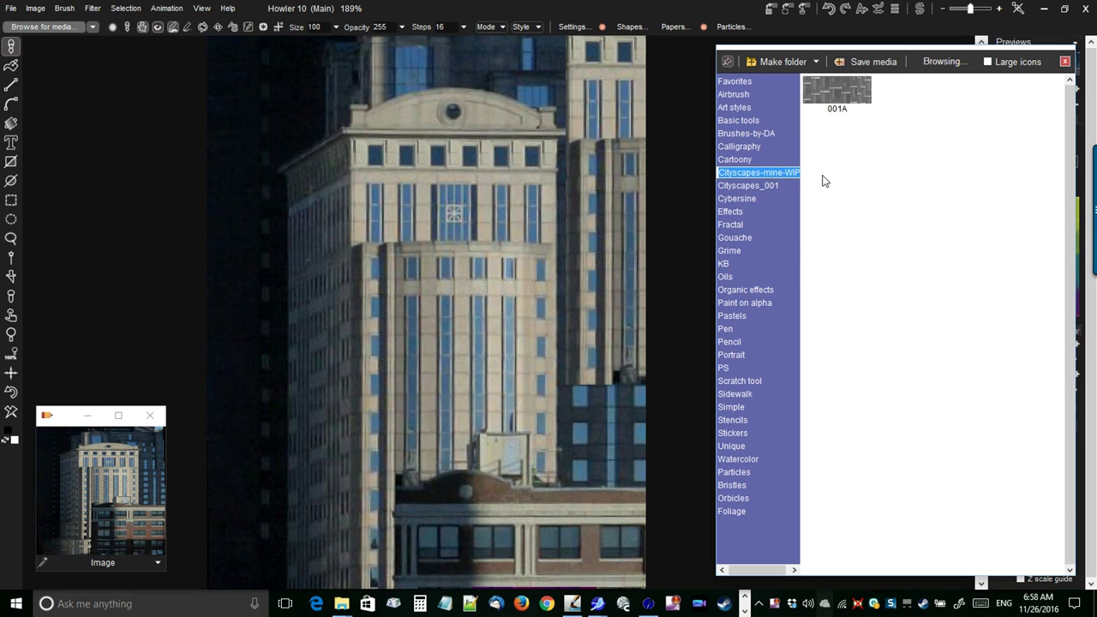
{"action": "left_click", "coordinate": [874, 65]}
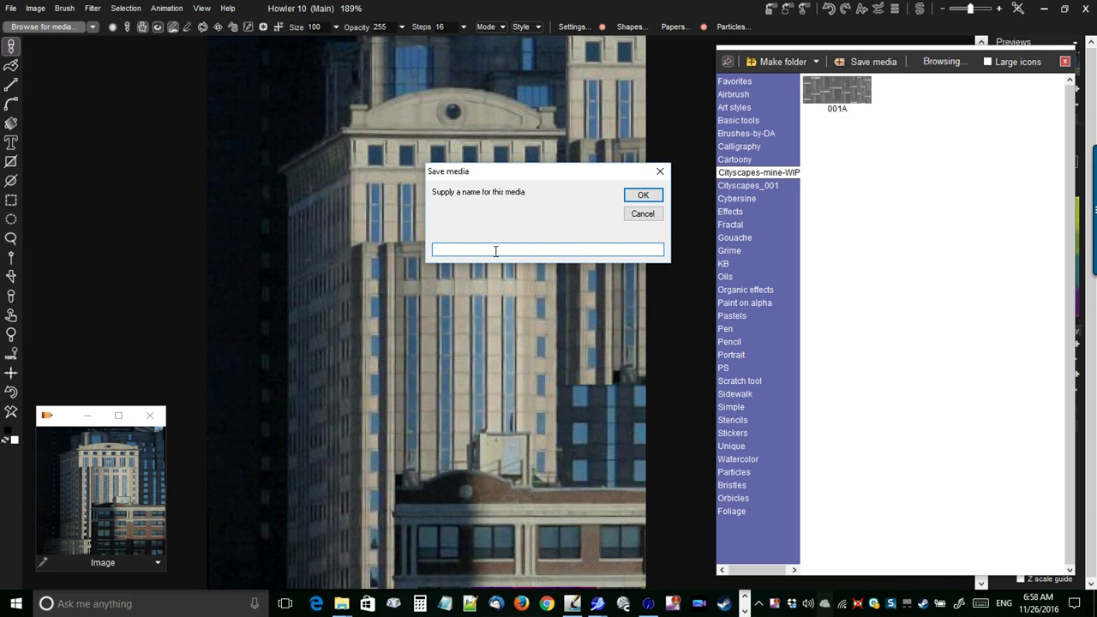
{"action": "type", "text": "WIP-1-greyBuilding01"}
{"action": "left_click", "coordinate": [642, 195]}
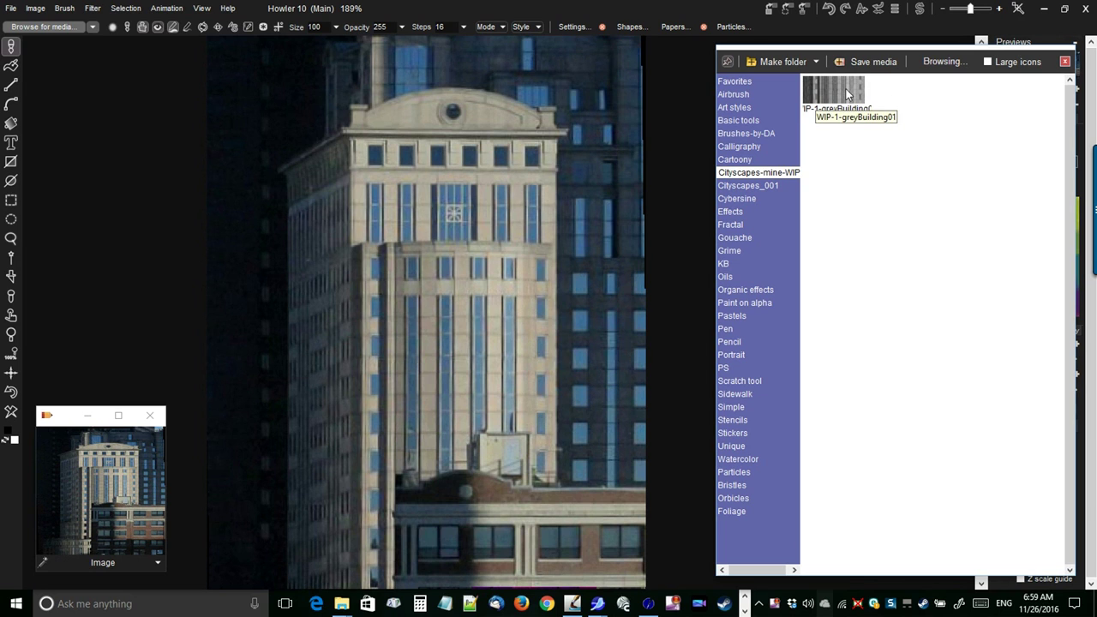
Load the Fir brush from the Cartoony media category and paint dark trees over the tower image.
{"action": "left_click", "coordinate": [744, 161]}
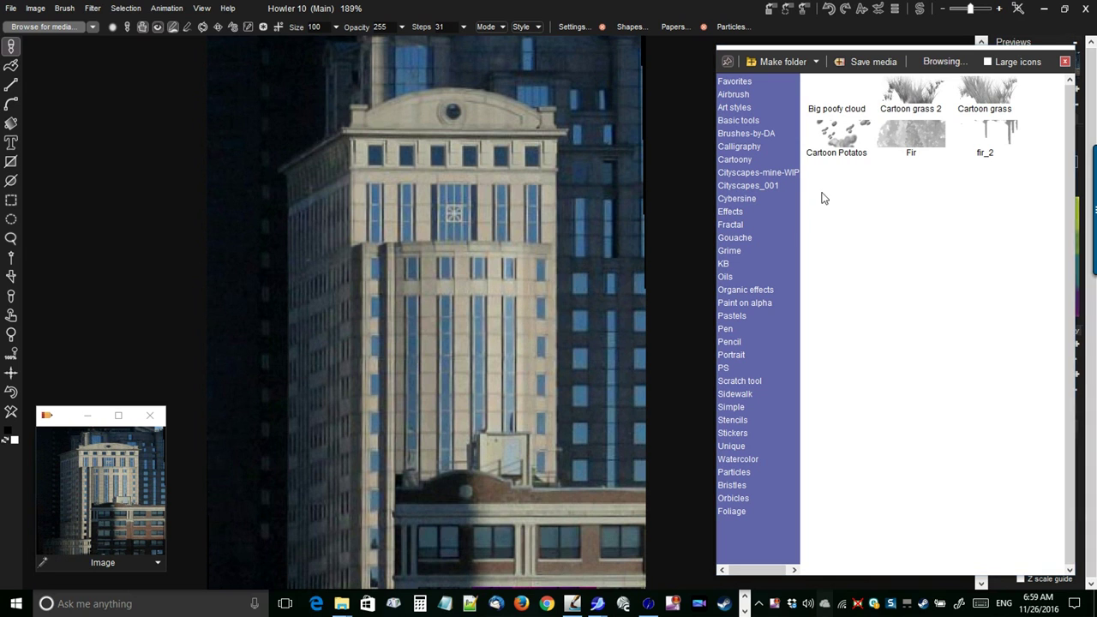
{"action": "left_click", "coordinate": [923, 139]}
{"action": "mouse_move", "coordinate": [352, 163]}
{"action": "left_mouse_down"}
{"action": "mouse_move", "coordinate": [331, 215]}
{"action": "mouse_move", "coordinate": [405, 396]}
{"action": "mouse_move", "coordinate": [634, 155]}
{"action": "left_mouse_up"}
{"action": "left_click_drag", "start_coordinate": [443, 221], "coordinate": [350, 314]}
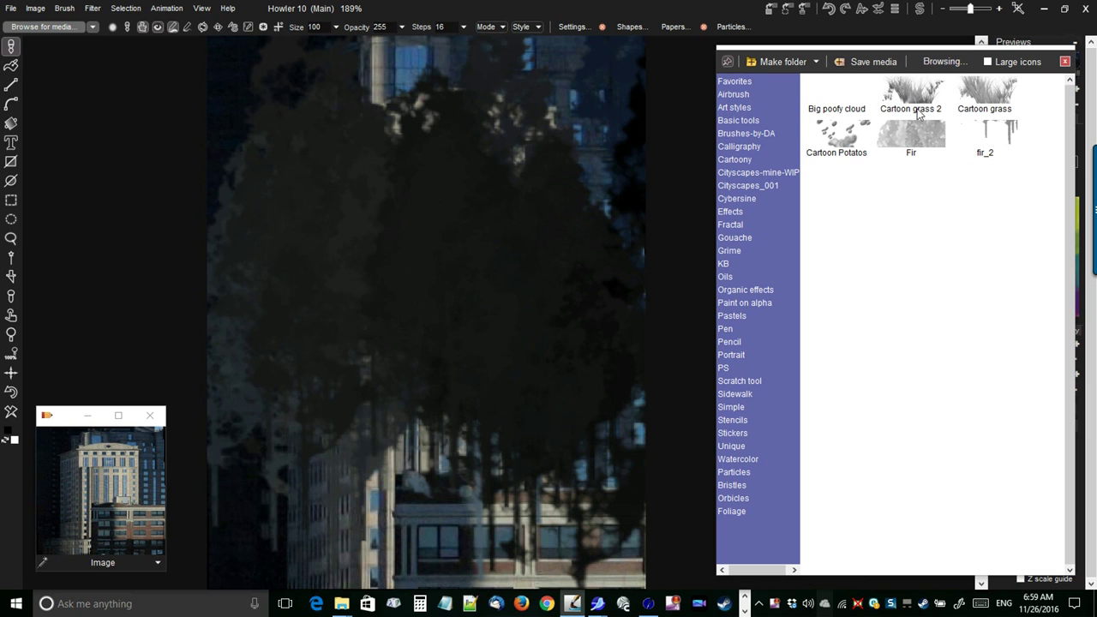
Load the WIP-1-greyBuilding01 brush from Cityscapes-mine-WIP and stamp overlapping facade copies across the painted tower image.
{"action": "left_click", "coordinate": [755, 172]}
{"action": "mouse_move", "coordinate": [838, 96]}
{"action": "left_mouse_down"}
{"action": "mouse_move", "coordinate": [515, 261]}
{"action": "mouse_move", "coordinate": [473, 299]}
{"action": "mouse_move", "coordinate": [380, 300]}
{"action": "mouse_move", "coordinate": [369, 286]}
{"action": "mouse_move", "coordinate": [545, 292]}
{"action": "mouse_move", "coordinate": [515, 365]}
{"action": "mouse_move", "coordinate": [426, 373]}
{"action": "mouse_move", "coordinate": [349, 304]}
{"action": "left_mouse_up"}
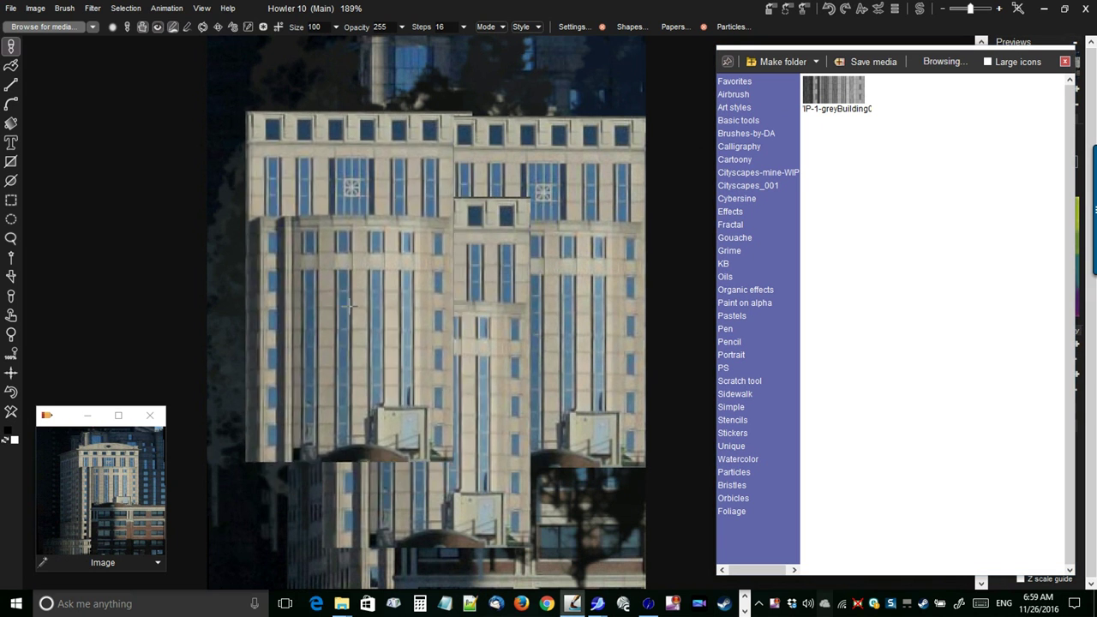
{"action": "scroll", "coordinate": [367, 260], "scroll_direction": "down", "scroll_amount": 4}
{"action": "mouse_move", "coordinate": [443, 261]}
{"action": "left_mouse_down"}
{"action": "mouse_move", "coordinate": [474, 277]}
{"action": "mouse_move", "coordinate": [493, 263]}
{"action": "mouse_move", "coordinate": [488, 300]}
{"action": "left_mouse_up"}
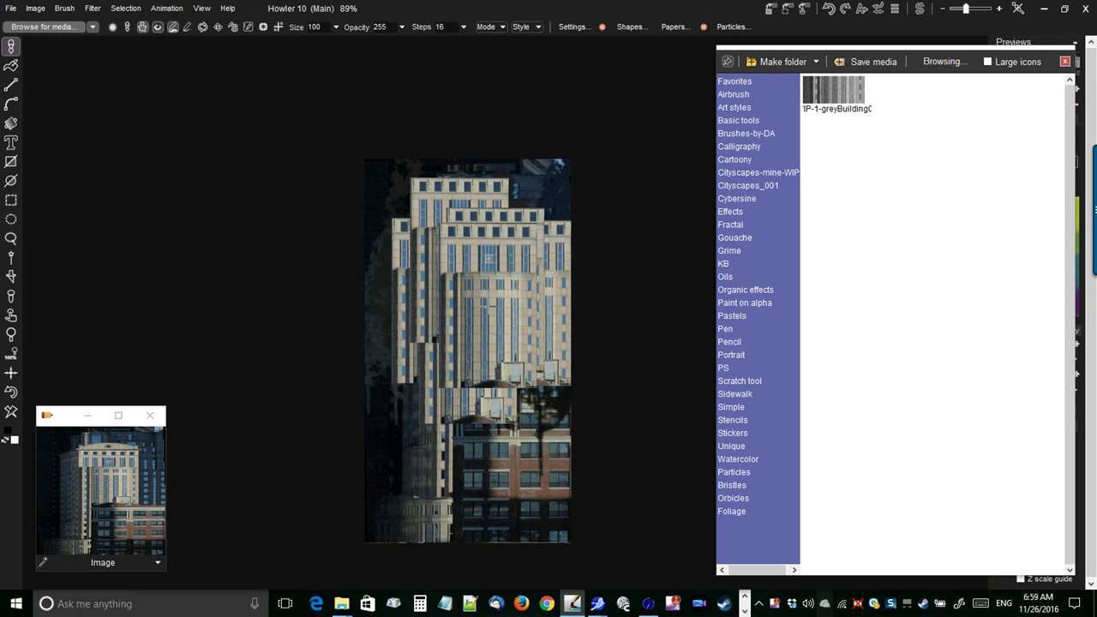
{"action": "mouse_move", "coordinate": [489, 262]}
{"action": "left_mouse_down"}
{"action": "mouse_move", "coordinate": [442, 446]}
{"action": "mouse_move", "coordinate": [512, 412]}
{"action": "mouse_move", "coordinate": [437, 325]}
{"action": "left_mouse_up"}
{"action": "left_click", "coordinate": [429, 329]}
Try another facade stamp over the lower middle of the overlapping buildings and undo it.
{"action": "scroll", "coordinate": [505, 370], "scroll_direction": "up", "scroll_amount": 4}
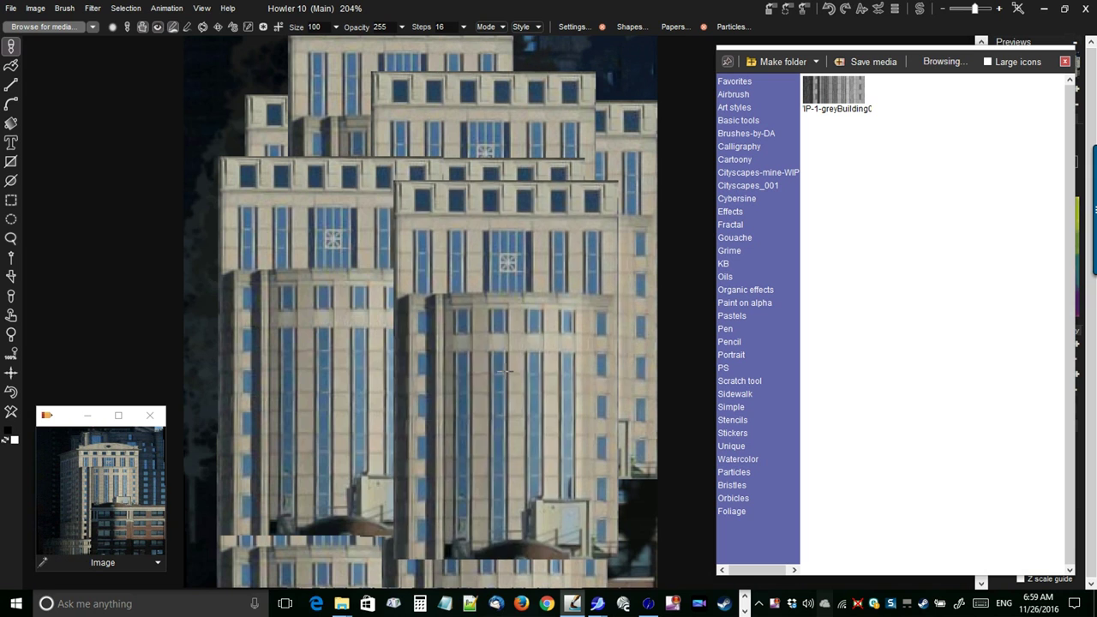
{"action": "left_click_drag", "start_coordinate": [434, 379], "coordinate": [402, 401]}
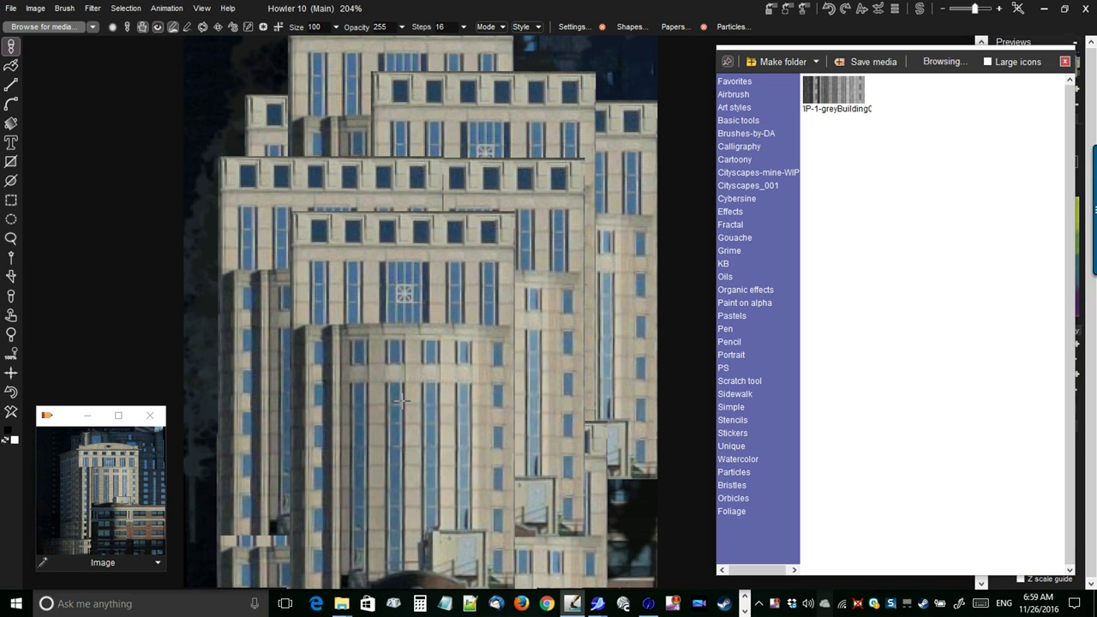
{"action": "key", "text": "ctrl+z"}
{"action": "key", "text": "ctrl+z"}
{"action": "key", "text": "ctrl+z"}
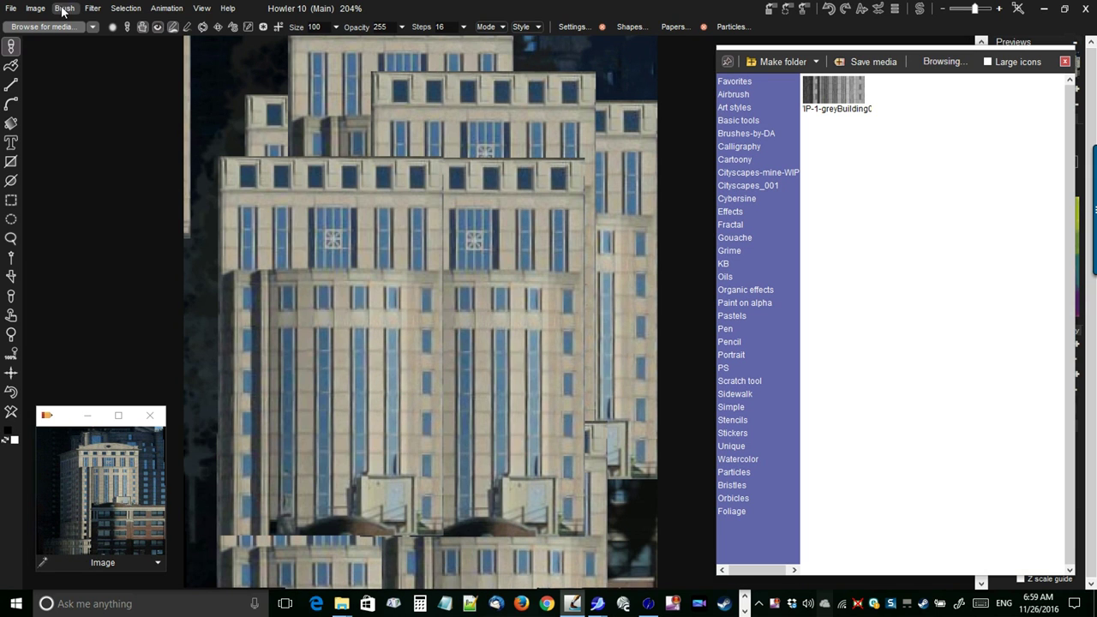
Store a managed copy of the current facade brush.
{"action": "left_click", "coordinate": [61, 11]}
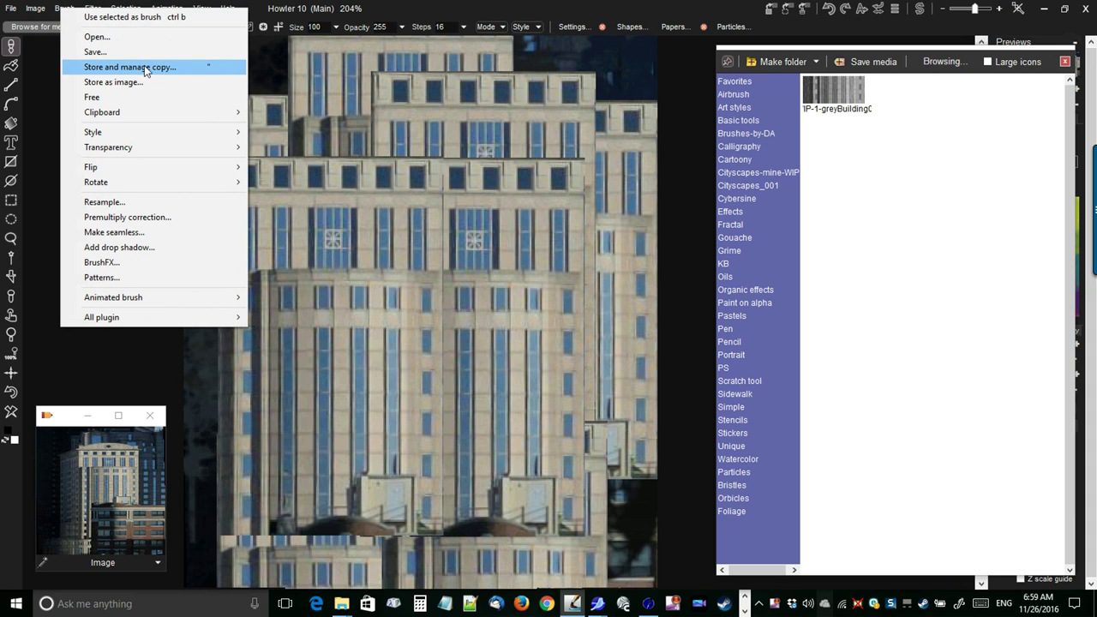
{"action": "left_click", "coordinate": [209, 66]}
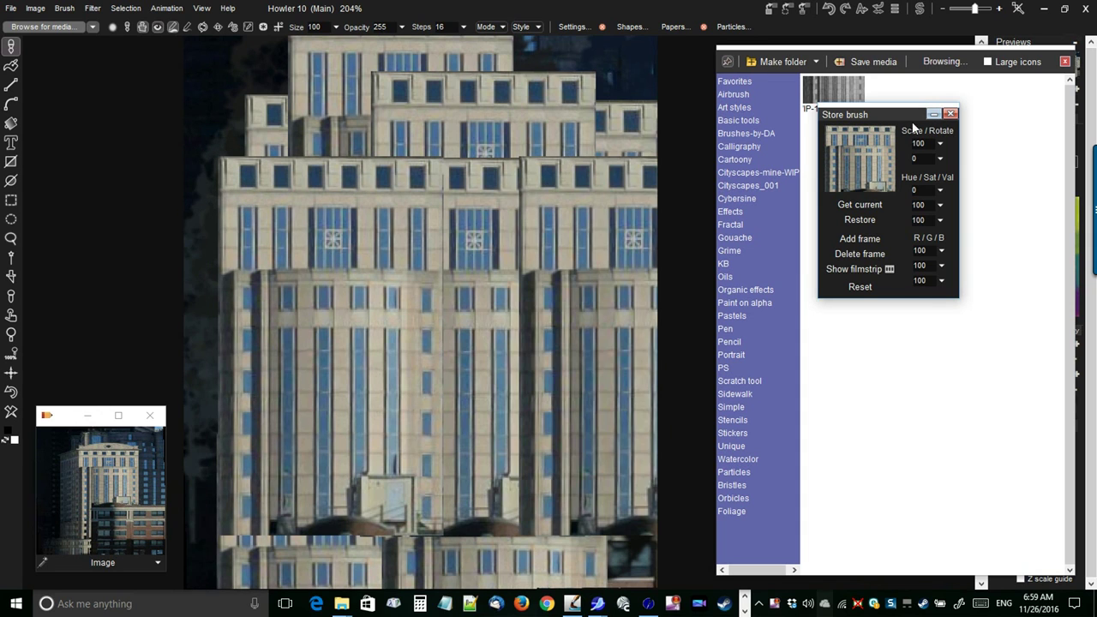
Scale the stored facade brush to 169 and stamp enlarged facade copies across the canvas.
{"action": "mouse_move", "coordinate": [910, 116]}
{"action": "left_mouse_down"}
{"action": "mouse_move", "coordinate": [194, 96]}
{"action": "mouse_move", "coordinate": [131, 82]}
{"action": "left_mouse_up"}
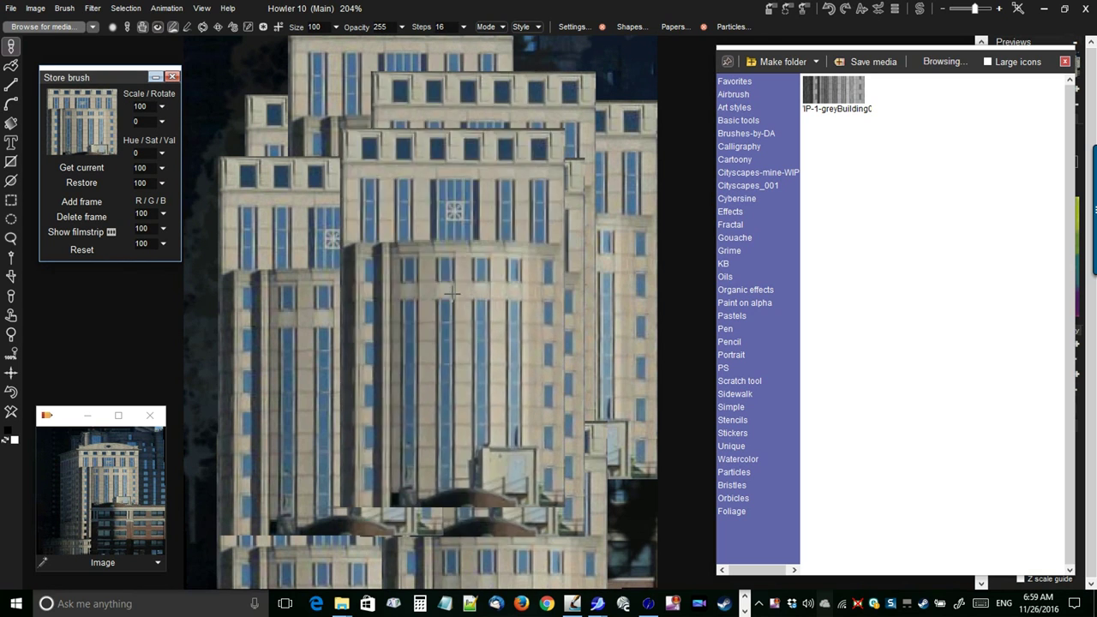
{"action": "left_click", "coordinate": [162, 109]}
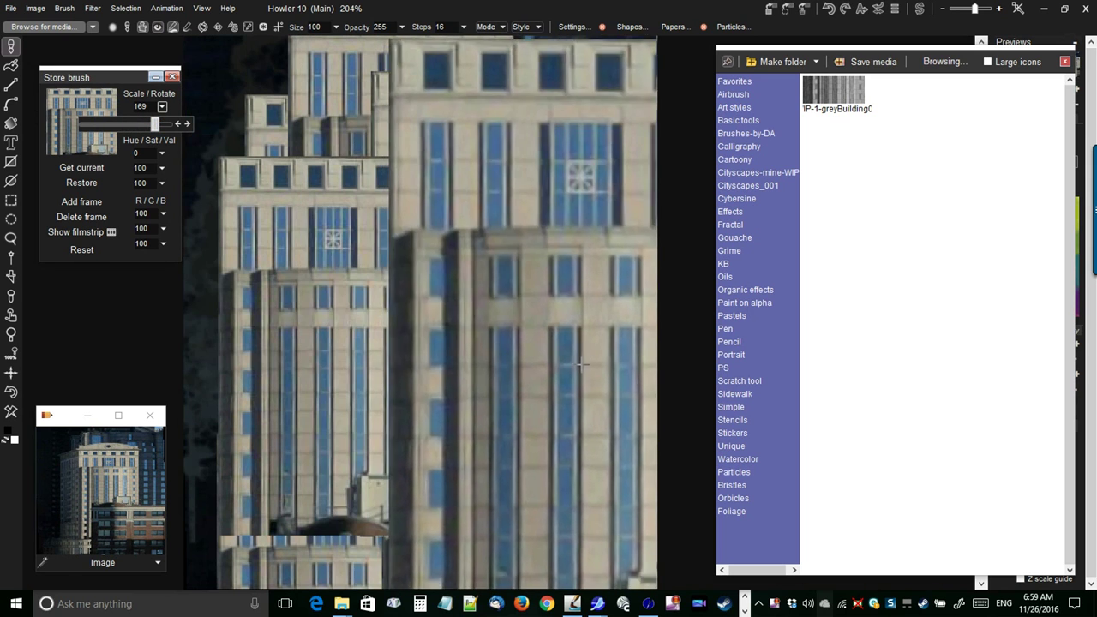
{"action": "left_click", "coordinate": [593, 363]}
{"action": "mouse_move", "coordinate": [283, 466]}
{"action": "left_mouse_down"}
{"action": "mouse_move", "coordinate": [292, 432]}
{"action": "mouse_move", "coordinate": [344, 380]}
{"action": "mouse_move", "coordinate": [358, 388]}
{"action": "mouse_move", "coordinate": [351, 411]}
{"action": "mouse_move", "coordinate": [369, 448]}
{"action": "mouse_move", "coordinate": [500, 398]}
{"action": "mouse_move", "coordinate": [376, 394]}
{"action": "mouse_move", "coordinate": [469, 430]}
{"action": "mouse_move", "coordinate": [511, 492]}
{"action": "left_mouse_up"}
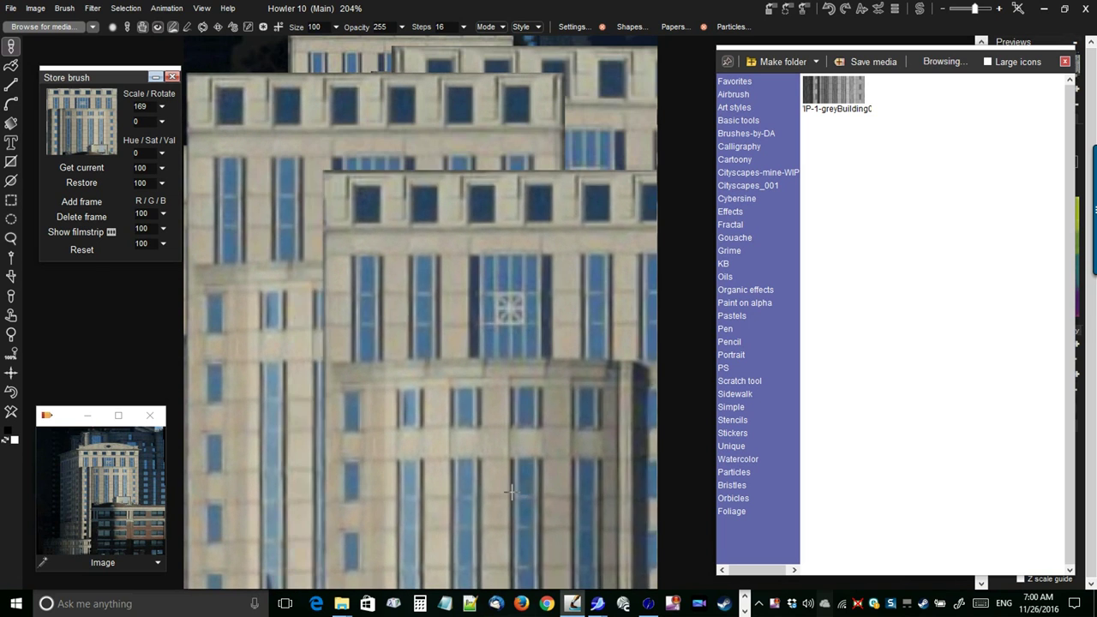
Flip the facade brush horizontally and vertically, and stamp mirrored and upside-down copies over the existing buildings.
{"action": "scroll", "coordinate": [410, 394], "scroll_direction": "down", "scroll_amount": 3}
{"action": "scroll", "coordinate": [410, 394], "scroll_direction": "up", "scroll_amount": 2}
{"action": "key", "text": "x"}
{"action": "key", "text": "y"}
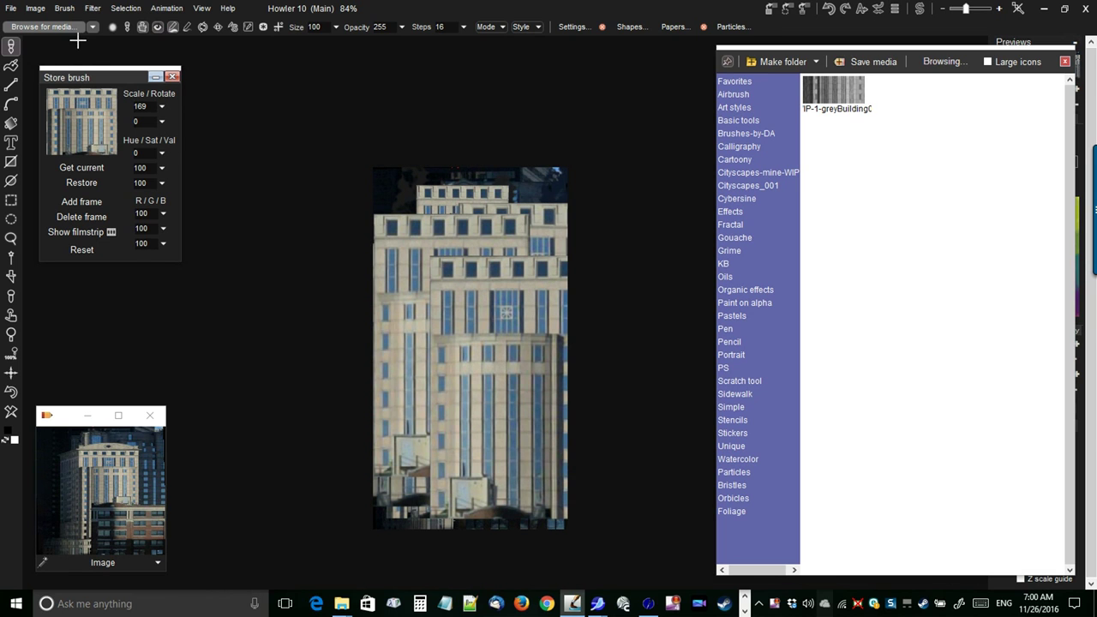
{"action": "left_click", "coordinate": [65, 9]}
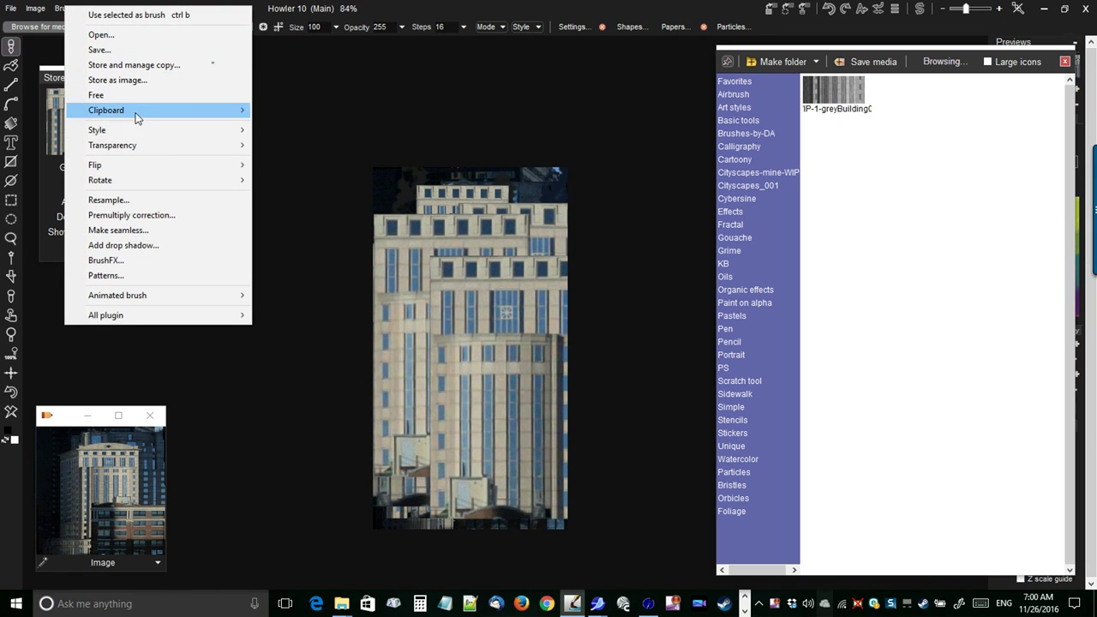
{"action": "mouse_move", "coordinate": [129, 174]}
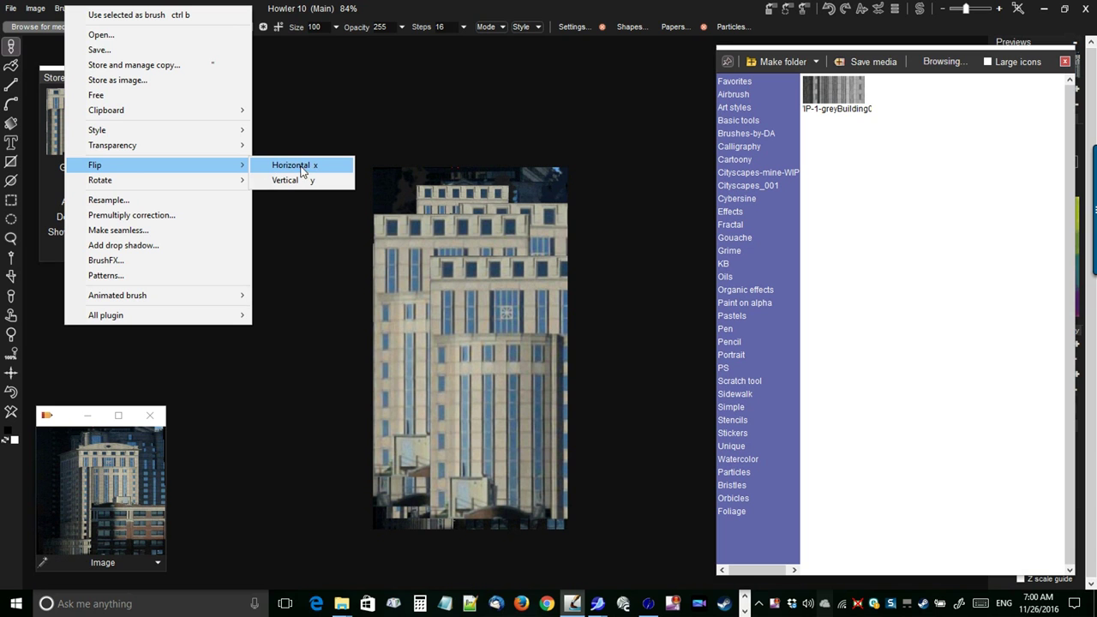
{"action": "left_click", "coordinate": [489, 311]}
{"action": "key", "text": "y"}
{"action": "left_click", "coordinate": [488, 302]}
{"action": "left_click_drag", "start_coordinate": [447, 409], "coordinate": [447, 366]}
{"action": "scroll", "coordinate": [455, 360], "scroll_direction": "up", "scroll_amount": 2}
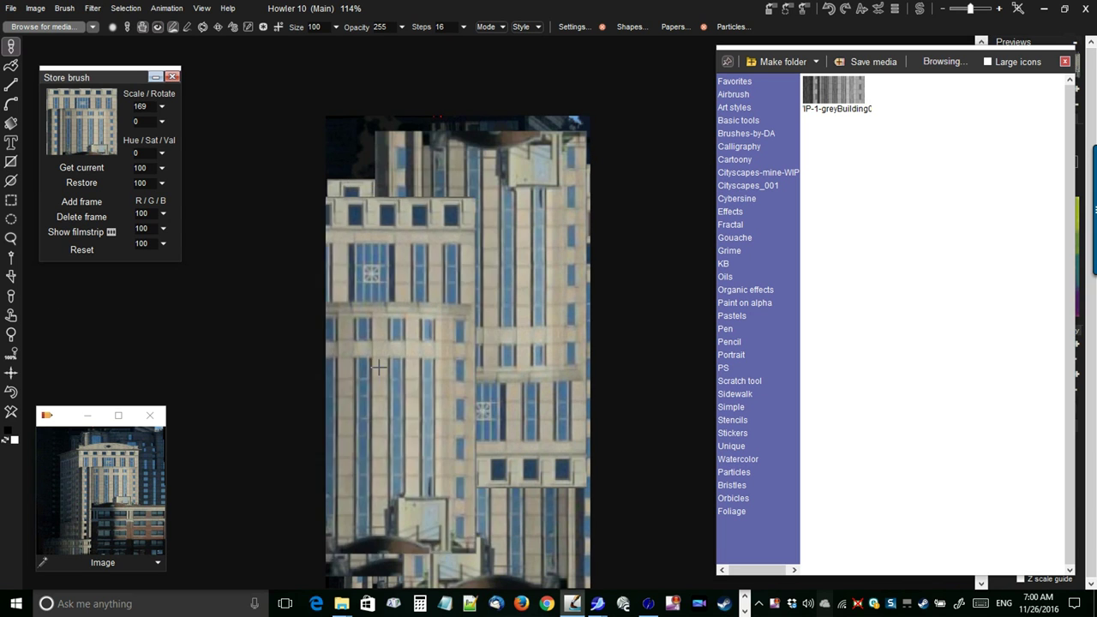
Stamp overlapping upright facade copies, both mirrored and unmirrored, across the whole canvas.
{"action": "left_click_drag", "start_coordinate": [373, 317], "coordinate": [415, 417]}
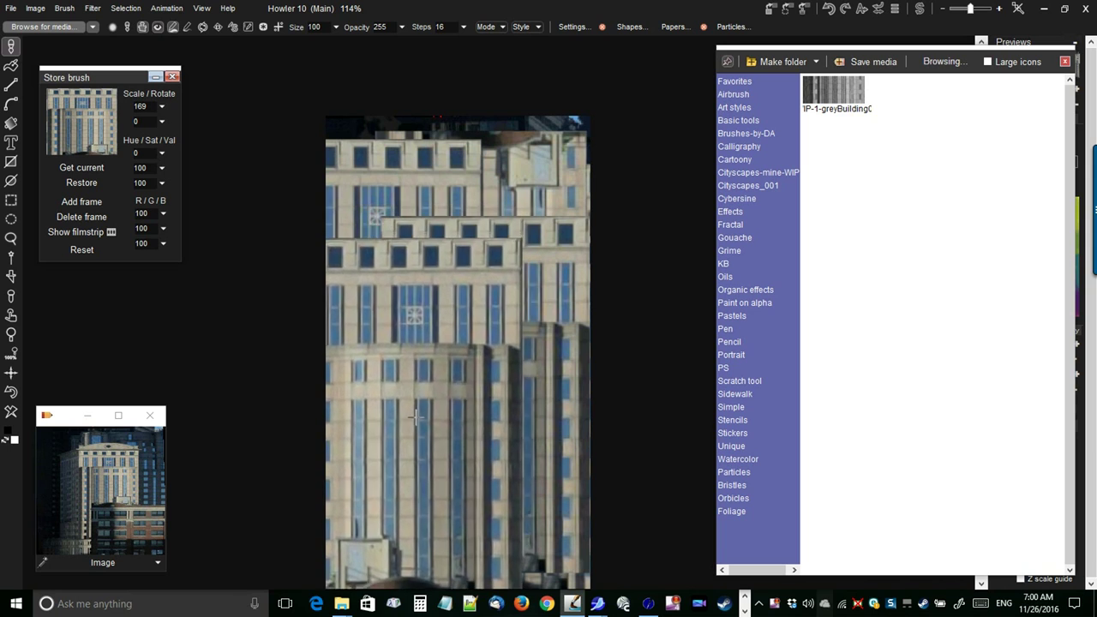
{"action": "scroll", "coordinate": [545, 342], "scroll_direction": "down", "scroll_amount": 2}
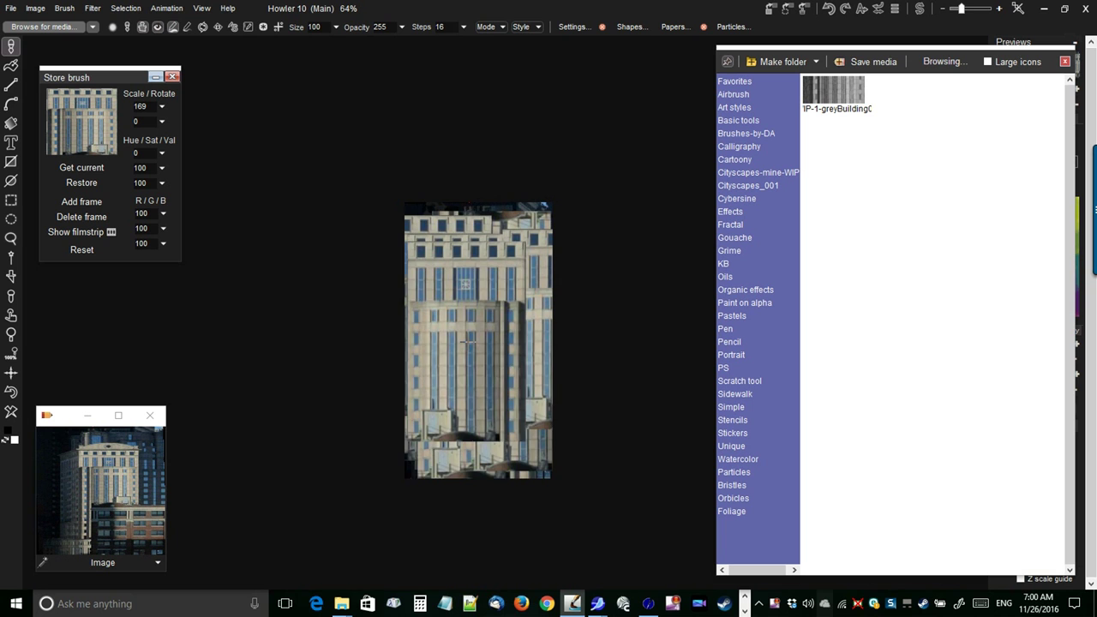
{"action": "scroll", "coordinate": [467, 342], "scroll_direction": "up", "scroll_amount": 3}
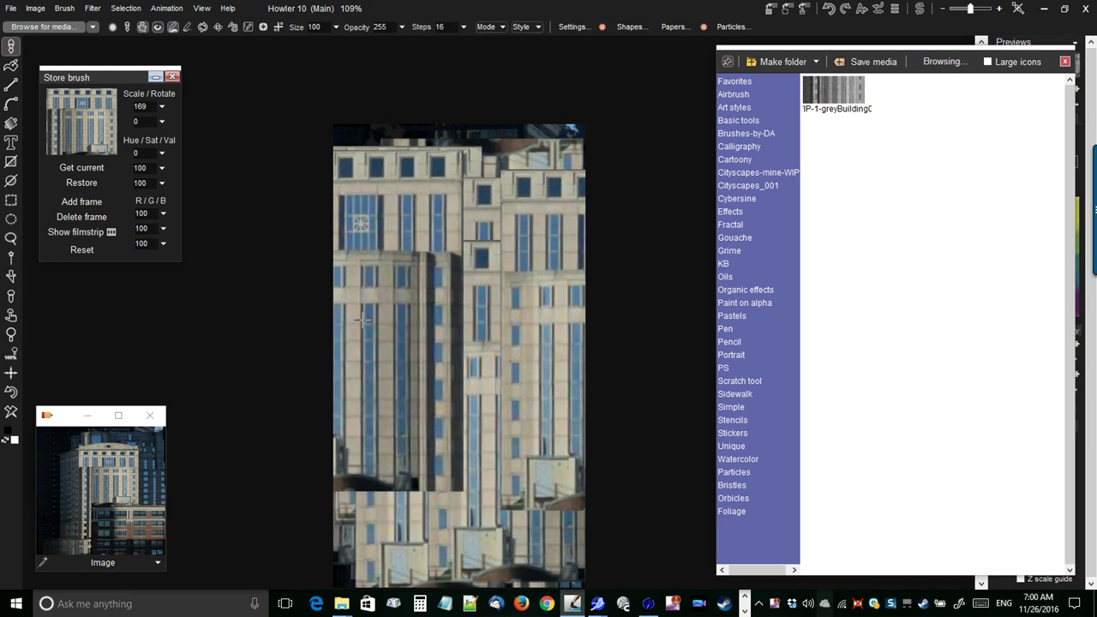
{"action": "scroll", "coordinate": [382, 351], "scroll_direction": "up", "scroll_amount": 3}
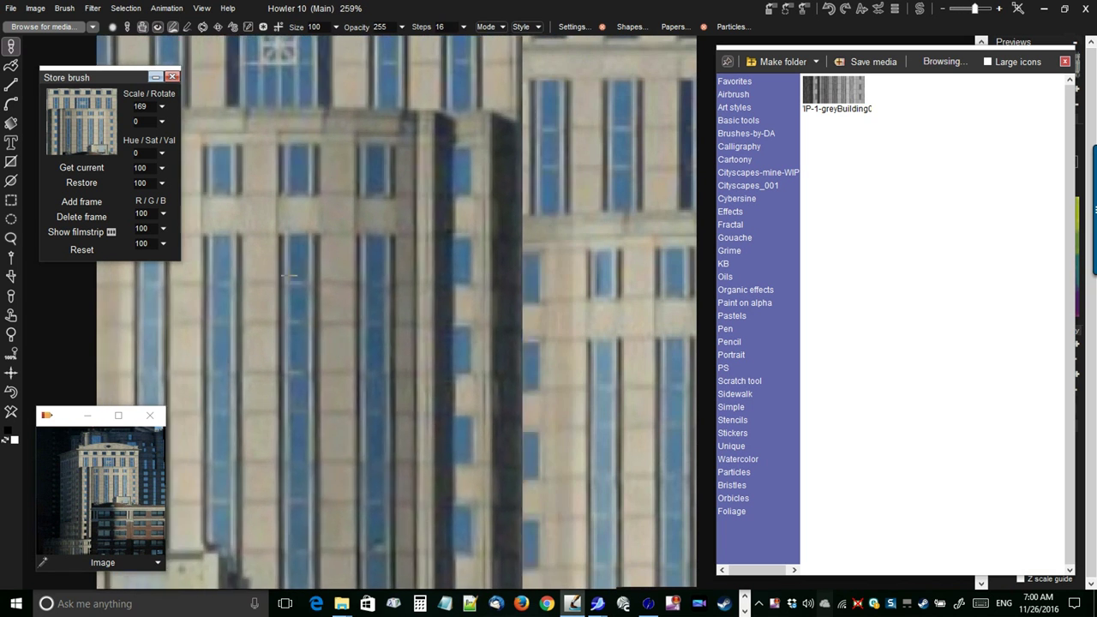
{"action": "left_click_drag", "start_coordinate": [276, 274], "coordinate": [243, 296]}
{"action": "scroll", "coordinate": [503, 306], "scroll_direction": "down", "scroll_amount": 3}
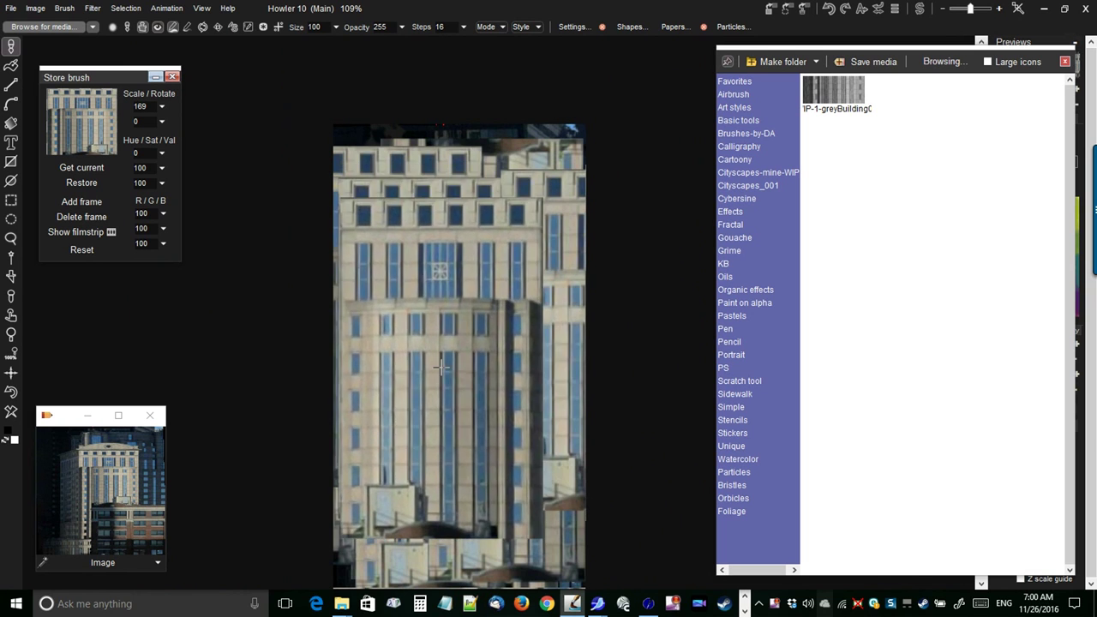
{"action": "scroll", "coordinate": [458, 323], "scroll_direction": "down", "scroll_amount": 2}
{"action": "scroll", "coordinate": [452, 325], "scroll_direction": "up", "scroll_amount": 1}
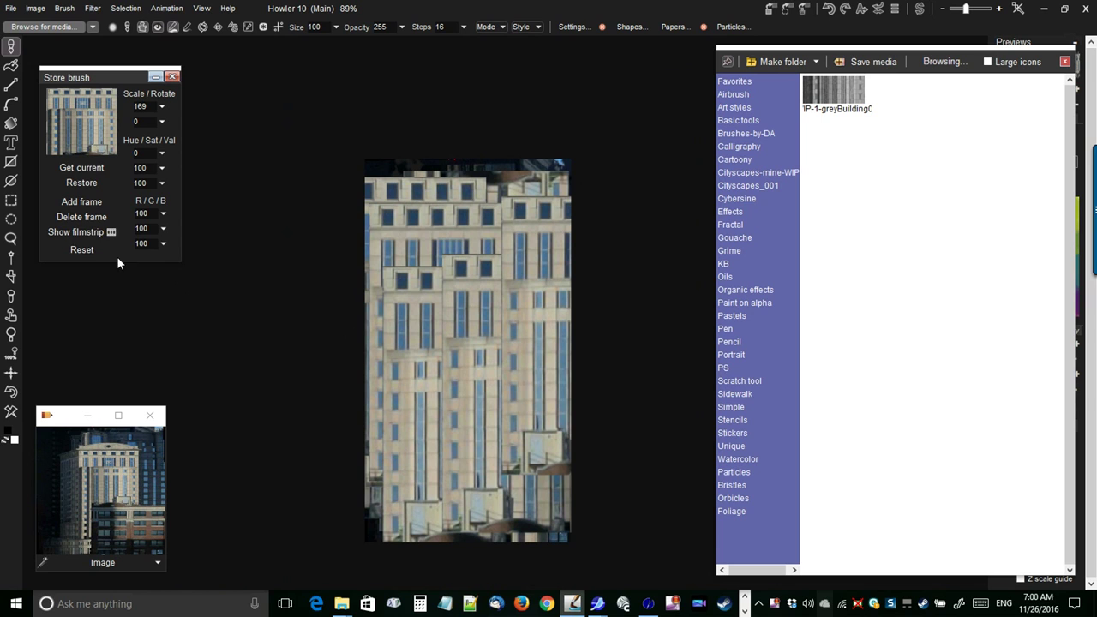
Reduce the facade brush scale to 52 and paint a winding trail of small buildings across the lower half of the canvas.
{"action": "left_click", "coordinate": [163, 108]}
{"action": "left_click", "coordinate": [104, 125]}
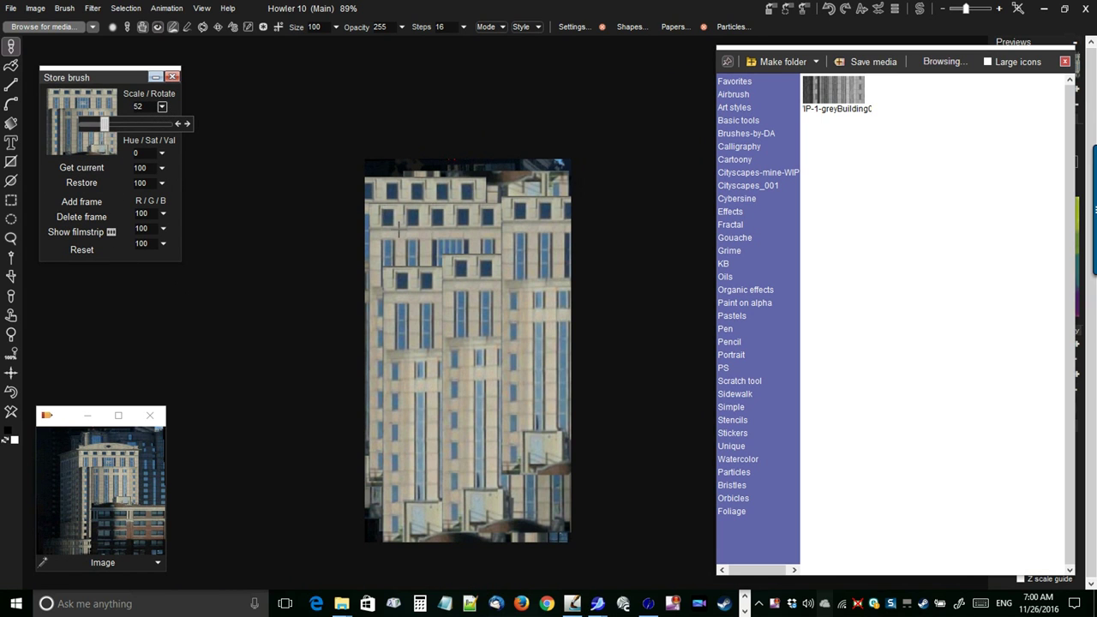
{"action": "mouse_move", "coordinate": [410, 361]}
{"action": "left_mouse_down"}
{"action": "mouse_move", "coordinate": [439, 374]}
{"action": "mouse_move", "coordinate": [375, 437]}
{"action": "mouse_move", "coordinate": [485, 470]}
{"action": "mouse_move", "coordinate": [528, 432]}
{"action": "mouse_move", "coordinate": [551, 382]}
{"action": "mouse_move", "coordinate": [531, 380]}
{"action": "mouse_move", "coordinate": [508, 420]}
{"action": "mouse_move", "coordinate": [461, 369]}
{"action": "mouse_move", "coordinate": [480, 364]}
{"action": "mouse_move", "coordinate": [495, 381]}
{"action": "mouse_move", "coordinate": [500, 373]}
{"action": "mouse_move", "coordinate": [491, 290]}
{"action": "mouse_move", "coordinate": [574, 267]}
{"action": "mouse_move", "coordinate": [491, 264]}
{"action": "mouse_move", "coordinate": [422, 285]}
{"action": "mouse_move", "coordinate": [523, 287]}
{"action": "mouse_move", "coordinate": [538, 332]}
{"action": "left_mouse_up"}
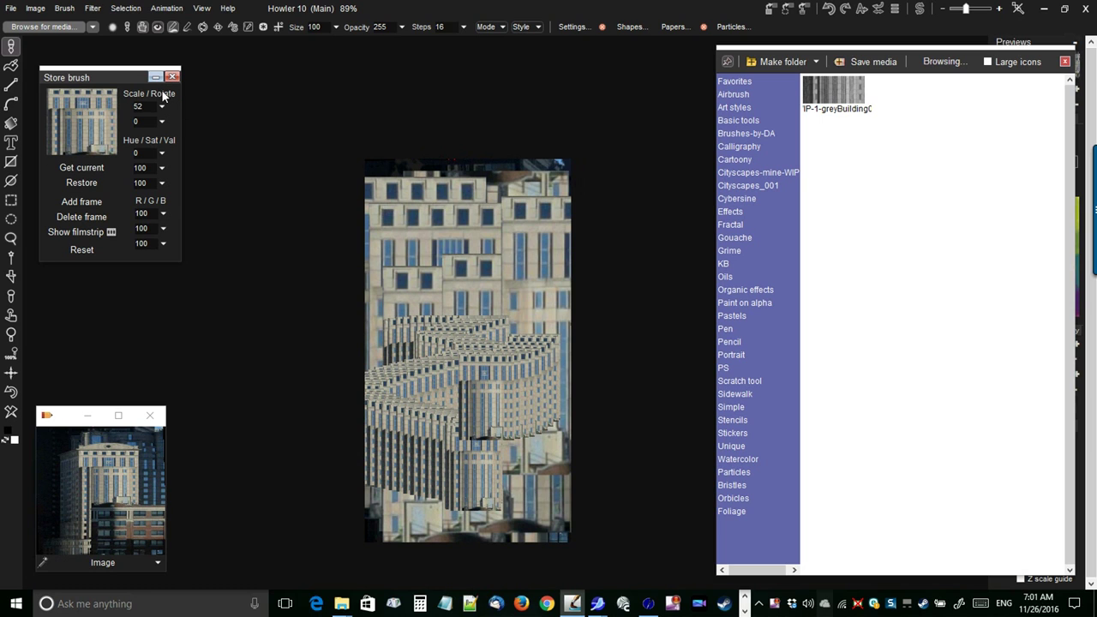
Set the stored brush's scale to 74 and hue to -45, and paint recoloured facades across the middle of the canvas.
{"action": "left_click_drag", "start_coordinate": [163, 106], "coordinate": [115, 123]}
{"action": "left_click", "coordinate": [126, 95]}
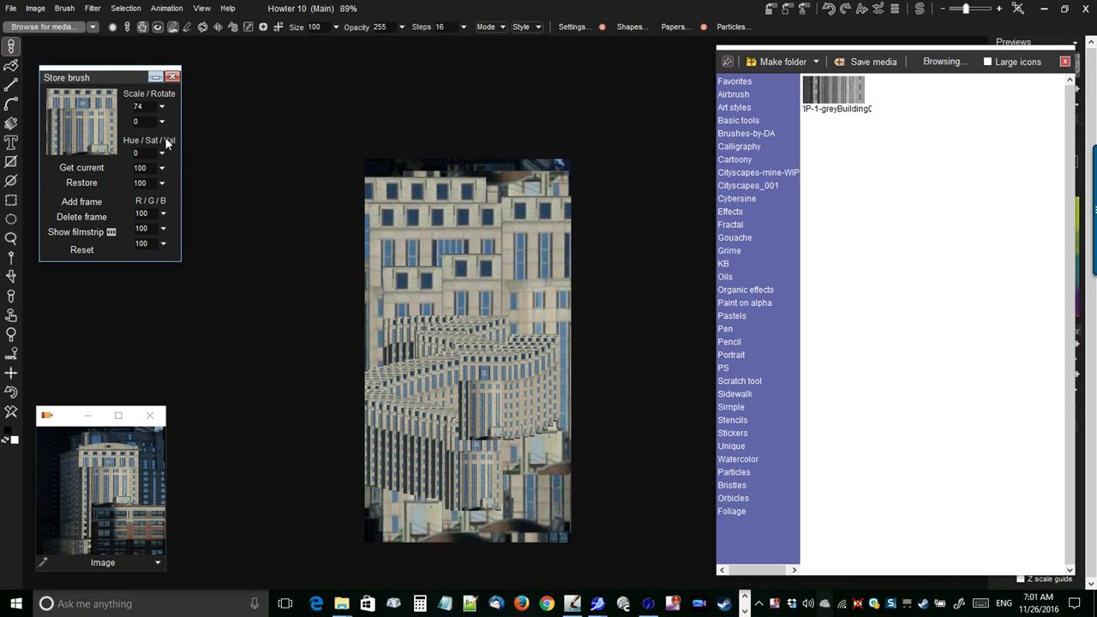
{"action": "left_click_drag", "start_coordinate": [110, 72], "coordinate": [225, 88]}
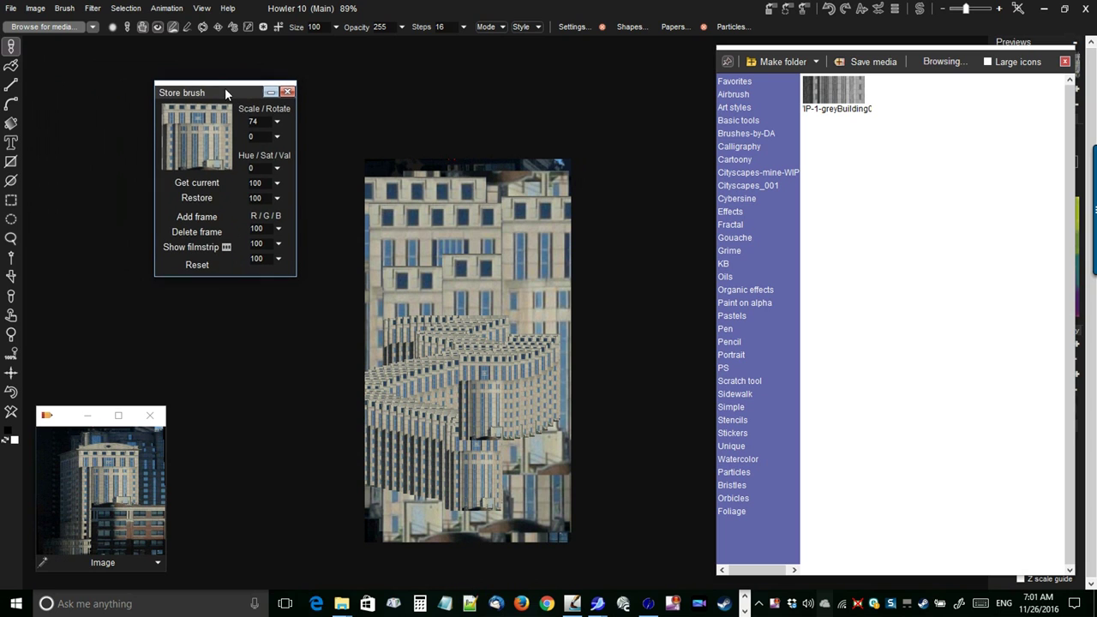
{"action": "left_click", "coordinate": [278, 169]}
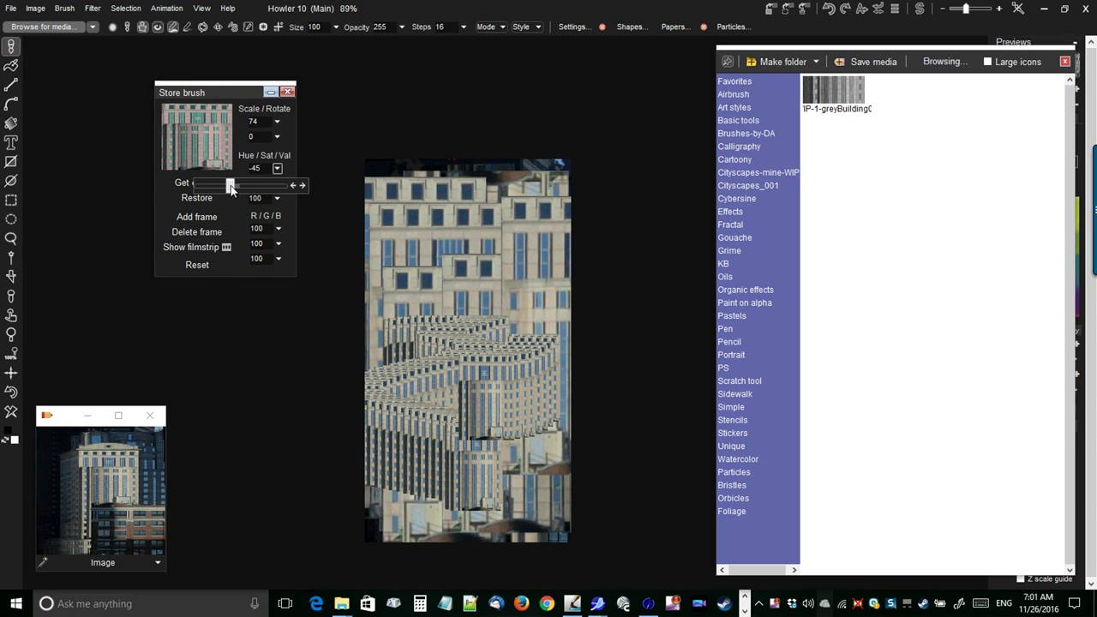
{"action": "mouse_move", "coordinate": [408, 257]}
{"action": "left_mouse_down"}
{"action": "mouse_move", "coordinate": [429, 300]}
{"action": "mouse_move", "coordinate": [499, 324]}
{"action": "mouse_move", "coordinate": [474, 348]}
{"action": "left_mouse_up"}
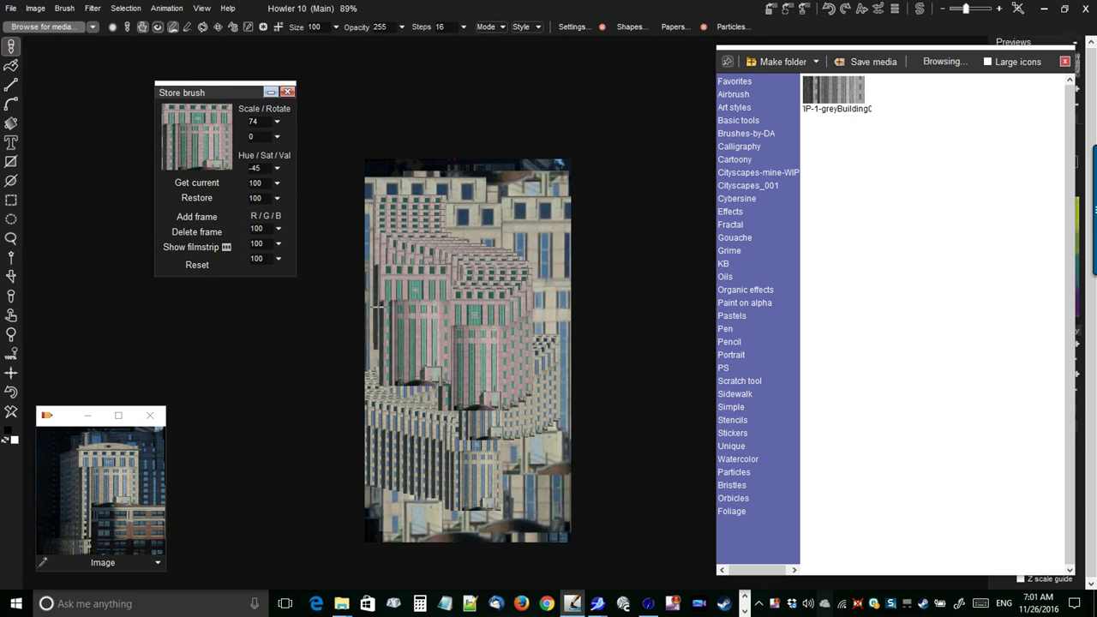
Set the stored brush's hue to -126, saturation to 174 and value to 83, trying out the purple facades on the canvas.
{"action": "left_click", "coordinate": [278, 170]}
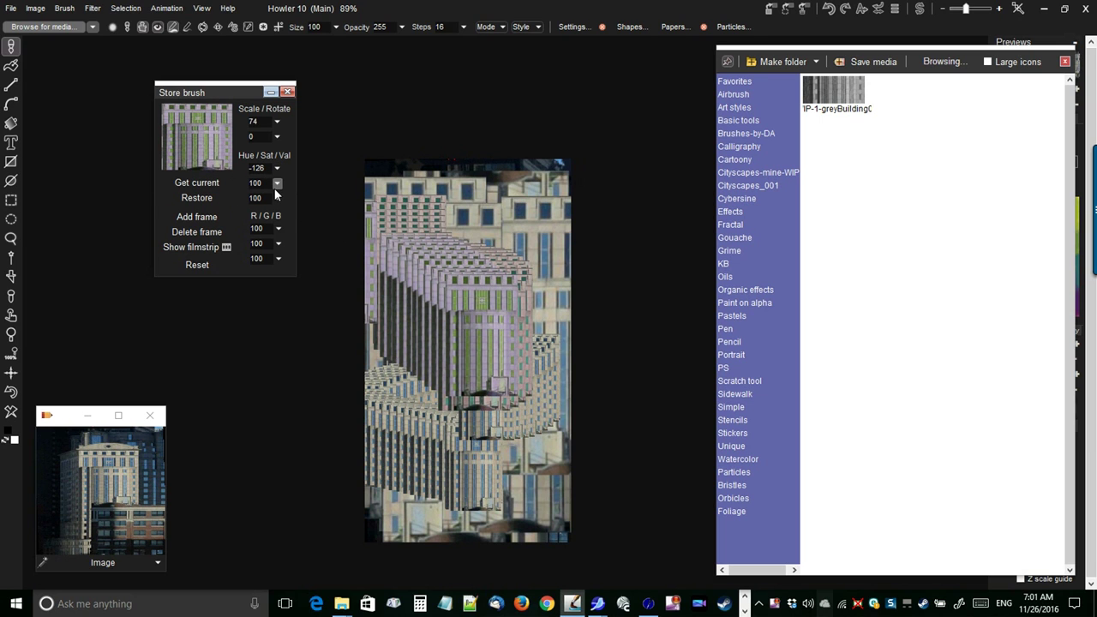
{"action": "left_click", "coordinate": [278, 182]}
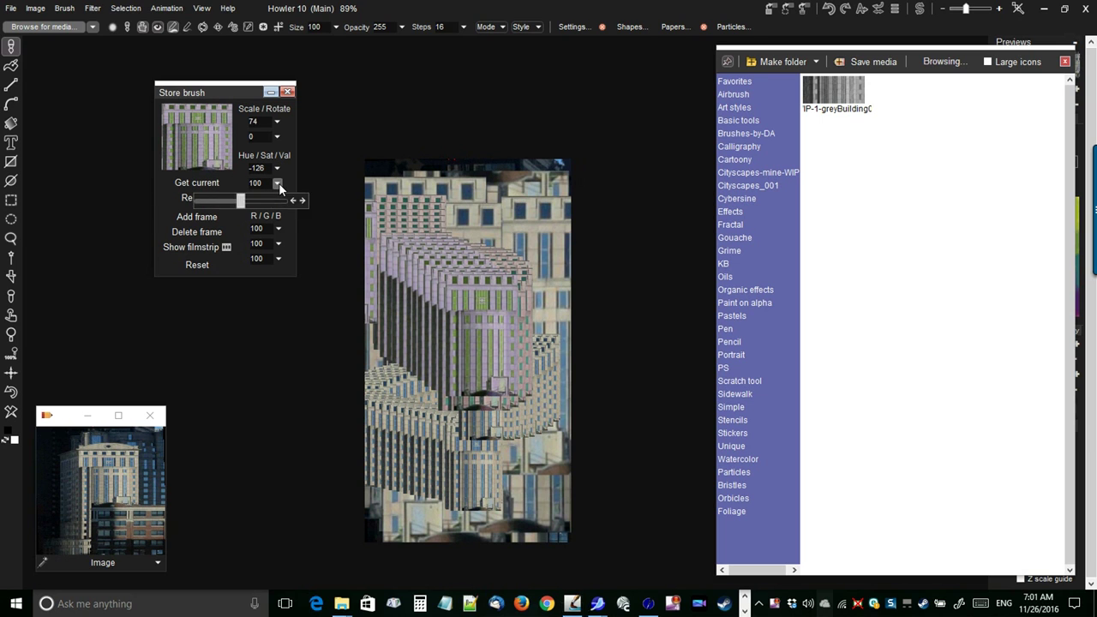
{"action": "left_click_drag", "start_coordinate": [259, 198], "coordinate": [275, 200]}
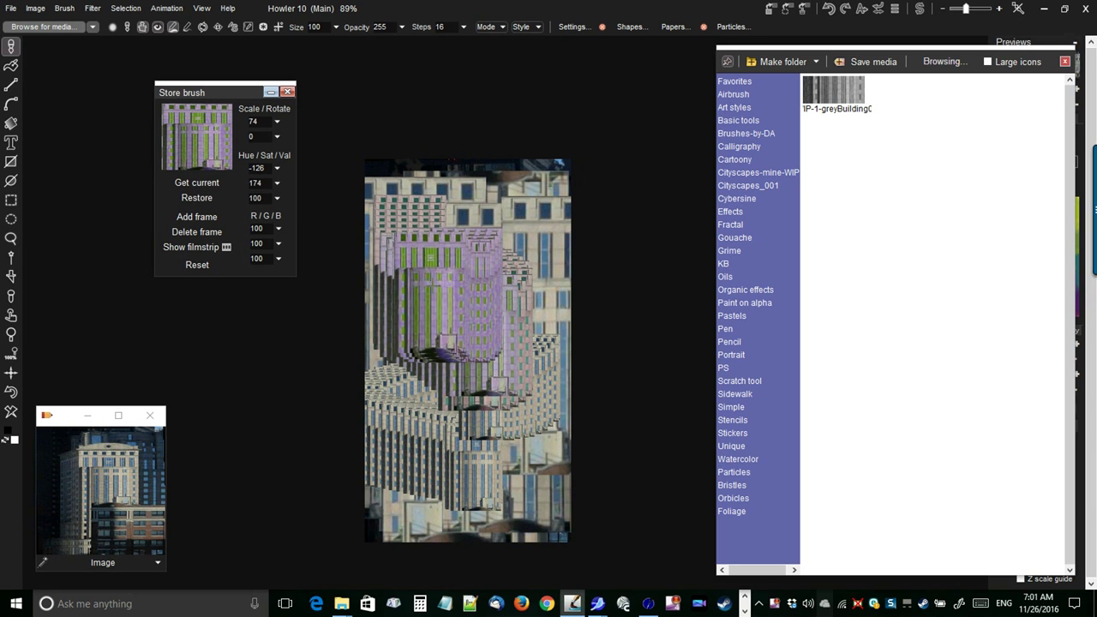
{"action": "left_click", "coordinate": [278, 198]}
{"action": "mouse_move", "coordinate": [249, 211]}
{"action": "left_mouse_down"}
{"action": "mouse_move", "coordinate": [259, 218]}
{"action": "mouse_move", "coordinate": [218, 217]}
{"action": "mouse_move", "coordinate": [231, 216]}
{"action": "left_mouse_up"}
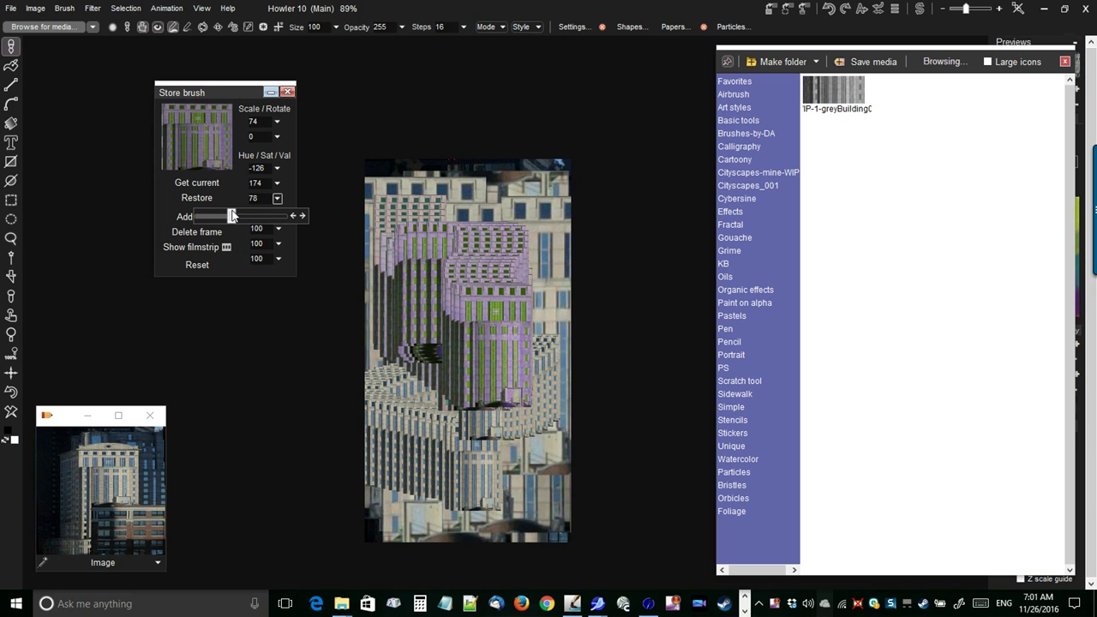
Shift the stored brush's hue to -68 and paint pink and green facades over the middle buildings.
{"action": "left_click", "coordinate": [277, 169]}
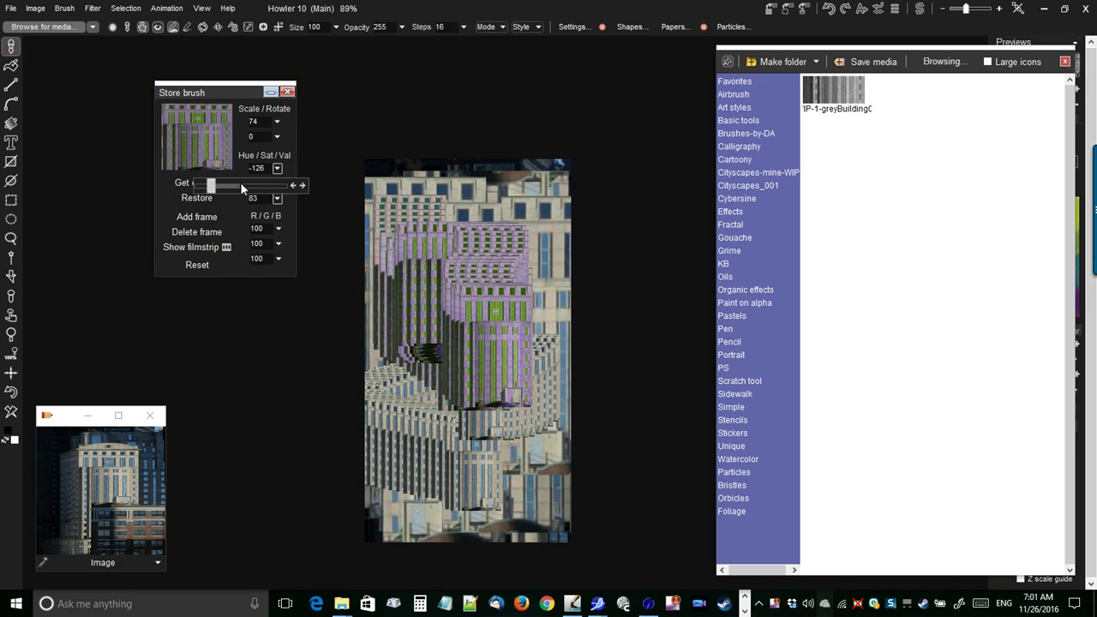
{"action": "mouse_move", "coordinate": [236, 186]}
{"action": "left_mouse_down"}
{"action": "mouse_move", "coordinate": [261, 187]}
{"action": "mouse_move", "coordinate": [214, 194]}
{"action": "mouse_move", "coordinate": [255, 187]}
{"action": "mouse_move", "coordinate": [225, 188]}
{"action": "left_mouse_up"}
{"action": "mouse_move", "coordinate": [420, 341]}
{"action": "left_mouse_down"}
{"action": "mouse_move", "coordinate": [486, 305]}
{"action": "mouse_move", "coordinate": [528, 318]}
{"action": "left_mouse_up"}
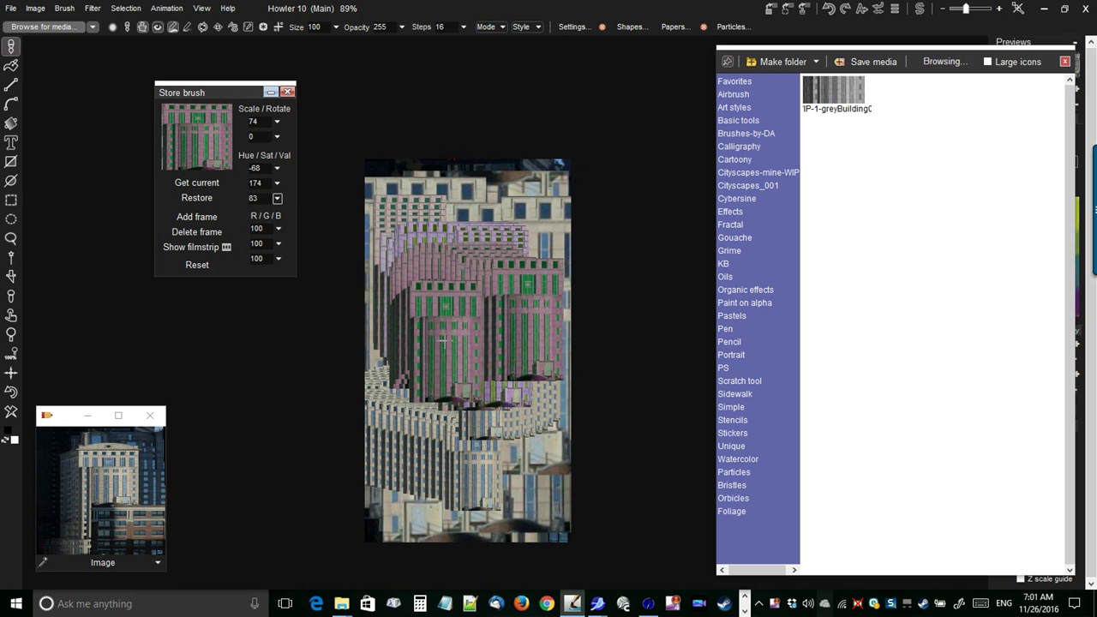
{"action": "left_click", "coordinate": [444, 340]}
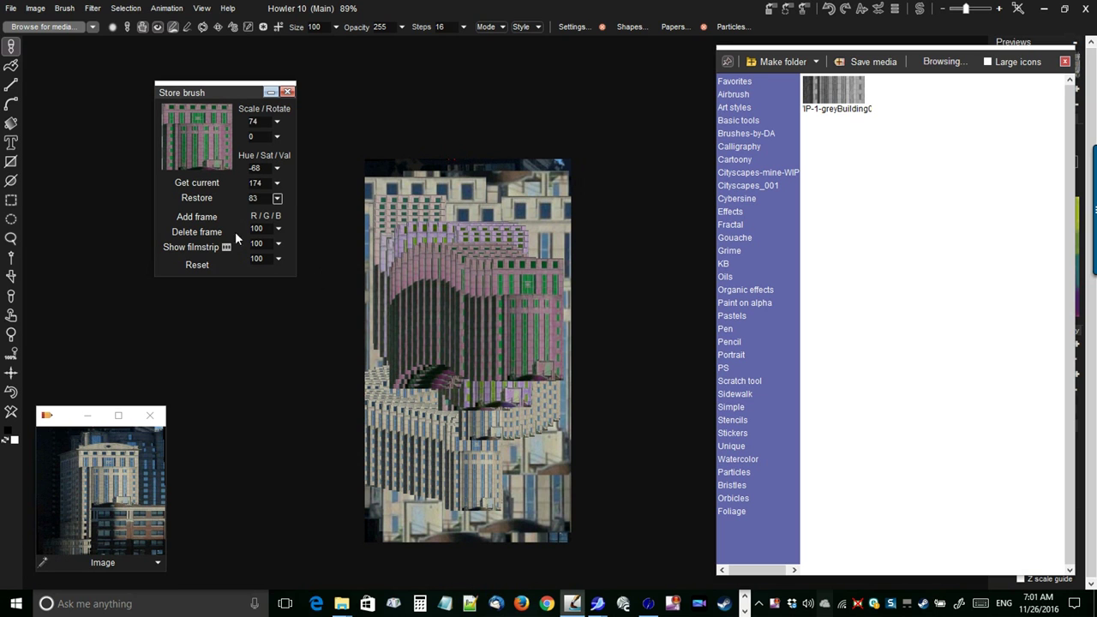
Tint the stored brush red by setting its red to 139, green to 59 and blue to 51.
{"action": "left_click", "coordinate": [279, 230]}
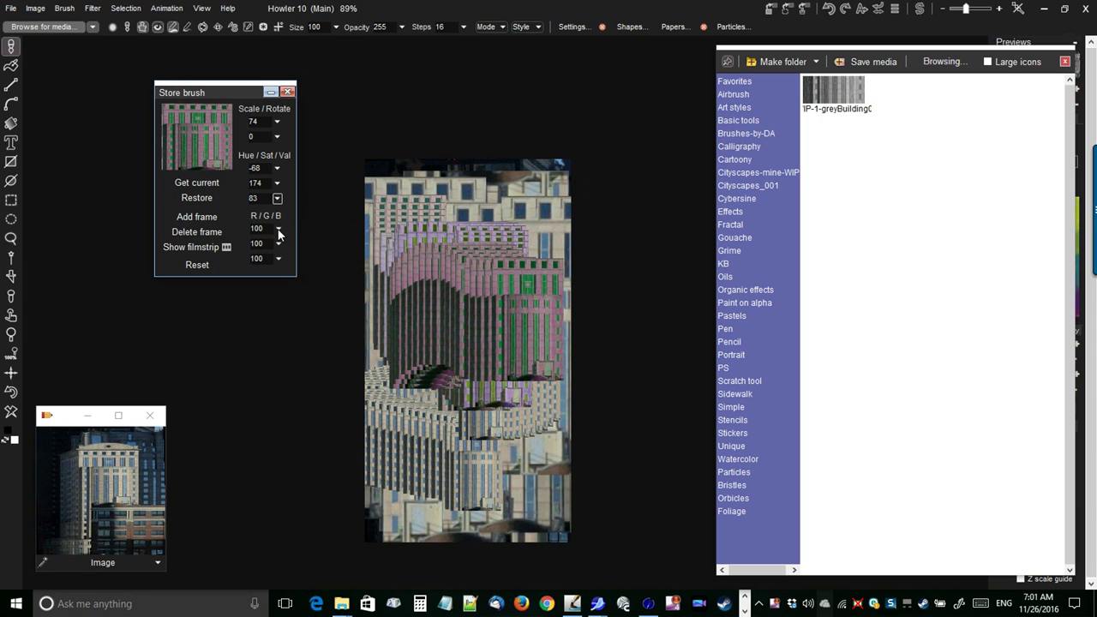
{"action": "left_click", "coordinate": [278, 230]}
{"action": "left_click_drag", "start_coordinate": [247, 244], "coordinate": [259, 247]}
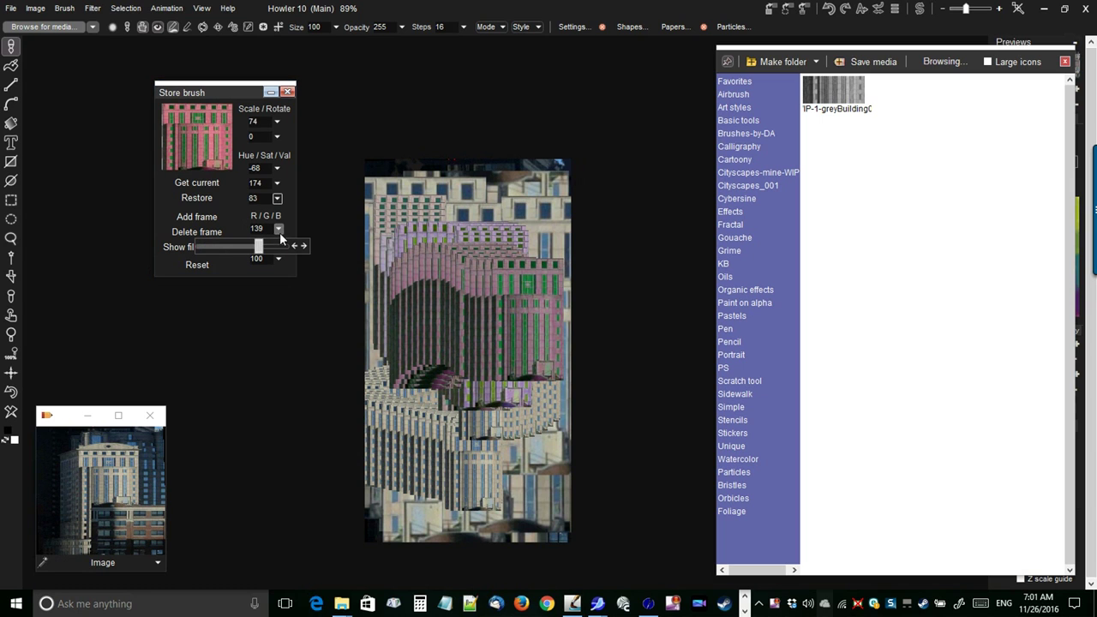
{"action": "left_click", "coordinate": [278, 244]}
{"action": "mouse_move", "coordinate": [242, 261]}
{"action": "left_mouse_down"}
{"action": "mouse_move", "coordinate": [225, 262]}
{"action": "mouse_move", "coordinate": [222, 282]}
{"action": "left_mouse_up"}
{"action": "left_click", "coordinate": [277, 260]}
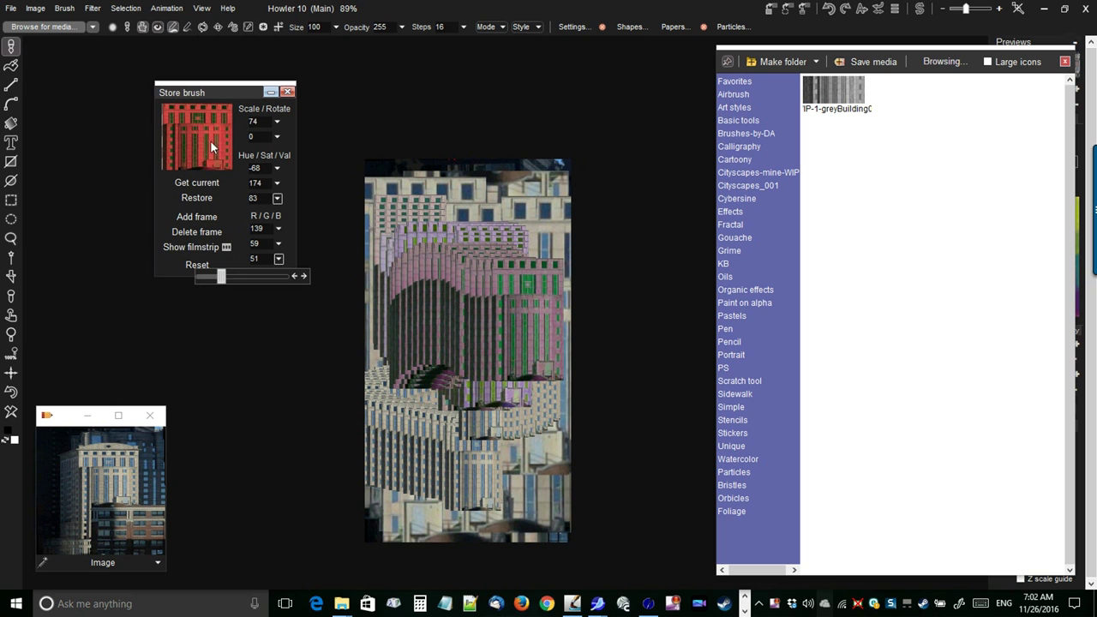
Paint overlapping red facade copies across the middle of the canvas.
{"action": "left_click_drag", "start_coordinate": [410, 306], "coordinate": [456, 308]}
{"action": "scroll", "coordinate": [459, 346], "scroll_direction": "up", "scroll_amount": 3}
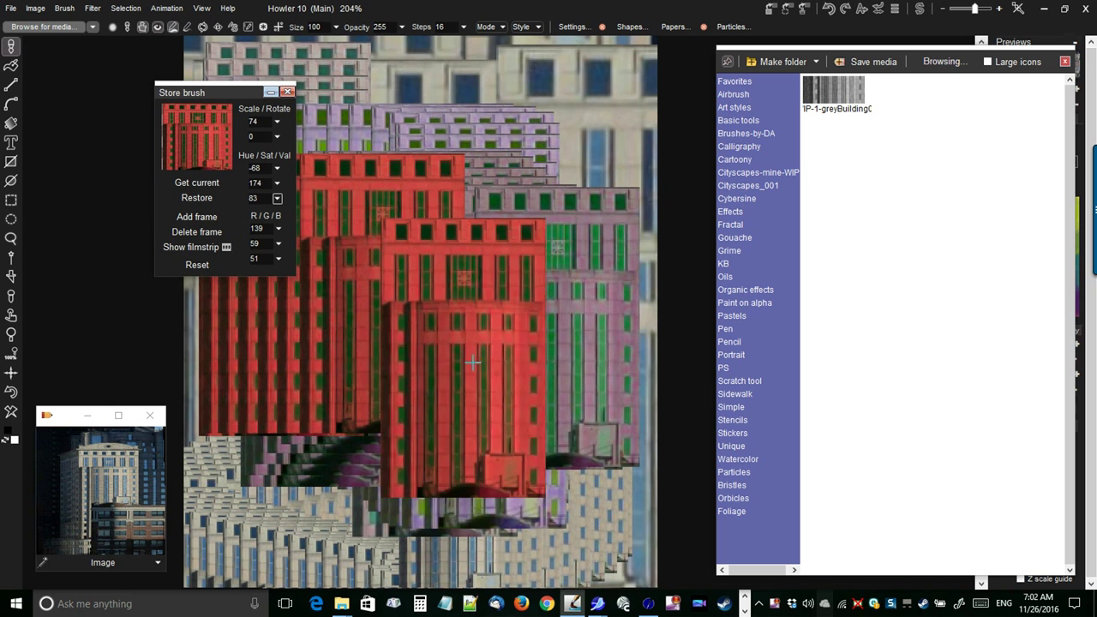
{"action": "mouse_move", "coordinate": [538, 385]}
{"action": "left_mouse_down"}
{"action": "mouse_move", "coordinate": [511, 377]}
{"action": "mouse_move", "coordinate": [369, 425]}
{"action": "left_mouse_up"}
{"action": "left_click_drag", "start_coordinate": [496, 338], "coordinate": [495, 334]}
{"action": "scroll", "coordinate": [497, 335], "scroll_direction": "up", "scroll_amount": 2}
{"action": "scroll", "coordinate": [498, 336], "scroll_direction": "down", "scroll_amount": 2}
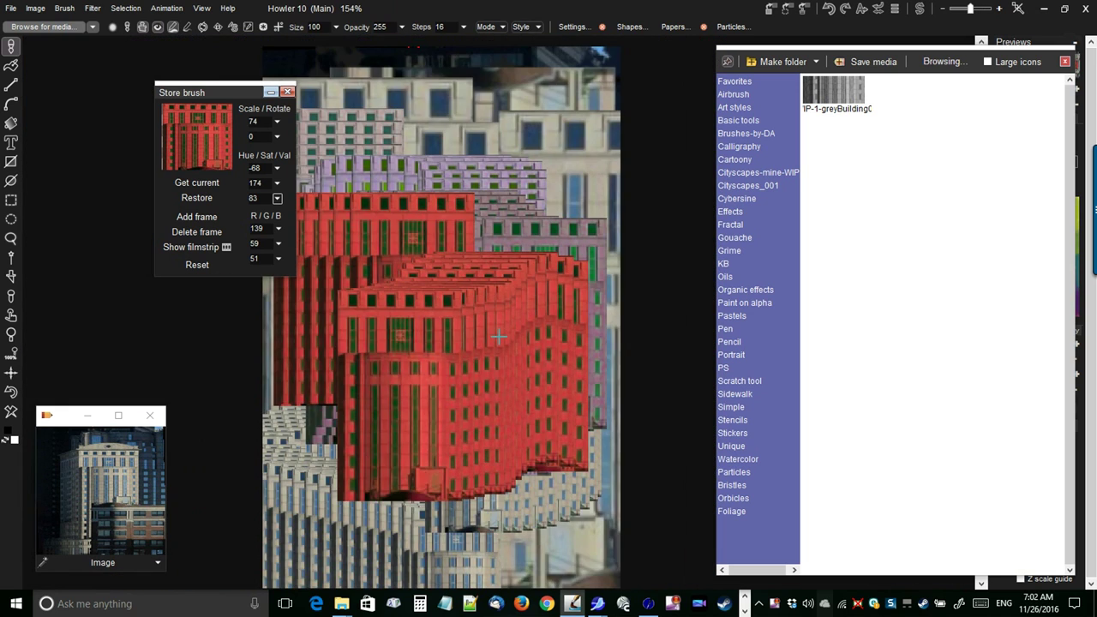
{"action": "scroll", "coordinate": [498, 336], "scroll_direction": "up", "scroll_amount": 3}
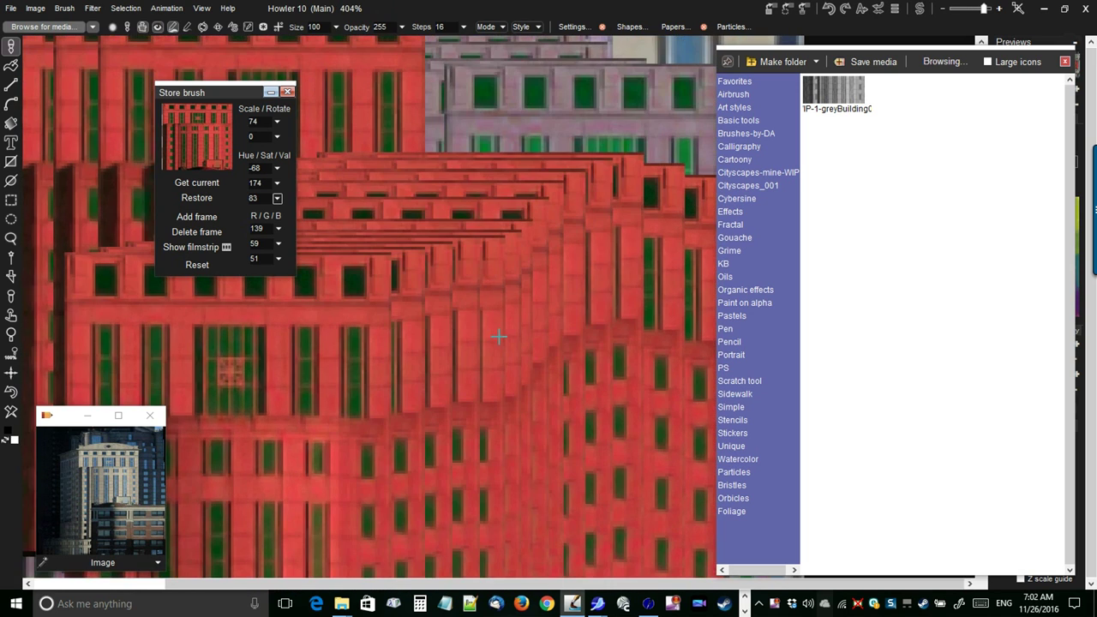
{"action": "scroll", "coordinate": [498, 336], "scroll_direction": "down", "scroll_amount": 3}
{"action": "mouse_move", "coordinate": [498, 336]}
{"action": "left_mouse_down"}
{"action": "mouse_move", "coordinate": [441, 333]}
{"action": "mouse_move", "coordinate": [457, 304]}
{"action": "mouse_move", "coordinate": [513, 295]}
{"action": "mouse_move", "coordinate": [477, 263]}
{"action": "left_mouse_up"}
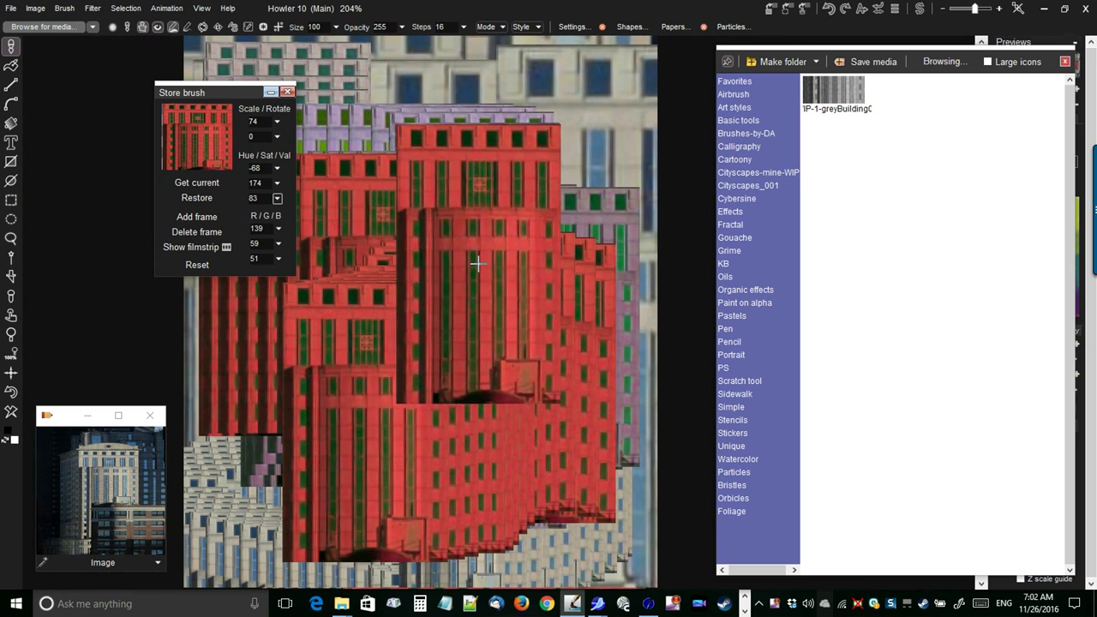
{"action": "scroll", "coordinate": [476, 264], "scroll_direction": "down", "scroll_amount": 3}
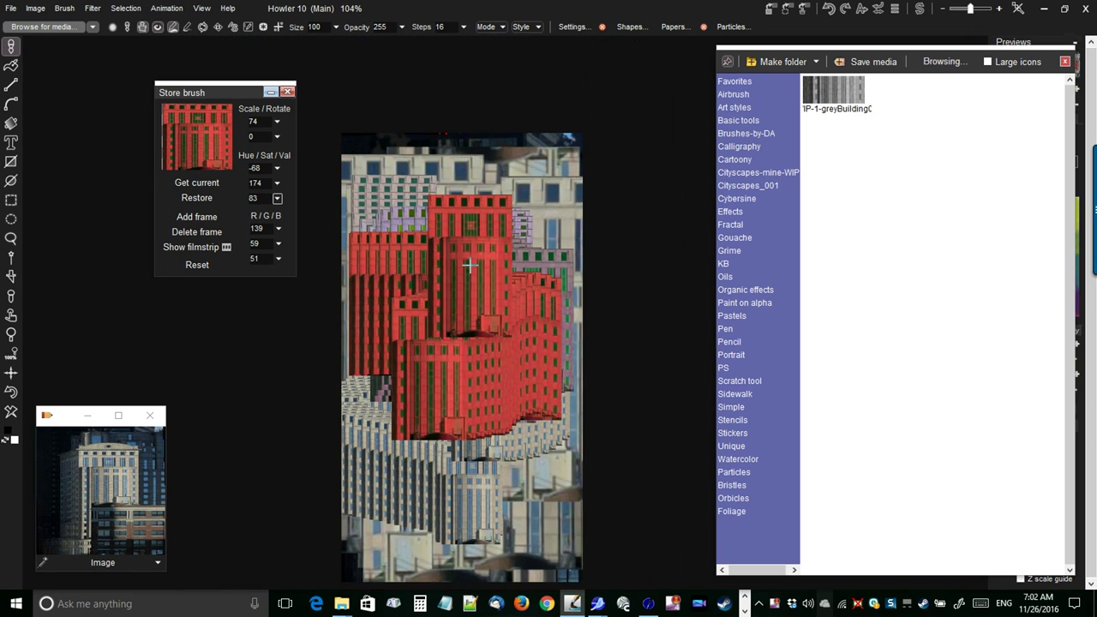
Restore the stored tower photo onto the painted canvas.
{"action": "left_click", "coordinate": [14, 412]}
{"action": "left_click", "coordinate": [119, 471]}
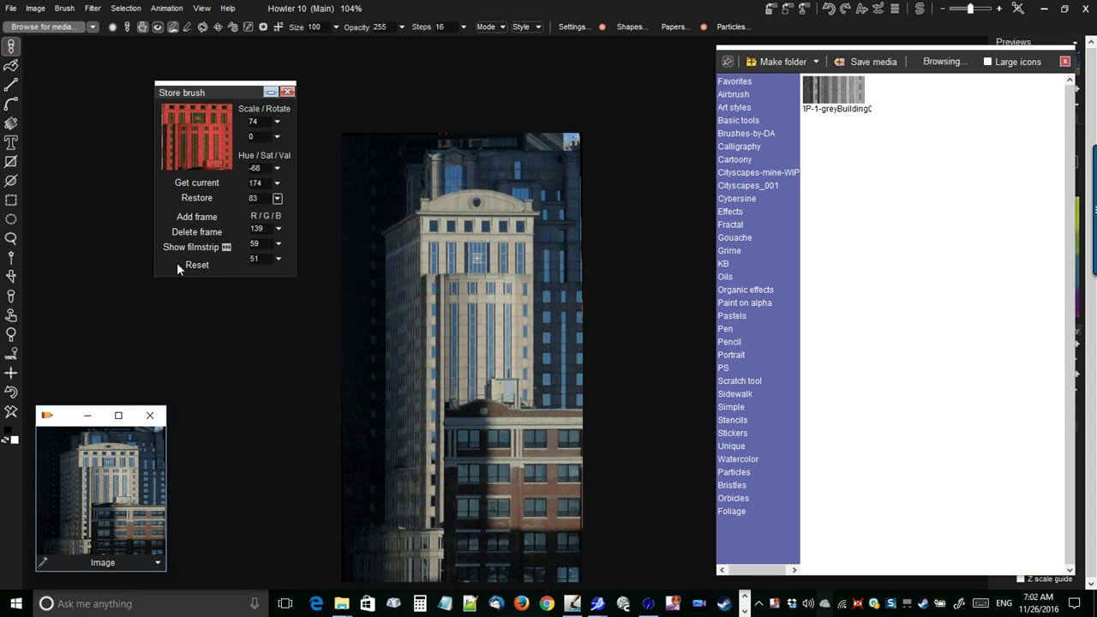
Move the Store brush panel, the media browser and the skyline image window clear of the tower's roofline.
{"action": "left_click", "coordinate": [159, 28]}
{"action": "scroll", "coordinate": [476, 227], "scroll_direction": "up", "scroll_amount": 5}
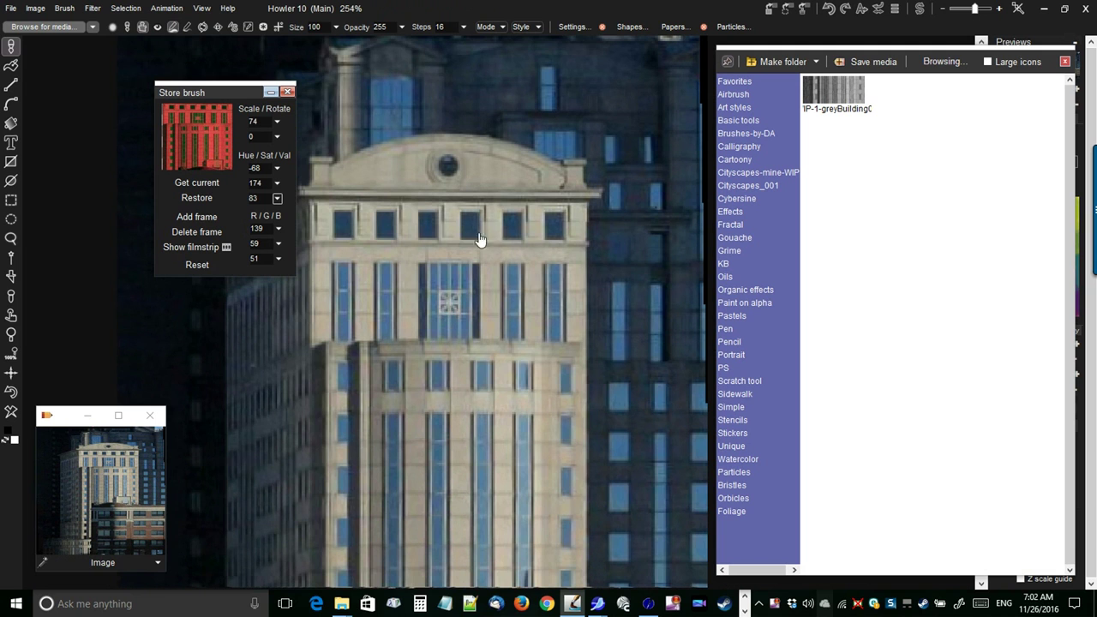
{"action": "left_click_drag", "start_coordinate": [476, 227], "coordinate": [520, 218]}
{"action": "left_click_drag", "start_coordinate": [476, 190], "coordinate": [527, 164]}
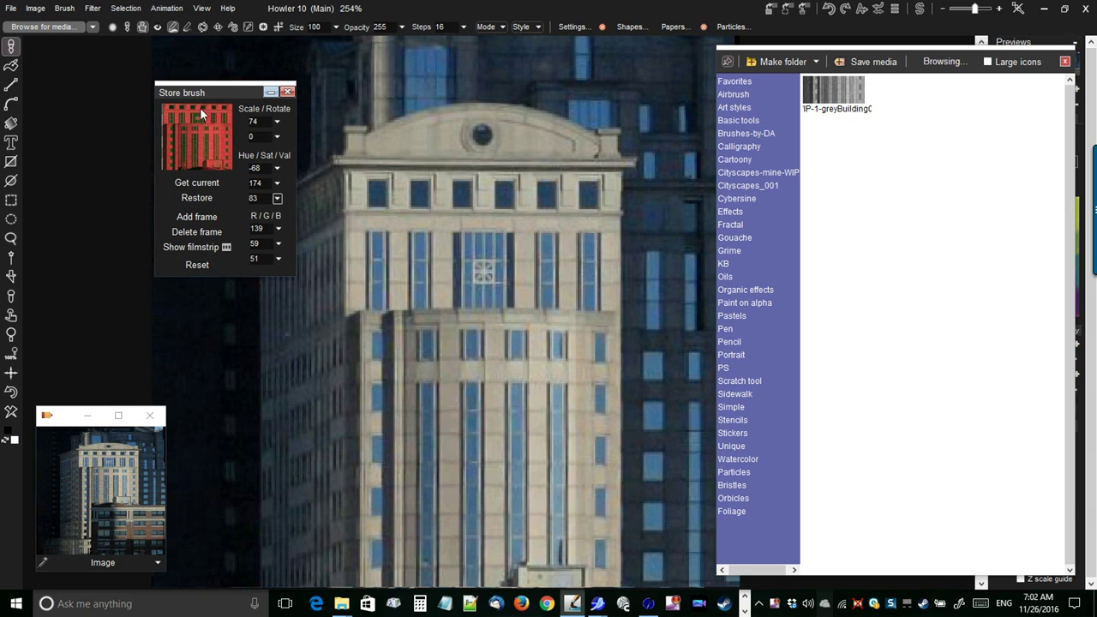
{"action": "left_click_drag", "start_coordinate": [238, 92], "coordinate": [135, 89]}
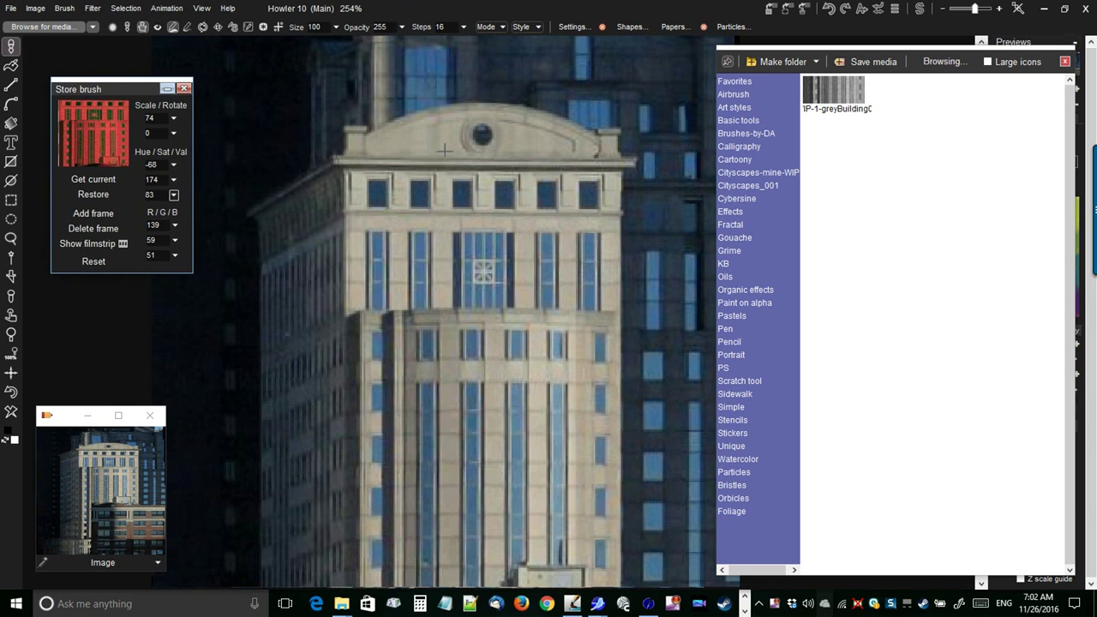
{"action": "scroll", "coordinate": [434, 162], "scroll_direction": "up", "scroll_amount": 3}
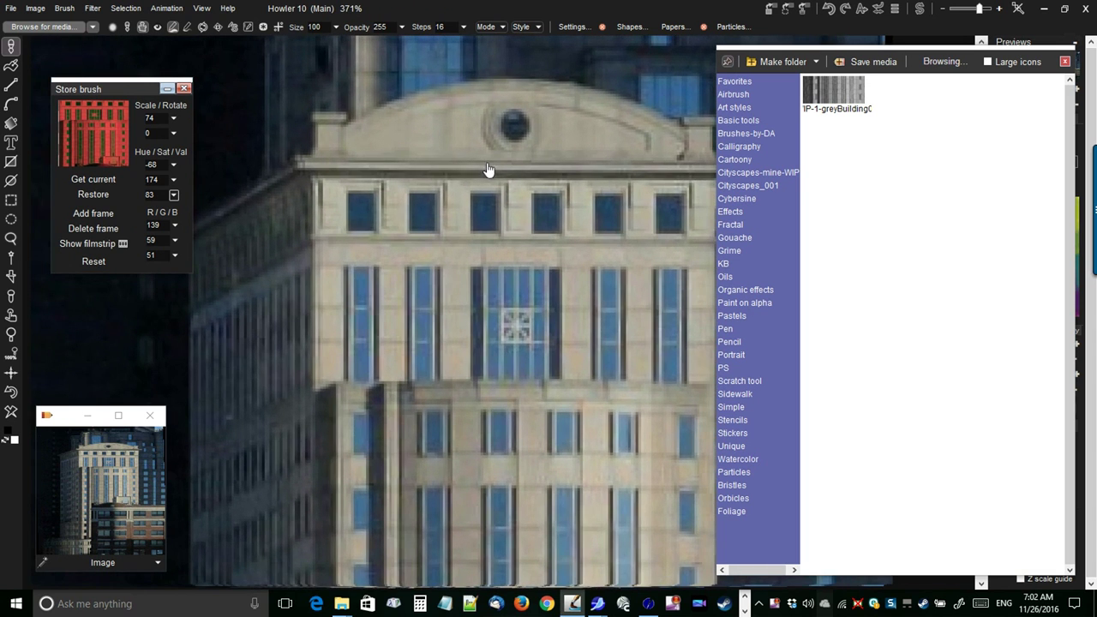
{"action": "left_click_drag", "start_coordinate": [451, 172], "coordinate": [423, 303]}
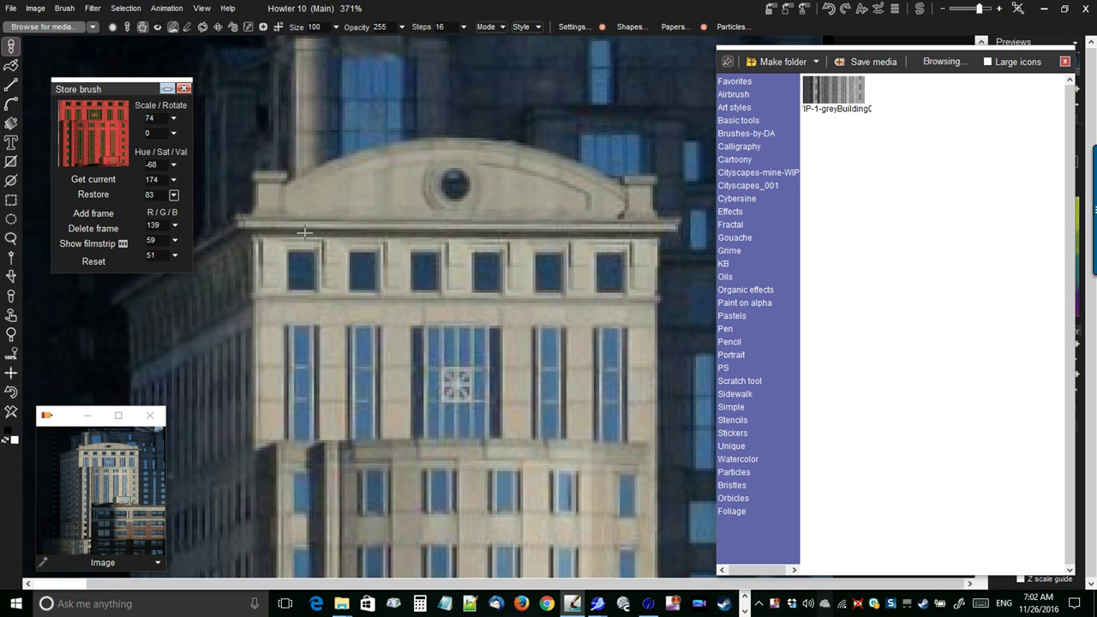
{"action": "scroll", "coordinate": [257, 175], "scroll_direction": "up", "scroll_amount": 2}
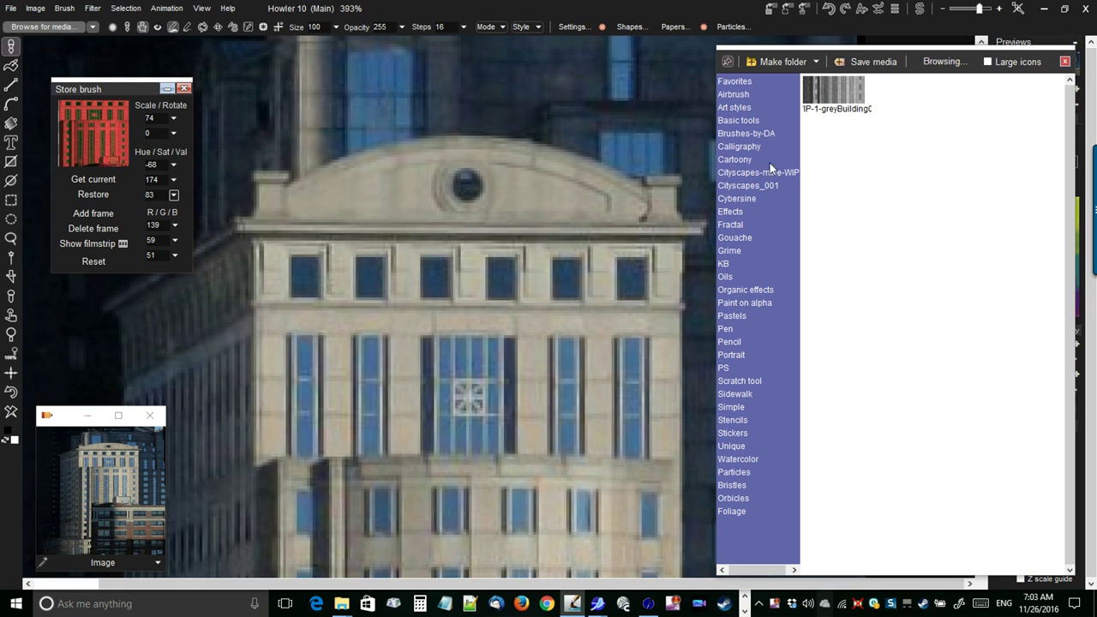
{"action": "left_click_drag", "start_coordinate": [722, 52], "coordinate": [1006, 88]}
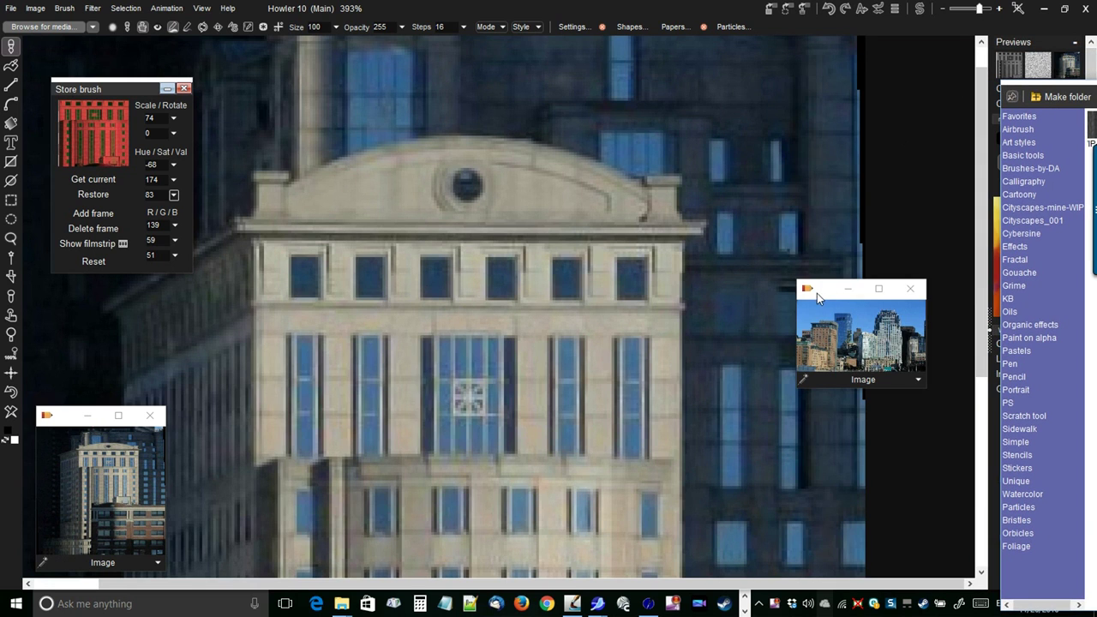
{"action": "mouse_move", "coordinate": [819, 298]}
{"action": "left_mouse_down"}
{"action": "mouse_move", "coordinate": [886, 378]}
{"action": "mouse_move", "coordinate": [911, 468]}
{"action": "left_mouse_up"}
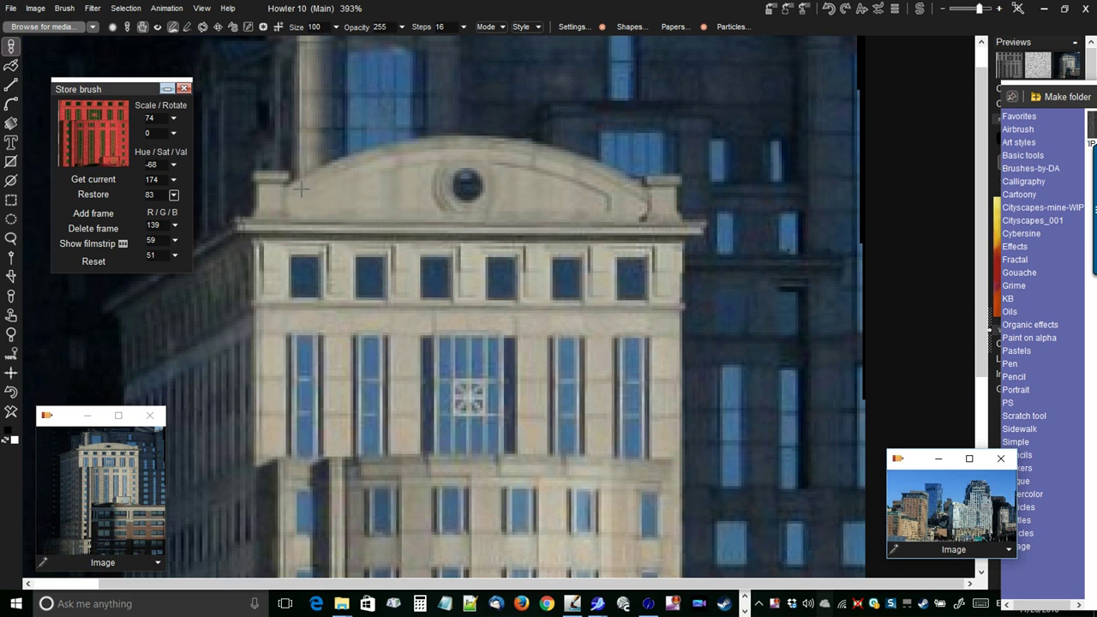
Turn on smooth scaling in the program's GUI settings.
{"action": "left_click_drag", "start_coordinate": [257, 195], "coordinate": [416, 176]}
{"action": "scroll", "coordinate": [416, 176], "scroll_direction": "up", "scroll_amount": 2}
{"action": "left_click_drag", "start_coordinate": [600, 268], "coordinate": [526, 290]}
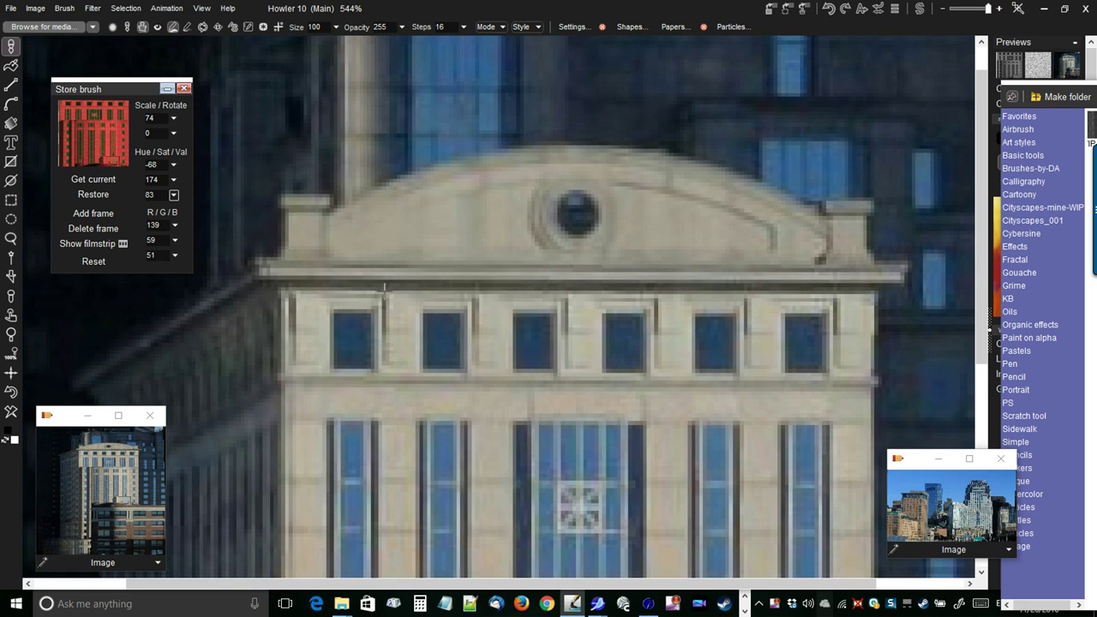
{"action": "scroll", "coordinate": [299, 219], "scroll_direction": "up", "scroll_amount": 4}
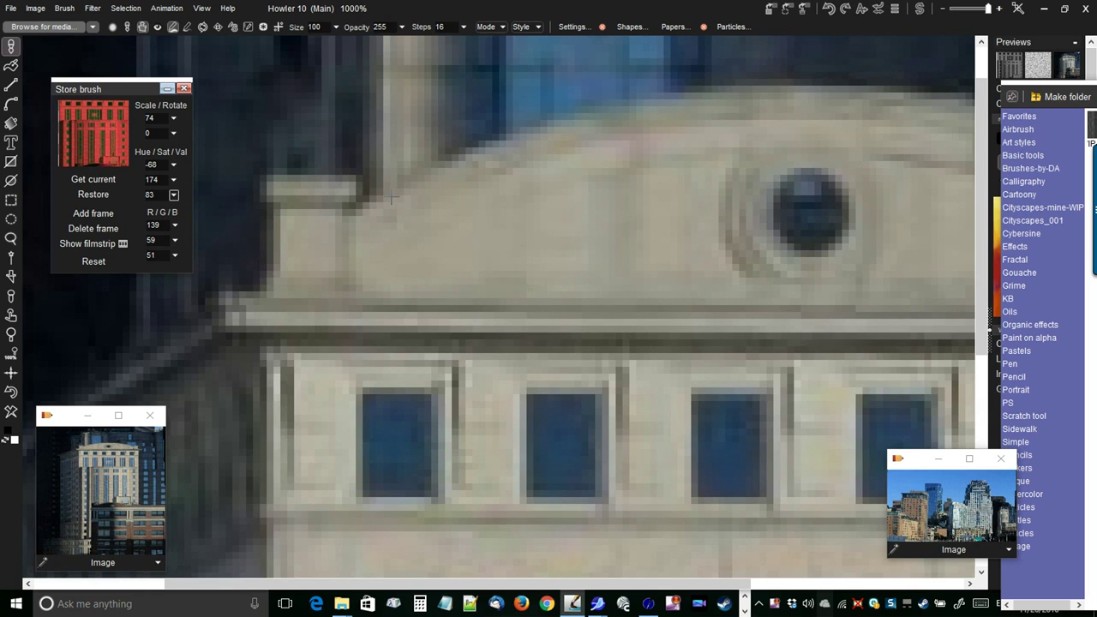
{"action": "left_click", "coordinate": [202, 9]}
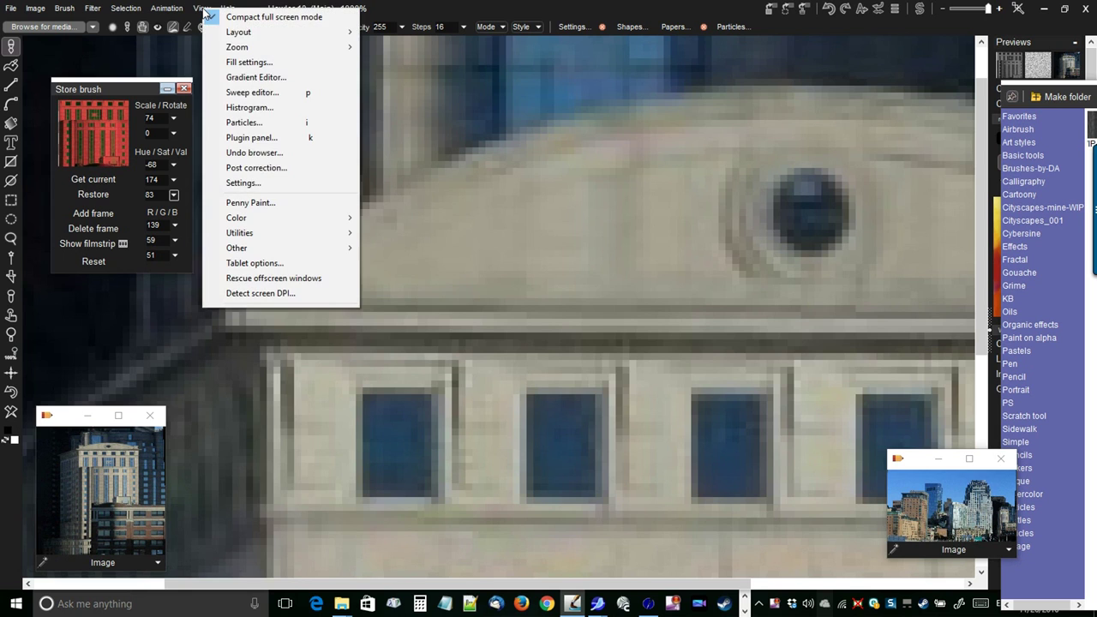
{"action": "left_click", "coordinate": [248, 182]}
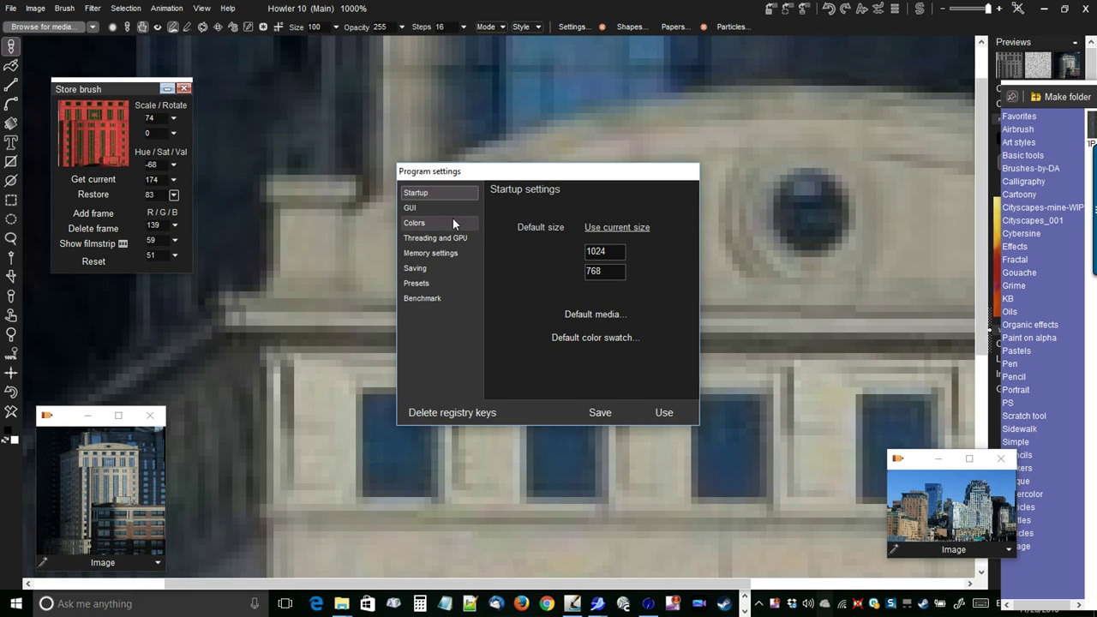
{"action": "left_click", "coordinate": [424, 286]}
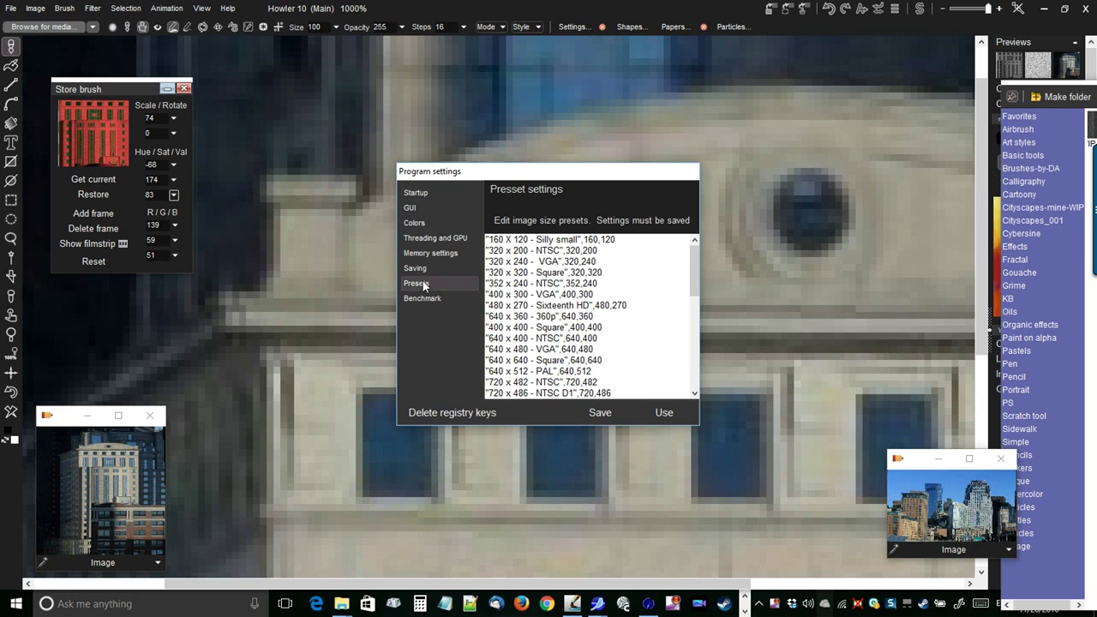
{"action": "left_click", "coordinate": [415, 224]}
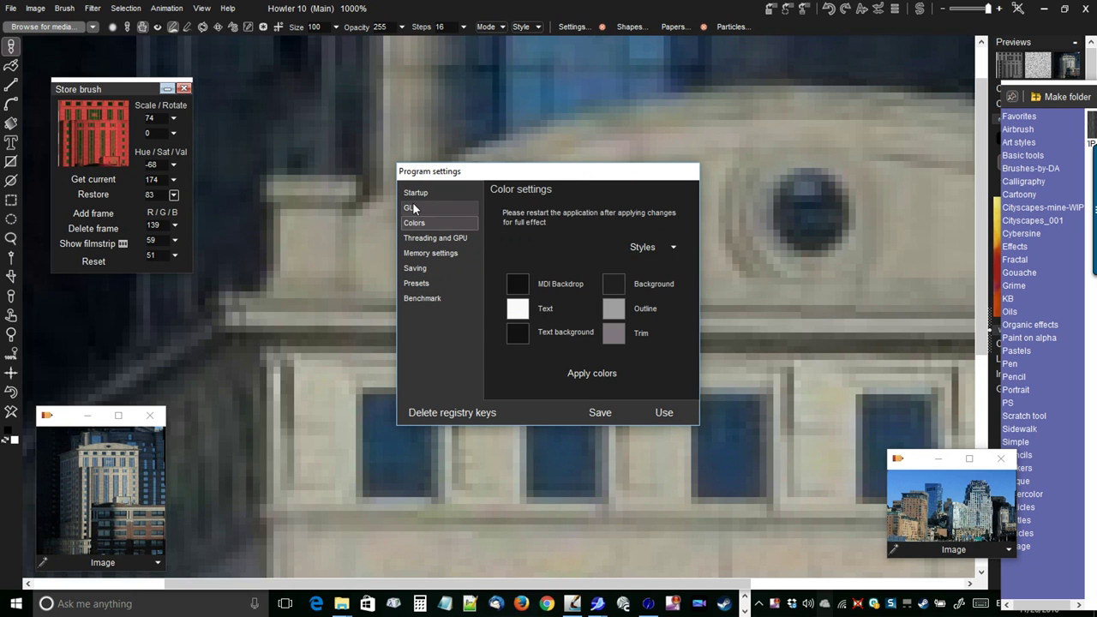
{"action": "left_click", "coordinate": [410, 208]}
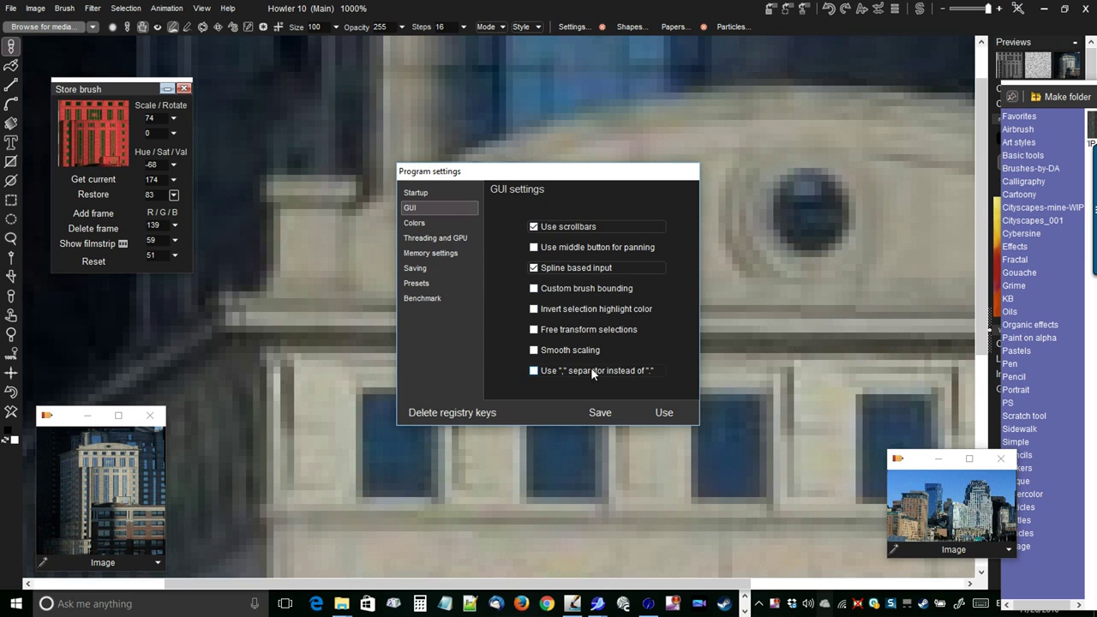
{"action": "left_click", "coordinate": [532, 352]}
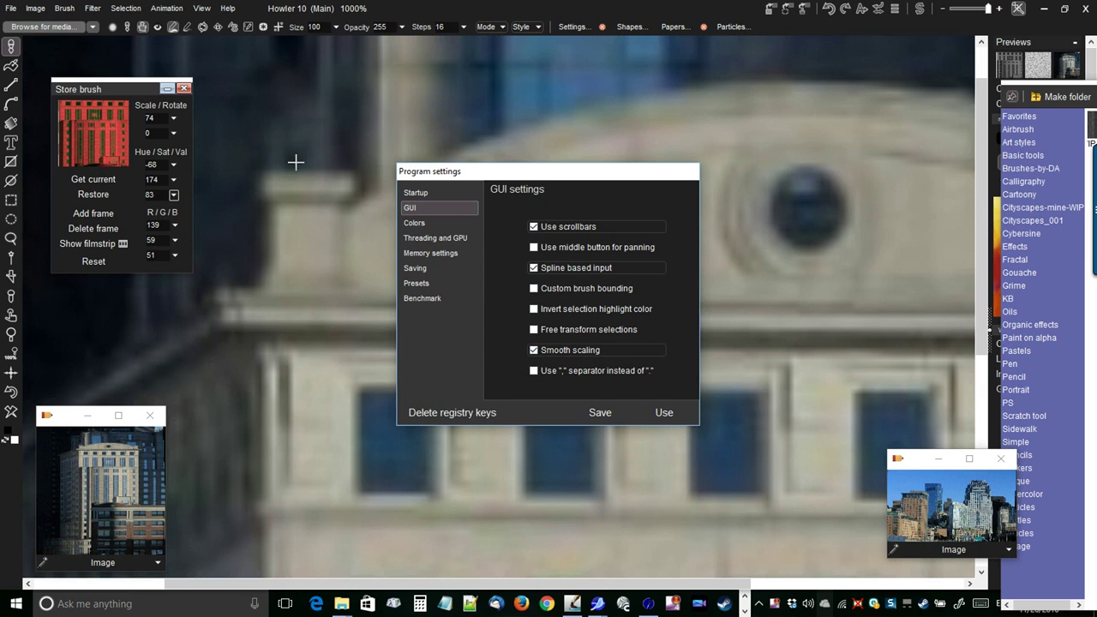
Move the settings dialog aside, compare the cornice with smooth scaling off and on, and apply the settings with it turned off.
{"action": "left_click_drag", "start_coordinate": [435, 181], "coordinate": [540, 222]}
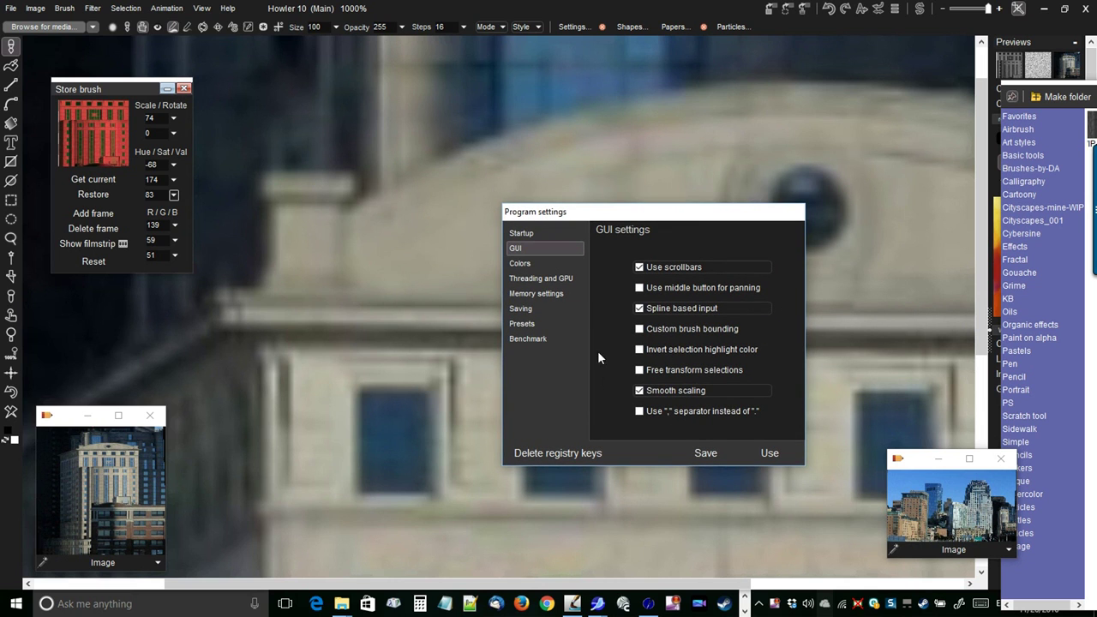
{"action": "left_click", "coordinate": [640, 391]}
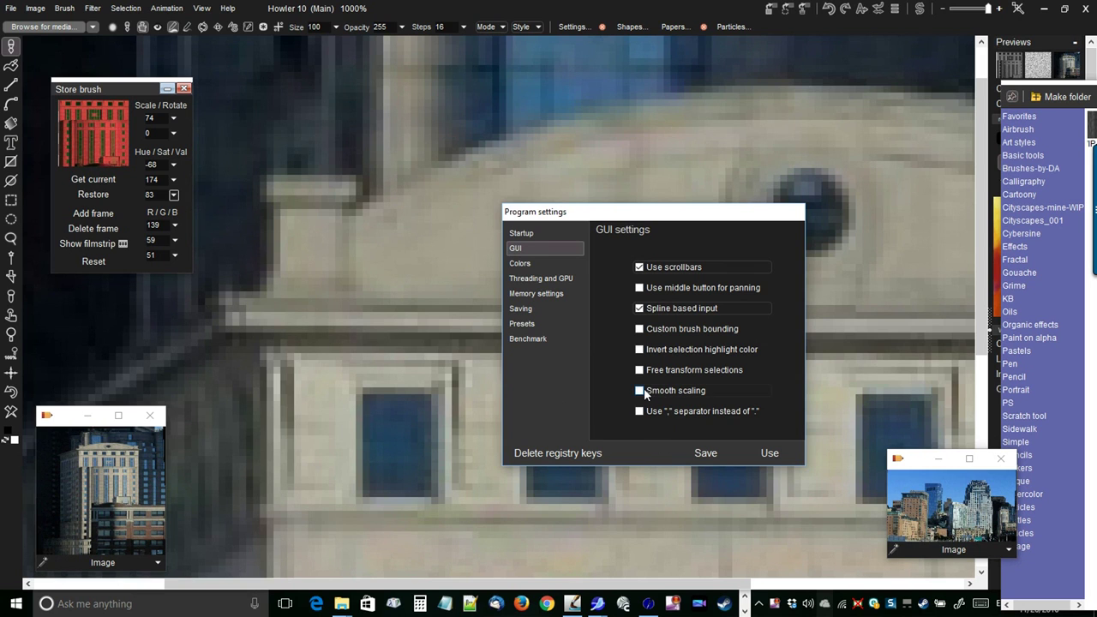
{"action": "left_click", "coordinate": [641, 391]}
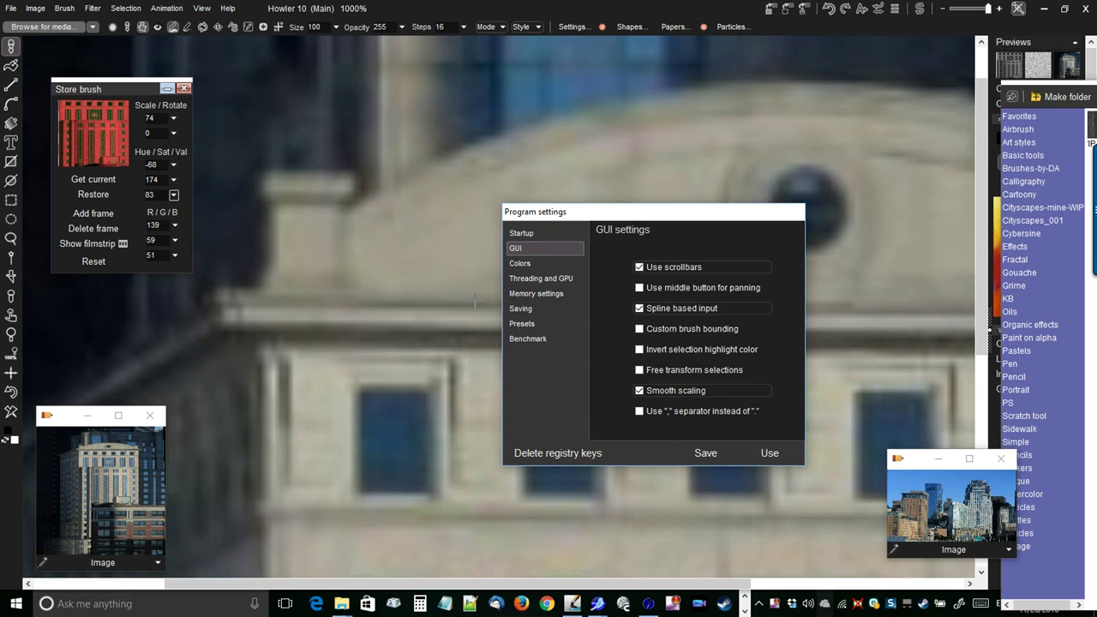
{"action": "left_click", "coordinate": [657, 392]}
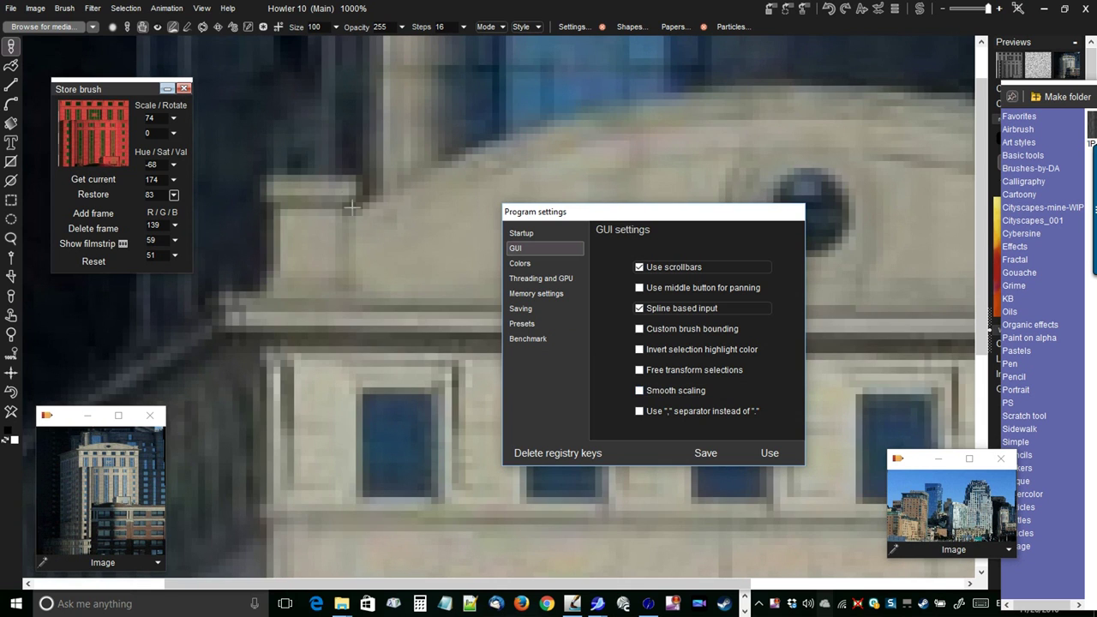
{"action": "left_click", "coordinate": [777, 450]}
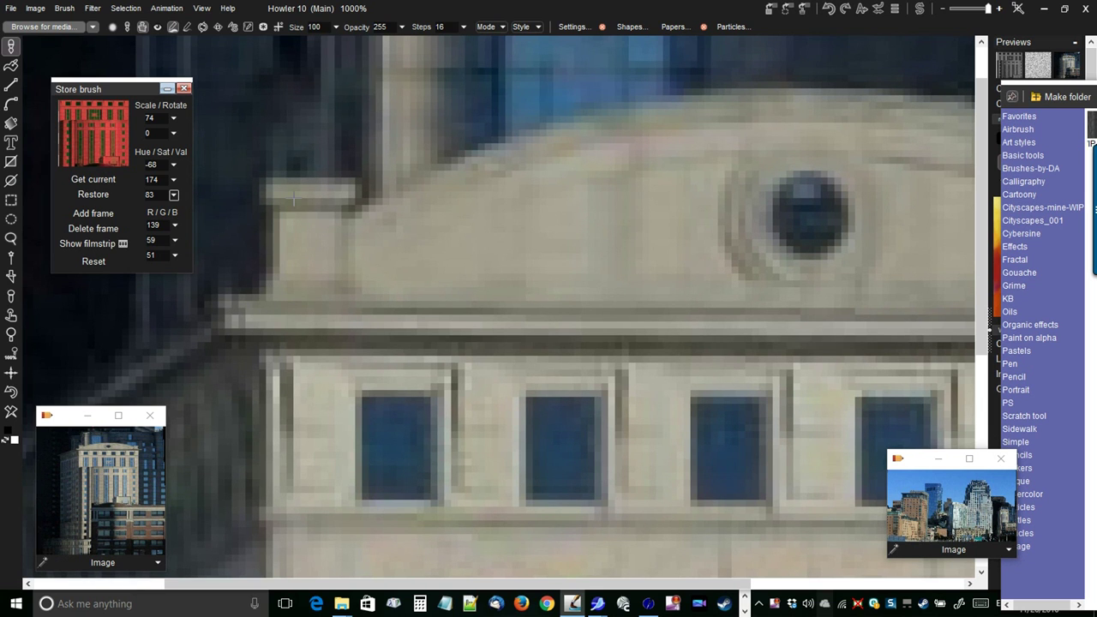
Make a rectangular selection across the tower's front from just below the cornice down through most of the tall upper windows.
{"action": "left_click_drag", "start_coordinate": [338, 197], "coordinate": [365, 198]}
{"action": "left_click_drag", "start_coordinate": [315, 166], "coordinate": [516, 326]}
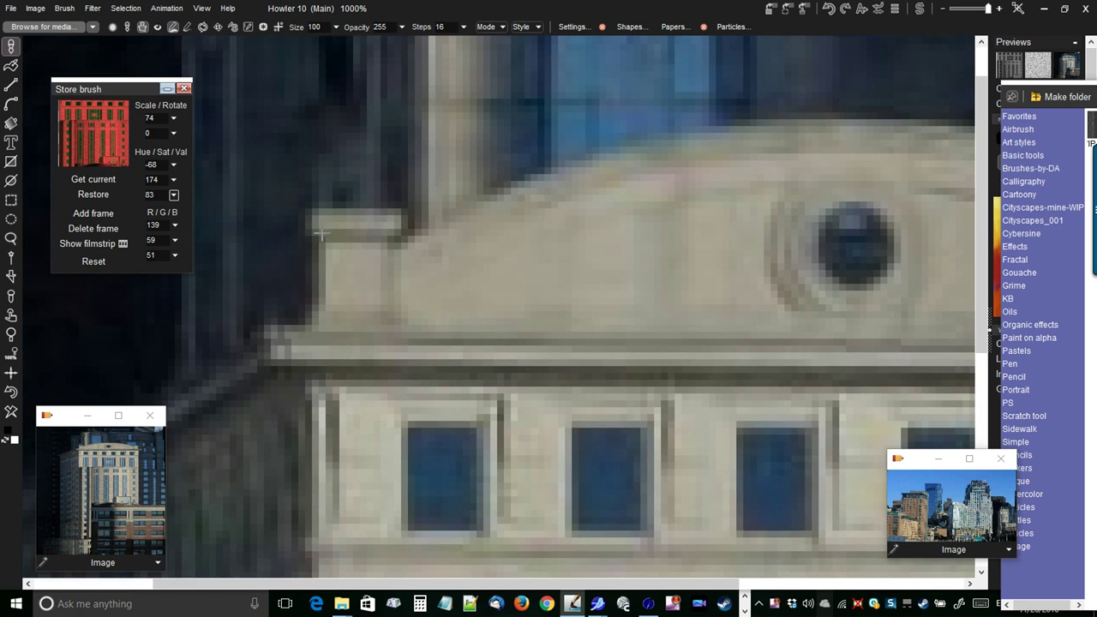
{"action": "scroll", "coordinate": [354, 306], "scroll_direction": "down", "scroll_amount": 5}
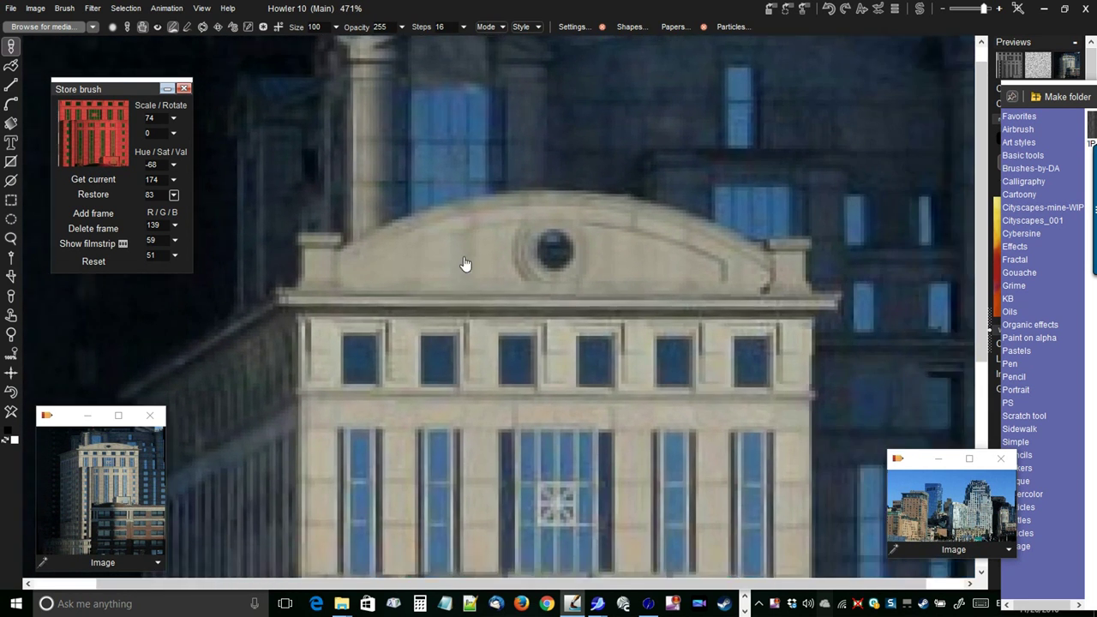
{"action": "left_click_drag", "start_coordinate": [465, 263], "coordinate": [477, 232]}
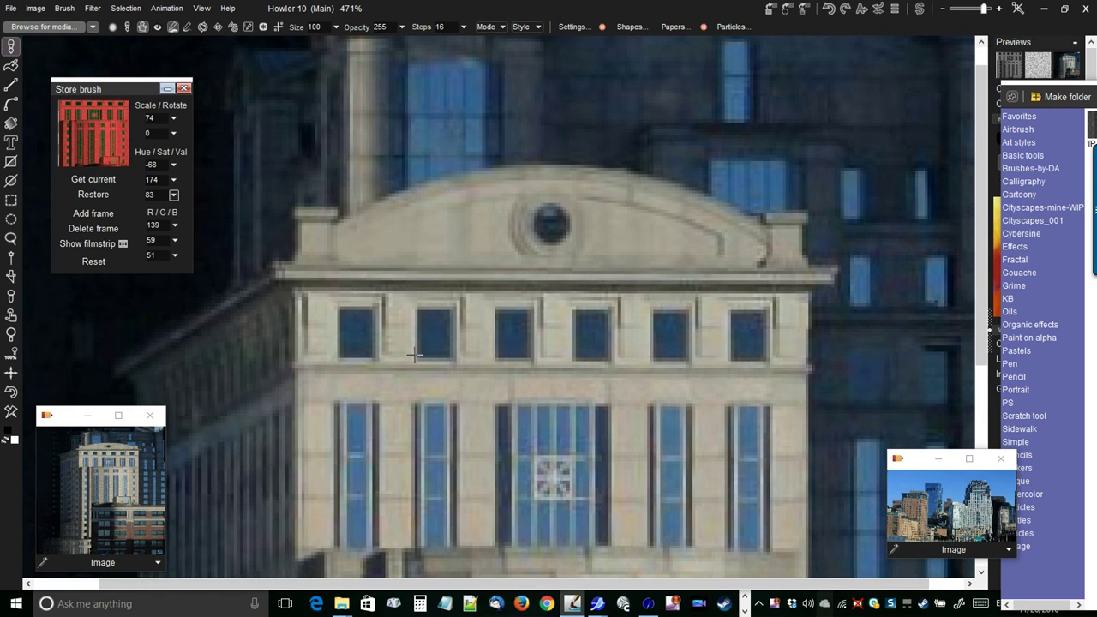
{"action": "left_click", "coordinate": [10, 201]}
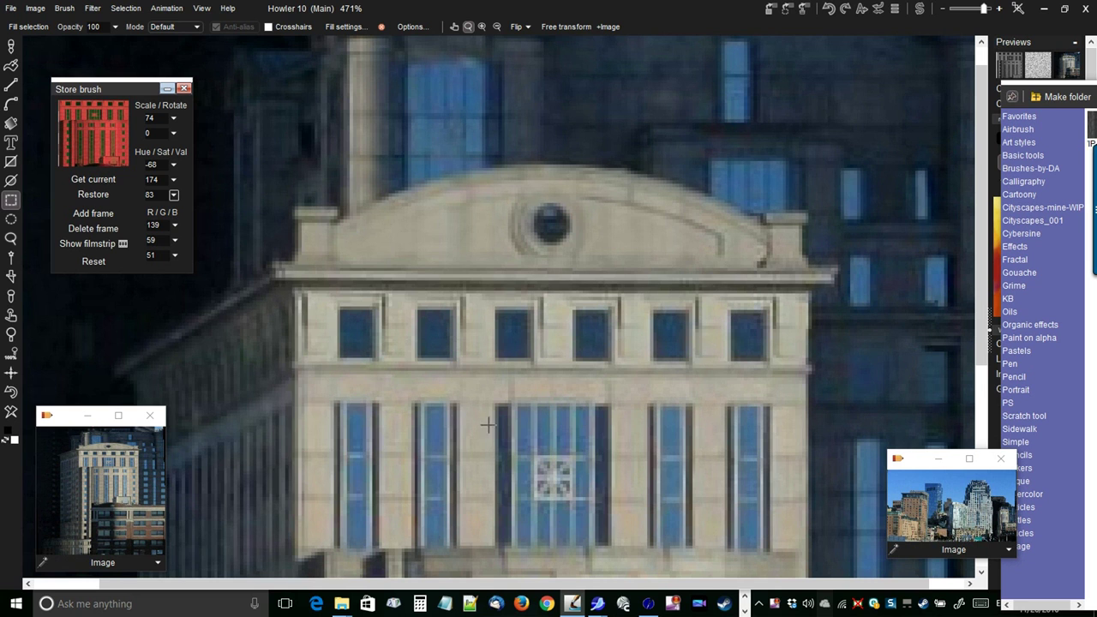
{"action": "left_click_drag", "start_coordinate": [802, 496], "coordinate": [807, 522]}
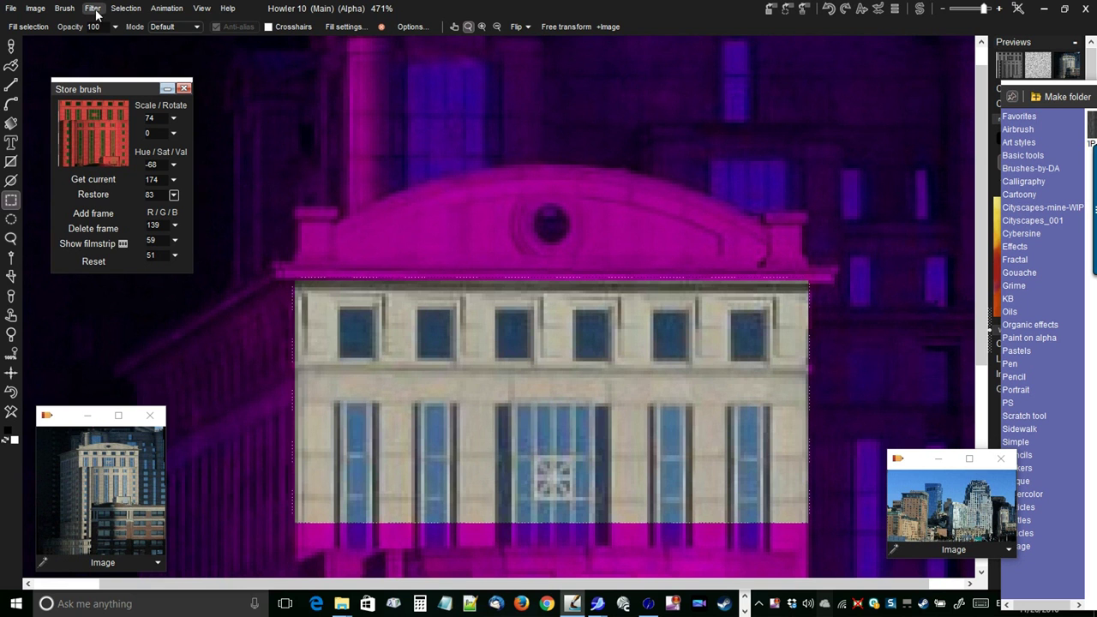
Turn the selection's colour overlay off and back on to compare the facade with and without it.
{"action": "left_click", "coordinate": [125, 9]}
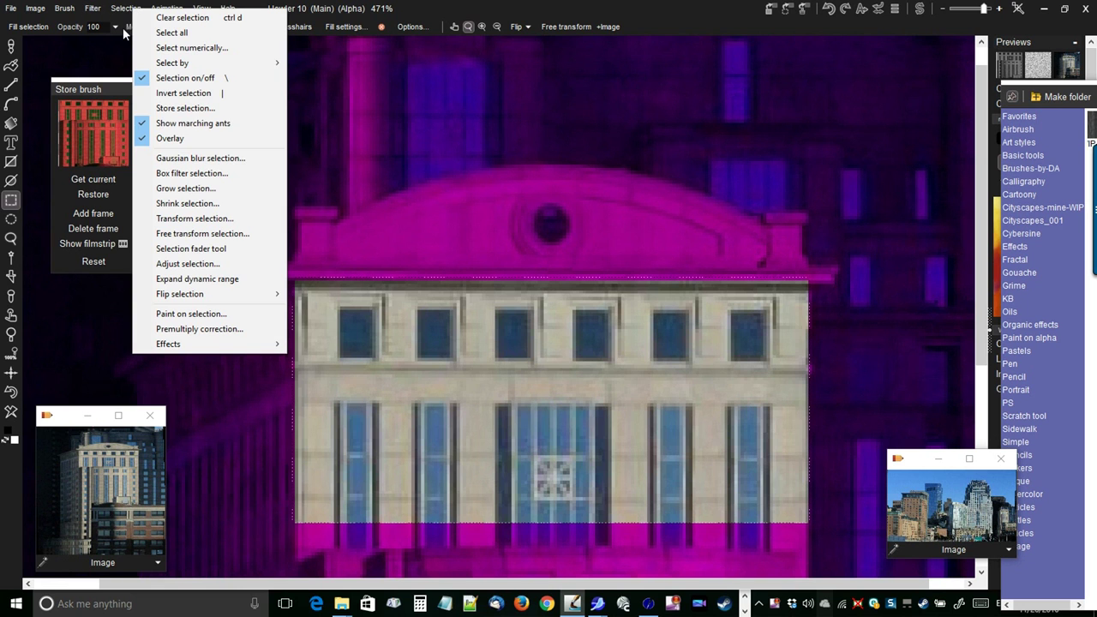
{"action": "left_click", "coordinate": [169, 140]}
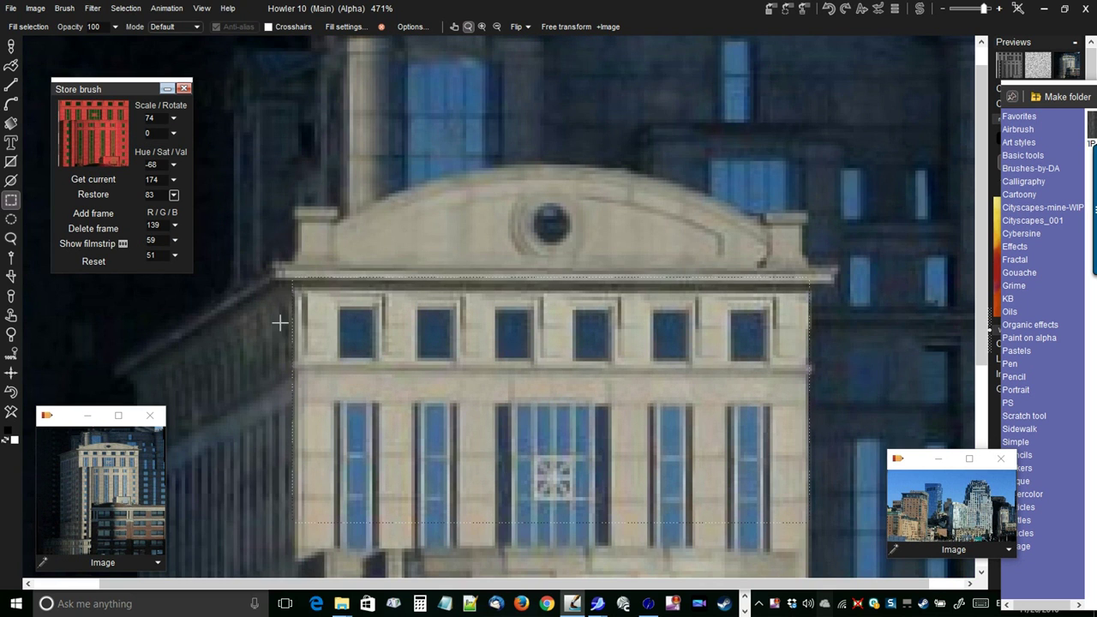
{"action": "left_click", "coordinate": [125, 9]}
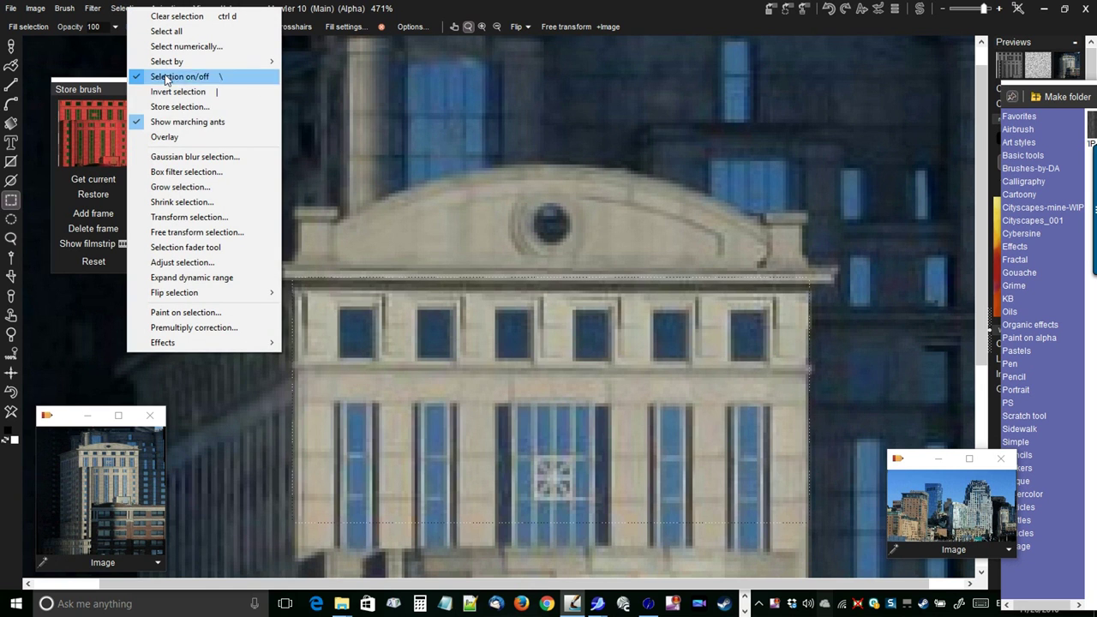
{"action": "left_click", "coordinate": [165, 139]}
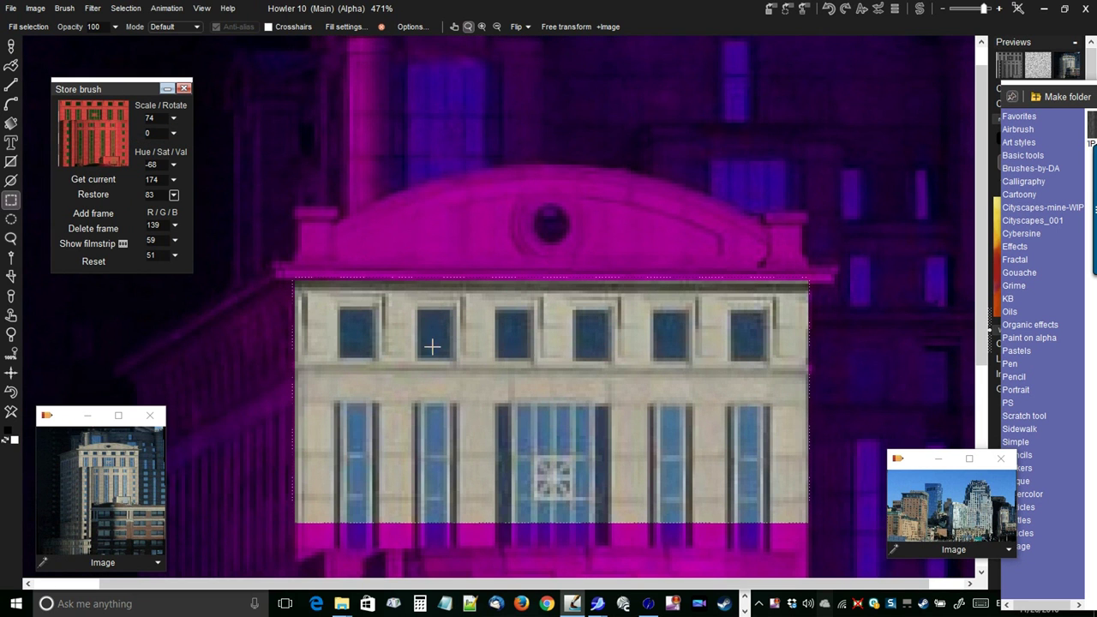
Try a small rectangular selection around the block at the left end of the roof pediment, and undo it.
{"action": "scroll", "coordinate": [354, 360], "scroll_direction": "up", "scroll_amount": 3}
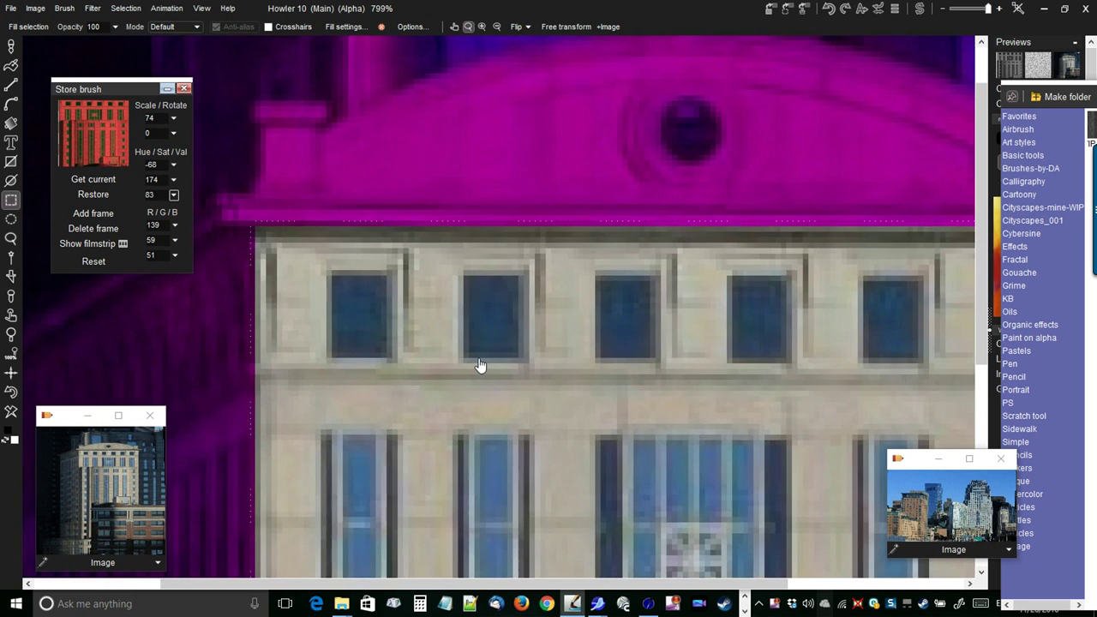
{"action": "left_click_drag", "start_coordinate": [316, 264], "coordinate": [576, 309]}
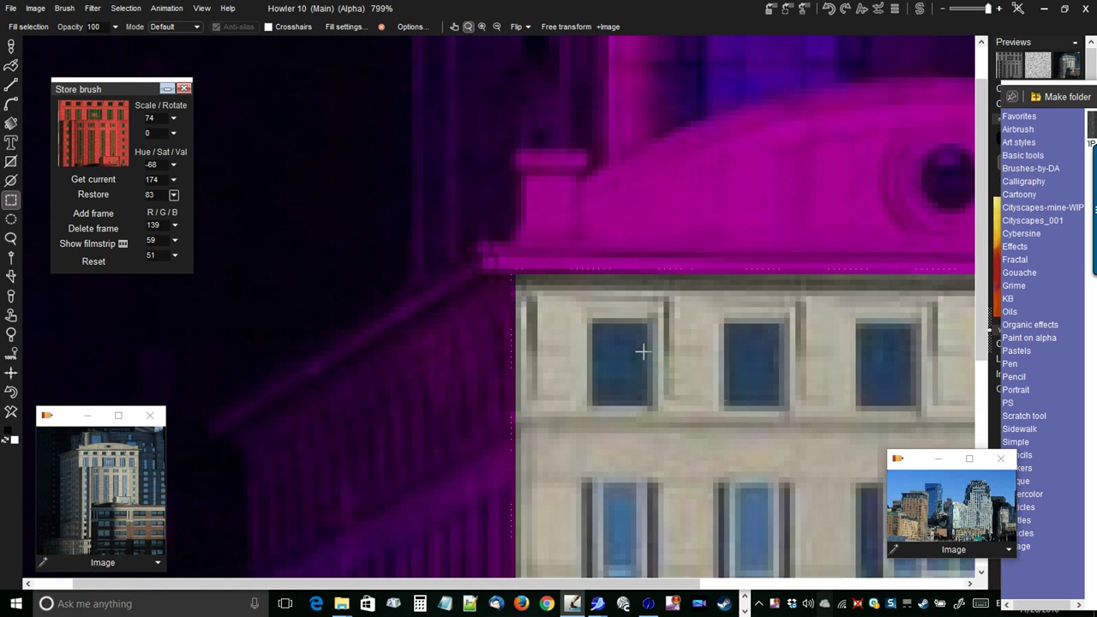
{"action": "left_click_drag", "start_coordinate": [725, 372], "coordinate": [615, 463]}
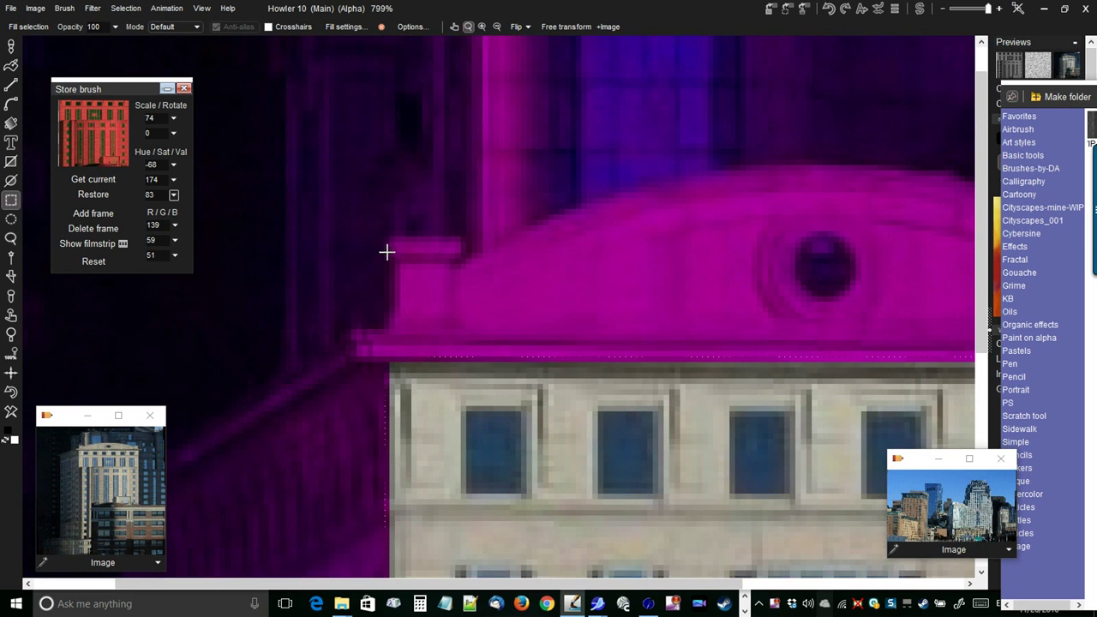
{"action": "left_click_drag", "start_coordinate": [392, 260], "coordinate": [460, 372]}
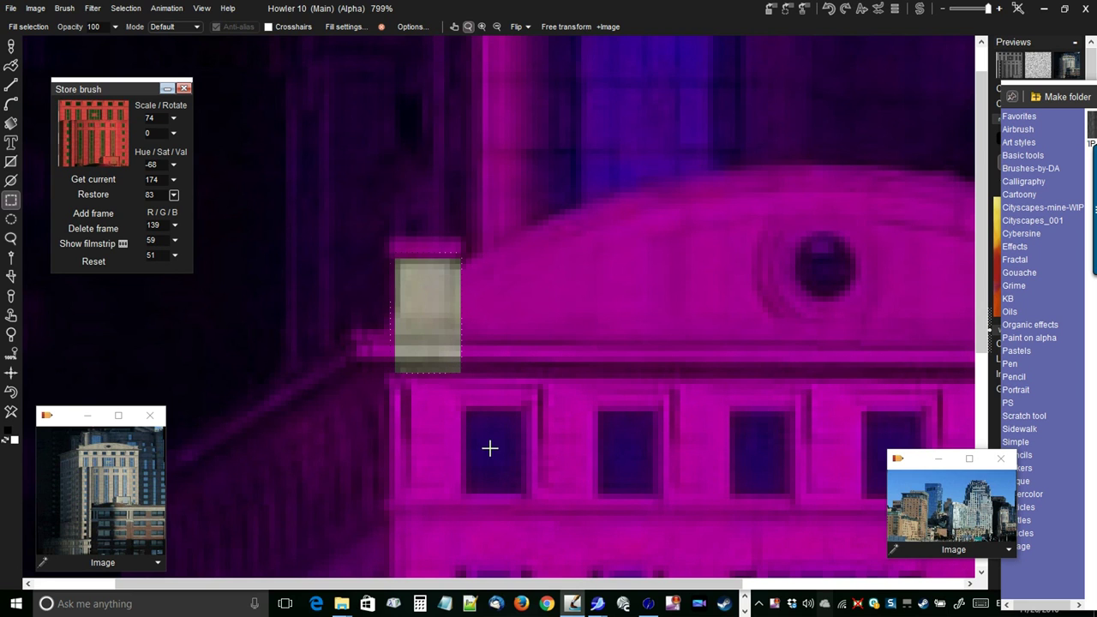
{"action": "left_click", "coordinate": [12, 393]}
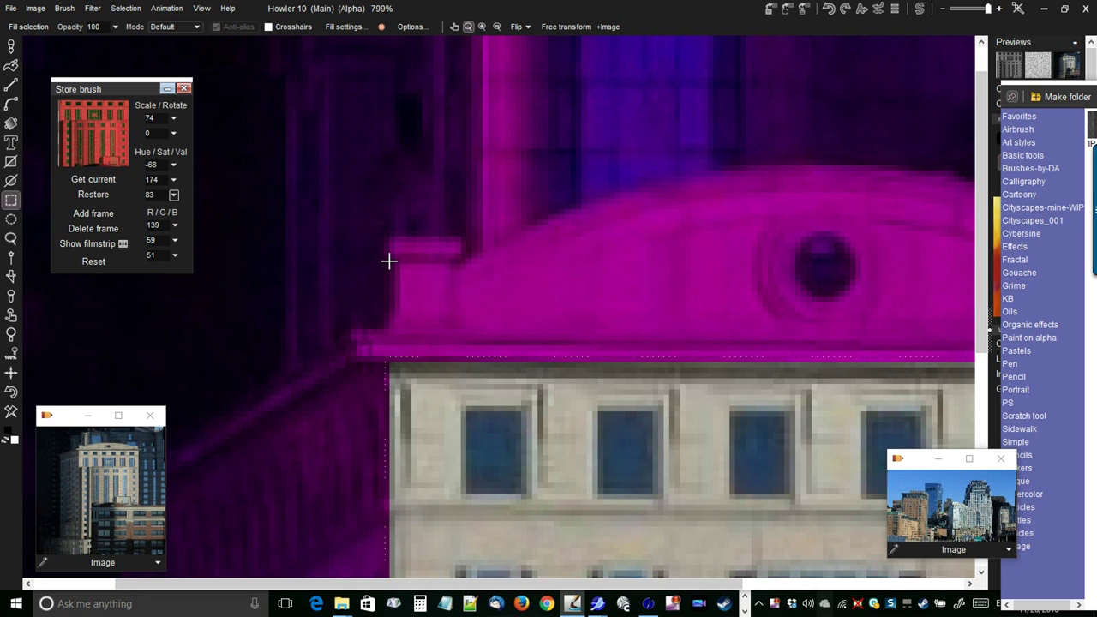
Add the block at the pediment's left end, its cap and the projecting left end of the cornice to the selection.
{"action": "left_click_drag", "start_coordinate": [389, 260], "coordinate": [451, 392]}
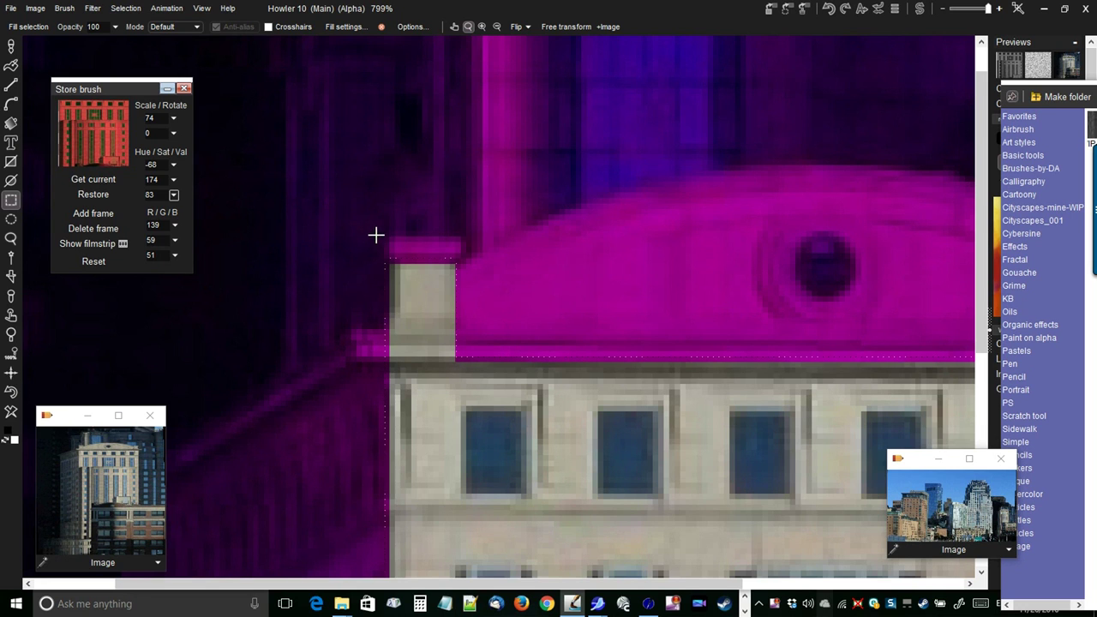
{"action": "left_click_drag", "start_coordinate": [377, 235], "coordinate": [455, 396]}
{"action": "left_click_drag", "start_coordinate": [341, 330], "coordinate": [431, 343]}
{"action": "left_click_drag", "start_coordinate": [348, 365], "coordinate": [316, 370]}
{"action": "left_click_drag", "start_coordinate": [277, 257], "coordinate": [483, 382]}
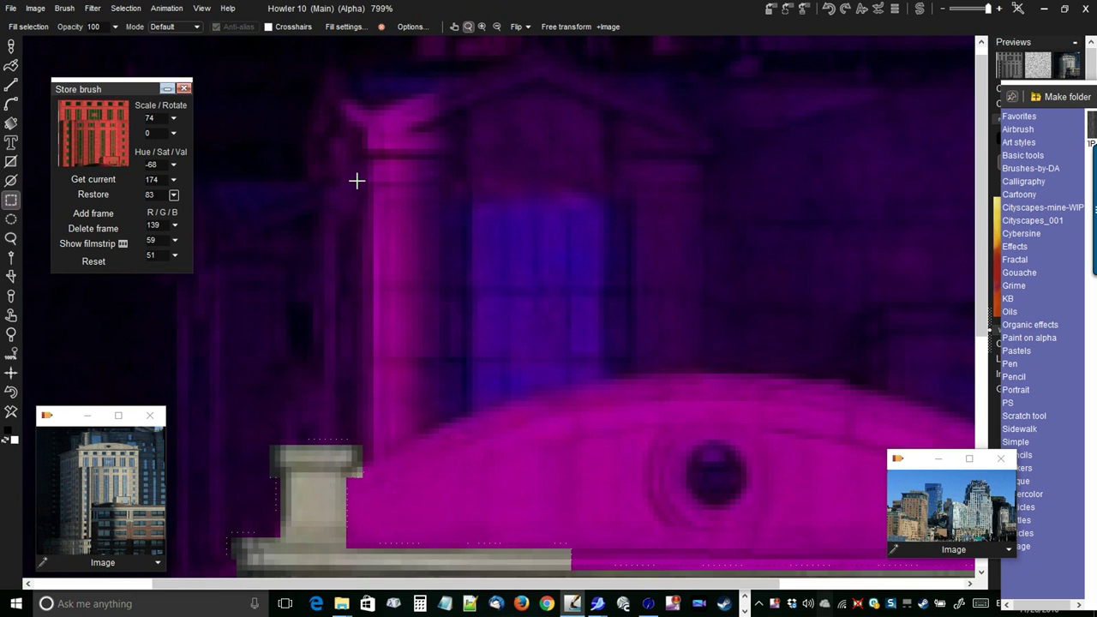
Add the tall column behind the pediment's left end to the selection, including its capital and the ornament above.
{"action": "left_click_drag", "start_coordinate": [353, 281], "coordinate": [436, 521]}
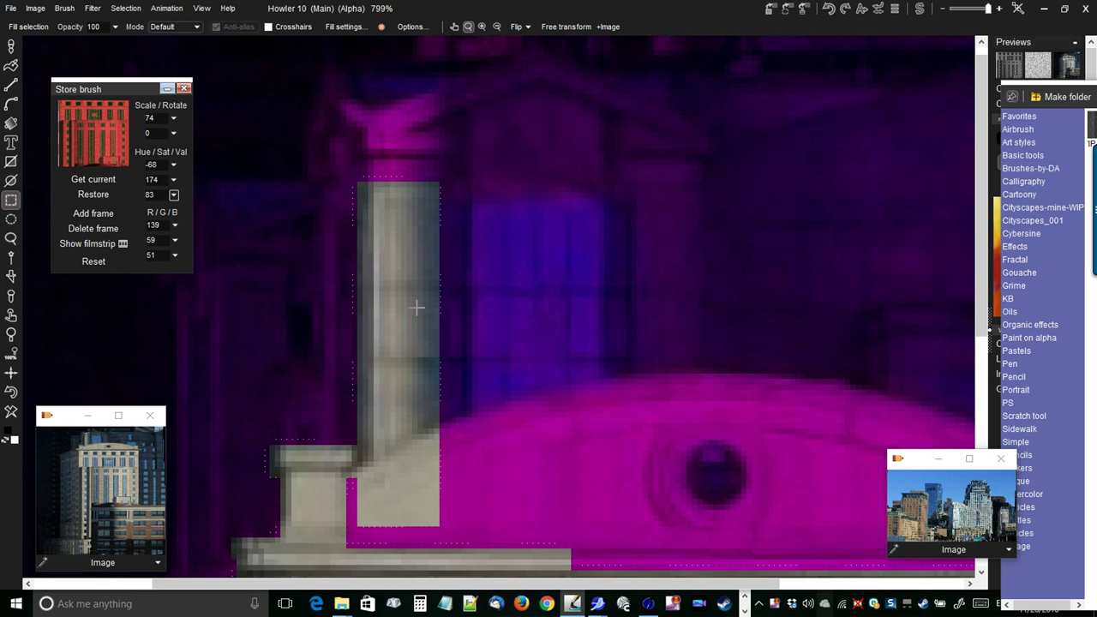
{"action": "left_click_drag", "start_coordinate": [363, 157], "coordinate": [428, 182]}
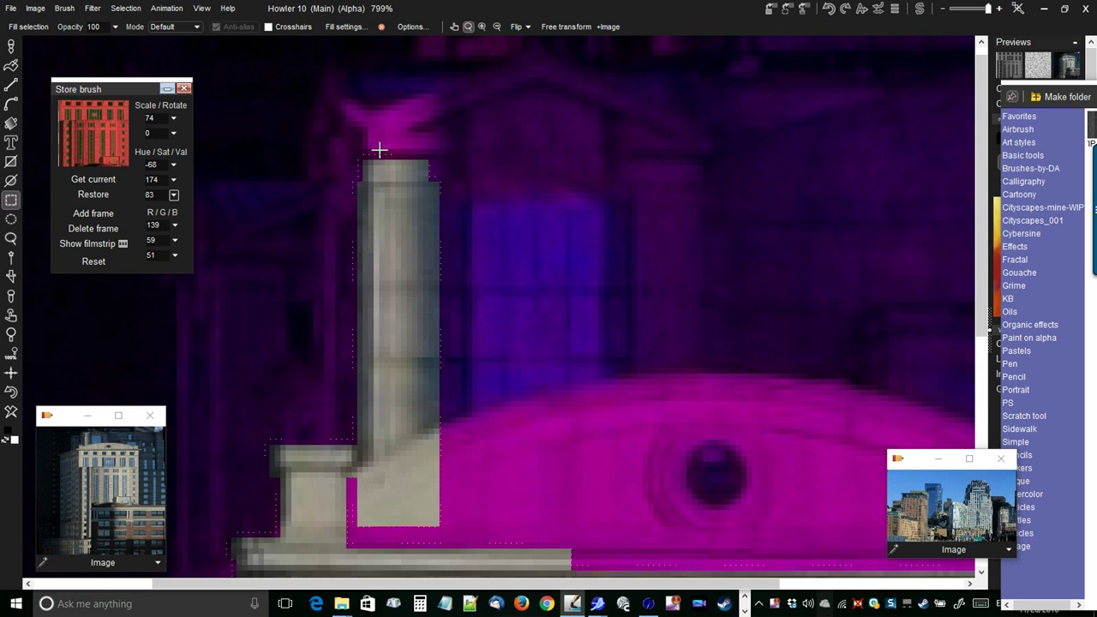
{"action": "left_click_drag", "start_coordinate": [360, 132], "coordinate": [451, 157]}
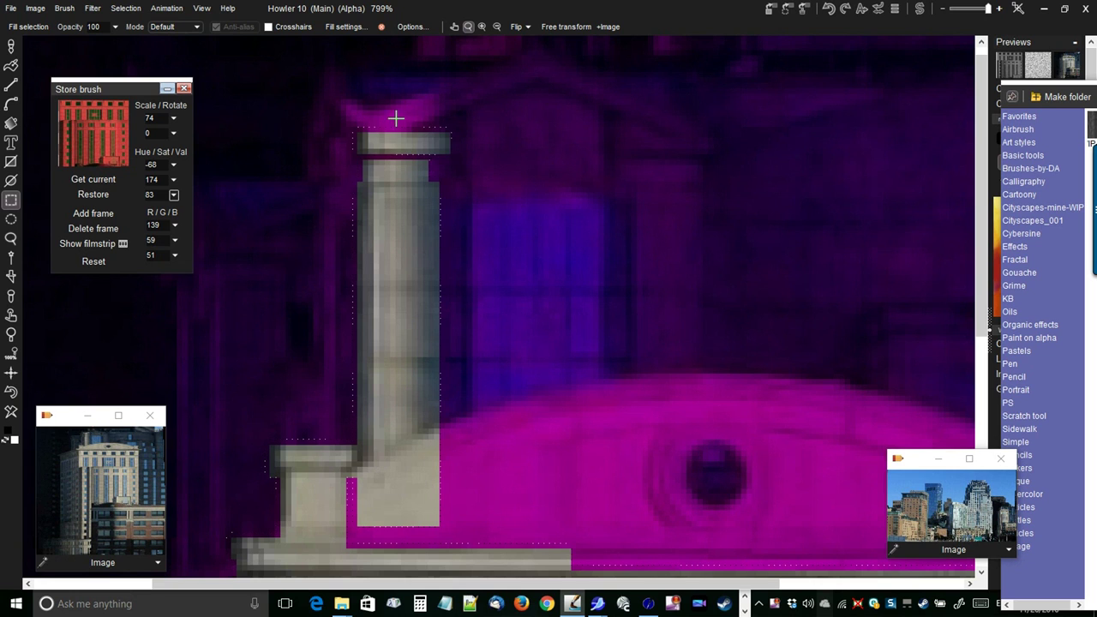
{"action": "left_click_drag", "start_coordinate": [372, 108], "coordinate": [433, 128]}
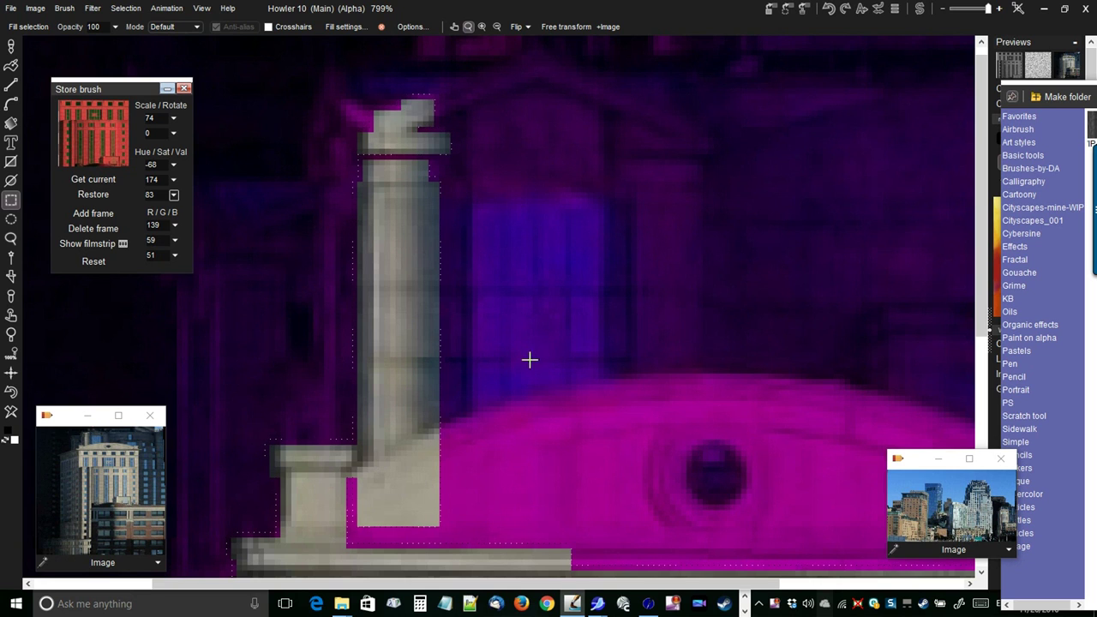
{"action": "left_click_drag", "start_coordinate": [529, 360], "coordinate": [446, 231]}
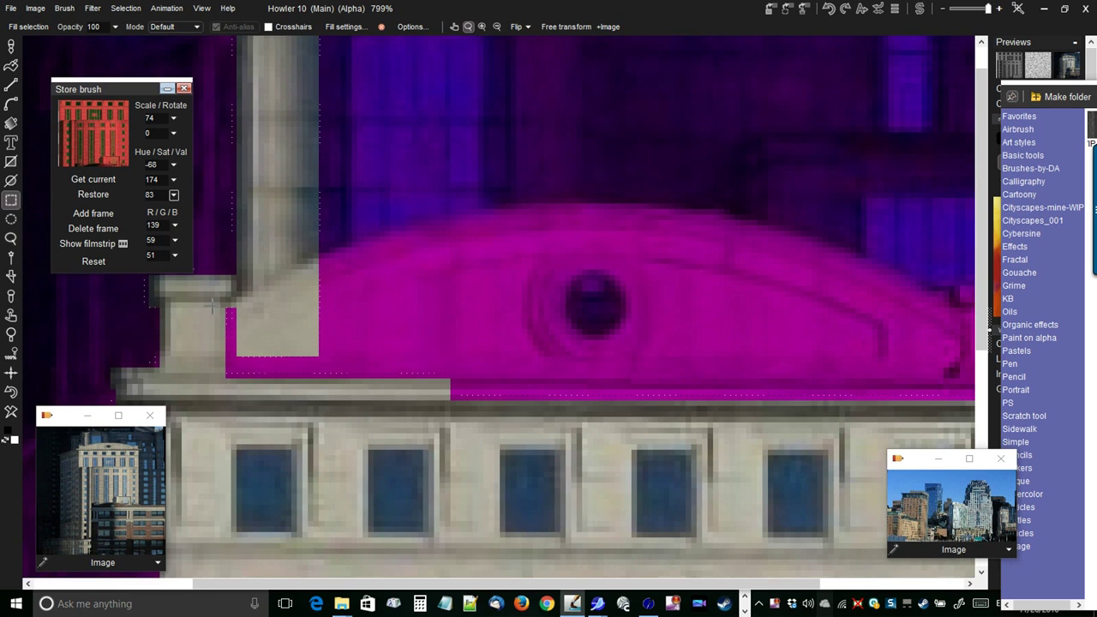
Try adding large rectangular areas across the lower pediment to the selection, and undo them.
{"action": "left_click_drag", "start_coordinate": [370, 342], "coordinate": [513, 427]}
{"action": "left_click_drag", "start_coordinate": [463, 282], "coordinate": [725, 442]}
{"action": "left_click_drag", "start_coordinate": [696, 283], "coordinate": [844, 403]}
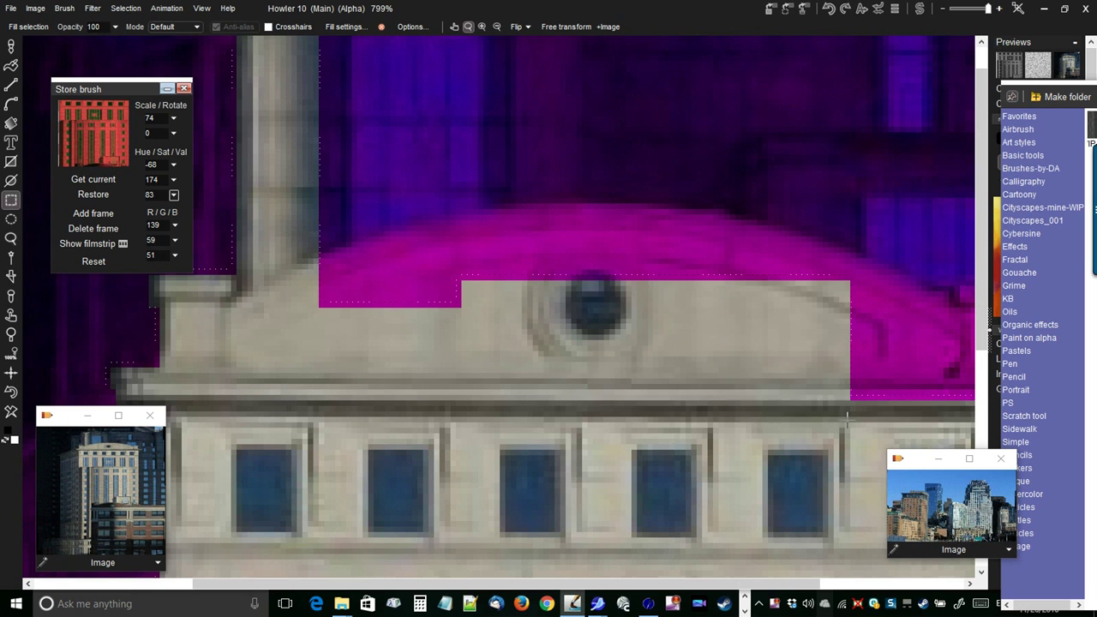
{"action": "left_click_drag", "start_coordinate": [518, 300], "coordinate": [483, 360]}
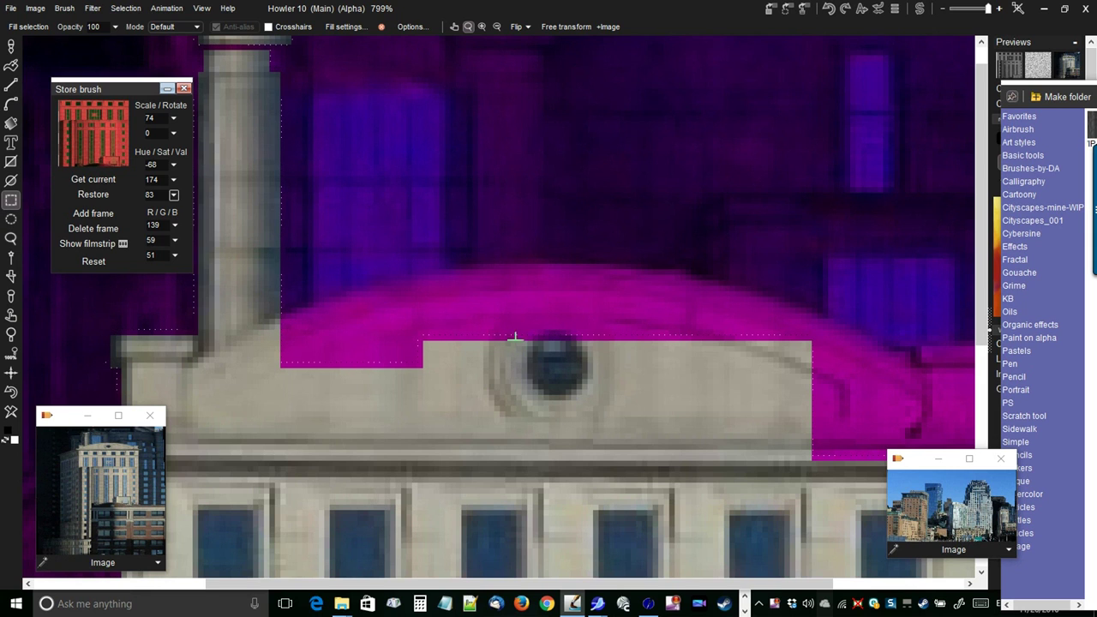
{"action": "left_click", "coordinate": [11, 391]}
{"action": "left_click", "coordinate": [11, 392]}
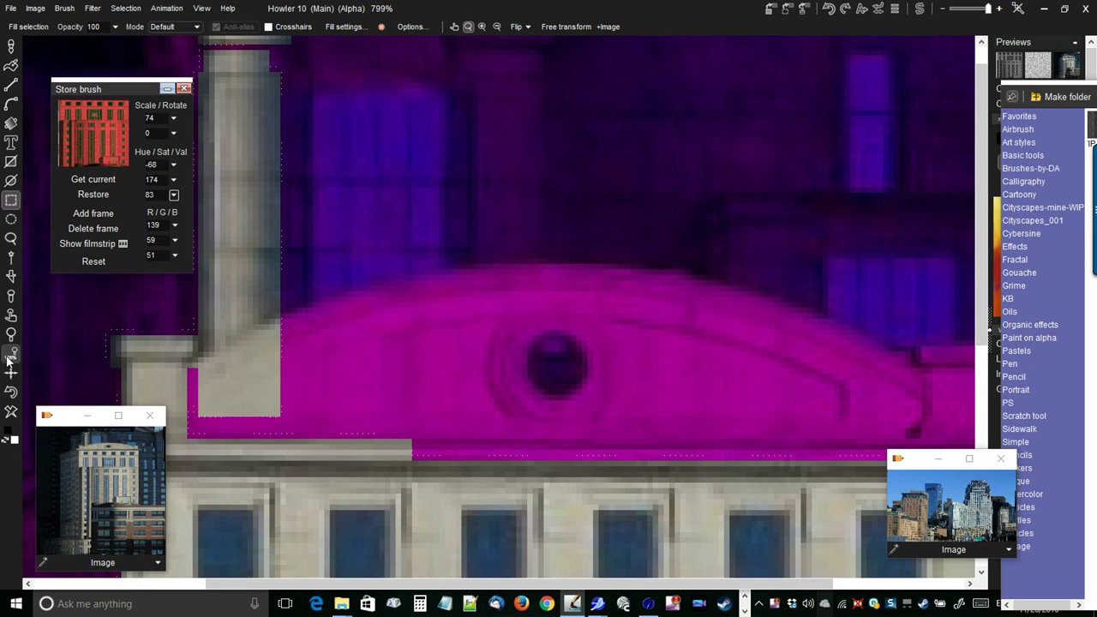
Add an elliptical area around the pediment's round window to the selection.
{"action": "left_click", "coordinate": [12, 219]}
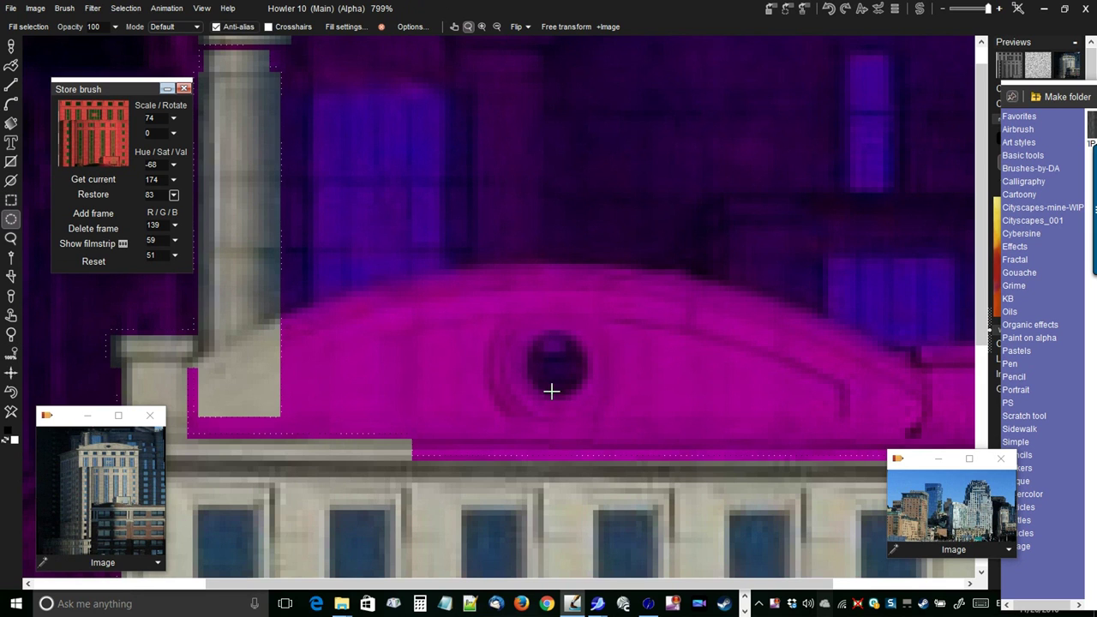
{"action": "left_click_drag", "start_coordinate": [555, 364], "coordinate": [625, 305]}
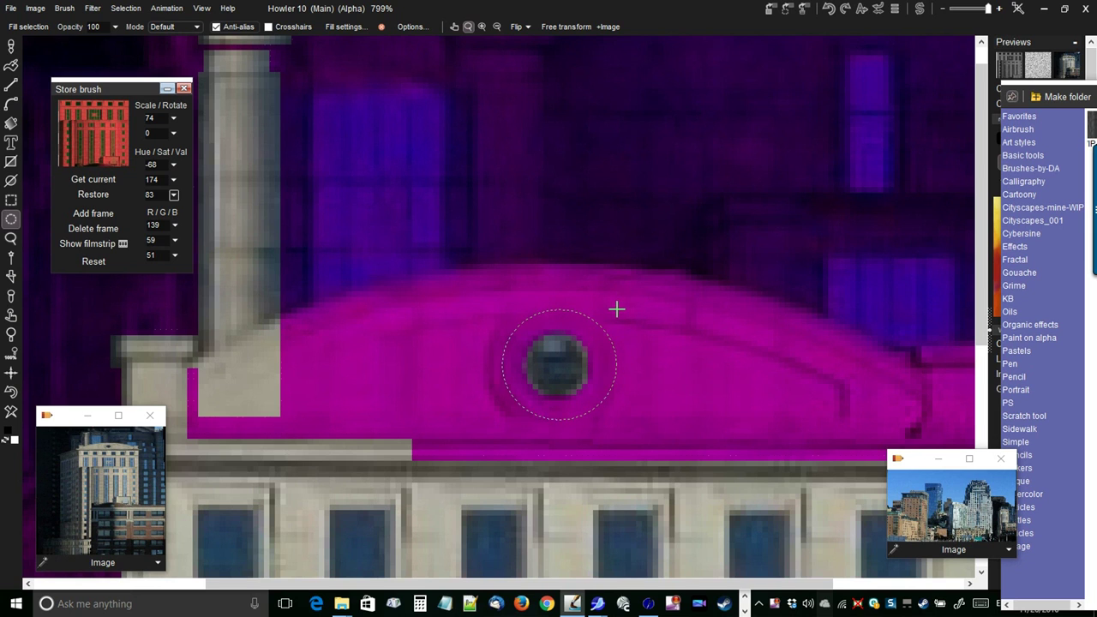
{"action": "key", "text": "Delete"}
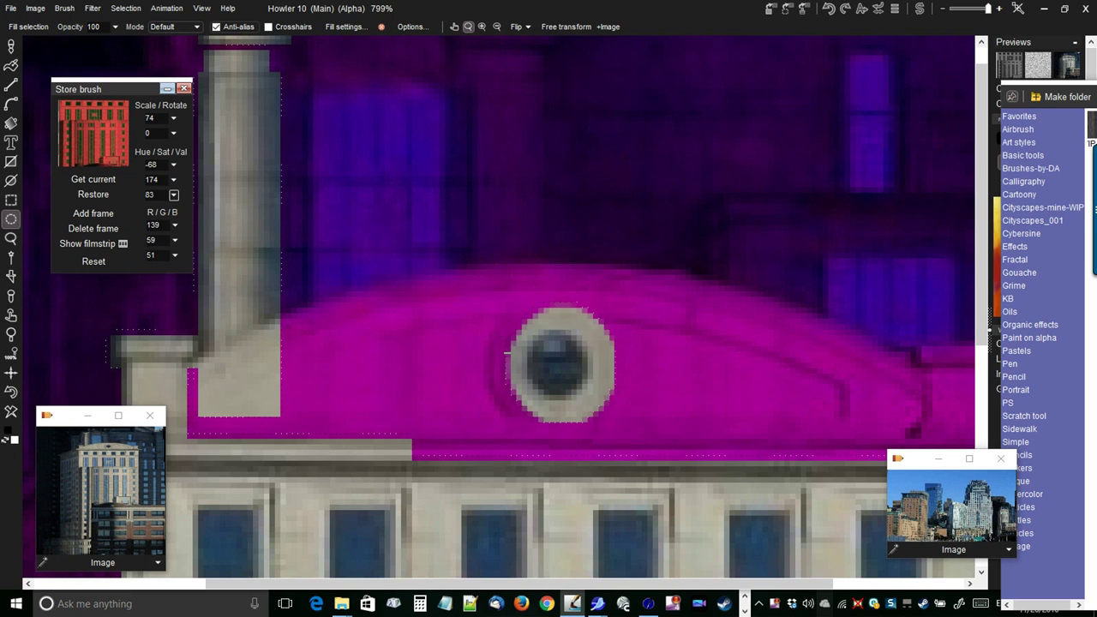
Add rectangular areas around the round window and over the pediment's lower left part to the selection, undoing any accidental replacement selection.
{"action": "left_click", "coordinate": [11, 200]}
{"action": "left_click_drag", "start_coordinate": [456, 305], "coordinate": [672, 471]}
{"action": "key", "text": "Delete"}
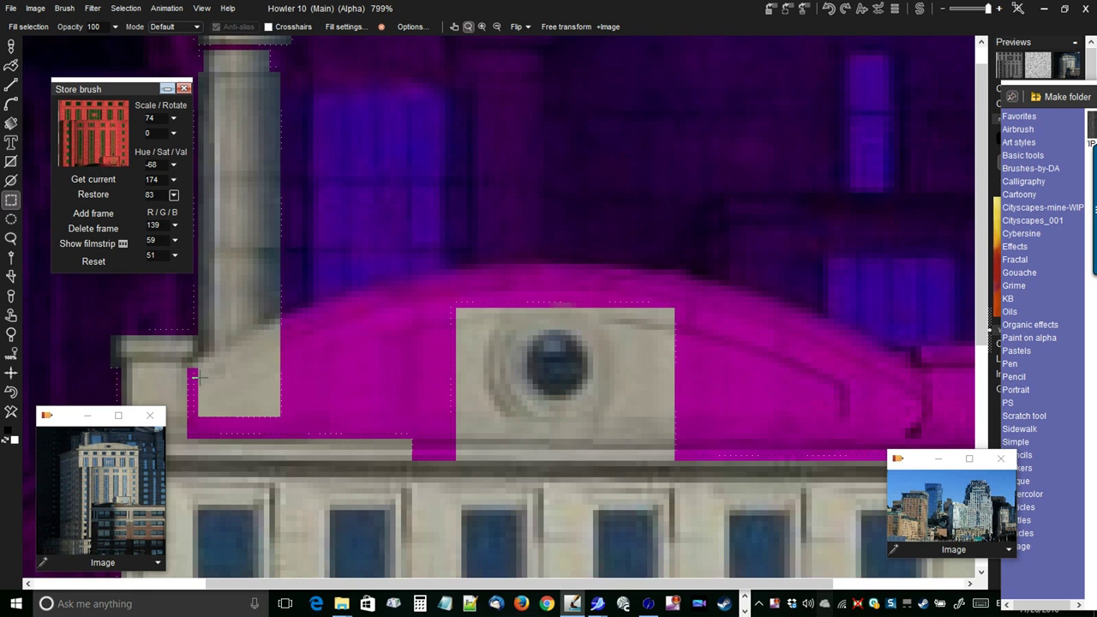
{"action": "left_click_drag", "start_coordinate": [169, 364], "coordinate": [573, 490]}
{"action": "key", "text": "Delete"}
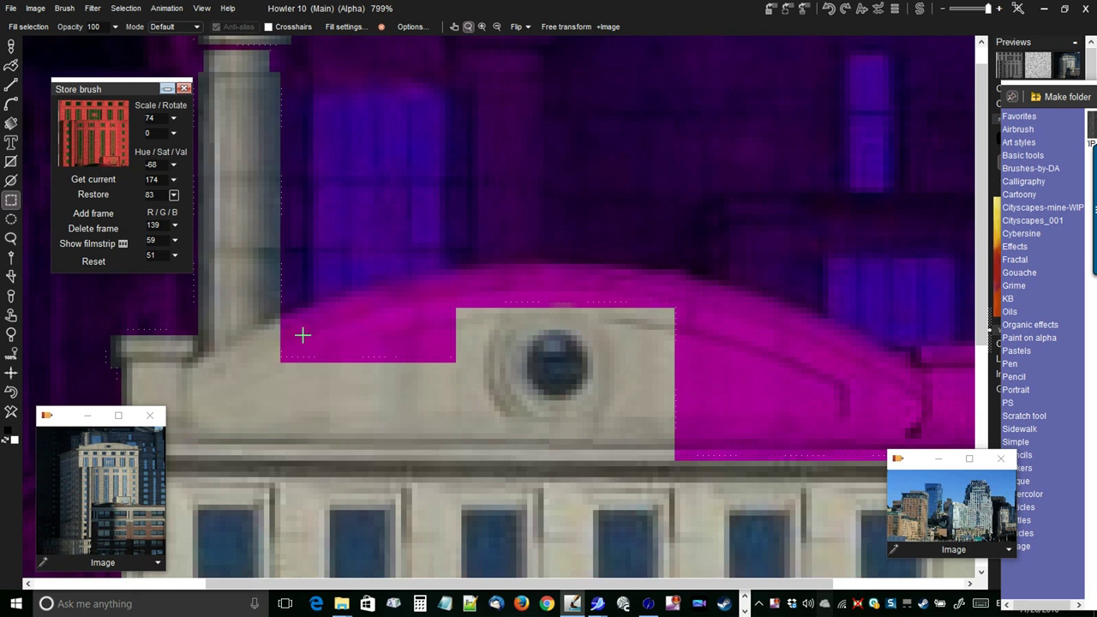
{"action": "left_click_drag", "start_coordinate": [478, 407], "coordinate": [482, 411]}
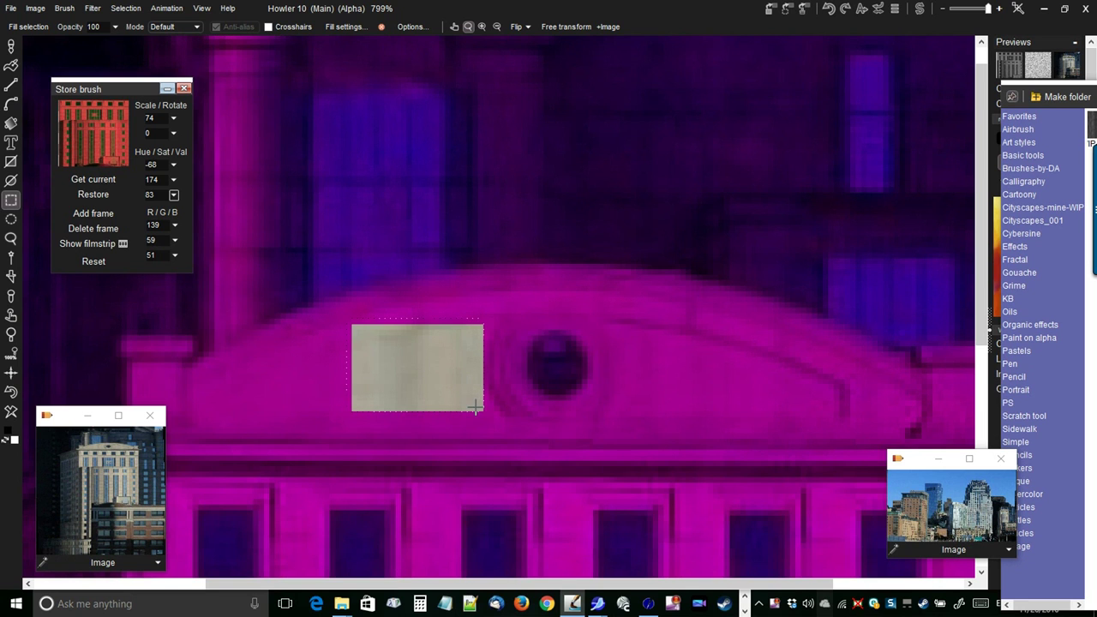
{"action": "left_click", "coordinate": [12, 392]}
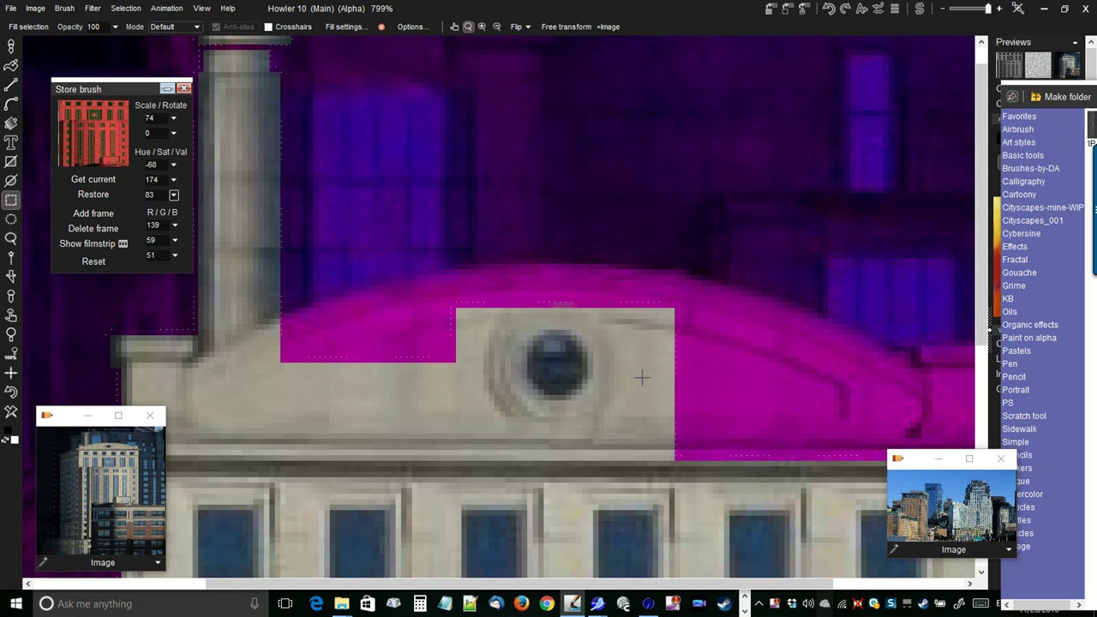
Add the block at the pediment's right end, its cap and the adjoining lower part of the pediment to the selection.
{"action": "left_click_drag", "start_coordinate": [654, 383], "coordinate": [324, 350]}
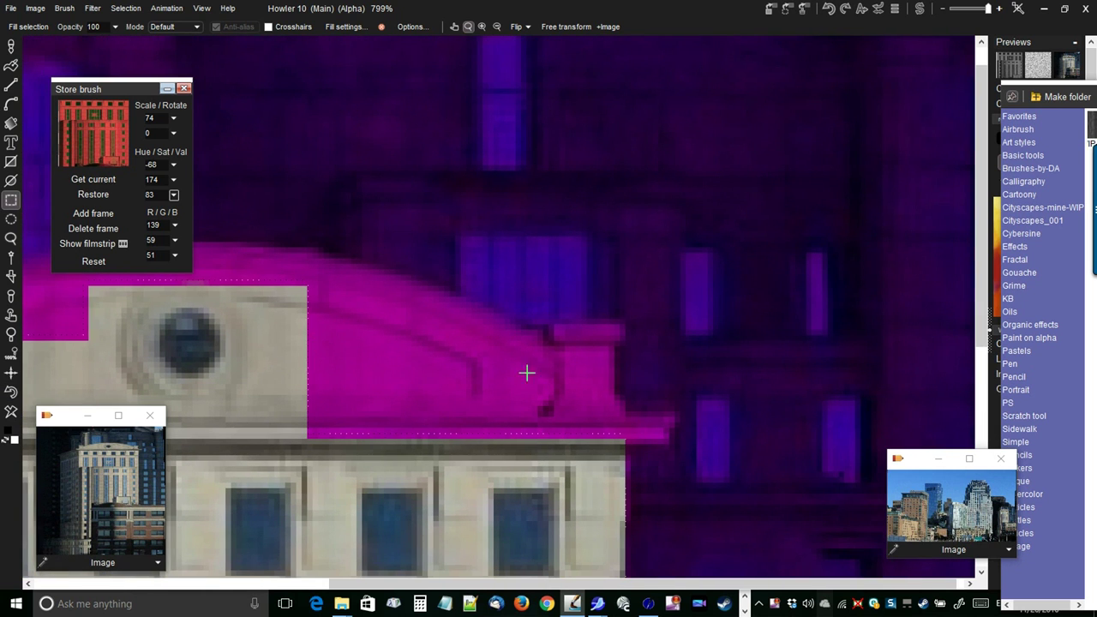
{"action": "left_click_drag", "start_coordinate": [544, 323], "coordinate": [630, 349]}
{"action": "left_click_drag", "start_coordinate": [550, 339], "coordinate": [621, 462]}
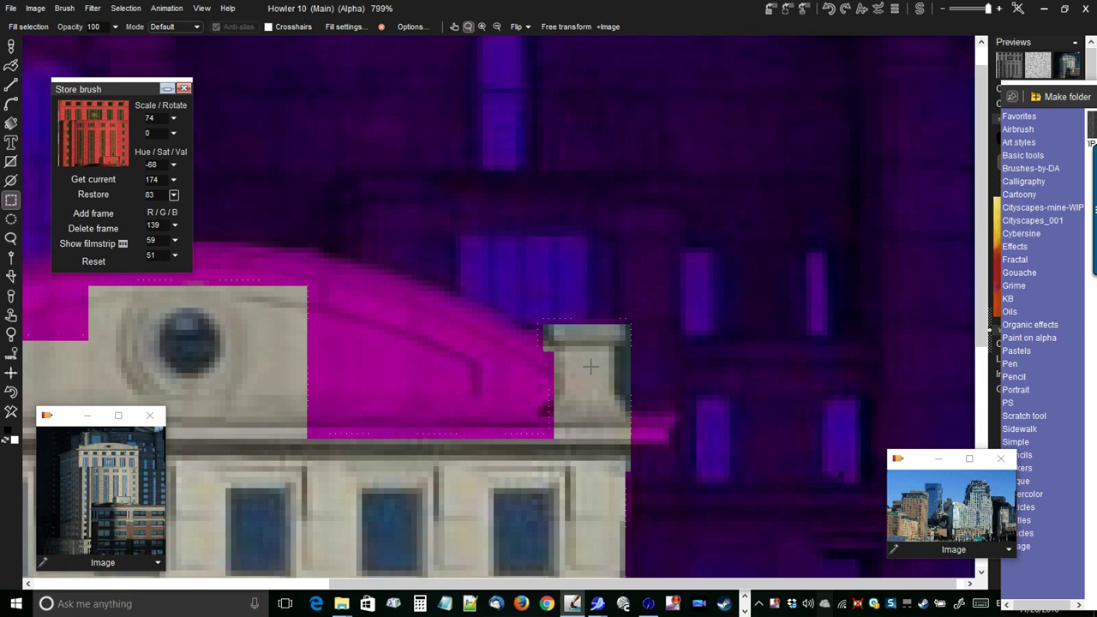
{"action": "scroll", "coordinate": [575, 379], "scroll_direction": "up", "scroll_amount": 2}
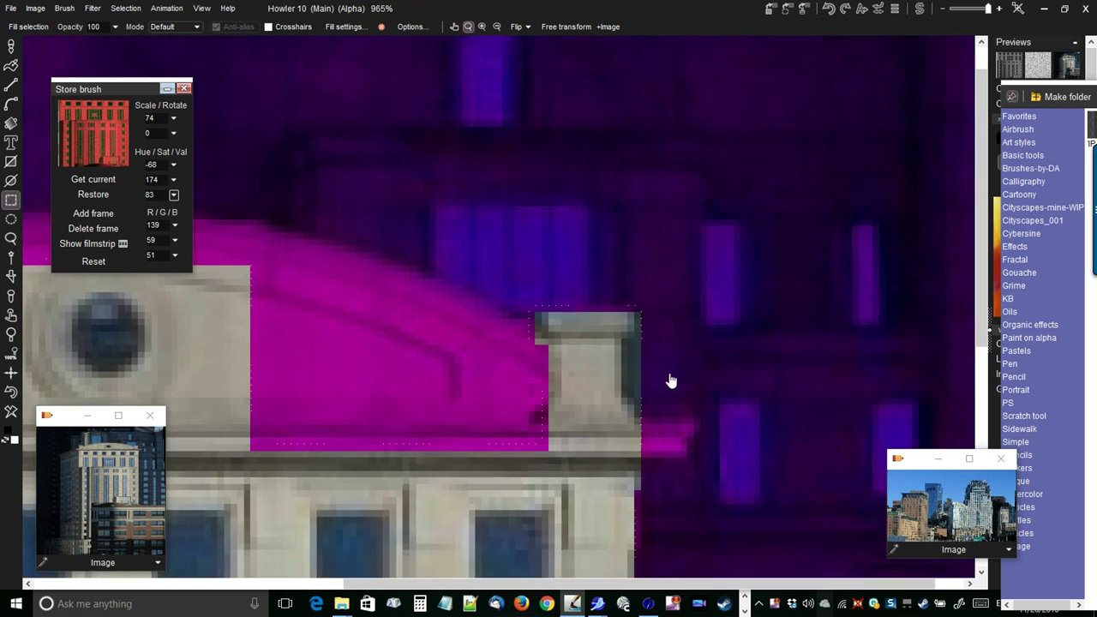
{"action": "left_click_drag", "start_coordinate": [600, 389], "coordinate": [572, 367]}
{"action": "left_click_drag", "start_coordinate": [367, 367], "coordinate": [559, 462]}
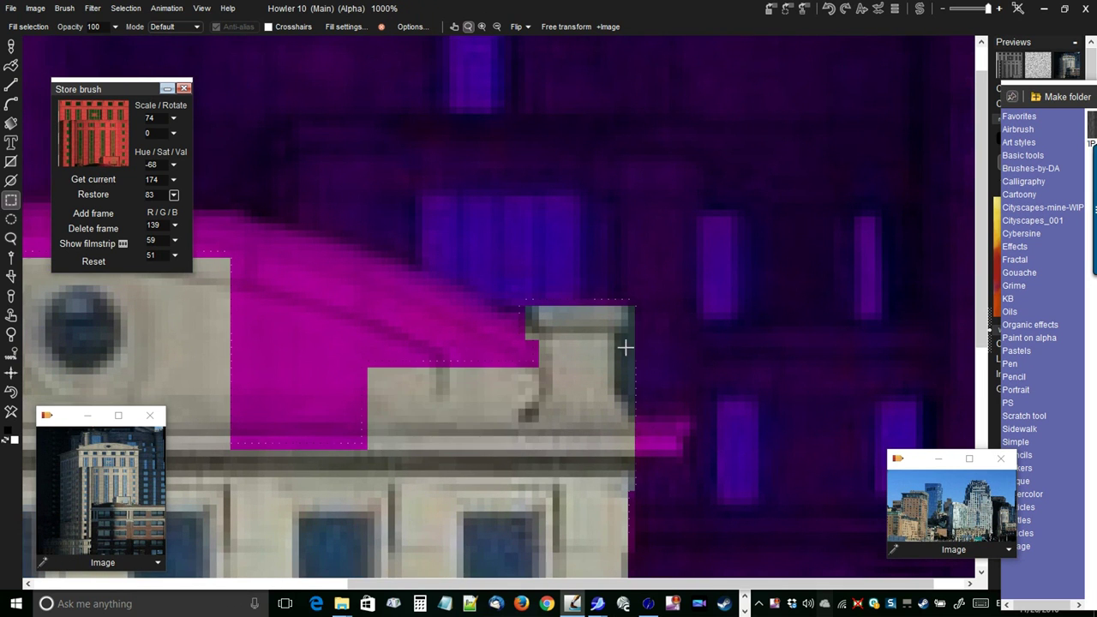
Trim the selection along the outer edge of the right block's shaft and cap, and add the cornice's projecting right end.
{"action": "left_click_drag", "start_coordinate": [649, 304], "coordinate": [630, 478]}
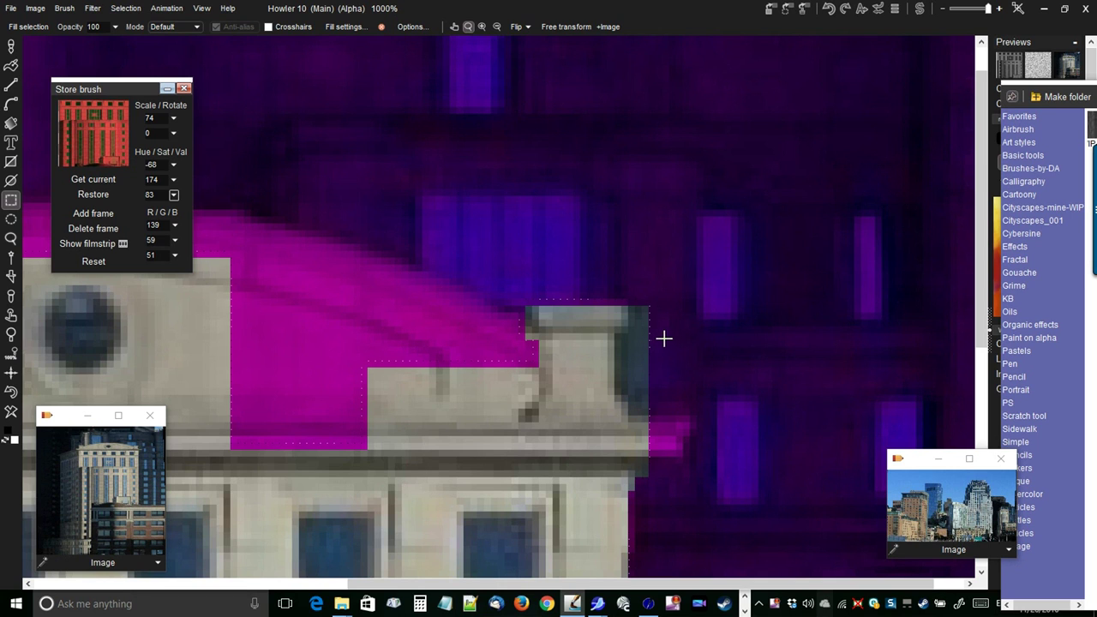
{"action": "left_click_drag", "start_coordinate": [673, 333], "coordinate": [616, 400]}
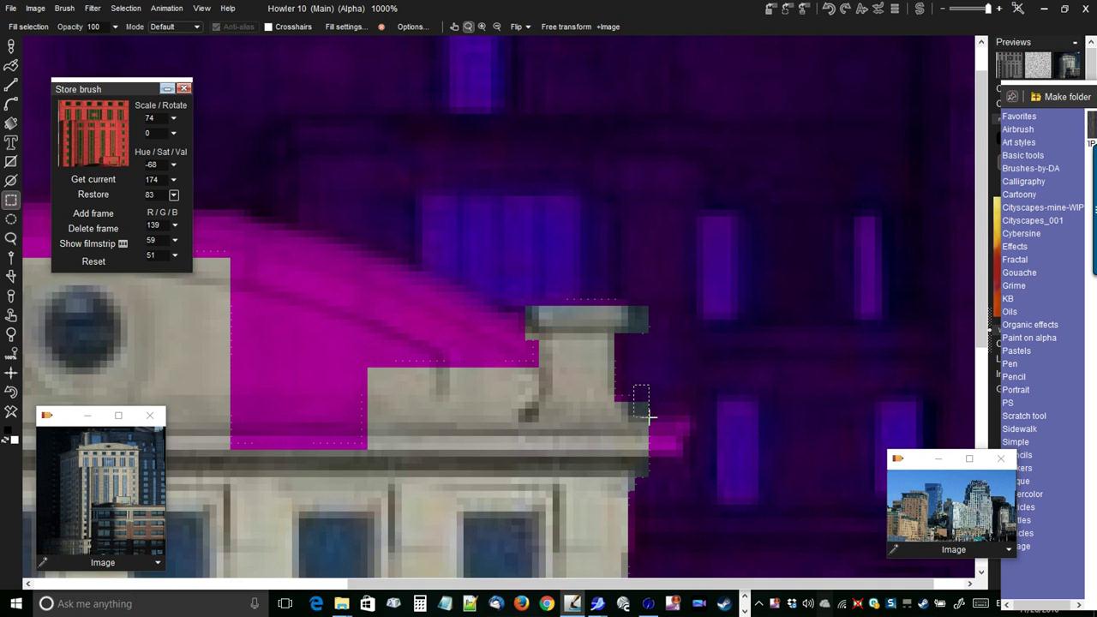
{"action": "left_click_drag", "start_coordinate": [635, 294], "coordinate": [681, 357]}
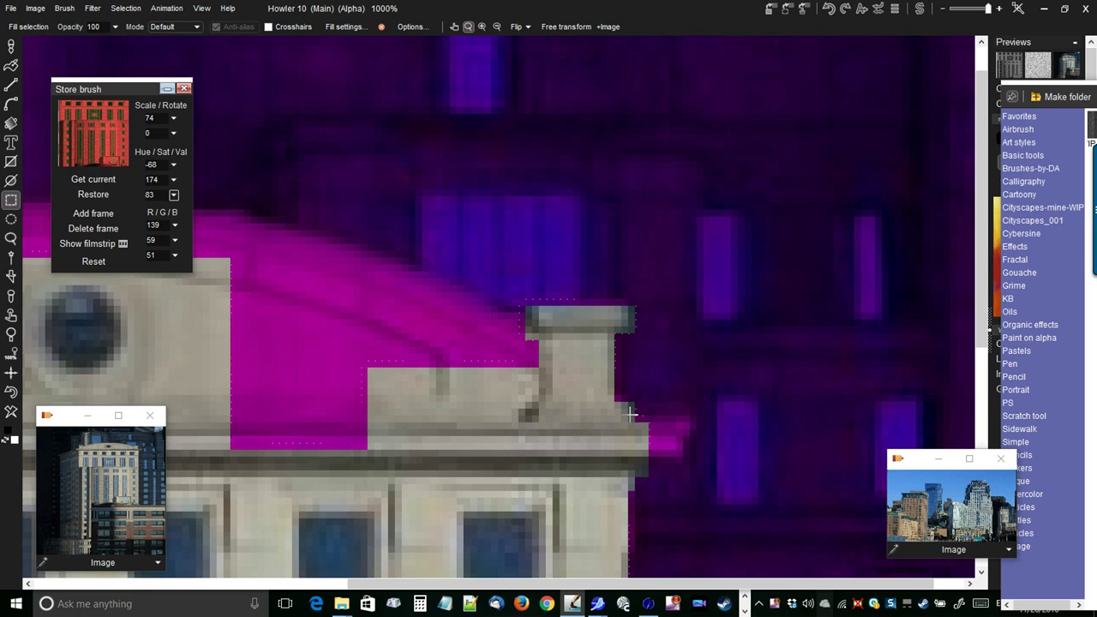
{"action": "left_click_drag", "start_coordinate": [632, 414], "coordinate": [704, 441]}
{"action": "left_click_drag", "start_coordinate": [619, 451], "coordinate": [695, 465]}
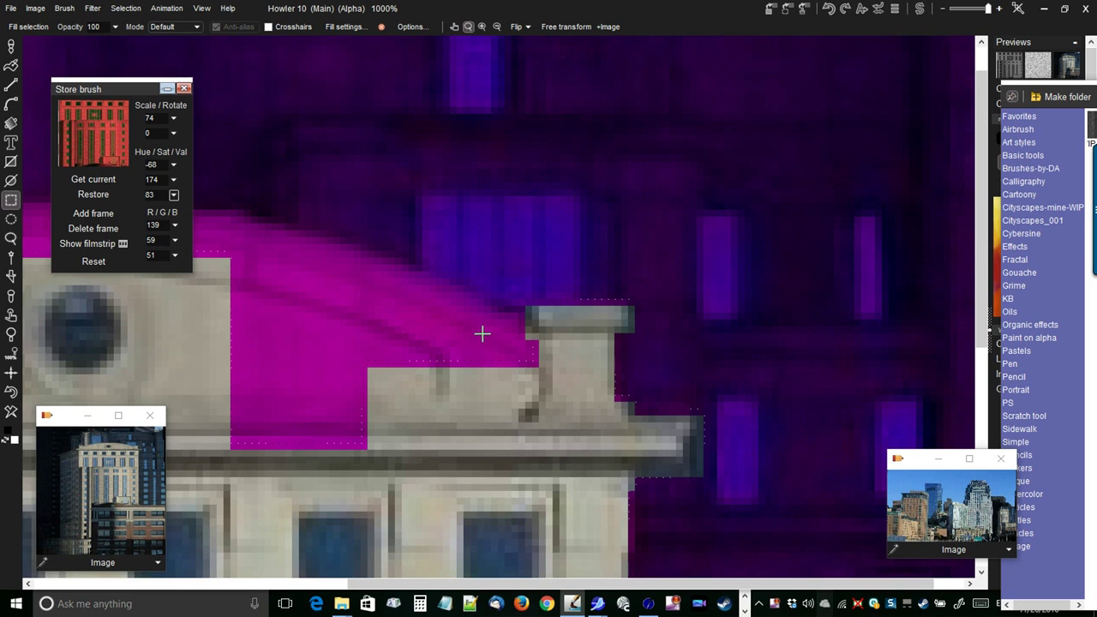
Try adding the pediment area beside the right block, subtract it along with the block's inner edge, and re-add the cap's left corner.
{"action": "left_click_drag", "start_coordinate": [529, 301], "coordinate": [430, 388]}
{"action": "left_click_drag", "start_coordinate": [580, 328], "coordinate": [510, 380]}
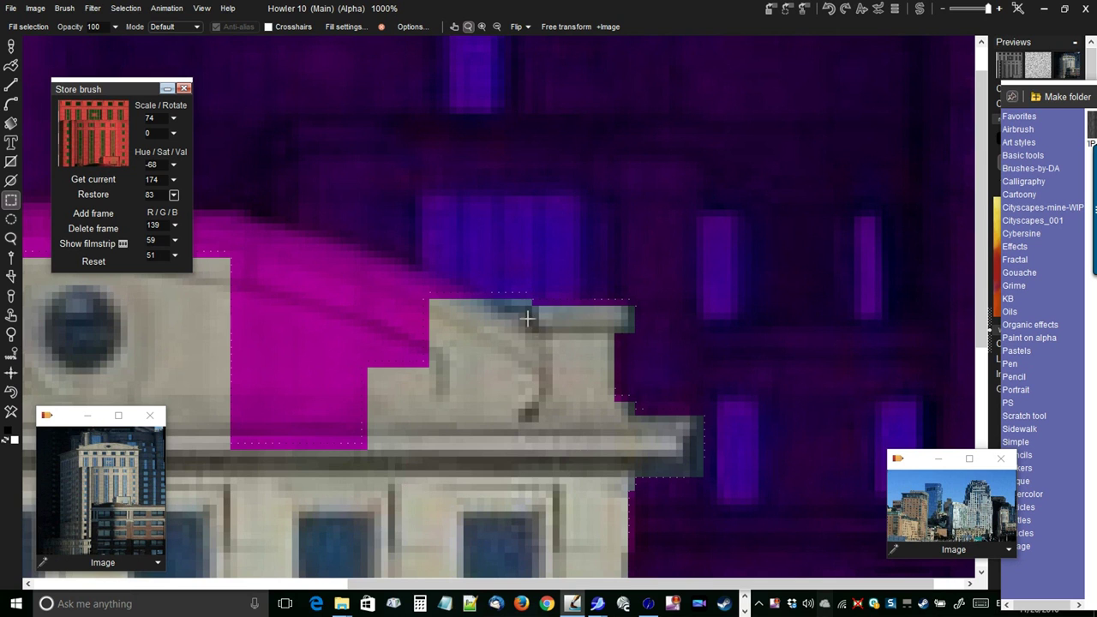
{"action": "key", "text": "Delete"}
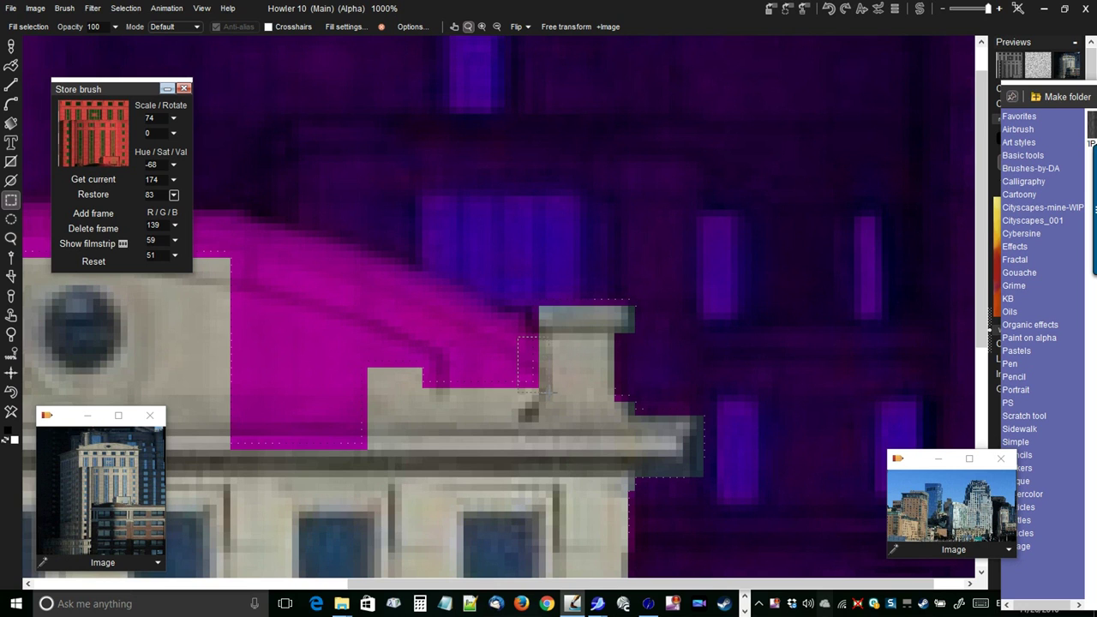
{"action": "key", "text": "Delete"}
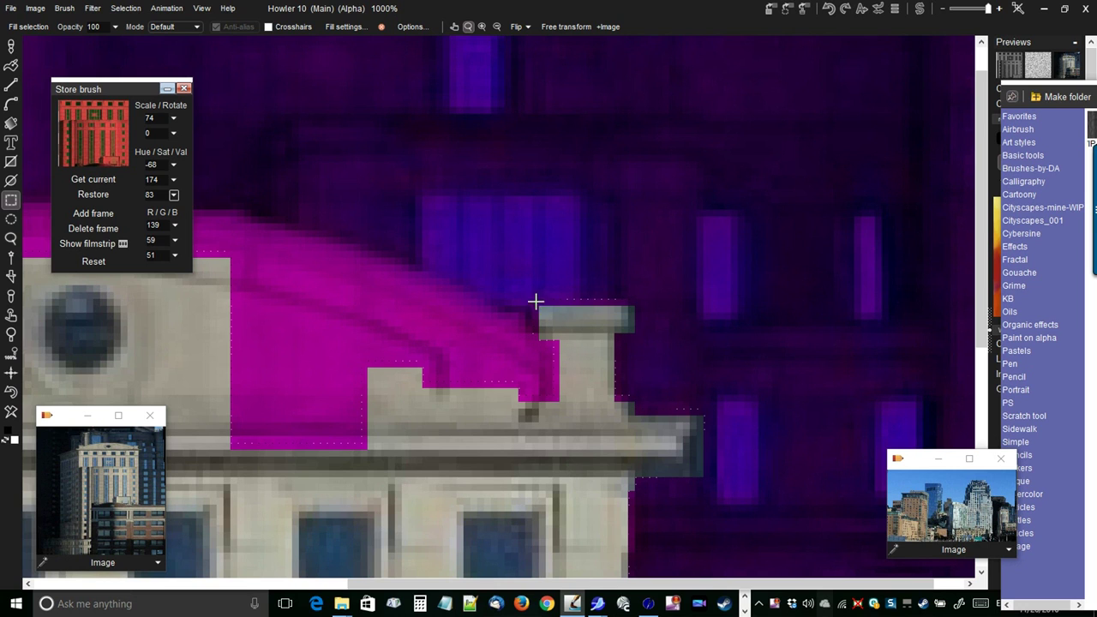
{"action": "left_click_drag", "start_coordinate": [530, 306], "coordinate": [524, 340]}
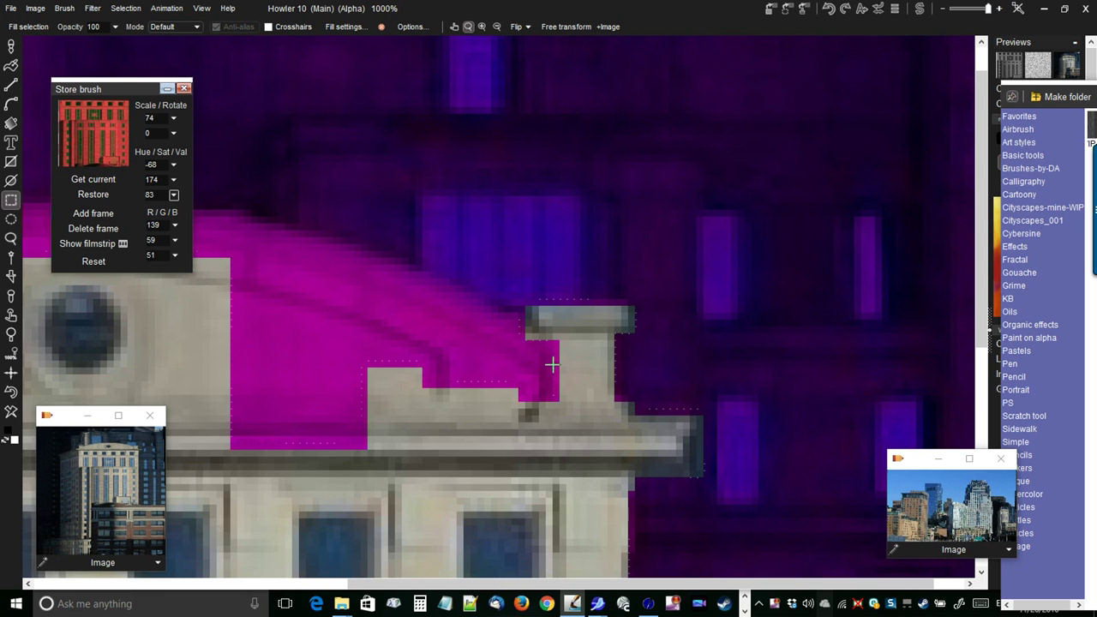
Subtract the panes of the three rightmost intact small windows below the cornice from the selection.
{"action": "left_click_drag", "start_coordinate": [585, 380], "coordinate": [667, 194]}
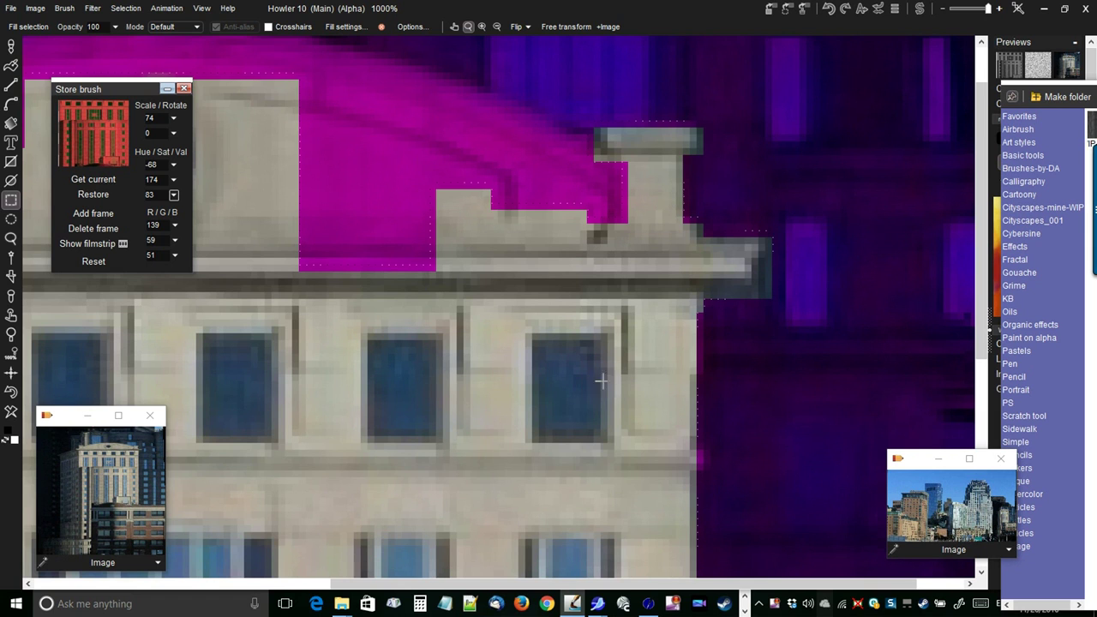
{"action": "left_click_drag", "start_coordinate": [428, 392], "coordinate": [511, 333]}
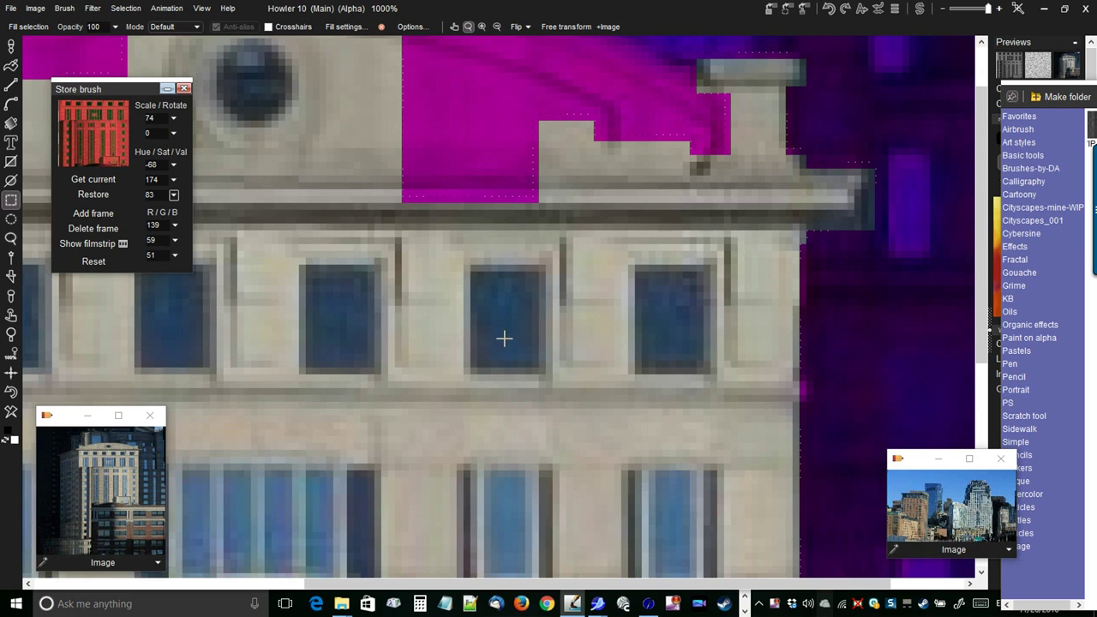
{"action": "left_click_drag", "start_coordinate": [537, 383], "coordinate": [470, 272]}
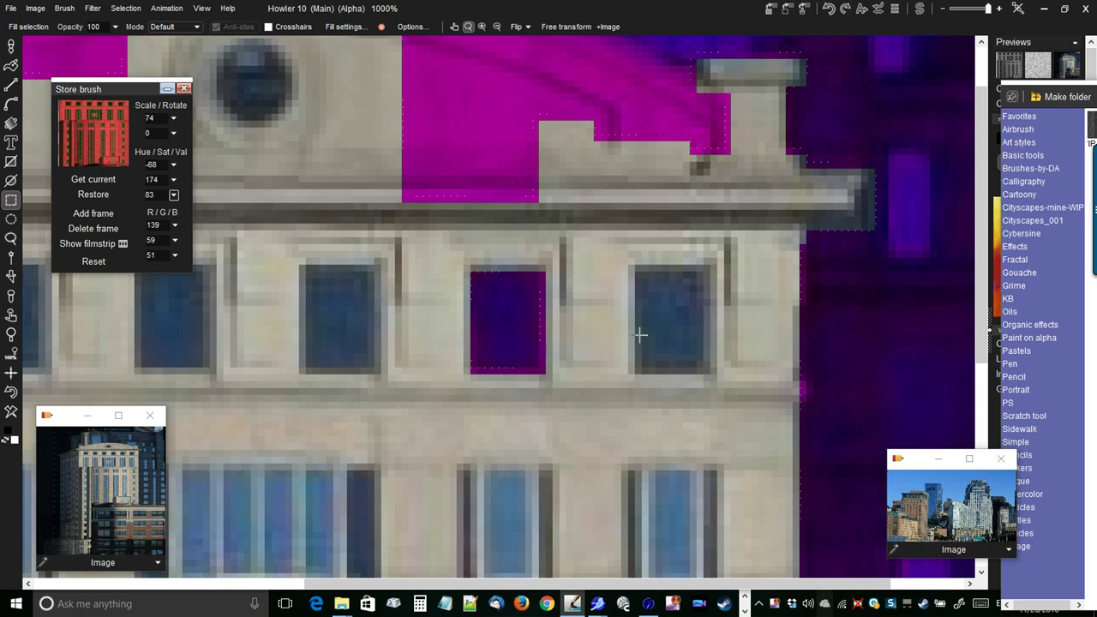
{"action": "left_click_drag", "start_coordinate": [635, 271], "coordinate": [702, 372]}
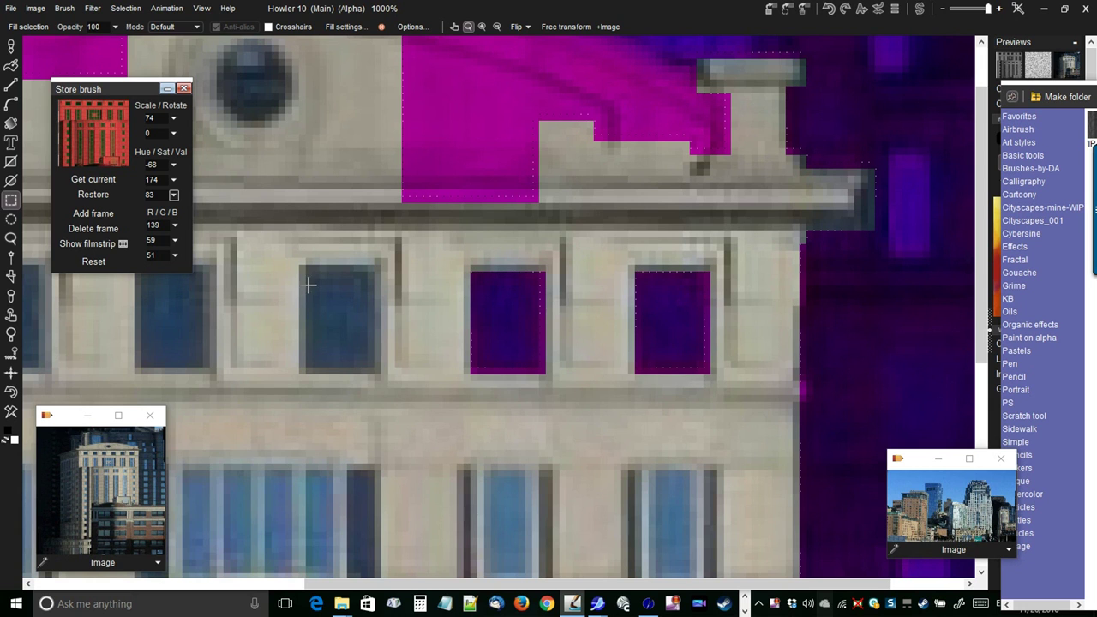
{"action": "left_click_drag", "start_coordinate": [305, 273], "coordinate": [374, 373]}
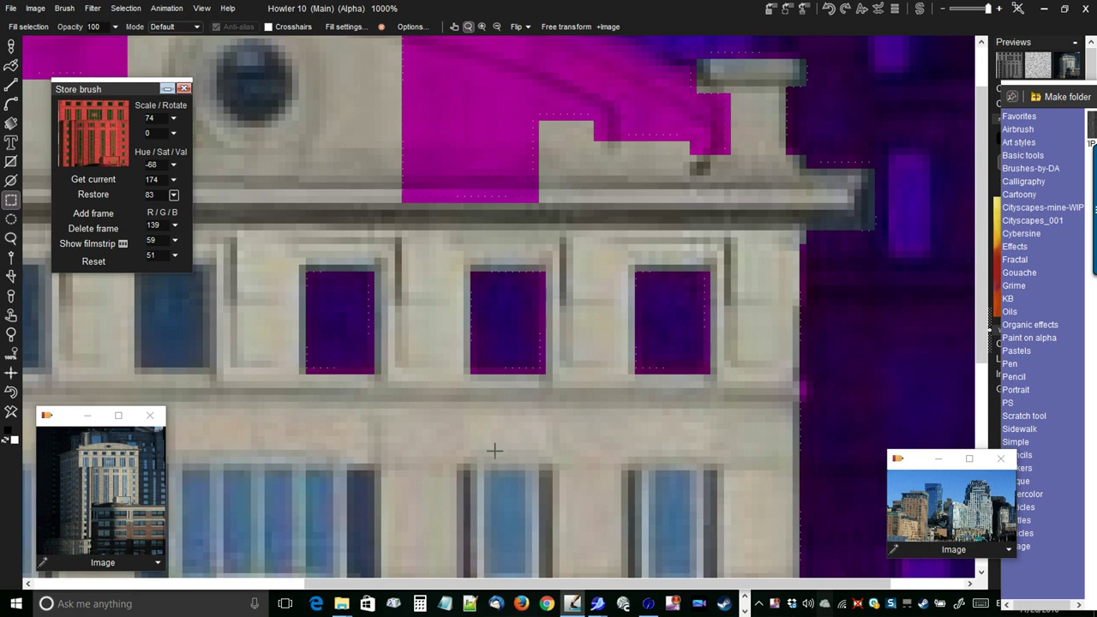
{"action": "scroll", "coordinate": [485, 463], "scroll_direction": "down", "scroll_amount": 3}
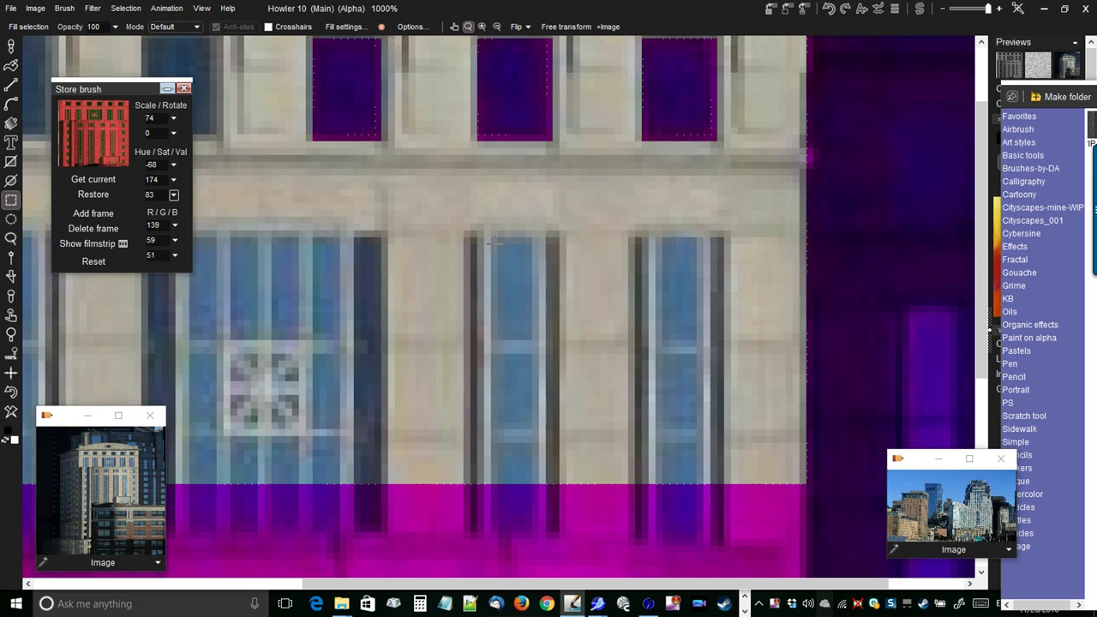
Subtract the panes of the two tall narrow windows to the right of the wide central window from the selection, leaving their crossbars selected.
{"action": "left_click_drag", "start_coordinate": [540, 340], "coordinate": [538, 408]}
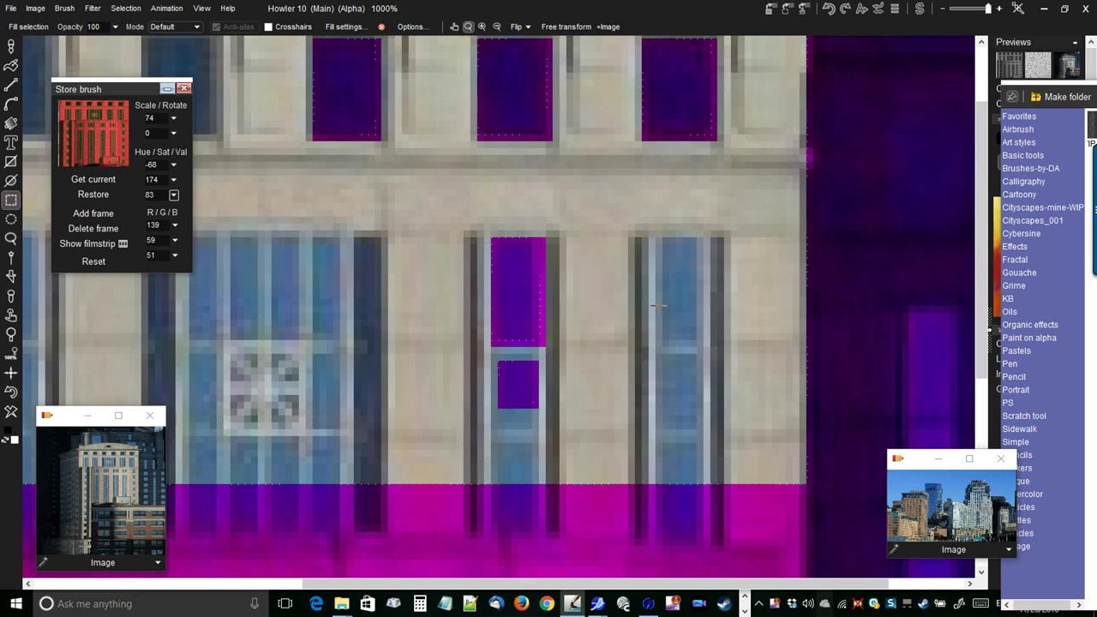
{"action": "left_click_drag", "start_coordinate": [705, 336], "coordinate": [703, 345]}
{"action": "left_click_drag", "start_coordinate": [680, 280], "coordinate": [703, 293]}
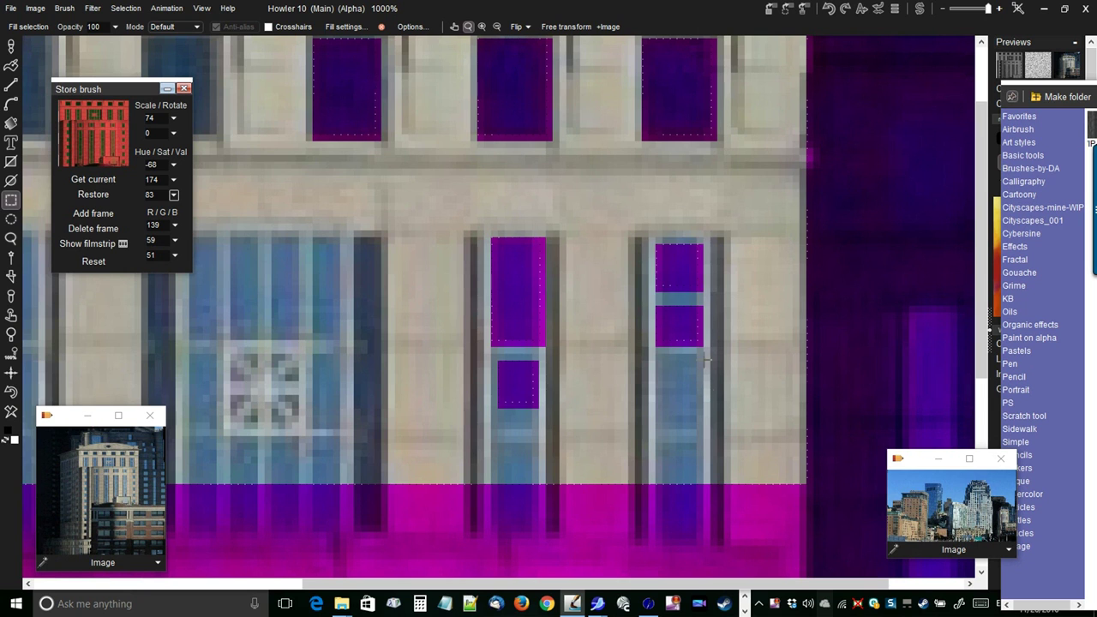
{"action": "left_click_drag", "start_coordinate": [684, 402], "coordinate": [706, 519]}
Subtract the wide central window's glazed area and the full-height glass of the two tall narrow windows left of it from the selection.
{"action": "left_click_drag", "start_coordinate": [454, 367], "coordinate": [684, 374]}
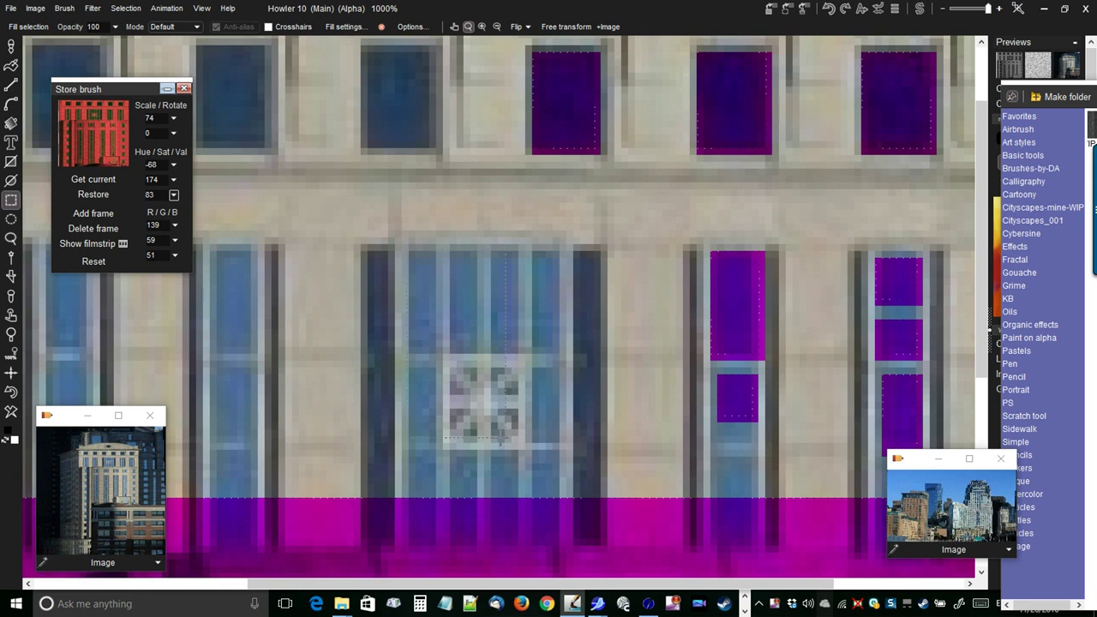
{"action": "left_click_drag", "start_coordinate": [514, 491], "coordinate": [568, 507]}
{"action": "left_click_drag", "start_coordinate": [353, 306], "coordinate": [598, 300]}
{"action": "left_click_drag", "start_coordinate": [478, 293], "coordinate": [515, 490]}
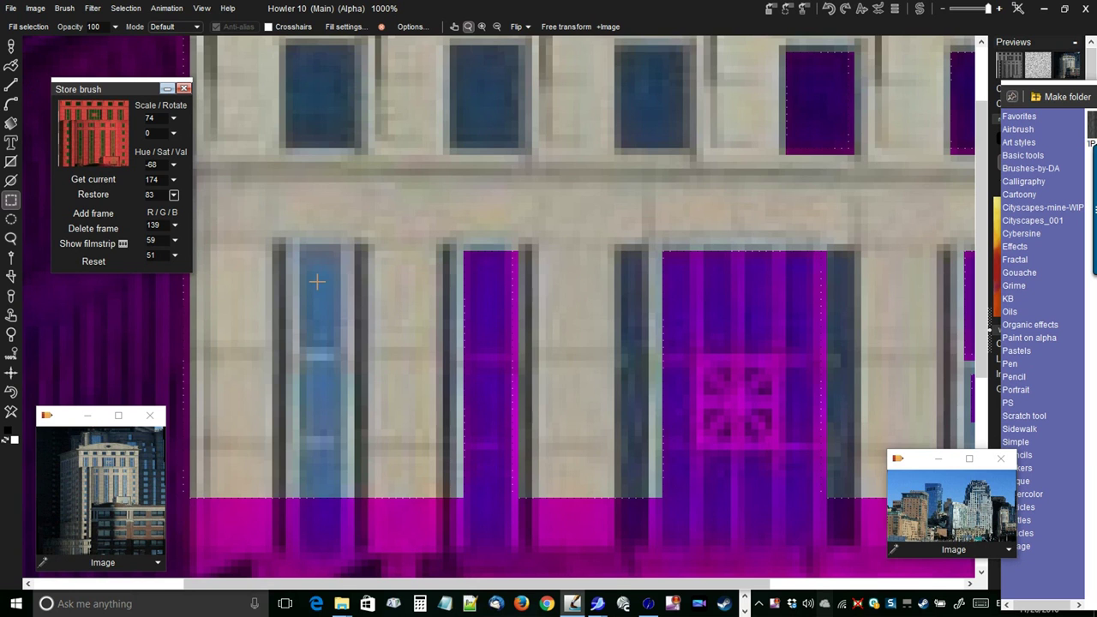
{"action": "left_click_drag", "start_coordinate": [302, 275], "coordinate": [346, 501]}
Subtract the panes of the three leftmost small windows below the cornice from the selection.
{"action": "left_click_drag", "start_coordinate": [638, 342], "coordinate": [479, 422]}
{"action": "left_click_drag", "start_coordinate": [398, 266], "coordinate": [577, 335]}
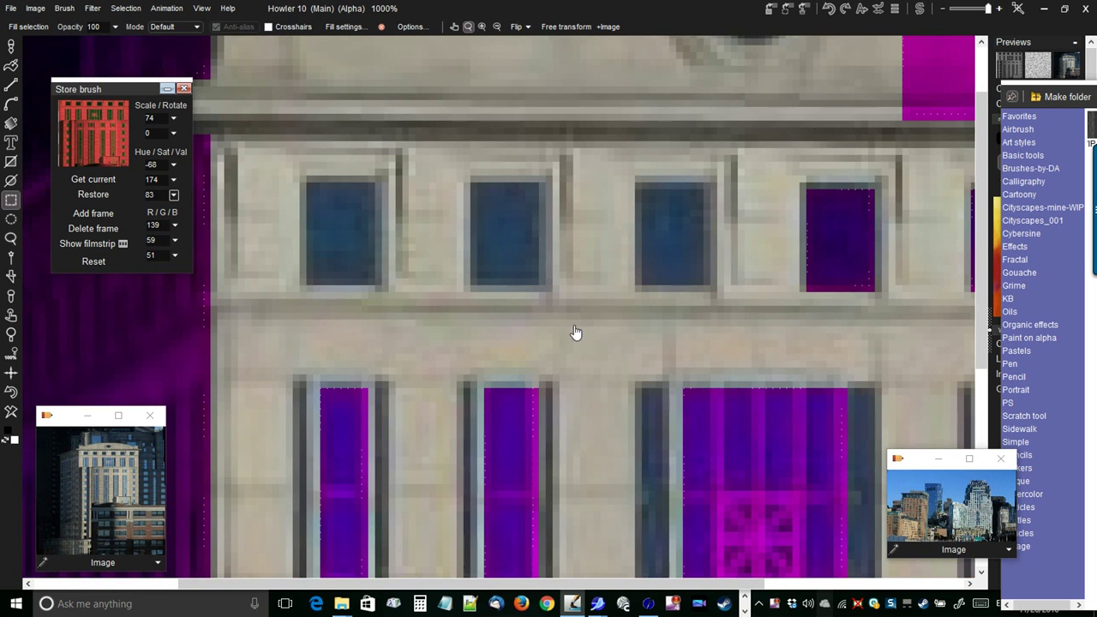
{"action": "left_click_drag", "start_coordinate": [310, 185], "coordinate": [381, 288]}
{"action": "left_click_drag", "start_coordinate": [475, 185], "coordinate": [546, 292]}
{"action": "left_click_drag", "start_coordinate": [636, 189], "coordinate": [712, 292]}
{"action": "scroll", "coordinate": [532, 296], "scroll_direction": "down", "scroll_amount": 5}
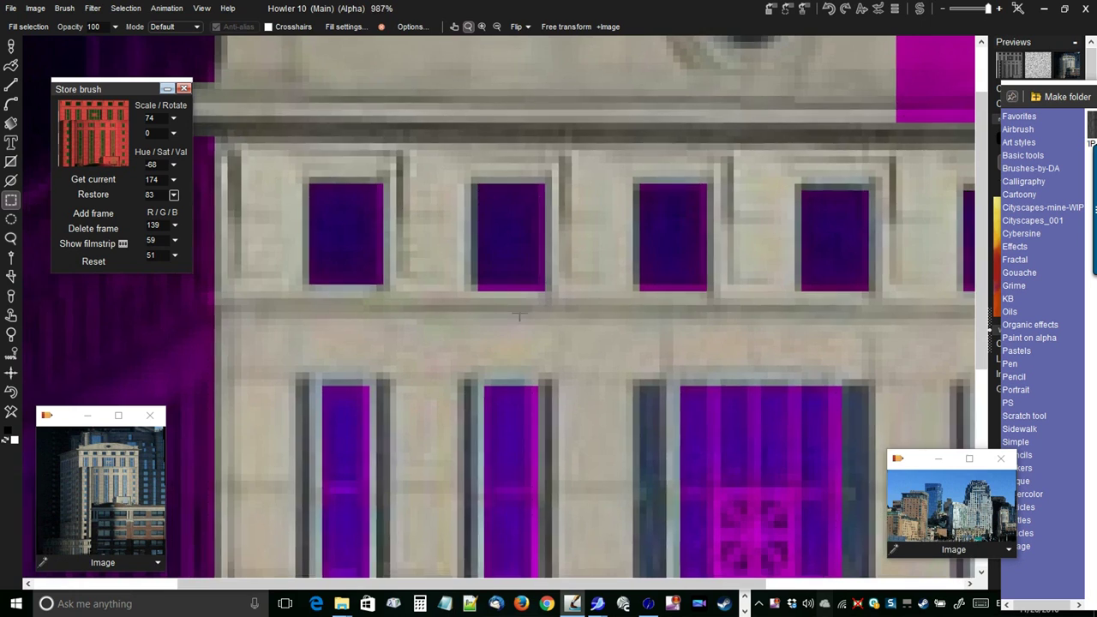
Store the current image with its selection as a thumbnail copy and place it above the existing stored building image.
{"action": "scroll", "coordinate": [398, 336], "scroll_direction": "down", "scroll_amount": 2}
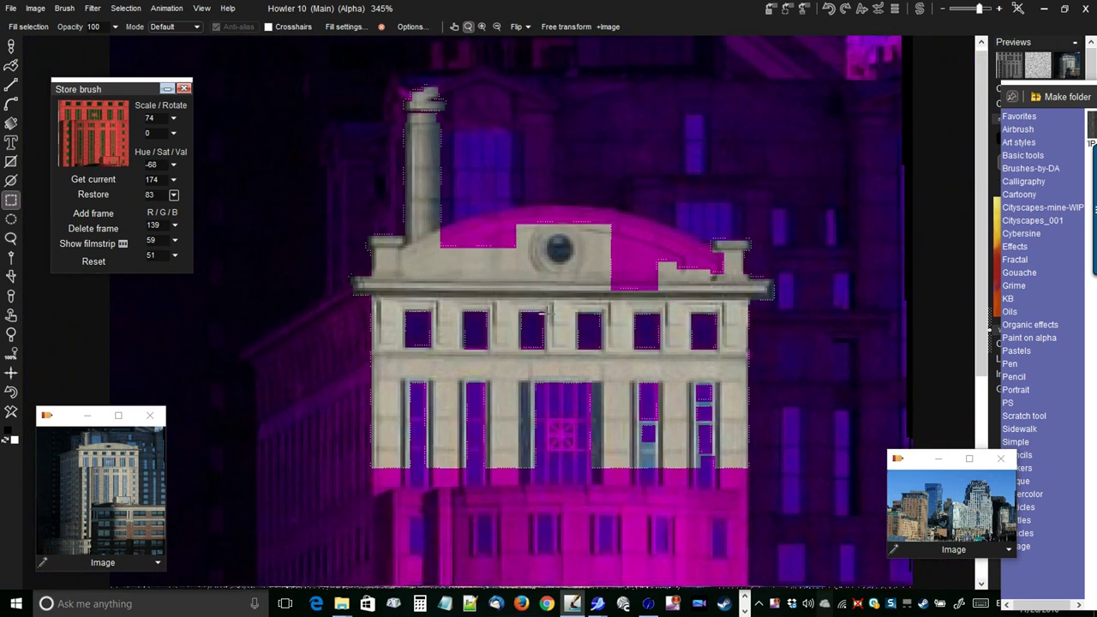
{"action": "scroll", "coordinate": [549, 292], "scroll_direction": "down", "scroll_amount": 1}
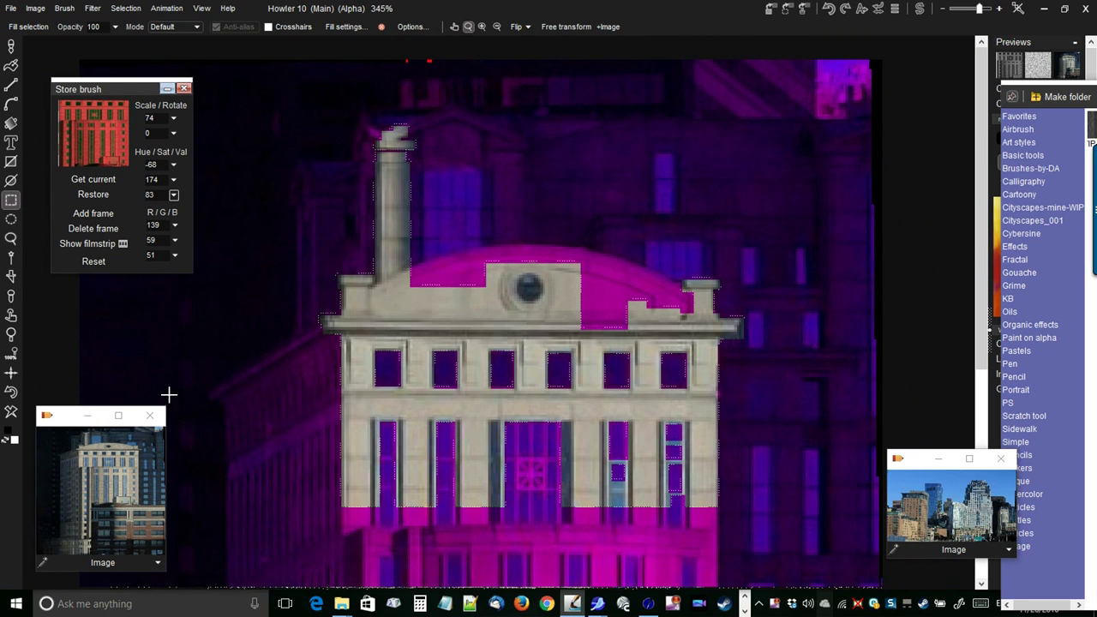
{"action": "left_click", "coordinate": [772, 11]}
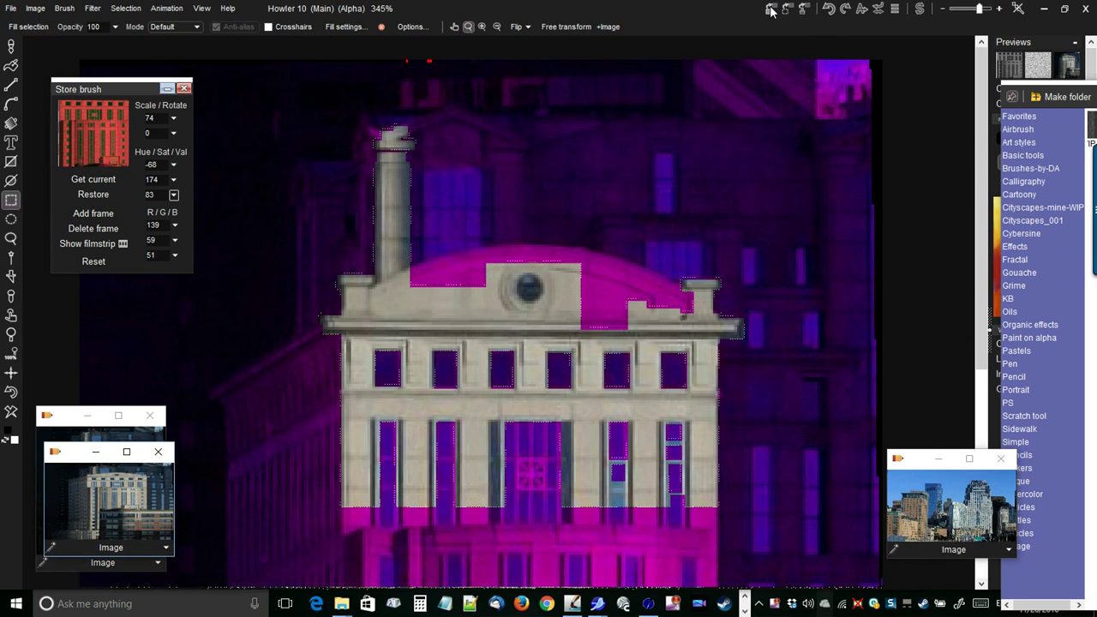
{"action": "left_click_drag", "start_coordinate": [71, 466], "coordinate": [92, 308]}
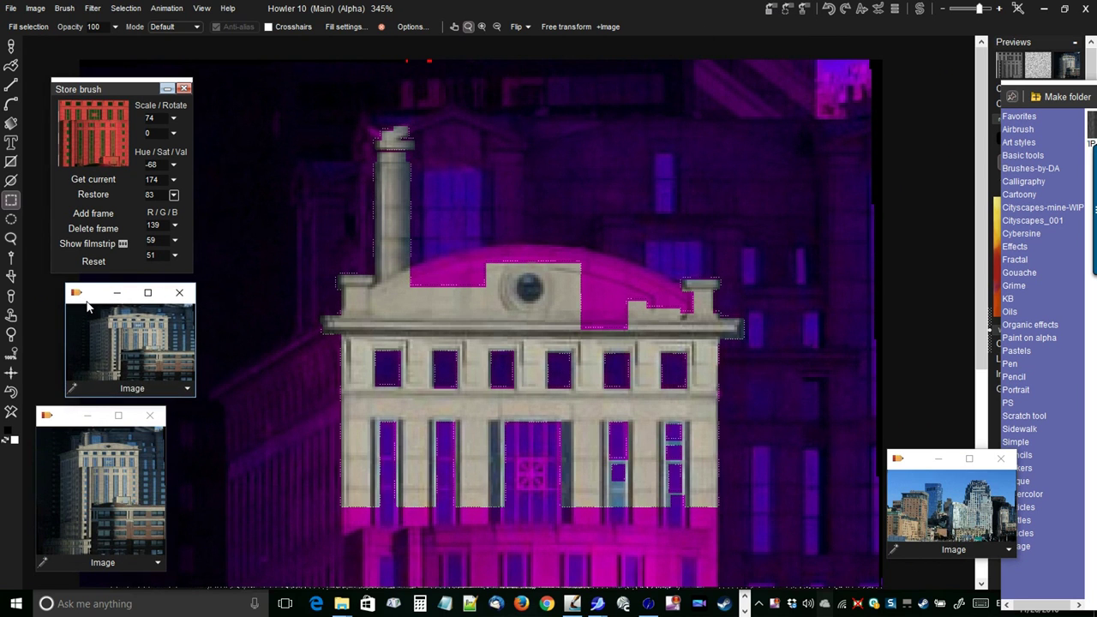
Clear the selection and restore it by replacing the alpha from the newly stored image copy.
{"action": "left_click", "coordinate": [129, 10]}
{"action": "left_click", "coordinate": [148, 16]}
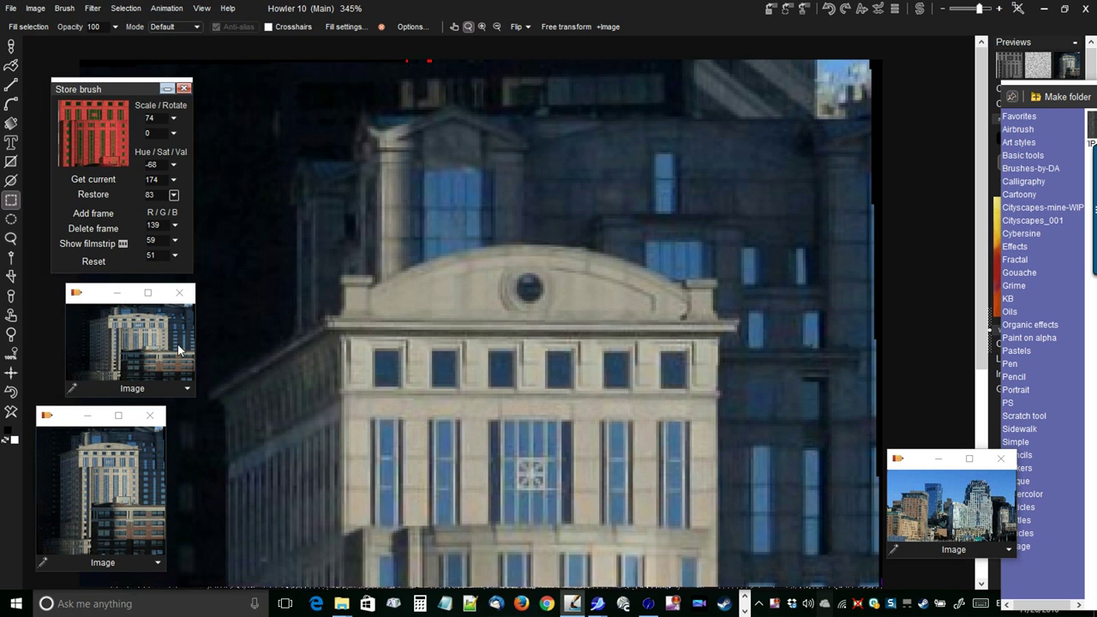
{"action": "left_click_drag", "start_coordinate": [92, 301], "coordinate": [111, 263]}
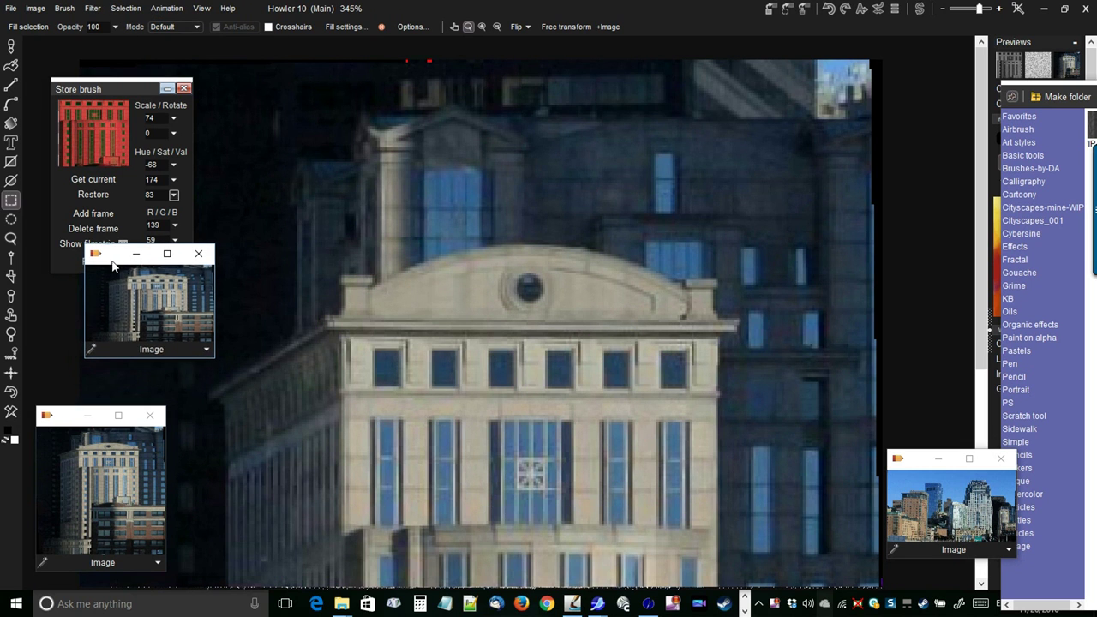
{"action": "left_click", "coordinate": [207, 351]}
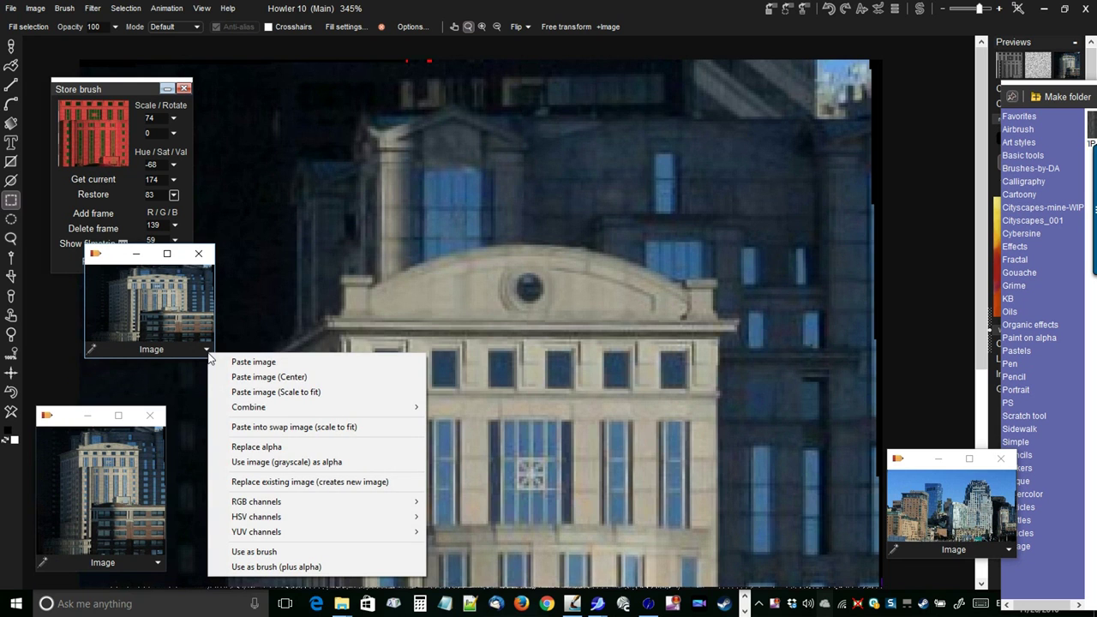
{"action": "left_click", "coordinate": [256, 446]}
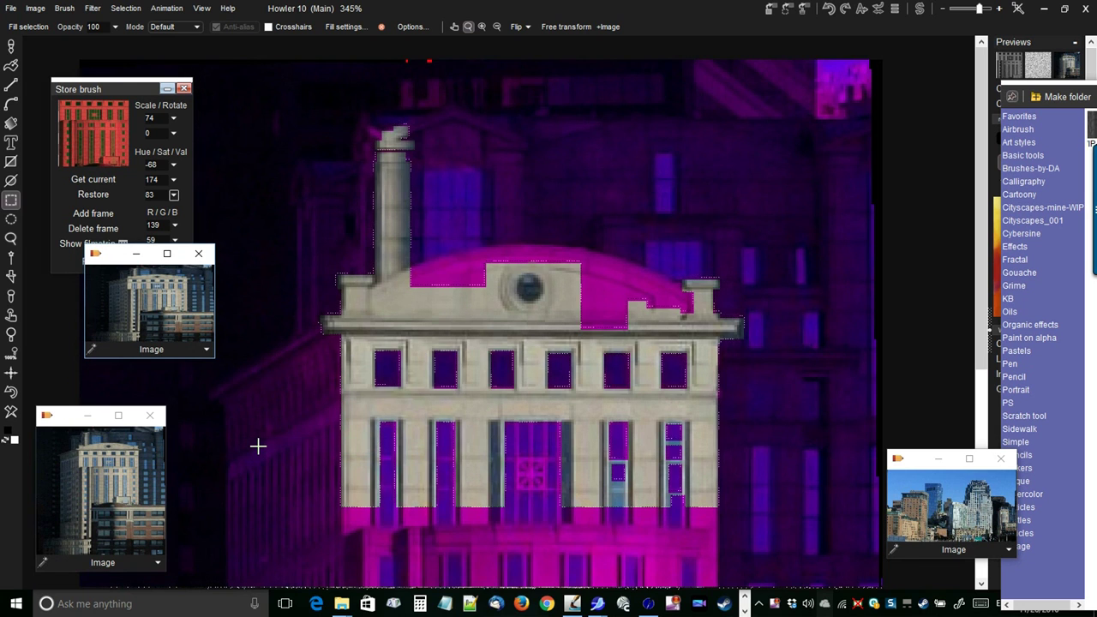
{"action": "mouse_move", "coordinate": [100, 273]}
{"action": "left_mouse_down"}
{"action": "mouse_move", "coordinate": [71, 283]}
{"action": "mouse_move", "coordinate": [109, 339]}
{"action": "mouse_move", "coordinate": [633, 399]}
{"action": "mouse_move", "coordinate": [865, 319]}
{"action": "mouse_move", "coordinate": [894, 333]}
{"action": "left_mouse_up"}
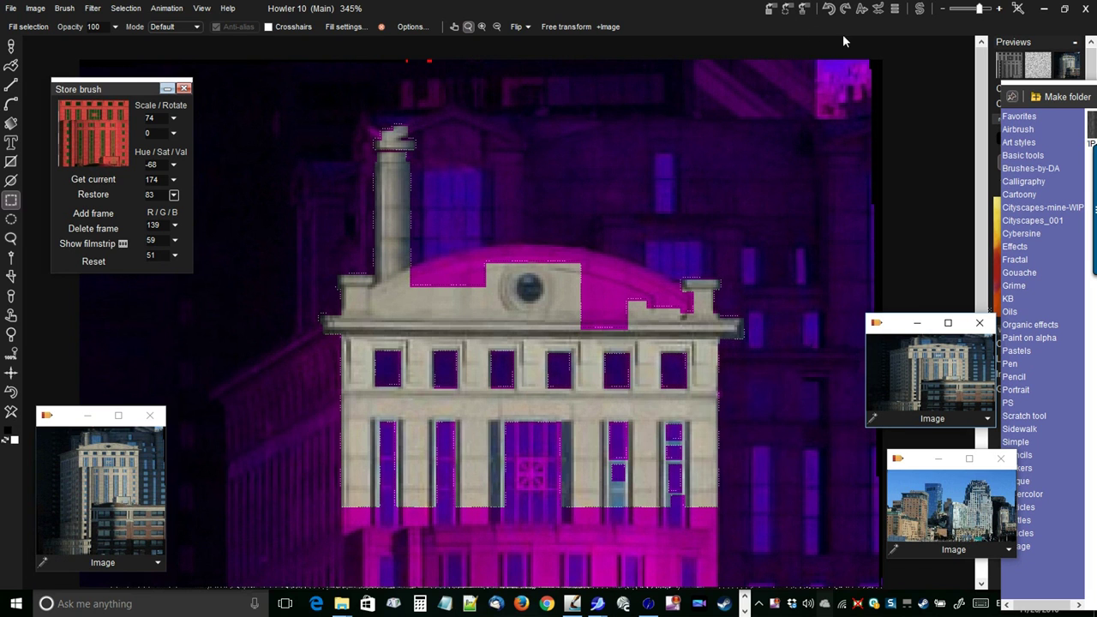
Store the alpha selection in its own window, examine it enlarged, and discard that copy.
{"action": "left_click", "coordinate": [789, 14]}
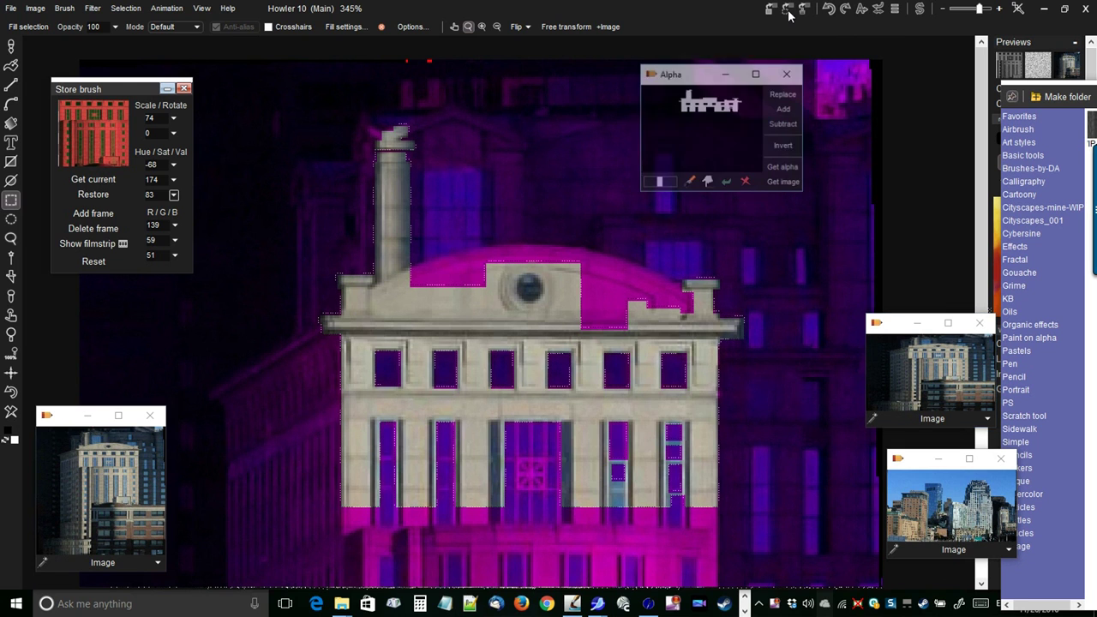
{"action": "left_click_drag", "start_coordinate": [697, 79], "coordinate": [480, 94]}
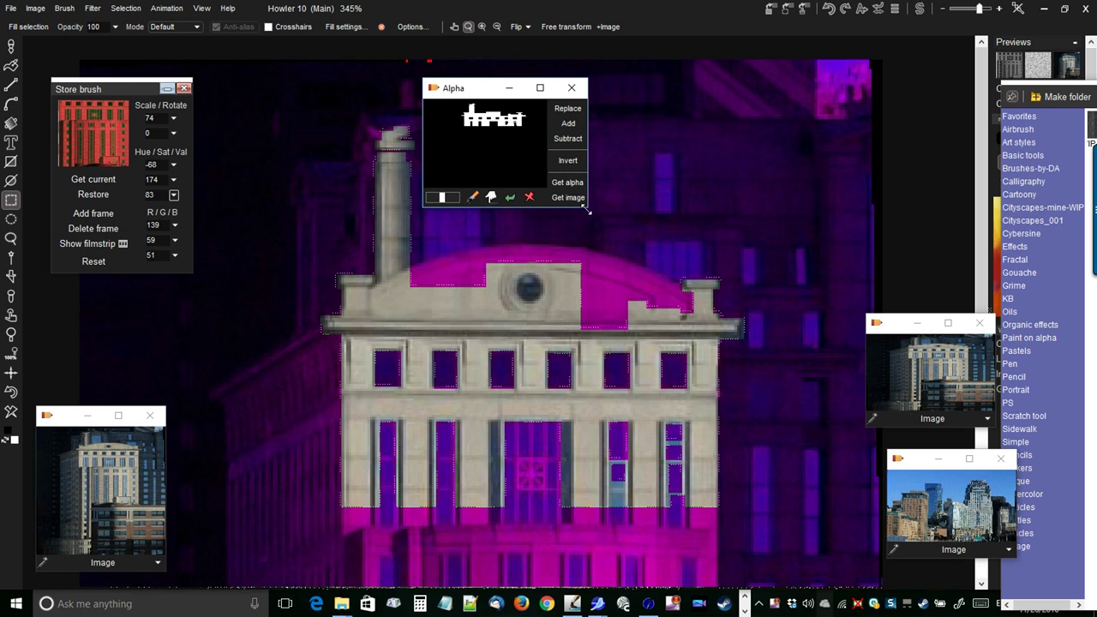
{"action": "left_click_drag", "start_coordinate": [587, 211], "coordinate": [954, 470]}
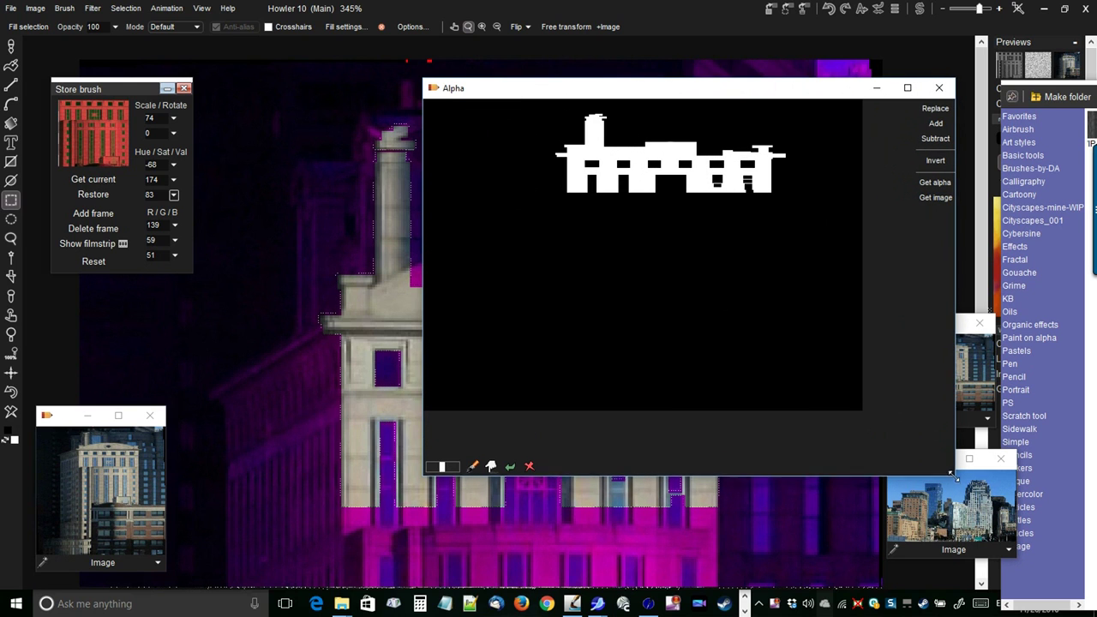
{"action": "left_click", "coordinate": [940, 88]}
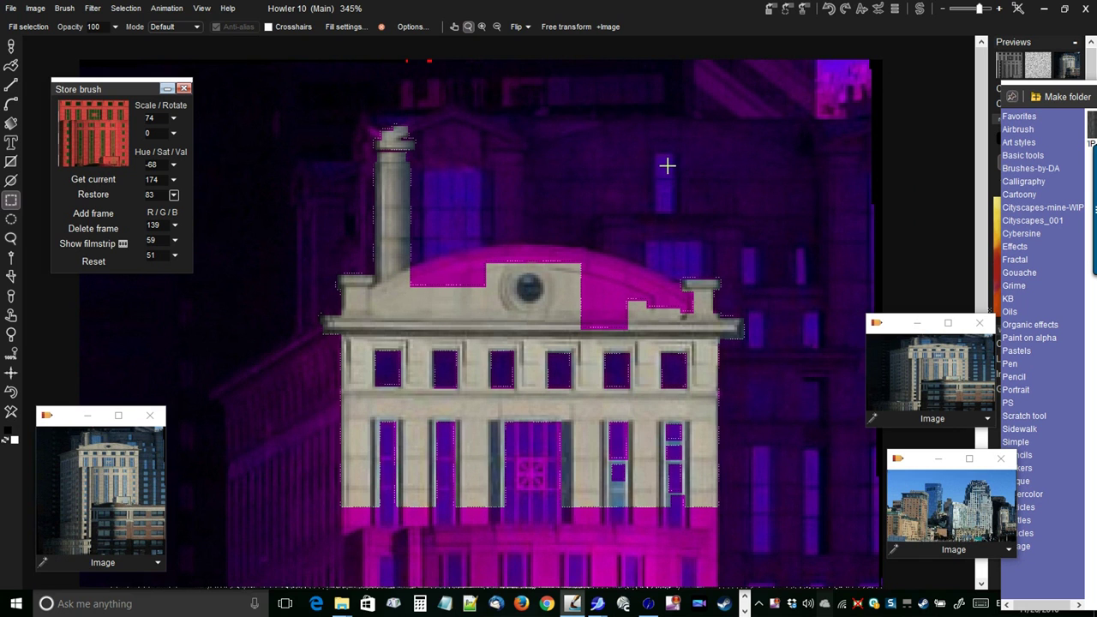
Store the current alpha selection as a separate reusable alpha thumbnail.
{"action": "left_click", "coordinate": [786, 11]}
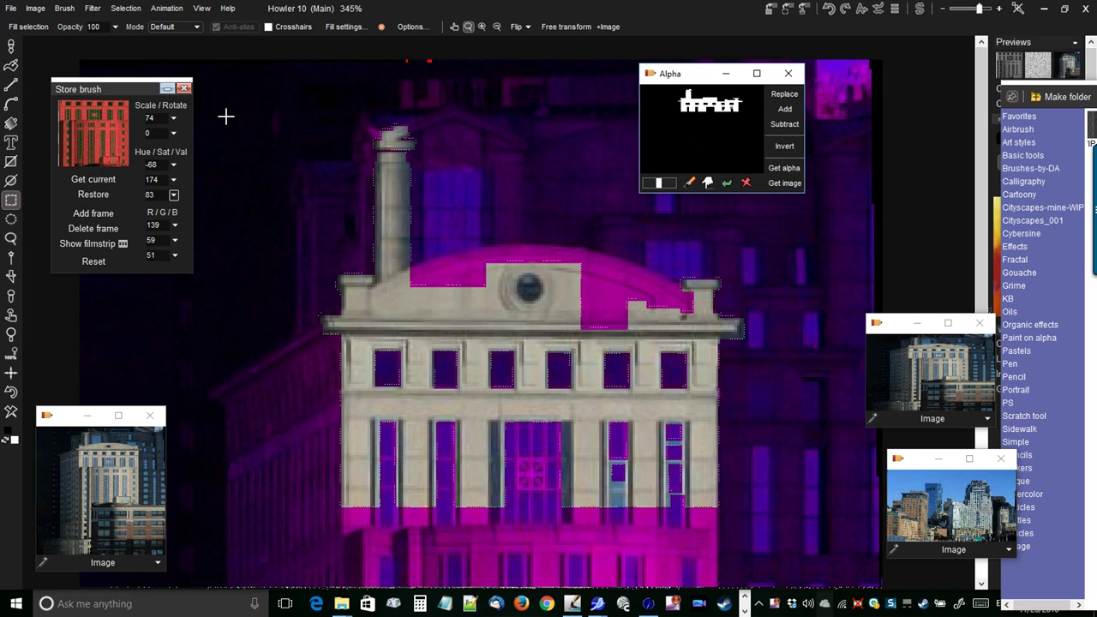
{"action": "left_click", "coordinate": [90, 15]}
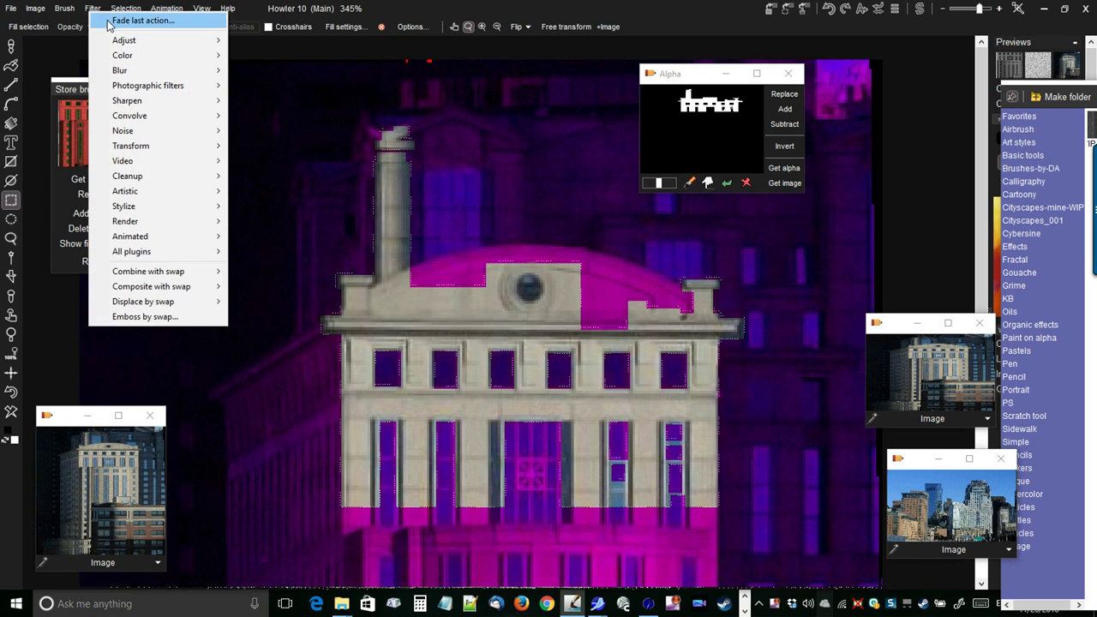
{"action": "left_click", "coordinate": [108, 20]}
{"action": "left_click", "coordinate": [588, 330]}
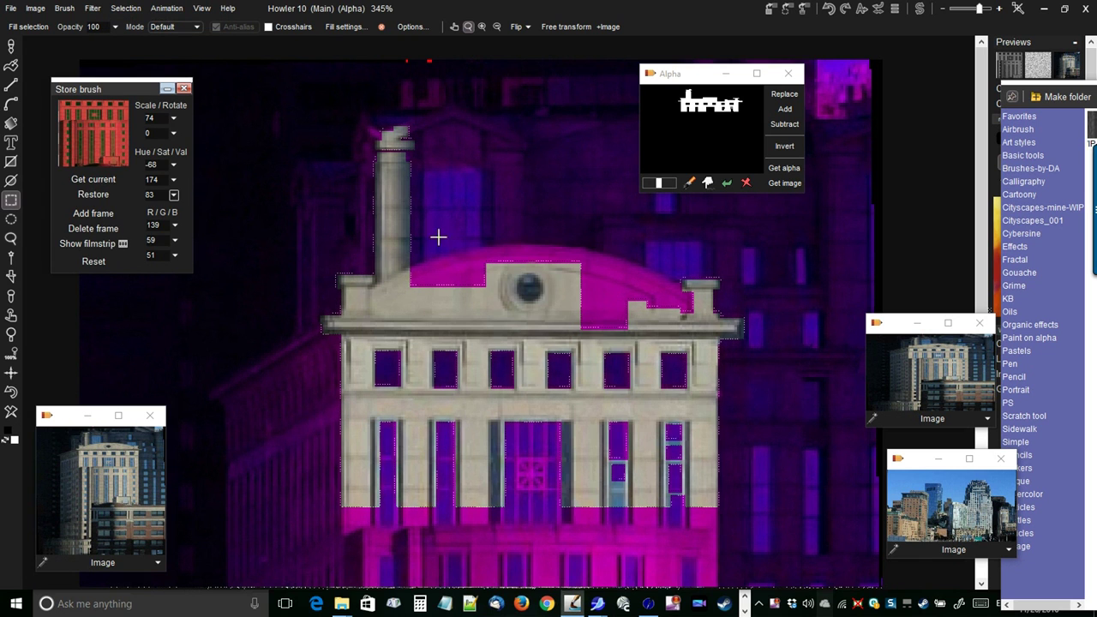
Clear the selection and bring it back by replacing it with the stored alpha.
{"action": "left_click", "coordinate": [126, 8]}
{"action": "left_click", "coordinate": [150, 22]}
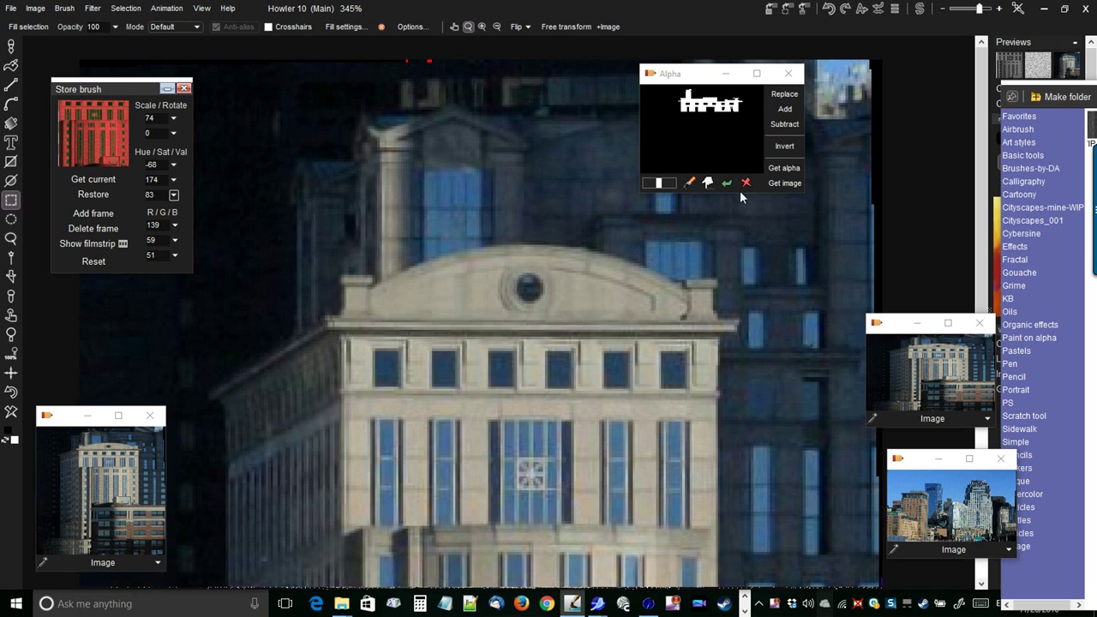
{"action": "left_click", "coordinate": [783, 97]}
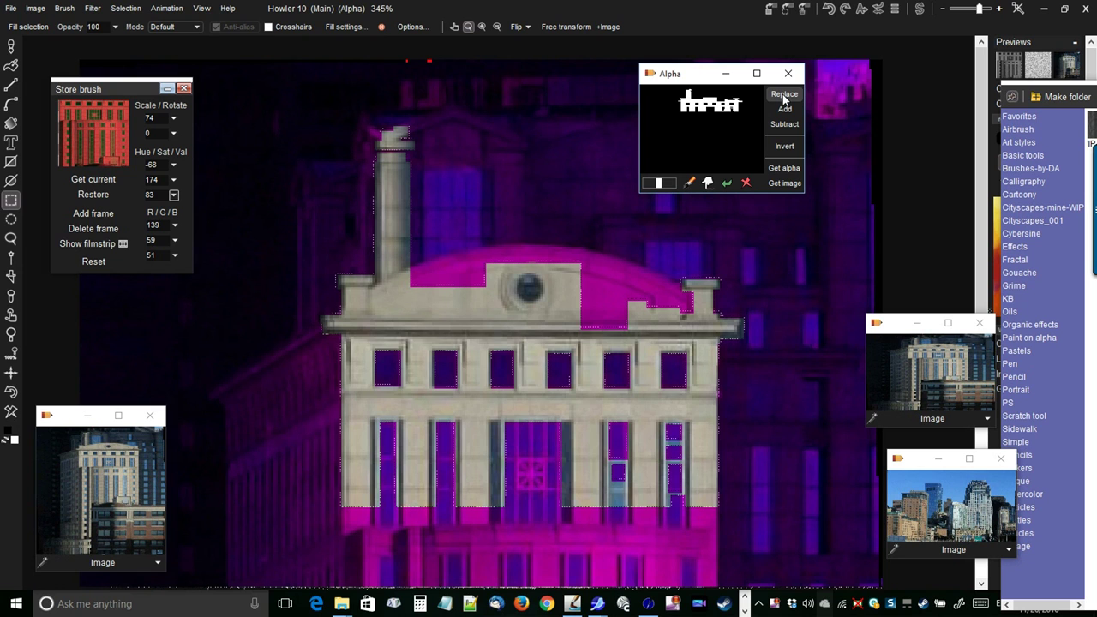
{"action": "left_click_drag", "start_coordinate": [674, 76], "coordinate": [941, 156]}
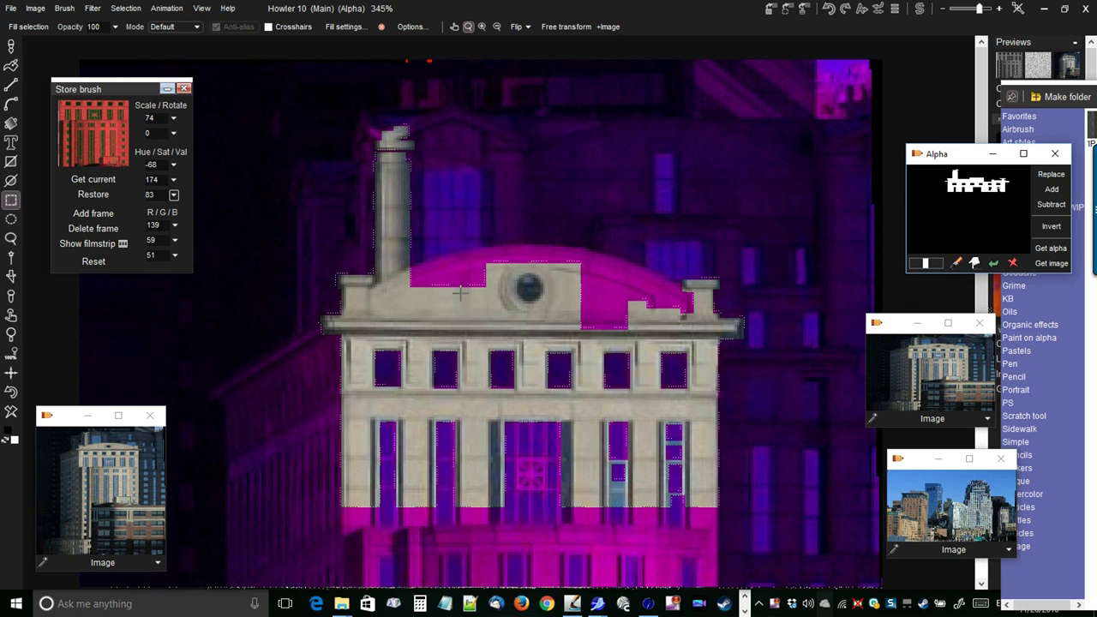
Start a curve with three points inside the left end of the arched pediment, beside the column.
{"action": "scroll", "coordinate": [480, 269], "scroll_direction": "up", "scroll_amount": 4}
{"action": "left_click_drag", "start_coordinate": [619, 300], "coordinate": [569, 306]}
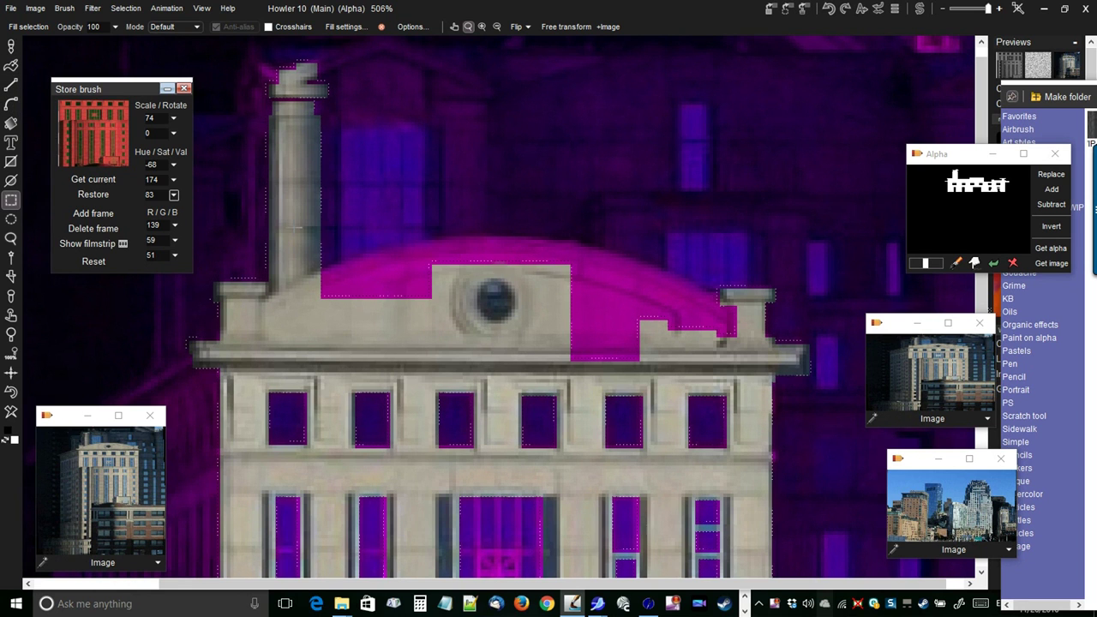
{"action": "left_click", "coordinate": [11, 106]}
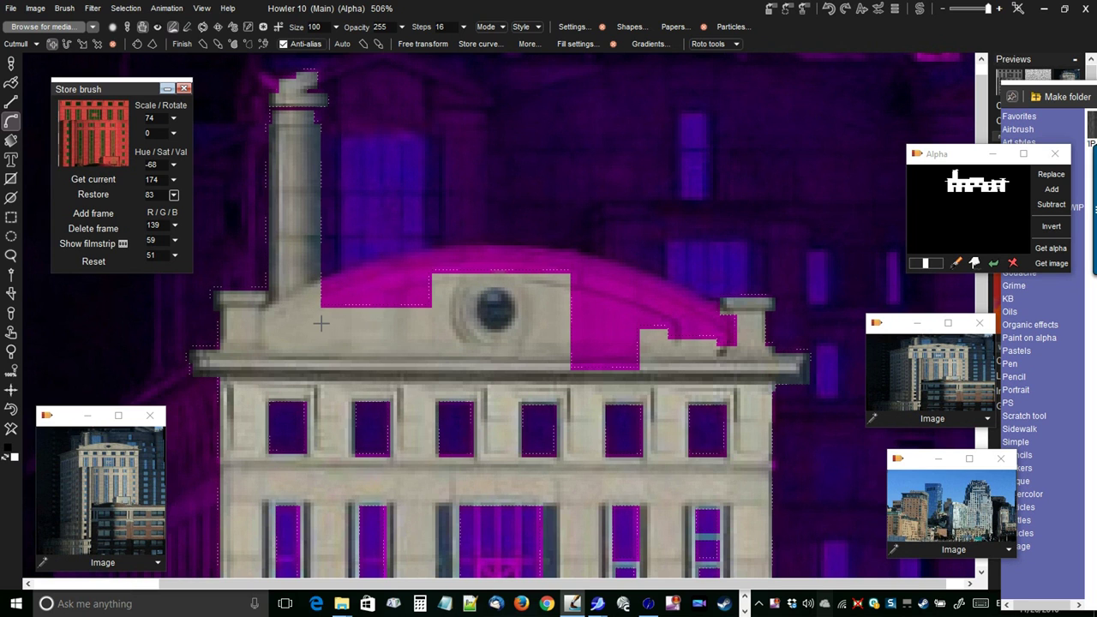
{"action": "left_click", "coordinate": [382, 347]}
{"action": "left_click", "coordinate": [306, 324]}
{"action": "left_click", "coordinate": [313, 283]}
{"action": "left_click_drag", "start_coordinate": [343, 318], "coordinate": [306, 338]}
{"action": "left_click_drag", "start_coordinate": [378, 204], "coordinate": [405, 317]}
{"action": "scroll", "coordinate": [287, 265], "scroll_direction": "up", "scroll_amount": 1}
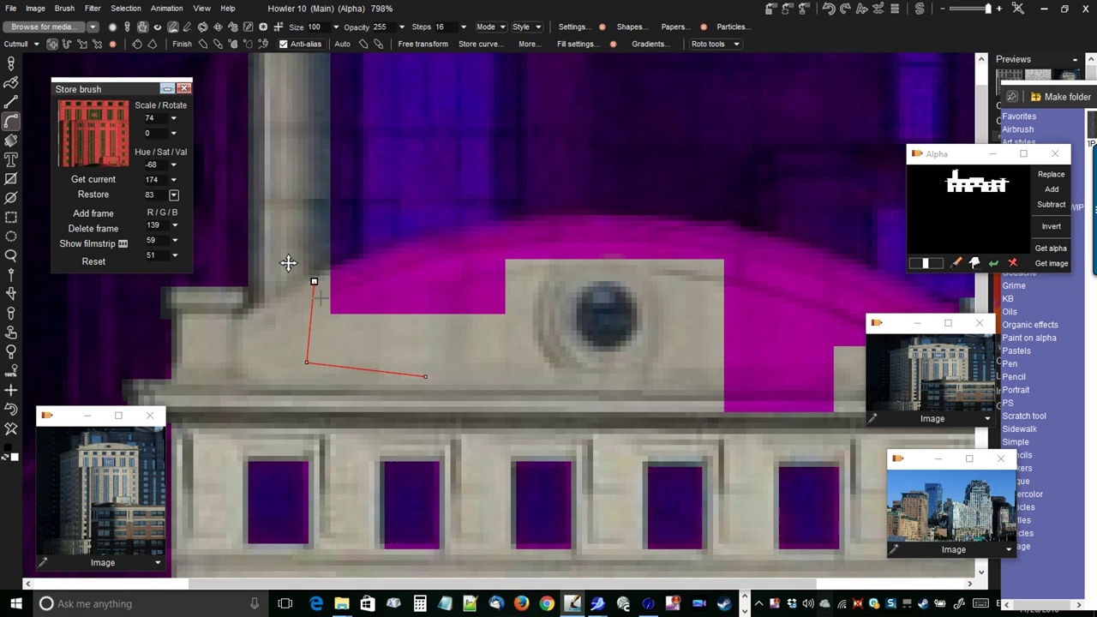
{"action": "scroll", "coordinate": [288, 263], "scroll_direction": "up", "scroll_amount": 2}
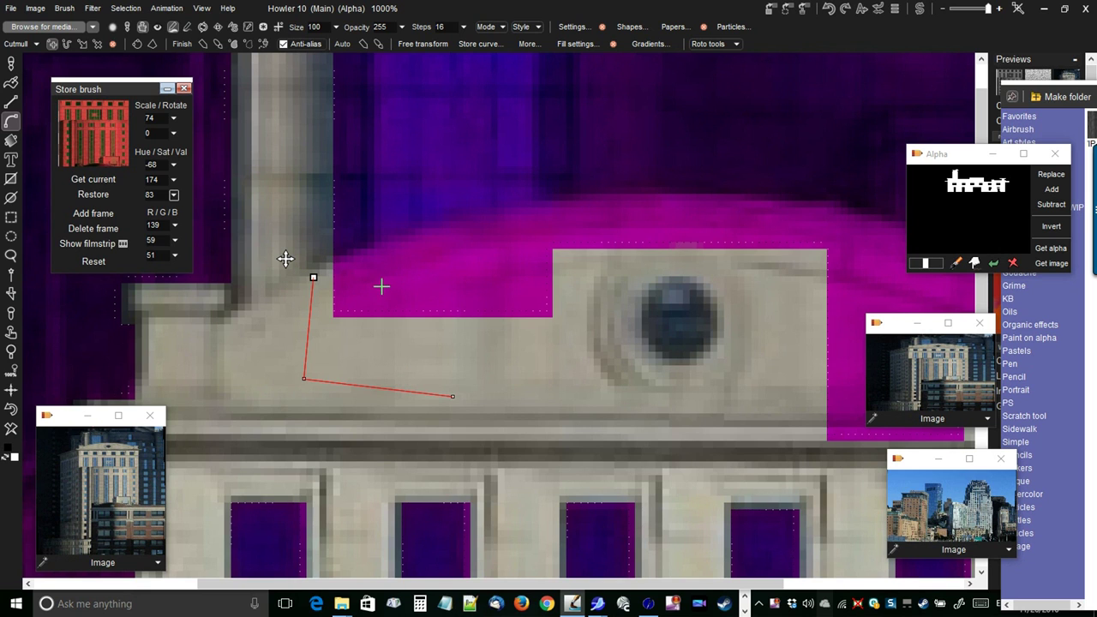
{"action": "left_click_drag", "start_coordinate": [286, 259], "coordinate": [269, 266]}
Continue the curve along the left half of the pediment's arched top edge up to its apex.
{"action": "left_click_drag", "start_coordinate": [551, 178], "coordinate": [417, 232]}
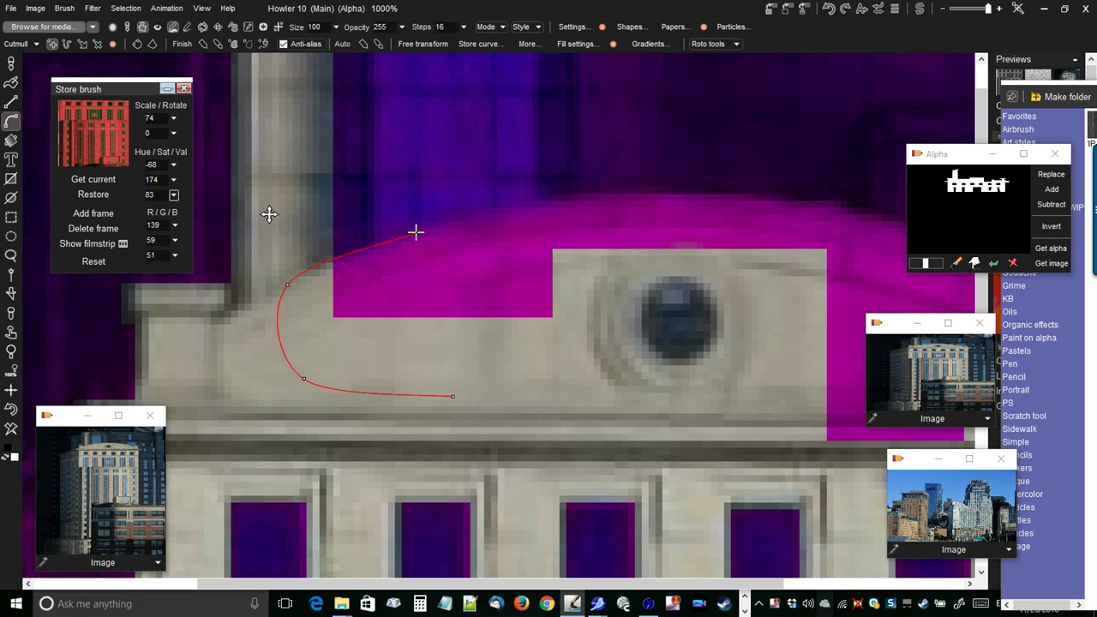
{"action": "left_click", "coordinate": [287, 284]}
{"action": "left_click", "coordinate": [418, 233]}
{"action": "left_click", "coordinate": [568, 199]}
{"action": "left_click", "coordinate": [690, 195]}
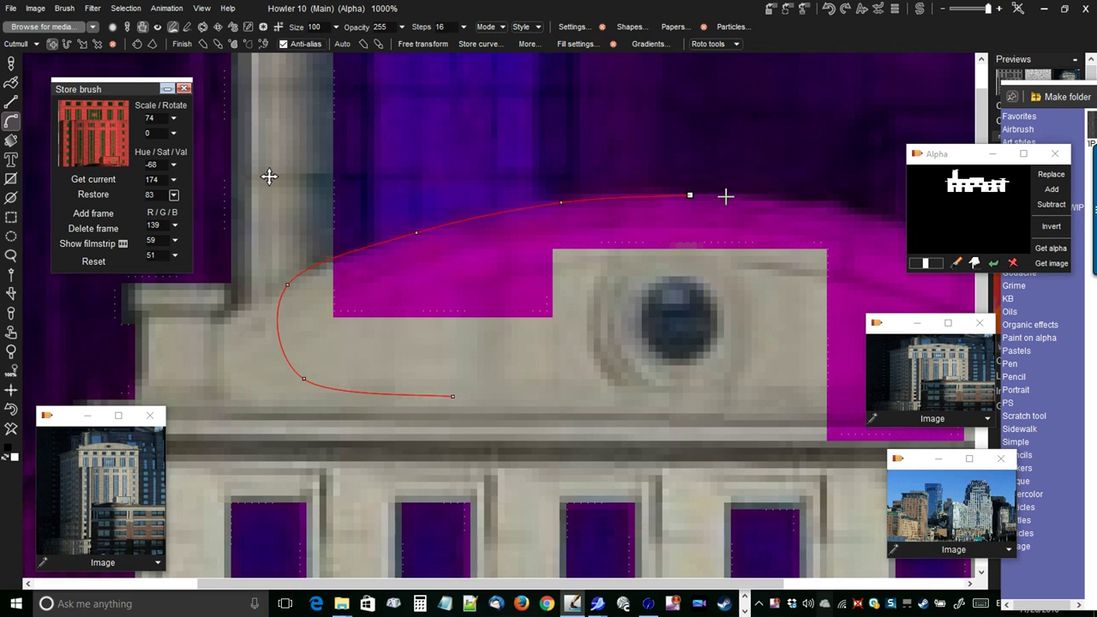
Extend the curve down the right half of the arch to the small pillar at the roof's end.
{"action": "left_click_drag", "start_coordinate": [817, 271], "coordinate": [392, 260]}
{"action": "left_click", "coordinate": [414, 202]}
{"action": "left_click", "coordinate": [563, 240]}
{"action": "left_click", "coordinate": [676, 293]}
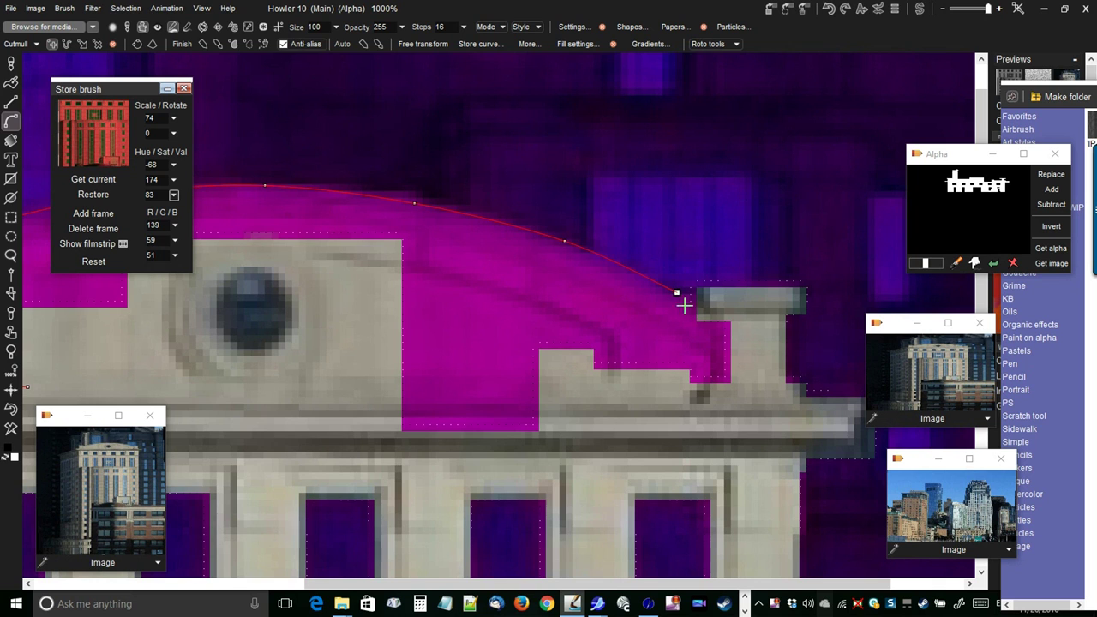
{"action": "left_click", "coordinate": [698, 323]}
{"action": "left_click_drag", "start_coordinate": [712, 343], "coordinate": [664, 378]}
{"action": "left_click_drag", "start_coordinate": [574, 314], "coordinate": [485, 176]}
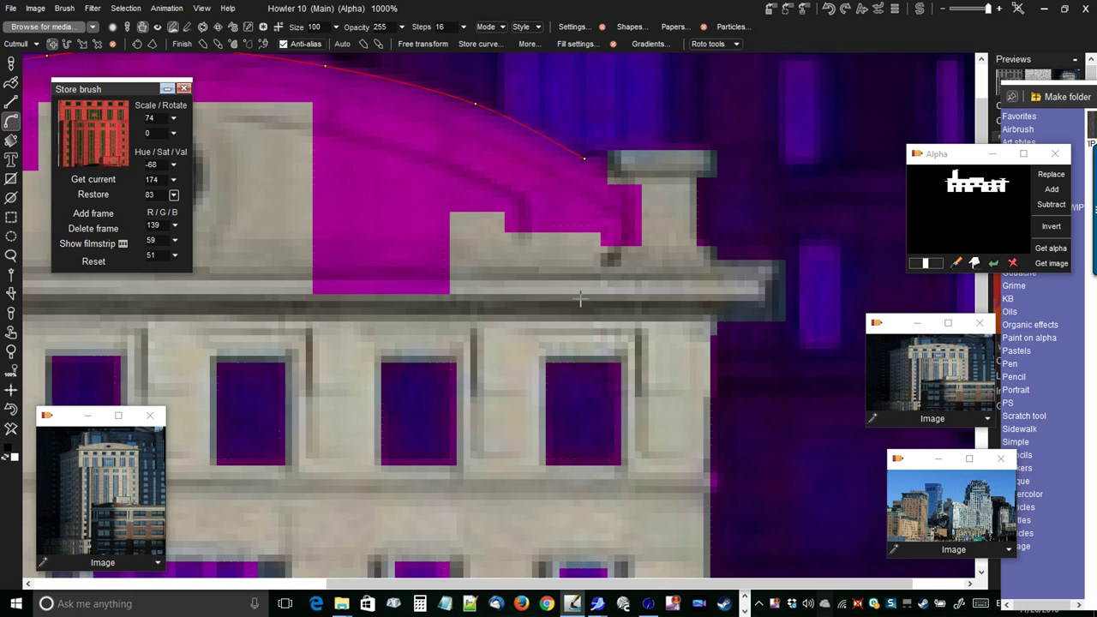
Lead the curve across the right pillar, down below the cornice, and back through the row of small windows.
{"action": "left_click", "coordinate": [600, 186]}
{"action": "left_click", "coordinate": [622, 177]}
{"action": "left_click", "coordinate": [673, 178]}
{"action": "left_click", "coordinate": [674, 327]}
{"action": "left_click", "coordinate": [430, 413]}
Add the last curve point over the small windows and close the outline at its starting point.
{"action": "left_click_drag", "start_coordinate": [497, 254], "coordinate": [837, 266]}
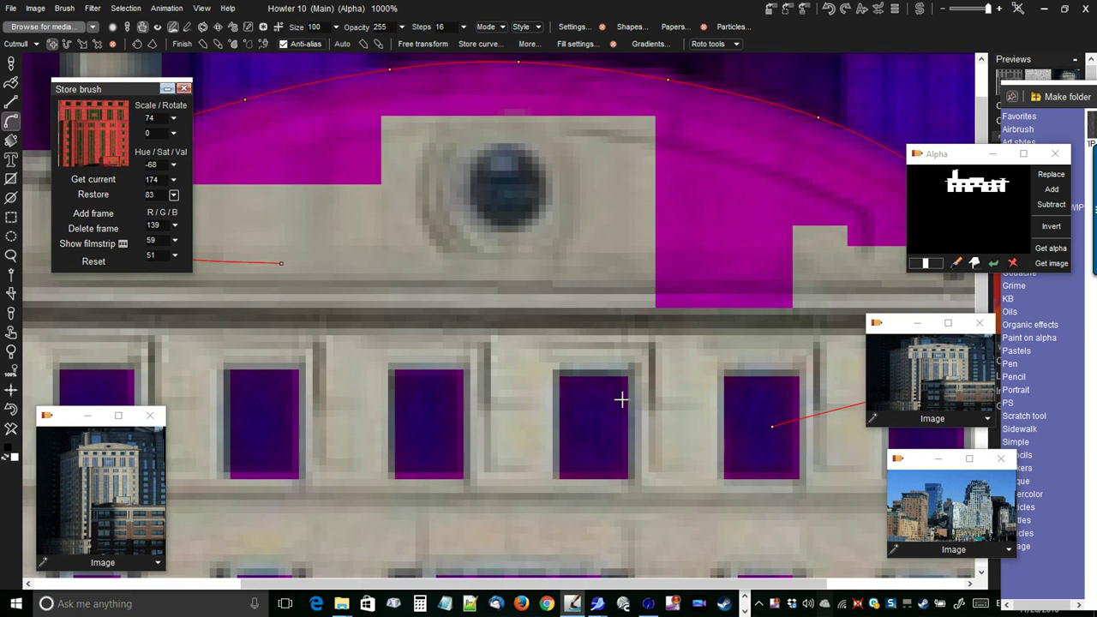
{"action": "left_click", "coordinate": [454, 405]}
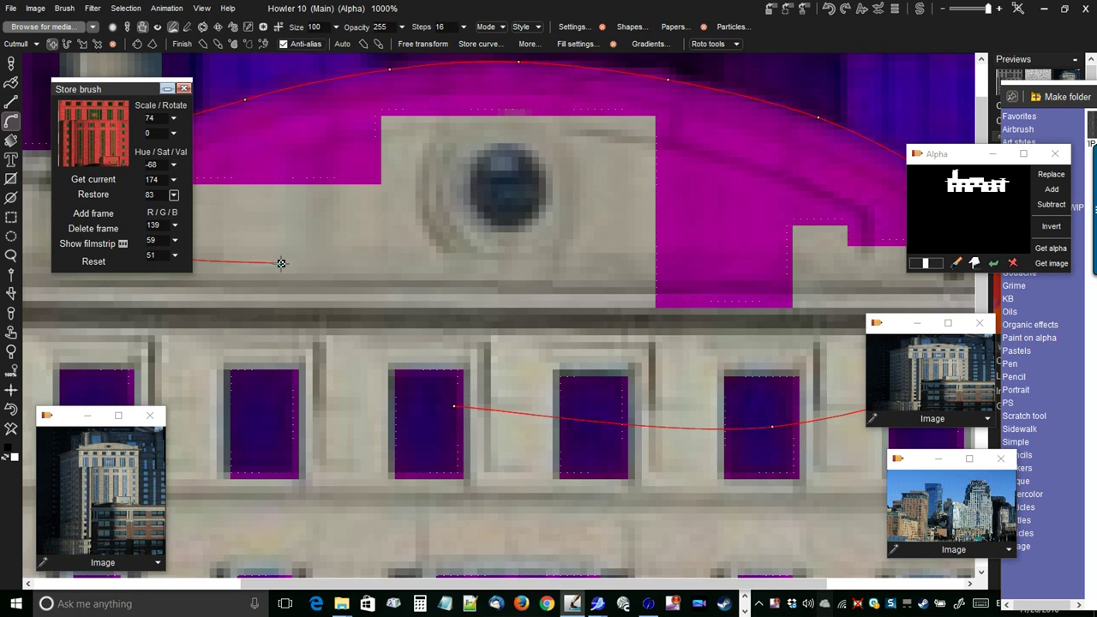
{"action": "left_click_drag", "start_coordinate": [386, 294], "coordinate": [552, 335]}
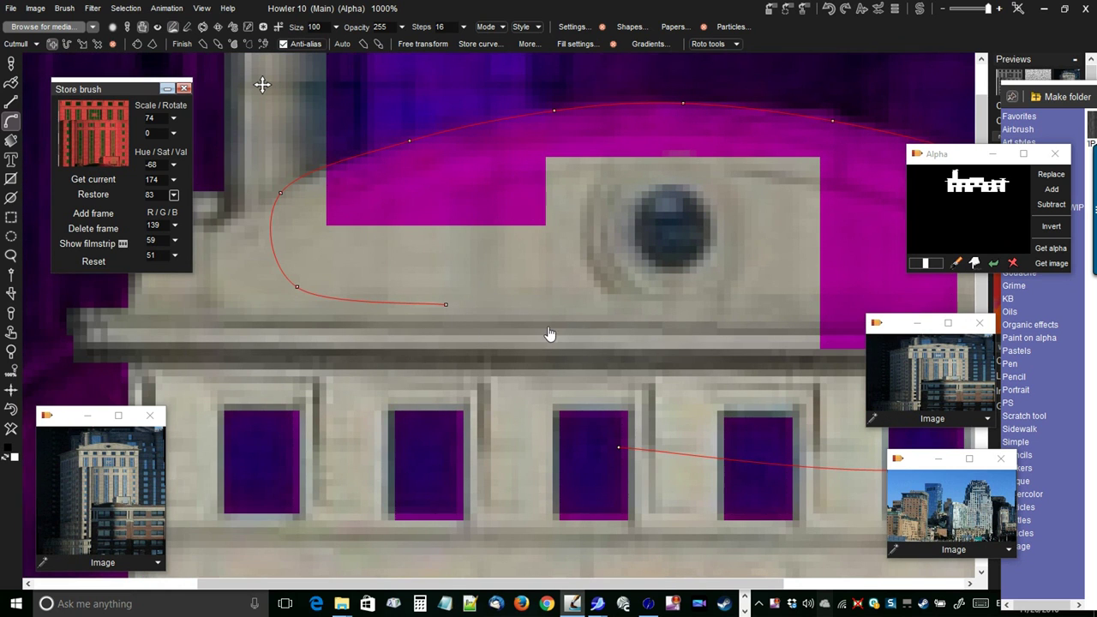
{"action": "left_click", "coordinate": [445, 304]}
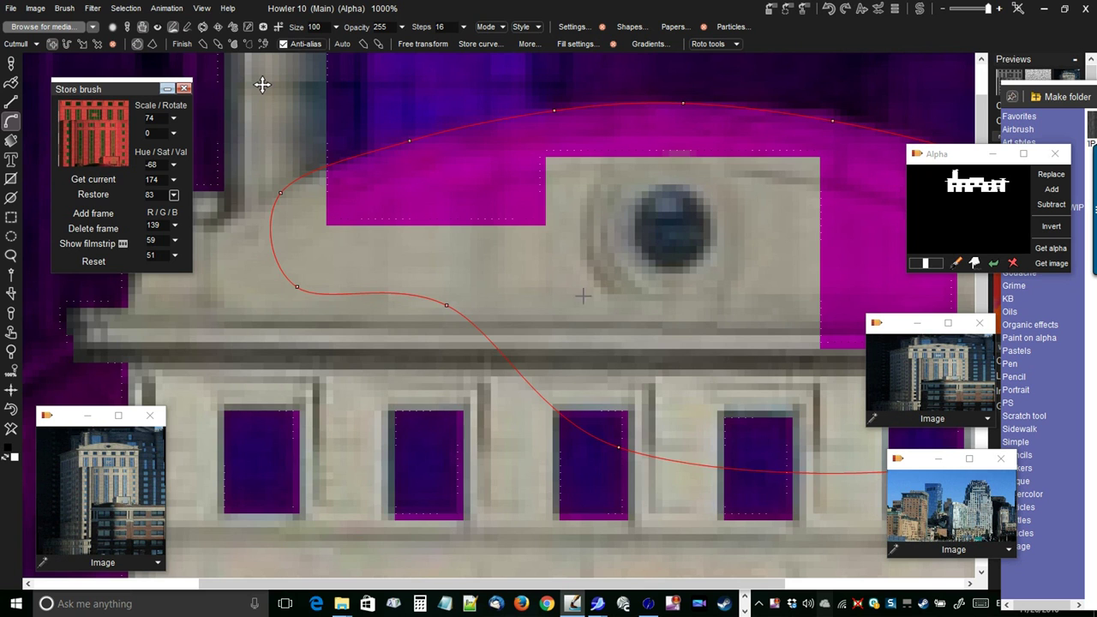
Fine-tune the closed curve's points along the top of the arch to follow the roof edge.
{"action": "scroll", "coordinate": [644, 240], "scroll_direction": "up", "scroll_amount": 2}
{"action": "left_click", "coordinate": [423, 306]}
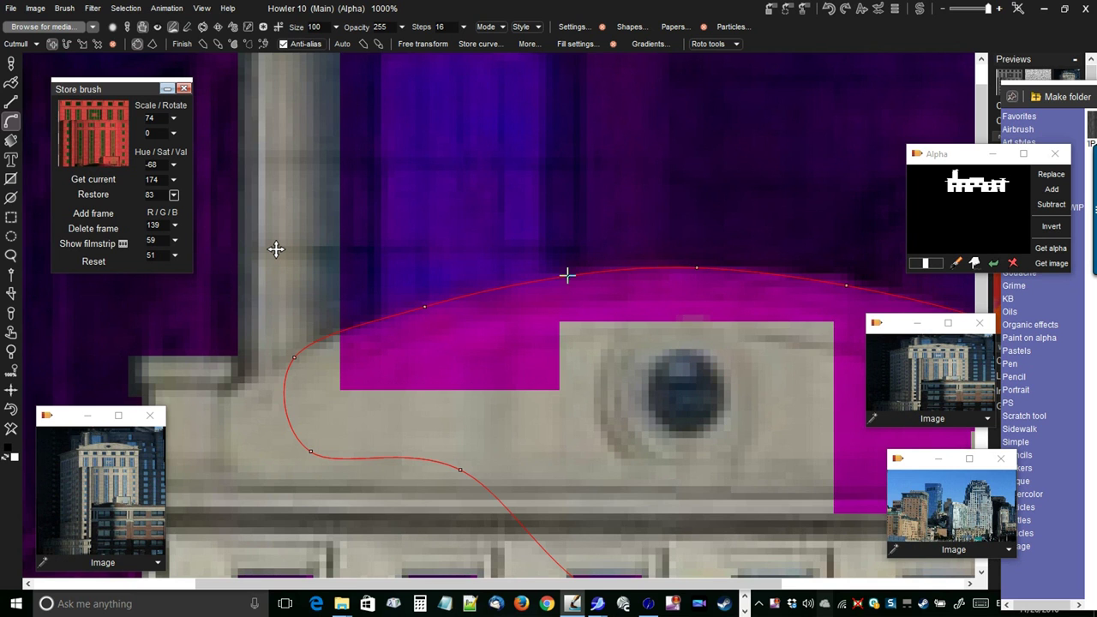
{"action": "left_click_drag", "start_coordinate": [697, 267], "coordinate": [695, 270]}
{"action": "left_click_drag", "start_coordinate": [633, 341], "coordinate": [443, 314]}
{"action": "scroll", "coordinate": [606, 374], "scroll_direction": "down", "scroll_amount": 2}
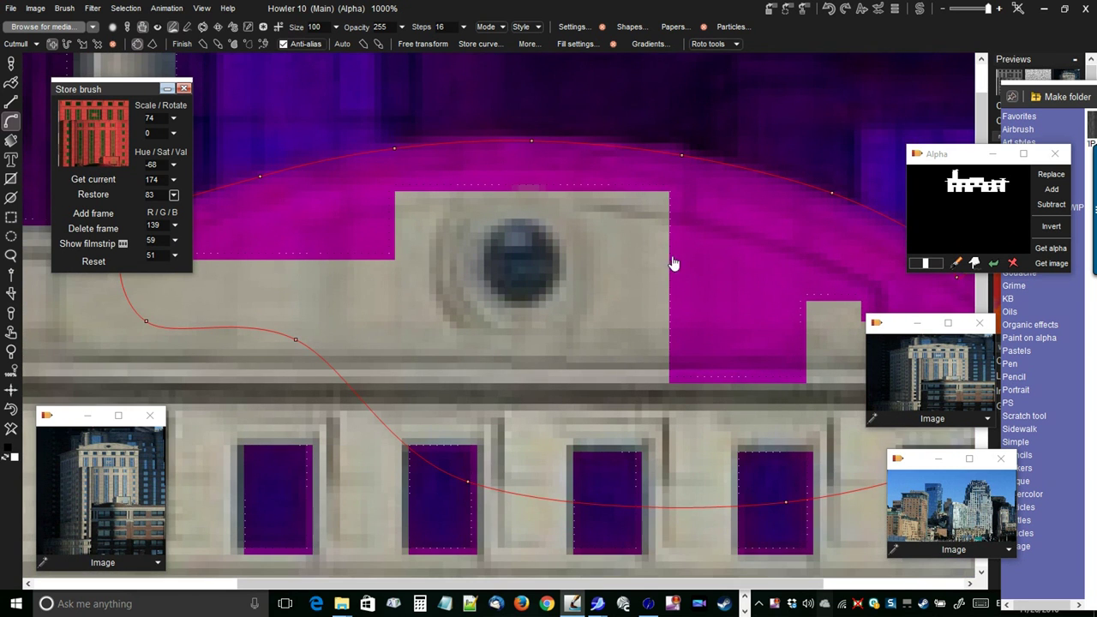
{"action": "scroll", "coordinate": [535, 275], "scroll_direction": "down", "scroll_amount": 2}
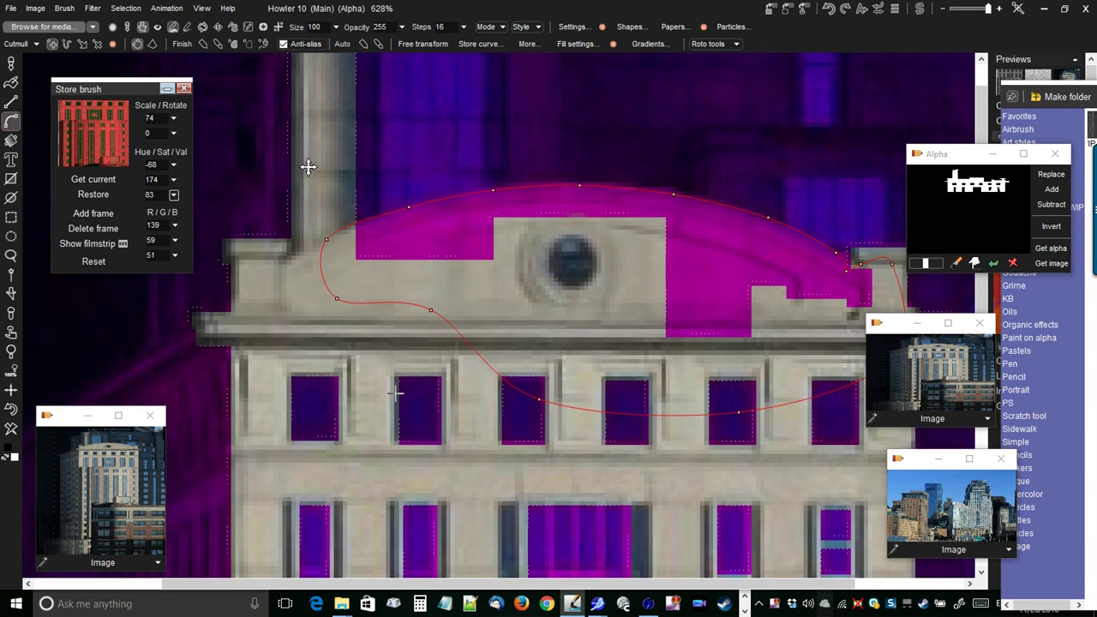
{"action": "left_click_drag", "start_coordinate": [693, 288], "coordinate": [582, 327]}
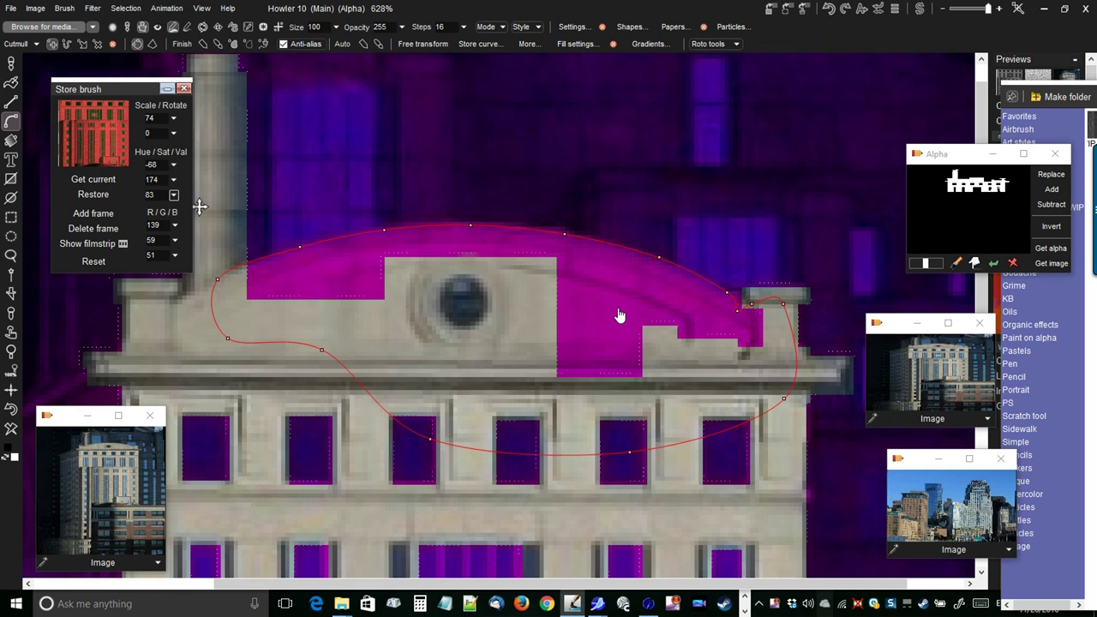
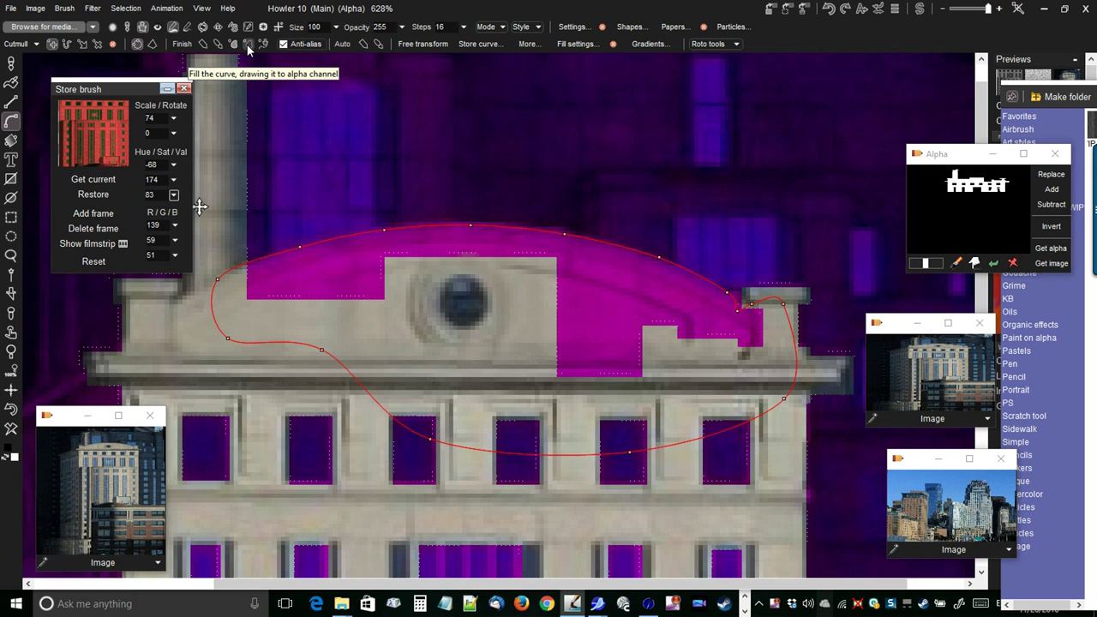
Fill the closed pediment curve into the alpha channel, adding it to the existing selection.
{"action": "left_click", "coordinate": [248, 44]}
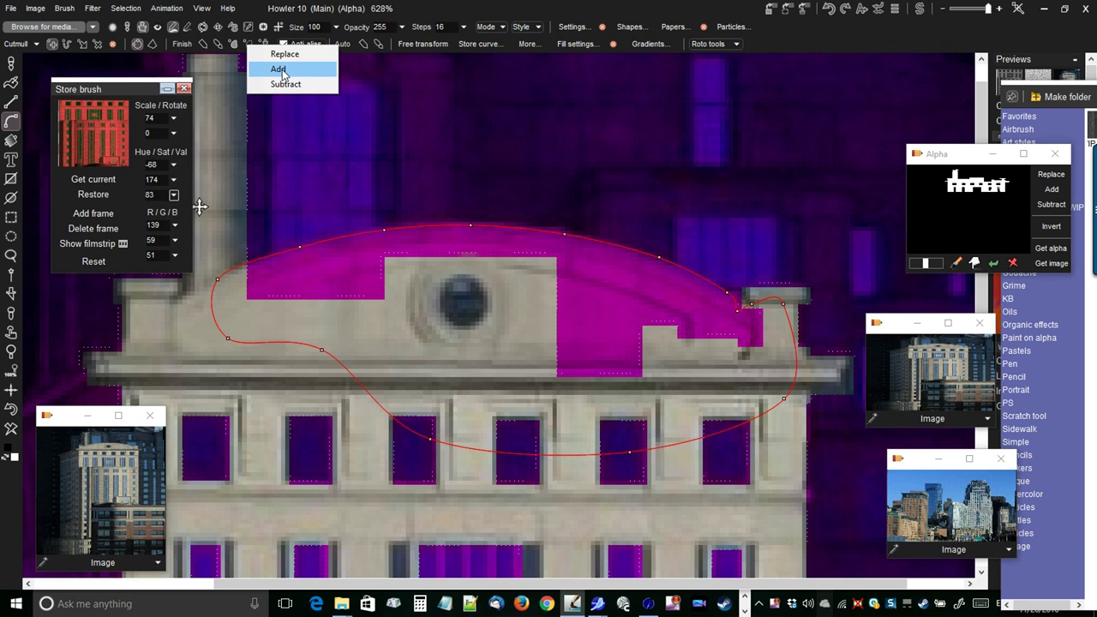
{"action": "left_click", "coordinate": [281, 73]}
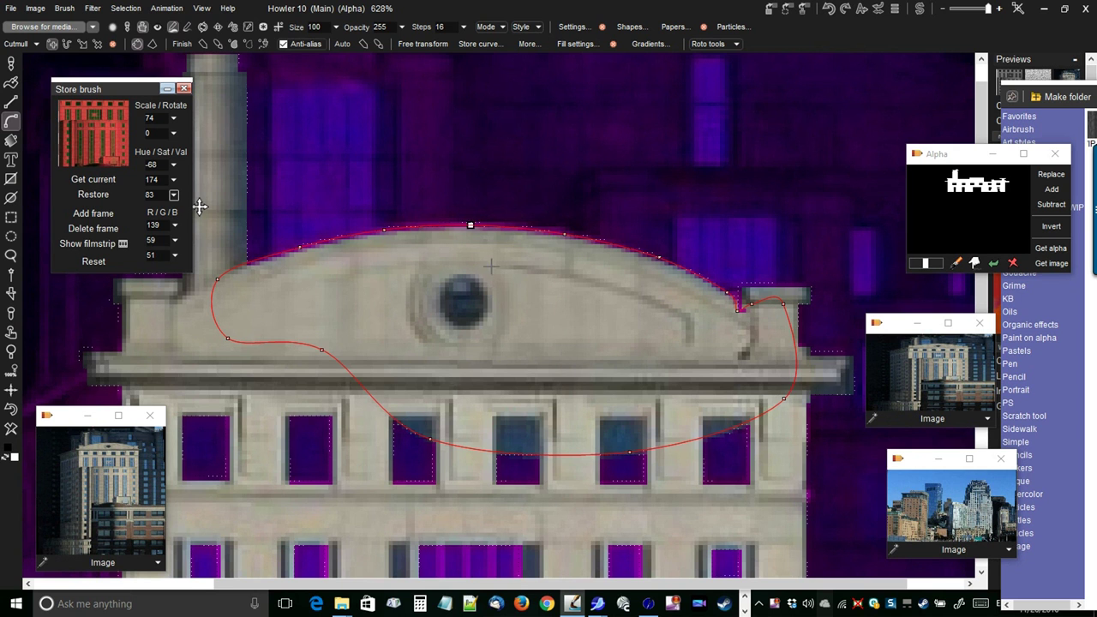
{"action": "scroll", "coordinate": [638, 289], "scroll_direction": "down", "scroll_amount": 5}
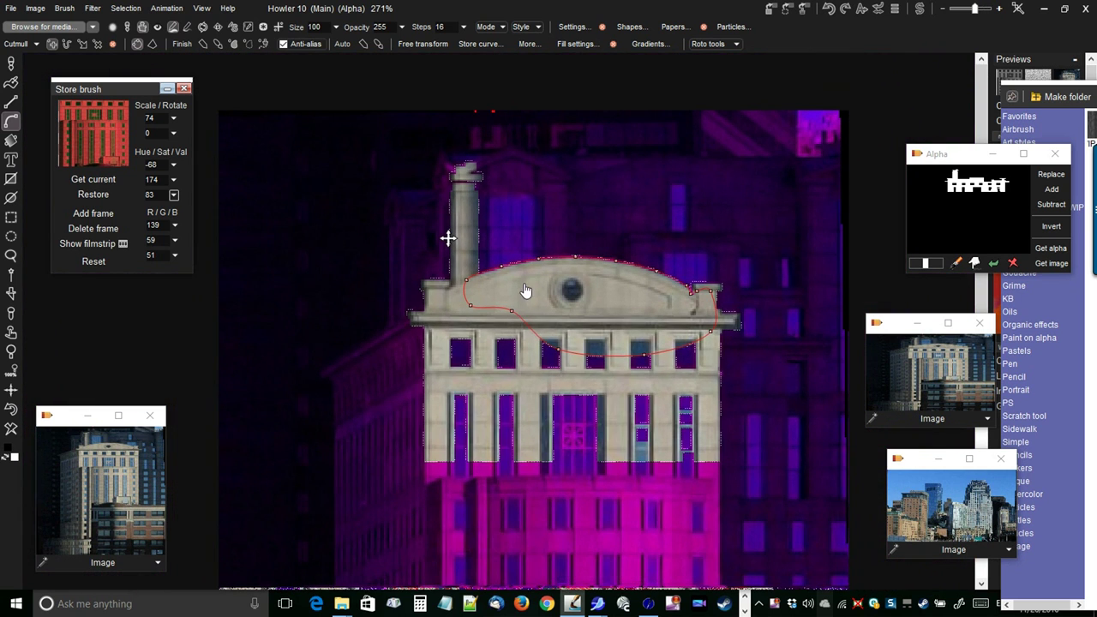
Leave the curve tool and examine the alpha selection along the pediment arch, the cornice and the window rows below.
{"action": "left_click", "coordinate": [11, 65]}
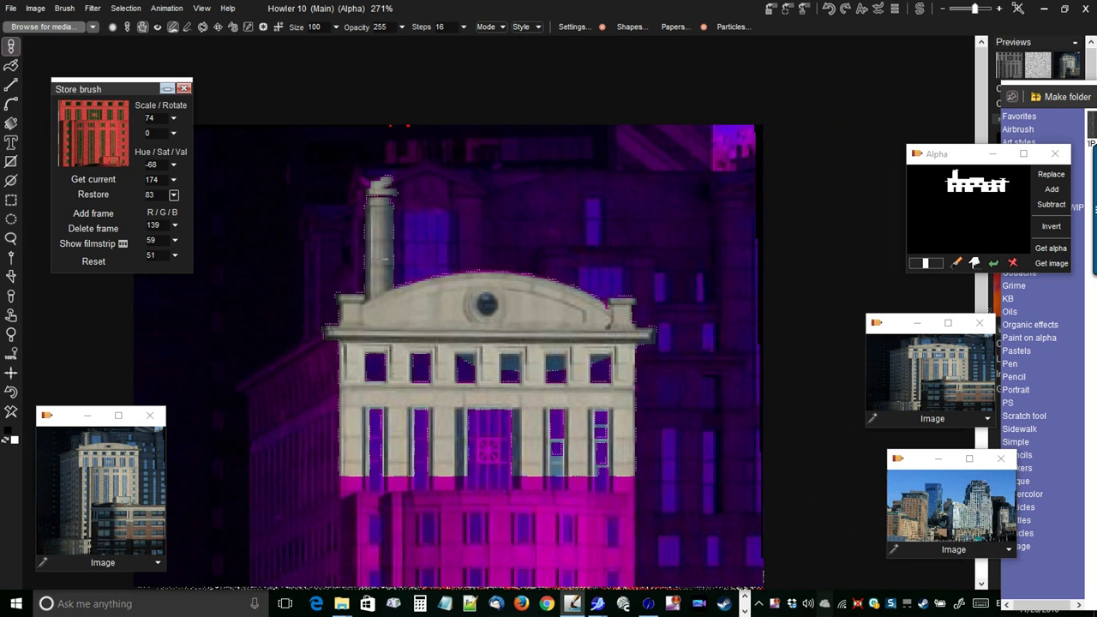
{"action": "scroll", "coordinate": [403, 276], "scroll_direction": "up", "scroll_amount": 2}
{"action": "scroll", "coordinate": [505, 291], "scroll_direction": "down", "scroll_amount": 2}
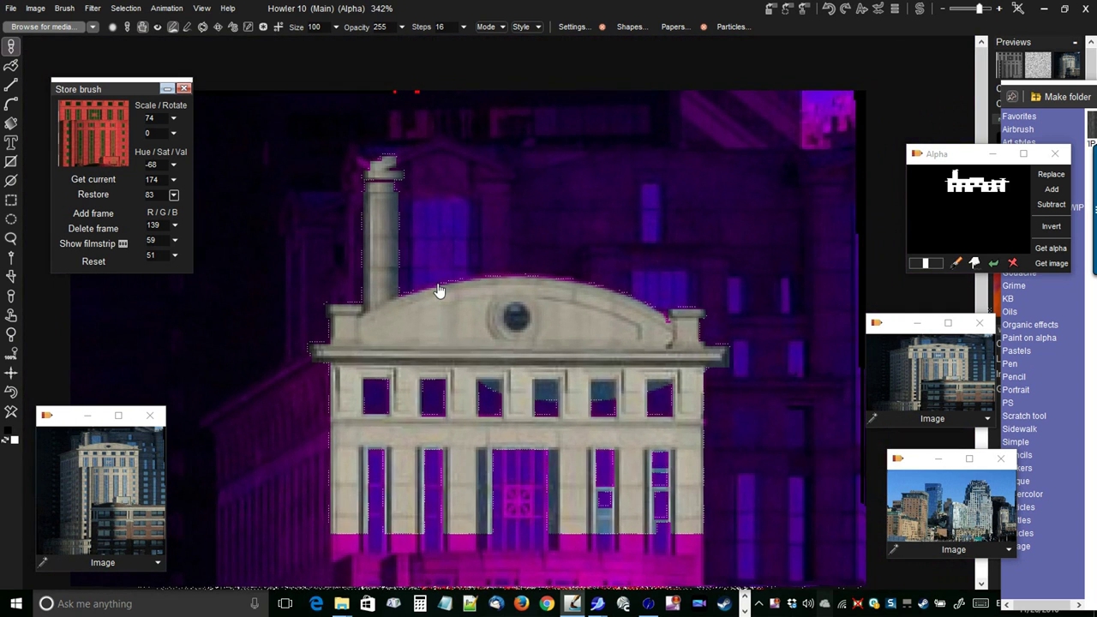
{"action": "scroll", "coordinate": [537, 289], "scroll_direction": "up", "scroll_amount": 4}
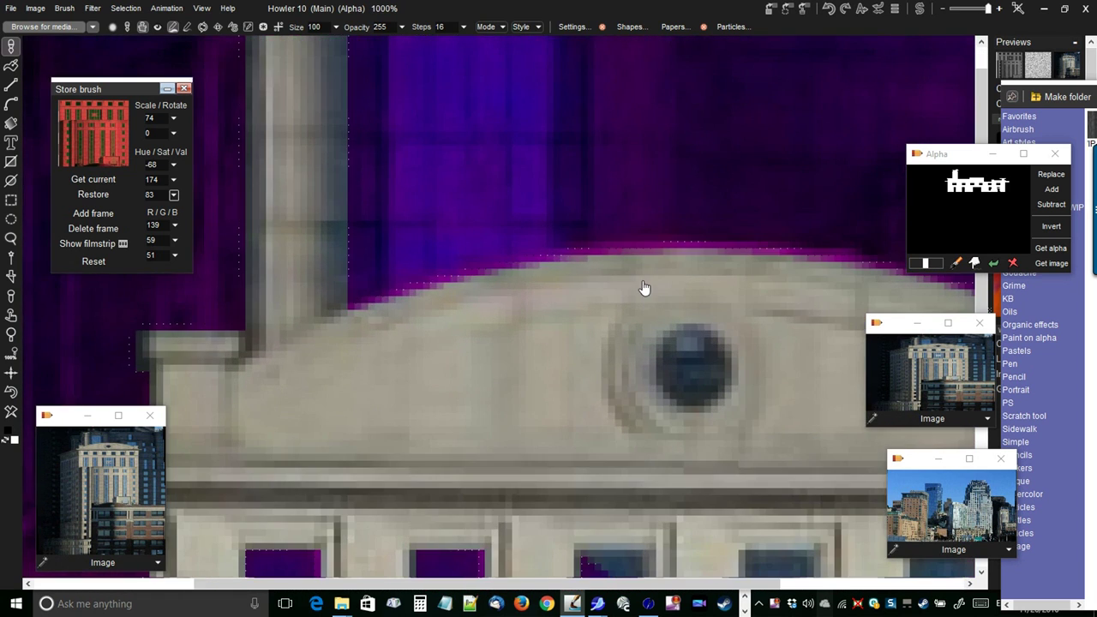
{"action": "scroll", "coordinate": [515, 297], "scroll_direction": "down", "scroll_amount": 3}
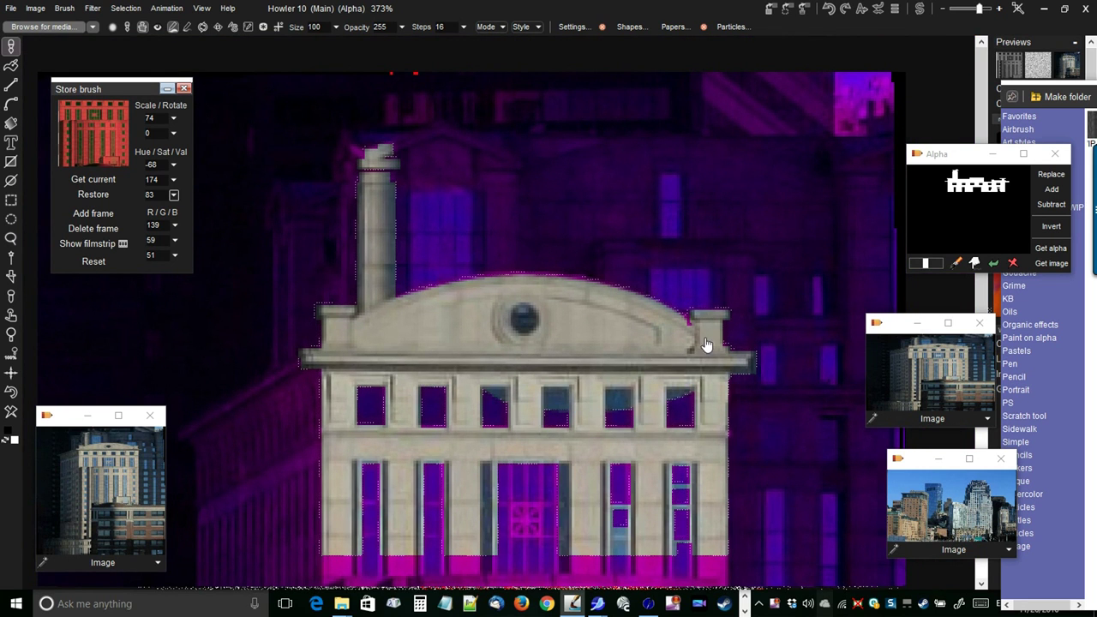
{"action": "left_click_drag", "start_coordinate": [536, 352], "coordinate": [563, 177]}
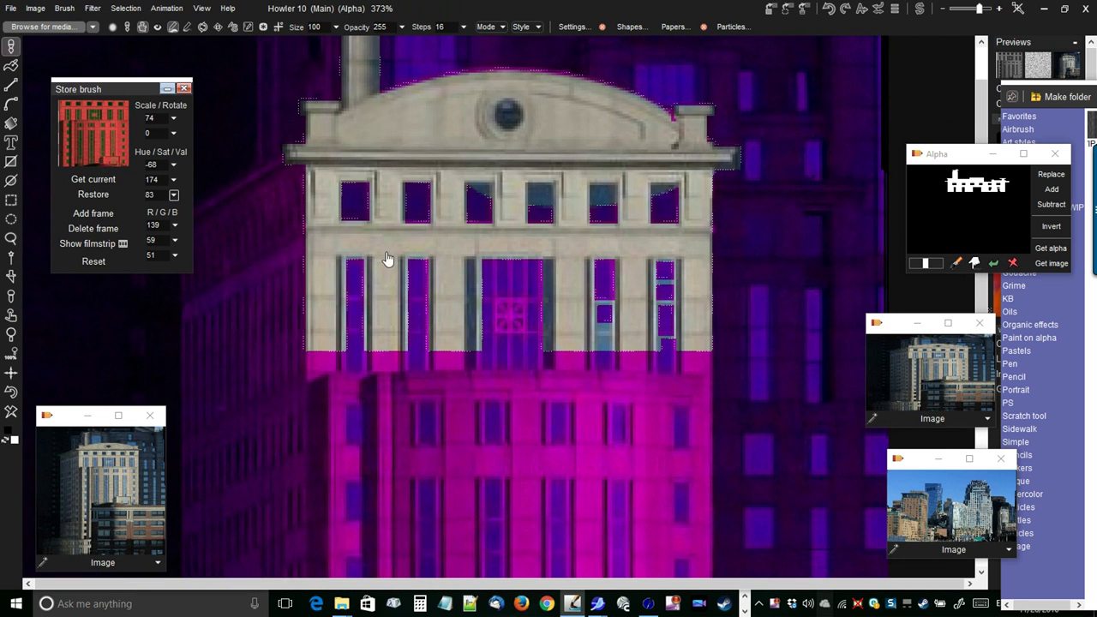
{"action": "scroll", "coordinate": [399, 270], "scroll_direction": "up", "scroll_amount": 3}
{"action": "left_click_drag", "start_coordinate": [622, 296], "coordinate": [514, 272]}
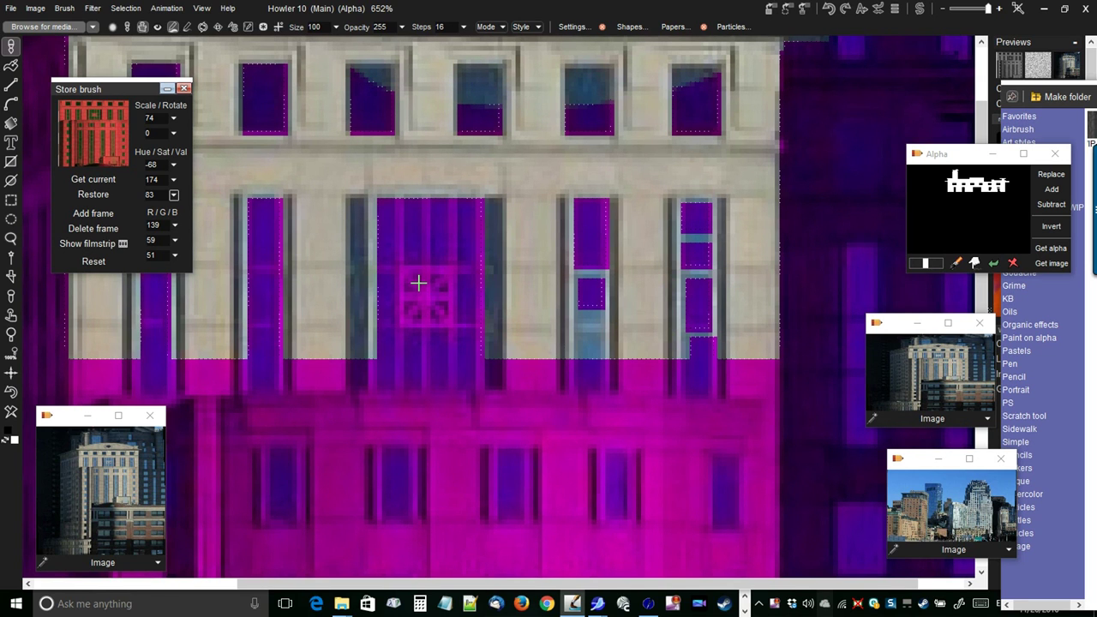
Undo the white paint over the facade and the curve fill that was added to the alpha selection.
{"action": "scroll", "coordinate": [326, 259], "scroll_direction": "up", "scroll_amount": 1}
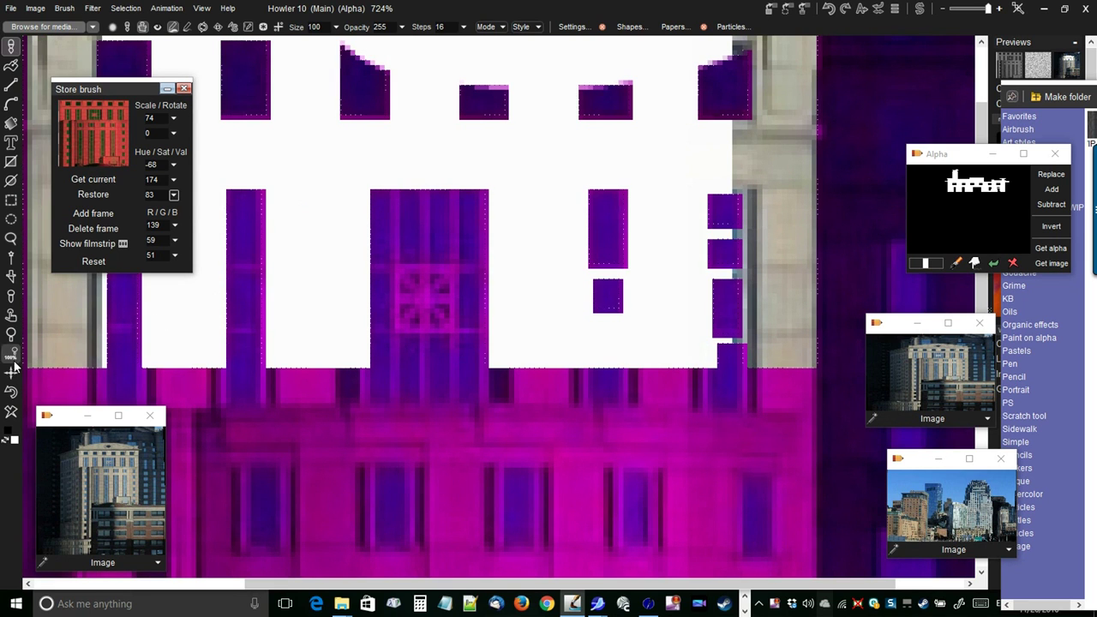
{"action": "left_click", "coordinate": [11, 391]}
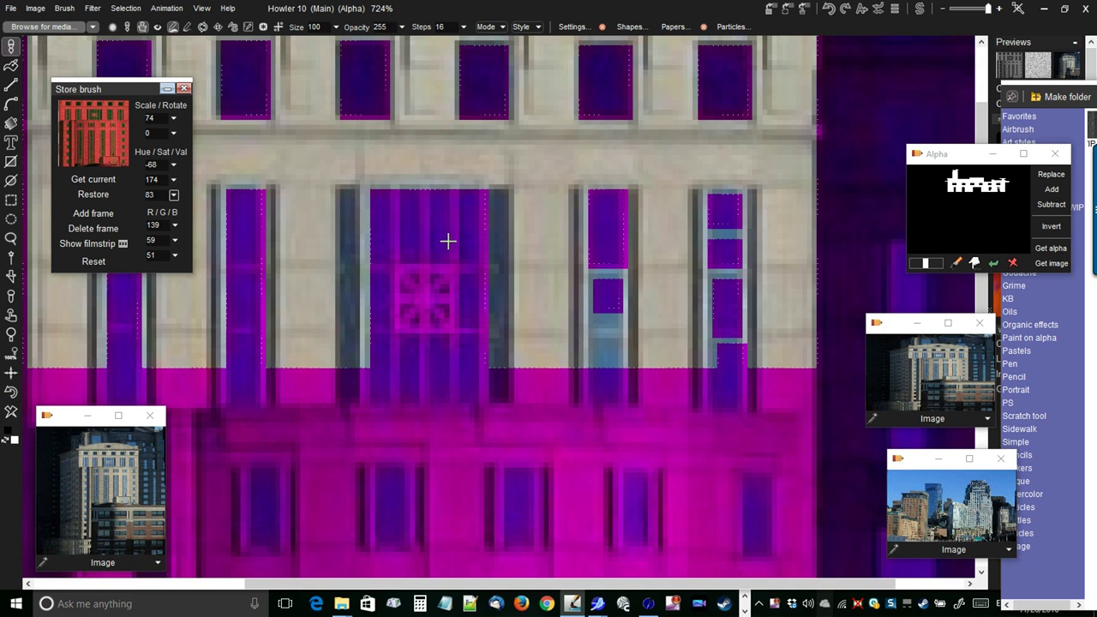
{"action": "scroll", "coordinate": [407, 252], "scroll_direction": "down", "scroll_amount": 3}
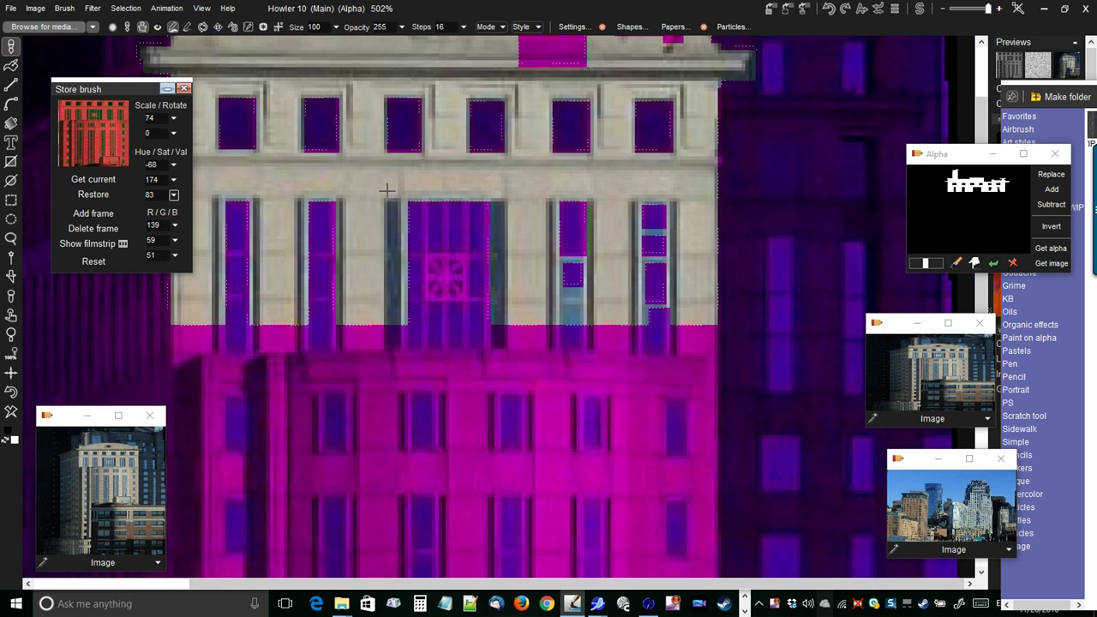
Return to the curve tool at the large central window and clear the old pediment curve.
{"action": "left_click_drag", "start_coordinate": [376, 209], "coordinate": [387, 297]}
{"action": "scroll", "coordinate": [415, 339], "scroll_direction": "up", "scroll_amount": 3}
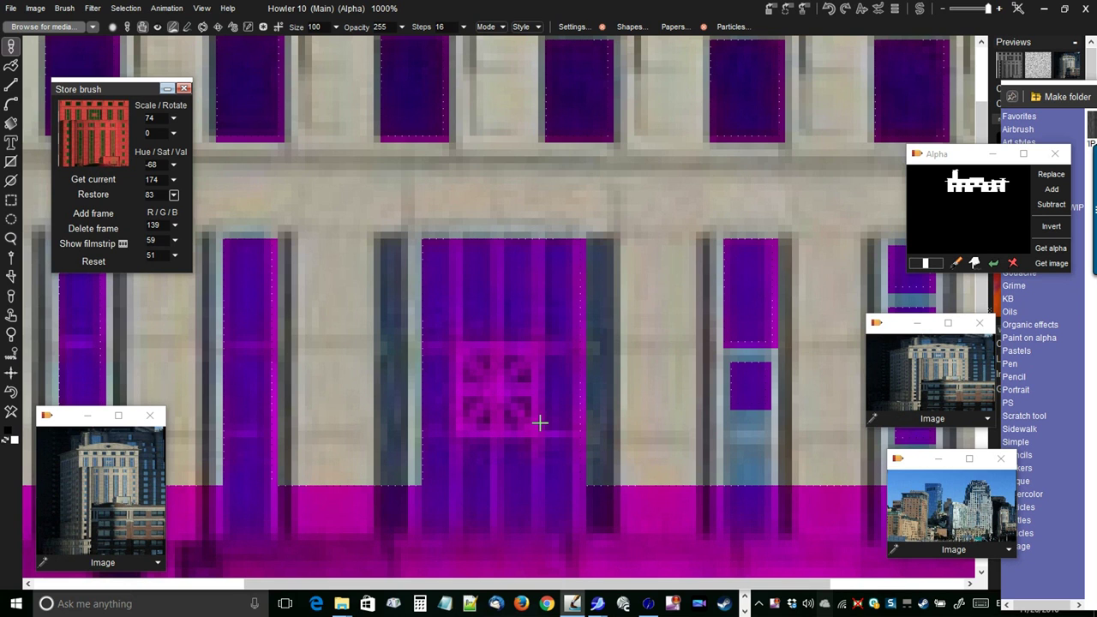
{"action": "left_click", "coordinate": [11, 103]}
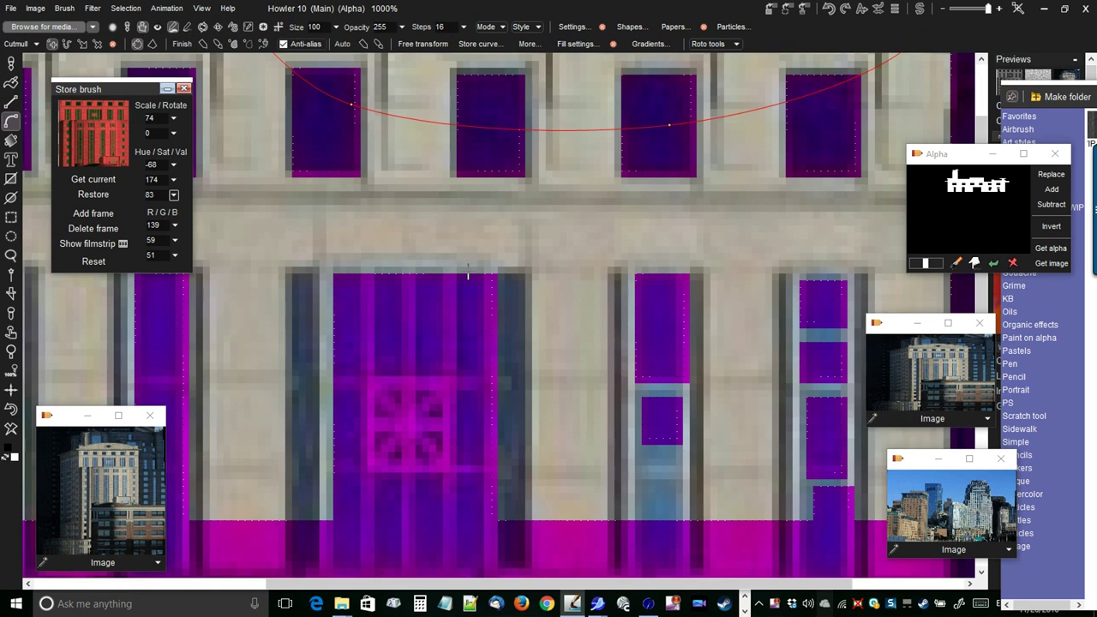
{"action": "left_click", "coordinate": [113, 46]}
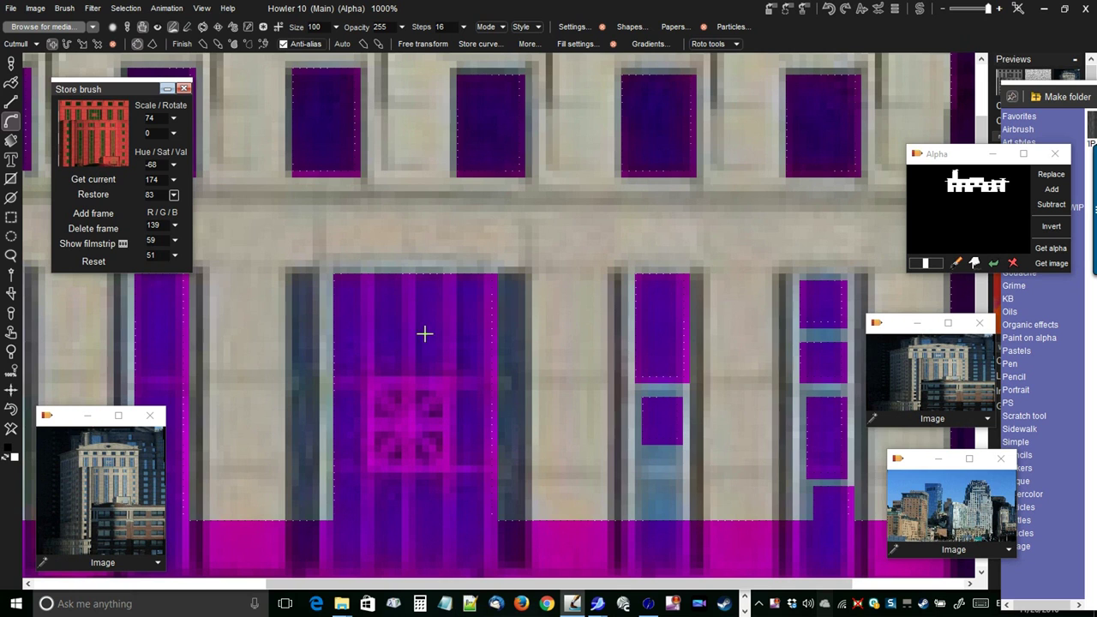
Draw an open Catmull curve of five points zigzagging down the right half of the large central window.
{"action": "left_click_drag", "start_coordinate": [417, 345], "coordinate": [482, 298]}
{"action": "left_click", "coordinate": [461, 381]}
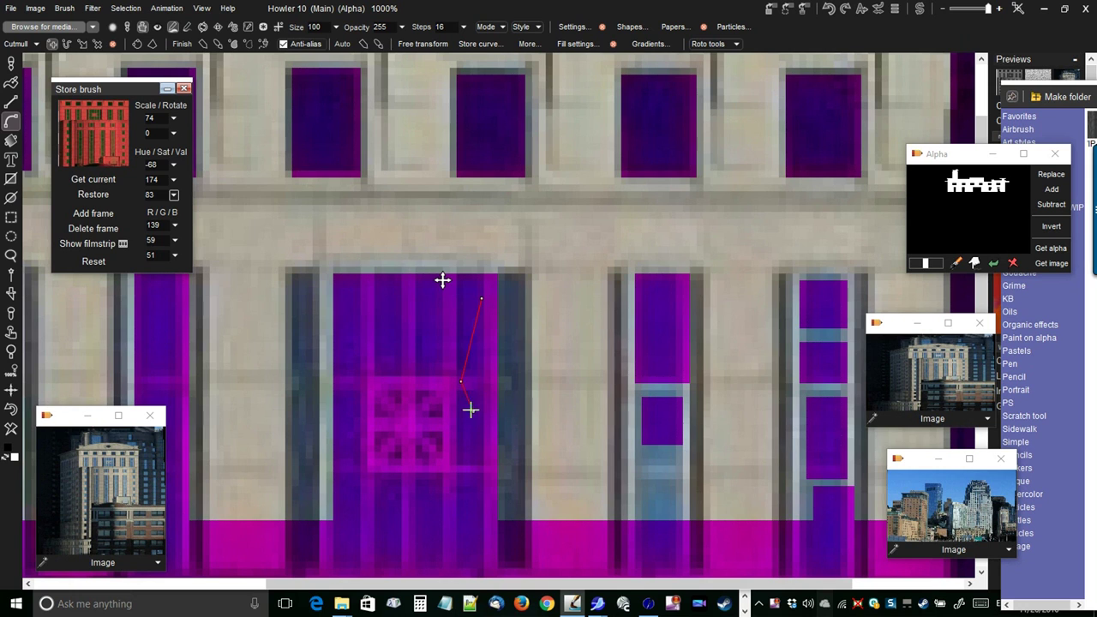
{"action": "mouse_move", "coordinate": [461, 381]}
{"action": "left_mouse_down"}
{"action": "mouse_move", "coordinate": [438, 437]}
{"action": "mouse_move", "coordinate": [466, 377]}
{"action": "mouse_move", "coordinate": [452, 366]}
{"action": "left_mouse_up"}
{"action": "left_click", "coordinate": [453, 436]}
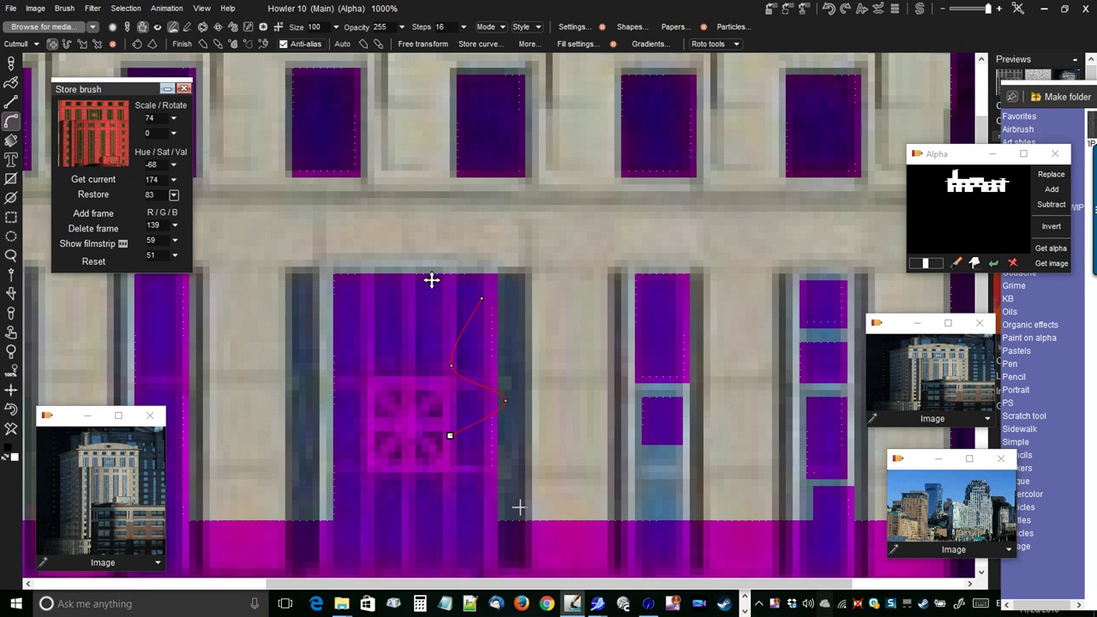
{"action": "left_click", "coordinate": [517, 492]}
{"action": "left_click", "coordinate": [511, 492]}
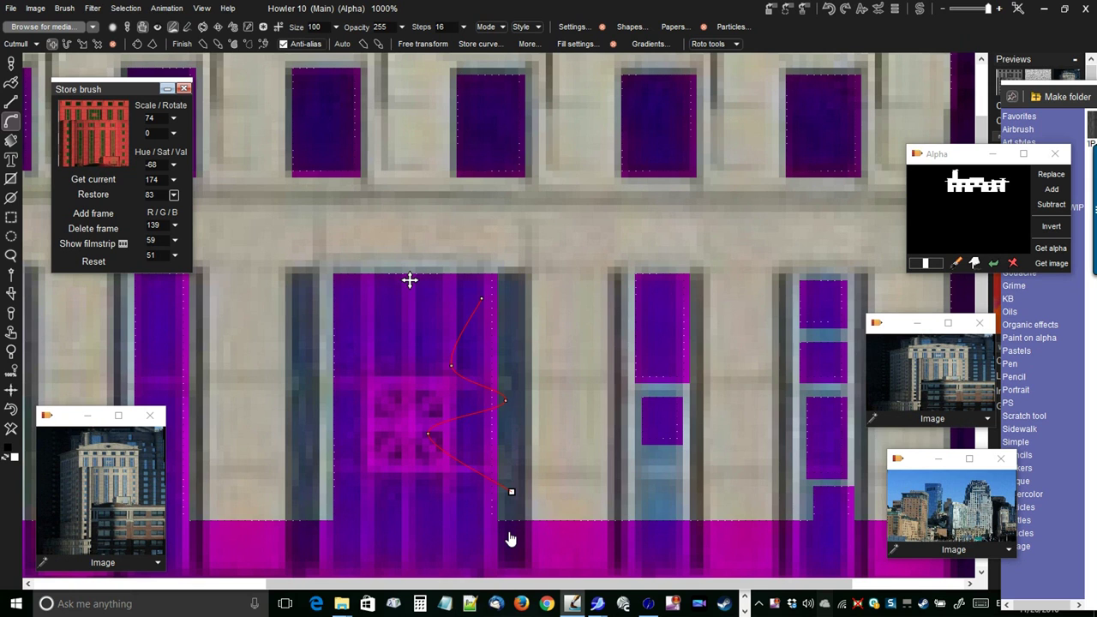
Adjust the open curve's lower end, moving its last point past the central window's right edge onto the wall.
{"action": "left_click", "coordinate": [472, 296]}
{"action": "left_click", "coordinate": [505, 507]}
{"action": "left_click_drag", "start_coordinate": [512, 491], "coordinate": [537, 491]}
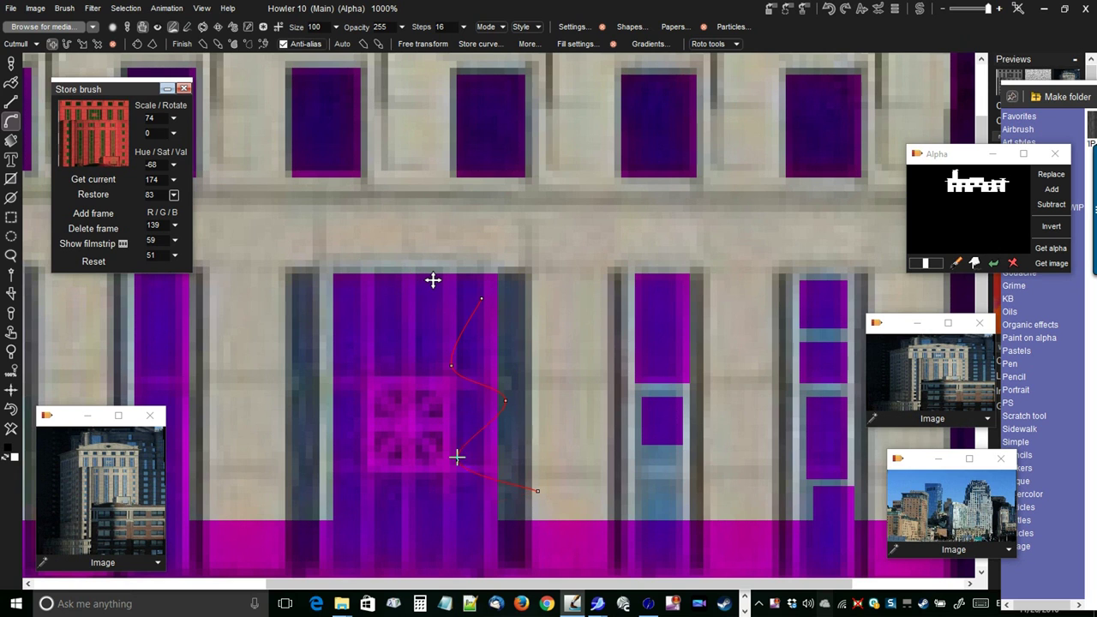
Try the B-spline type on the zigzag curve, and set it back to Catmull.
{"action": "left_click", "coordinate": [39, 45]}
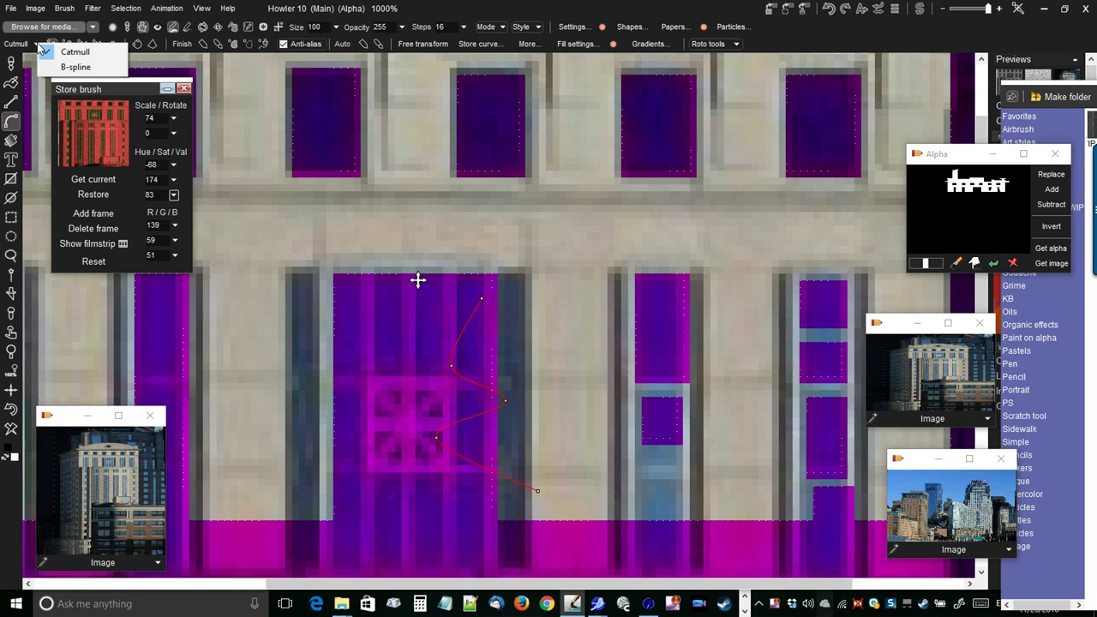
{"action": "left_click", "coordinate": [79, 67]}
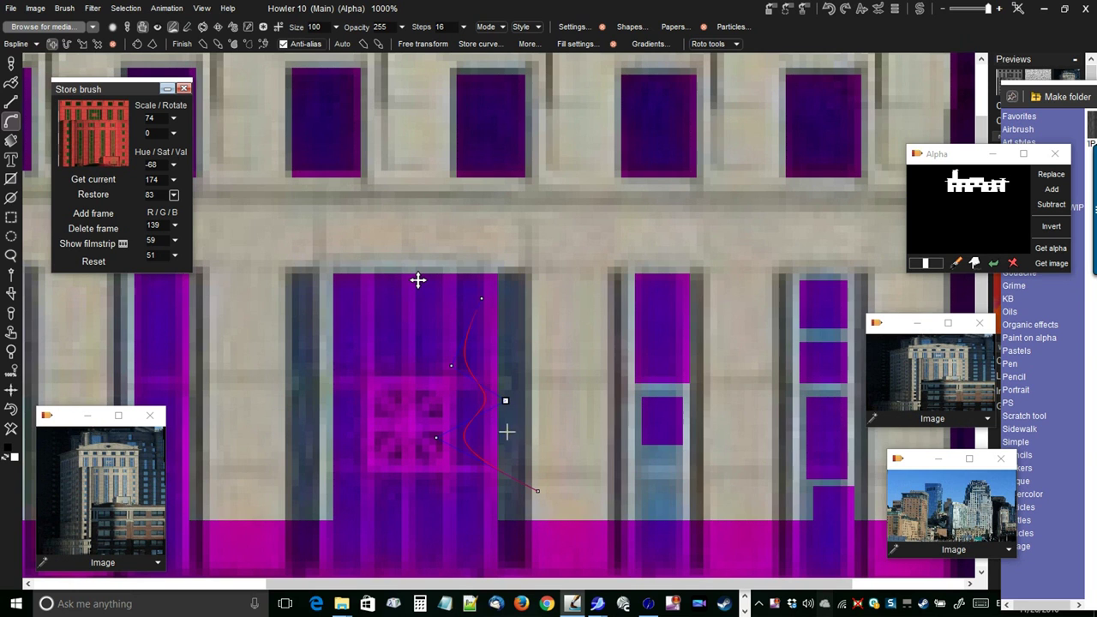
{"action": "left_click", "coordinate": [38, 45]}
{"action": "left_click", "coordinate": [54, 50]}
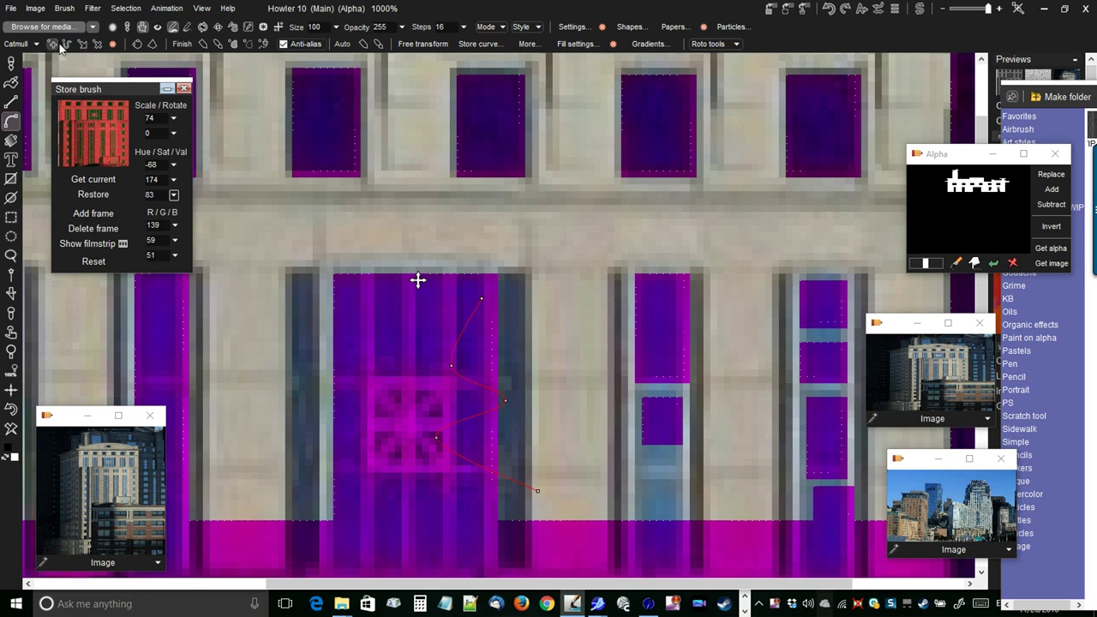
Switch the curve to straight segments and extend it across the central window's lower part and up its left side to the wall above.
{"action": "left_click", "coordinate": [155, 48]}
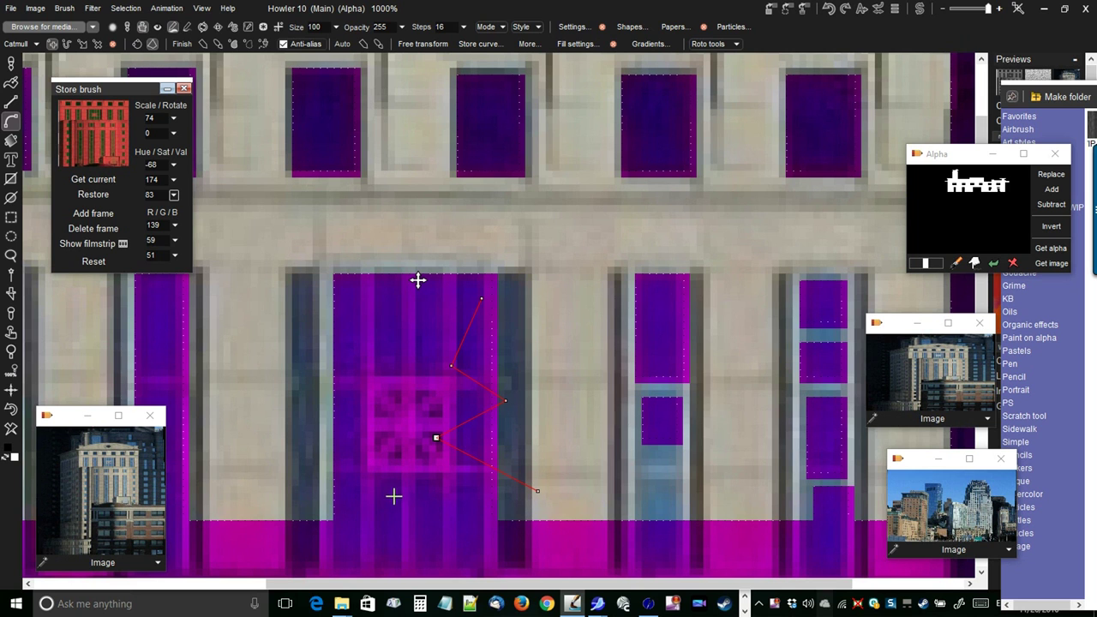
{"action": "left_click_drag", "start_coordinate": [380, 494], "coordinate": [426, 380]}
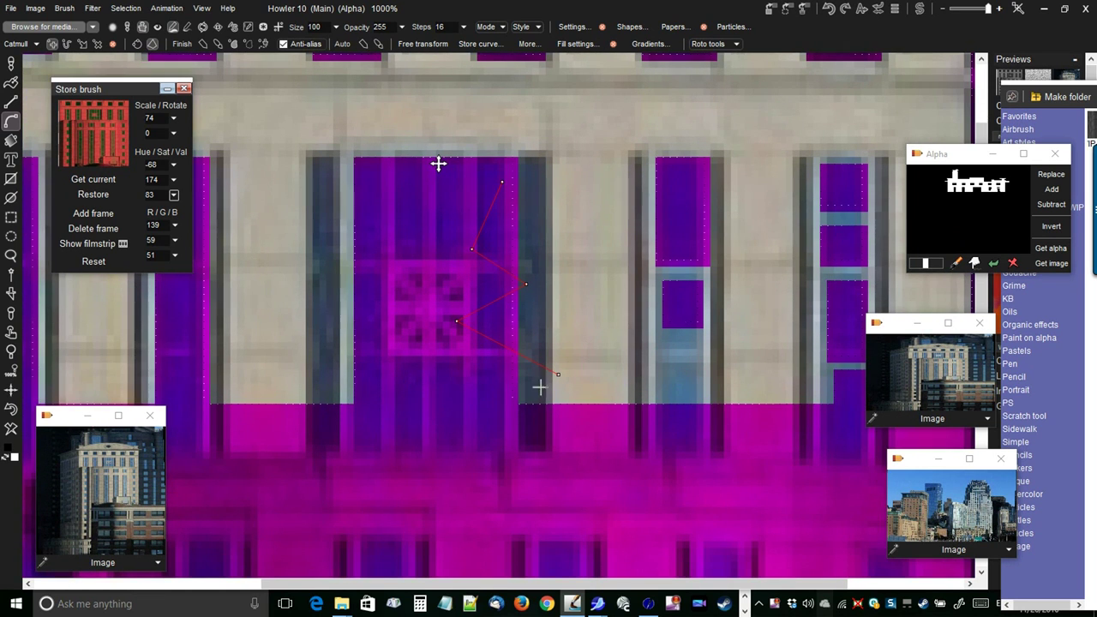
{"action": "left_click", "coordinate": [417, 425]}
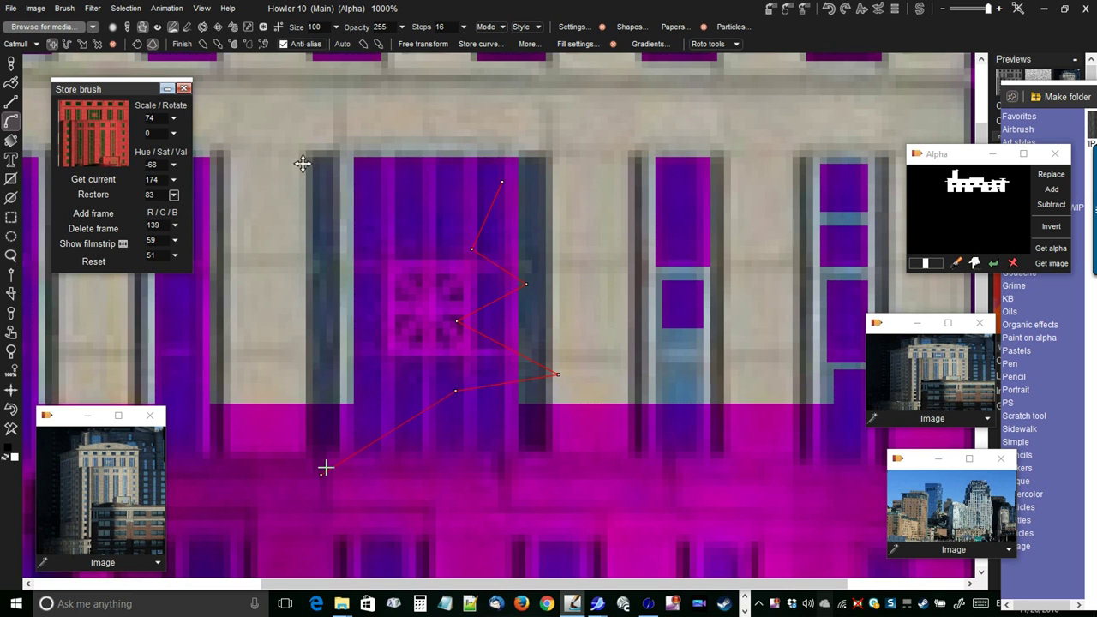
{"action": "left_click", "coordinate": [381, 350]}
{"action": "left_click", "coordinate": [425, 296]}
{"action": "left_click", "coordinate": [430, 257]}
{"action": "left_click", "coordinate": [411, 107]}
{"action": "left_click_drag", "start_coordinate": [406, 106], "coordinate": [383, 104]}
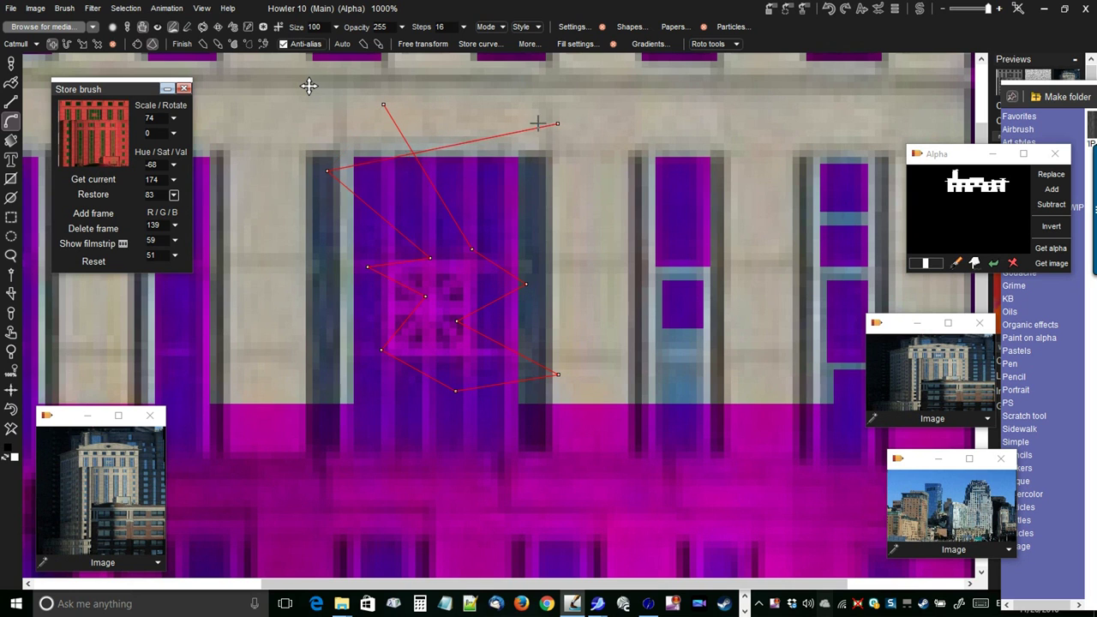
Close the outline and spread its upper points over the wall above the central window, with one pulled down into the window.
{"action": "left_click", "coordinate": [439, 128]}
{"action": "left_click_drag", "start_coordinate": [393, 105], "coordinate": [632, 152]}
{"action": "left_click_drag", "start_coordinate": [441, 129], "coordinate": [327, 112]}
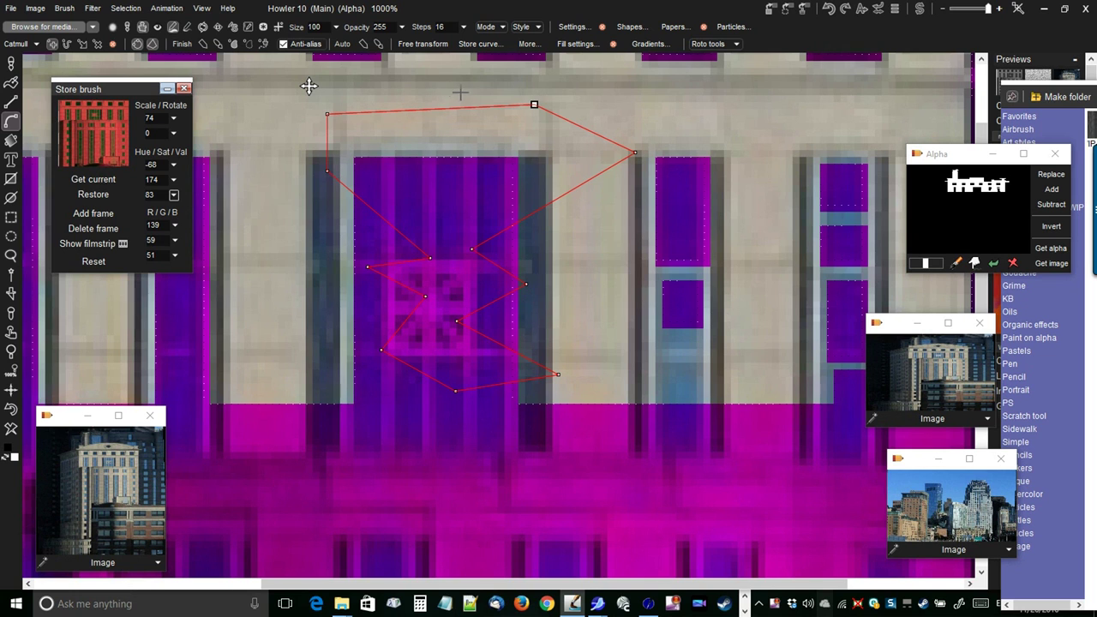
{"action": "mouse_move", "coordinate": [430, 93]}
{"action": "left_mouse_down"}
{"action": "mouse_move", "coordinate": [438, 167]}
{"action": "mouse_move", "coordinate": [431, 181]}
{"action": "mouse_move", "coordinate": [421, 171]}
{"action": "mouse_move", "coordinate": [395, 180]}
{"action": "left_mouse_up"}
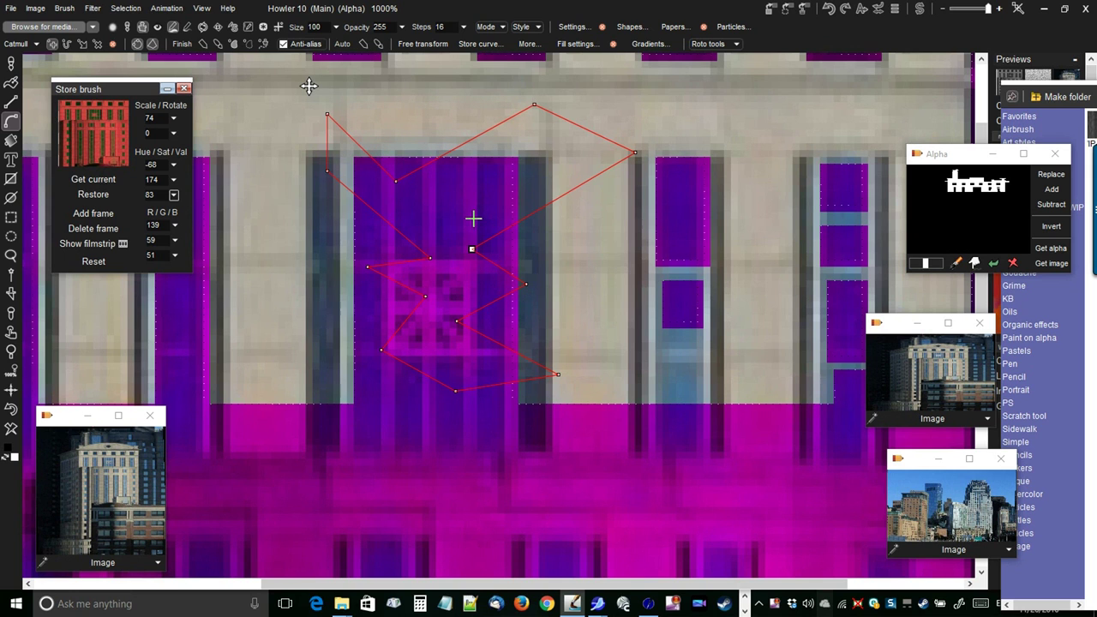
Reshape the outline's upper right side, dipping one point into the central window and raising another to the small window above.
{"action": "scroll", "coordinate": [661, 124], "scroll_direction": "down", "scroll_amount": 3}
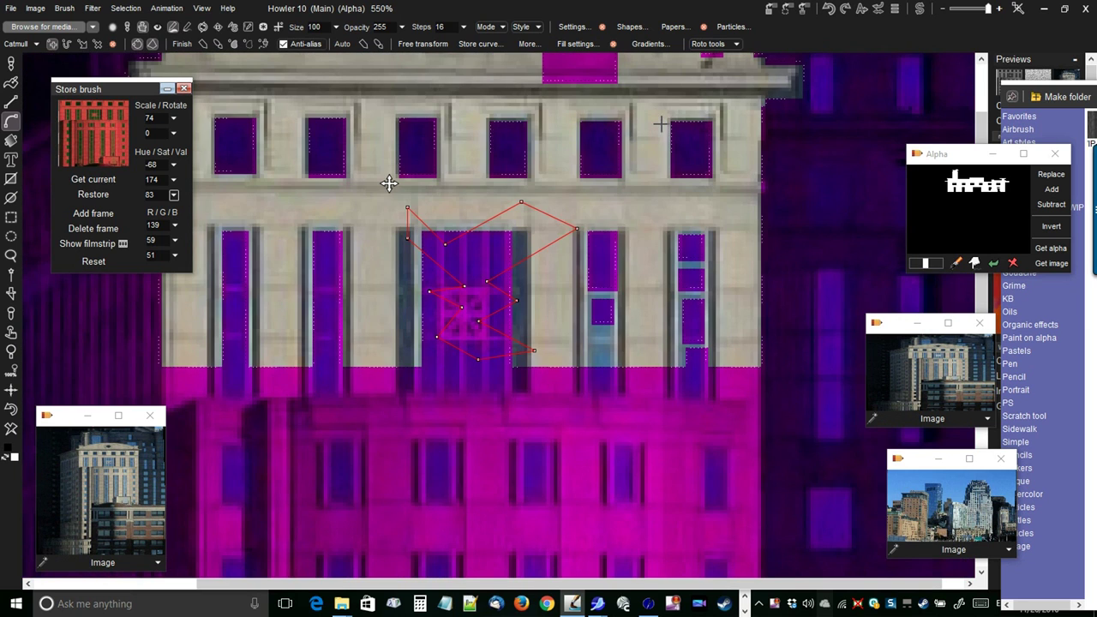
{"action": "left_click_drag", "start_coordinate": [476, 122], "coordinate": [465, 256]}
{"action": "left_click", "coordinate": [478, 255]}
{"action": "left_click", "coordinate": [590, 169]}
{"action": "left_click", "coordinate": [585, 226]}
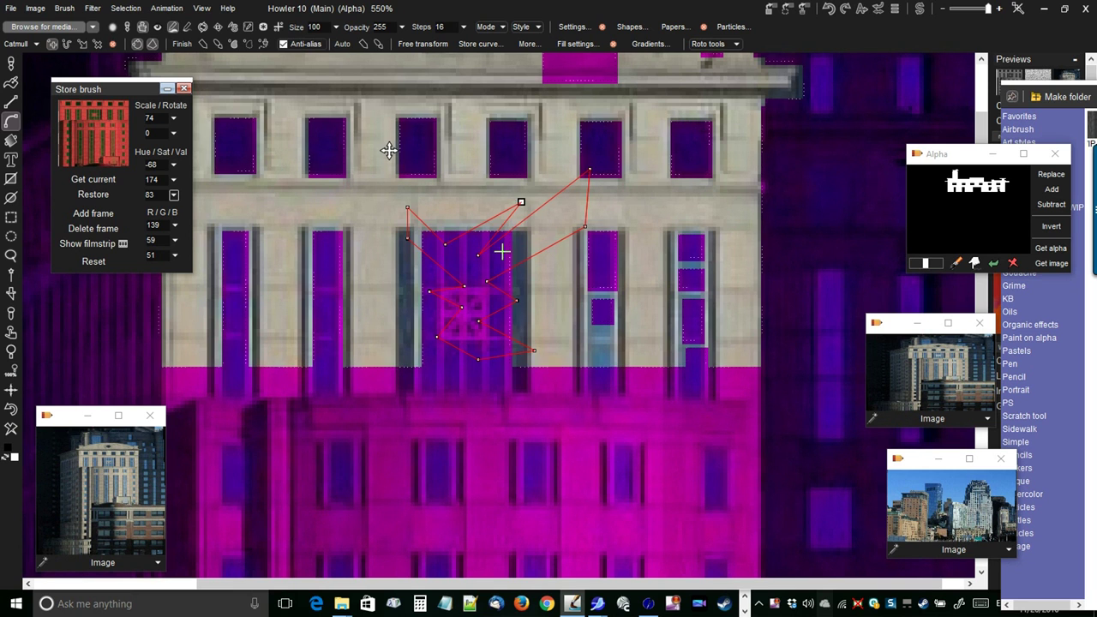
{"action": "scroll", "coordinate": [485, 315], "scroll_direction": "up", "scroll_amount": 1}
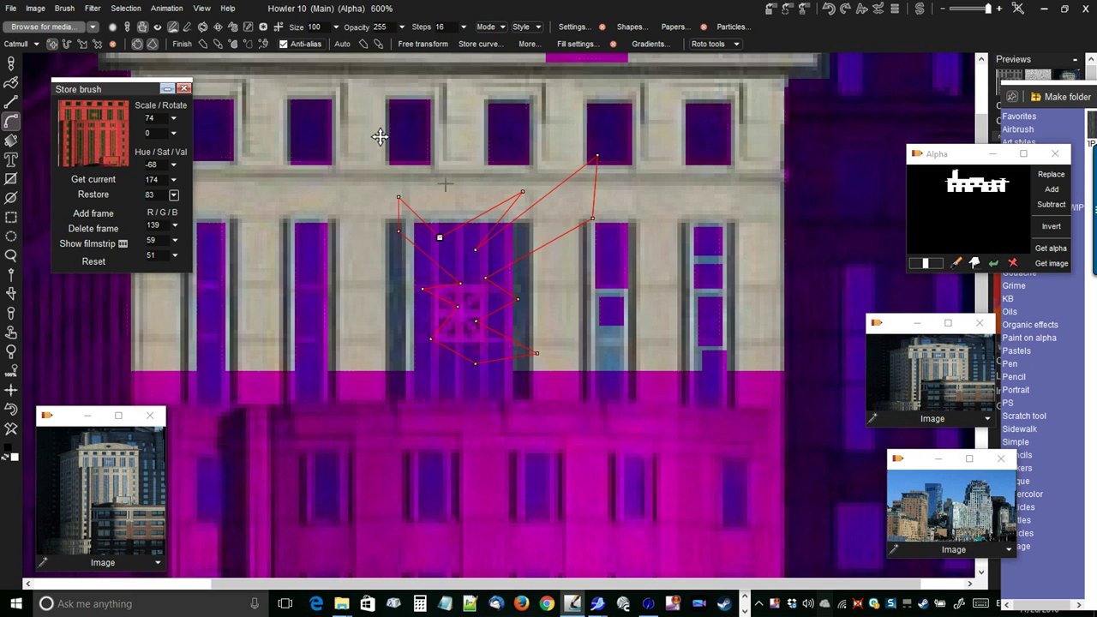
Fill the straight-segment outline into the alpha channel, adding it to the selection over the central window.
{"action": "left_click", "coordinate": [249, 46]}
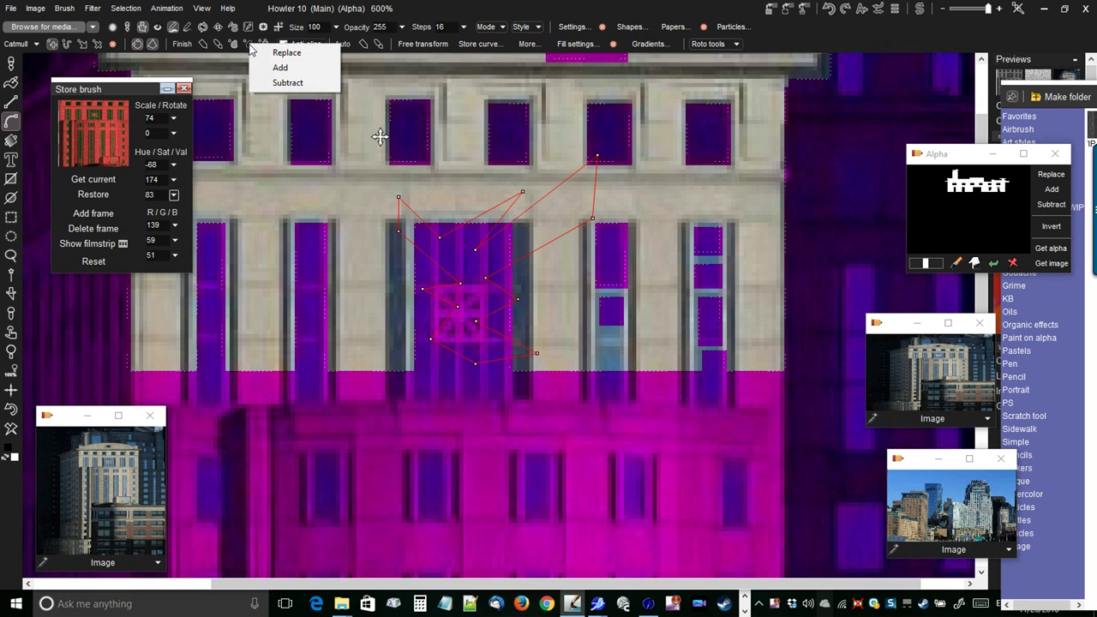
{"action": "left_click", "coordinate": [269, 70]}
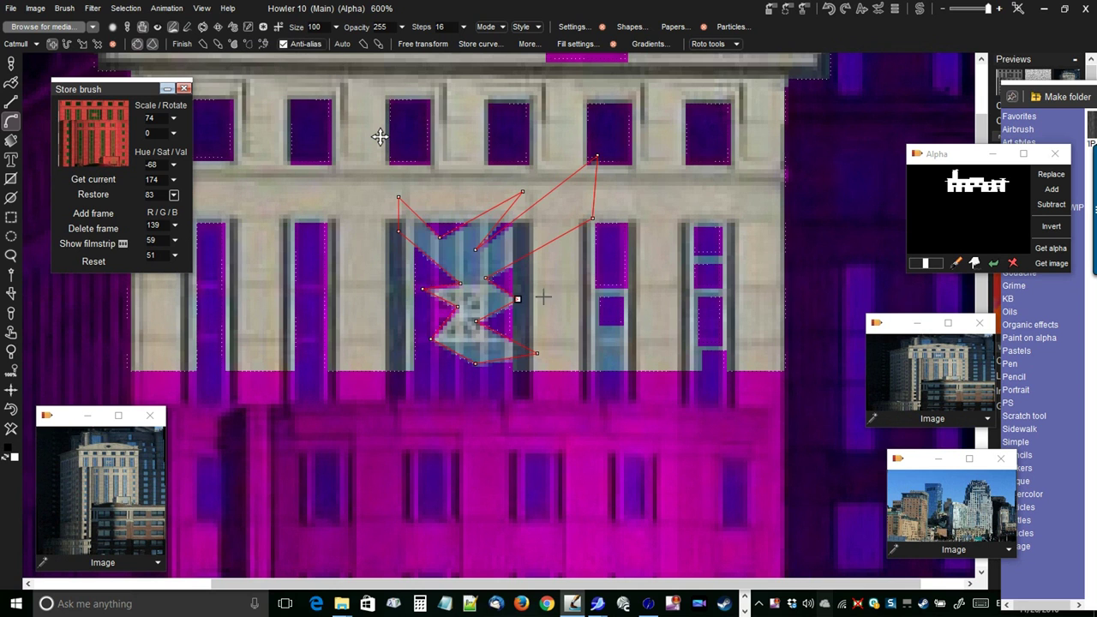
{"action": "scroll", "coordinate": [441, 238], "scroll_direction": "up", "scroll_amount": 4}
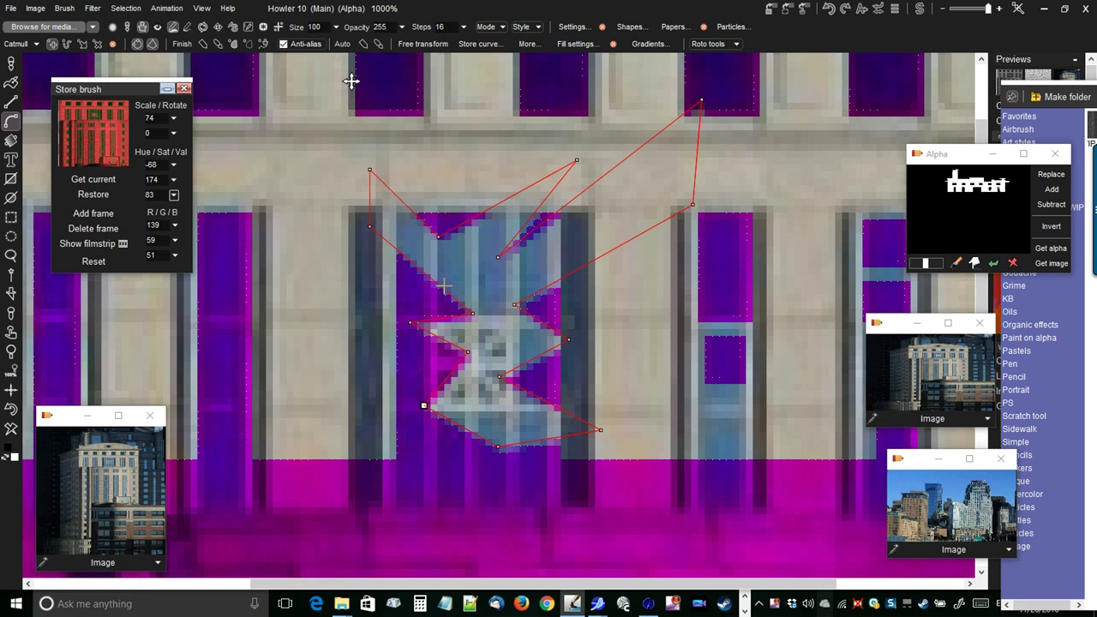
Leave the curve outline for the brush tool and update the stored alpha with the current selection.
{"action": "left_click", "coordinate": [13, 68]}
{"action": "left_click_drag", "start_coordinate": [412, 242], "coordinate": [409, 321]}
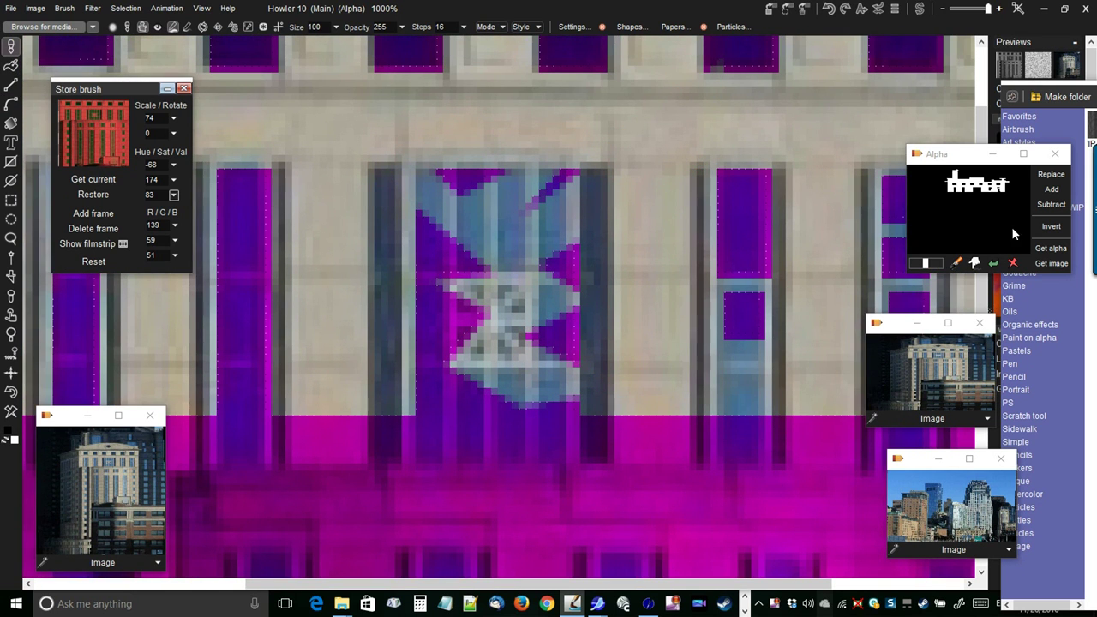
{"action": "left_click_drag", "start_coordinate": [955, 162], "coordinate": [808, 89]}
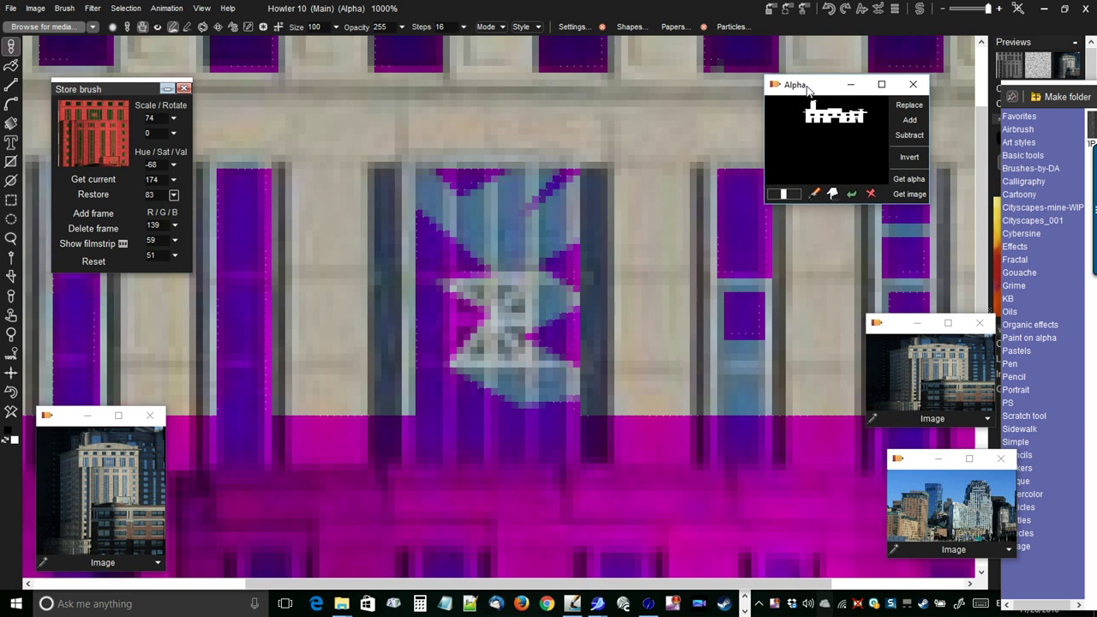
{"action": "left_click", "coordinate": [892, 193]}
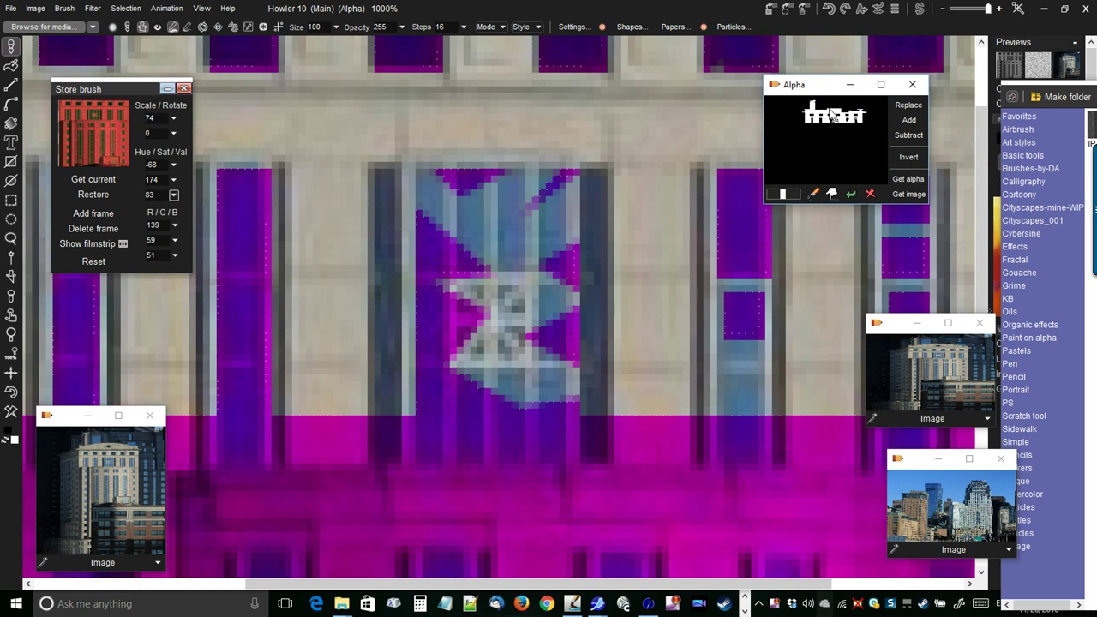
{"action": "left_click_drag", "start_coordinate": [805, 92], "coordinate": [951, 195]}
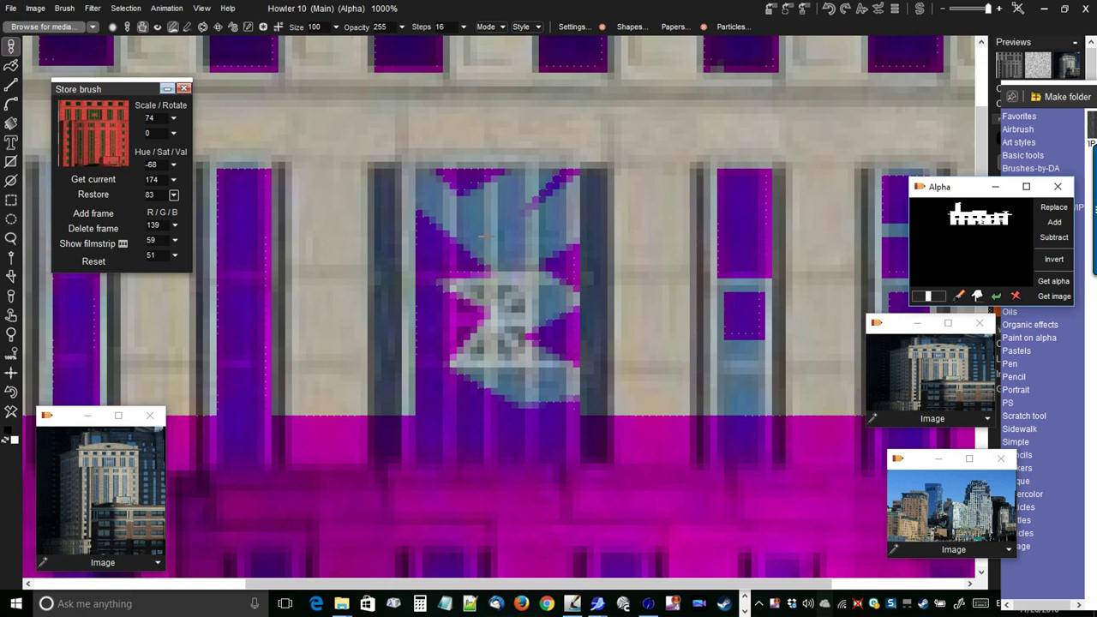
Move the Store brush panel clear of the arched gable with the round window, keeping the whole gable in view.
{"action": "left_click_drag", "start_coordinate": [552, 241], "coordinate": [663, 441]}
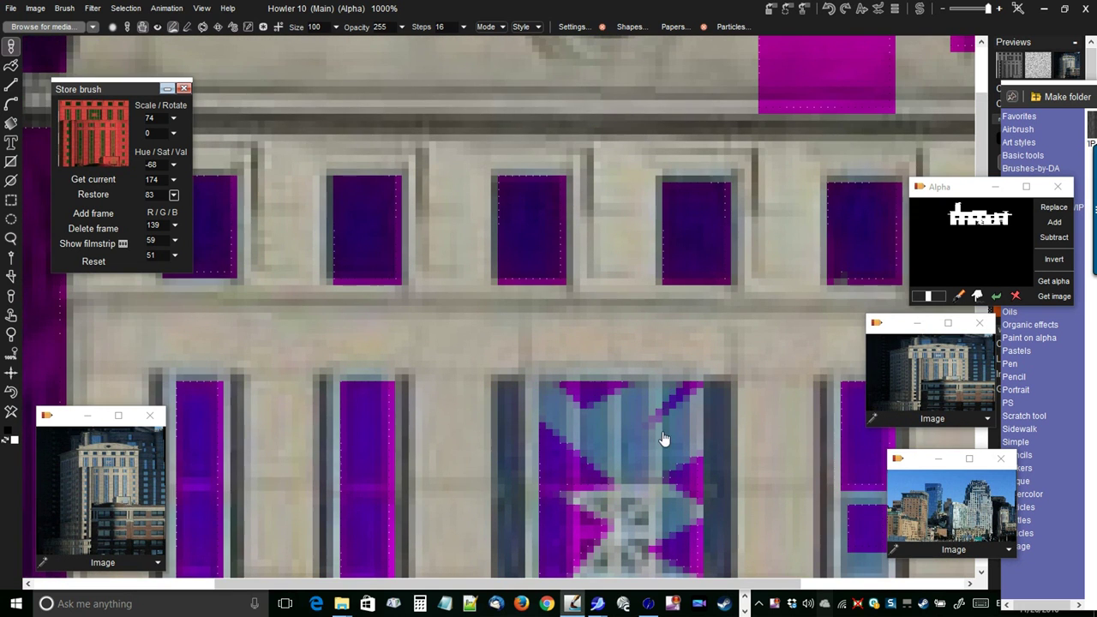
{"action": "left_click_drag", "start_coordinate": [390, 234], "coordinate": [617, 250]}
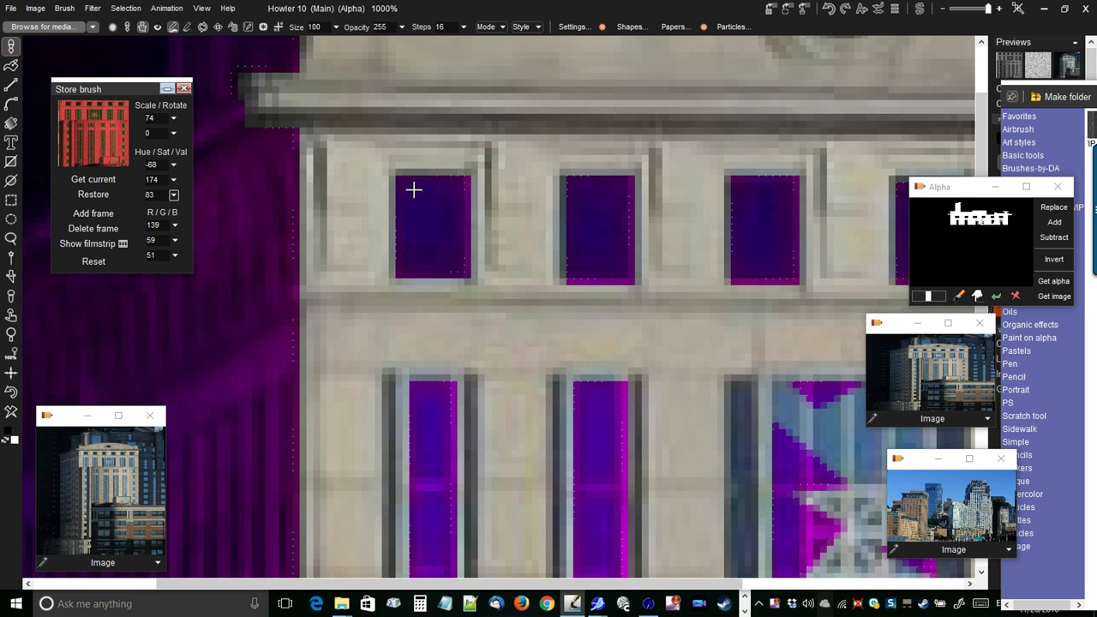
{"action": "left_click_drag", "start_coordinate": [500, 154], "coordinate": [323, 385]}
{"action": "left_click_drag", "start_coordinate": [590, 154], "coordinate": [442, 279]}
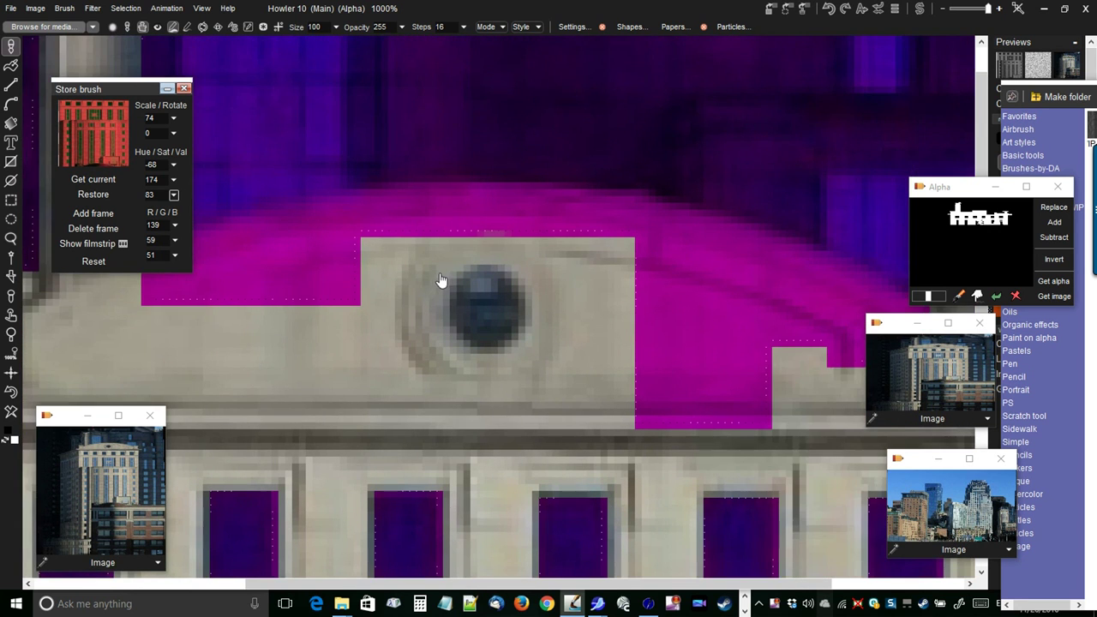
{"action": "scroll", "coordinate": [442, 279], "scroll_direction": "down", "scroll_amount": 3}
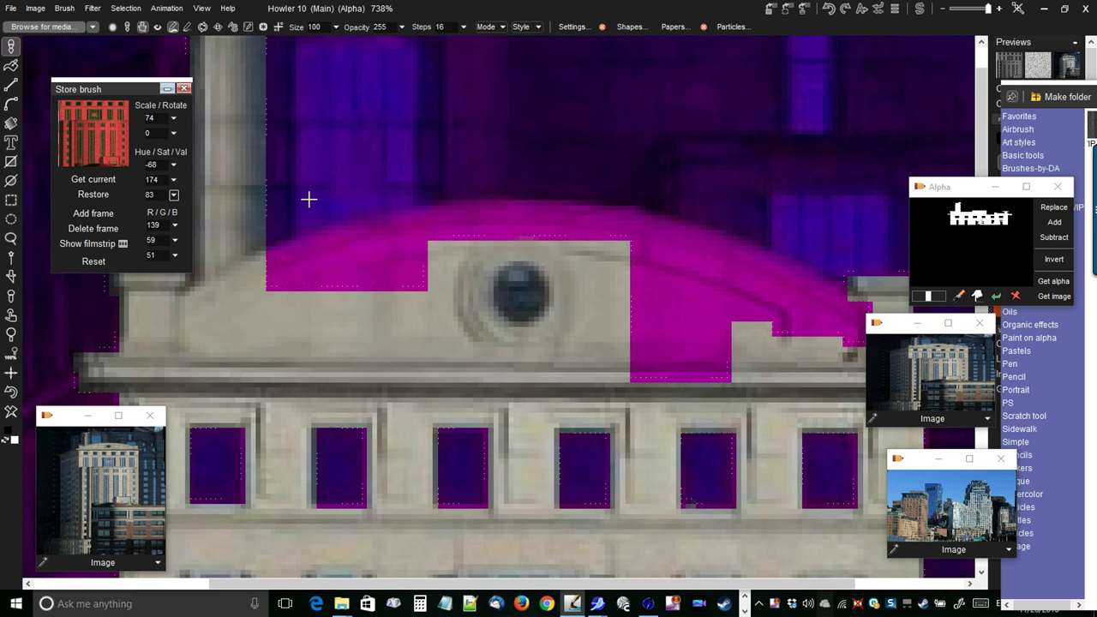
{"action": "left_click_drag", "start_coordinate": [112, 90], "coordinate": [96, 447]}
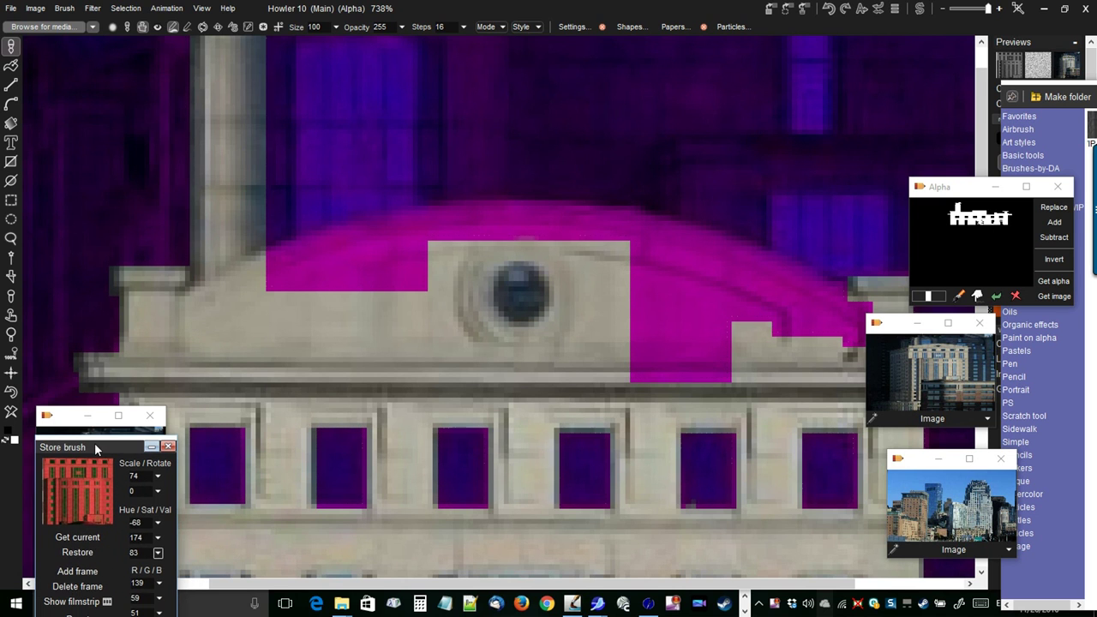
{"action": "left_click_drag", "start_coordinate": [459, 175], "coordinate": [347, 177]}
{"action": "left_click_drag", "start_coordinate": [267, 236], "coordinate": [392, 211]}
{"action": "scroll", "coordinate": [359, 209], "scroll_direction": "down", "scroll_amount": 1}
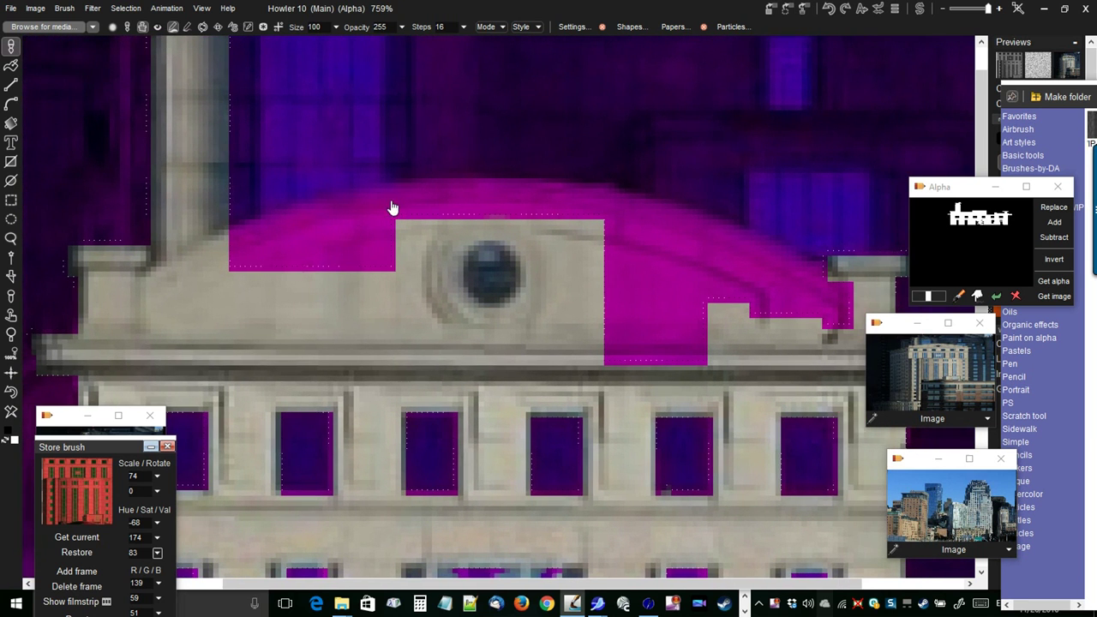
Bring the media browser over the canvas and show its Paint on alpha brushes.
{"action": "right_click", "coordinate": [11, 47]}
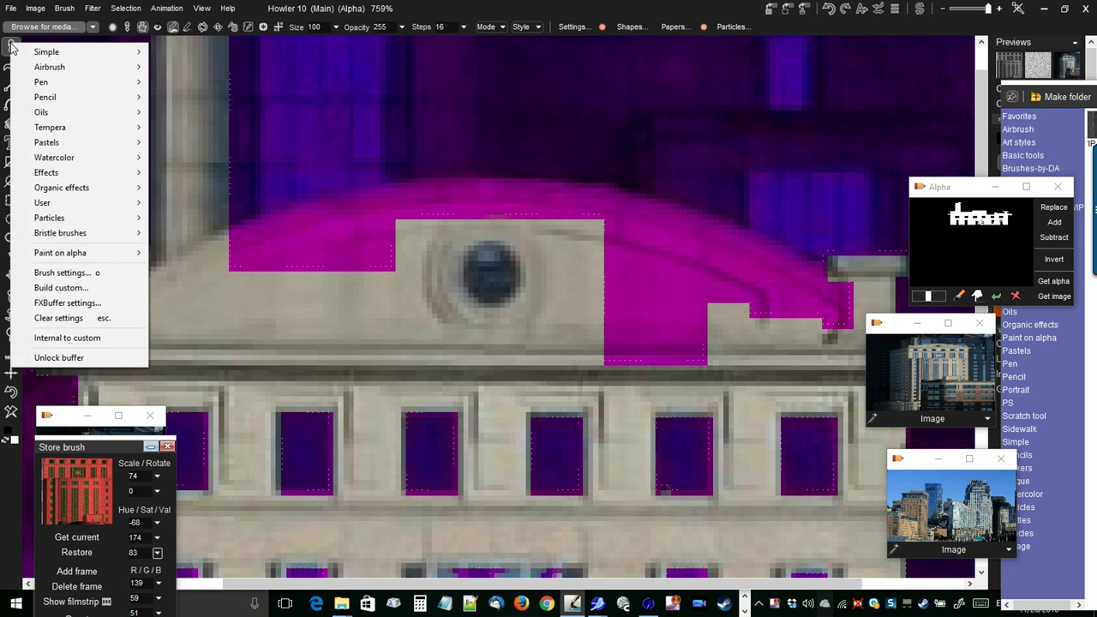
{"action": "left_click", "coordinate": [91, 29]}
{"action": "left_click", "coordinate": [92, 30]}
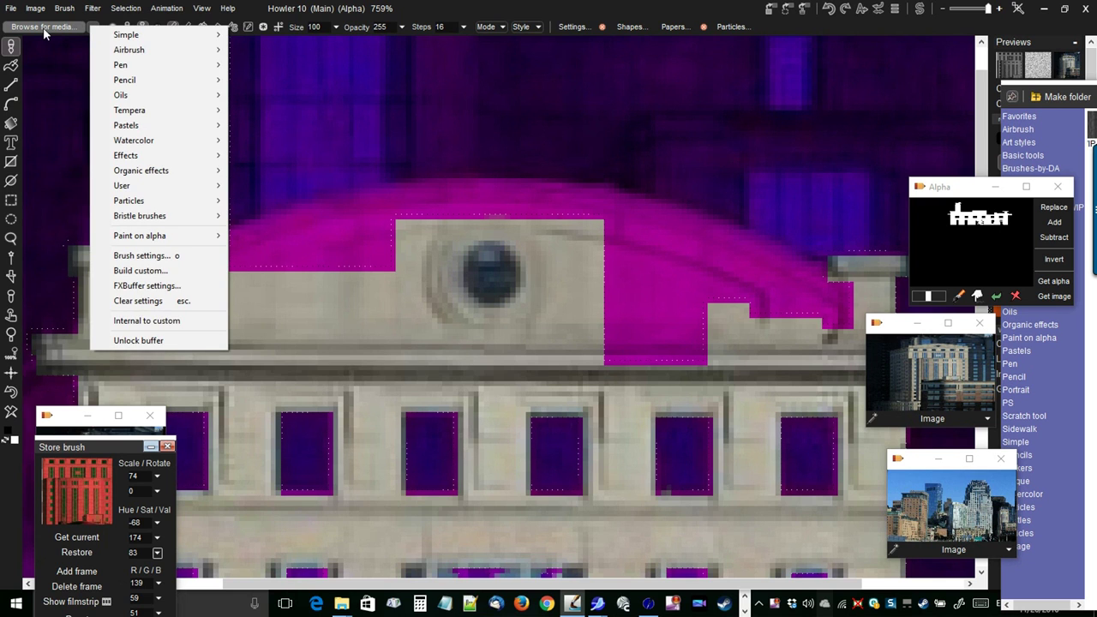
{"action": "left_click", "coordinate": [49, 27]}
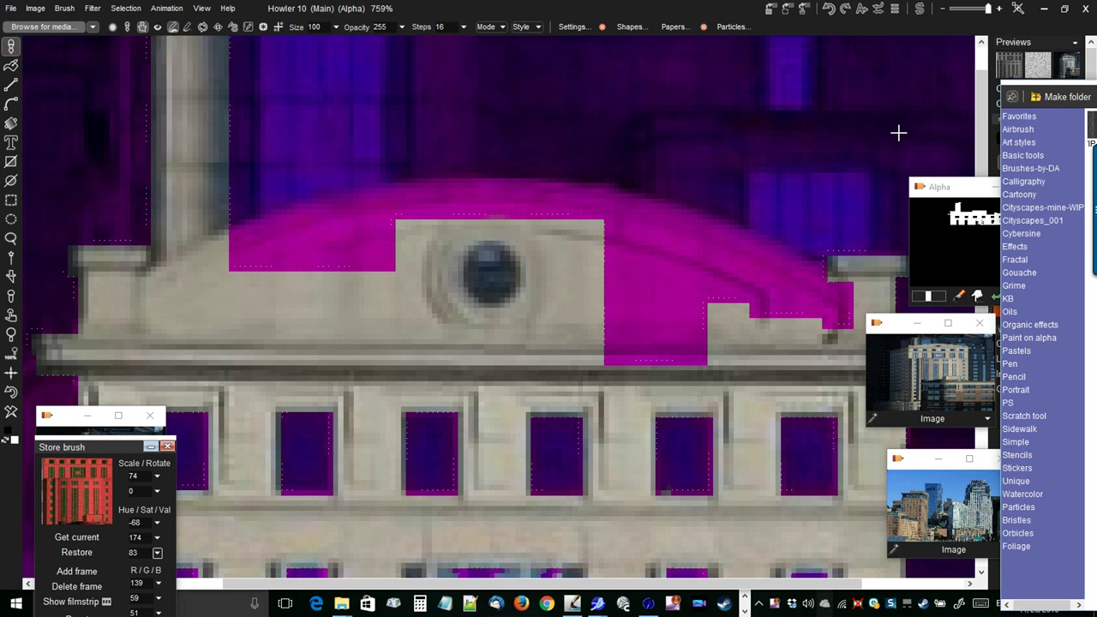
{"action": "left_click_drag", "start_coordinate": [1010, 93], "coordinate": [454, 55]}
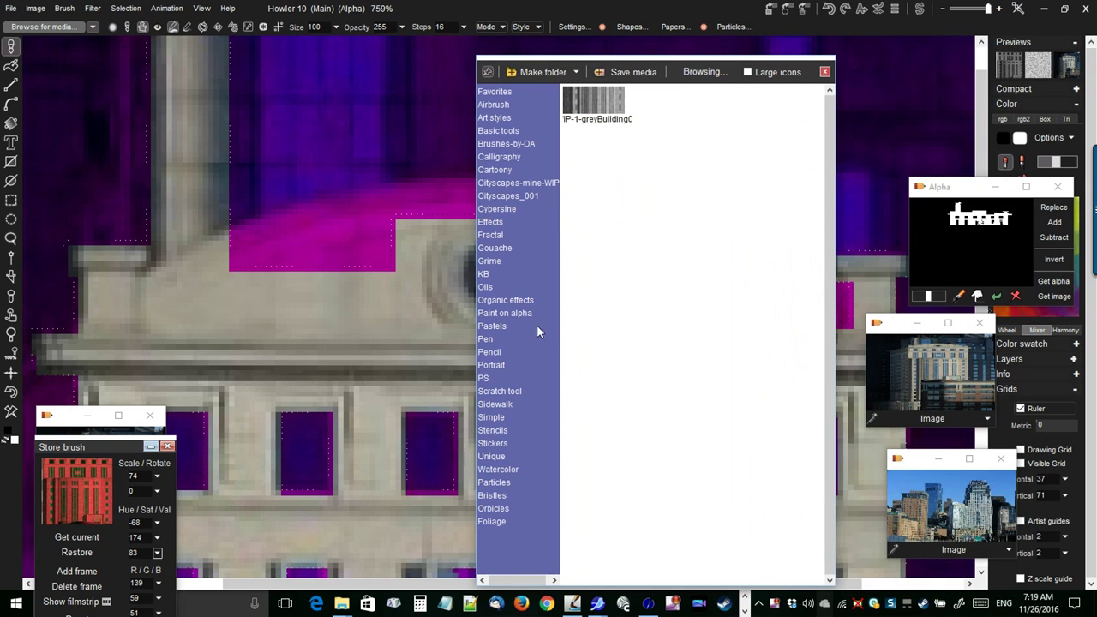
{"action": "left_click", "coordinate": [510, 314]}
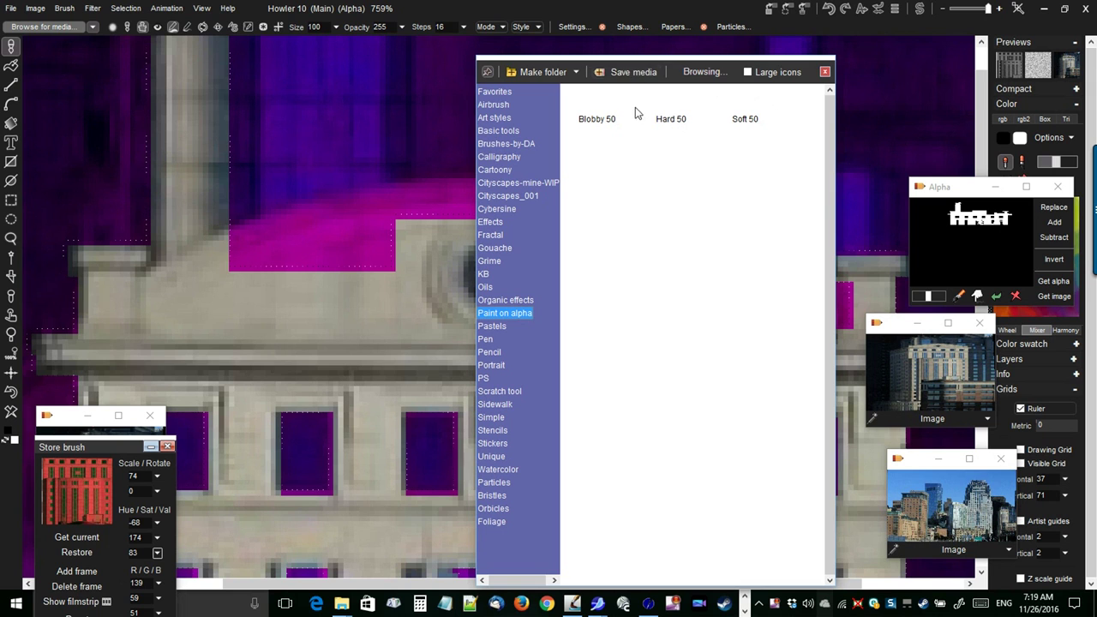
Choose the Hard 50 Paint on alpha brush and move the media browser off the gable.
{"action": "left_click", "coordinate": [10, 46]}
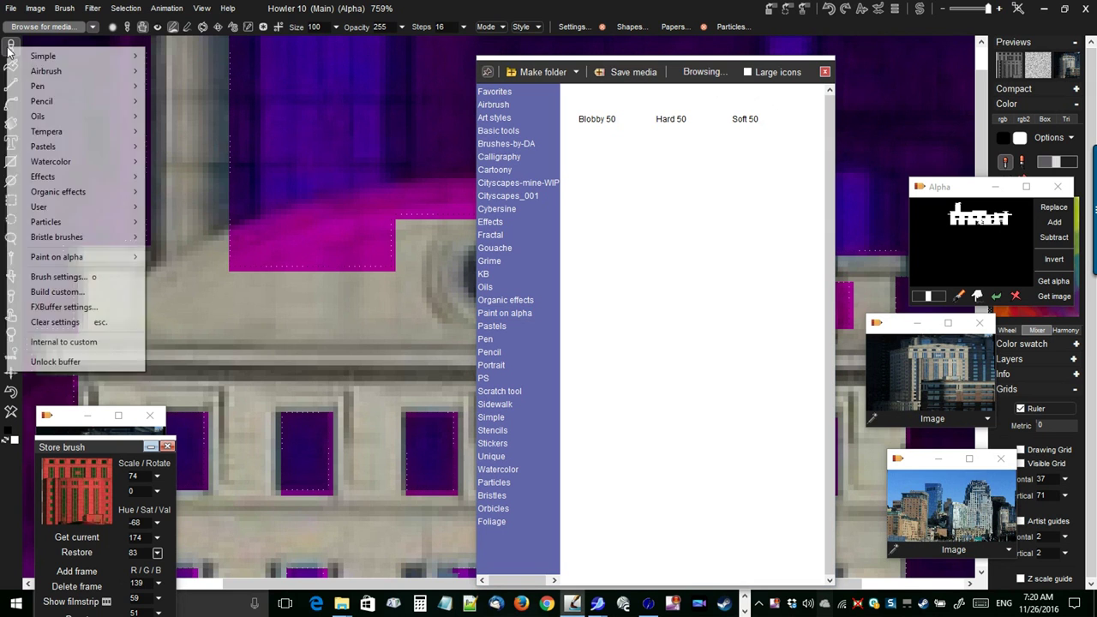
{"action": "mouse_move", "coordinate": [86, 259]}
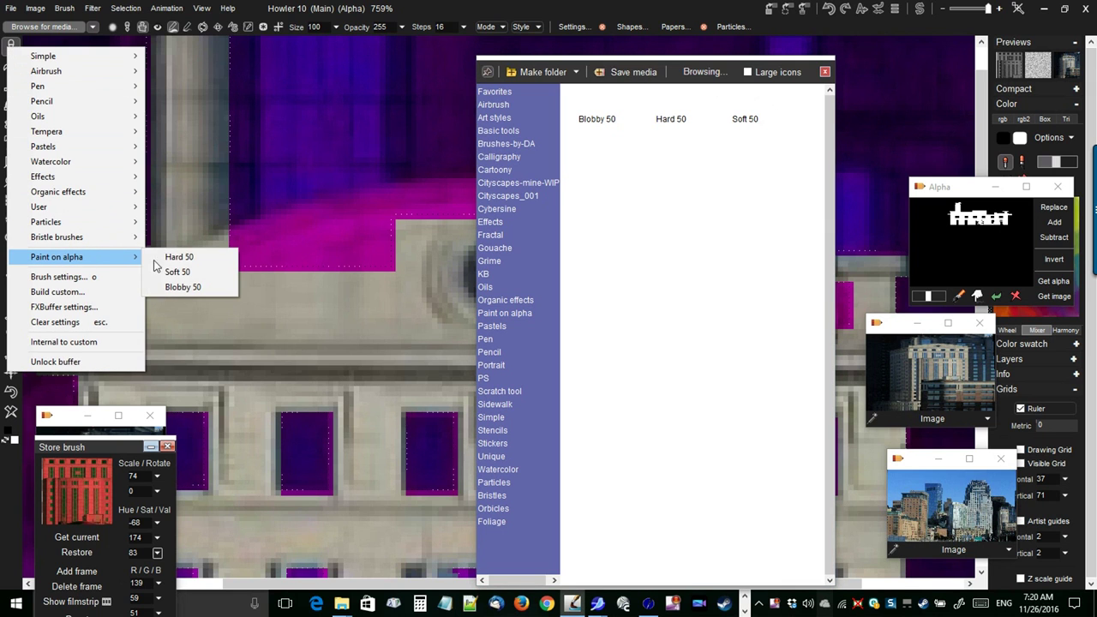
{"action": "left_click", "coordinate": [184, 257]}
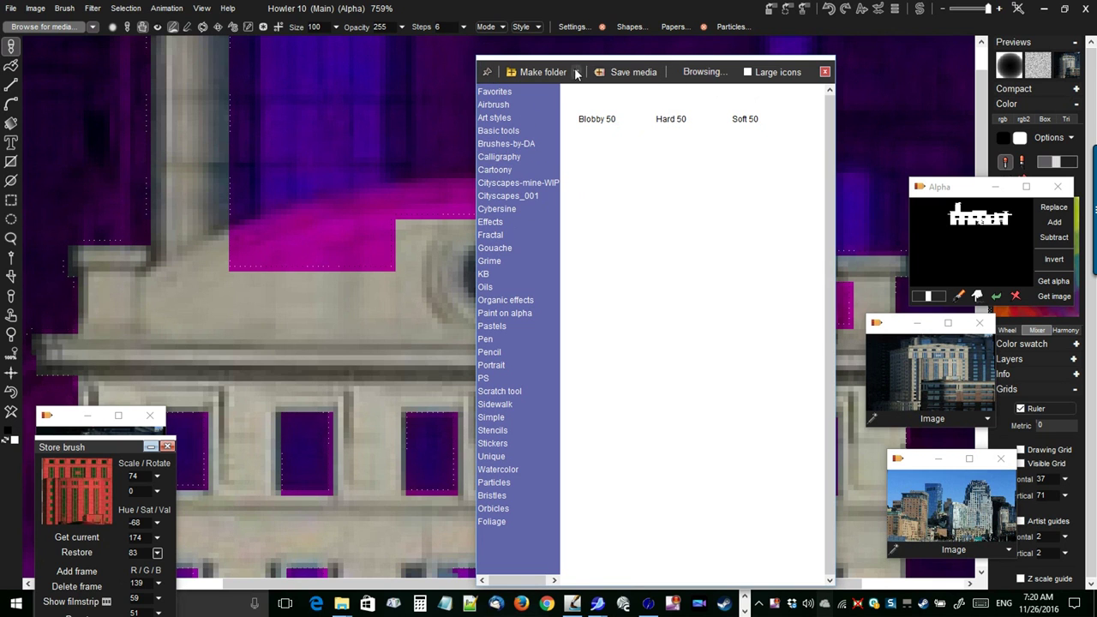
{"action": "left_click_drag", "start_coordinate": [588, 68], "coordinate": [1001, 147]}
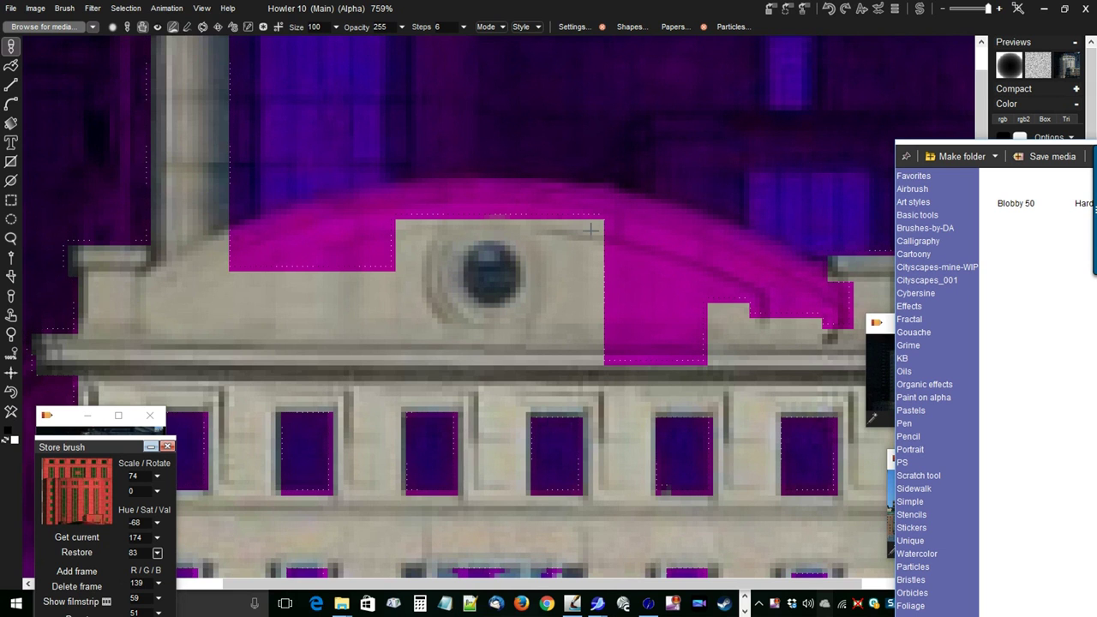
Paint one alpha patch over the gable's right half, set the brush size to 43 and paint another over its left half.
{"action": "left_click_drag", "start_coordinate": [590, 246], "coordinate": [609, 243]}
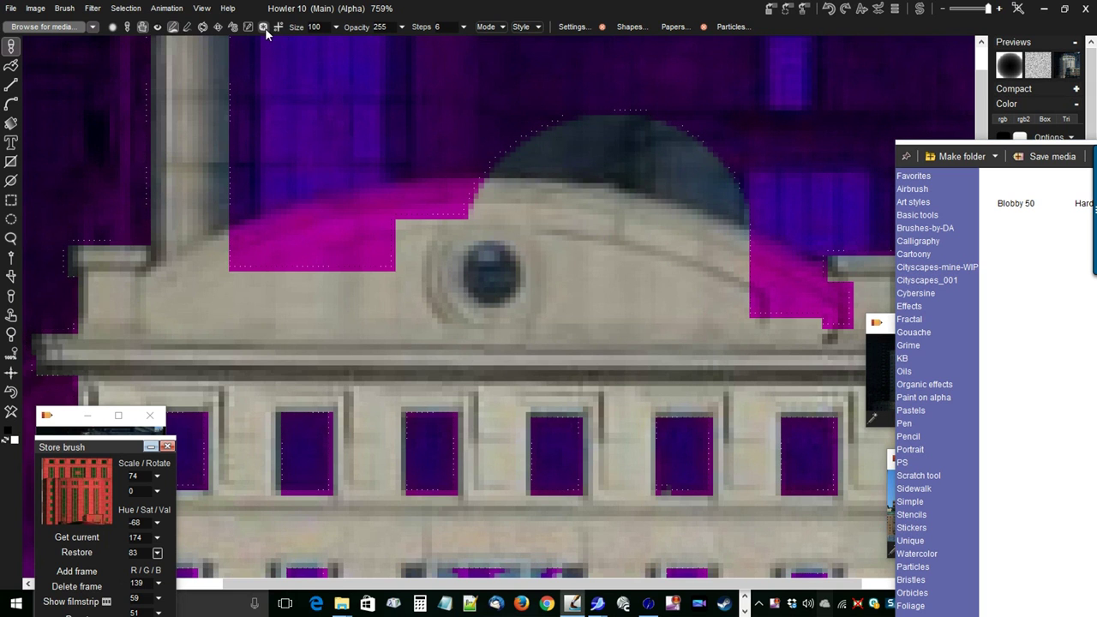
{"action": "left_click", "coordinate": [336, 27]}
{"action": "left_click_drag", "start_coordinate": [339, 43], "coordinate": [293, 45]}
{"action": "left_click", "coordinate": [403, 211]}
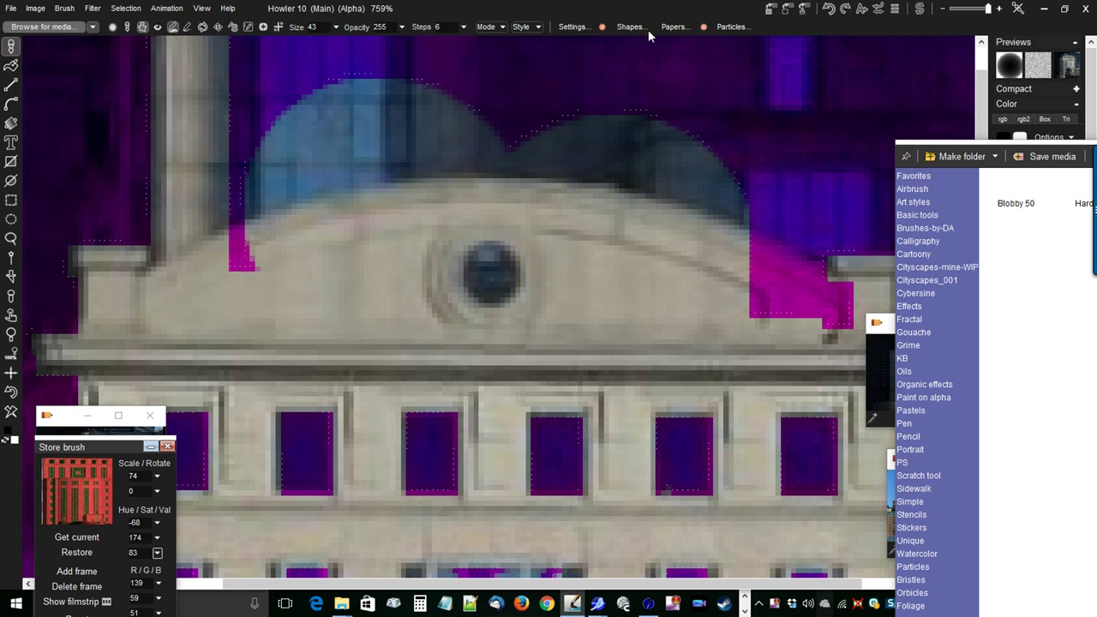
Enable Allow transforms in the custom brush settings, undo a test stroke on the gable and pin the settings panel open.
{"action": "left_click", "coordinate": [572, 27]}
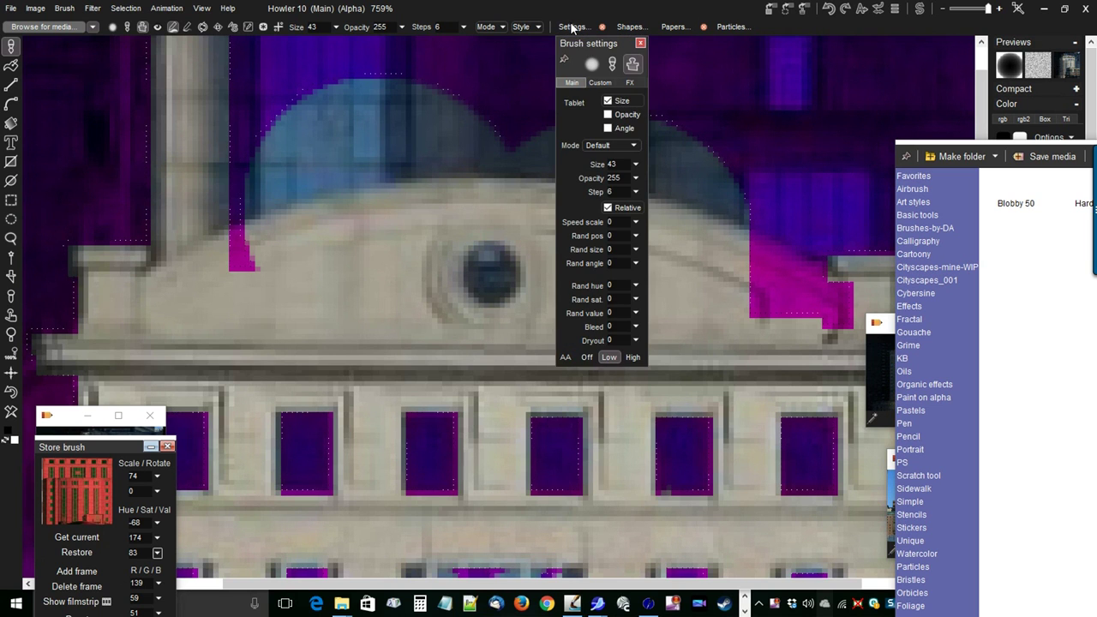
{"action": "left_click", "coordinate": [599, 83]}
{"action": "left_click_drag", "start_coordinate": [401, 221], "coordinate": [404, 203]}
{"action": "key", "text": "ctrl+z"}
{"action": "left_click_drag", "start_coordinate": [594, 47], "coordinate": [890, 91]}
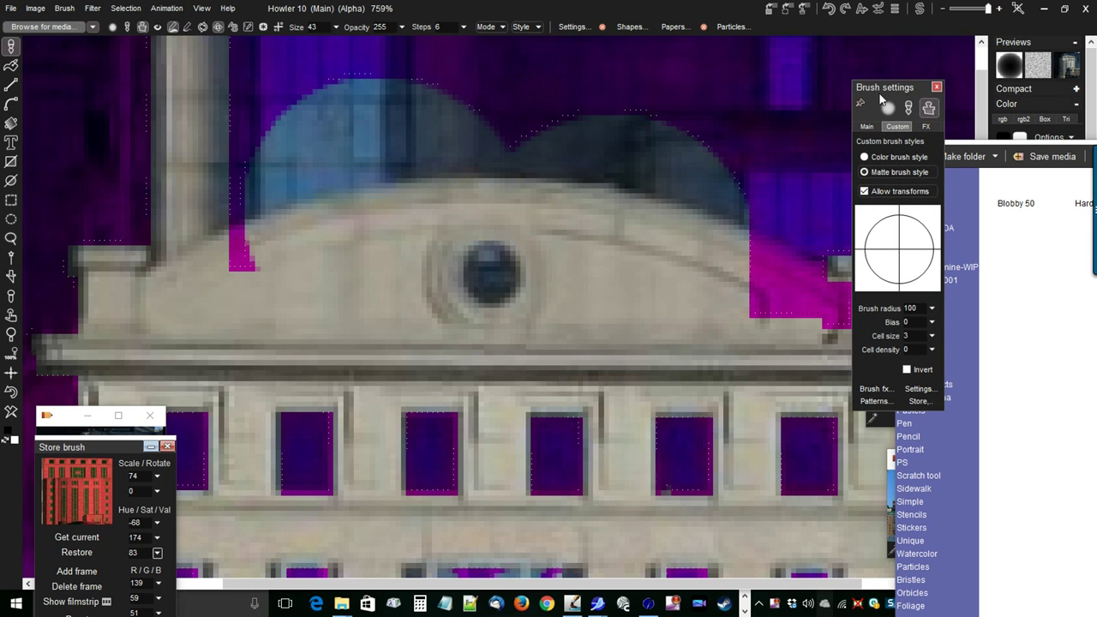
{"action": "left_click", "coordinate": [860, 103]}
Arrange the Brush settings, media browser and Alpha panels around the gable and replace the selection with the stored alpha.
{"action": "left_click", "coordinate": [10, 392]}
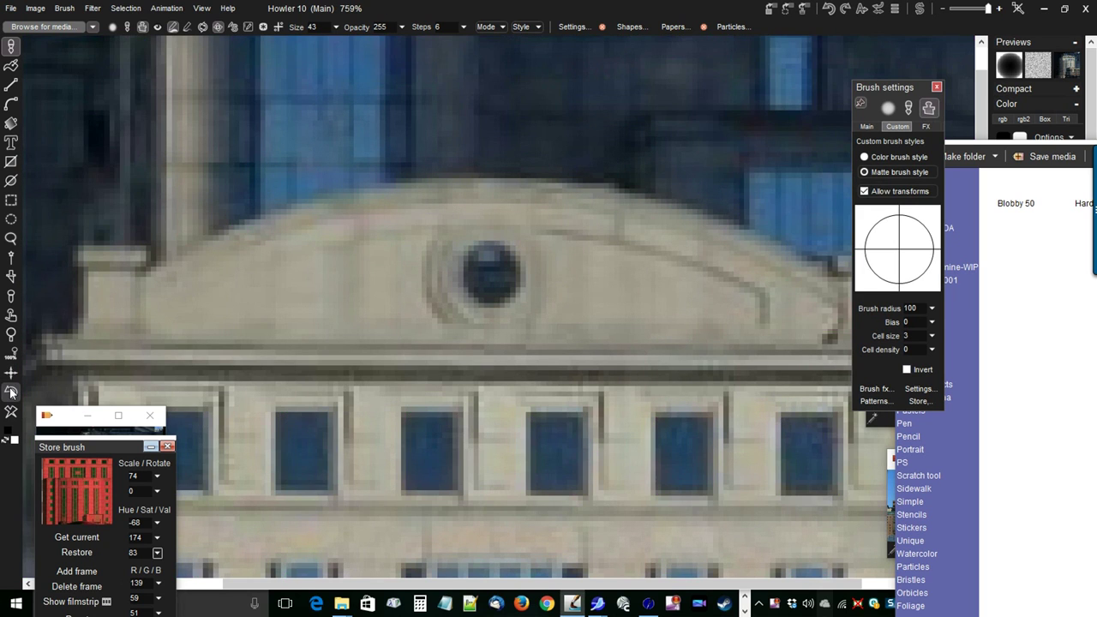
{"action": "left_click", "coordinate": [11, 392]}
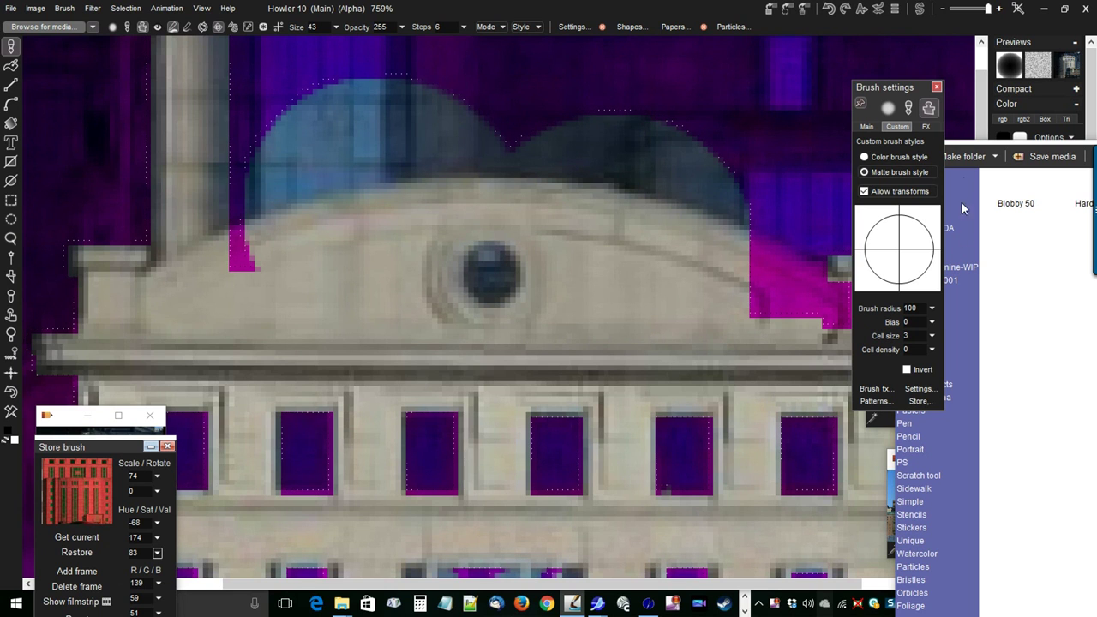
{"action": "mouse_move", "coordinate": [892, 87]}
{"action": "left_mouse_down"}
{"action": "mouse_move", "coordinate": [663, 220]}
{"action": "mouse_move", "coordinate": [712, 281]}
{"action": "left_mouse_up"}
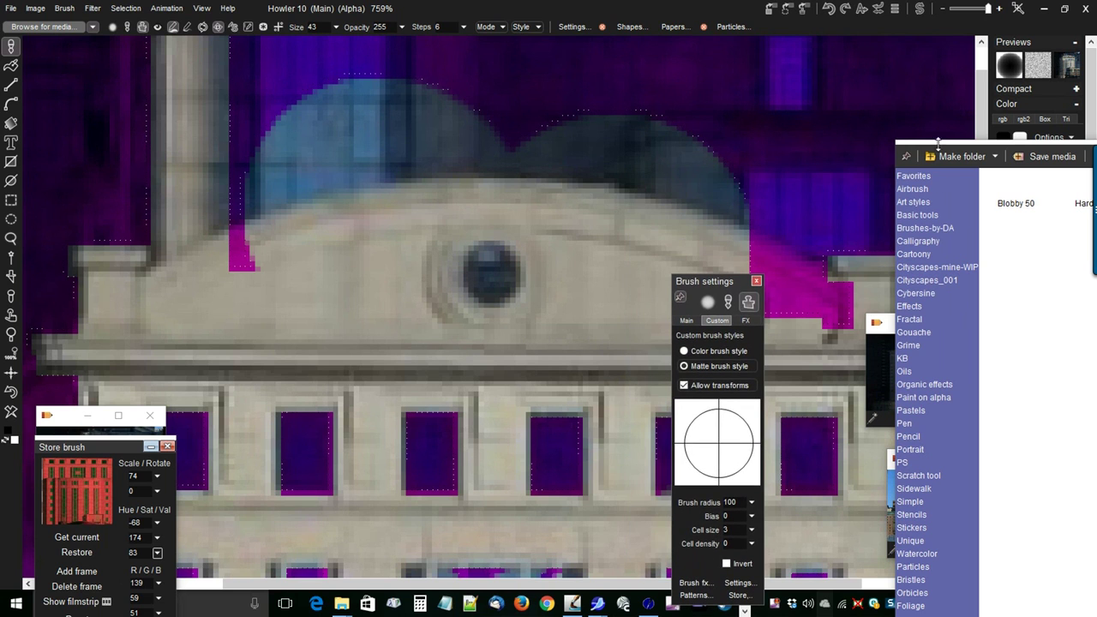
{"action": "left_click", "coordinate": [904, 153]}
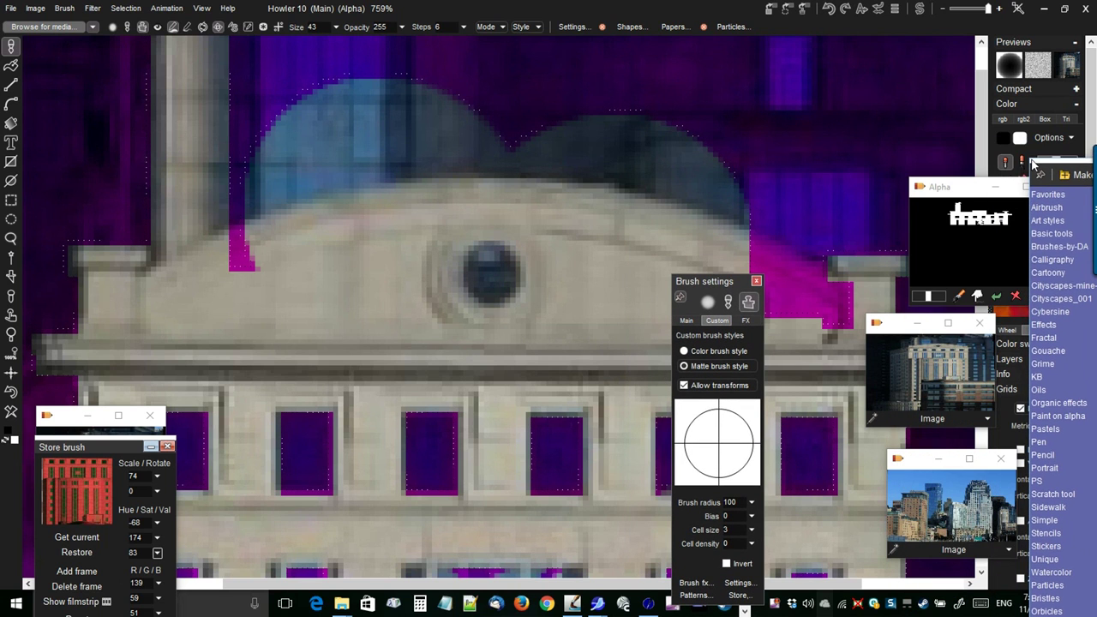
{"action": "left_click_drag", "start_coordinate": [946, 177], "coordinate": [877, 78]}
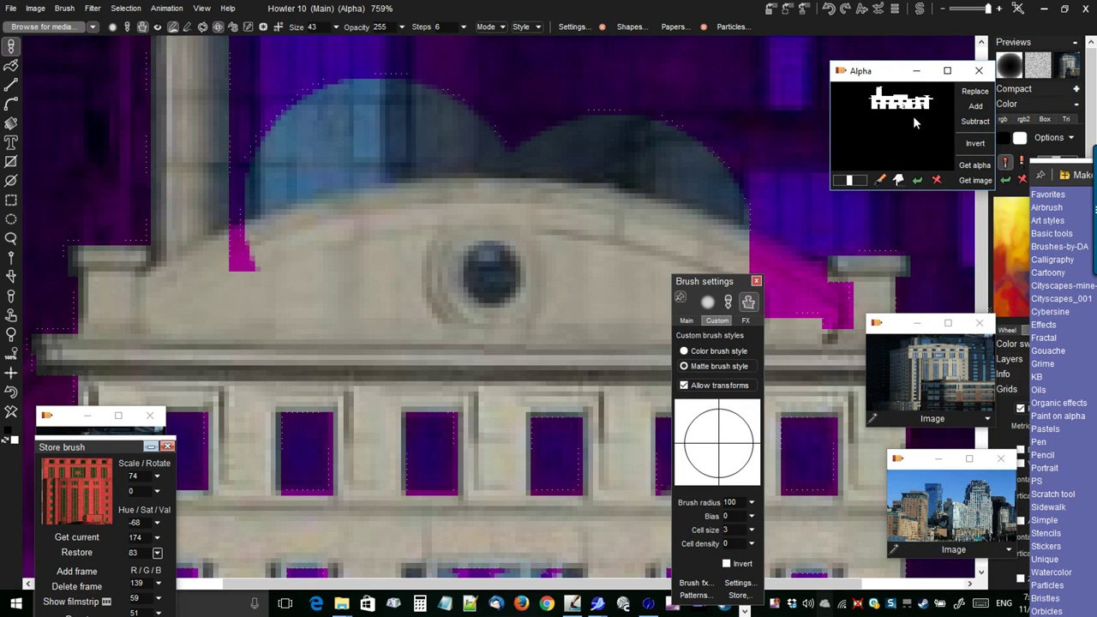
{"action": "left_click", "coordinate": [975, 91]}
Paint alpha around the gable's round window, extending the selection to the right of it and up to the left curved roof edge.
{"action": "mouse_move", "coordinate": [372, 279]}
{"action": "left_mouse_down"}
{"action": "mouse_move", "coordinate": [347, 277]}
{"action": "mouse_move", "coordinate": [464, 244]}
{"action": "left_mouse_up"}
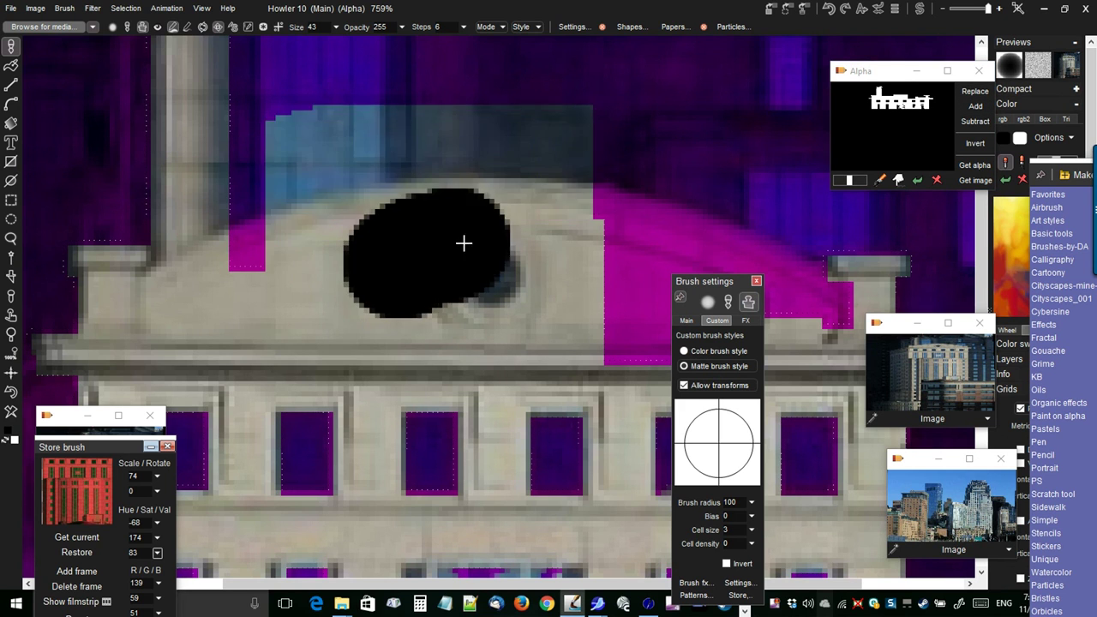
{"action": "left_click", "coordinate": [522, 275]}
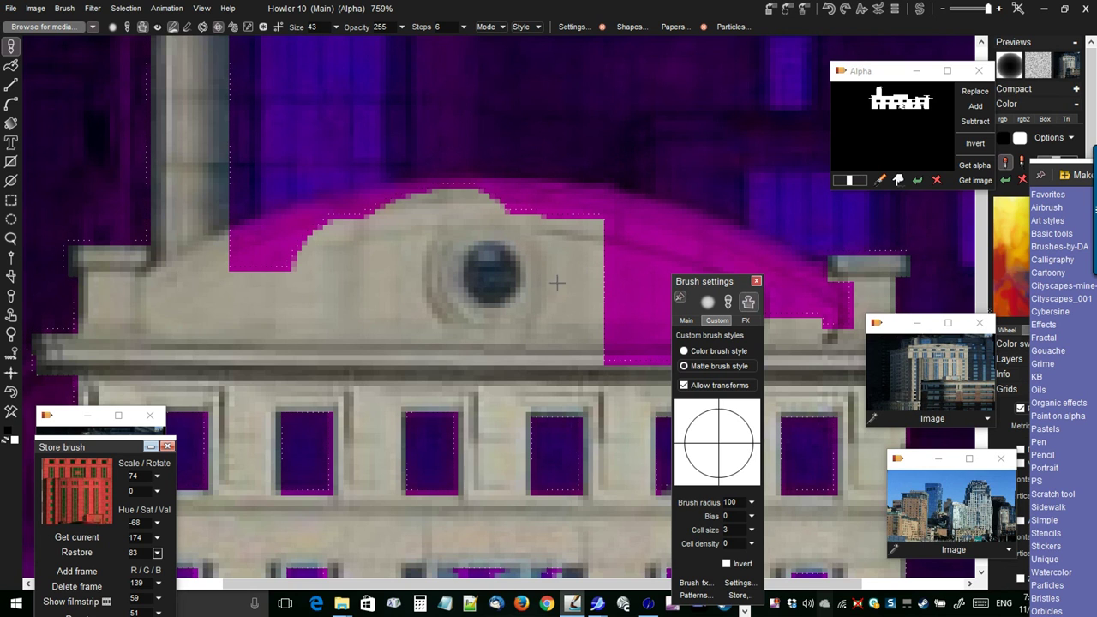
{"action": "mouse_move", "coordinate": [604, 297]}
{"action": "left_mouse_down"}
{"action": "mouse_move", "coordinate": [577, 284]}
{"action": "mouse_move", "coordinate": [580, 266]}
{"action": "left_mouse_up"}
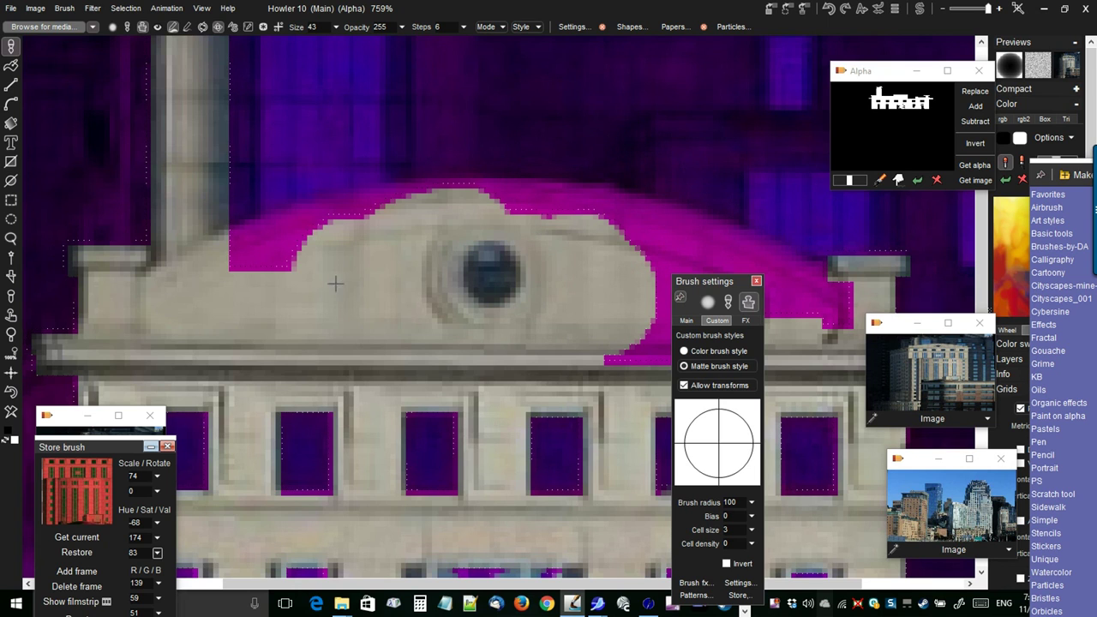
{"action": "mouse_move", "coordinate": [294, 287]}
{"action": "left_mouse_down"}
{"action": "mouse_move", "coordinate": [269, 286]}
{"action": "mouse_move", "coordinate": [341, 257]}
{"action": "mouse_move", "coordinate": [378, 275]}
{"action": "left_mouse_up"}
{"action": "mouse_move", "coordinate": [228, 290]}
{"action": "left_mouse_down"}
{"action": "mouse_move", "coordinate": [420, 231]}
{"action": "mouse_move", "coordinate": [505, 240]}
{"action": "left_mouse_up"}
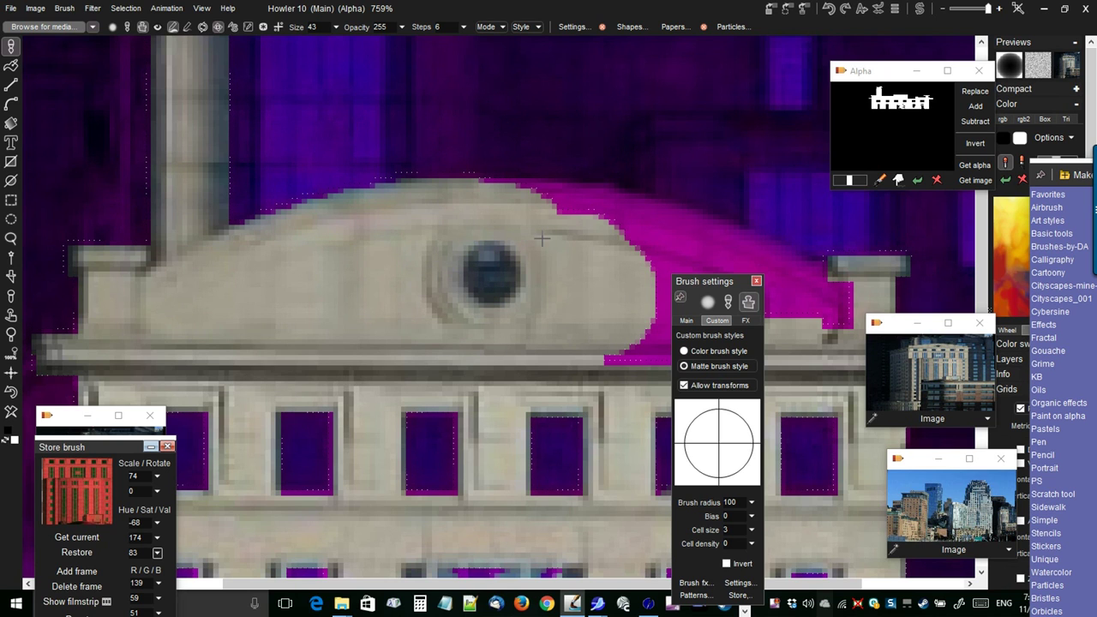
Paint past the gable's top edge, erase the spill above the roof and repaint the selection up to the roofline.
{"action": "mouse_move", "coordinate": [514, 237]}
{"action": "left_mouse_down"}
{"action": "mouse_move", "coordinate": [471, 206]}
{"action": "mouse_move", "coordinate": [426, 213]}
{"action": "mouse_move", "coordinate": [430, 254]}
{"action": "left_mouse_up"}
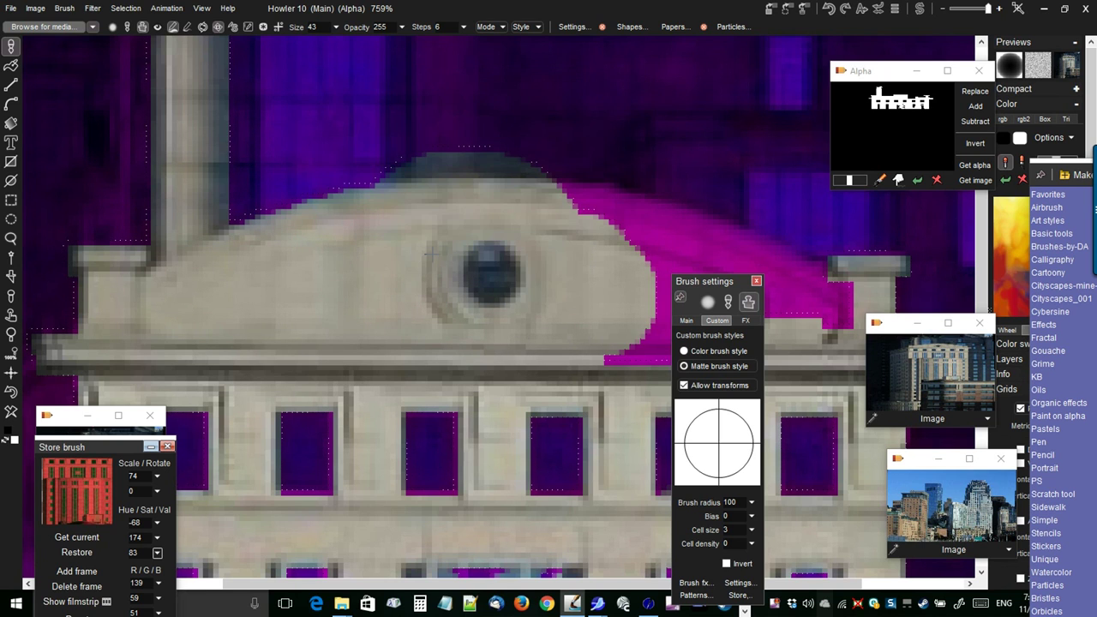
{"action": "left_click", "coordinate": [11, 393]}
{"action": "left_click", "coordinate": [11, 392]}
{"action": "mouse_move", "coordinate": [344, 106]}
{"action": "left_mouse_down"}
{"action": "mouse_move", "coordinate": [360, 126]}
{"action": "mouse_move", "coordinate": [551, 127]}
{"action": "mouse_move", "coordinate": [654, 151]}
{"action": "left_mouse_up"}
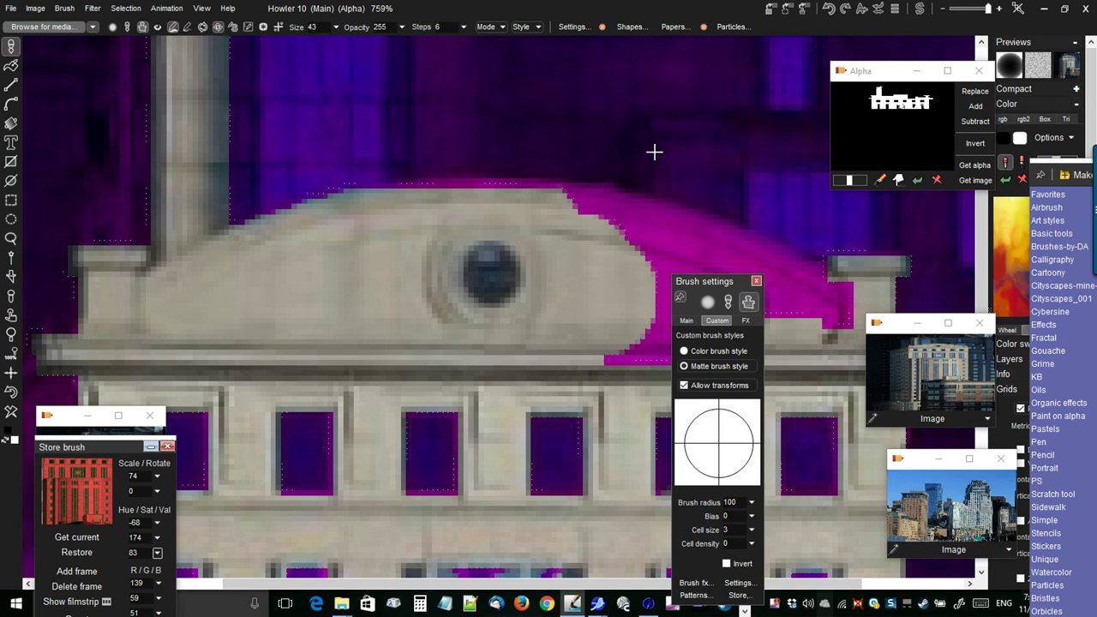
{"action": "mouse_move", "coordinate": [553, 259]}
{"action": "left_mouse_down"}
{"action": "mouse_move", "coordinate": [538, 235]}
{"action": "mouse_move", "coordinate": [510, 226]}
{"action": "mouse_move", "coordinate": [454, 233]}
{"action": "mouse_move", "coordinate": [429, 259]}
{"action": "mouse_move", "coordinate": [425, 231]}
{"action": "mouse_move", "coordinate": [458, 222]}
{"action": "left_mouse_up"}
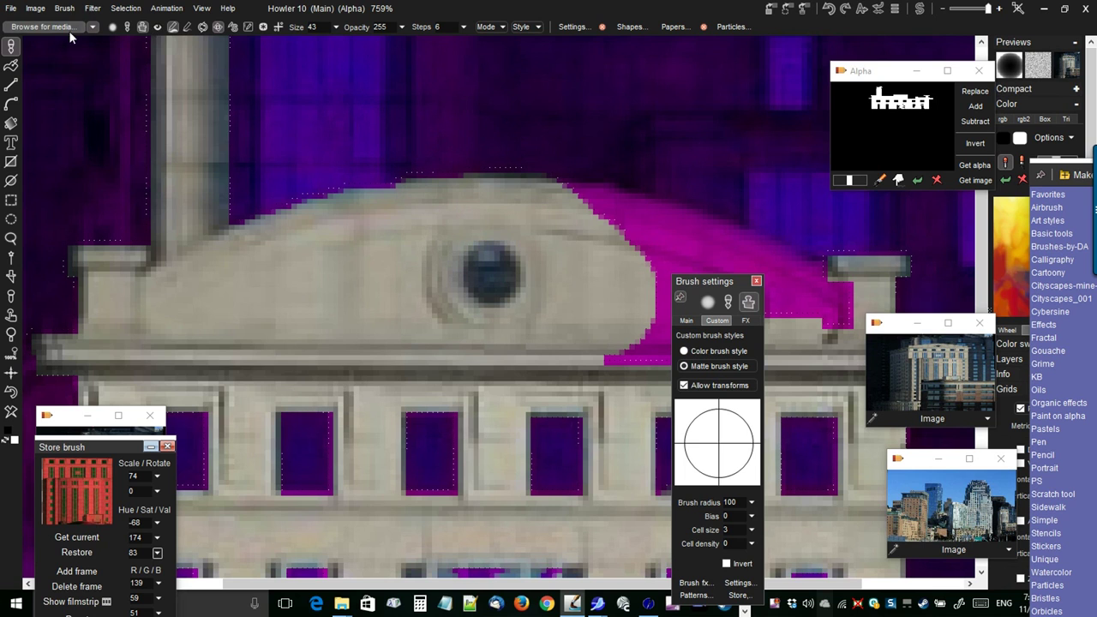
Choose the Soft 50 paint-on-alpha brush and store a managed copy of it.
{"action": "left_click", "coordinate": [10, 47]}
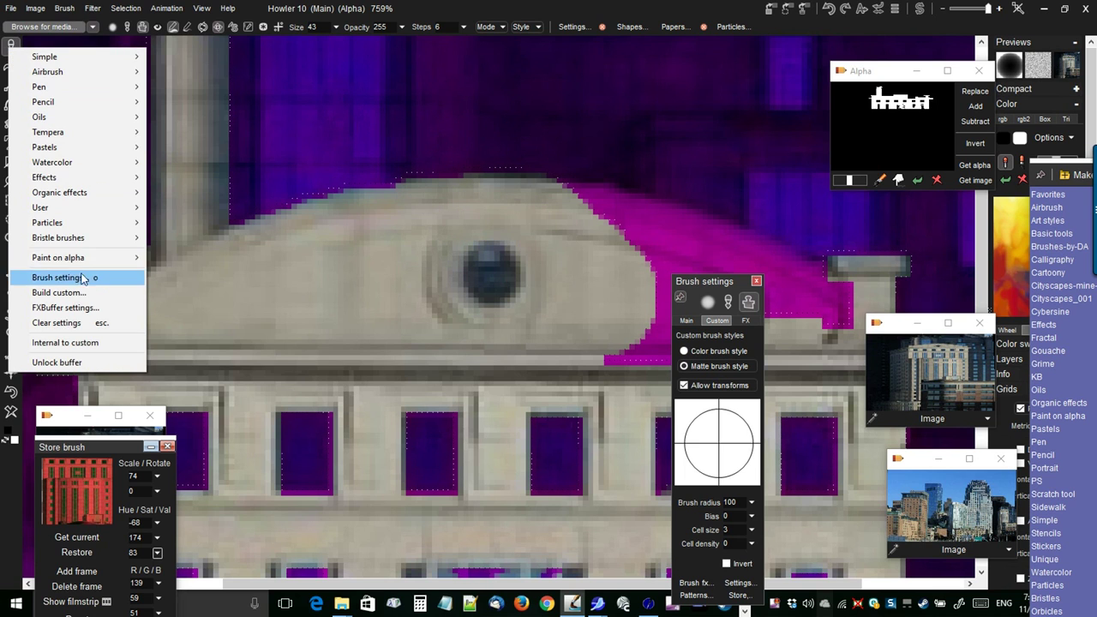
{"action": "mouse_move", "coordinate": [81, 263]}
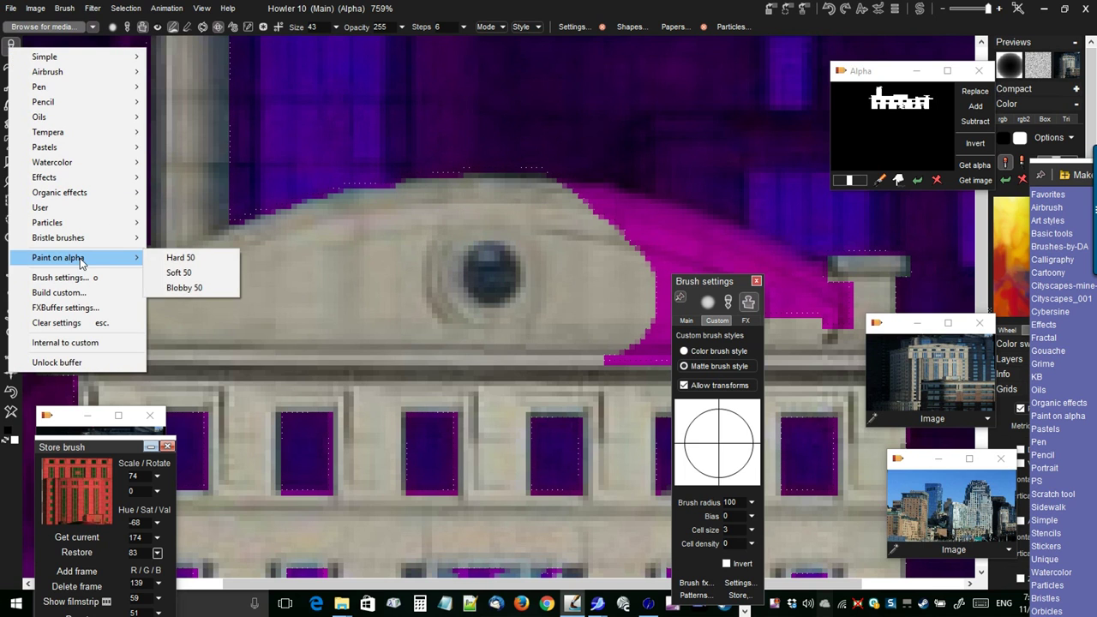
{"action": "left_click", "coordinate": [193, 272]}
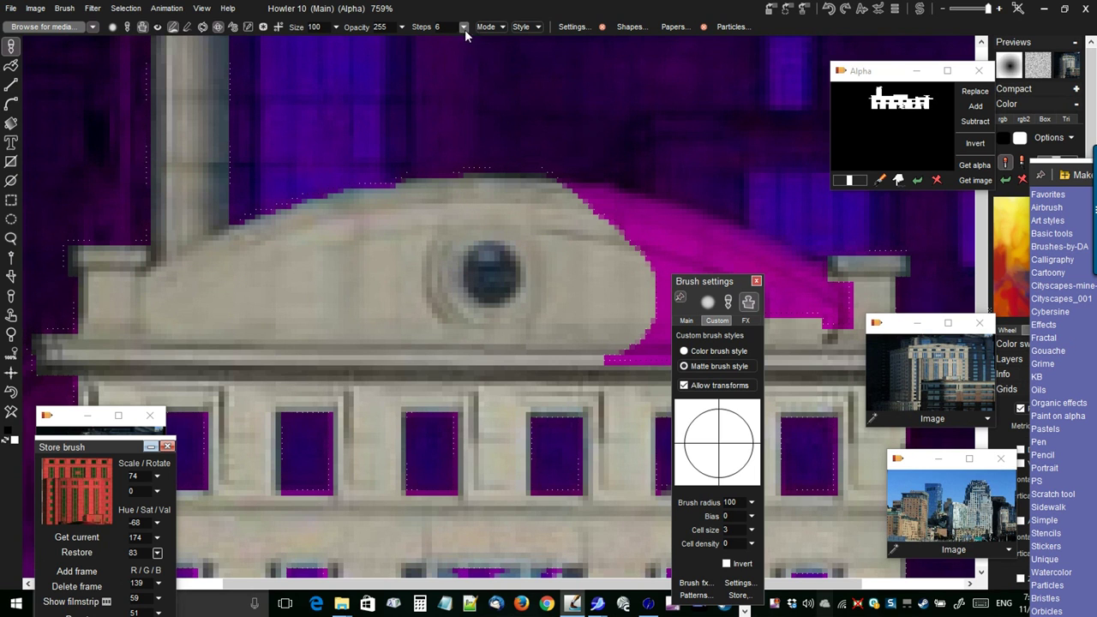
{"action": "left_click", "coordinate": [336, 28]}
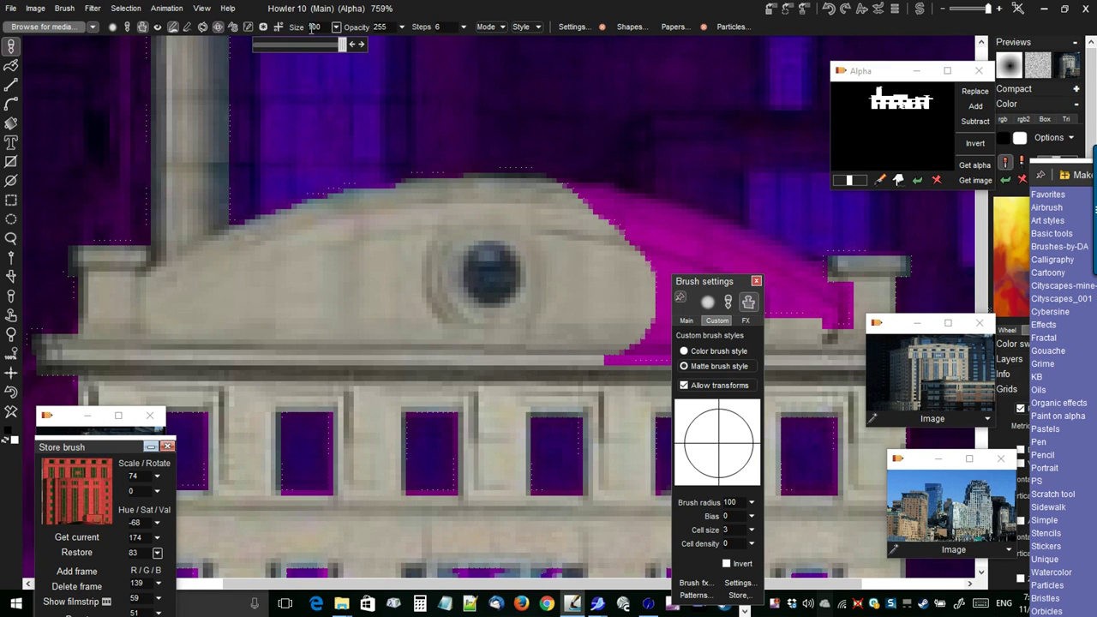
{"action": "left_click", "coordinate": [63, 11]}
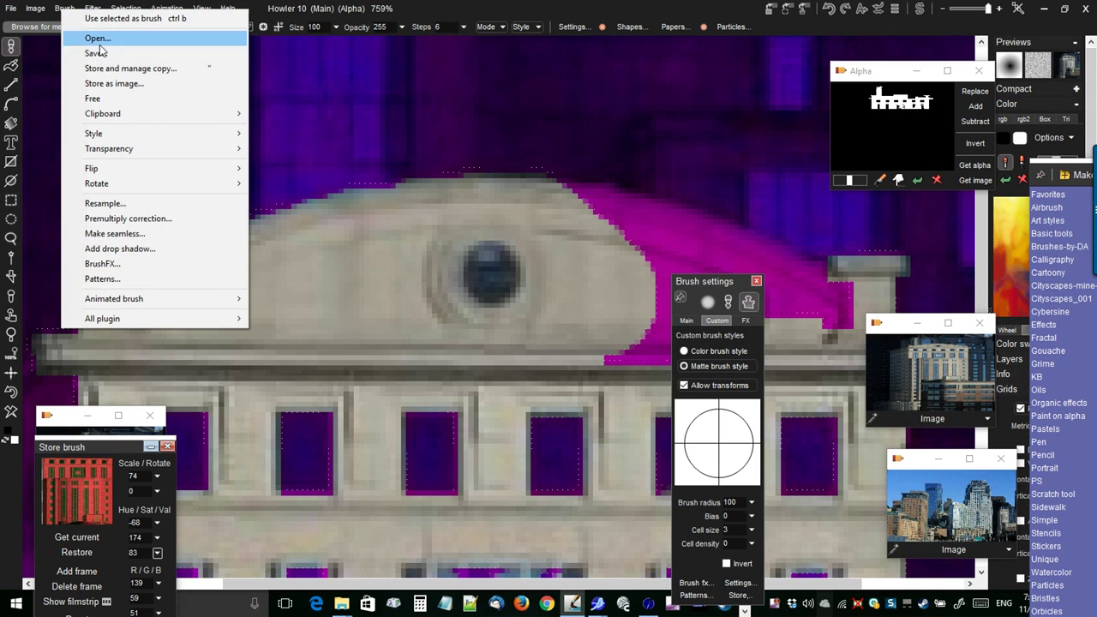
{"action": "left_click", "coordinate": [110, 68]}
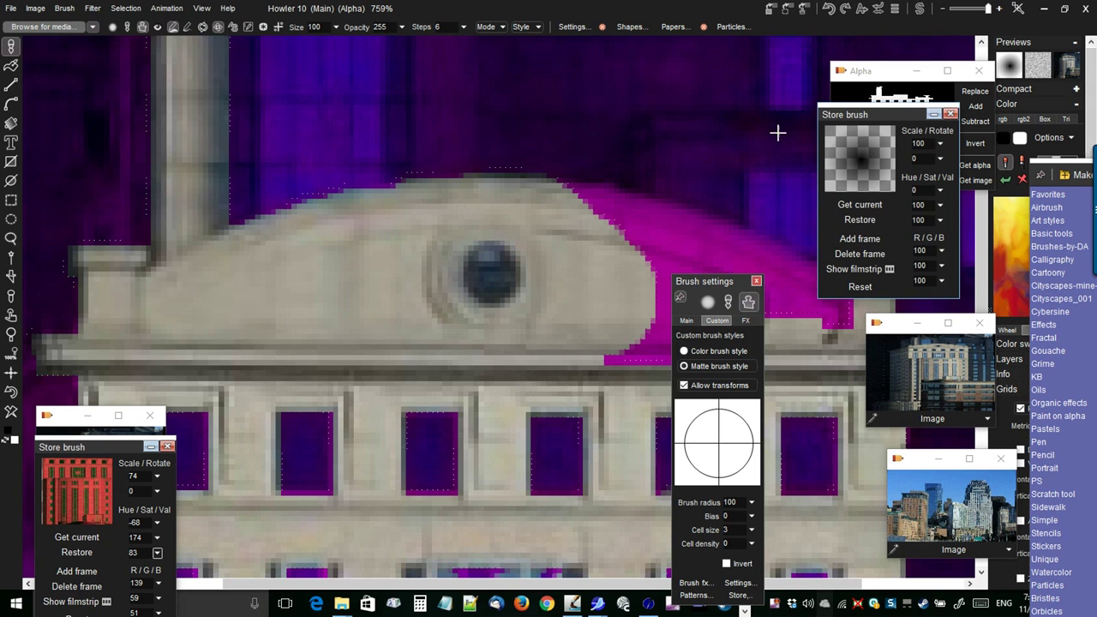
Move the soft brush's Store brush panel clear of the gable's centre and set the brush scale to 19.
{"action": "mouse_move", "coordinate": [876, 119]}
{"action": "left_mouse_down"}
{"action": "mouse_move", "coordinate": [260, 86]}
{"action": "mouse_move", "coordinate": [136, 95]}
{"action": "left_mouse_up"}
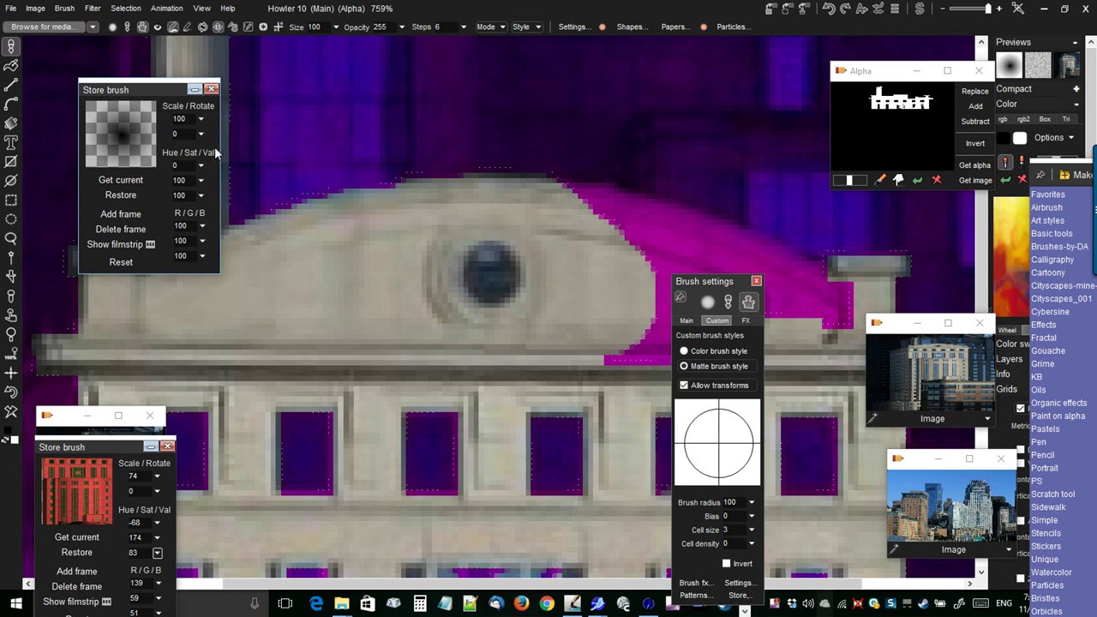
{"action": "left_click", "coordinate": [200, 120]}
{"action": "left_click_drag", "start_coordinate": [149, 137], "coordinate": [138, 141]}
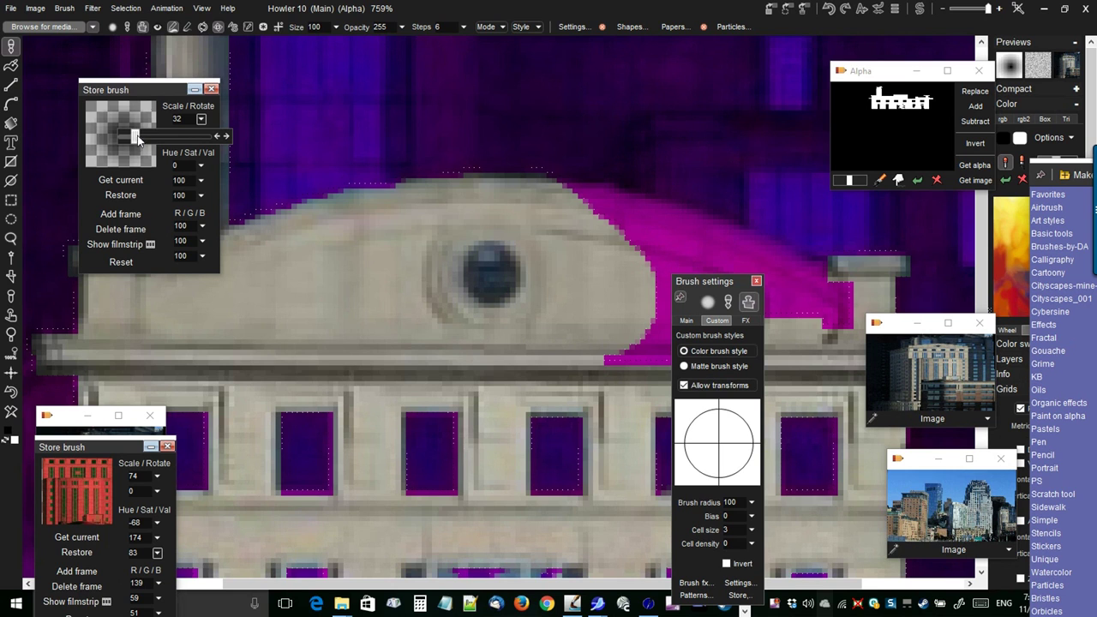
{"action": "left_click", "coordinate": [158, 28]}
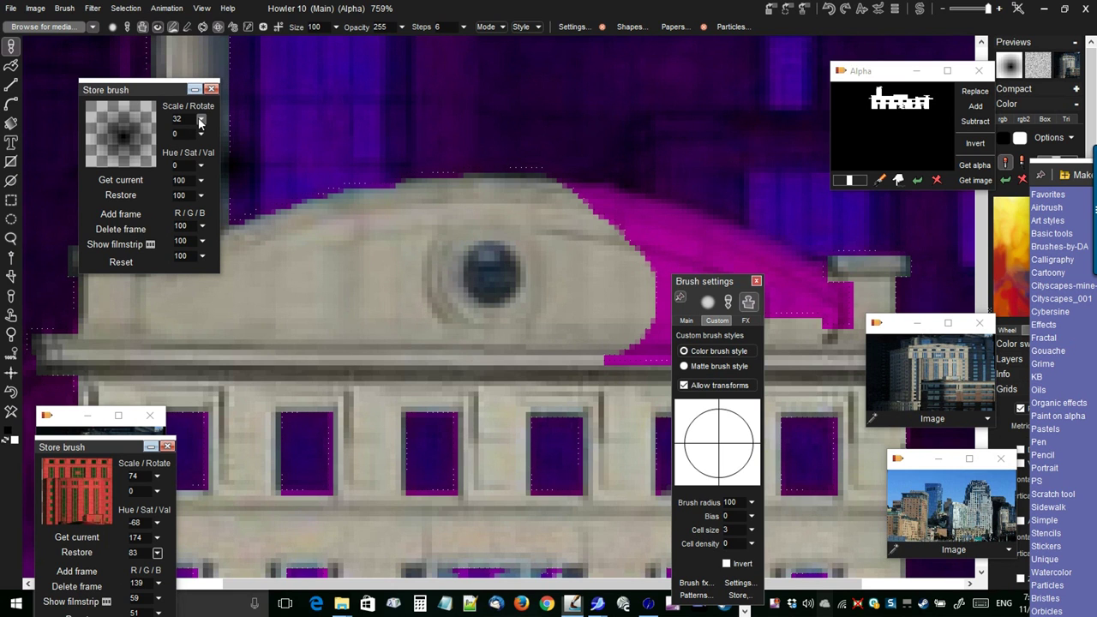
{"action": "left_click_drag", "start_coordinate": [133, 137], "coordinate": [129, 137]}
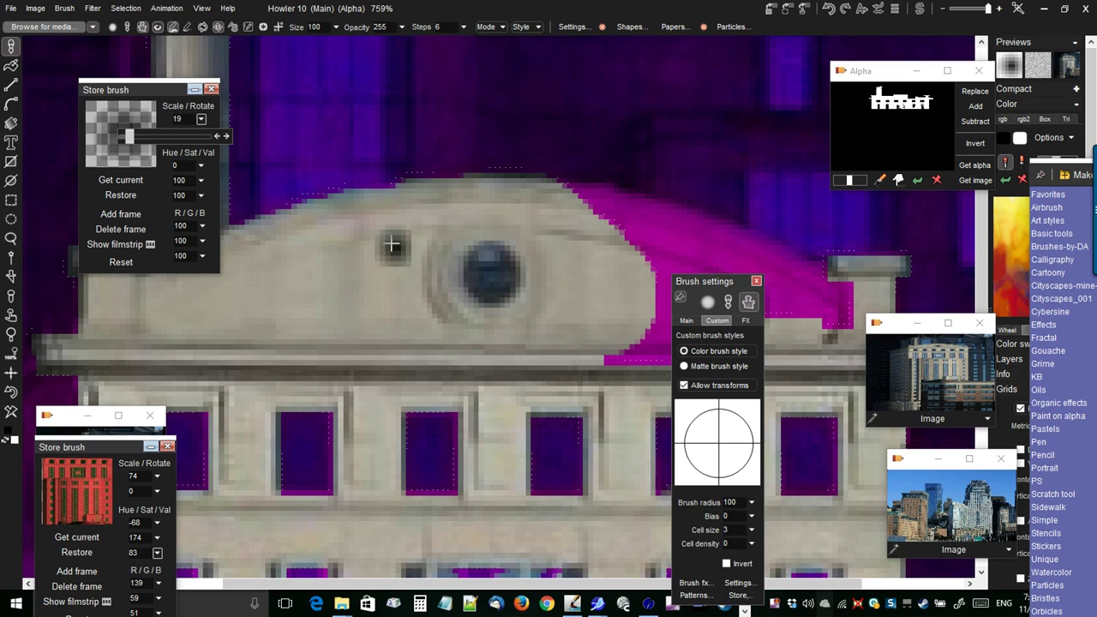
Paint alpha along the gable to the right of the round window, lowering the brush opacity to 112 for the last stroke.
{"action": "left_click_drag", "start_coordinate": [585, 234], "coordinate": [603, 223]}
{"action": "mouse_move", "coordinate": [633, 269]}
{"action": "left_mouse_down"}
{"action": "mouse_move", "coordinate": [584, 227]}
{"action": "mouse_move", "coordinate": [593, 211]}
{"action": "mouse_move", "coordinate": [573, 200]}
{"action": "left_mouse_up"}
{"action": "left_click_drag", "start_coordinate": [631, 297], "coordinate": [639, 264]}
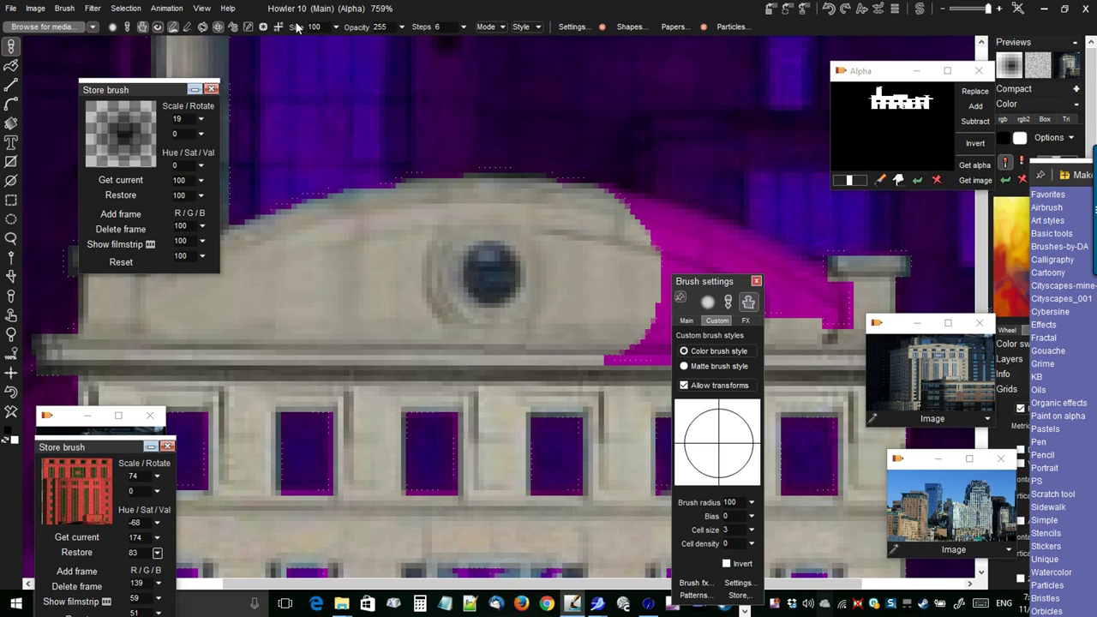
{"action": "left_click", "coordinate": [401, 27]}
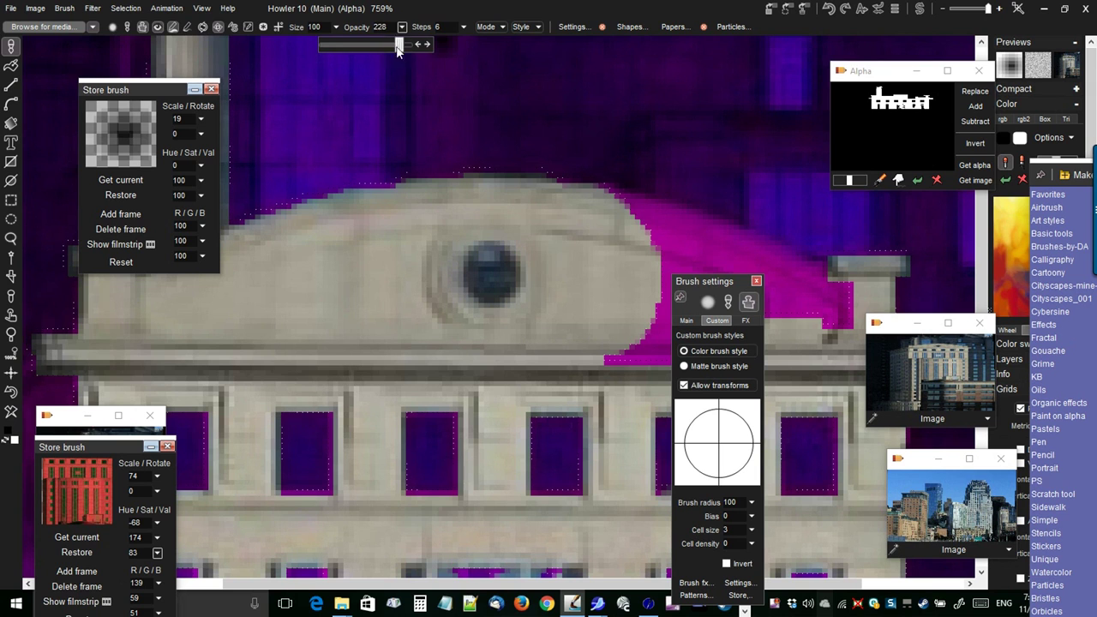
{"action": "mouse_move", "coordinate": [644, 226]}
{"action": "left_mouse_down"}
{"action": "mouse_move", "coordinate": [634, 240]}
{"action": "mouse_move", "coordinate": [652, 262]}
{"action": "left_mouse_up"}
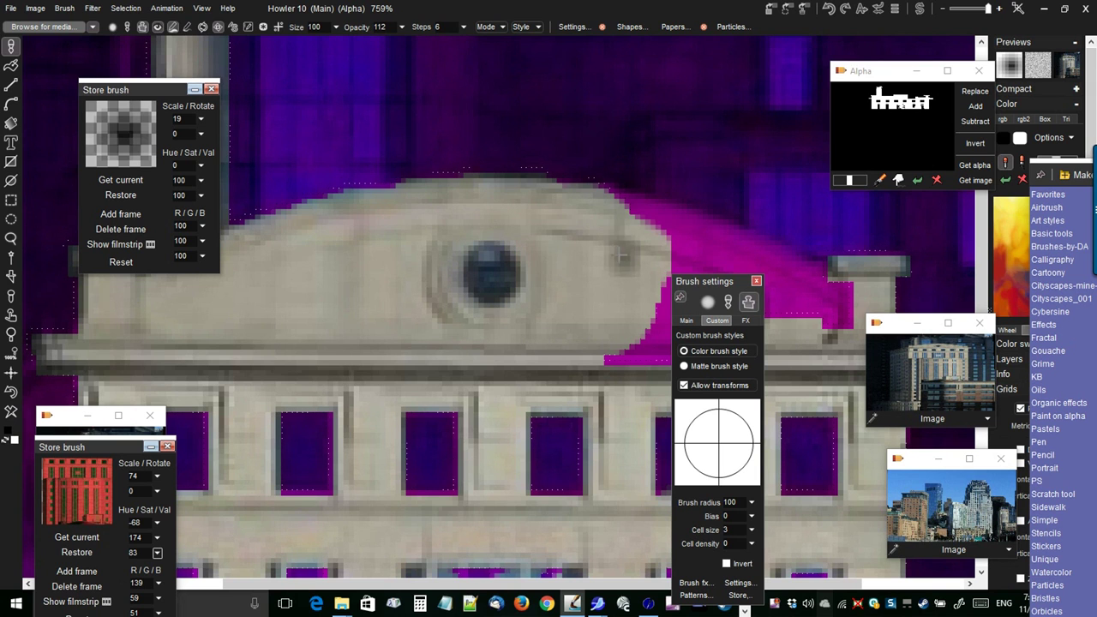
Erase alpha along the gable's upper right curve and paint it in at the gable's lower right base.
{"action": "left_click_drag", "start_coordinate": [596, 250], "coordinate": [476, 250]}
{"action": "mouse_move", "coordinate": [460, 164]}
{"action": "left_mouse_down"}
{"action": "mouse_move", "coordinate": [352, 190]}
{"action": "mouse_move", "coordinate": [443, 180]}
{"action": "mouse_move", "coordinate": [418, 221]}
{"action": "left_mouse_up"}
{"action": "mouse_move", "coordinate": [487, 150]}
{"action": "left_mouse_down"}
{"action": "mouse_move", "coordinate": [489, 184]}
{"action": "mouse_move", "coordinate": [498, 233]}
{"action": "left_mouse_up"}
{"action": "mouse_move", "coordinate": [462, 183]}
{"action": "left_mouse_down"}
{"action": "mouse_move", "coordinate": [469, 209]}
{"action": "mouse_move", "coordinate": [537, 247]}
{"action": "mouse_move", "coordinate": [544, 276]}
{"action": "left_mouse_up"}
{"action": "right_click", "coordinate": [529, 328]}
{"action": "mouse_move", "coordinate": [525, 326]}
{"action": "left_mouse_down"}
{"action": "mouse_move", "coordinate": [496, 340]}
{"action": "mouse_move", "coordinate": [603, 351]}
{"action": "mouse_move", "coordinate": [455, 354]}
{"action": "mouse_move", "coordinate": [609, 364]}
{"action": "mouse_move", "coordinate": [540, 330]}
{"action": "left_mouse_up"}
{"action": "left_click_drag", "start_coordinate": [377, 201], "coordinate": [344, 193]}
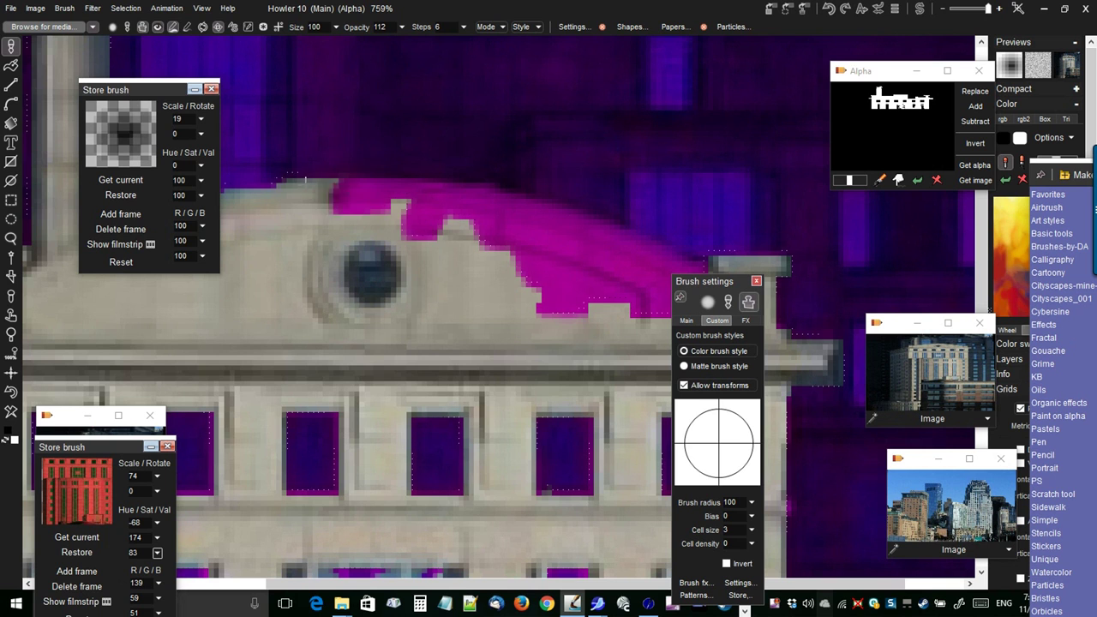
Erase alpha from the top of the column beside the gable and along both sides of its shaft.
{"action": "left_click_drag", "start_coordinate": [360, 225], "coordinate": [607, 232]}
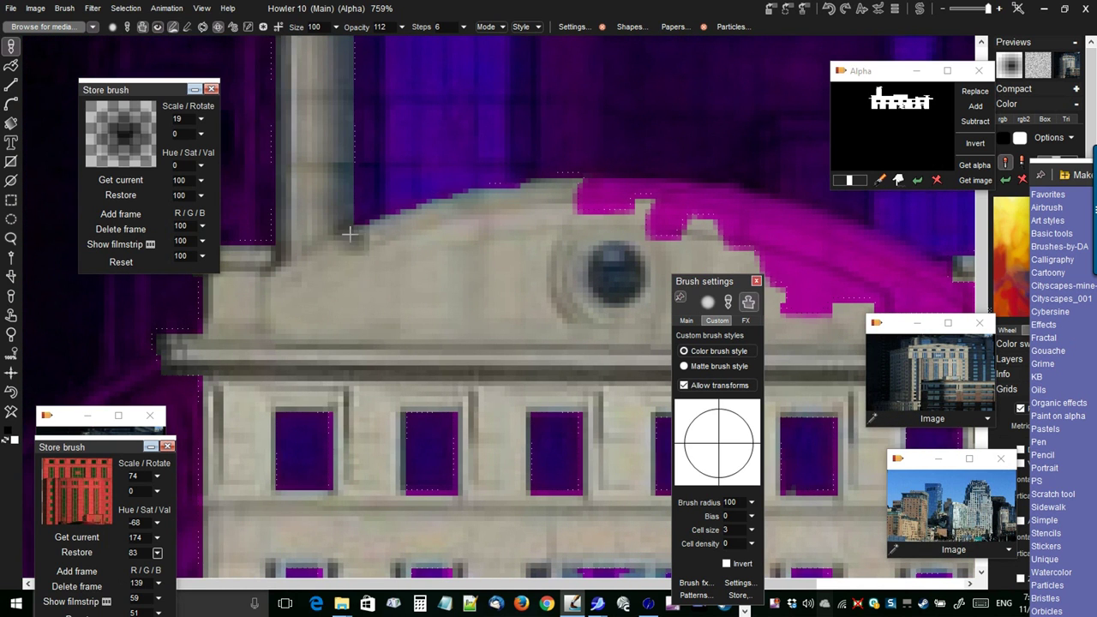
{"action": "left_click_drag", "start_coordinate": [350, 151], "coordinate": [438, 349]}
{"action": "left_click_drag", "start_coordinate": [437, 185], "coordinate": [439, 194]}
{"action": "mouse_move", "coordinate": [427, 126]}
{"action": "left_mouse_down"}
{"action": "mouse_move", "coordinate": [365, 133]}
{"action": "mouse_move", "coordinate": [383, 167]}
{"action": "left_mouse_up"}
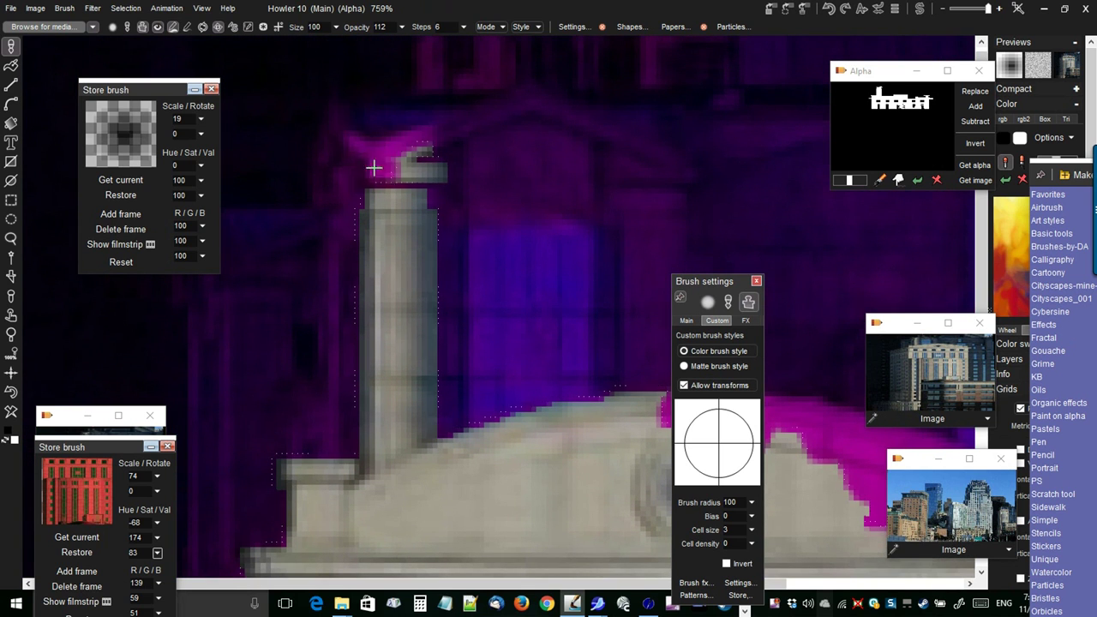
{"action": "left_click_drag", "start_coordinate": [367, 222], "coordinate": [342, 266]}
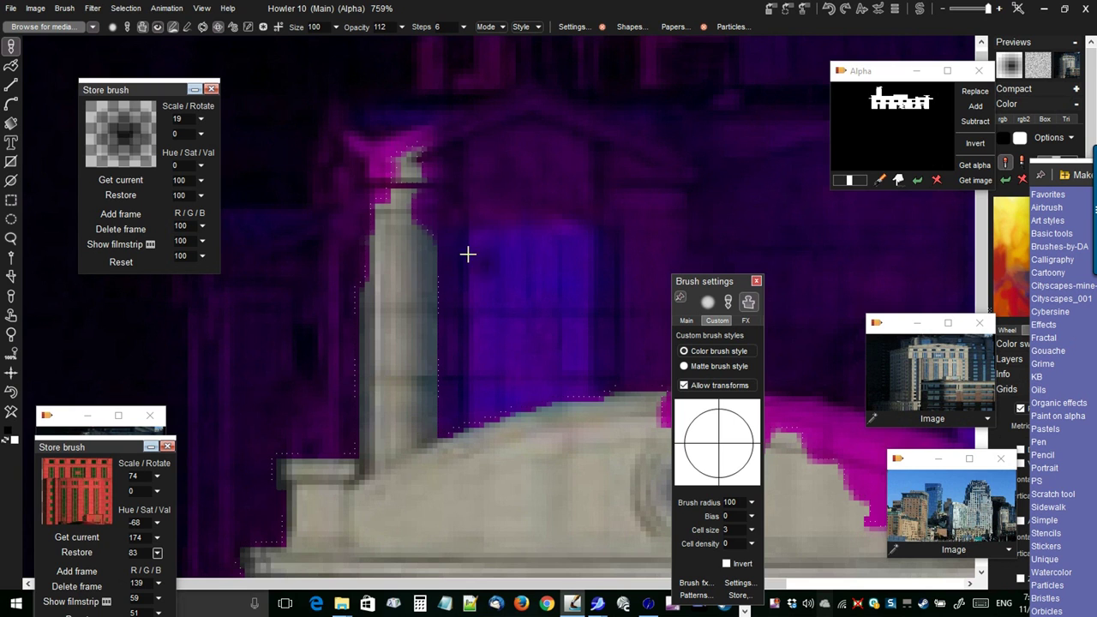
{"action": "mouse_move", "coordinate": [467, 302]}
{"action": "left_mouse_down"}
{"action": "mouse_move", "coordinate": [441, 343]}
{"action": "mouse_move", "coordinate": [447, 349]}
{"action": "left_mouse_up"}
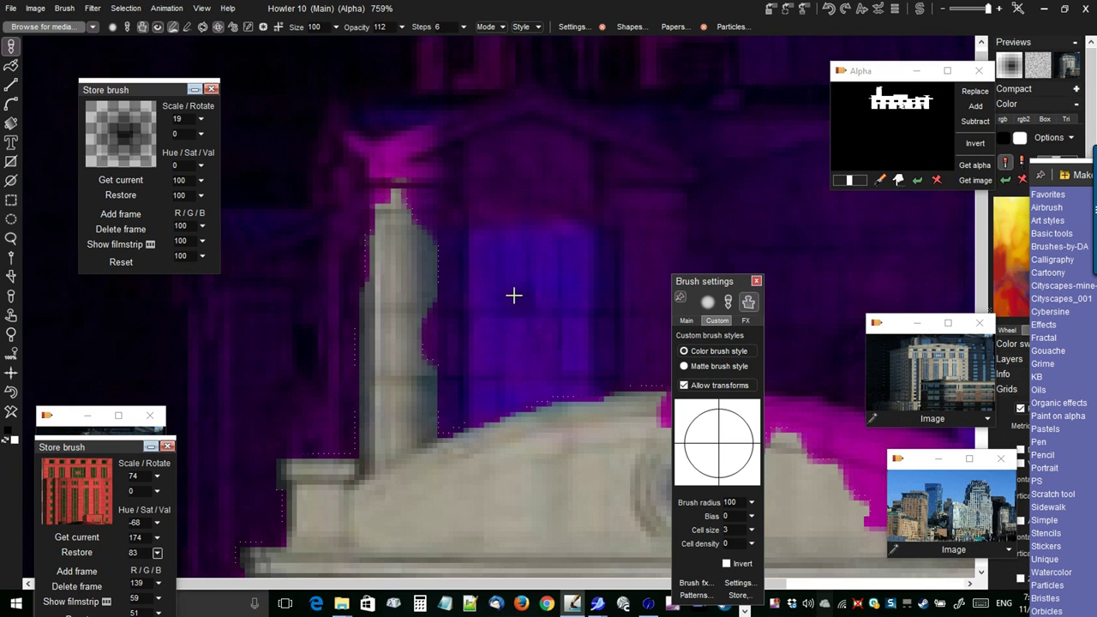
Erase the excess alpha around the left pedestal's top and sides and the cornice's left end.
{"action": "left_click_drag", "start_coordinate": [396, 379], "coordinate": [410, 220]}
{"action": "left_click_drag", "start_coordinate": [336, 293], "coordinate": [312, 298]}
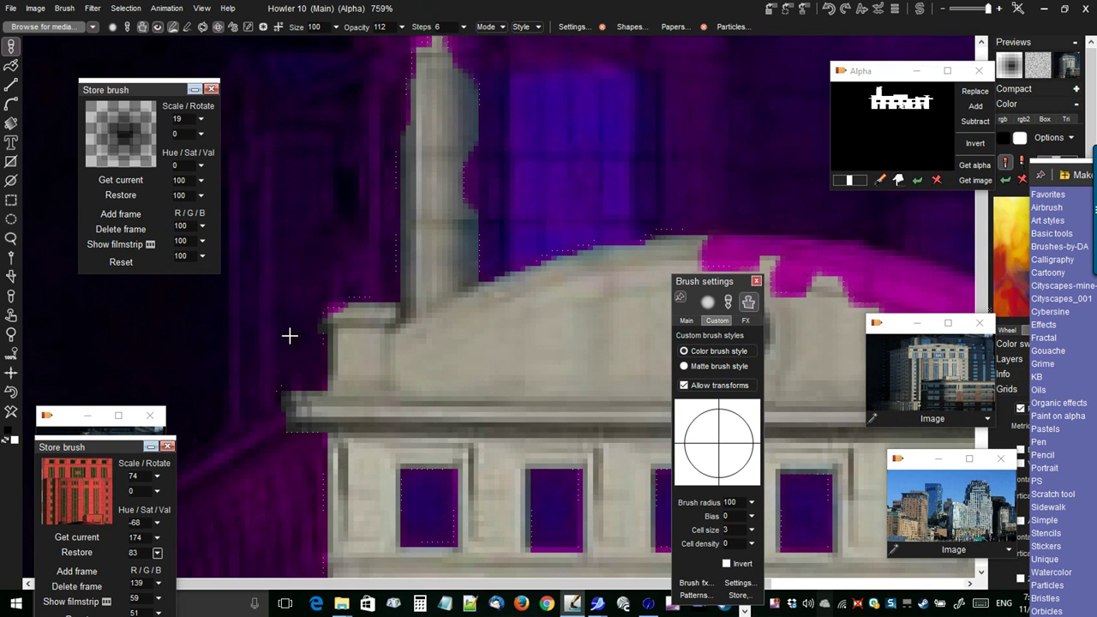
{"action": "left_click", "coordinate": [287, 382]}
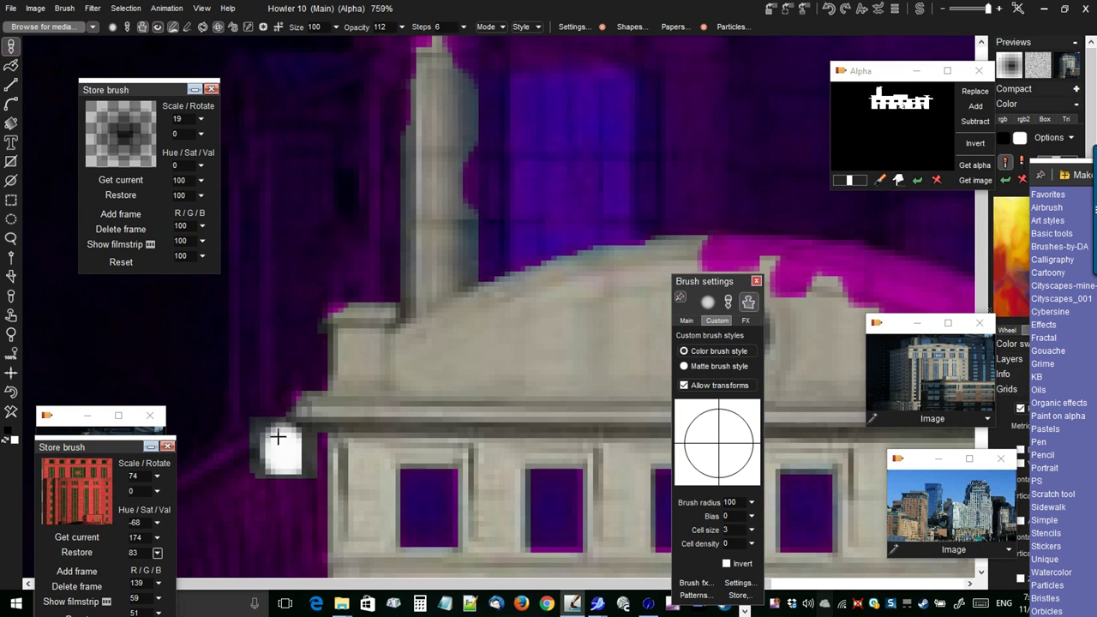
{"action": "left_click", "coordinate": [386, 295]}
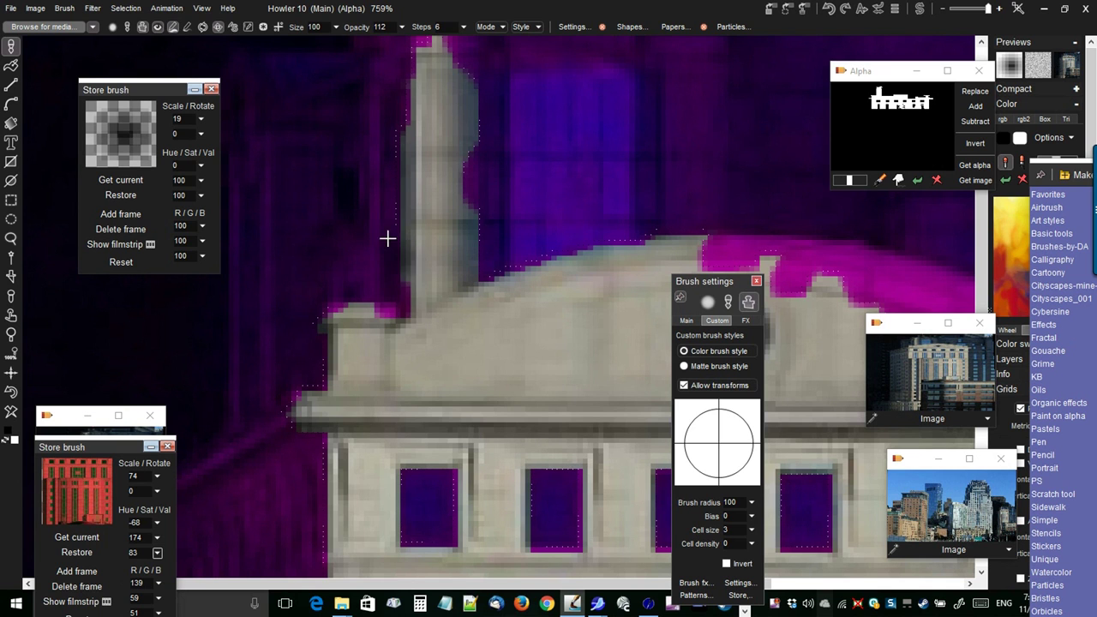
Erase alpha over the gable's round window so that it is cut out of the selection.
{"action": "left_click_drag", "start_coordinate": [558, 287], "coordinate": [351, 193]}
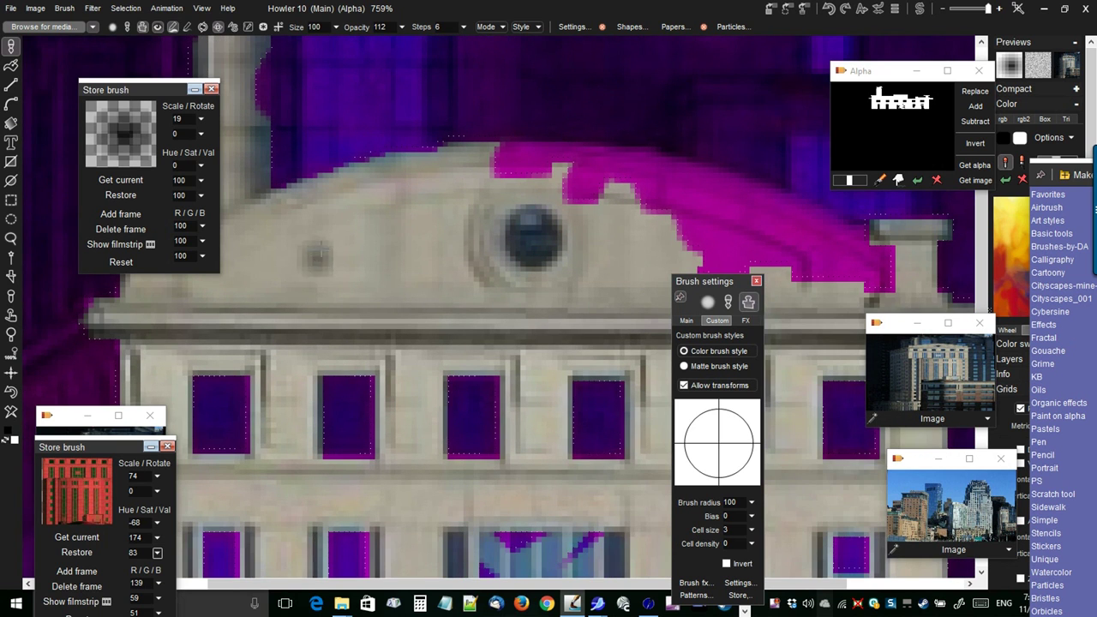
{"action": "mouse_move", "coordinate": [517, 228]}
{"action": "left_mouse_down"}
{"action": "mouse_move", "coordinate": [549, 237]}
{"action": "mouse_move", "coordinate": [514, 235]}
{"action": "left_mouse_up"}
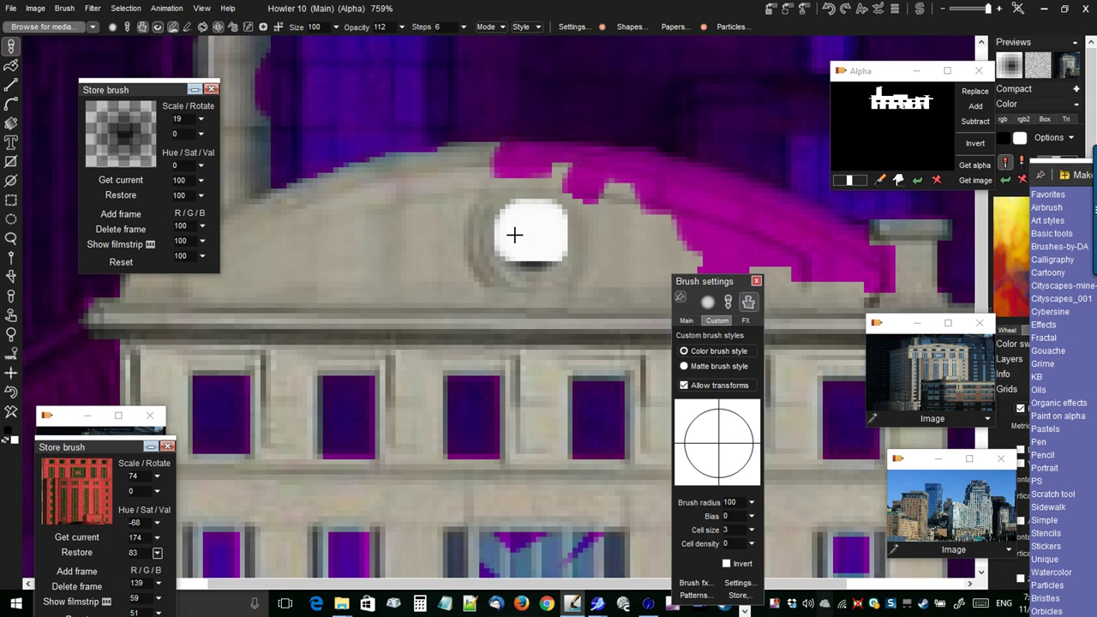
{"action": "left_click", "coordinate": [526, 264]}
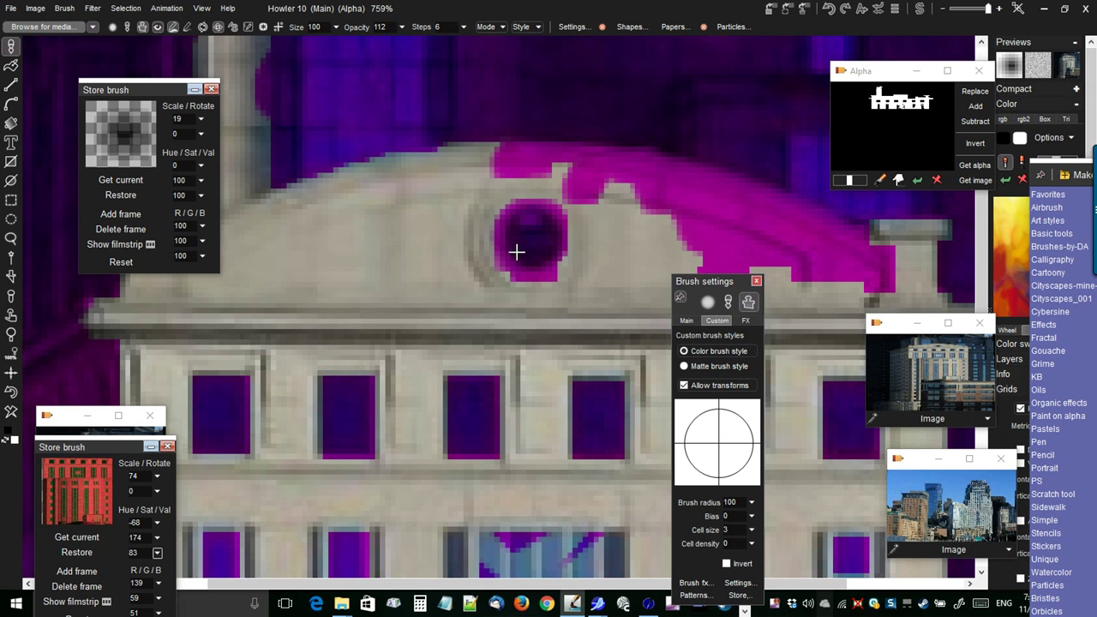
Erase alpha around the first window below the cornice, repaint the spill and paint the lower parts of the first two windows.
{"action": "left_click_drag", "start_coordinate": [420, 347], "coordinate": [556, 198]}
{"action": "left_click_drag", "start_coordinate": [403, 225], "coordinate": [544, 244]}
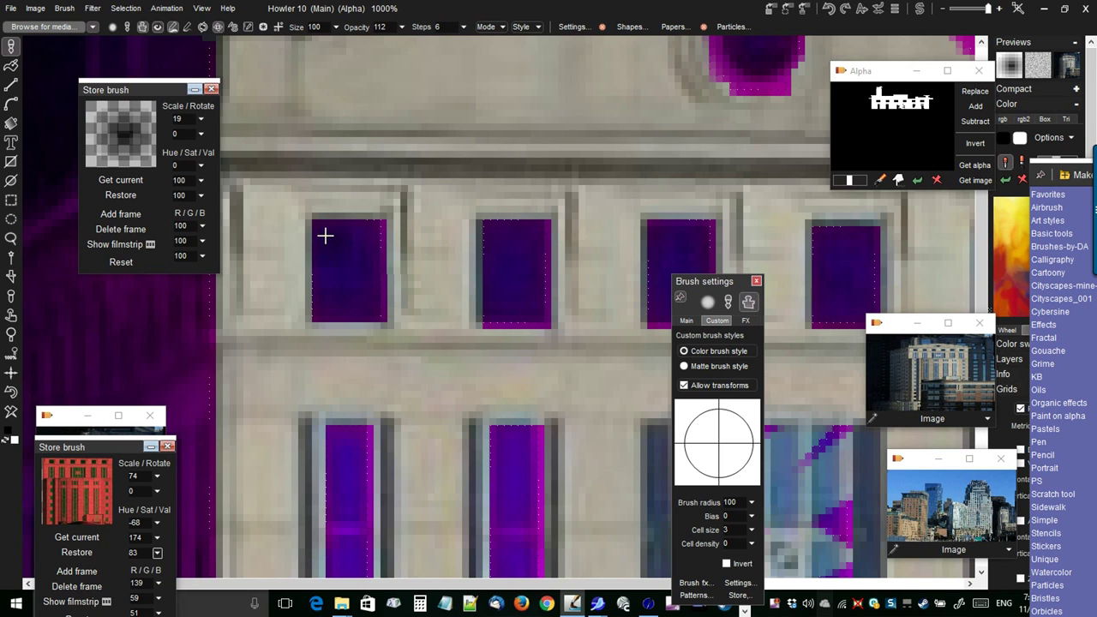
{"action": "mouse_move", "coordinate": [291, 287]}
{"action": "left_mouse_down"}
{"action": "mouse_move", "coordinate": [309, 324]}
{"action": "mouse_move", "coordinate": [406, 320]}
{"action": "left_mouse_up"}
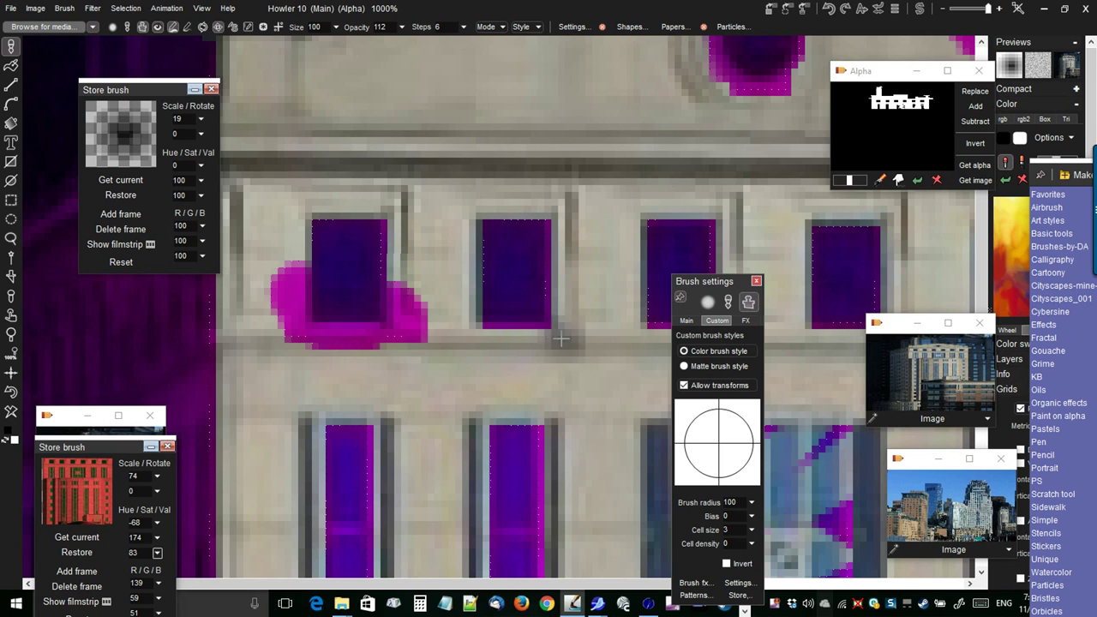
{"action": "mouse_move", "coordinate": [289, 300]}
{"action": "left_mouse_down"}
{"action": "mouse_move", "coordinate": [272, 291]}
{"action": "mouse_move", "coordinate": [298, 331]}
{"action": "mouse_move", "coordinate": [375, 343]}
{"action": "mouse_move", "coordinate": [417, 301]}
{"action": "mouse_move", "coordinate": [415, 276]}
{"action": "left_mouse_up"}
{"action": "mouse_move", "coordinate": [281, 346]}
{"action": "left_mouse_down"}
{"action": "mouse_move", "coordinate": [279, 291]}
{"action": "mouse_move", "coordinate": [282, 309]}
{"action": "mouse_move", "coordinate": [293, 269]}
{"action": "mouse_move", "coordinate": [295, 312]}
{"action": "mouse_move", "coordinate": [315, 321]}
{"action": "mouse_move", "coordinate": [321, 301]}
{"action": "mouse_move", "coordinate": [322, 323]}
{"action": "mouse_move", "coordinate": [368, 323]}
{"action": "left_mouse_up"}
{"action": "mouse_move", "coordinate": [473, 319]}
{"action": "left_mouse_down"}
{"action": "mouse_move", "coordinate": [517, 320]}
{"action": "mouse_move", "coordinate": [555, 298]}
{"action": "mouse_move", "coordinate": [514, 326]}
{"action": "mouse_move", "coordinate": [470, 285]}
{"action": "mouse_move", "coordinate": [534, 257]}
{"action": "mouse_move", "coordinate": [548, 279]}
{"action": "mouse_move", "coordinate": [463, 281]}
{"action": "left_mouse_up"}
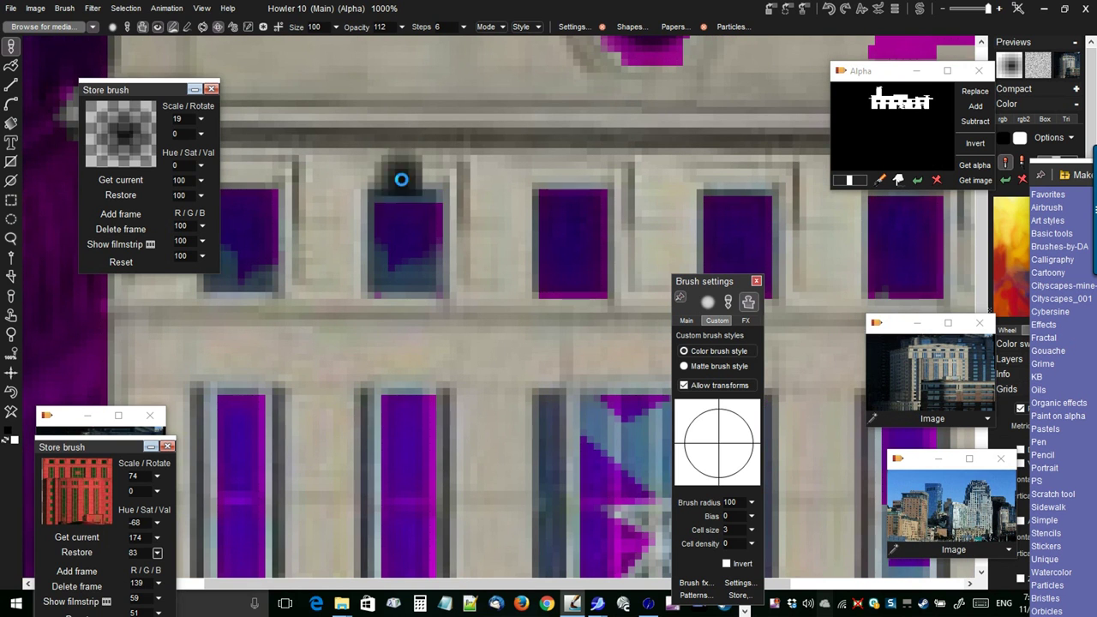
Paint alpha over the third window's top and bottom edges and the fourth window's upper left corner.
{"action": "left_click", "coordinate": [574, 185]}
{"action": "mouse_move", "coordinate": [643, 309]}
{"action": "left_mouse_down"}
{"action": "mouse_move", "coordinate": [566, 294]}
{"action": "mouse_move", "coordinate": [573, 329]}
{"action": "mouse_move", "coordinate": [592, 306]}
{"action": "mouse_move", "coordinate": [570, 318]}
{"action": "mouse_move", "coordinate": [610, 326]}
{"action": "left_mouse_up"}
{"action": "left_click_drag", "start_coordinate": [608, 256], "coordinate": [410, 262]}
{"action": "left_click", "coordinate": [522, 193]}
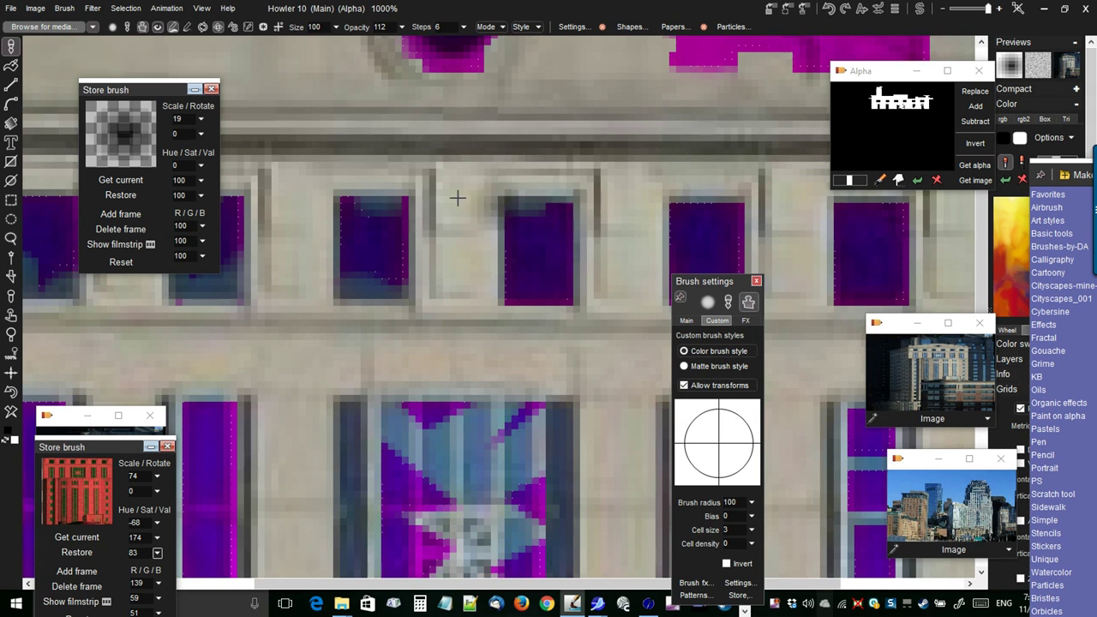
Set the stored brush's scale to 8 and paint alpha along the fourth window's upper and lower edges.
{"action": "left_click", "coordinate": [200, 120]}
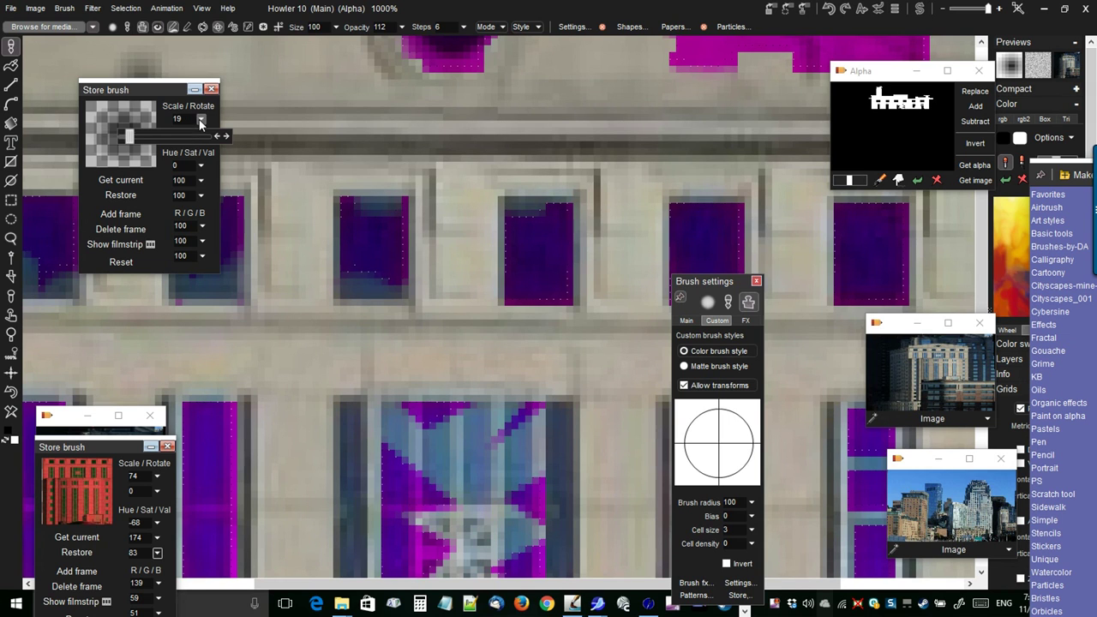
{"action": "left_click_drag", "start_coordinate": [129, 137], "coordinate": [125, 137]}
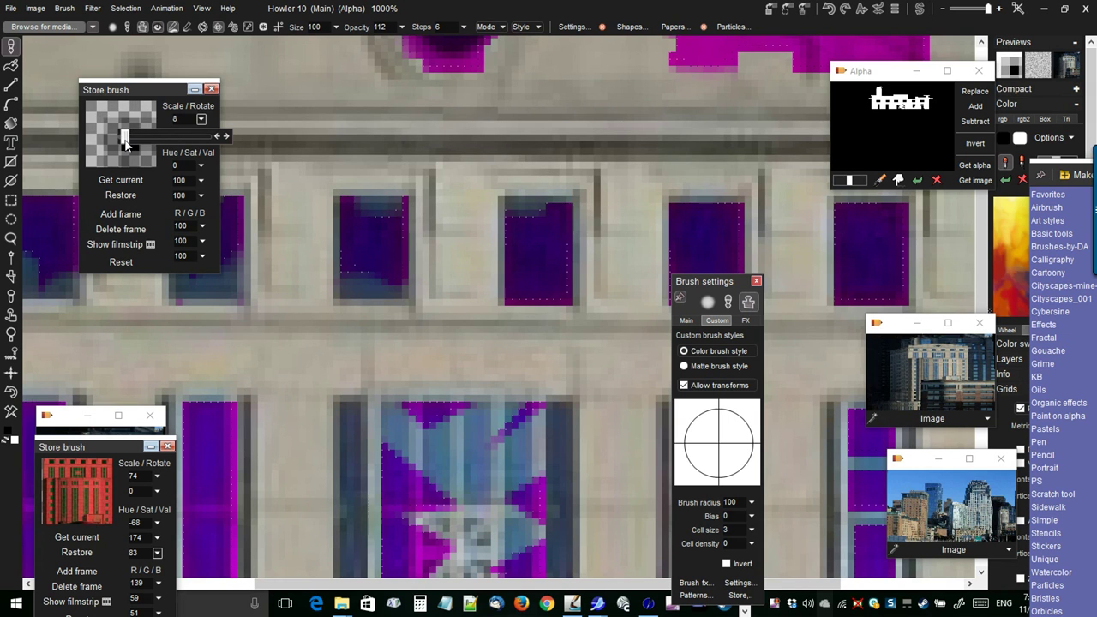
{"action": "left_click", "coordinate": [551, 226]}
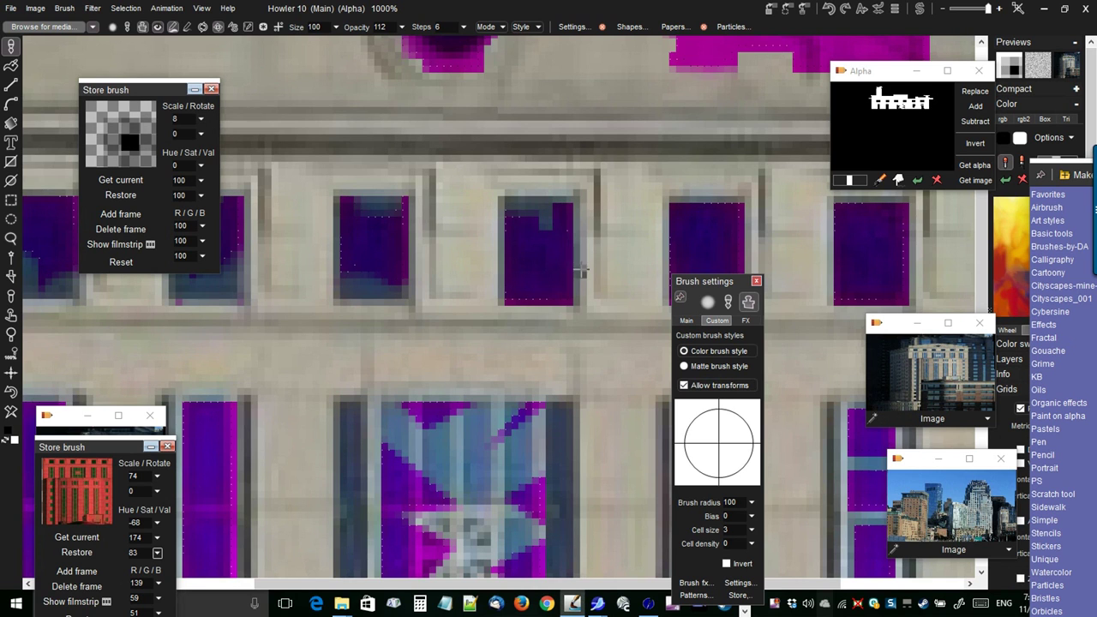
{"action": "mouse_move", "coordinate": [576, 316]}
{"action": "left_mouse_down"}
{"action": "mouse_move", "coordinate": [513, 302]}
{"action": "mouse_move", "coordinate": [513, 272]}
{"action": "left_mouse_up"}
{"action": "left_click", "coordinate": [540, 313]}
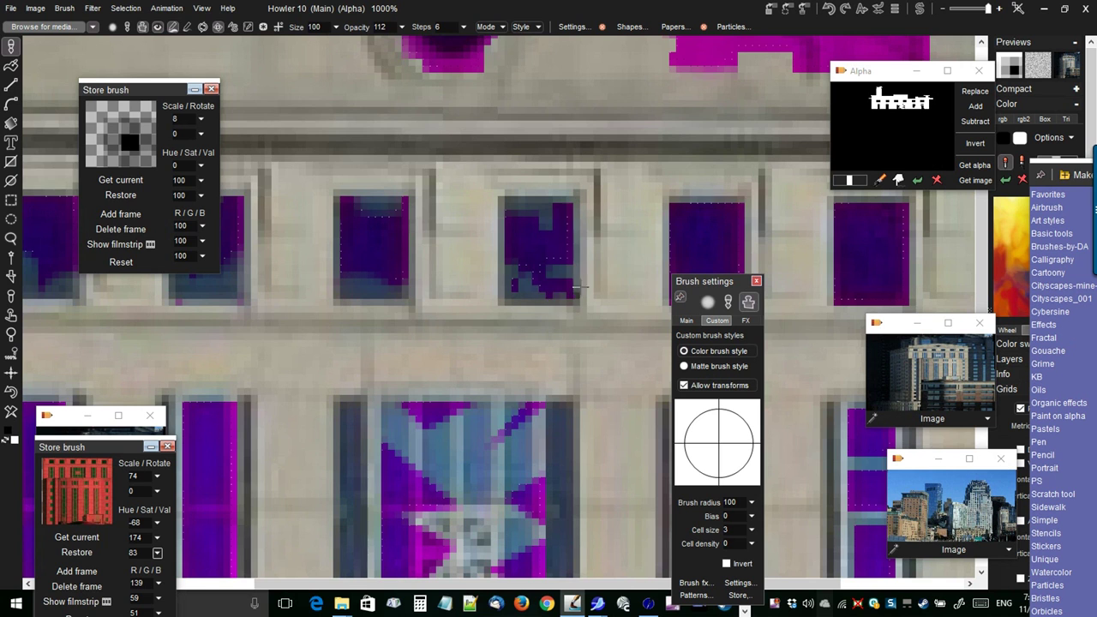
Paint alpha into the lower corners of the fifth window below the cornice.
{"action": "left_click_drag", "start_coordinate": [606, 235], "coordinate": [368, 257]}
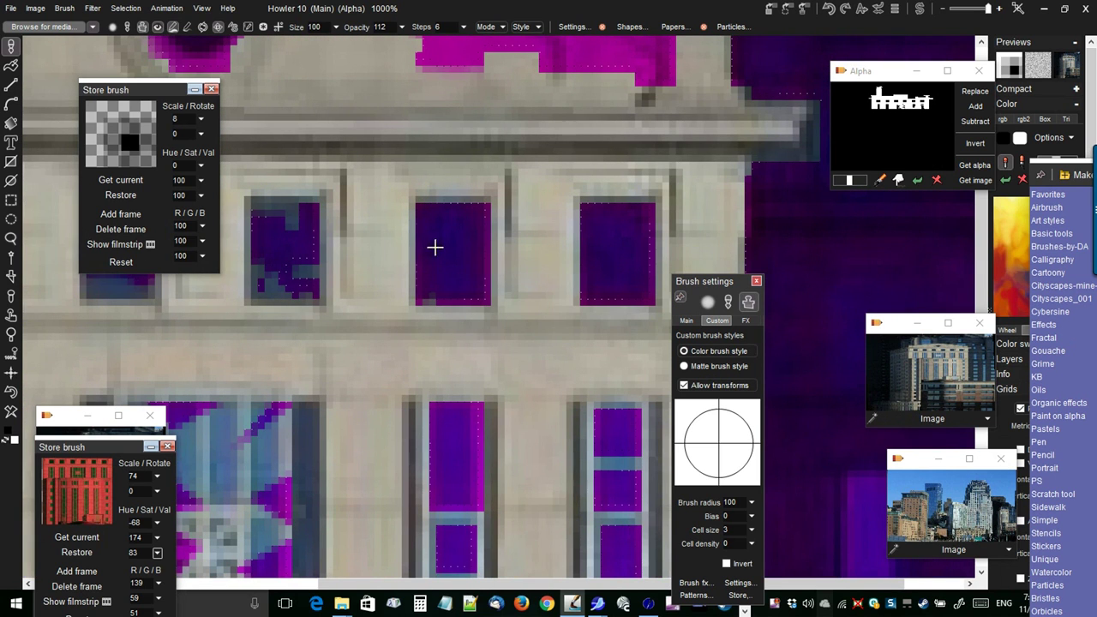
{"action": "mouse_move", "coordinate": [466, 306]}
{"action": "left_mouse_down"}
{"action": "mouse_move", "coordinate": [432, 289]}
{"action": "mouse_move", "coordinate": [415, 305]}
{"action": "left_mouse_up"}
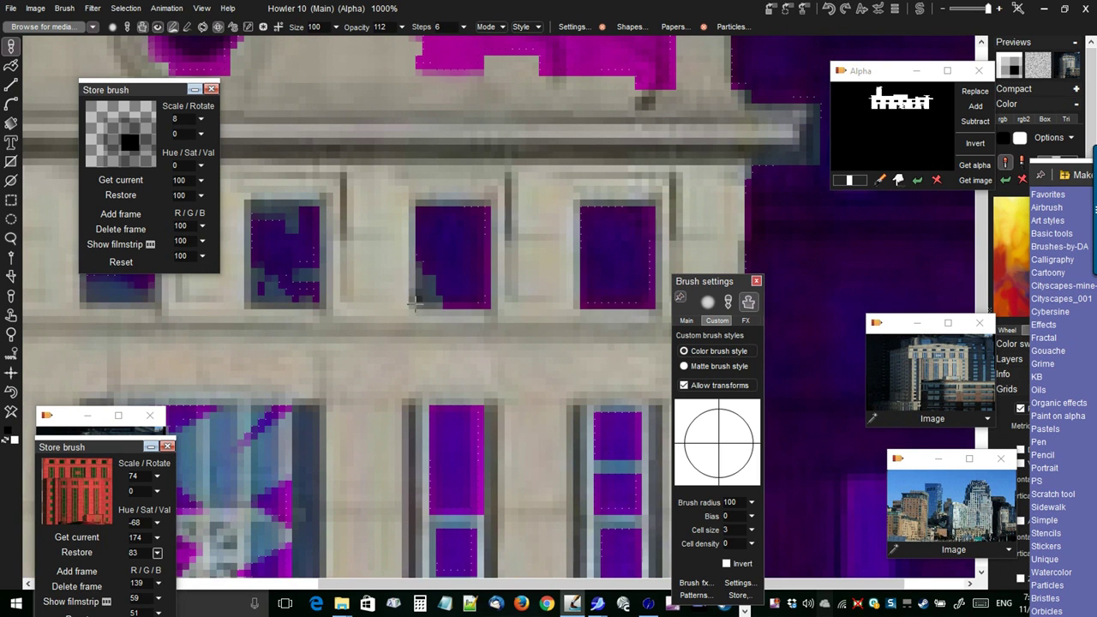
{"action": "left_click", "coordinate": [471, 307]}
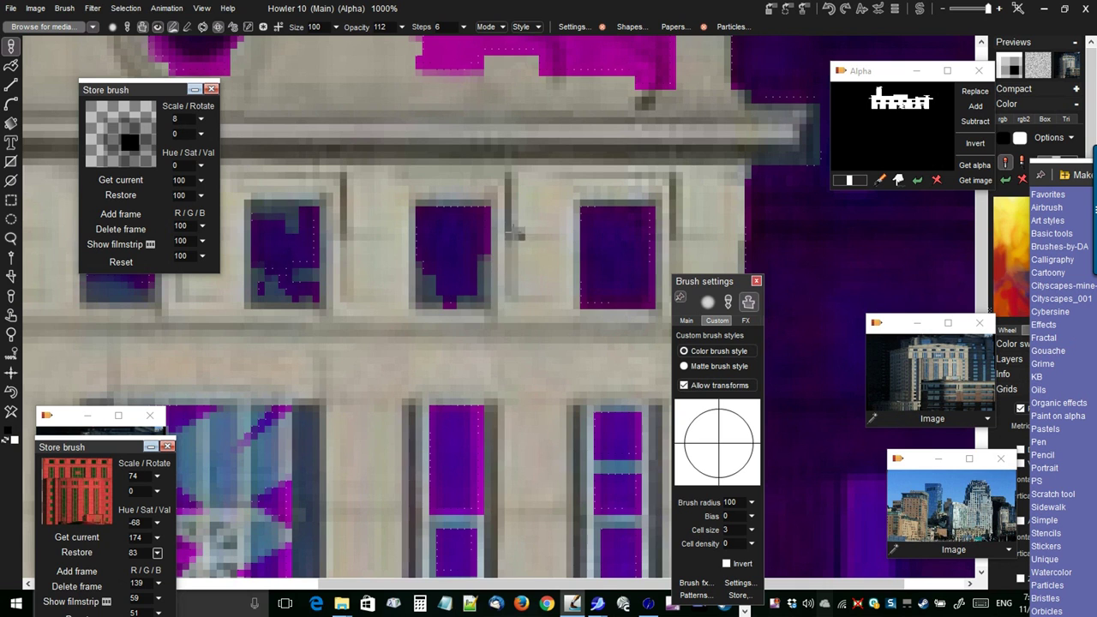
Paint alpha over the edges and corners of the fifth and sixth windows below the cornice.
{"action": "left_click", "coordinate": [479, 253]}
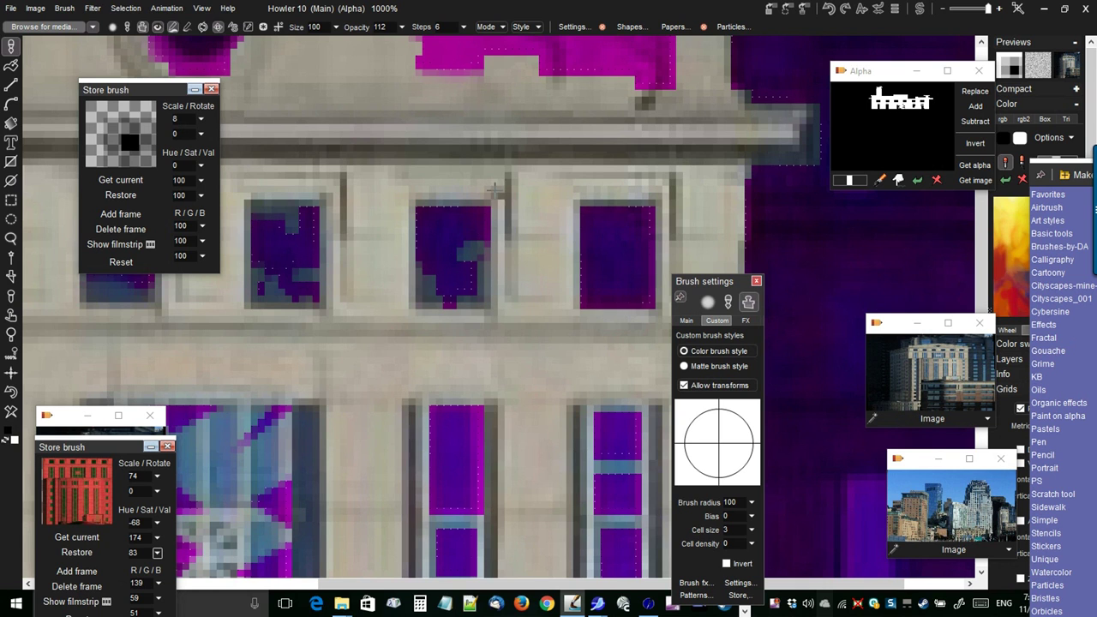
{"action": "left_click", "coordinate": [456, 248]}
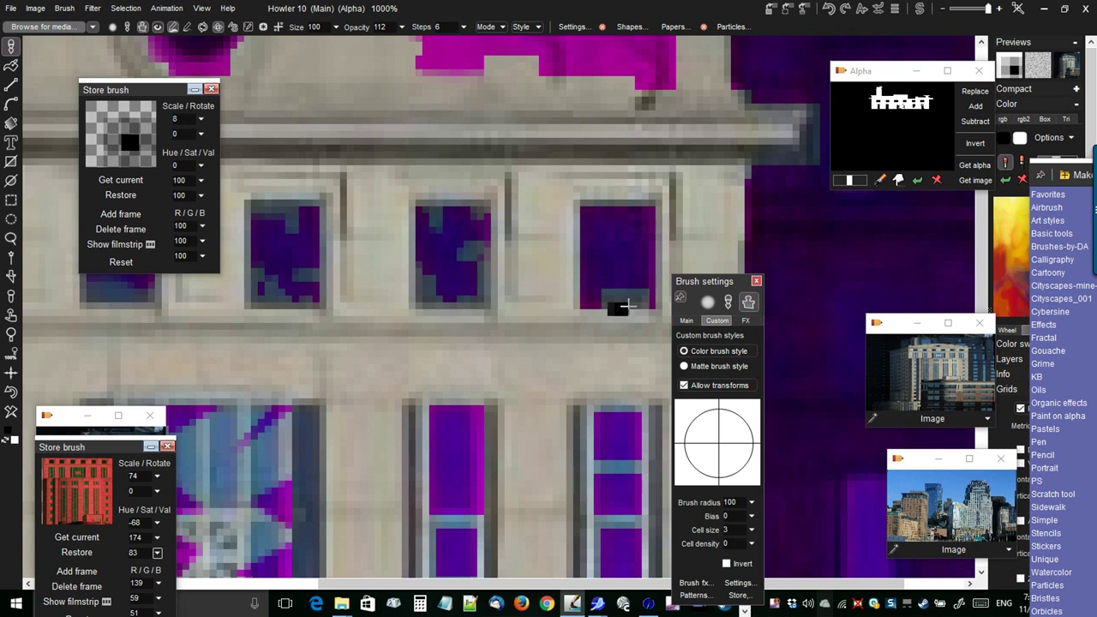
{"action": "left_click_drag", "start_coordinate": [593, 296], "coordinate": [662, 297]}
{"action": "left_click_drag", "start_coordinate": [660, 253], "coordinate": [636, 269]}
{"action": "left_click_drag", "start_coordinate": [622, 190], "coordinate": [604, 218]}
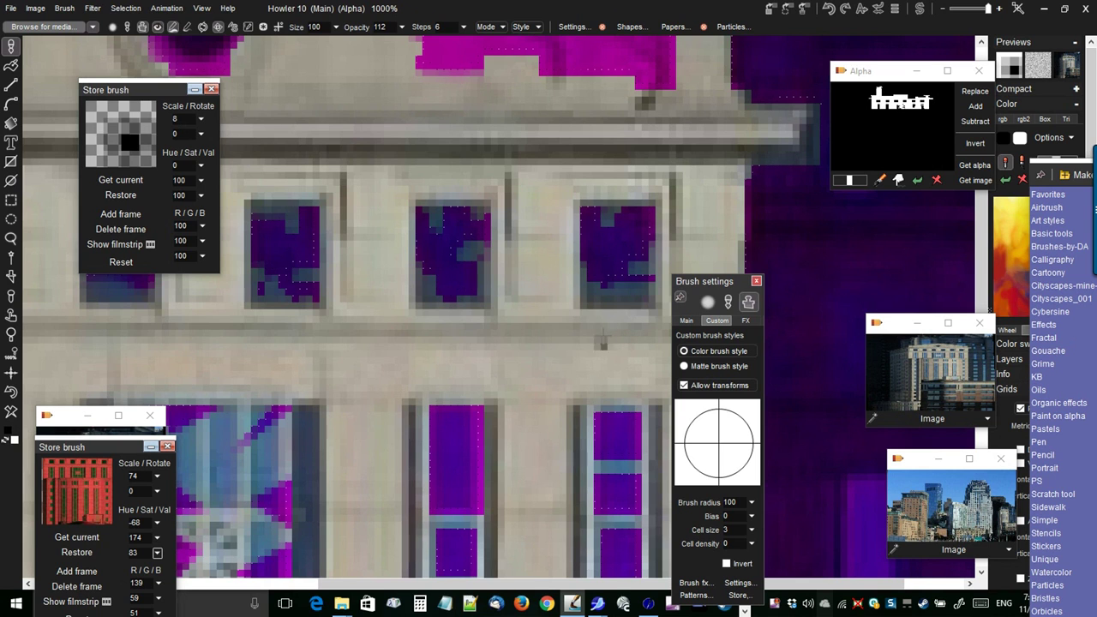
{"action": "left_click", "coordinate": [449, 293]}
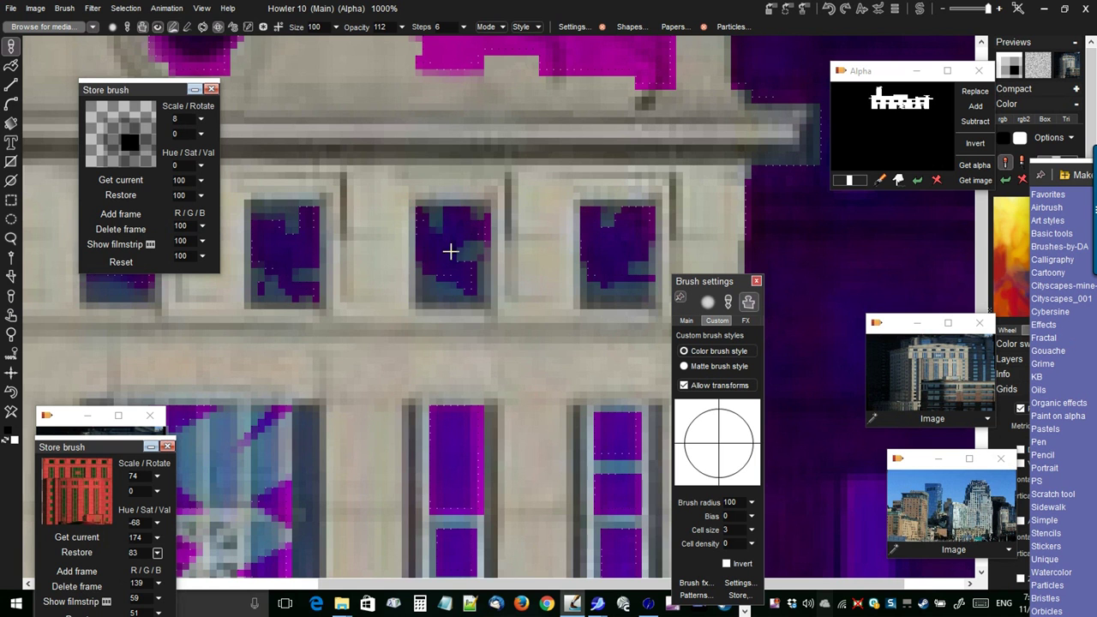
Erase alpha from the inner part of the end pillar's cap above the cornice.
{"action": "left_click_drag", "start_coordinate": [364, 343], "coordinate": [460, 184]}
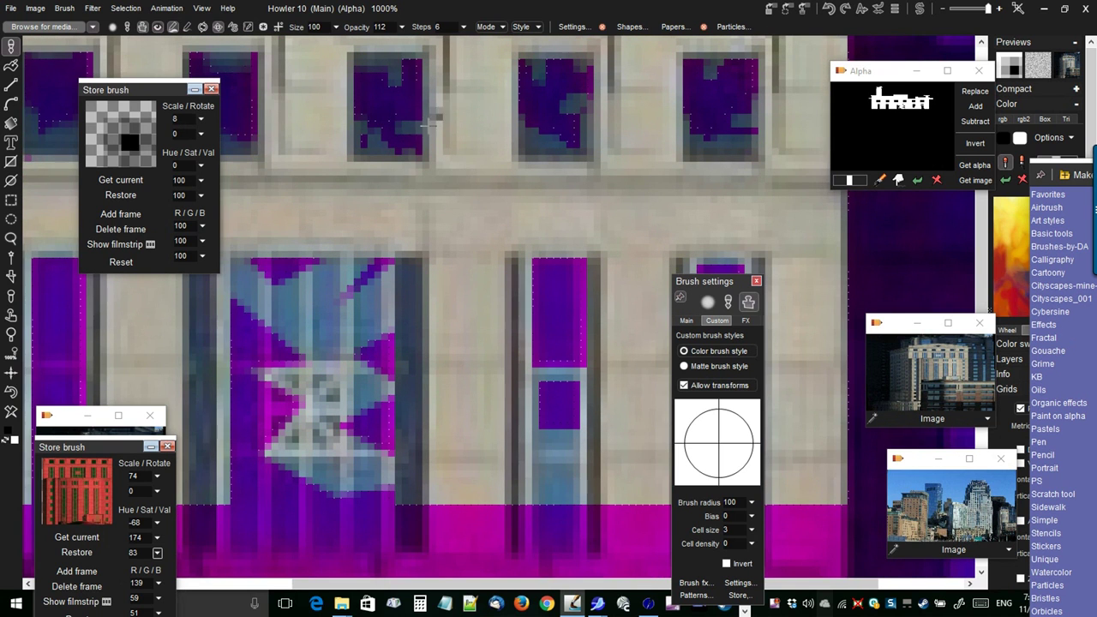
{"action": "left_click_drag", "start_coordinate": [367, 296], "coordinate": [261, 306]}
{"action": "left_click_drag", "start_coordinate": [576, 183], "coordinate": [427, 352]}
{"action": "left_click_drag", "start_coordinate": [608, 200], "coordinate": [523, 264]}
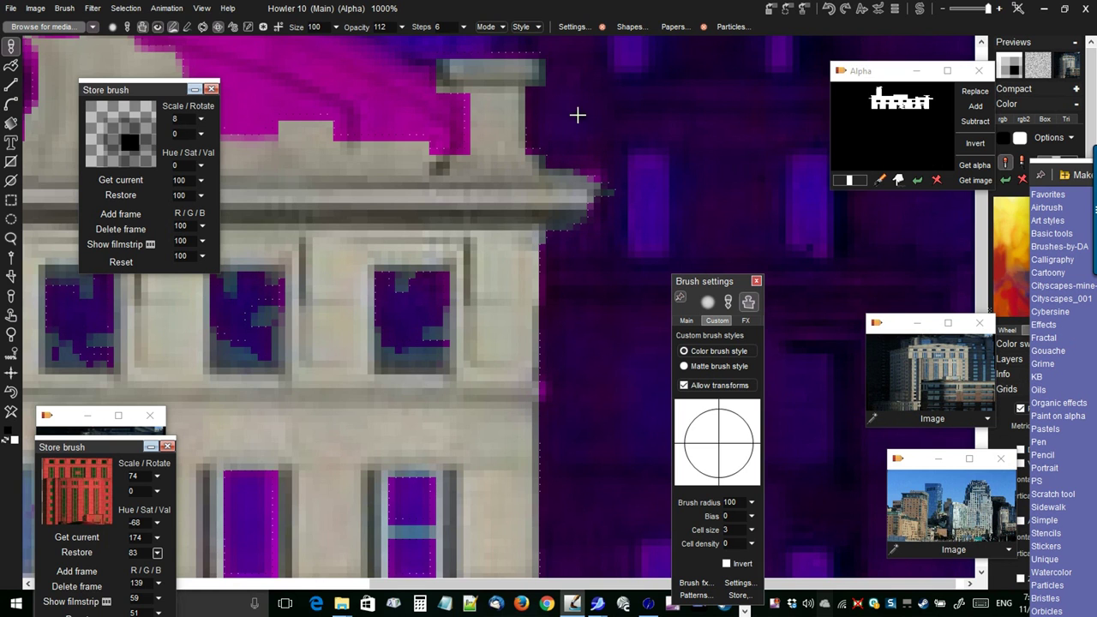
{"action": "left_click_drag", "start_coordinate": [555, 112], "coordinate": [556, 257]}
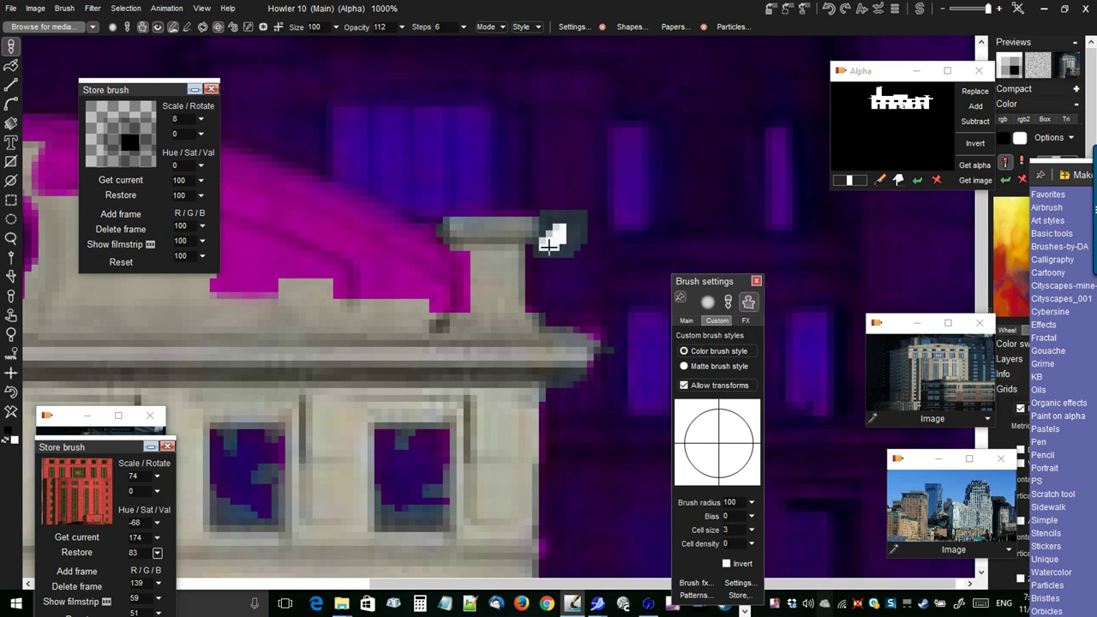
{"action": "mouse_move", "coordinate": [499, 205]}
{"action": "left_mouse_down"}
{"action": "mouse_move", "coordinate": [508, 254]}
{"action": "mouse_move", "coordinate": [522, 241]}
{"action": "mouse_move", "coordinate": [482, 215]}
{"action": "mouse_move", "coordinate": [454, 219]}
{"action": "mouse_move", "coordinate": [473, 216]}
{"action": "mouse_move", "coordinate": [456, 226]}
{"action": "mouse_move", "coordinate": [458, 241]}
{"action": "mouse_move", "coordinate": [467, 238]}
{"action": "mouse_move", "coordinate": [446, 244]}
{"action": "mouse_move", "coordinate": [482, 240]}
{"action": "left_mouse_up"}
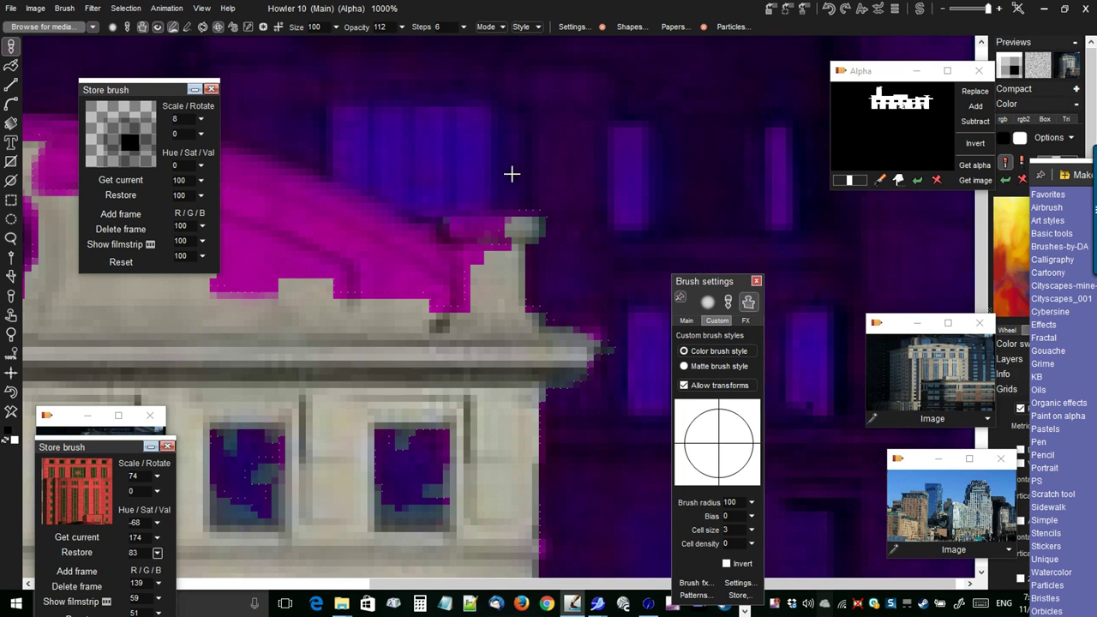
{"action": "left_click", "coordinate": [340, 281]}
Erase and paint small alpha patches along the left side and lower part of the wide central window.
{"action": "left_click_drag", "start_coordinate": [440, 292], "coordinate": [543, 140]}
{"action": "left_click_drag", "start_coordinate": [512, 318], "coordinate": [566, 180]}
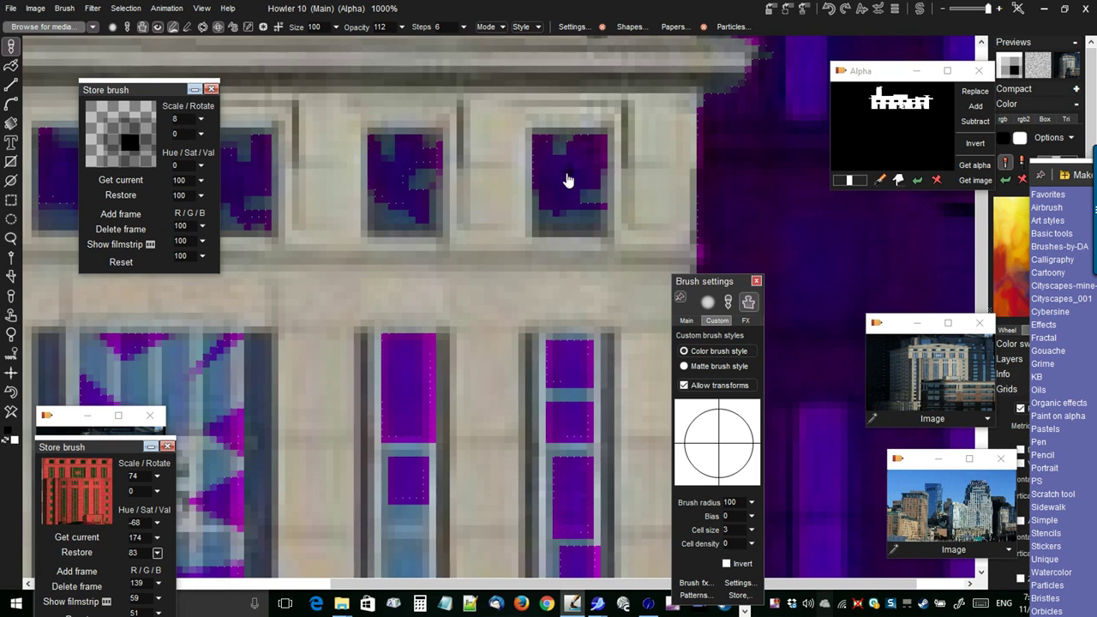
{"action": "left_click_drag", "start_coordinate": [460, 293], "coordinate": [560, 233]}
{"action": "left_click_drag", "start_coordinate": [422, 316], "coordinate": [493, 330]}
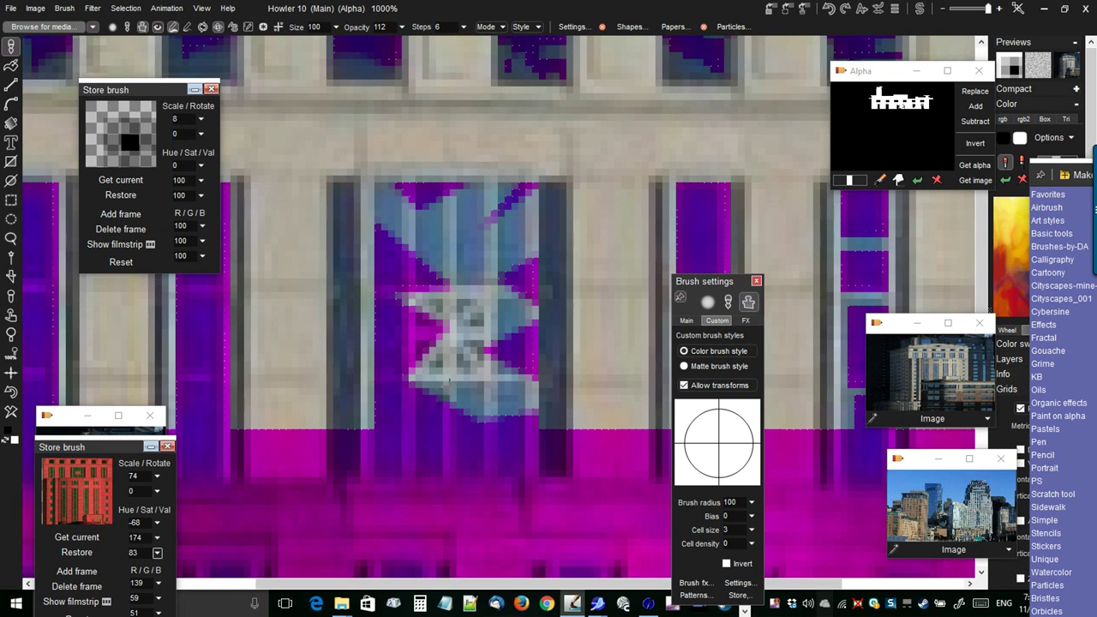
{"action": "left_click_drag", "start_coordinate": [449, 382], "coordinate": [410, 402]}
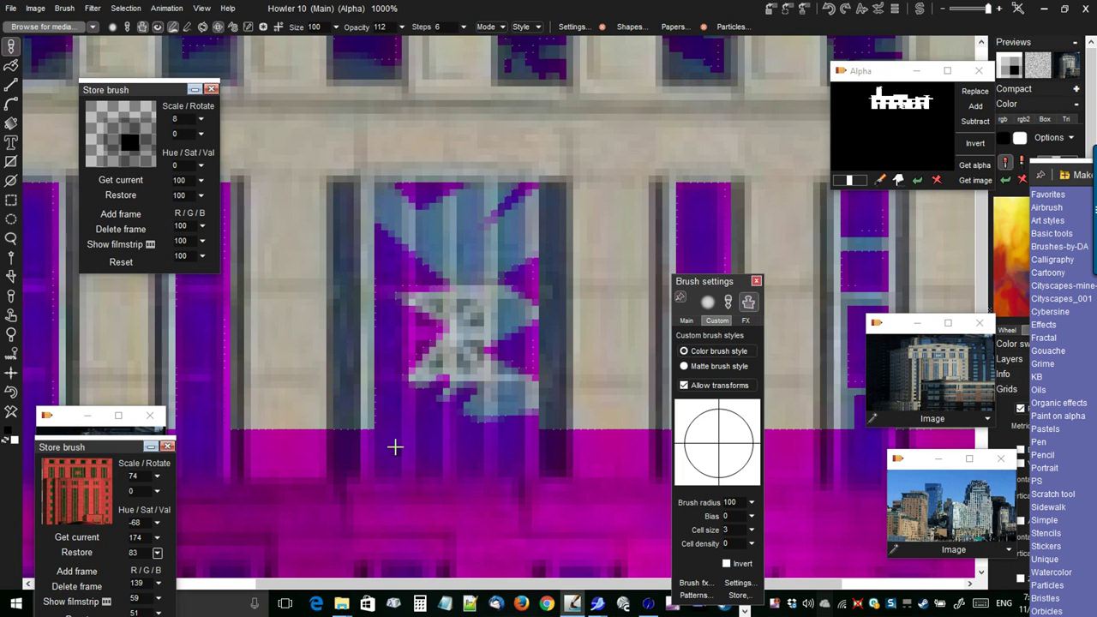
{"action": "left_click_drag", "start_coordinate": [395, 447], "coordinate": [417, 399]}
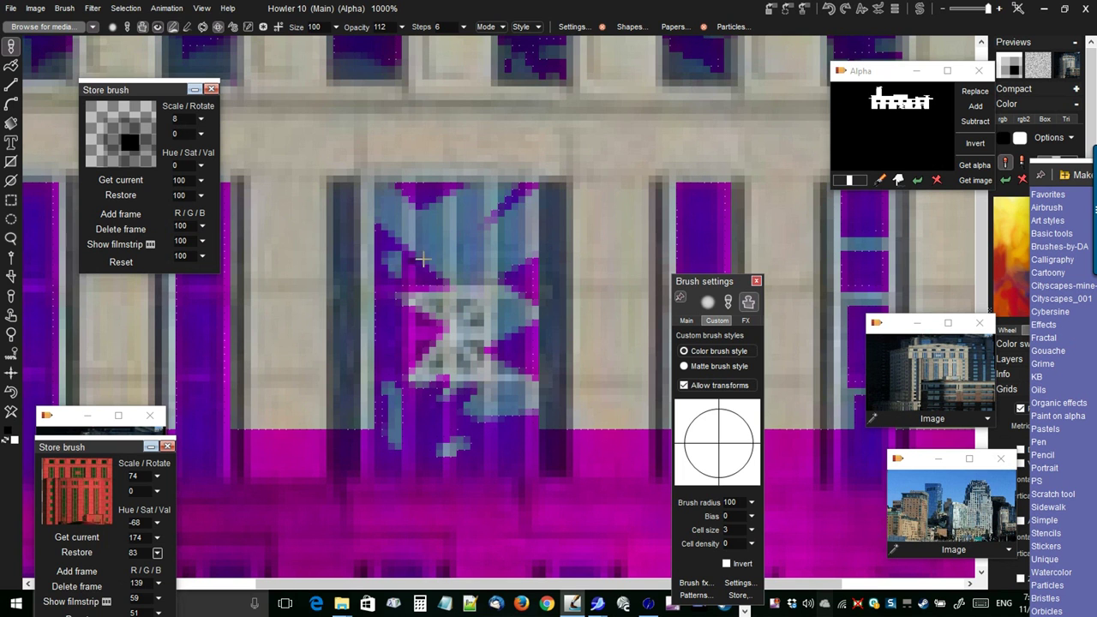
{"action": "left_click_drag", "start_coordinate": [540, 224], "coordinate": [300, 255]}
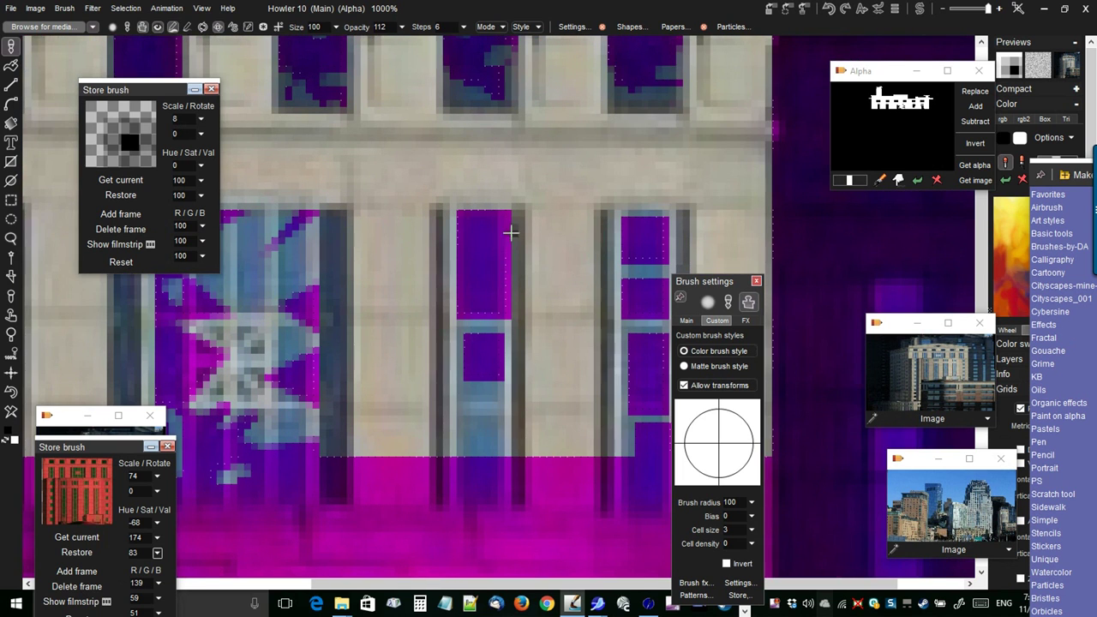
Fill a rectangular area of alpha across the building's full width, from the tall windows' lower ends down over the lower facade.
{"action": "left_click_drag", "start_coordinate": [512, 237], "coordinate": [417, 257]}
{"action": "left_click_drag", "start_coordinate": [477, 210], "coordinate": [604, 111]}
{"action": "scroll", "coordinate": [515, 228], "scroll_direction": "down", "scroll_amount": 7}
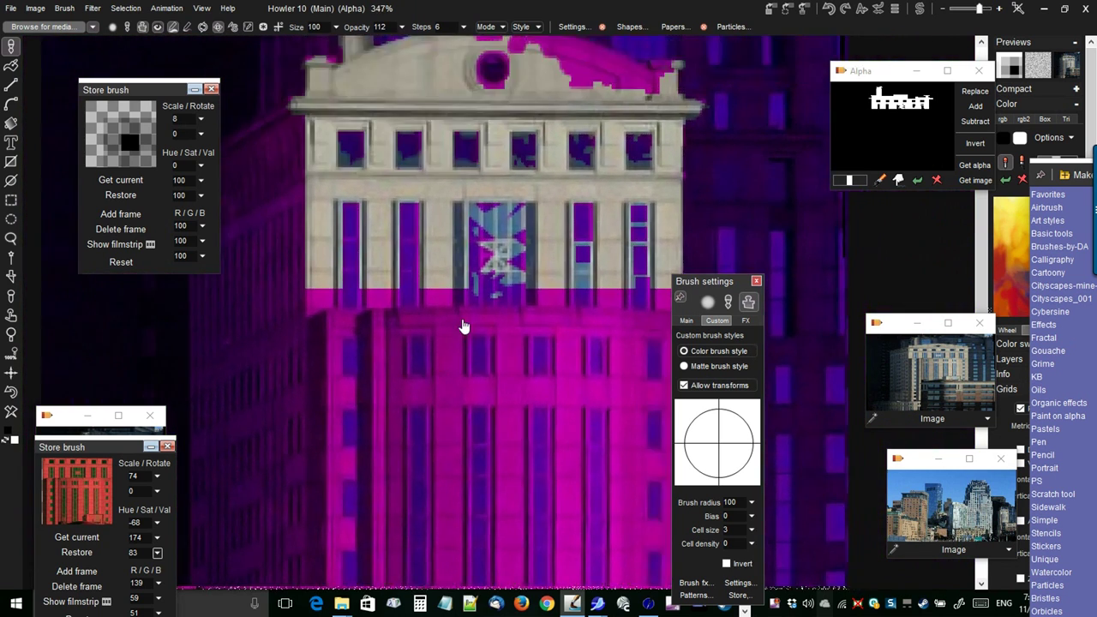
{"action": "left_click_drag", "start_coordinate": [462, 326], "coordinate": [434, 252]}
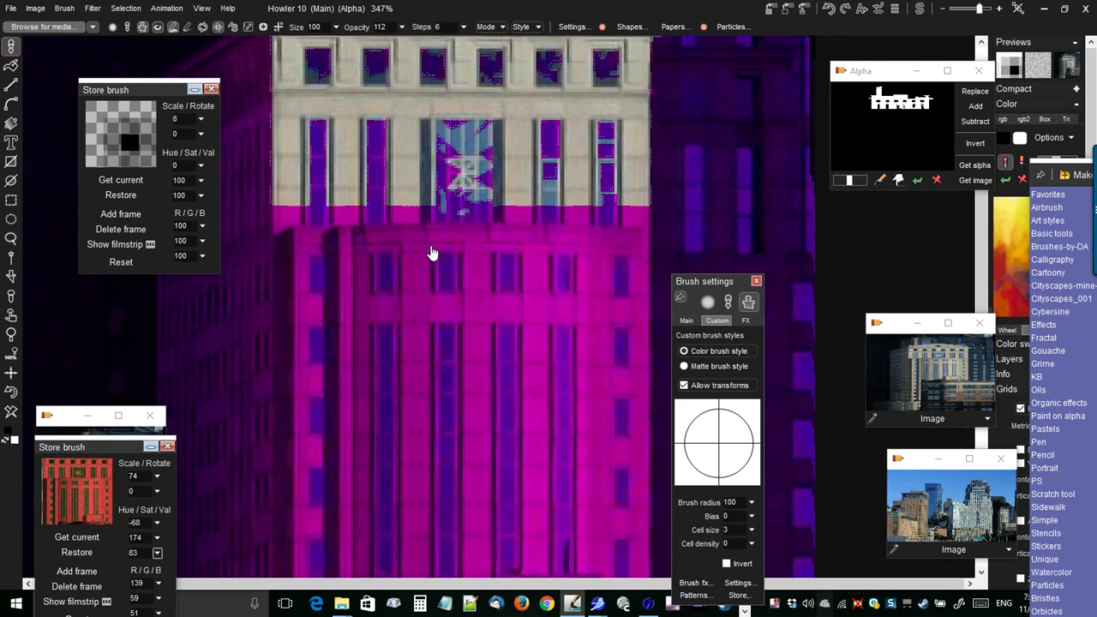
{"action": "left_click", "coordinate": [12, 201]}
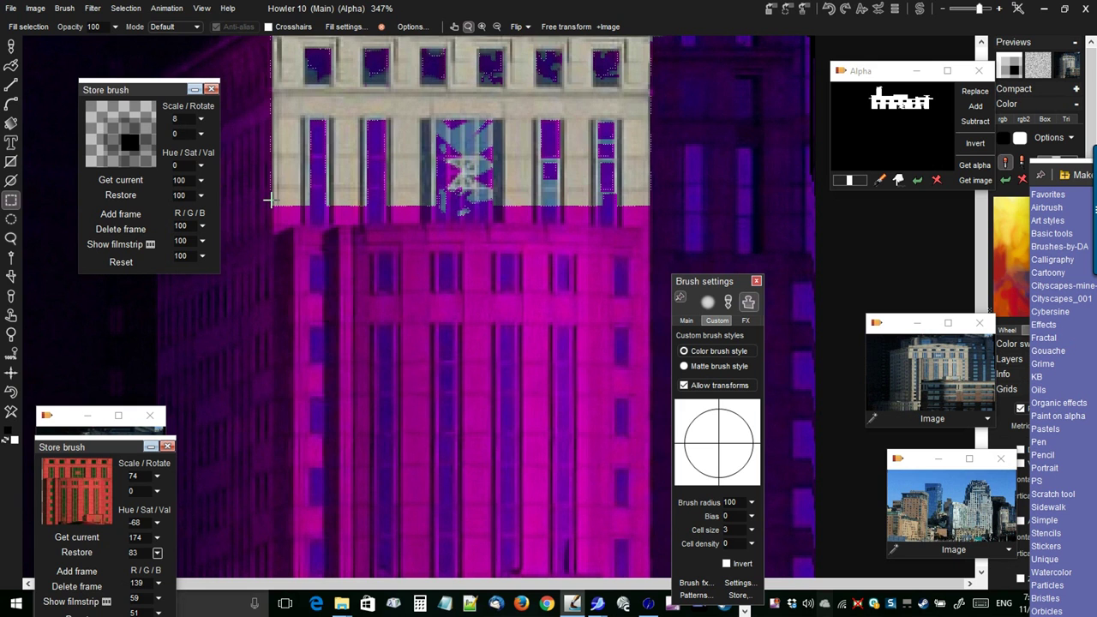
{"action": "left_click_drag", "start_coordinate": [649, 527], "coordinate": [652, 526]}
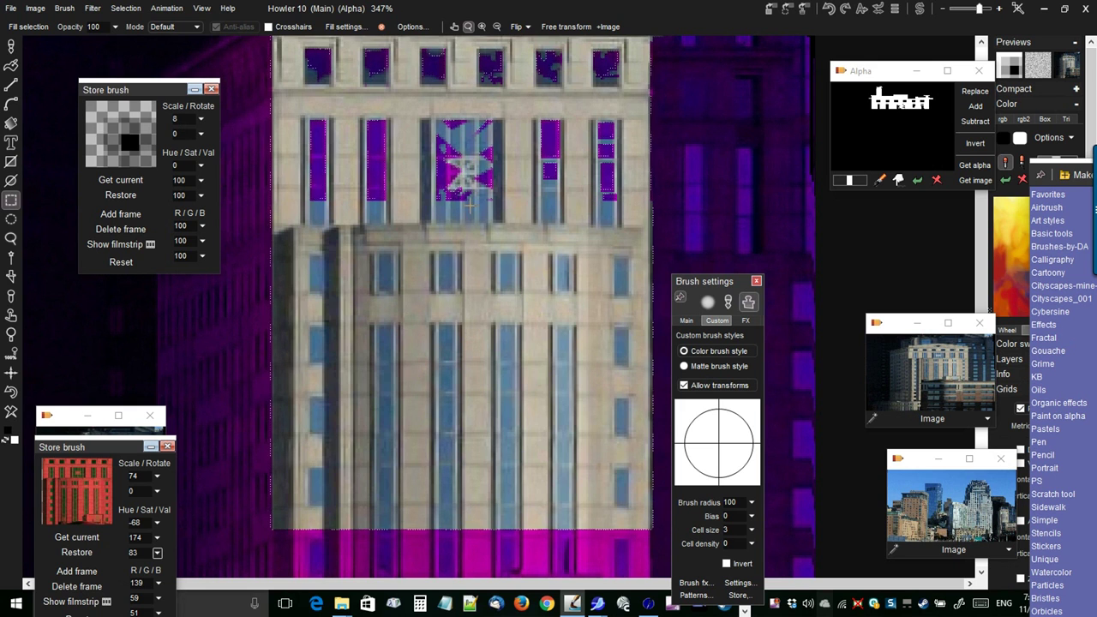
Try to paint alpha along the lower edge of the first tall window with the stored brush, and undo the strokes.
{"action": "left_click_drag", "start_coordinate": [470, 206], "coordinate": [463, 307]}
{"action": "left_click_drag", "start_coordinate": [360, 259], "coordinate": [499, 271]}
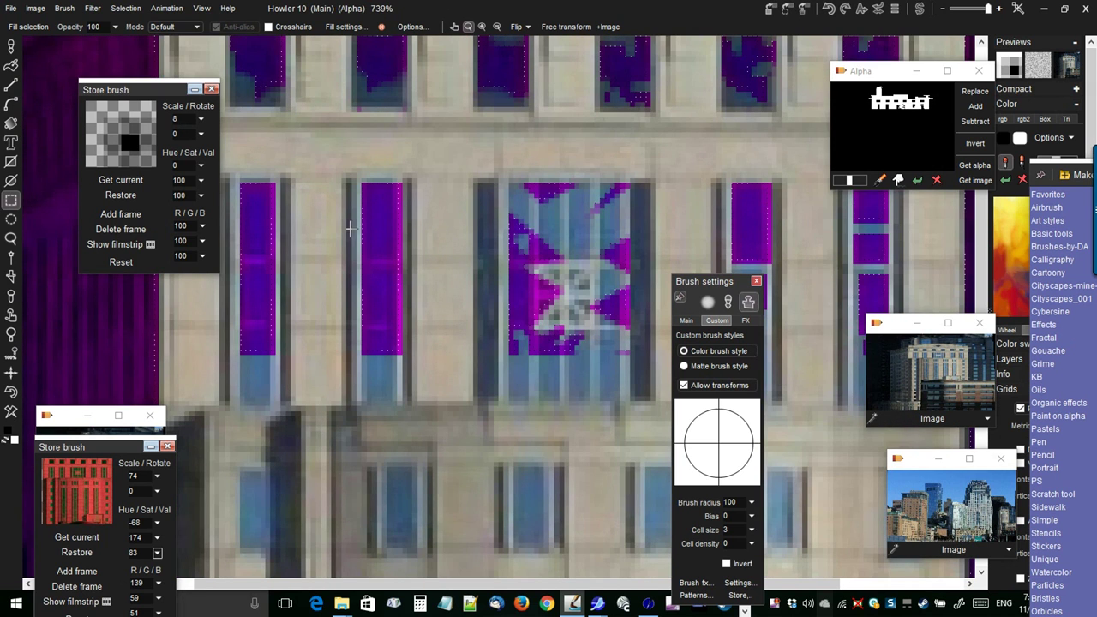
{"action": "left_click", "coordinate": [10, 45]}
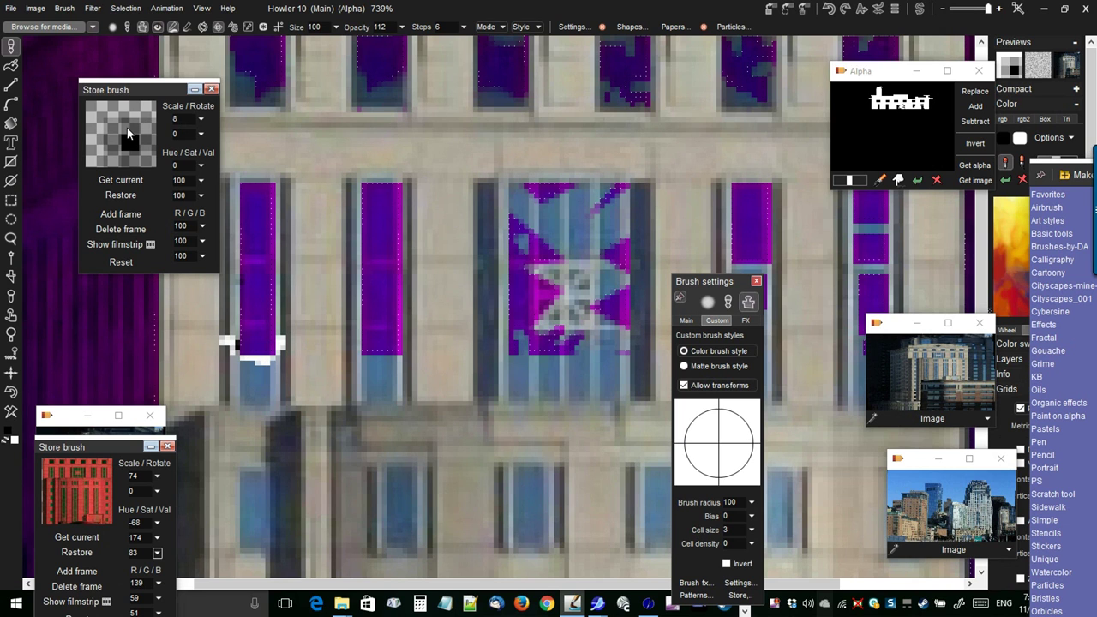
{"action": "left_click_drag", "start_coordinate": [254, 350], "coordinate": [270, 374]}
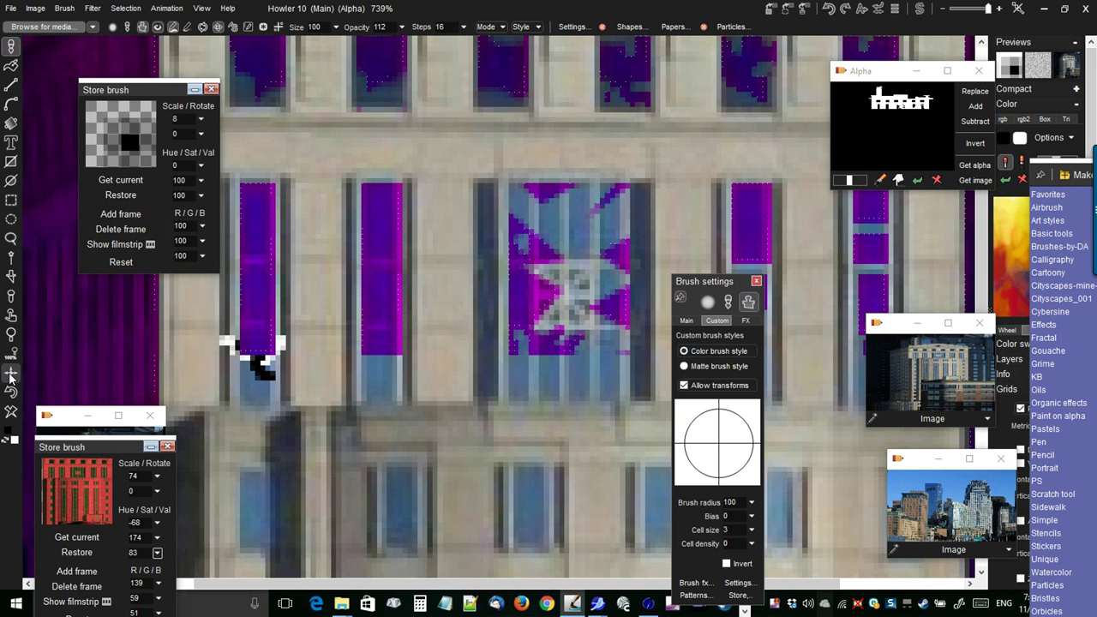
{"action": "left_click", "coordinate": [10, 392]}
{"action": "left_click", "coordinate": [9, 391]}
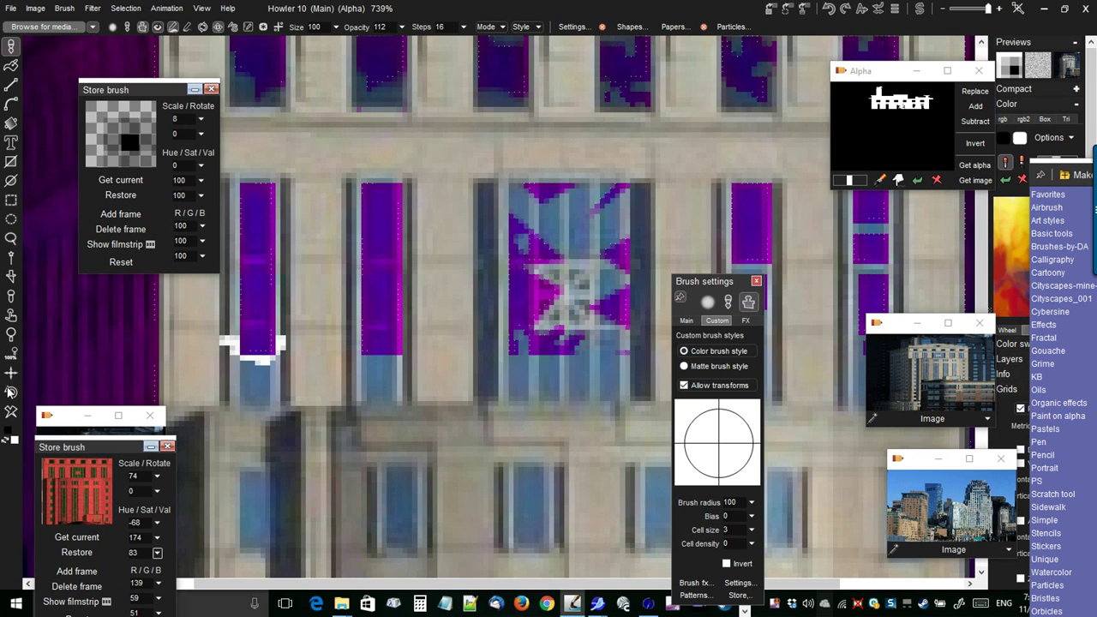
{"action": "left_click", "coordinate": [8, 389]}
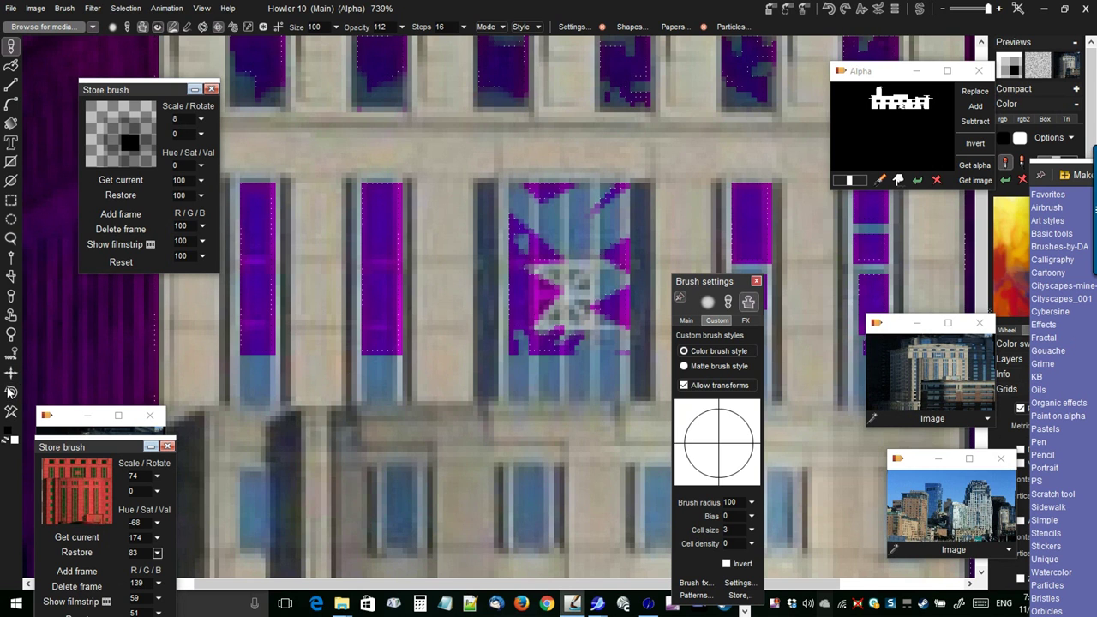
{"action": "right_click", "coordinate": [15, 47]}
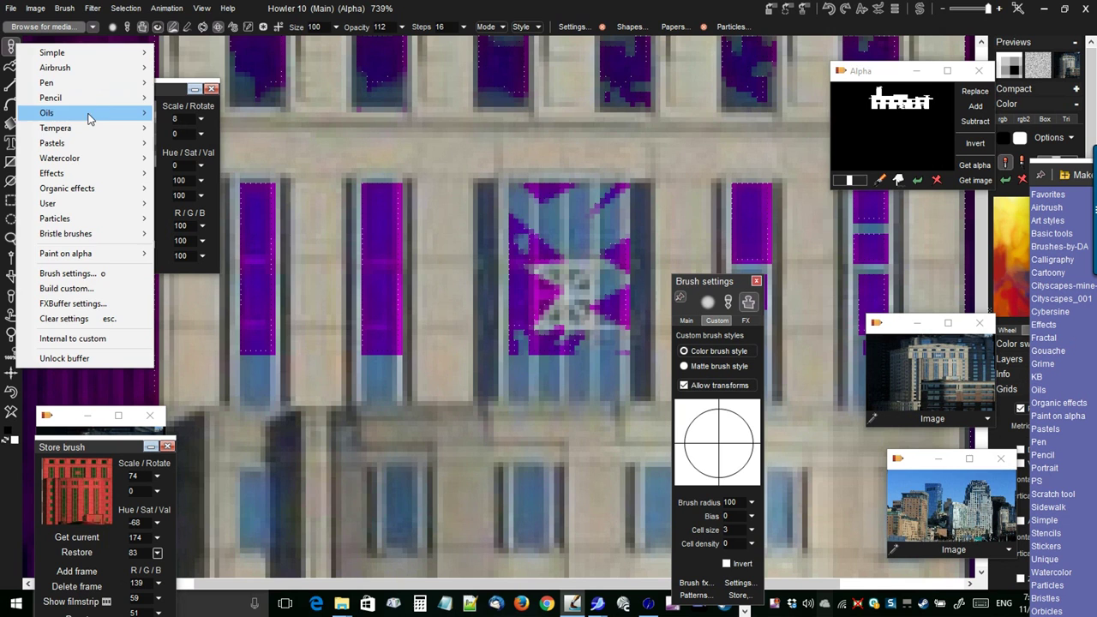
{"action": "mouse_move", "coordinate": [105, 255]}
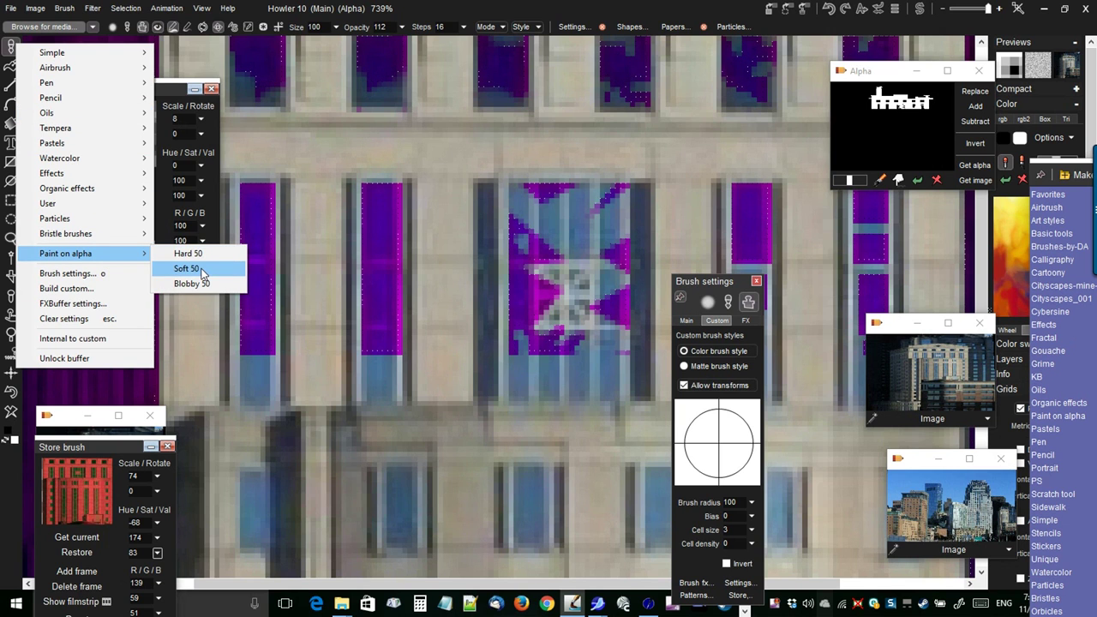
{"action": "left_click", "coordinate": [187, 268]}
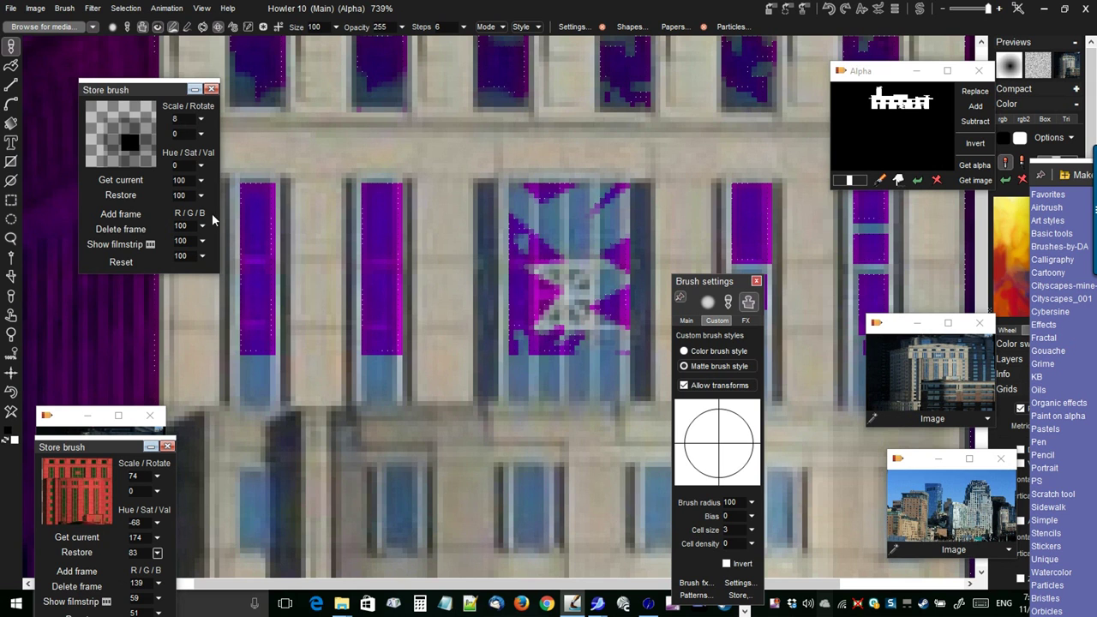
Load the Blobby 50 preset for painting on alpha and store it as a new brush.
{"action": "left_click", "coordinate": [39, 78]}
{"action": "left_click", "coordinate": [14, 45]}
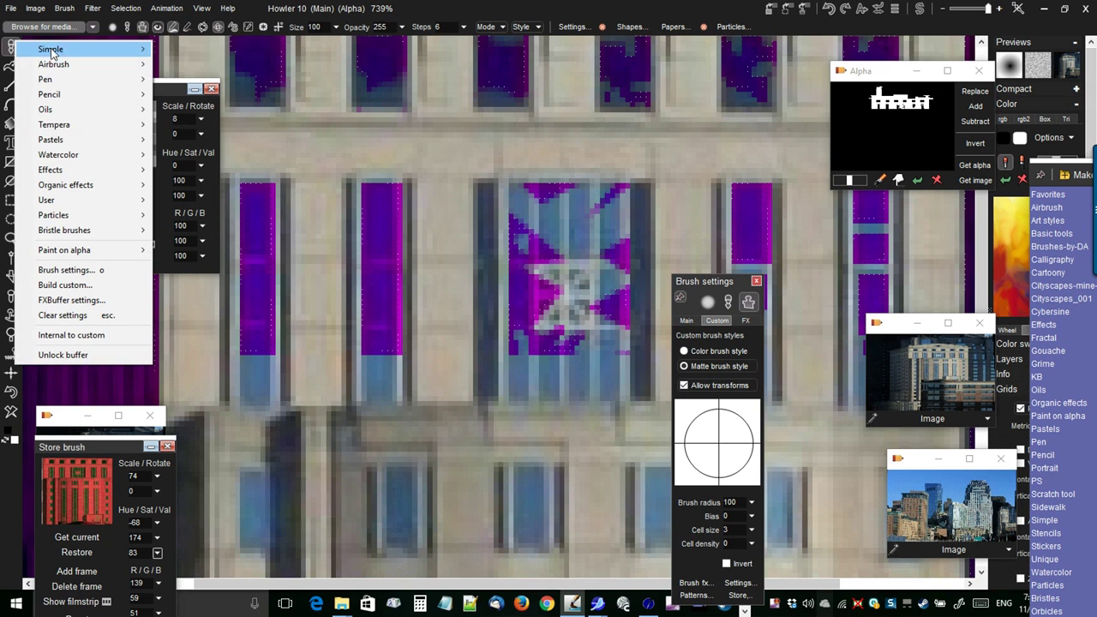
{"action": "mouse_move", "coordinate": [94, 256]}
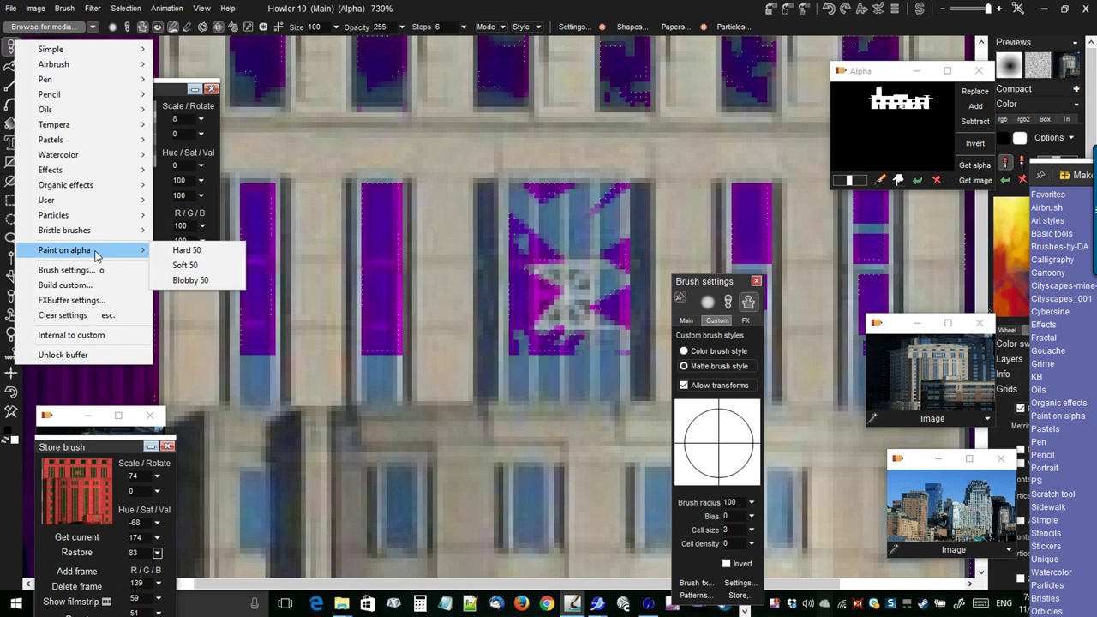
{"action": "left_click", "coordinate": [178, 285]}
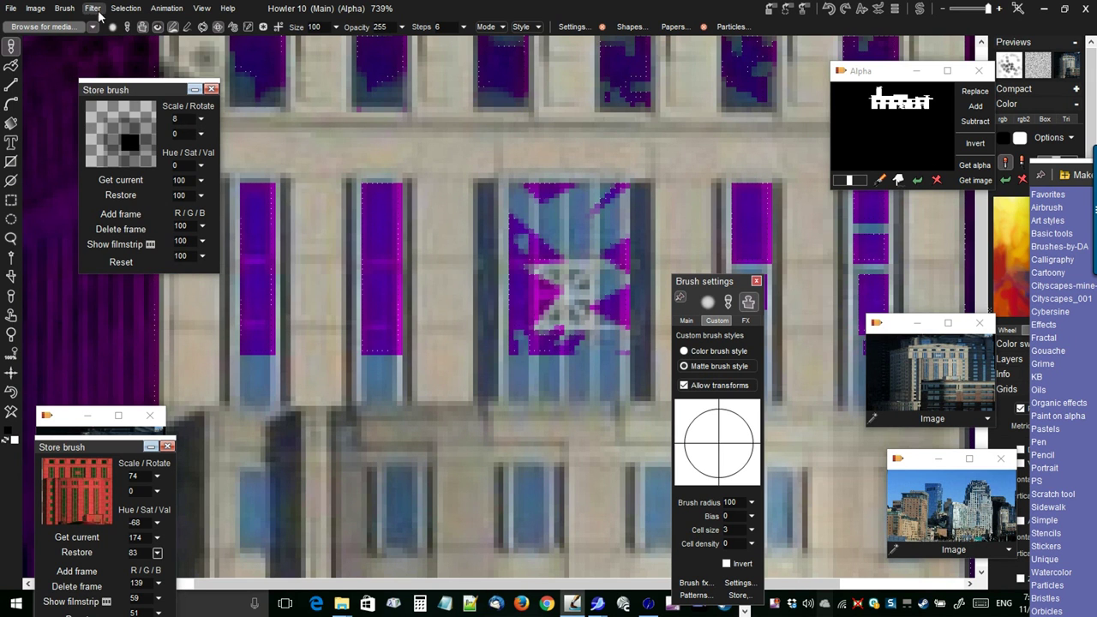
{"action": "left_click", "coordinate": [65, 10]}
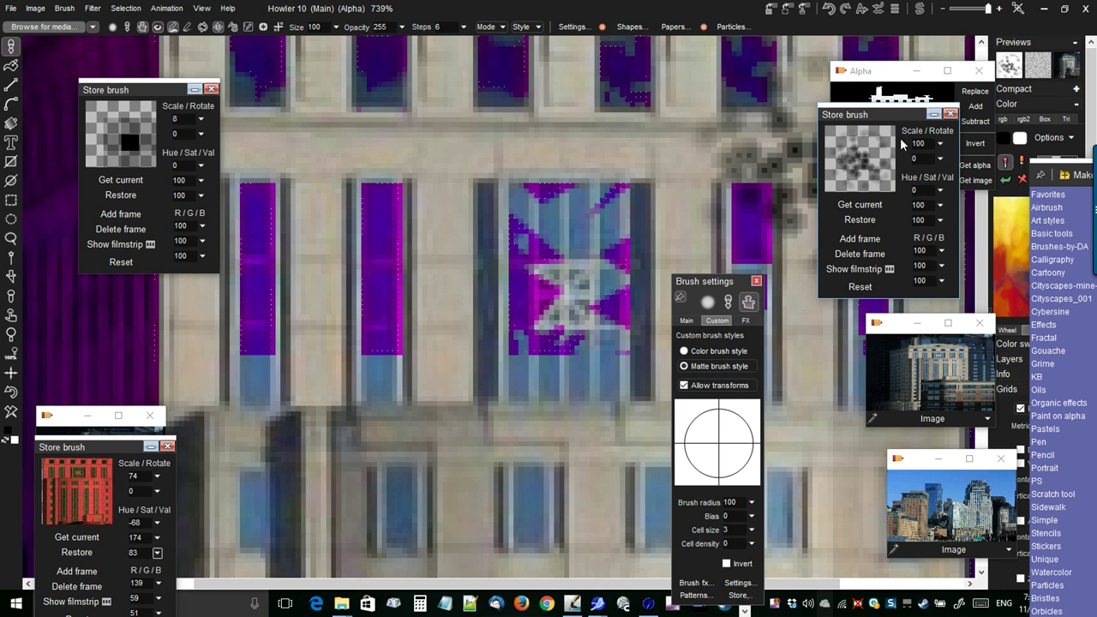
{"action": "mouse_move", "coordinate": [894, 113]}
{"action": "left_mouse_down"}
{"action": "mouse_move", "coordinate": [394, 127]}
{"action": "mouse_move", "coordinate": [216, 191]}
{"action": "left_mouse_up"}
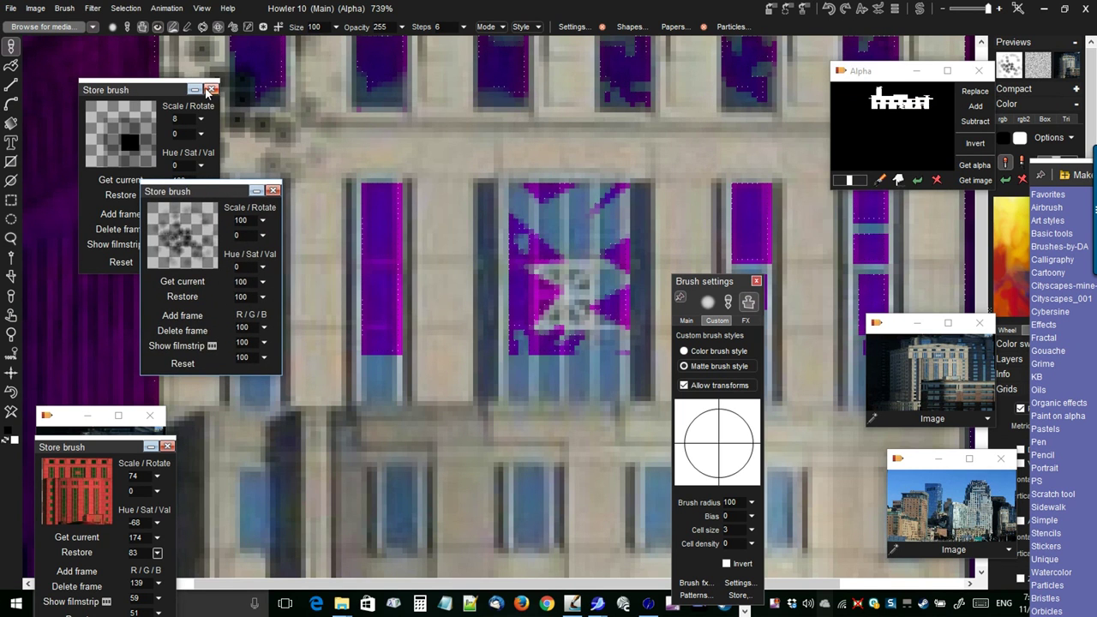
Close the earlier stored brush, set the blobby brush's scale to 18 and paint speckled alpha over the first two tall windows.
{"action": "left_click", "coordinate": [213, 90]}
{"action": "mouse_move", "coordinate": [193, 190]}
{"action": "left_mouse_down"}
{"action": "mouse_move", "coordinate": [118, 128]}
{"action": "mouse_move", "coordinate": [99, 128]}
{"action": "left_mouse_up"}
{"action": "left_click", "coordinate": [170, 159]}
{"action": "left_click_drag", "start_coordinate": [121, 176], "coordinate": [99, 177]}
{"action": "mouse_move", "coordinate": [249, 373]}
{"action": "left_mouse_down"}
{"action": "mouse_move", "coordinate": [318, 377]}
{"action": "mouse_move", "coordinate": [286, 355]}
{"action": "left_mouse_up"}
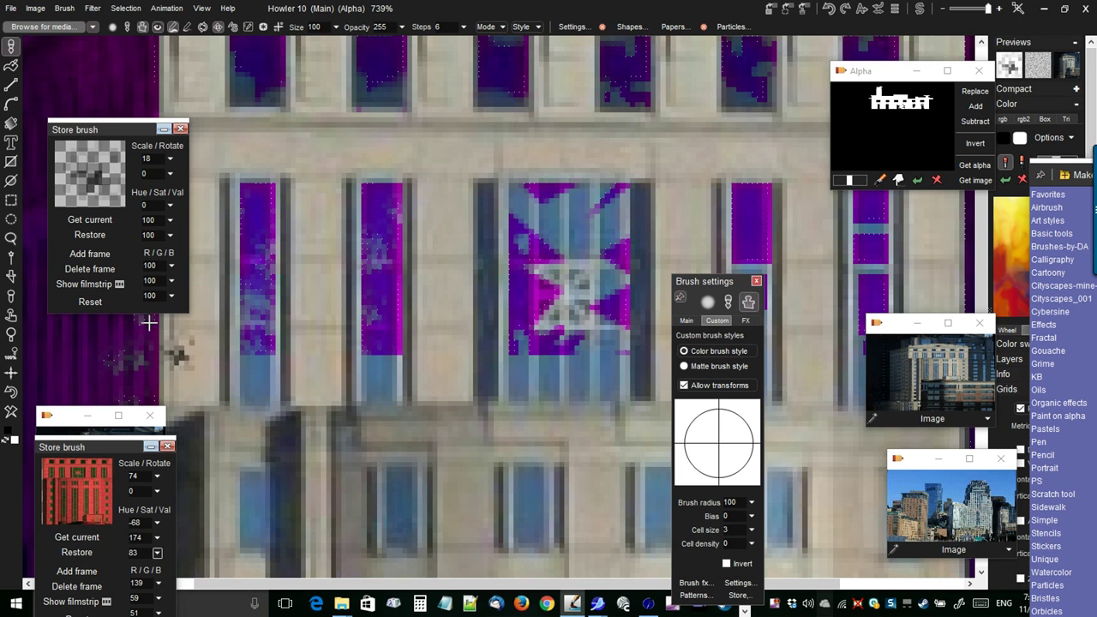
{"action": "mouse_move", "coordinate": [257, 272]}
{"action": "left_mouse_down"}
{"action": "mouse_move", "coordinate": [377, 331]}
{"action": "mouse_move", "coordinate": [477, 332]}
{"action": "left_mouse_up"}
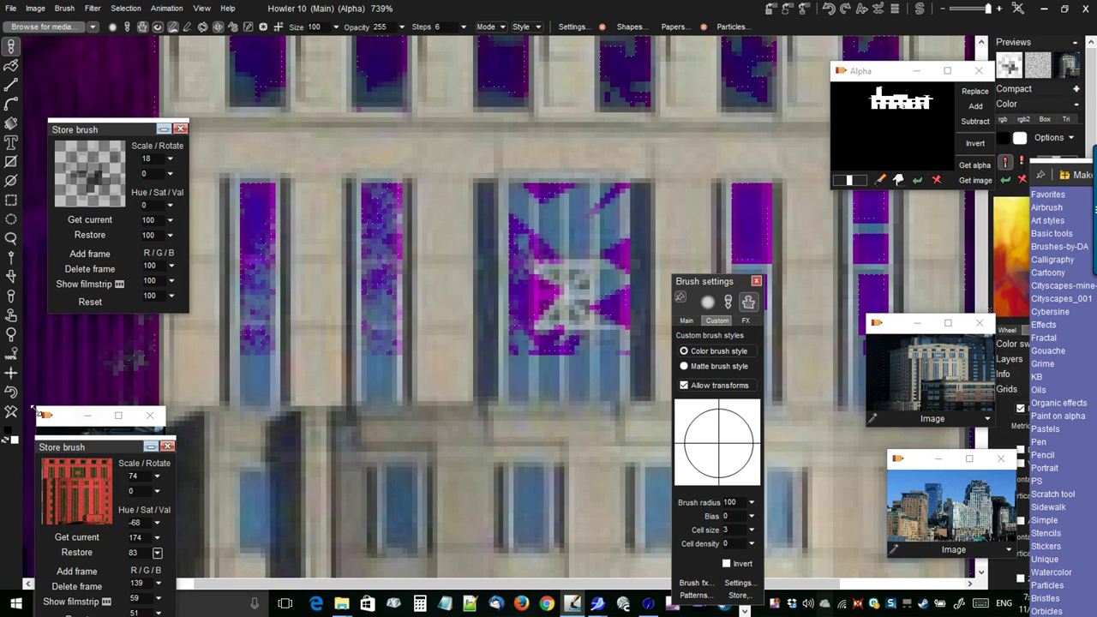
Undo the last alpha changes made around the tall windows.
{"action": "left_click", "coordinate": [11, 393]}
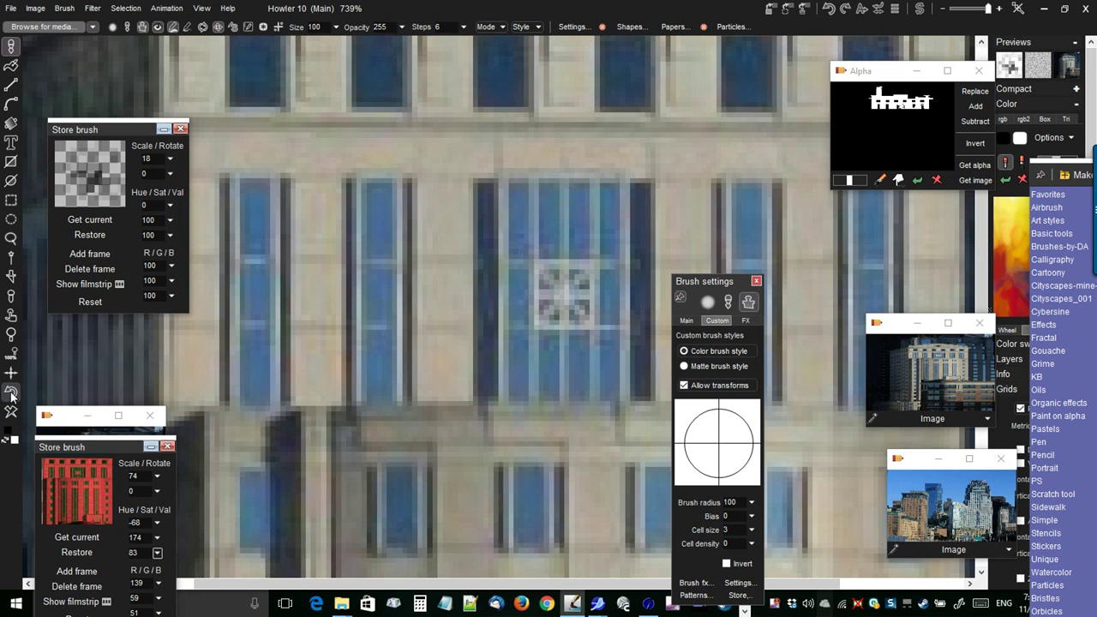
{"action": "left_click", "coordinate": [11, 394]}
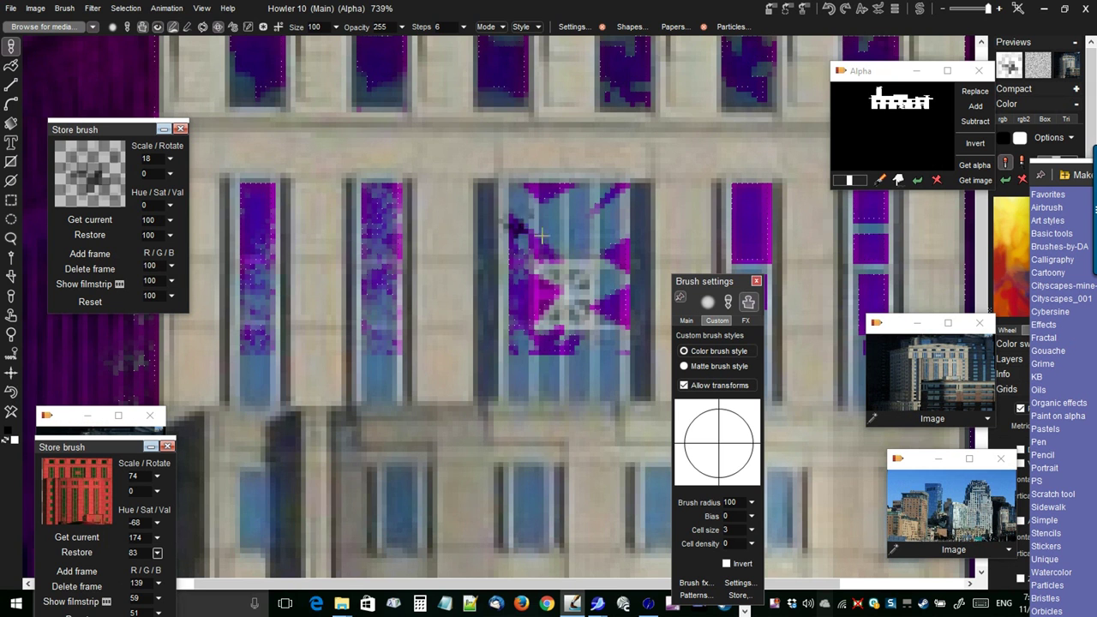
{"action": "left_click", "coordinate": [11, 395]}
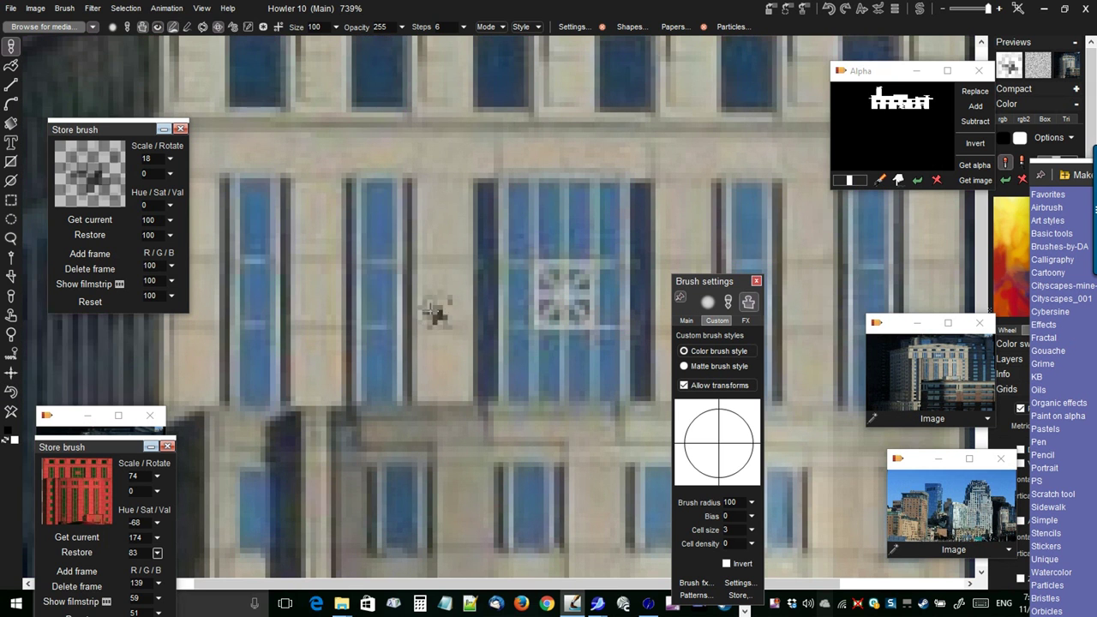
Return to painting on alpha and erase speckled alpha along the left edge of the building's facade.
{"action": "left_click_drag", "start_coordinate": [632, 387], "coordinate": [660, 348]}
{"action": "scroll", "coordinate": [421, 341], "scroll_direction": "down", "scroll_amount": 5}
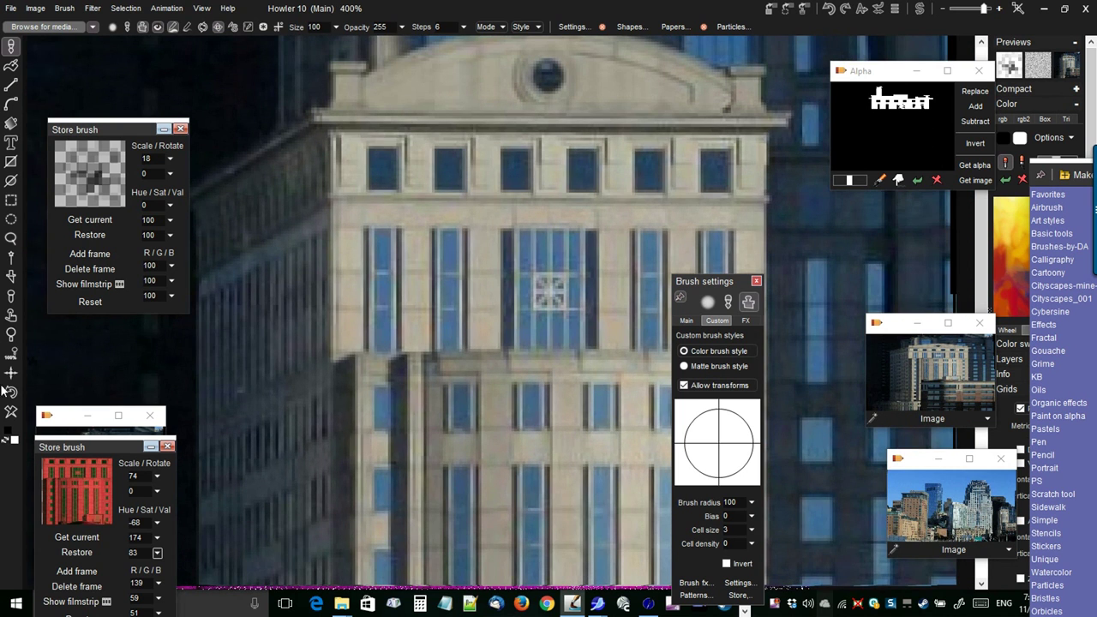
{"action": "left_click", "coordinate": [11, 391]}
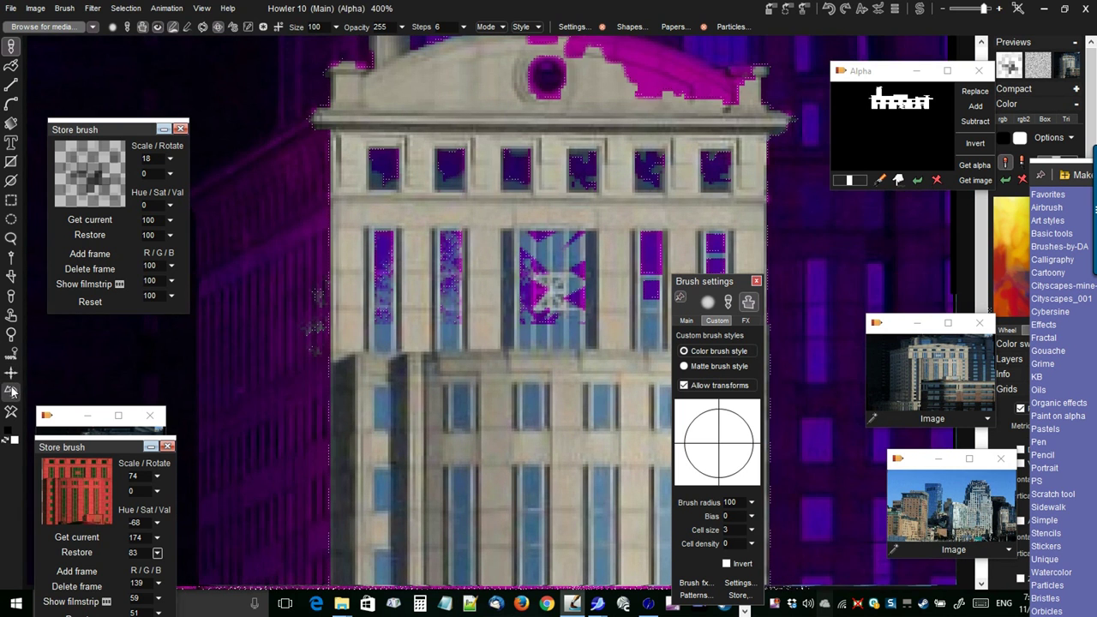
{"action": "left_click_drag", "start_coordinate": [421, 284], "coordinate": [413, 314]}
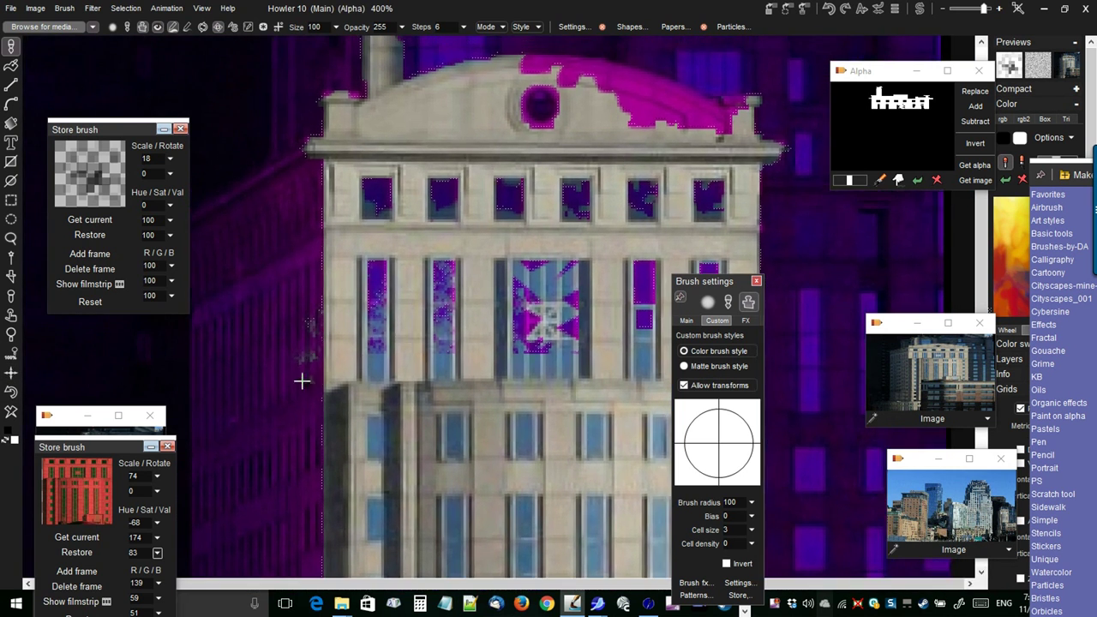
{"action": "mouse_move", "coordinate": [292, 336]}
{"action": "left_mouse_down"}
{"action": "mouse_move", "coordinate": [280, 403]}
{"action": "mouse_move", "coordinate": [255, 408]}
{"action": "mouse_move", "coordinate": [255, 336]}
{"action": "mouse_move", "coordinate": [249, 369]}
{"action": "mouse_move", "coordinate": [276, 295]}
{"action": "left_mouse_up"}
{"action": "mouse_move", "coordinate": [282, 423]}
{"action": "left_mouse_down"}
{"action": "mouse_move", "coordinate": [281, 294]}
{"action": "mouse_move", "coordinate": [253, 381]}
{"action": "mouse_move", "coordinate": [287, 454]}
{"action": "left_mouse_up"}
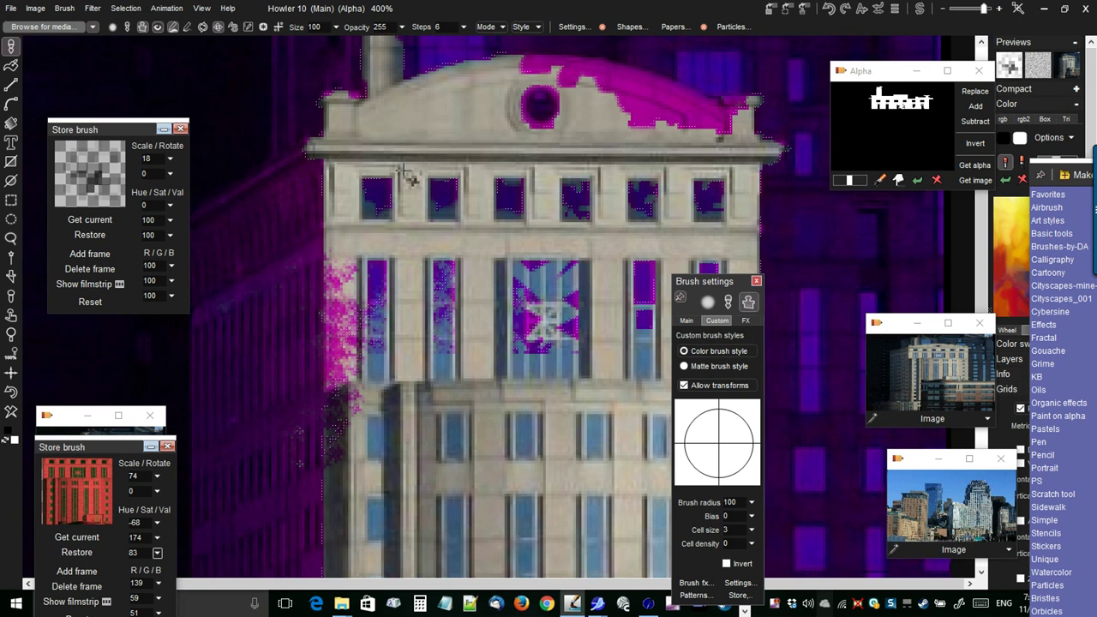
Set the brush's random position to 9 and erase more alpha at the facade's left edge beside the tall windows.
{"action": "mouse_move", "coordinate": [721, 288]}
{"action": "left_mouse_down"}
{"action": "mouse_move", "coordinate": [789, 274]}
{"action": "mouse_move", "coordinate": [796, 183]}
{"action": "mouse_move", "coordinate": [765, 207]}
{"action": "left_mouse_up"}
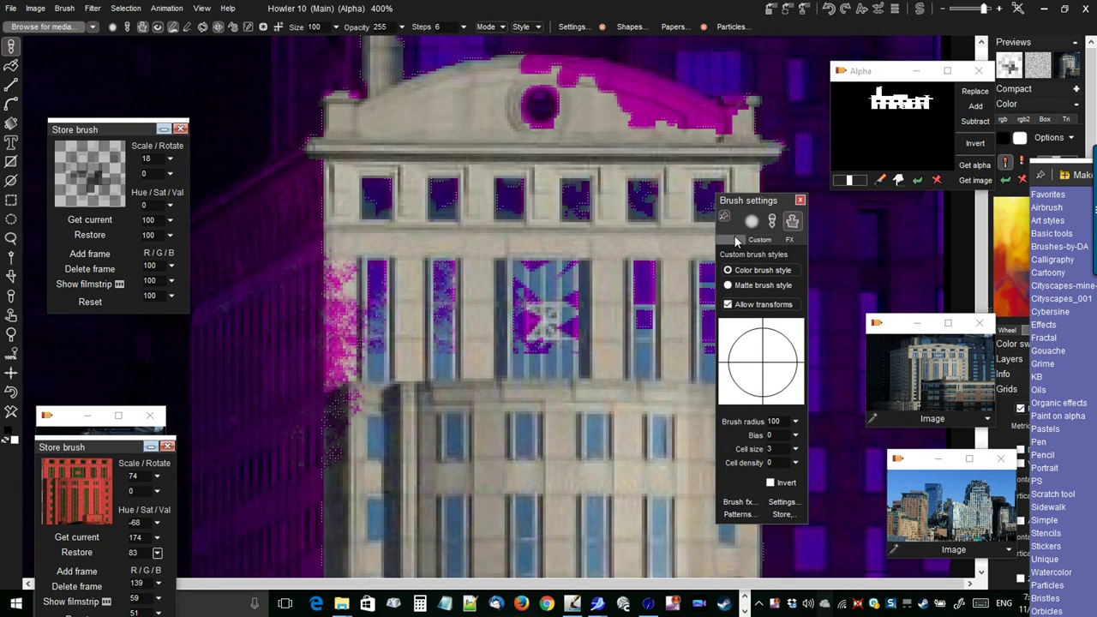
{"action": "left_click", "coordinate": [732, 240]}
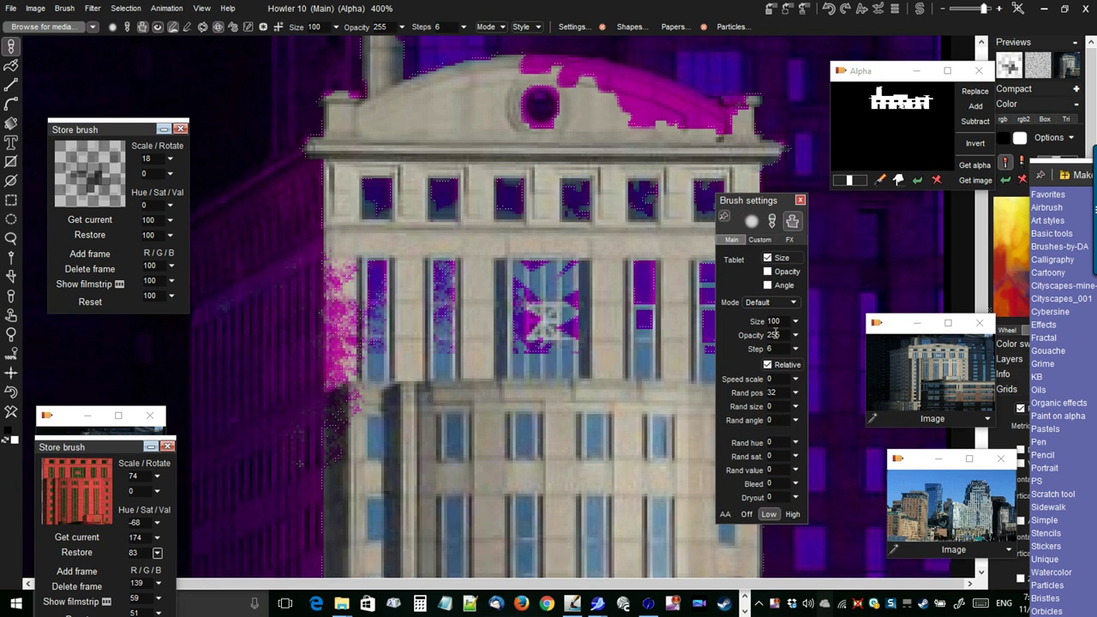
{"action": "left_click", "coordinate": [796, 394]}
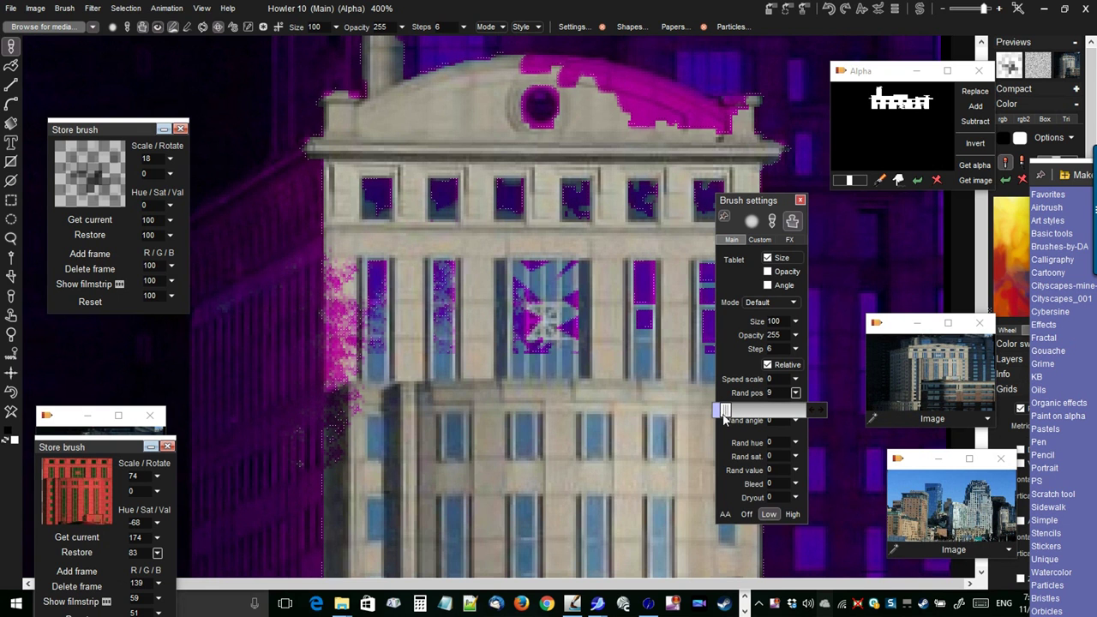
{"action": "left_click", "coordinate": [349, 349]}
{"action": "mouse_move", "coordinate": [336, 388]}
{"action": "left_mouse_down"}
{"action": "mouse_move", "coordinate": [319, 335]}
{"action": "mouse_move", "coordinate": [357, 352]}
{"action": "left_mouse_up"}
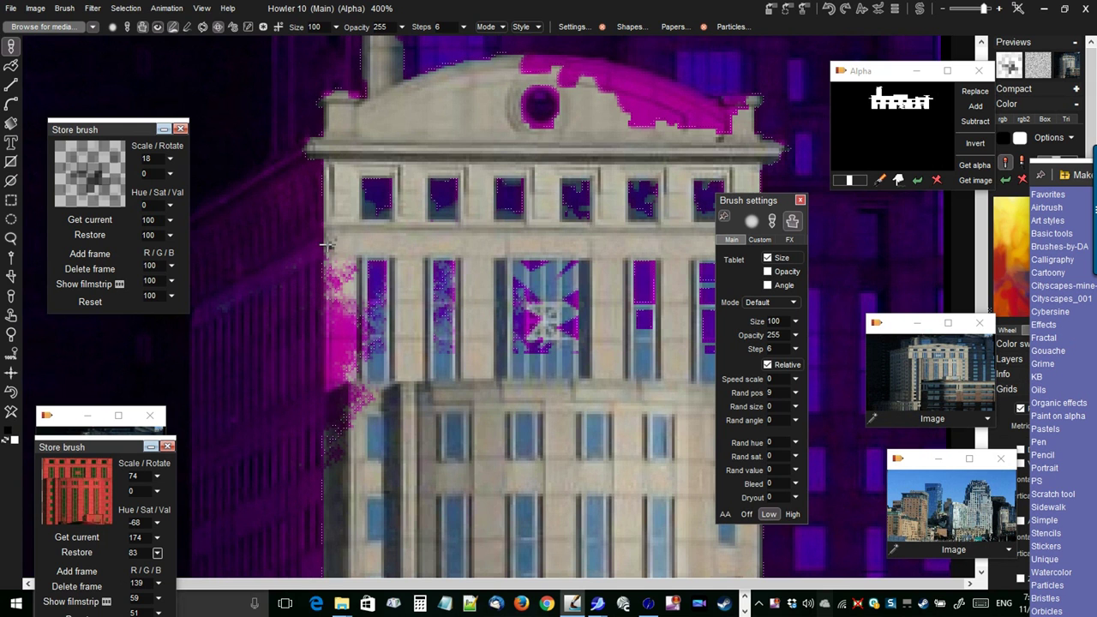
Erase speckled alpha at the left end of the cornice and along the arched top of the building.
{"action": "mouse_move", "coordinate": [300, 158]}
{"action": "left_mouse_down"}
{"action": "mouse_move", "coordinate": [289, 172]}
{"action": "mouse_move", "coordinate": [303, 199]}
{"action": "left_mouse_up"}
{"action": "mouse_move", "coordinate": [322, 108]}
{"action": "left_mouse_down"}
{"action": "mouse_move", "coordinate": [321, 98]}
{"action": "mouse_move", "coordinate": [336, 96]}
{"action": "left_mouse_up"}
{"action": "mouse_move", "coordinate": [506, 55]}
{"action": "left_mouse_down"}
{"action": "mouse_move", "coordinate": [470, 52]}
{"action": "mouse_move", "coordinate": [417, 75]}
{"action": "left_mouse_up"}
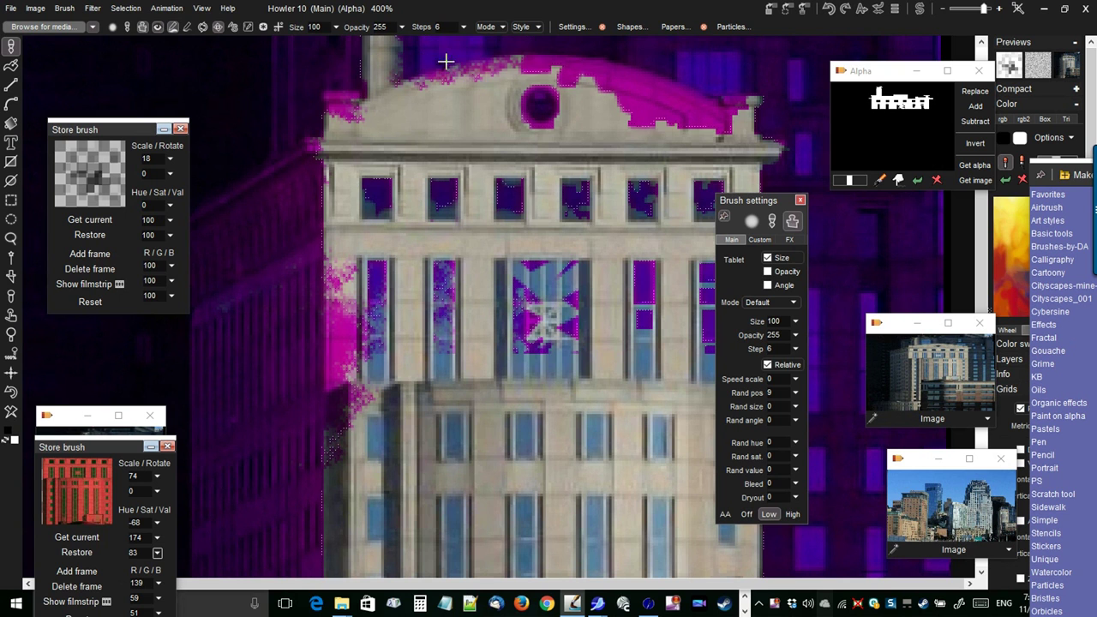
{"action": "left_click", "coordinate": [521, 58]}
{"action": "left_click_drag", "start_coordinate": [468, 62], "coordinate": [522, 62]}
Roughen the alpha along the facade's right edge with the blobby brush, beside the tall and small windows.
{"action": "left_click_drag", "start_coordinate": [568, 228], "coordinate": [360, 235]}
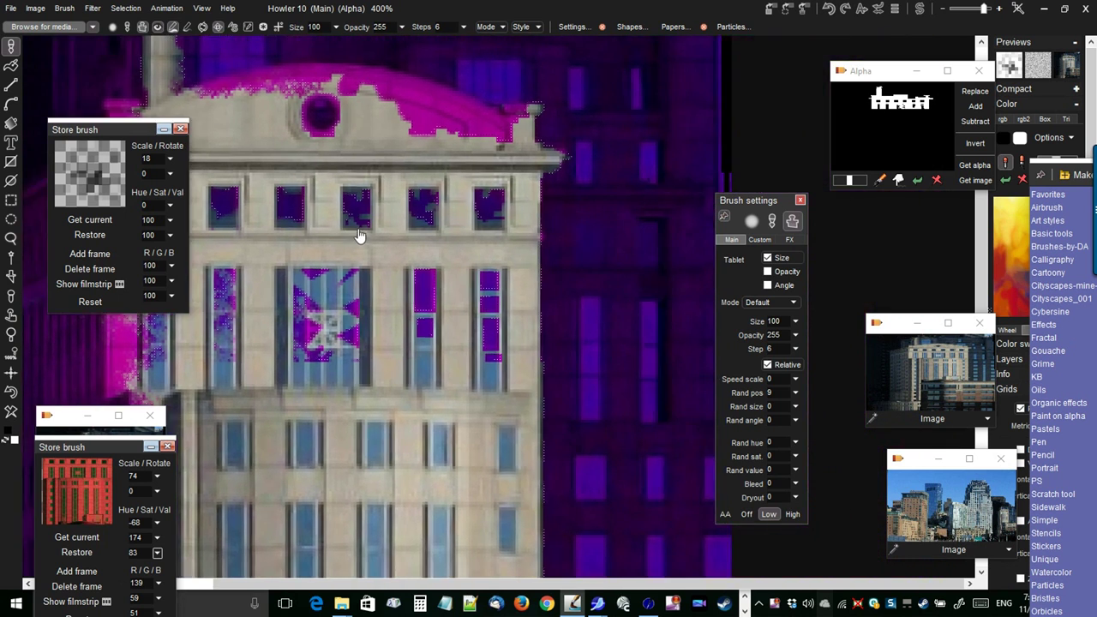
{"action": "left_click_drag", "start_coordinate": [590, 408], "coordinate": [582, 386]}
{"action": "left_click_drag", "start_coordinate": [569, 299], "coordinate": [533, 394]}
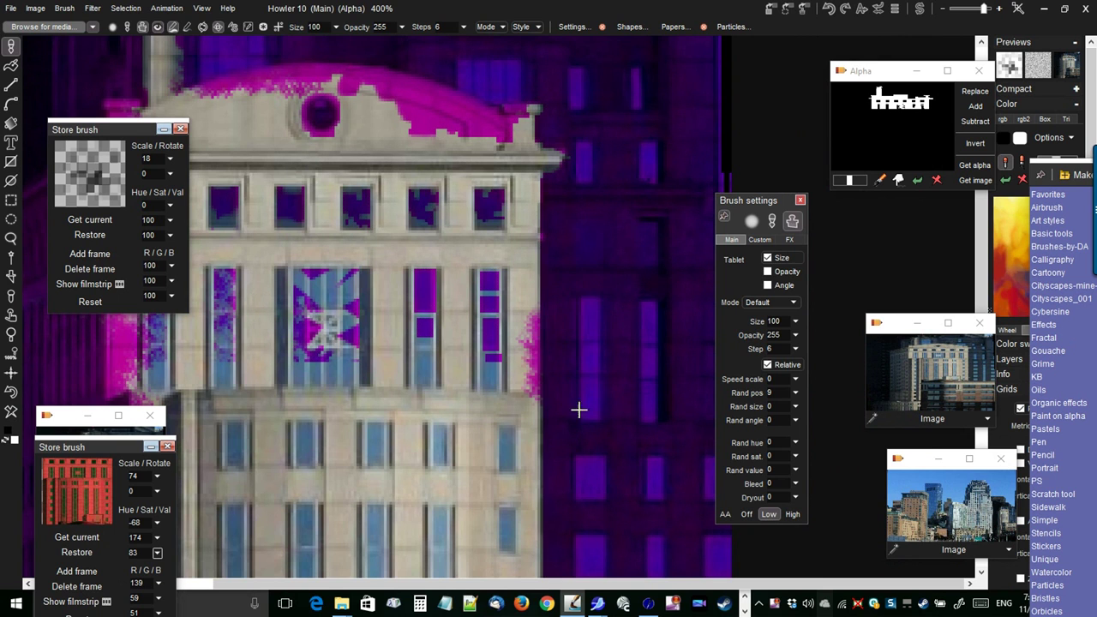
{"action": "left_click", "coordinate": [566, 223]}
{"action": "left_click", "coordinate": [541, 199]}
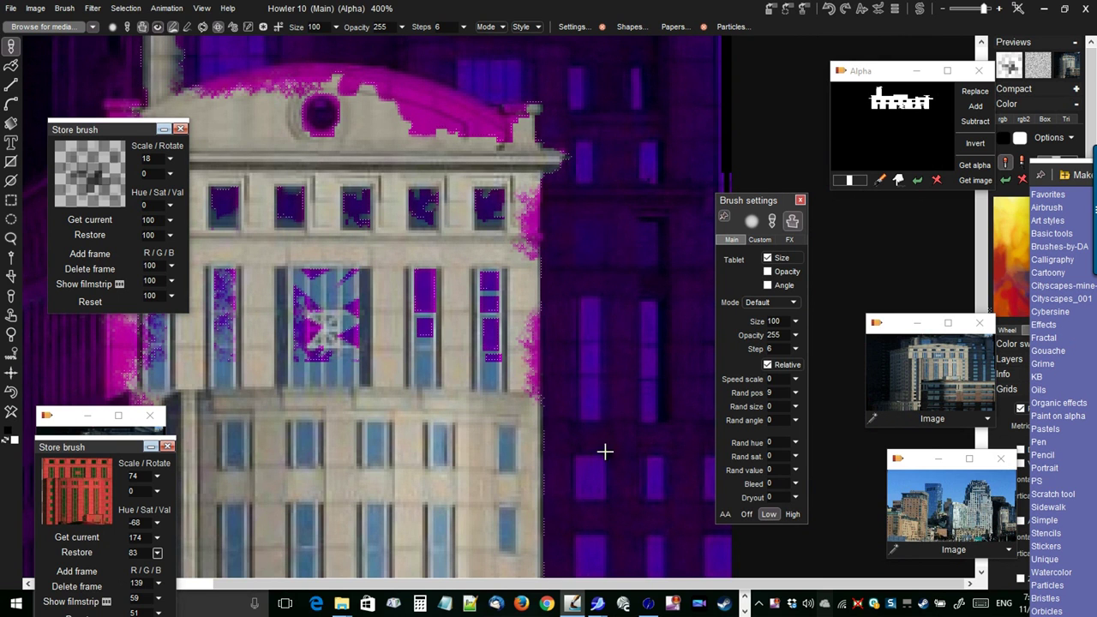
Dab speckled alpha changes around the wide central window and above the tall window to its right.
{"action": "left_click", "coordinate": [290, 314]}
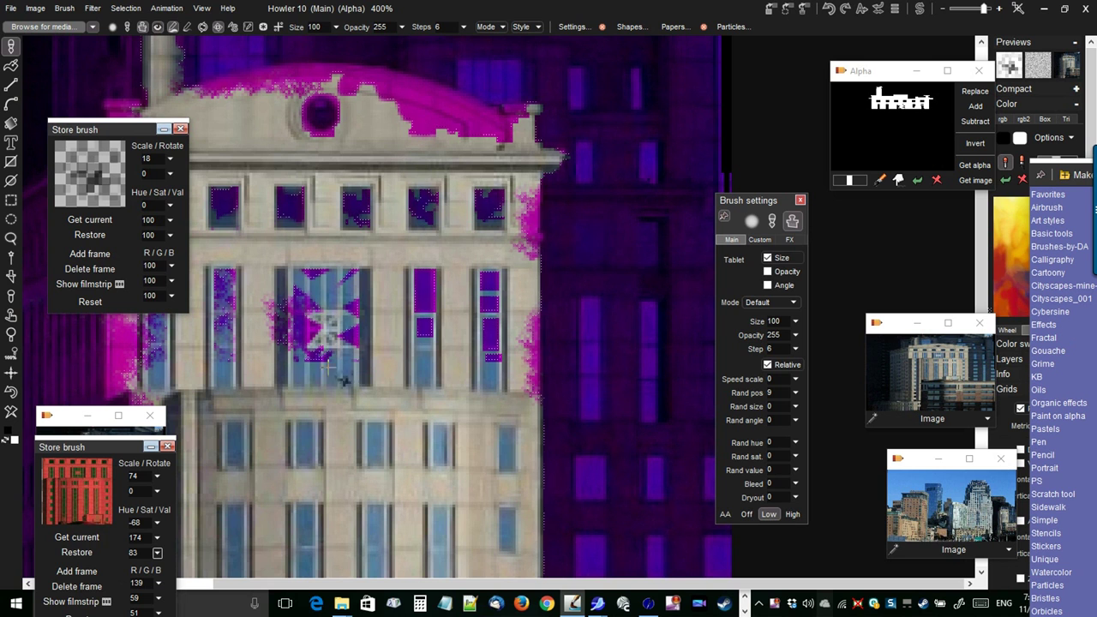
{"action": "left_click", "coordinate": [283, 370]}
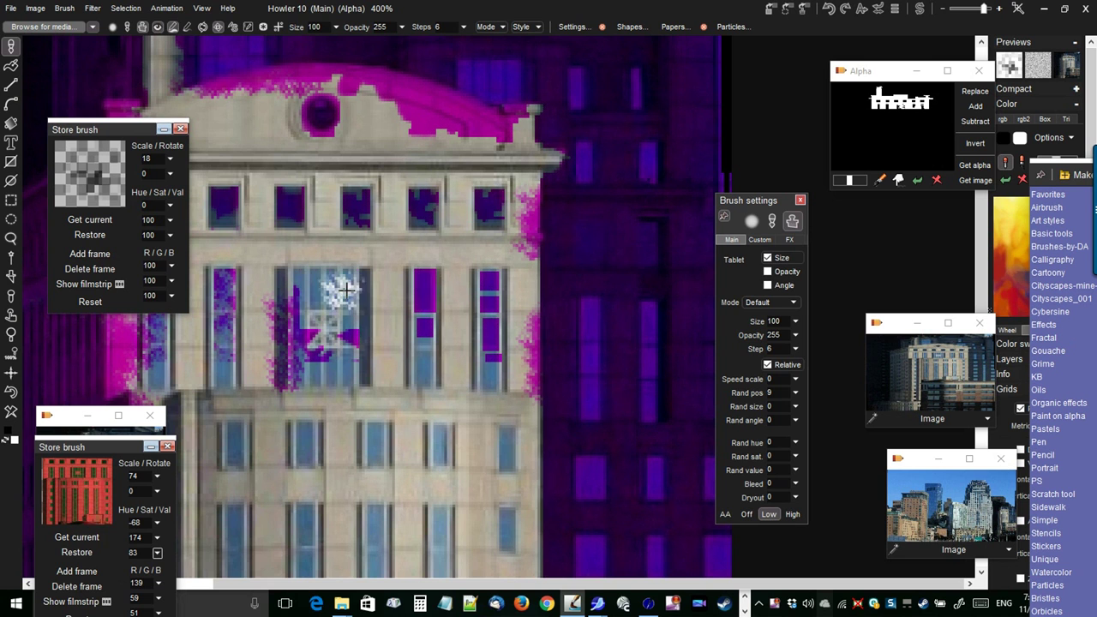
{"action": "left_click", "coordinate": [422, 276]}
Copy the edited alpha into the stored Alpha buffer.
{"action": "left_click_drag", "start_coordinate": [462, 395], "coordinate": [466, 179]}
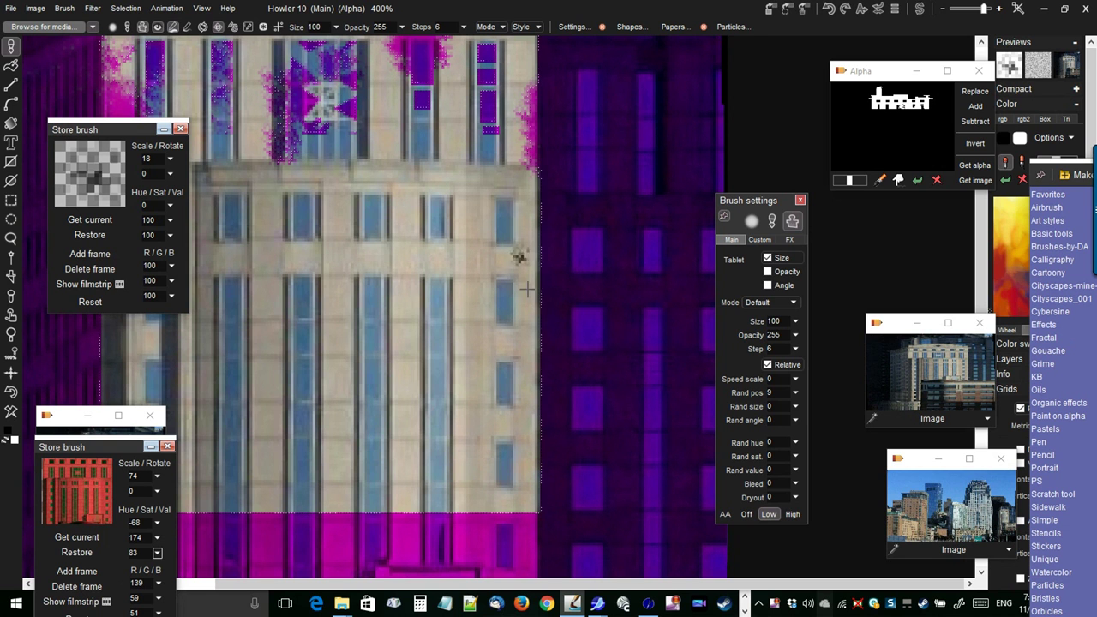
{"action": "scroll", "coordinate": [391, 245], "scroll_direction": "up", "scroll_amount": 3}
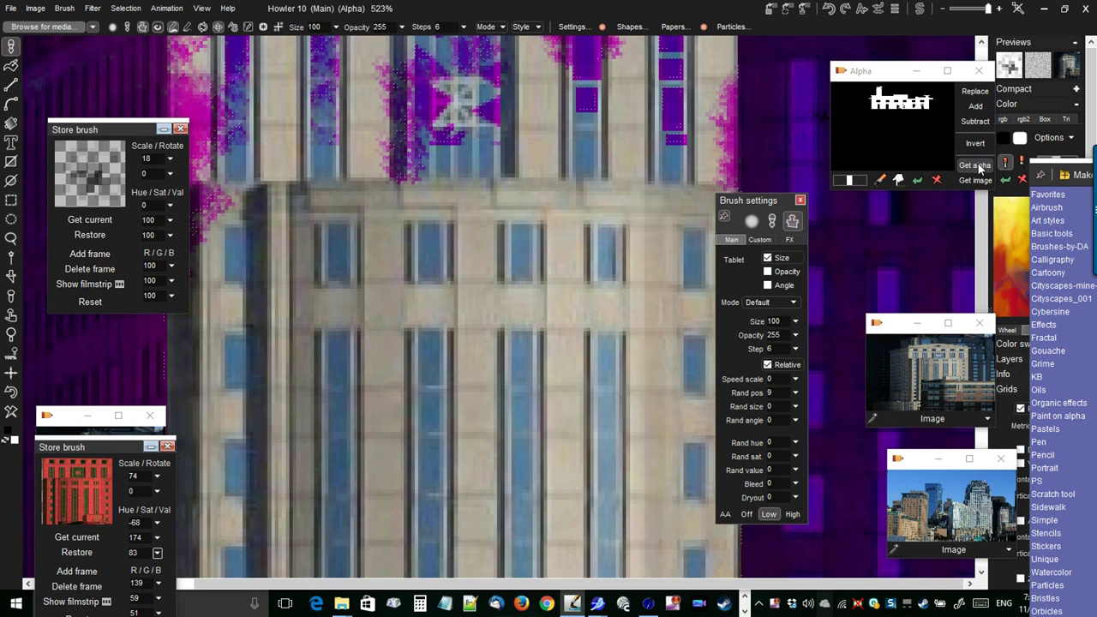
{"action": "left_click", "coordinate": [977, 166]}
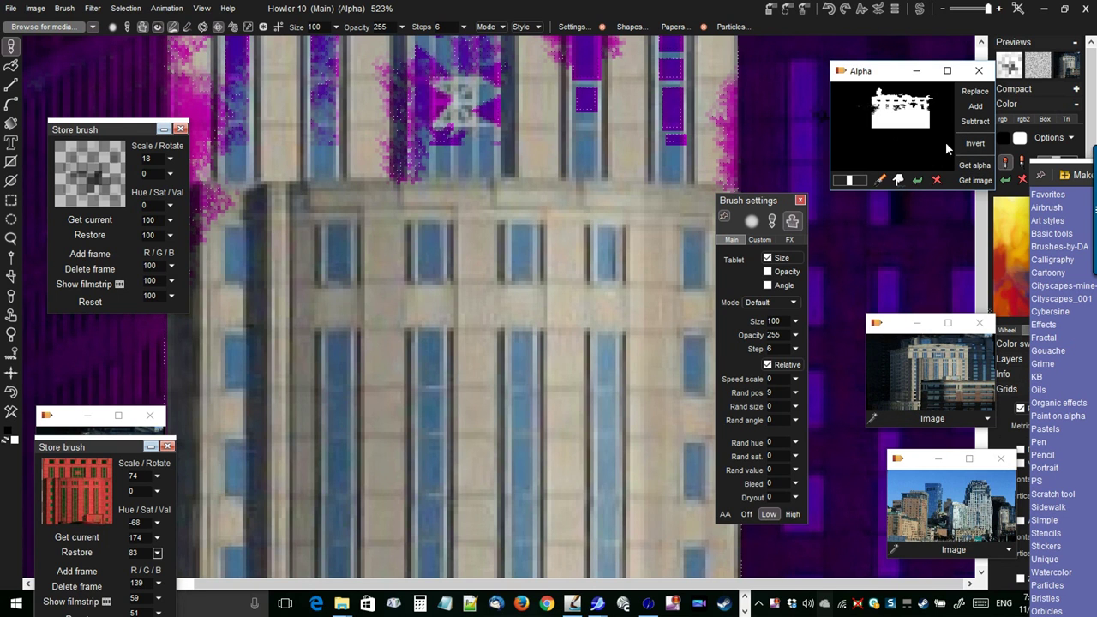
Examine the selected facade, its ragged alpha edges and the window rows at several magnifications.
{"action": "scroll", "coordinate": [543, 284], "scroll_direction": "down", "scroll_amount": 3}
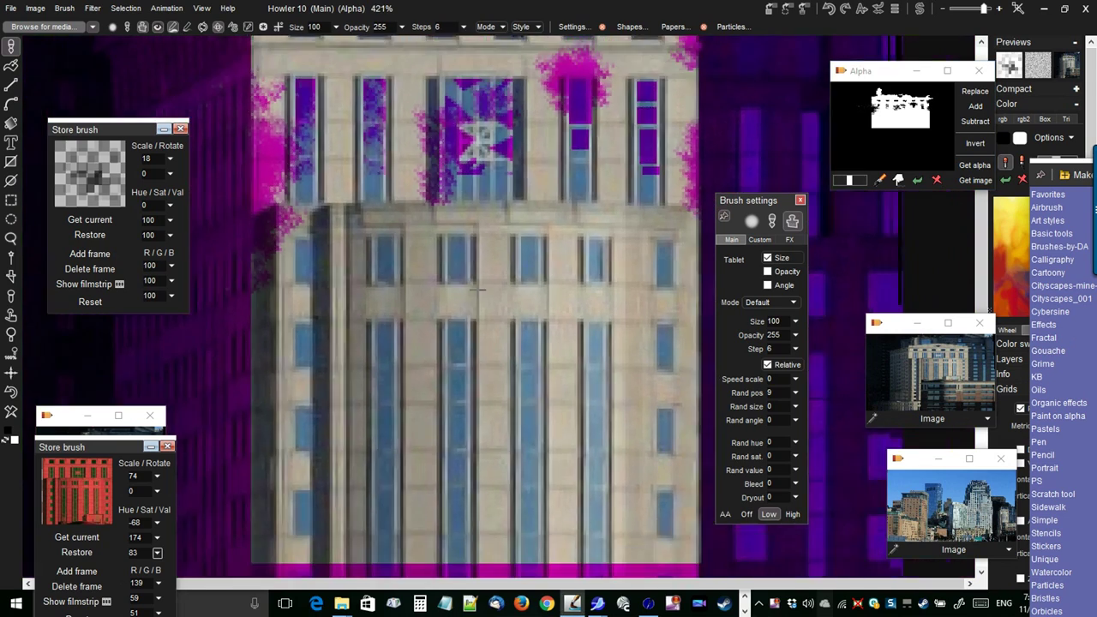
{"action": "scroll", "coordinate": [461, 302], "scroll_direction": "down", "scroll_amount": 1}
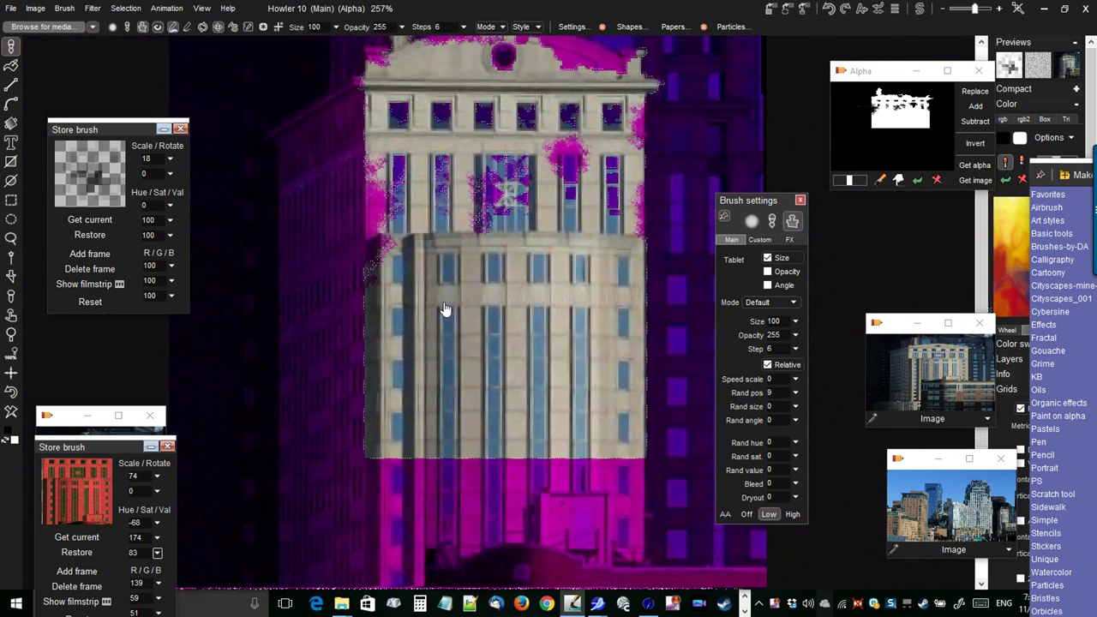
{"action": "scroll", "coordinate": [461, 309], "scroll_direction": "up", "scroll_amount": 2}
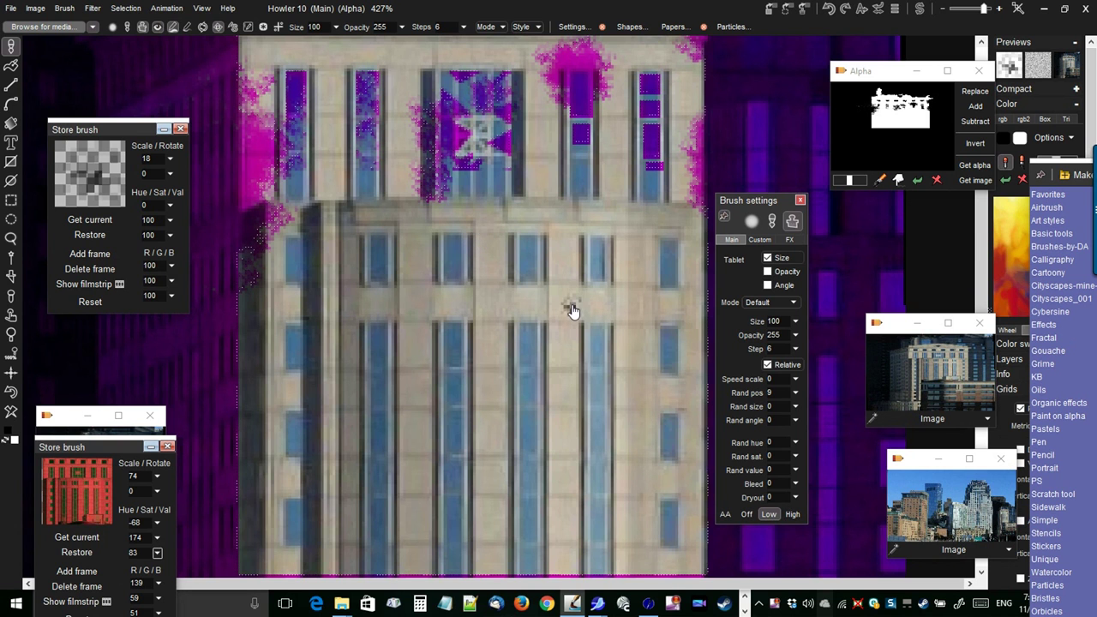
{"action": "scroll", "coordinate": [479, 297], "scroll_direction": "up", "scroll_amount": 3}
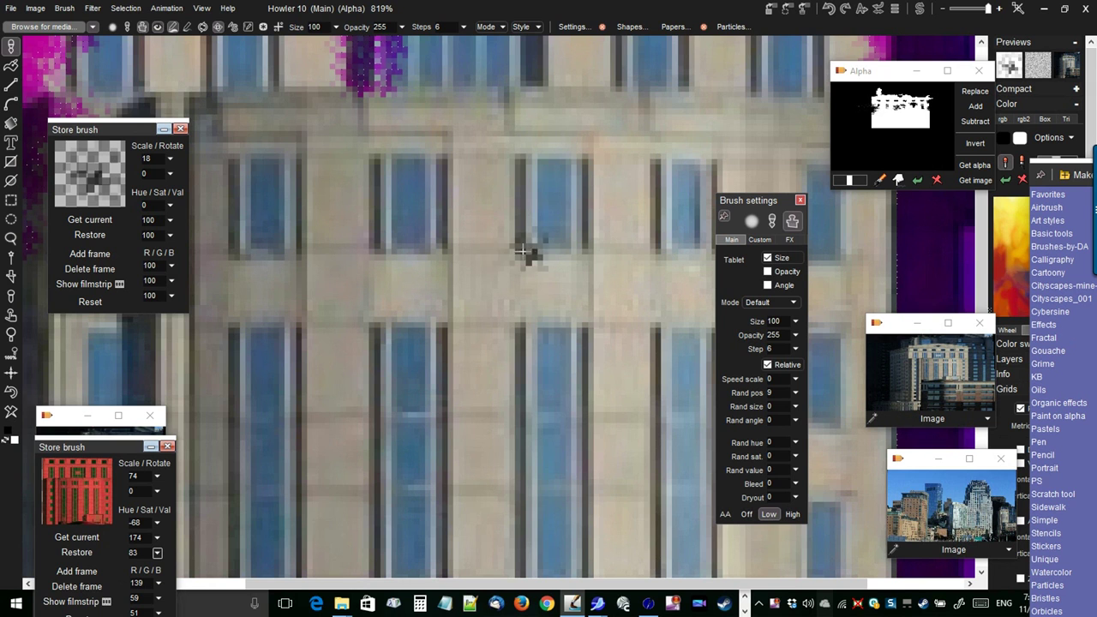
{"action": "left_click_drag", "start_coordinate": [590, 262], "coordinate": [439, 265]}
{"action": "scroll", "coordinate": [447, 271], "scroll_direction": "down", "scroll_amount": 1}
{"action": "scroll", "coordinate": [429, 275], "scroll_direction": "down", "scroll_amount": 3}
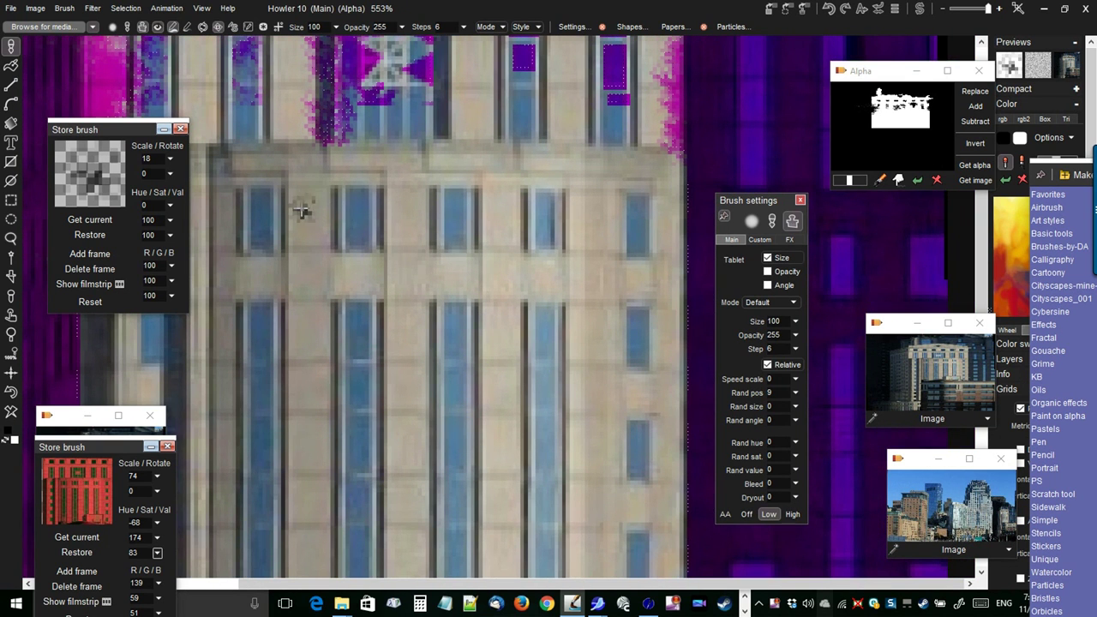
{"action": "scroll", "coordinate": [337, 216], "scroll_direction": "up", "scroll_amount": 1}
{"action": "scroll", "coordinate": [342, 217], "scroll_direction": "up", "scroll_amount": 1}
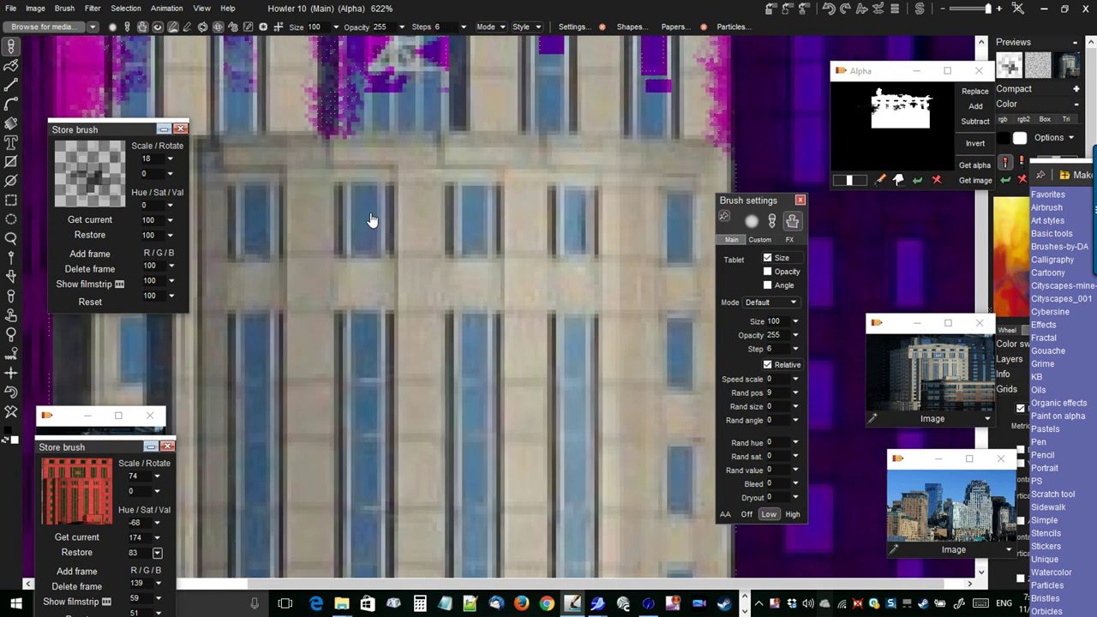
Apply the Waxify filter to the selected facade with Light 36, Smoothness 0 and Fade 56.
{"action": "left_click", "coordinate": [93, 8]}
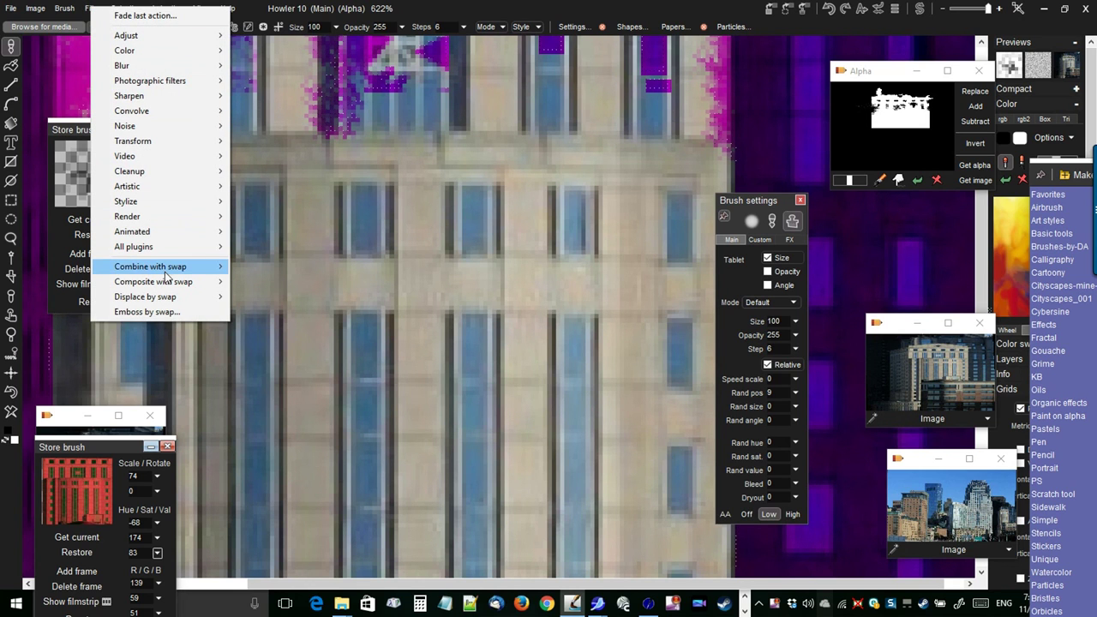
{"action": "mouse_move", "coordinate": [140, 204]}
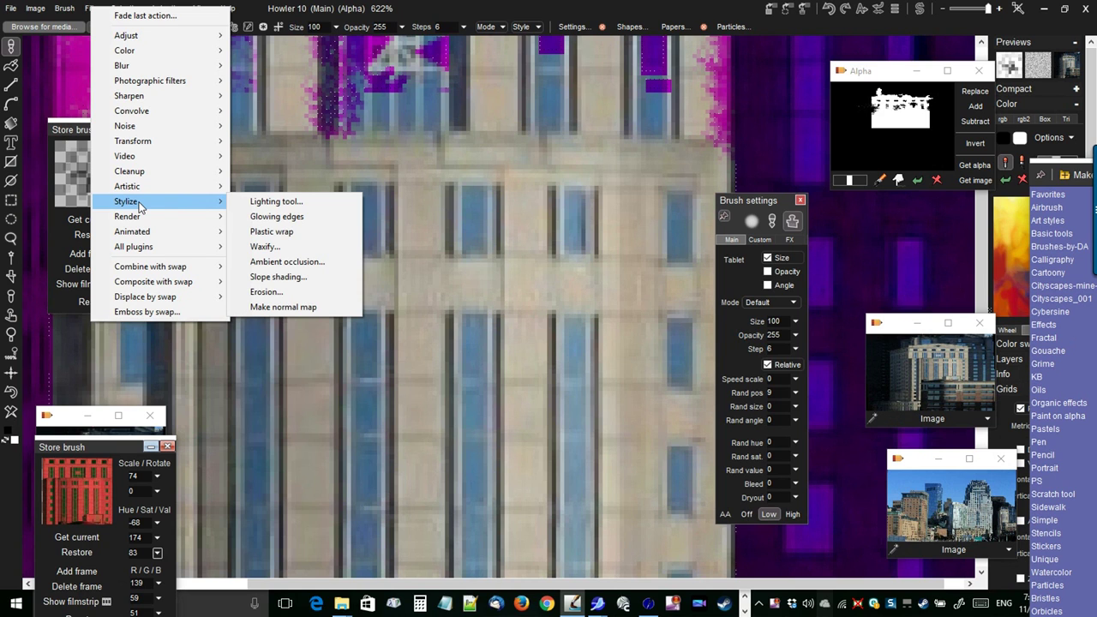
{"action": "left_click", "coordinate": [273, 247]}
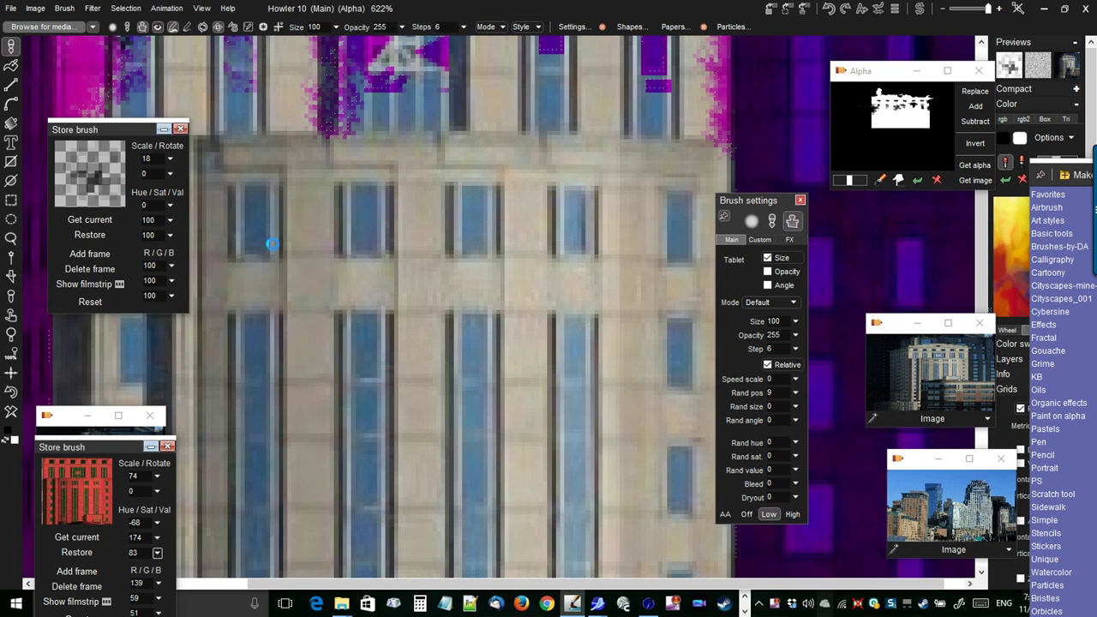
{"action": "left_click", "coordinate": [566, 276]}
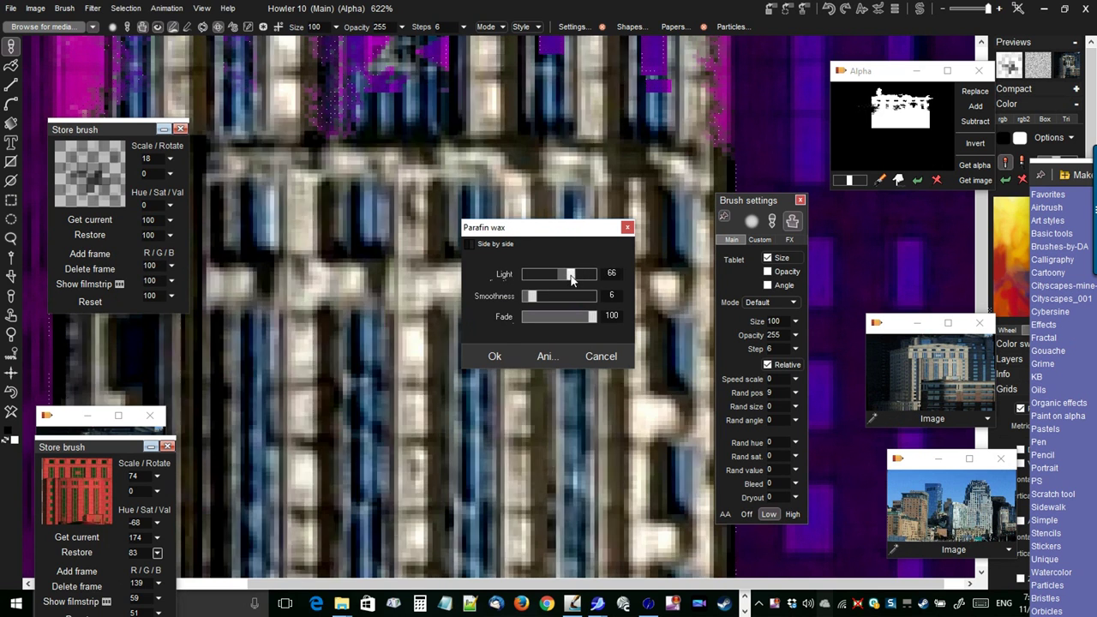
{"action": "left_click_drag", "start_coordinate": [529, 298], "coordinate": [564, 322]}
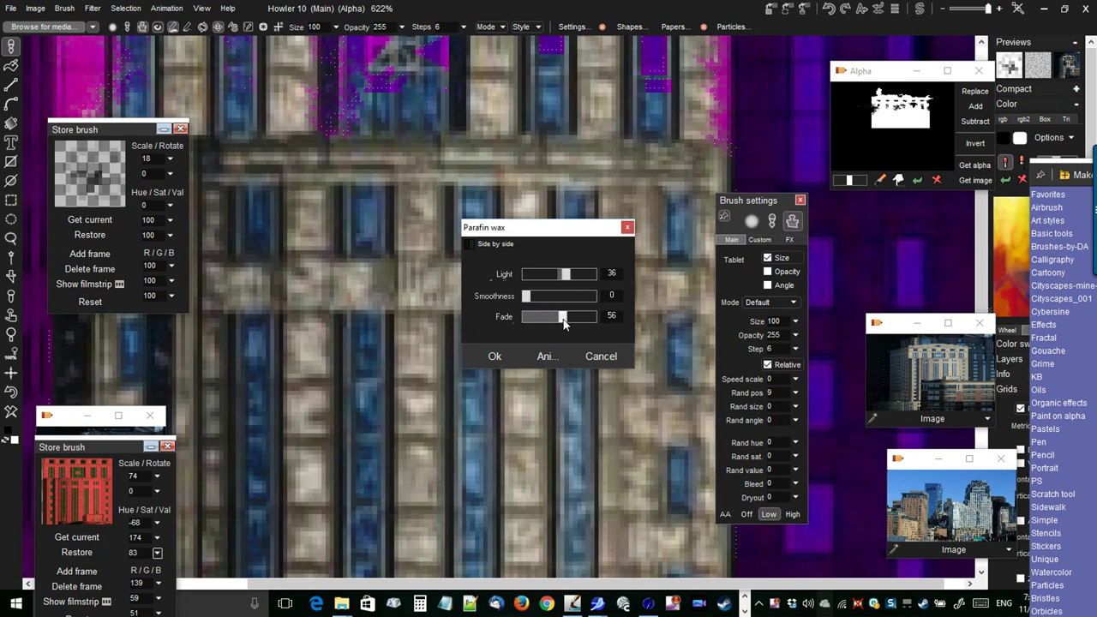
{"action": "left_click", "coordinate": [494, 356]}
{"action": "scroll", "coordinate": [394, 268], "scroll_direction": "down", "scroll_amount": 4}
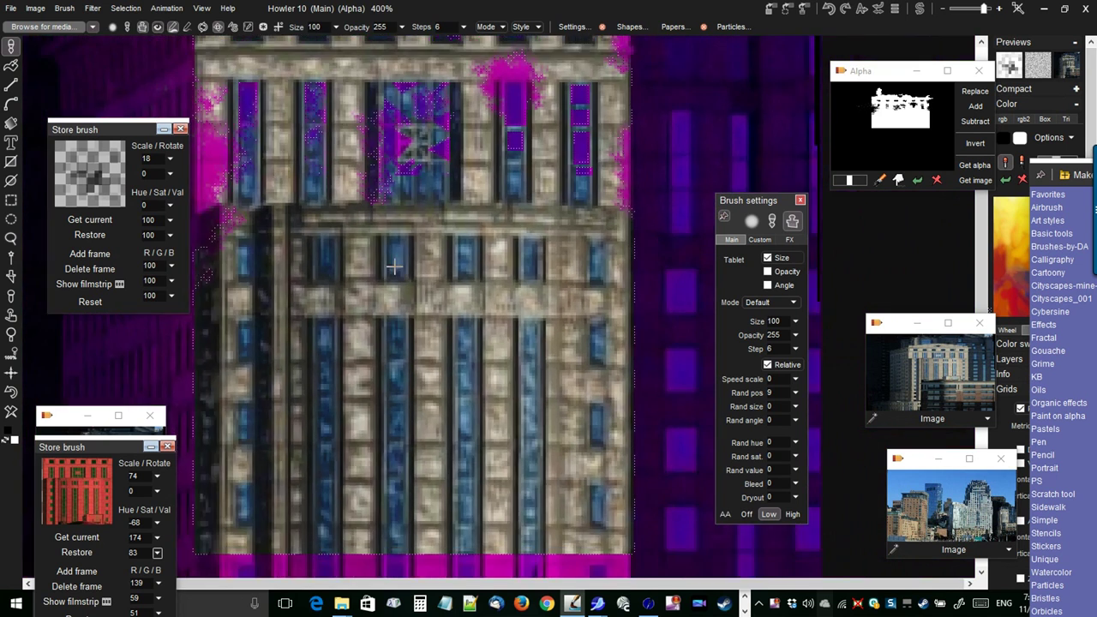
{"action": "scroll", "coordinate": [394, 268], "scroll_direction": "up", "scroll_amount": 2}
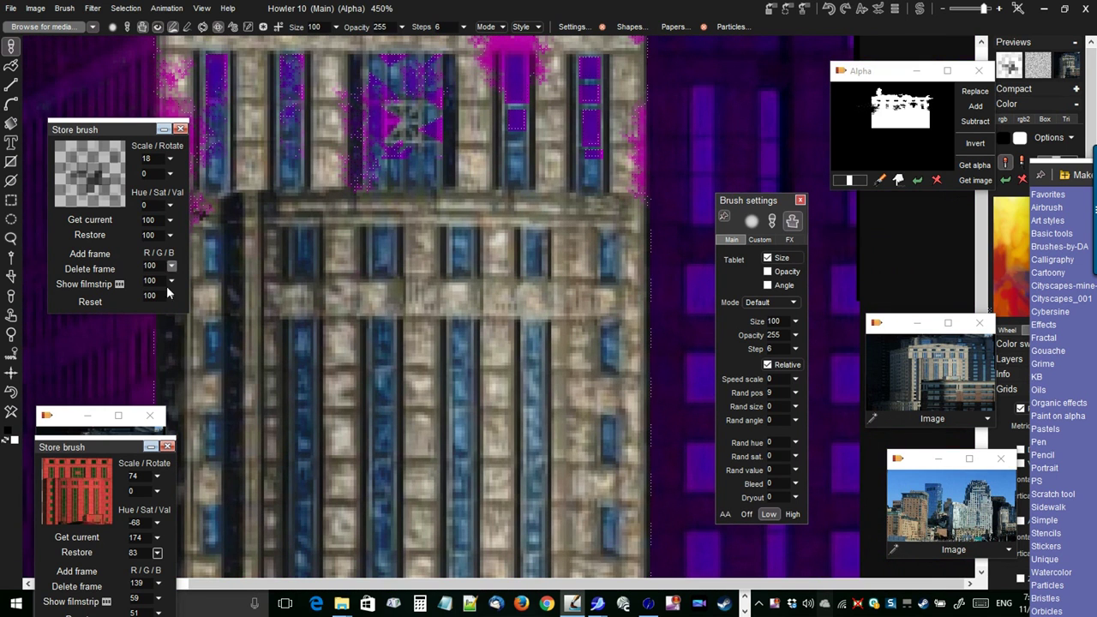
Fade the last wax filter action to weaken its effect on the facade.
{"action": "left_click", "coordinate": [881, 14]}
{"action": "mouse_move", "coordinate": [926, 51]}
{"action": "left_mouse_down"}
{"action": "mouse_move", "coordinate": [765, 73]}
{"action": "mouse_move", "coordinate": [978, 75]}
{"action": "mouse_move", "coordinate": [861, 74]}
{"action": "left_mouse_up"}
{"action": "left_click", "coordinate": [606, 4]}
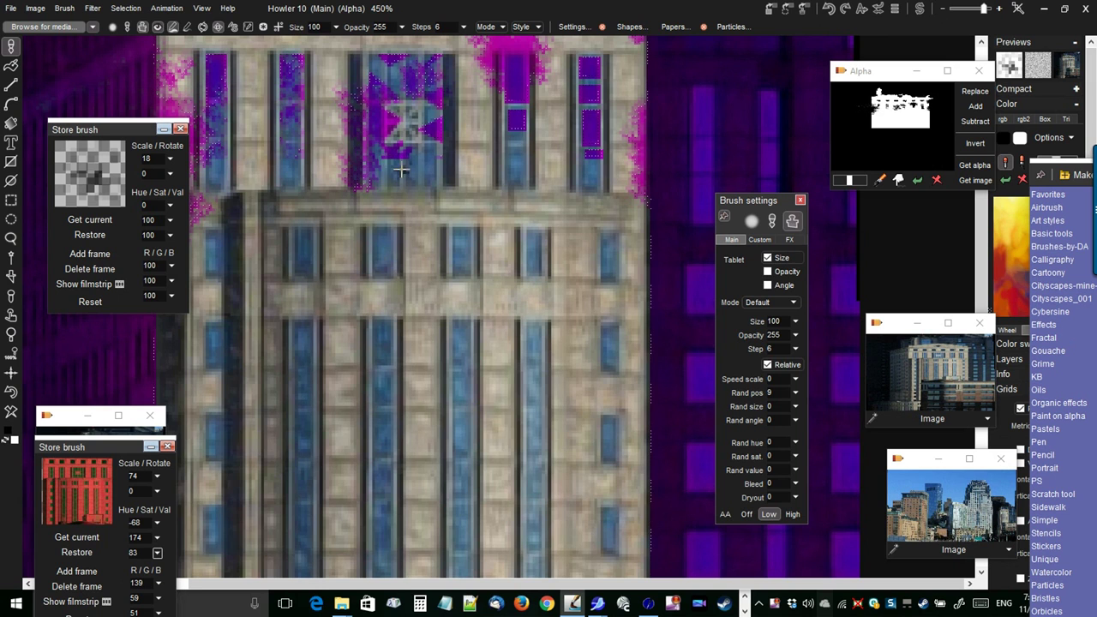
Render a Dread plating texture over the selected facade with Scale 5 and Weathering 100.
{"action": "left_click", "coordinate": [93, 10]}
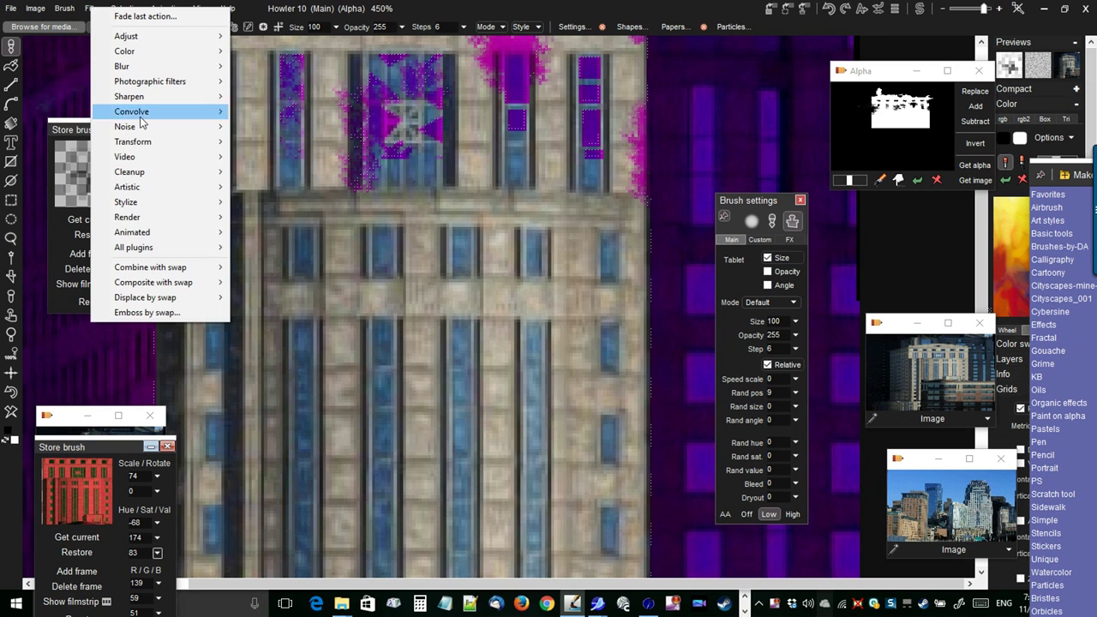
{"action": "mouse_move", "coordinate": [158, 223]}
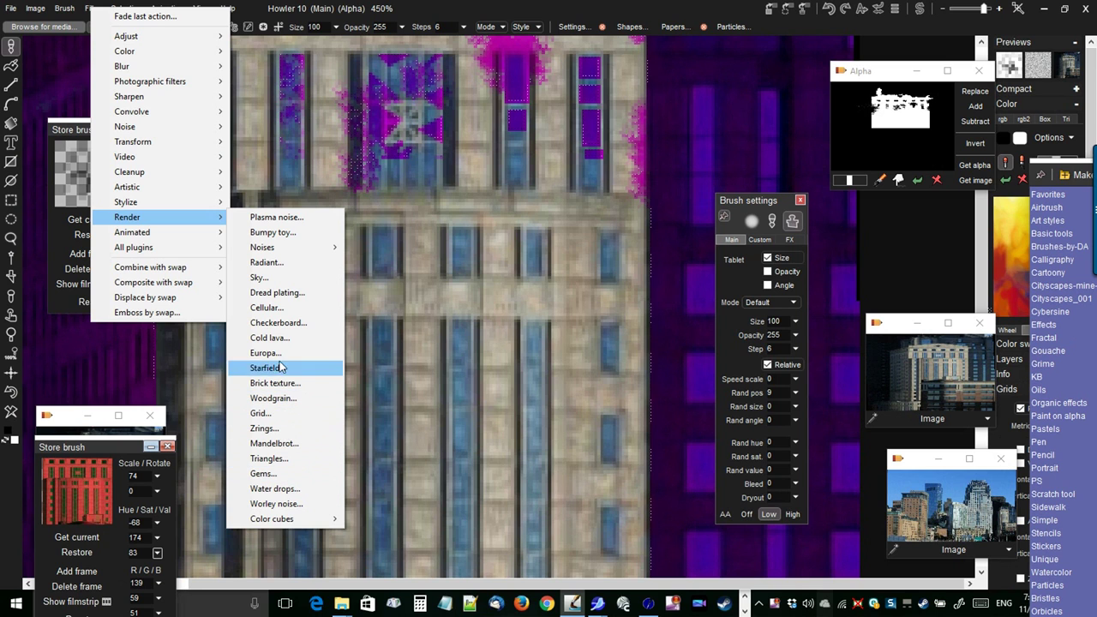
{"action": "left_click", "coordinate": [279, 296]}
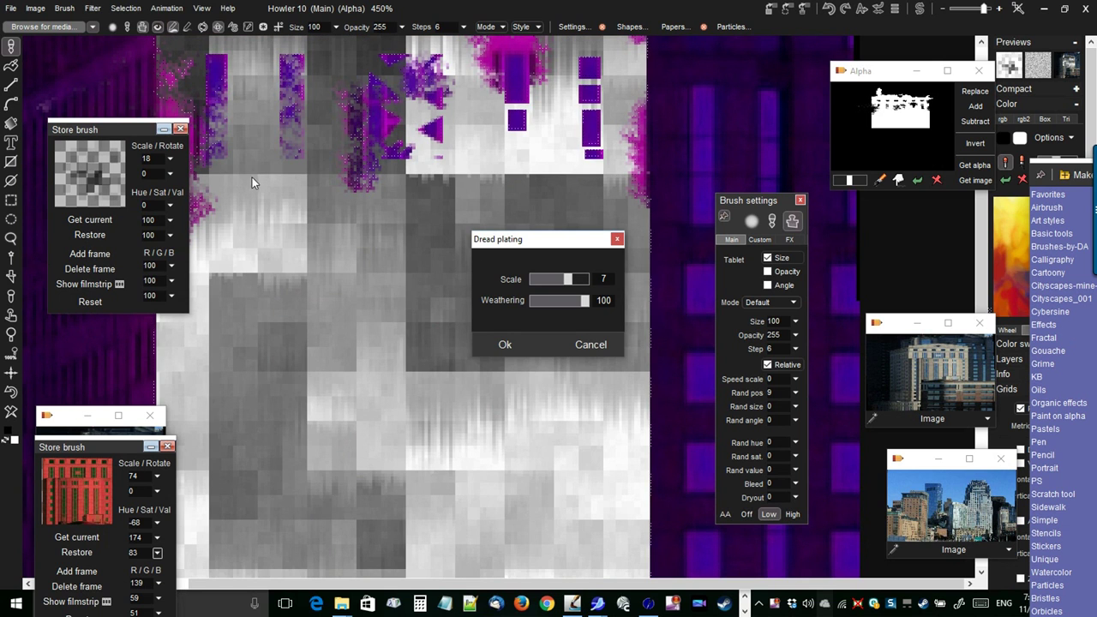
{"action": "mouse_move", "coordinate": [564, 282]}
{"action": "left_mouse_down"}
{"action": "mouse_move", "coordinate": [541, 309]}
{"action": "mouse_move", "coordinate": [615, 299]}
{"action": "mouse_move", "coordinate": [562, 286]}
{"action": "left_mouse_up"}
{"action": "left_click", "coordinate": [583, 289]}
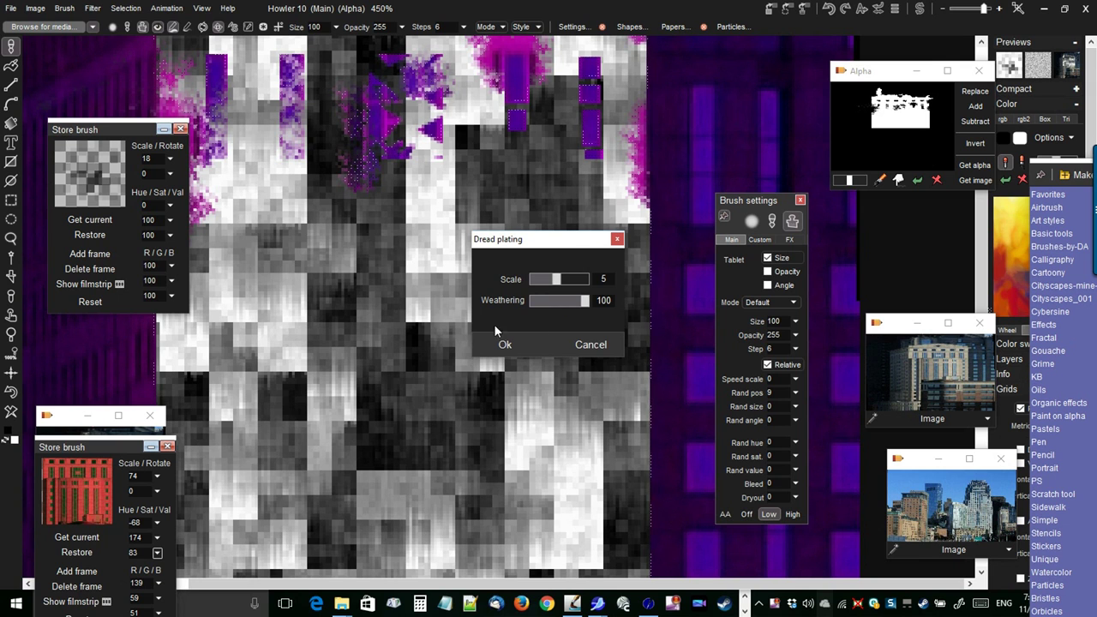
{"action": "left_click", "coordinate": [505, 345]}
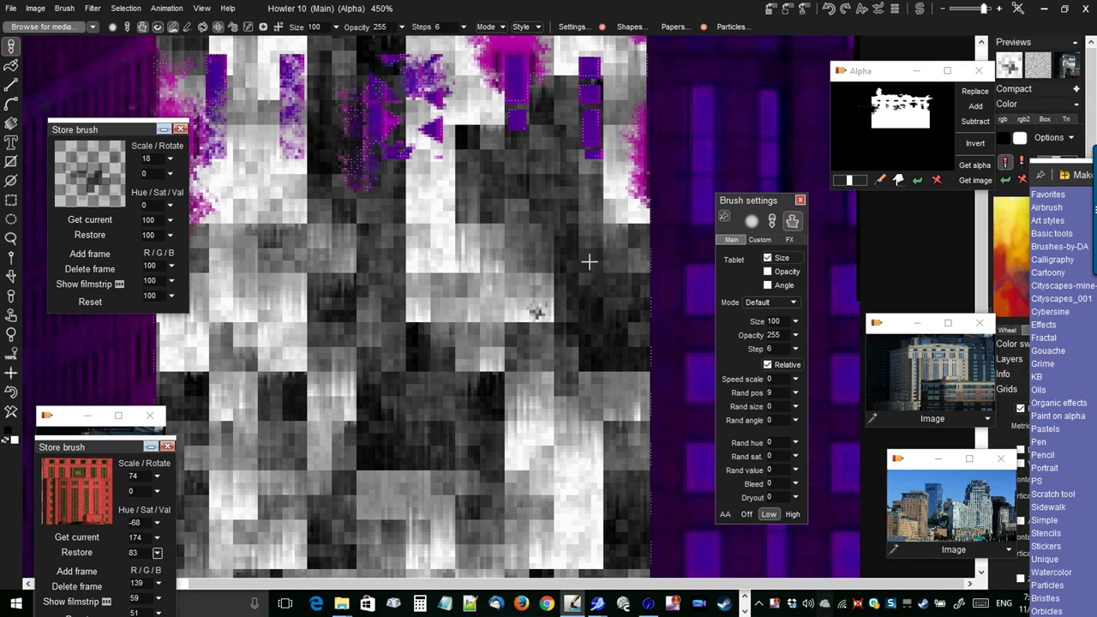
Blend the plating texture into the facade with an interactive undo of 68.
{"action": "left_click", "coordinate": [879, 9]}
{"action": "left_click_drag", "start_coordinate": [931, 50], "coordinate": [838, 71]}
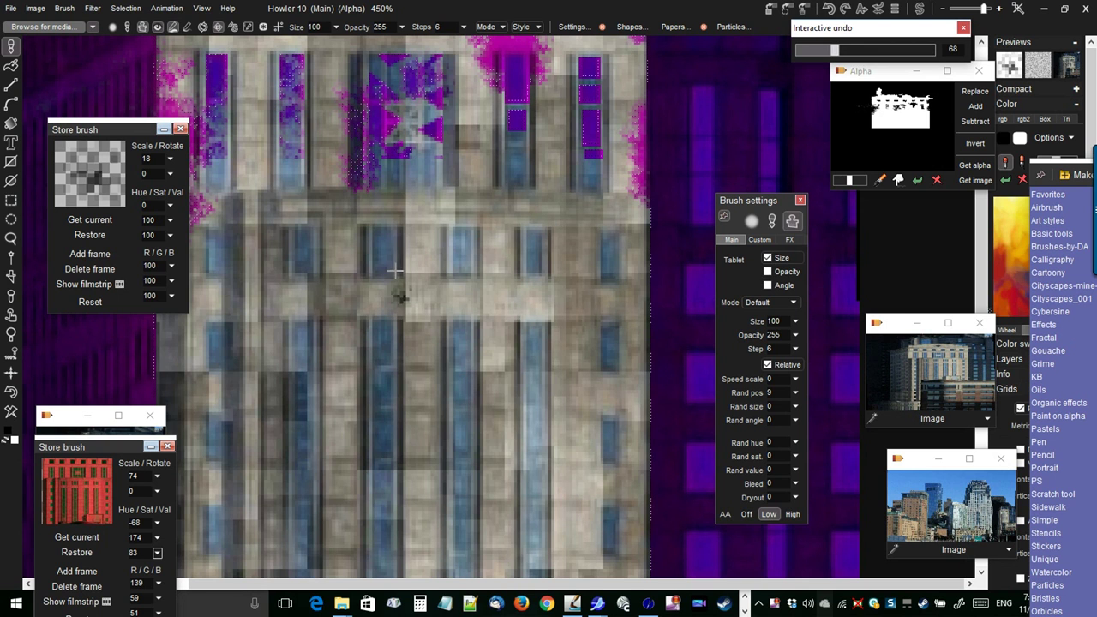
{"action": "scroll", "coordinate": [382, 304], "scroll_direction": "up", "scroll_amount": 1}
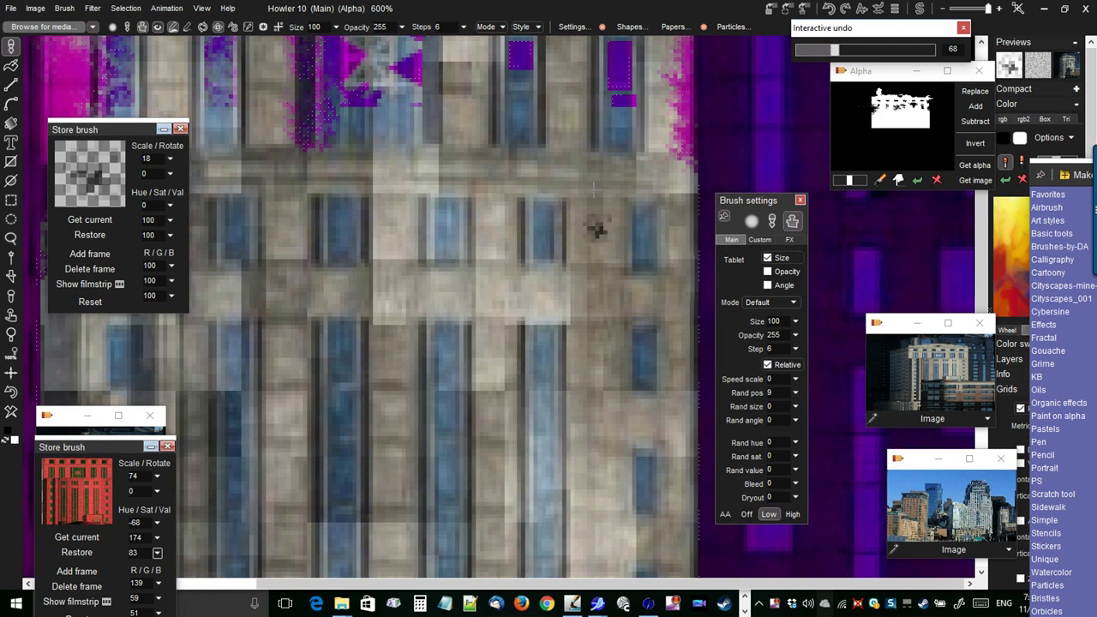
{"action": "scroll", "coordinate": [295, 282], "scroll_direction": "down", "scroll_amount": 2}
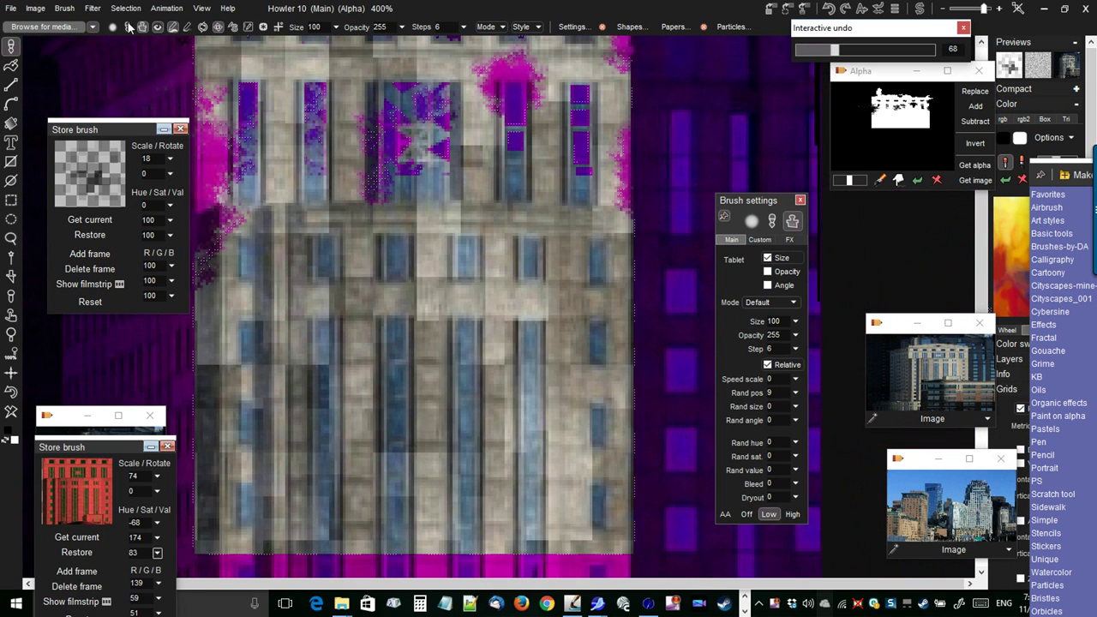
Apply the Color emboss convolution to the selected facade.
{"action": "left_click", "coordinate": [93, 9]}
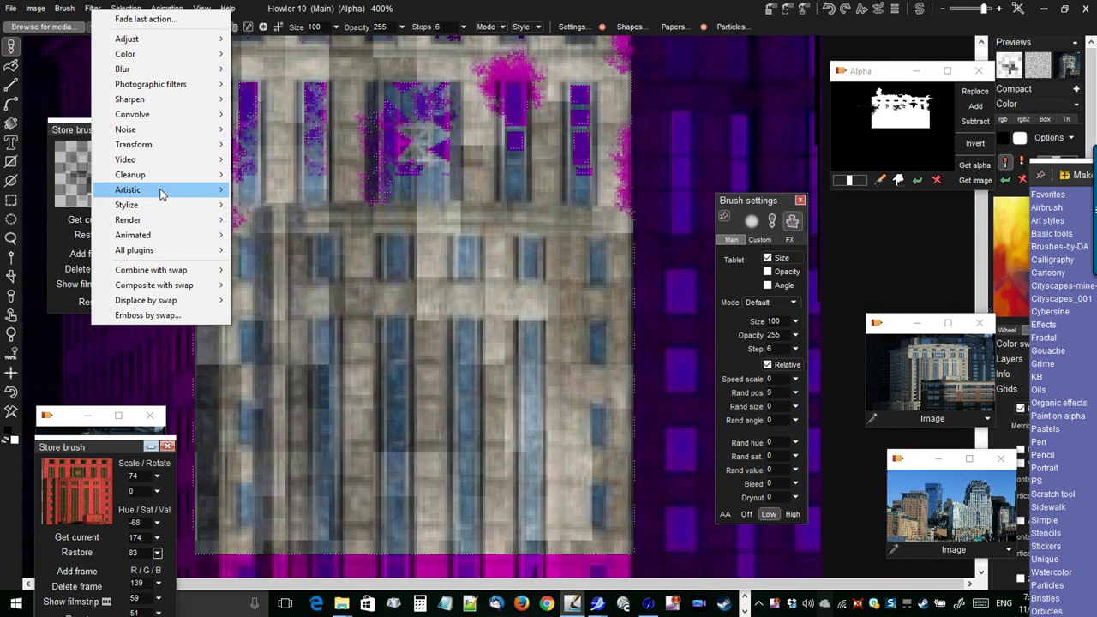
{"action": "mouse_move", "coordinate": [157, 152]}
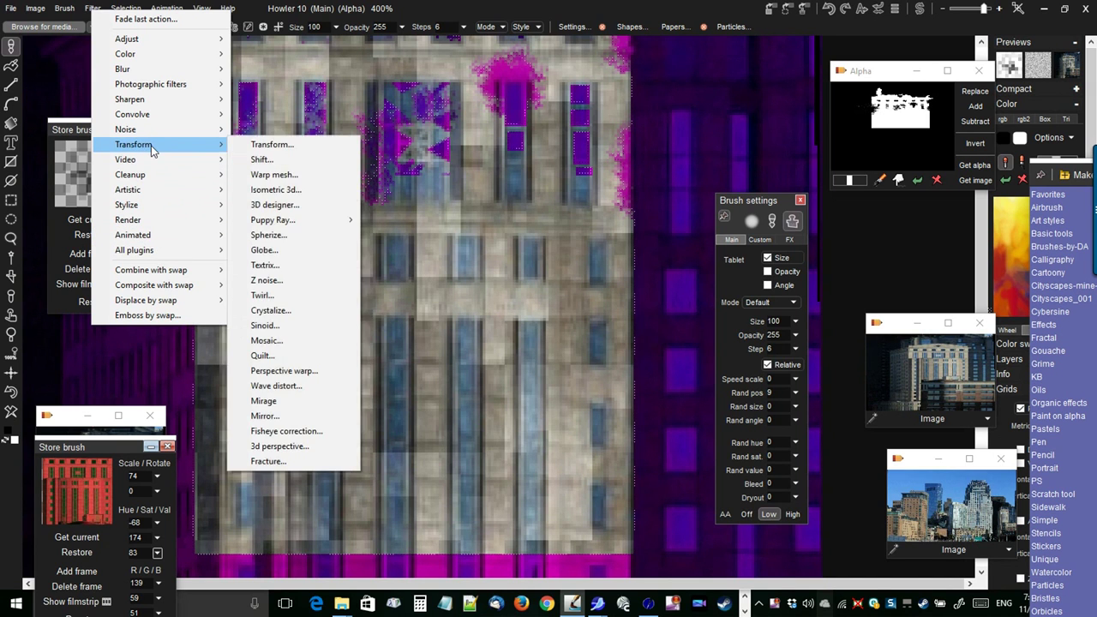
{"action": "mouse_move", "coordinate": [142, 119]}
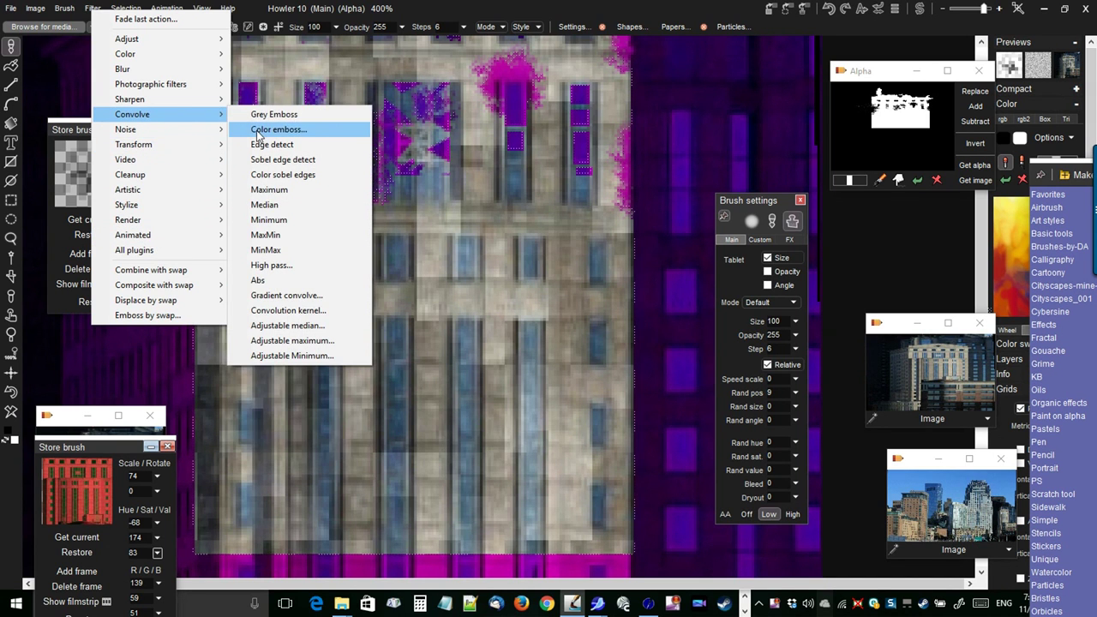
{"action": "left_click", "coordinate": [306, 128]}
{"action": "mouse_move", "coordinate": [539, 306]}
{"action": "left_mouse_down"}
{"action": "mouse_move", "coordinate": [502, 306]}
{"action": "mouse_move", "coordinate": [529, 312]}
{"action": "left_mouse_up"}
{"action": "left_click", "coordinate": [509, 342]}
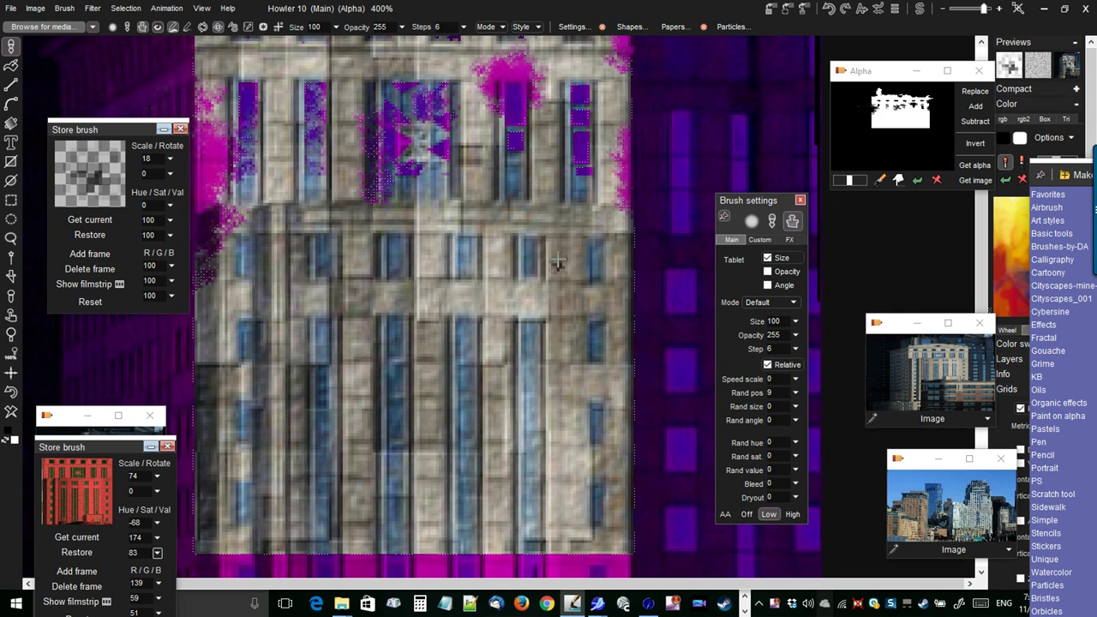
Apply Digital photo enhance to the facade in HSV mode with Detail enhance 151 and Color smooth 128.
{"action": "left_click", "coordinate": [93, 7]}
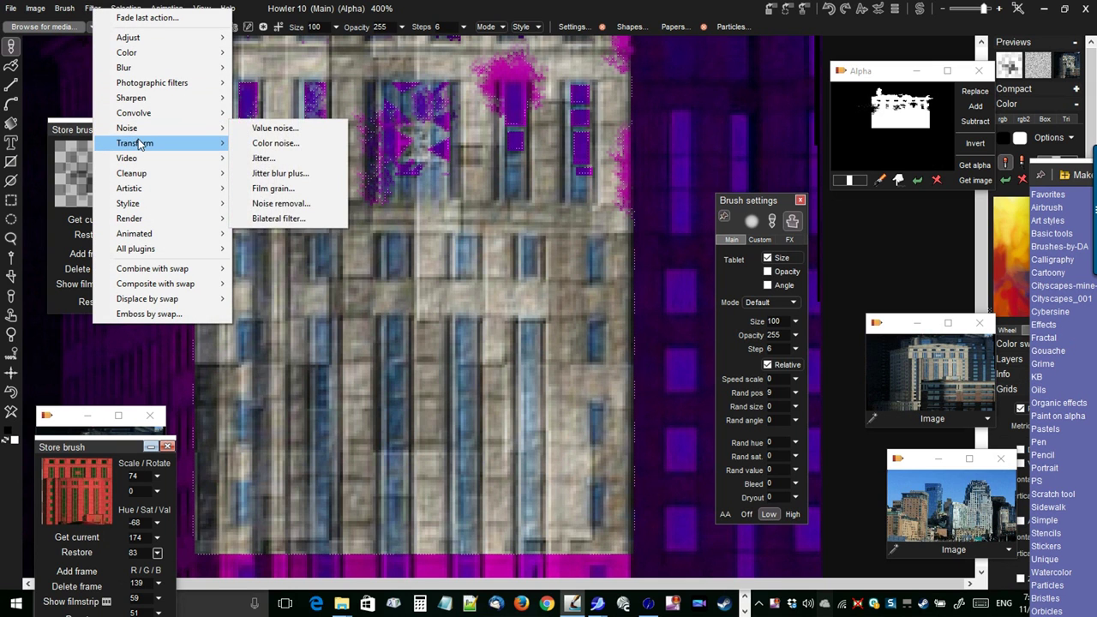
{"action": "mouse_move", "coordinate": [142, 99]}
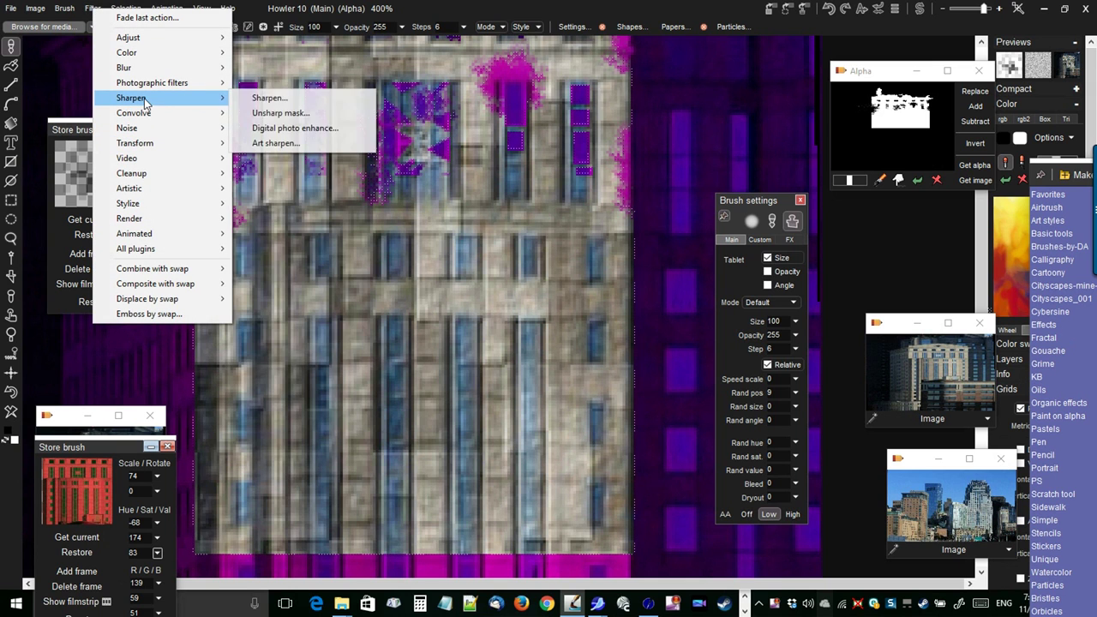
{"action": "left_click", "coordinate": [296, 130]}
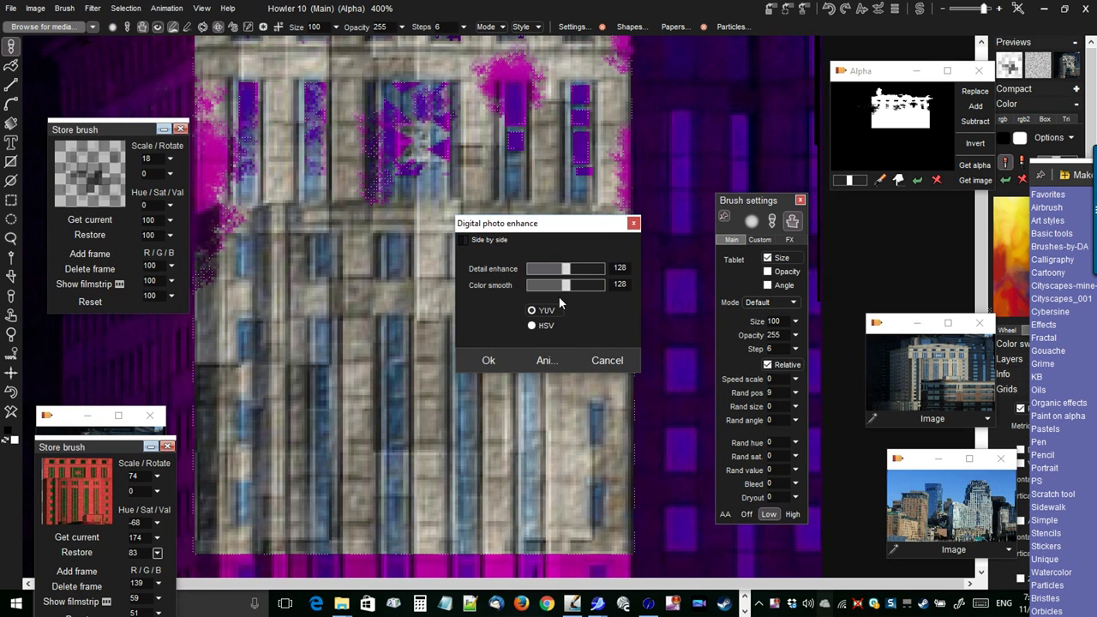
{"action": "left_click", "coordinate": [549, 327]}
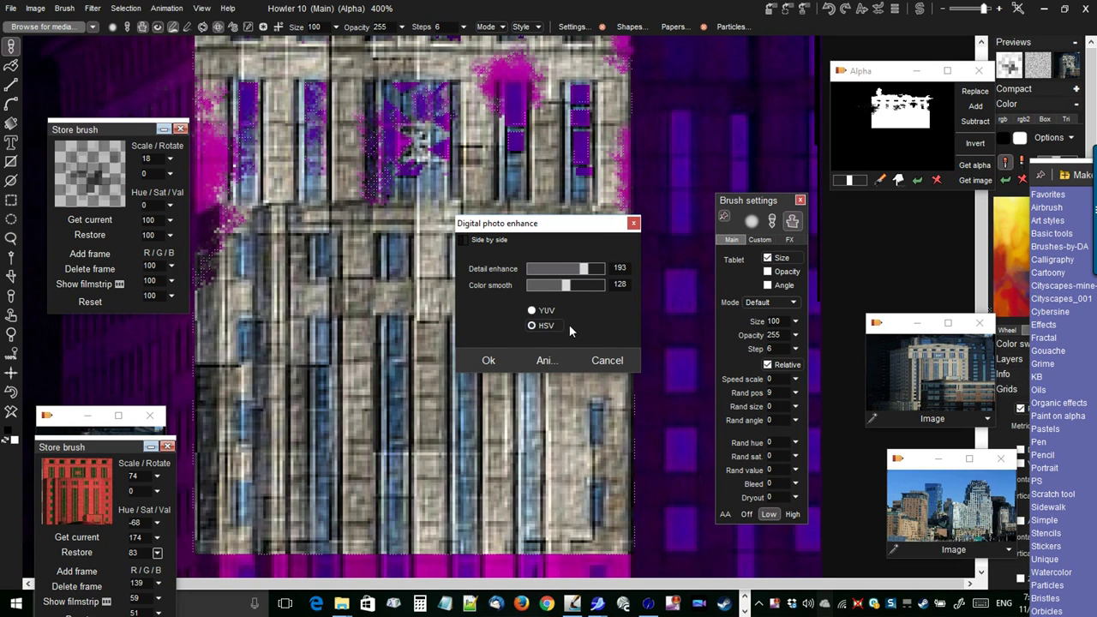
{"action": "mouse_move", "coordinate": [587, 269]}
{"action": "left_mouse_down"}
{"action": "mouse_move", "coordinate": [553, 269]}
{"action": "mouse_move", "coordinate": [572, 269]}
{"action": "left_mouse_up"}
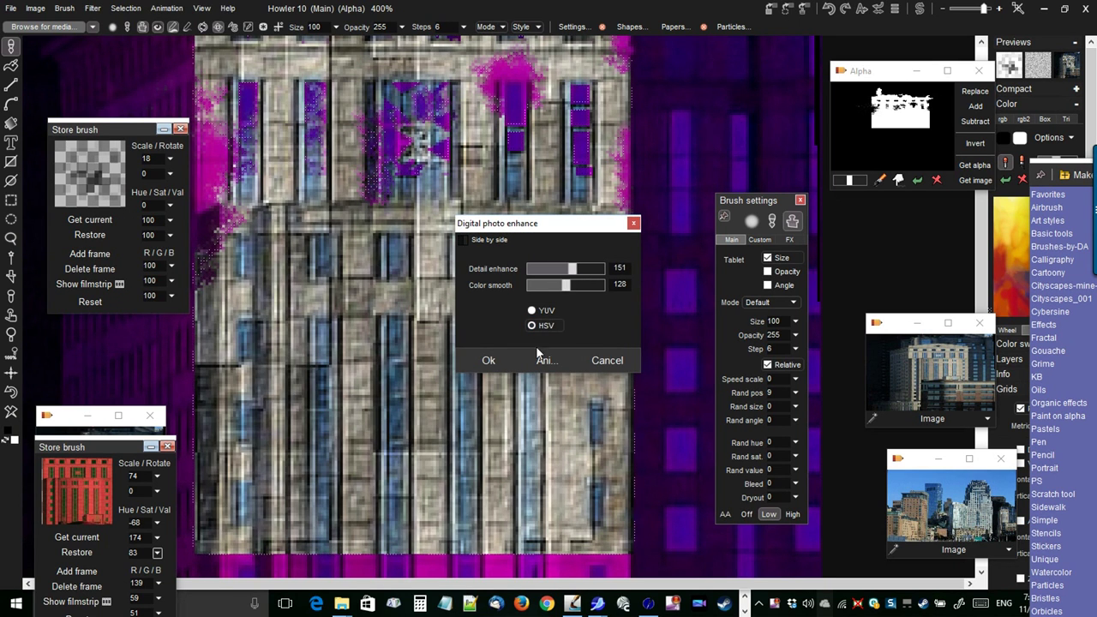
{"action": "left_click", "coordinate": [485, 364]}
{"action": "scroll", "coordinate": [457, 310], "scroll_direction": "down", "scroll_amount": 3}
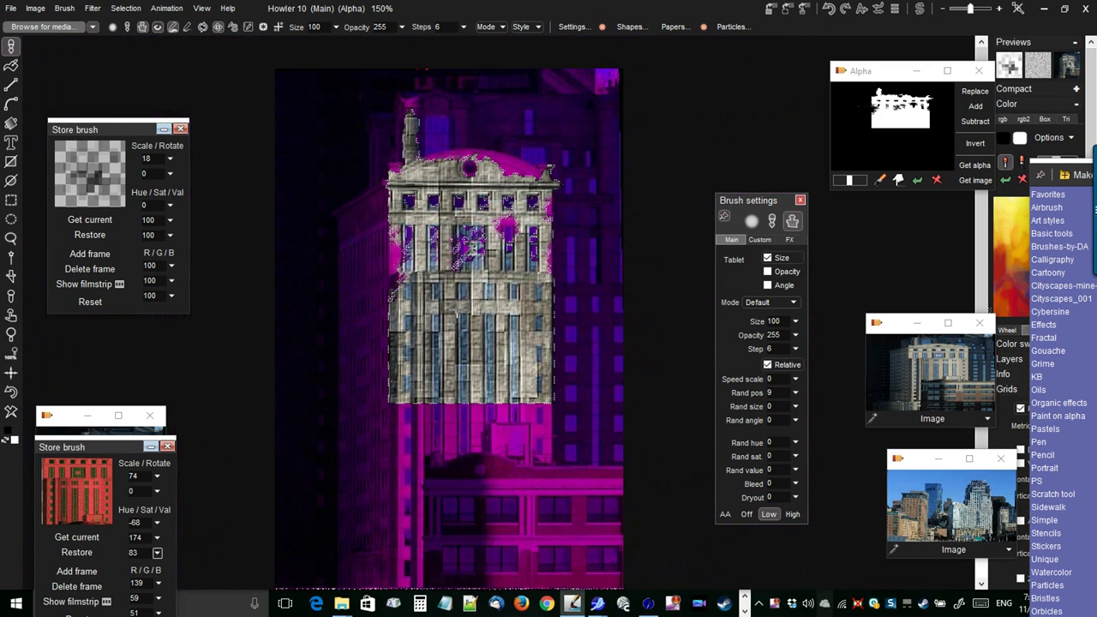
Revert the facade to its look before the plating, emboss and enhance effects, and store a copy of the image.
{"action": "scroll", "coordinate": [457, 310], "scroll_direction": "up", "scroll_amount": 1}
{"action": "scroll", "coordinate": [457, 313], "scroll_direction": "up", "scroll_amount": 1}
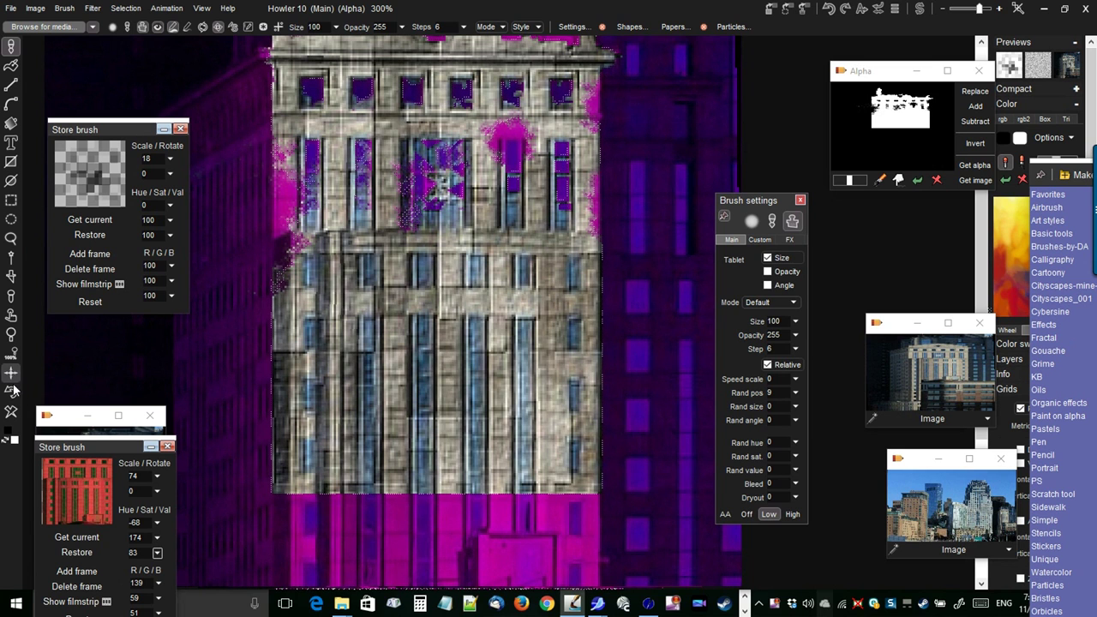
{"action": "left_click", "coordinate": [11, 394]}
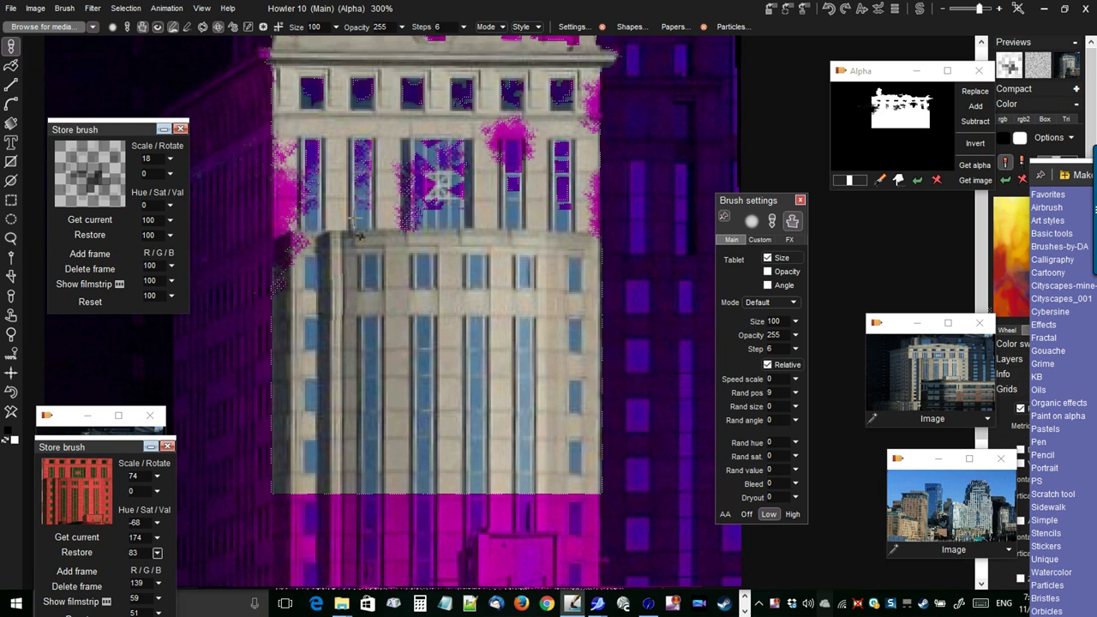
{"action": "left_click", "coordinate": [765, 12]}
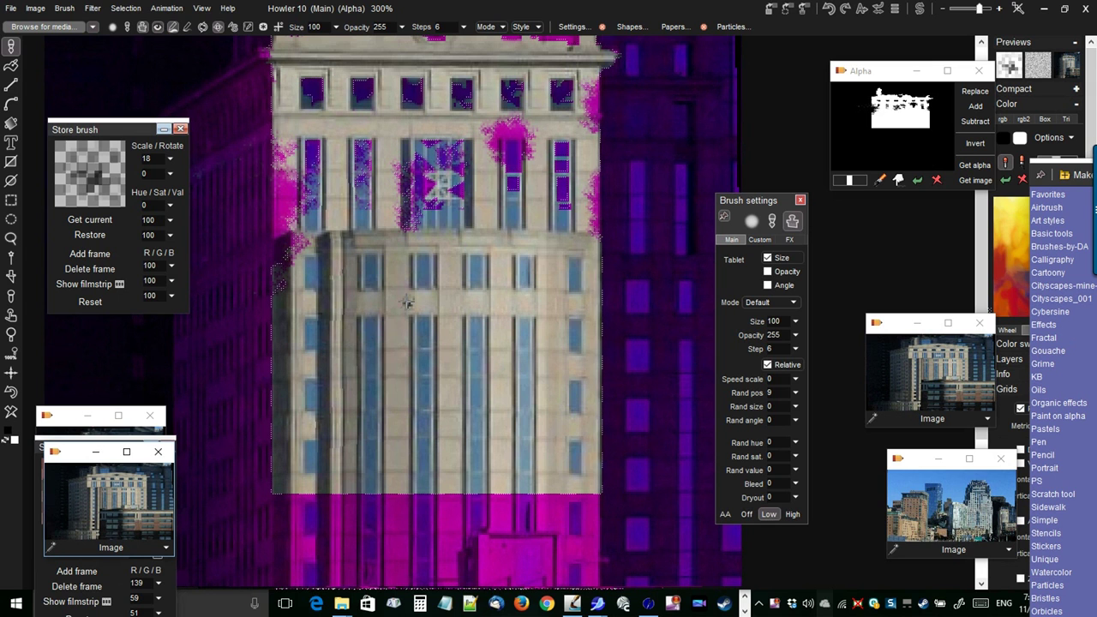
Tint the selected facade orange-red by multiplying its color with Red 118, Green 52 and Blue 54.
{"action": "left_click", "coordinate": [93, 8]}
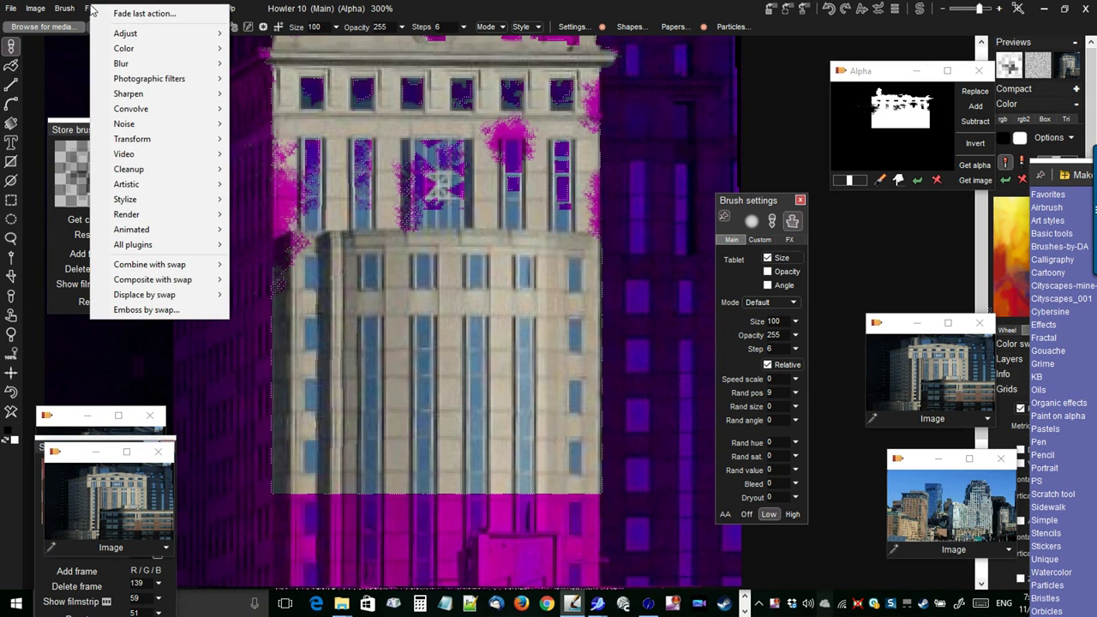
{"action": "mouse_move", "coordinate": [138, 40]}
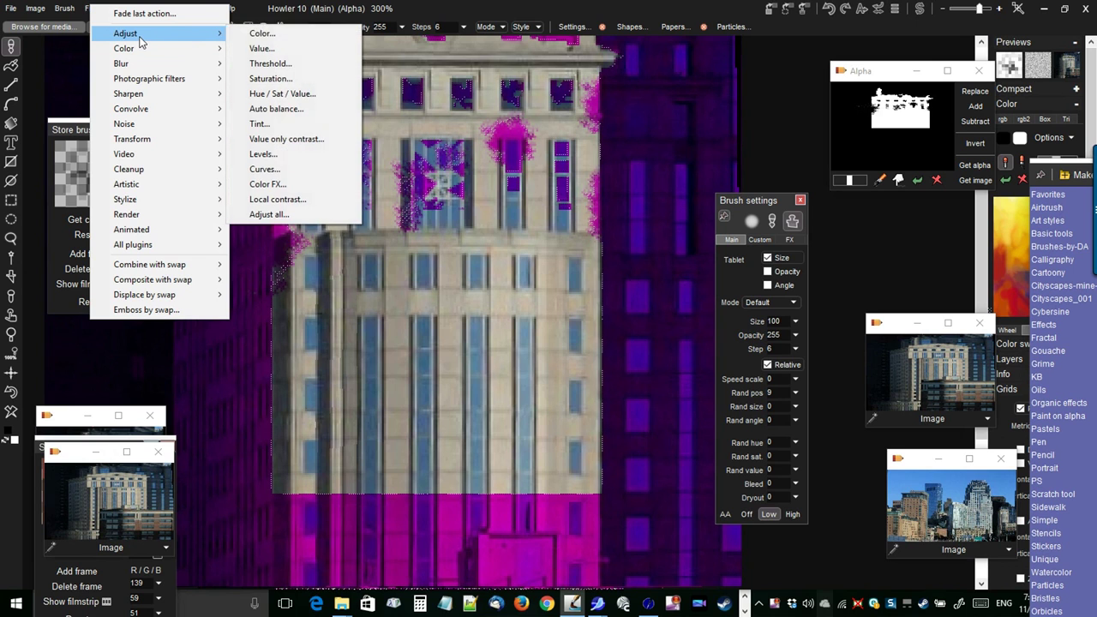
{"action": "left_click", "coordinate": [262, 40]}
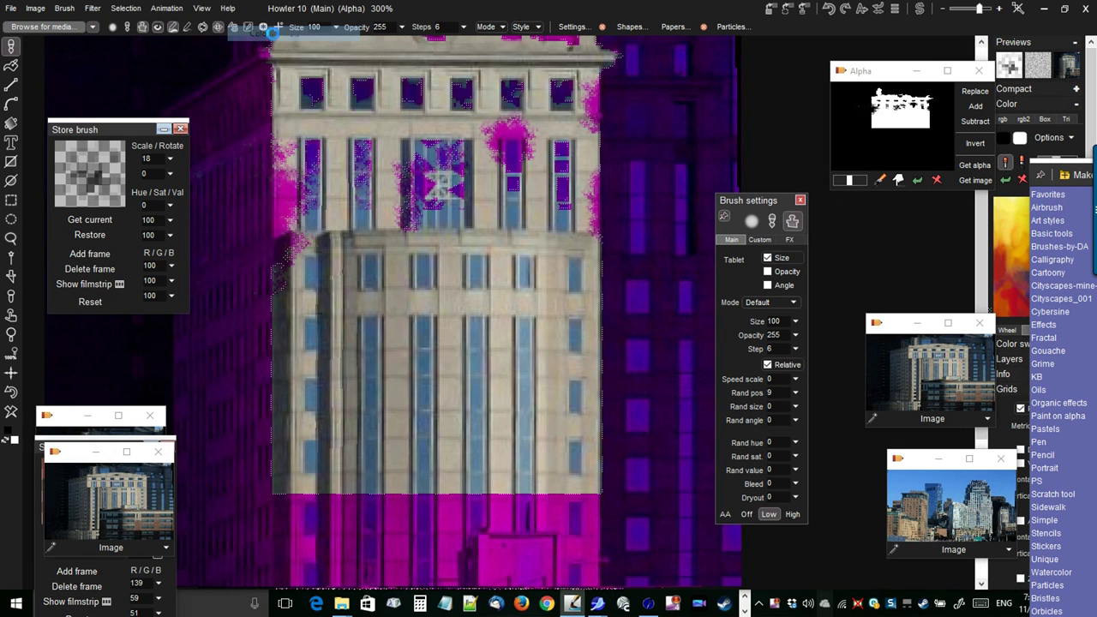
{"action": "left_click_drag", "start_coordinate": [530, 211], "coordinate": [611, 167]}
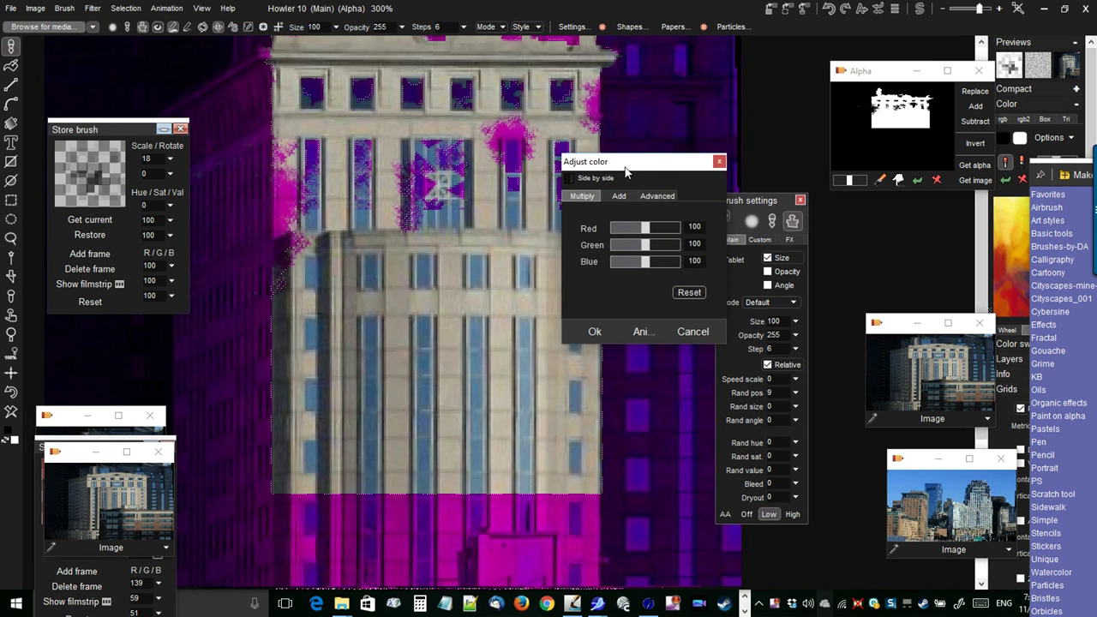
{"action": "mouse_move", "coordinate": [633, 235]}
{"action": "left_mouse_down"}
{"action": "mouse_move", "coordinate": [643, 232]}
{"action": "mouse_move", "coordinate": [621, 248]}
{"action": "left_mouse_up"}
{"action": "mouse_move", "coordinate": [630, 262]}
{"action": "left_mouse_down"}
{"action": "mouse_move", "coordinate": [617, 267]}
{"action": "mouse_move", "coordinate": [614, 254]}
{"action": "left_mouse_up"}
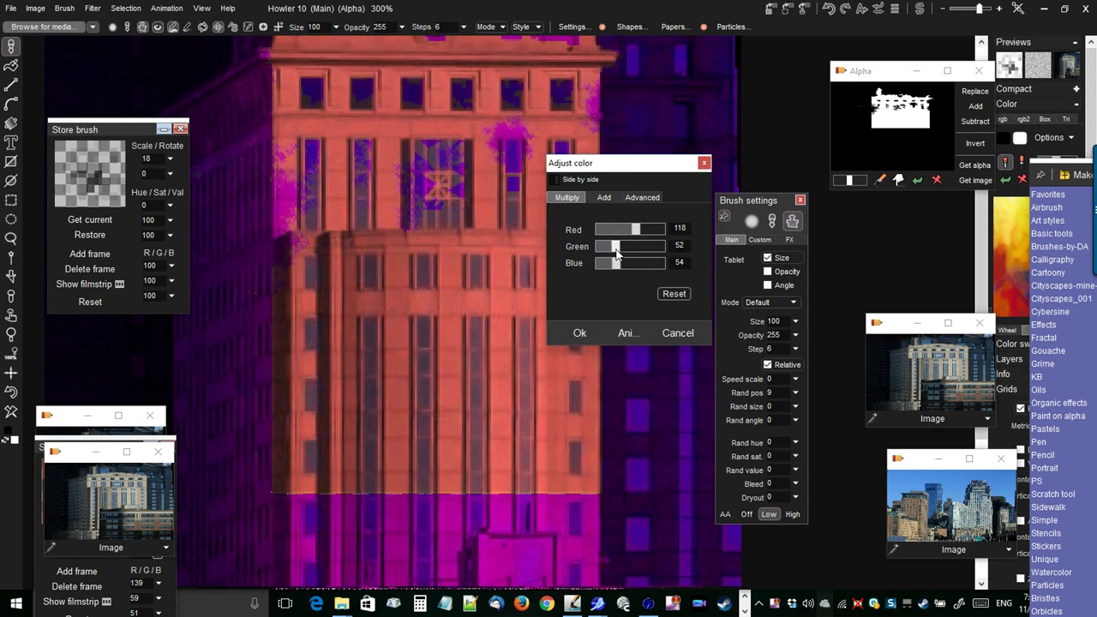
{"action": "left_click", "coordinate": [580, 333]}
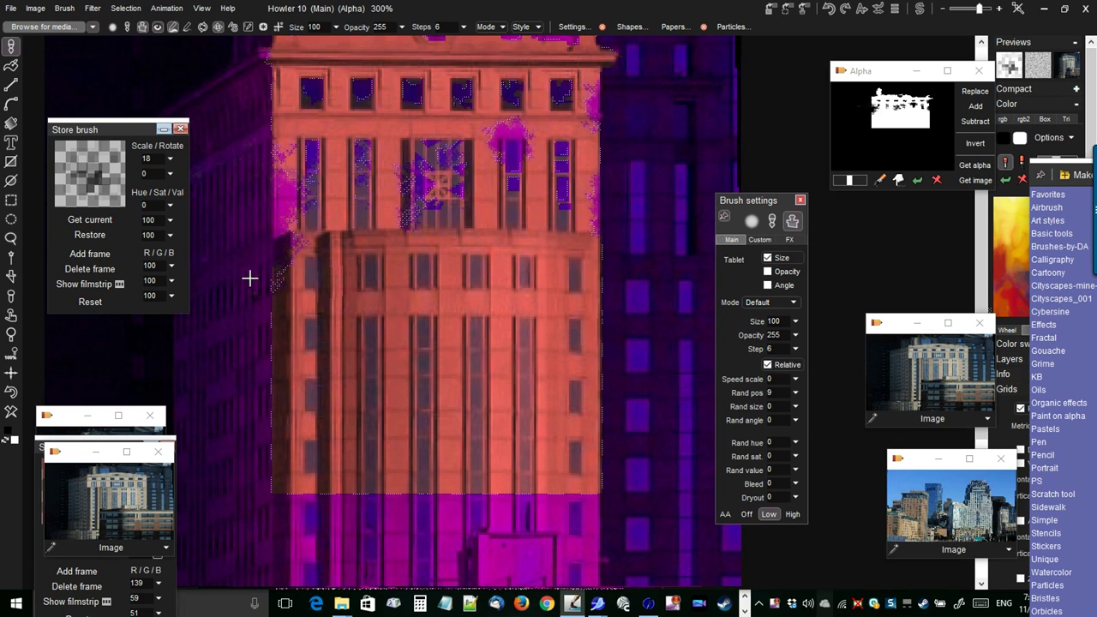
Start the Lighting tool on the facade with Light distance 248 and Specular 26, placing the light over the lower building beneath it.
{"action": "left_click", "coordinate": [92, 8]}
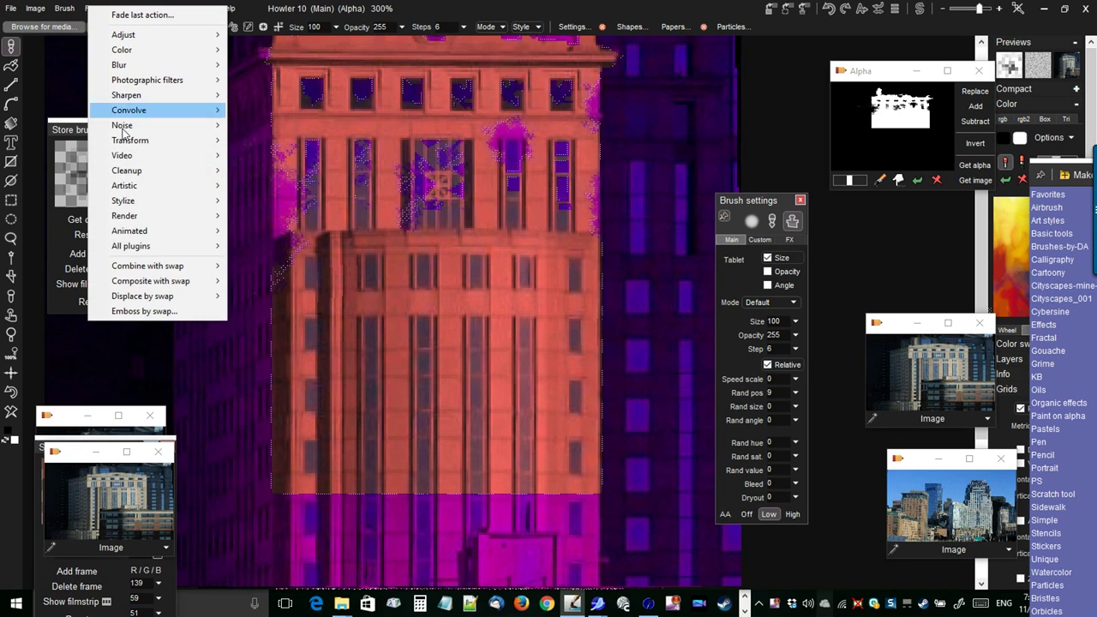
{"action": "mouse_move", "coordinate": [154, 200]}
{"action": "left_click", "coordinate": [251, 204]}
{"action": "left_click_drag", "start_coordinate": [458, 189], "coordinate": [641, 290]}
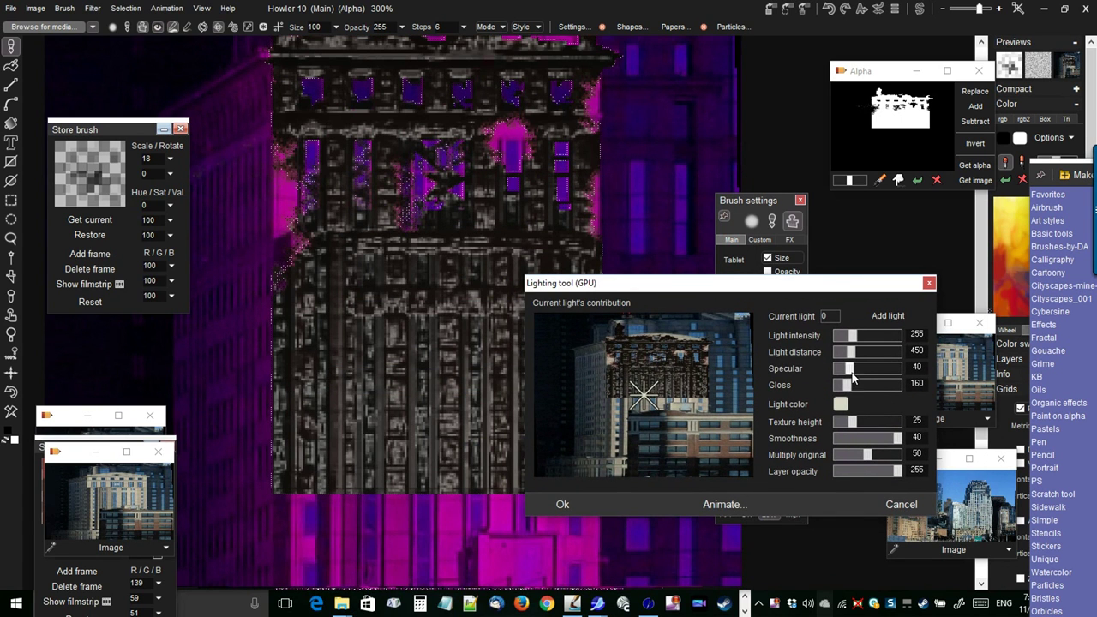
{"action": "mouse_move", "coordinate": [853, 378]}
{"action": "left_mouse_down"}
{"action": "mouse_move", "coordinate": [844, 373]}
{"action": "mouse_move", "coordinate": [873, 349]}
{"action": "mouse_move", "coordinate": [847, 359]}
{"action": "left_mouse_up"}
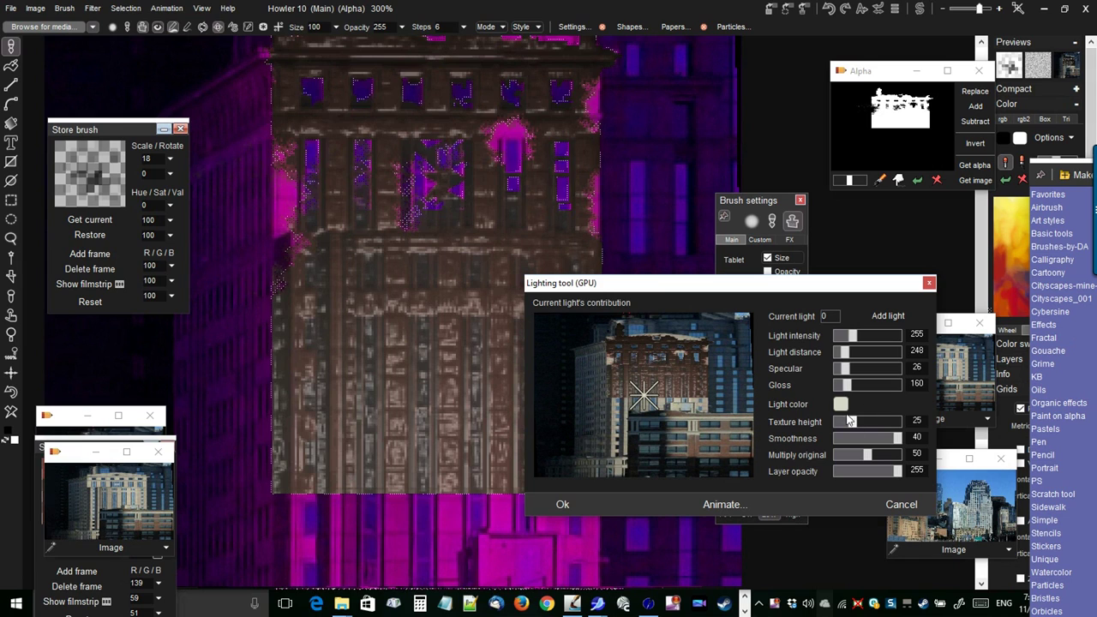
{"action": "mouse_move", "coordinate": [670, 407]}
{"action": "left_mouse_down"}
{"action": "mouse_move", "coordinate": [666, 382]}
{"action": "mouse_move", "coordinate": [638, 399]}
{"action": "mouse_move", "coordinate": [642, 453]}
{"action": "mouse_move", "coordinate": [657, 316]}
{"action": "mouse_move", "coordinate": [657, 452]}
{"action": "mouse_move", "coordinate": [679, 448]}
{"action": "left_mouse_up"}
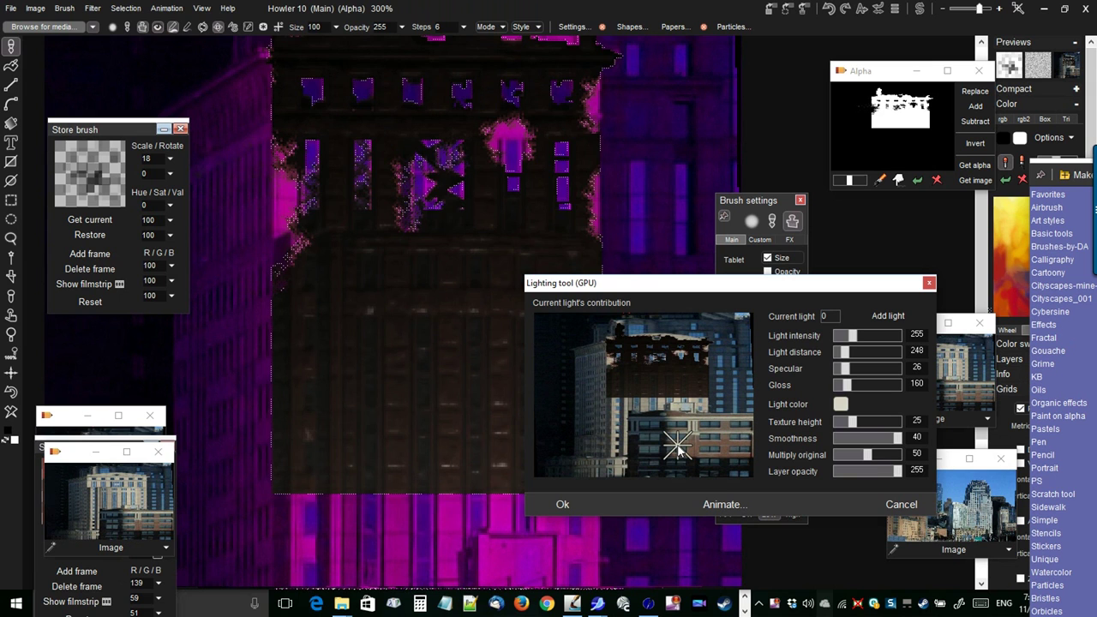
Set the light color to orange #C97932.
{"action": "left_click", "coordinate": [840, 406]}
{"action": "left_click_drag", "start_coordinate": [782, 349], "coordinate": [783, 337]}
{"action": "left_click_drag", "start_coordinate": [714, 428], "coordinate": [728, 444]}
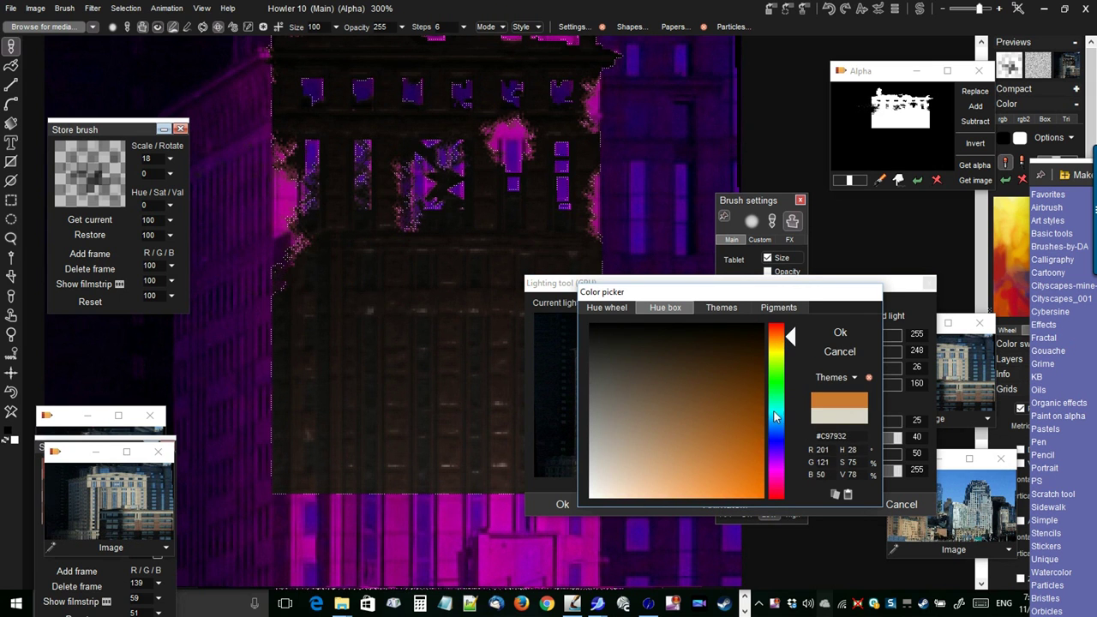
{"action": "left_click", "coordinate": [840, 332]}
Set Light intensity to 955, Light distance to 135, Specular to 161, Gloss to 33 and Texture height to 14.
{"action": "mouse_move", "coordinate": [848, 353]}
{"action": "left_mouse_down"}
{"action": "mouse_move", "coordinate": [896, 336]}
{"action": "mouse_move", "coordinate": [843, 357]}
{"action": "left_mouse_up"}
{"action": "left_click_drag", "start_coordinate": [667, 289], "coordinate": [758, 251]}
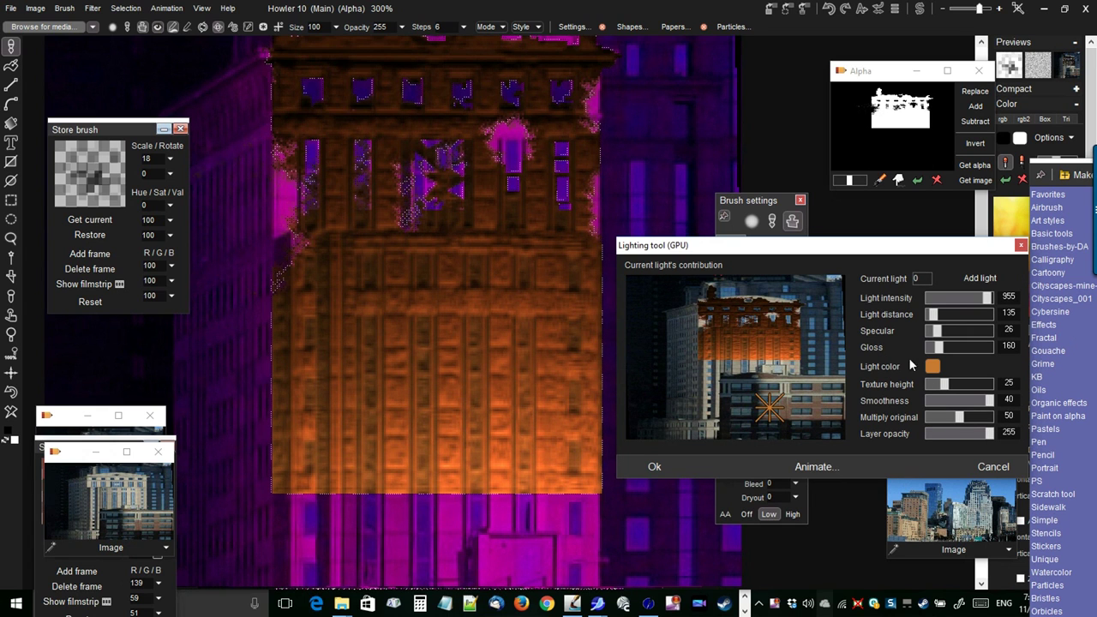
{"action": "left_click_drag", "start_coordinate": [943, 334], "coordinate": [978, 334]}
{"action": "mouse_move", "coordinate": [947, 384]}
{"action": "left_mouse_down"}
{"action": "mouse_move", "coordinate": [960, 384]}
{"action": "mouse_move", "coordinate": [928, 384]}
{"action": "mouse_move", "coordinate": [939, 385]}
{"action": "left_mouse_up"}
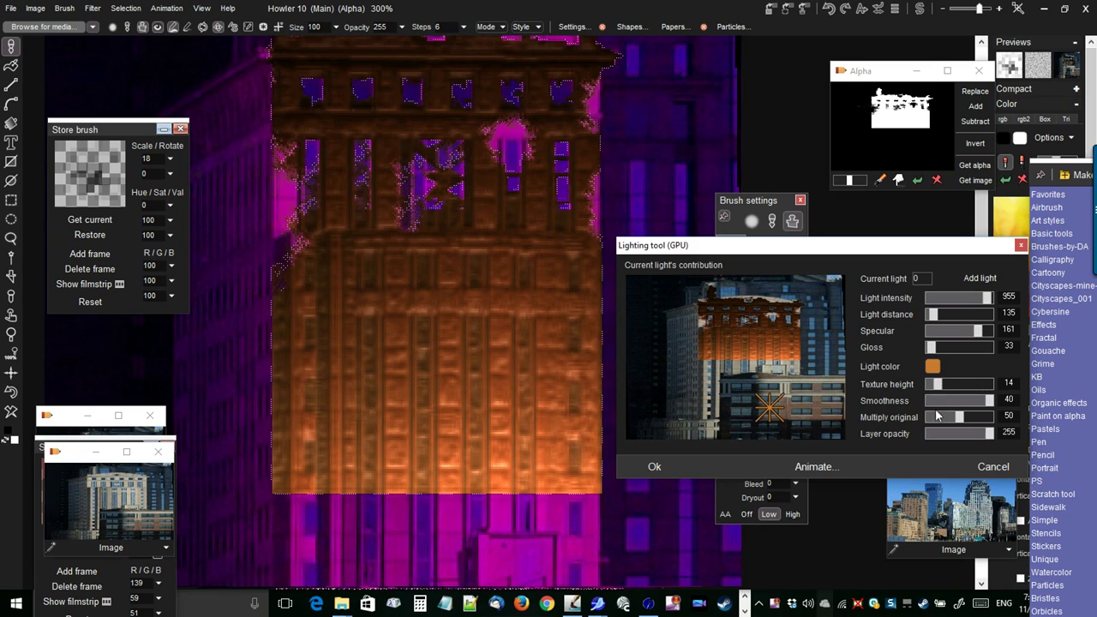
Set the lighting's Smoothness to 0 and Multiply original to 11.
{"action": "left_click_drag", "start_coordinate": [990, 400], "coordinate": [917, 419]}
{"action": "left_click", "coordinate": [932, 403]}
{"action": "left_click_drag", "start_coordinate": [966, 421], "coordinate": [937, 419]}
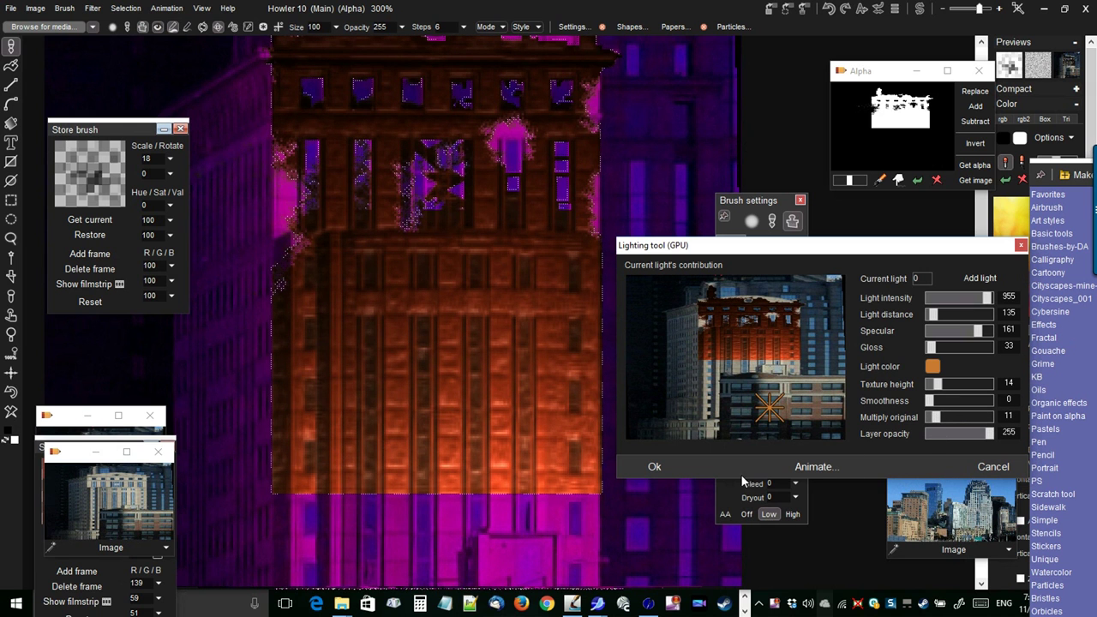
Apply the orange lighting to the selected facade.
{"action": "left_click", "coordinate": [654, 467]}
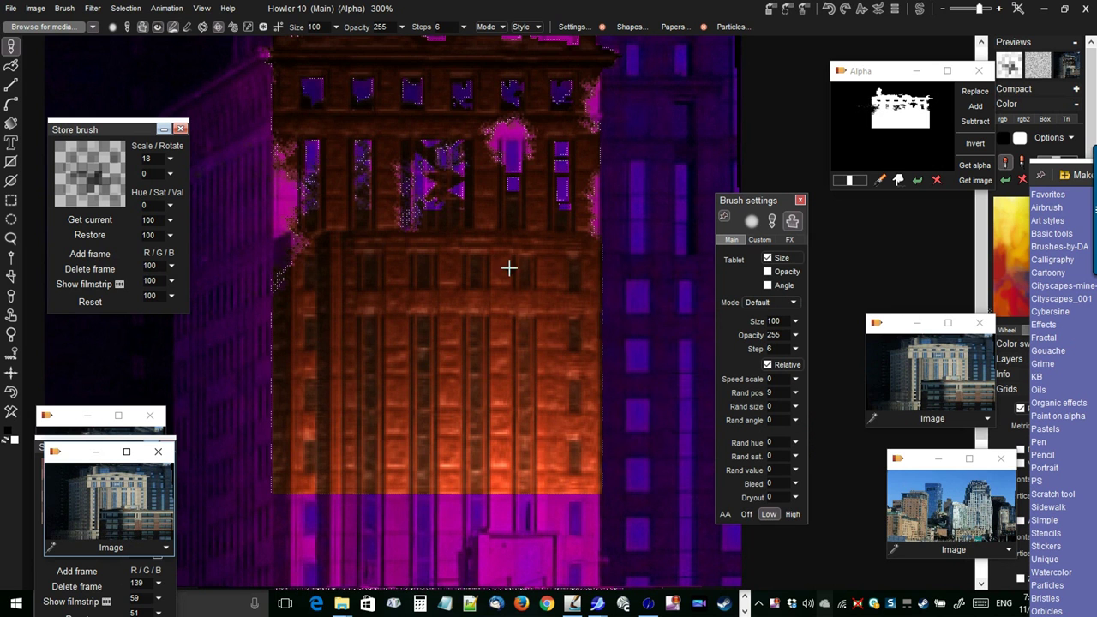
{"action": "left_click_drag", "start_coordinate": [460, 245], "coordinate": [474, 306]}
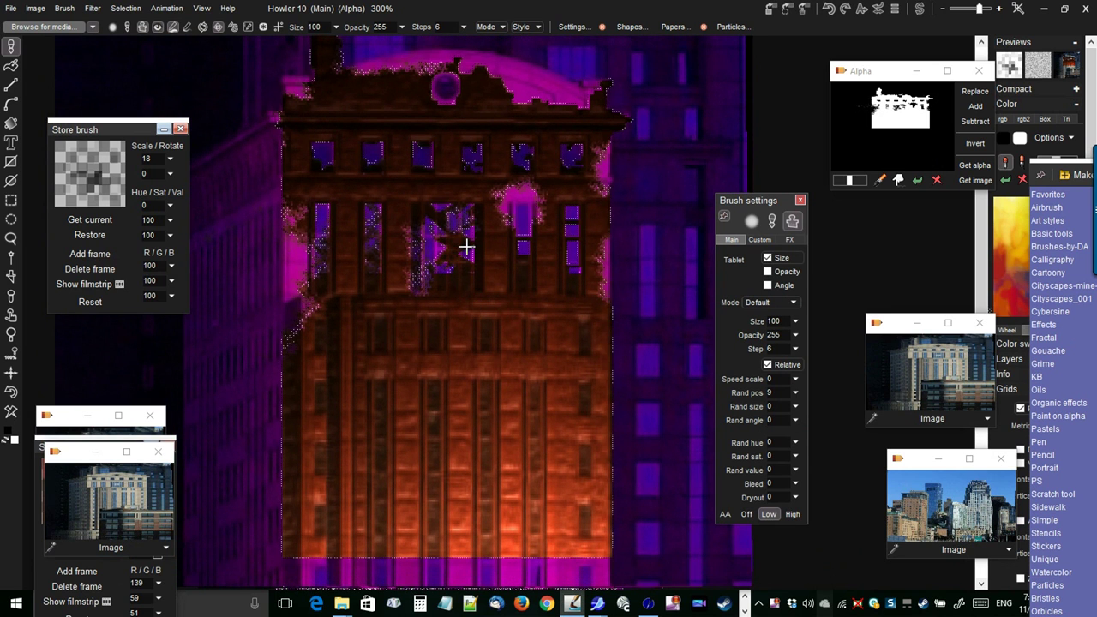
{"action": "scroll", "coordinate": [499, 318], "scroll_direction": "down", "scroll_amount": 1}
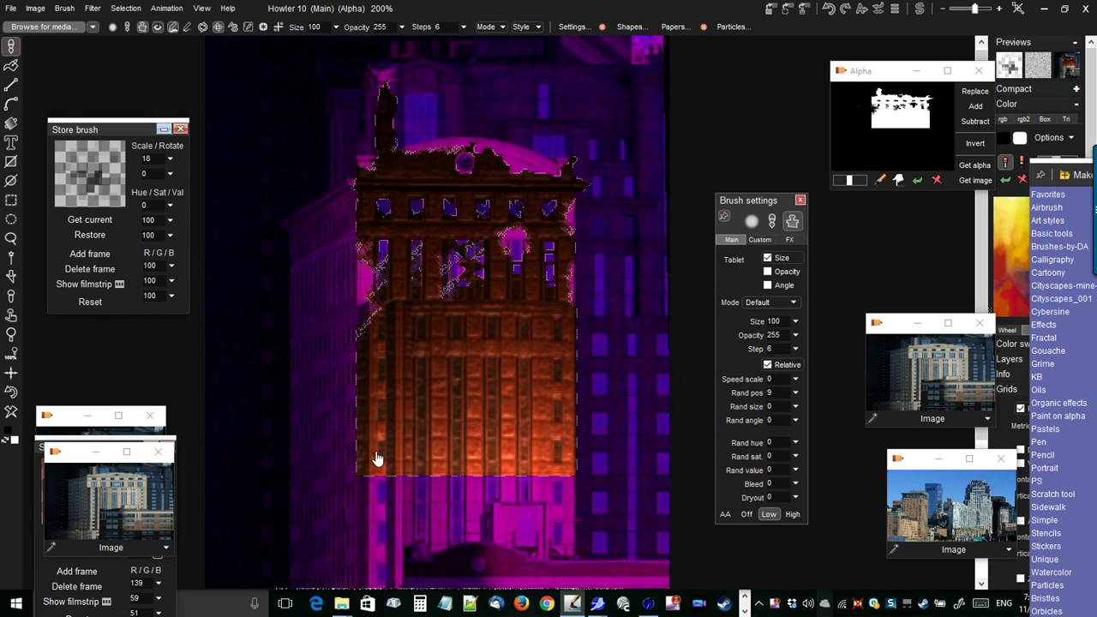
{"action": "scroll", "coordinate": [380, 457], "scroll_direction": "up", "scroll_amount": 1}
{"action": "scroll", "coordinate": [409, 458], "scroll_direction": "up", "scroll_amount": 3}
{"action": "left_click_drag", "start_coordinate": [445, 465], "coordinate": [481, 222]}
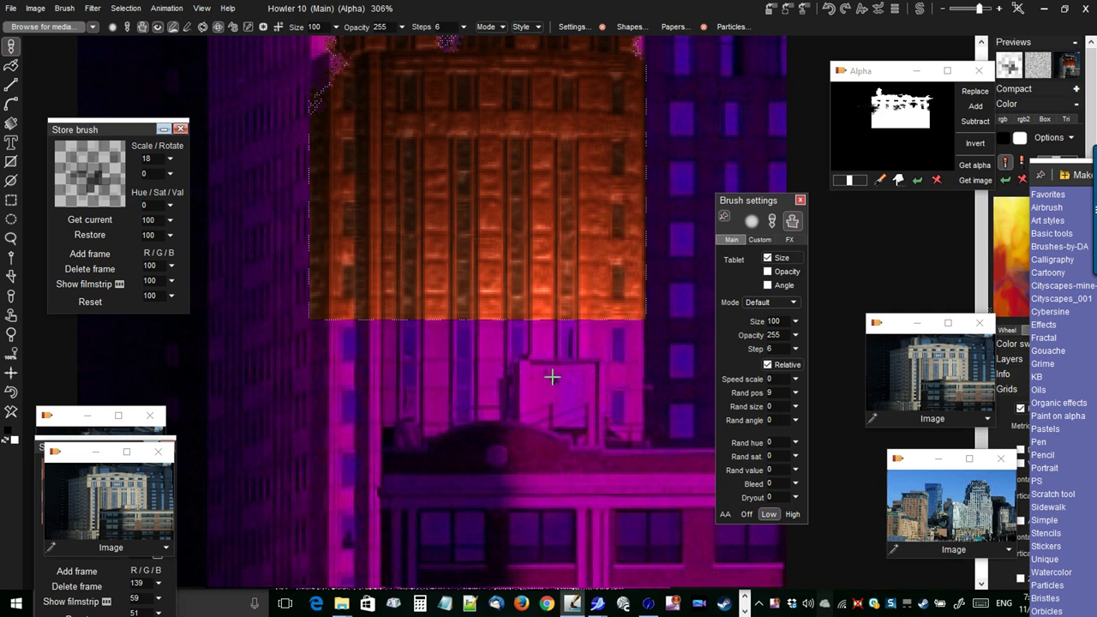
{"action": "mouse_move", "coordinate": [463, 467]}
{"action": "left_mouse_down"}
{"action": "mouse_move", "coordinate": [461, 285]}
{"action": "mouse_move", "coordinate": [459, 482]}
{"action": "left_mouse_up"}
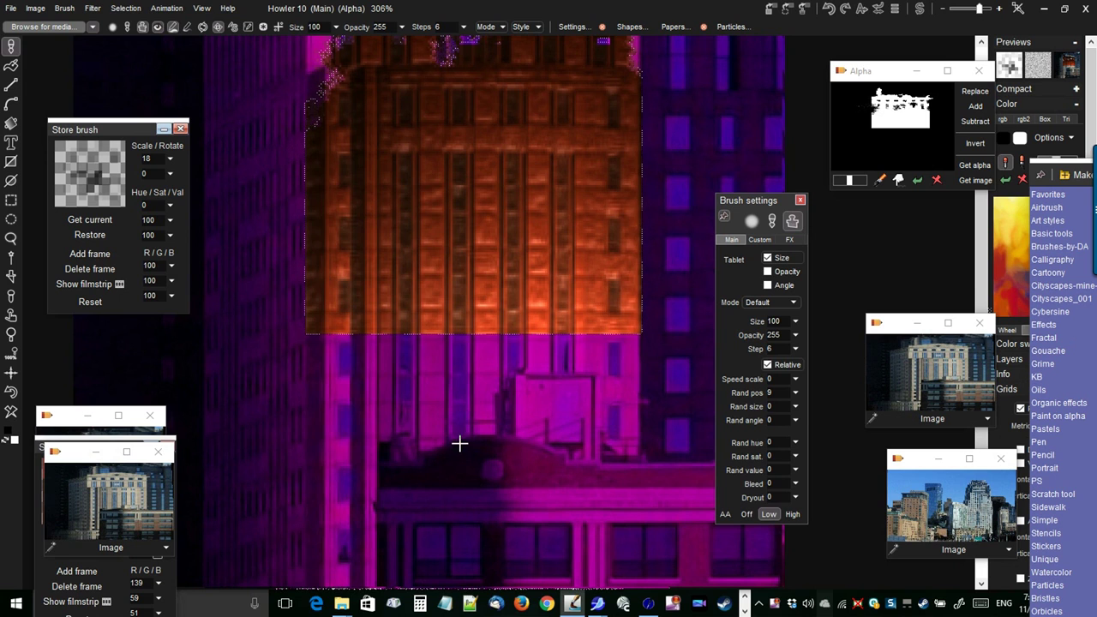
Pick up the lit lower section of the facade as a custom brush and position it over the wall below.
{"action": "left_click", "coordinate": [11, 275]}
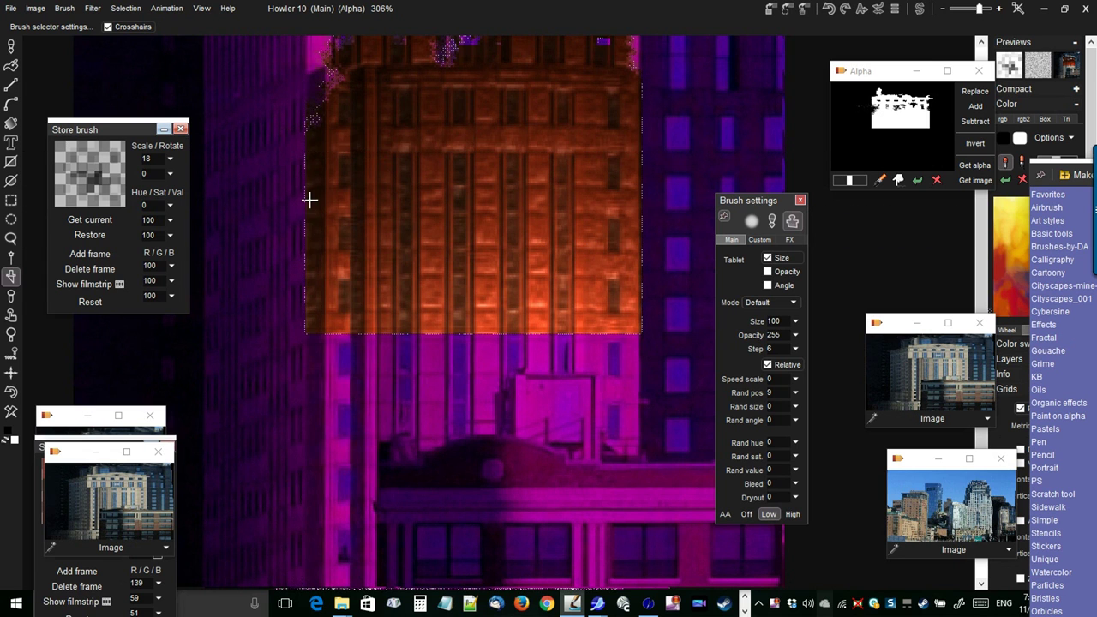
{"action": "left_click_drag", "start_coordinate": [641, 309], "coordinate": [646, 313]}
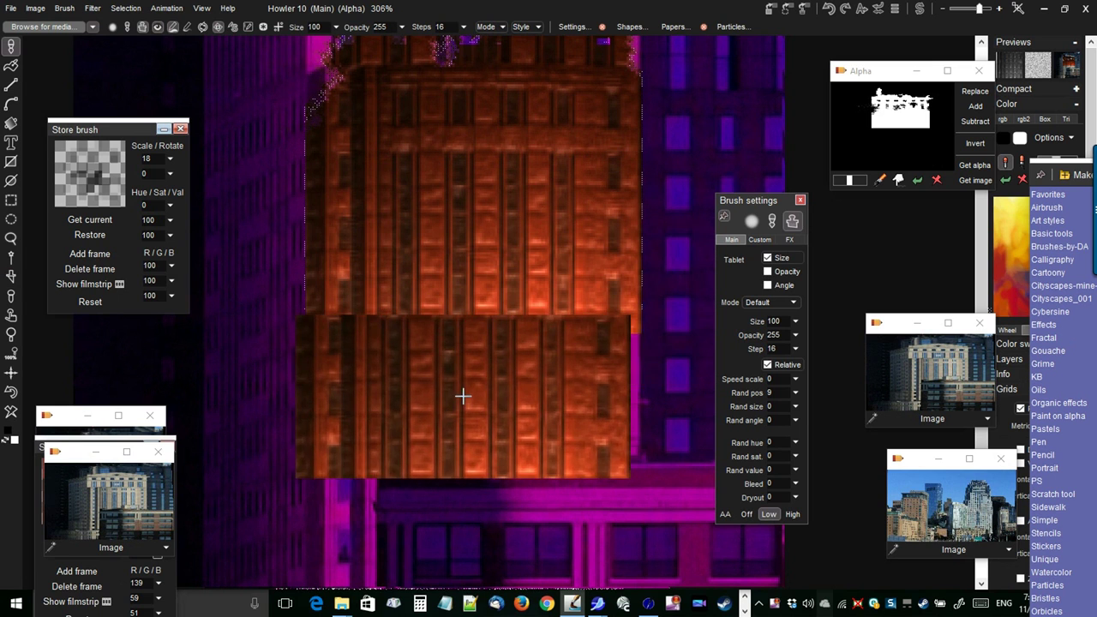
{"action": "mouse_move", "coordinate": [477, 417]}
{"action": "left_mouse_down"}
{"action": "mouse_move", "coordinate": [465, 500]}
{"action": "mouse_move", "coordinate": [505, 399]}
{"action": "mouse_move", "coordinate": [478, 466]}
{"action": "mouse_move", "coordinate": [471, 451]}
{"action": "mouse_move", "coordinate": [486, 458]}
{"action": "mouse_move", "coordinate": [477, 522]}
{"action": "mouse_move", "coordinate": [472, 353]}
{"action": "mouse_move", "coordinate": [471, 435]}
{"action": "mouse_move", "coordinate": [294, 386]}
{"action": "mouse_move", "coordinate": [129, 403]}
{"action": "mouse_move", "coordinate": [12, 396]}
{"action": "mouse_move", "coordinate": [473, 403]}
{"action": "mouse_move", "coordinate": [469, 421]}
{"action": "mouse_move", "coordinate": [435, 423]}
{"action": "mouse_move", "coordinate": [495, 421]}
{"action": "mouse_move", "coordinate": [485, 428]}
{"action": "mouse_move", "coordinate": [468, 411]}
{"action": "mouse_move", "coordinate": [468, 461]}
{"action": "left_mouse_up"}
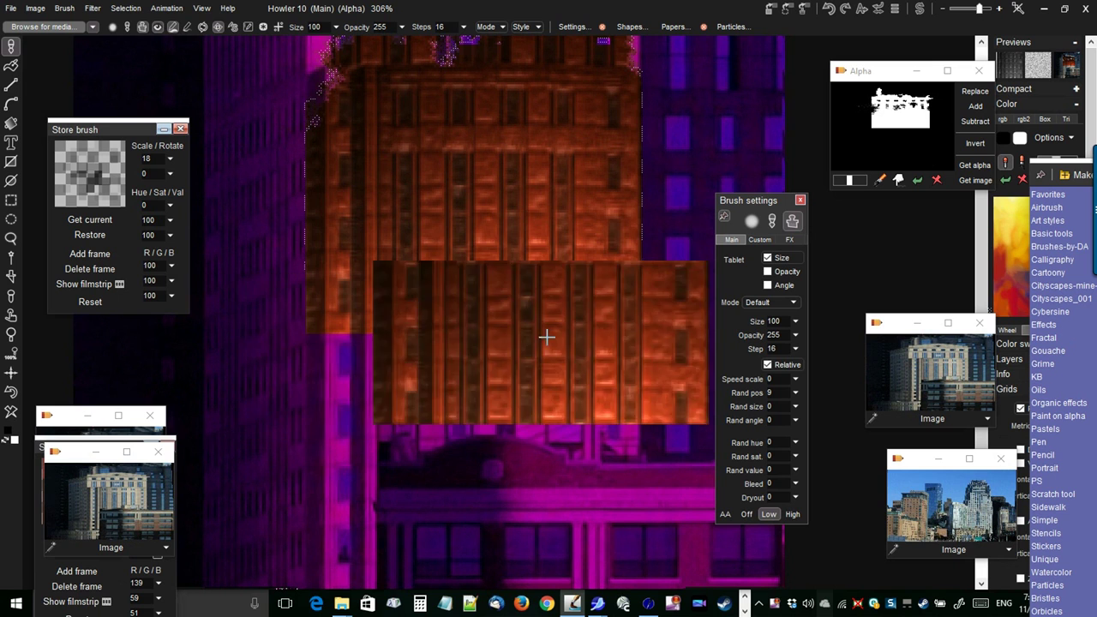
Store the facade selection in the Alpha window and clear it from the image.
{"action": "left_click", "coordinate": [979, 167]}
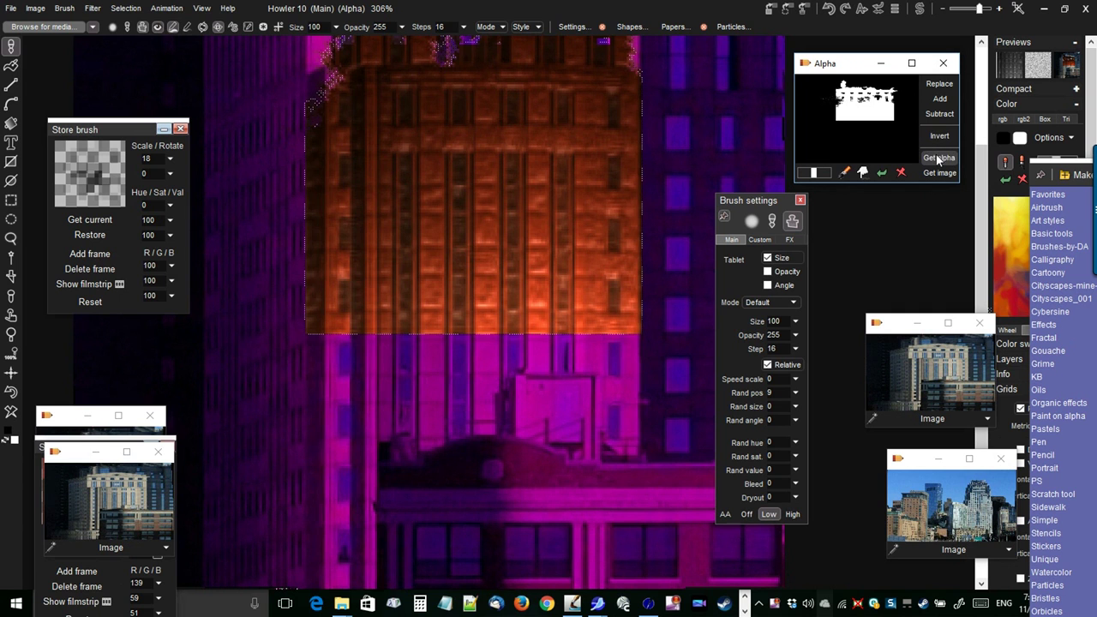
{"action": "left_click", "coordinate": [126, 7]}
{"action": "left_click", "coordinate": [162, 16]}
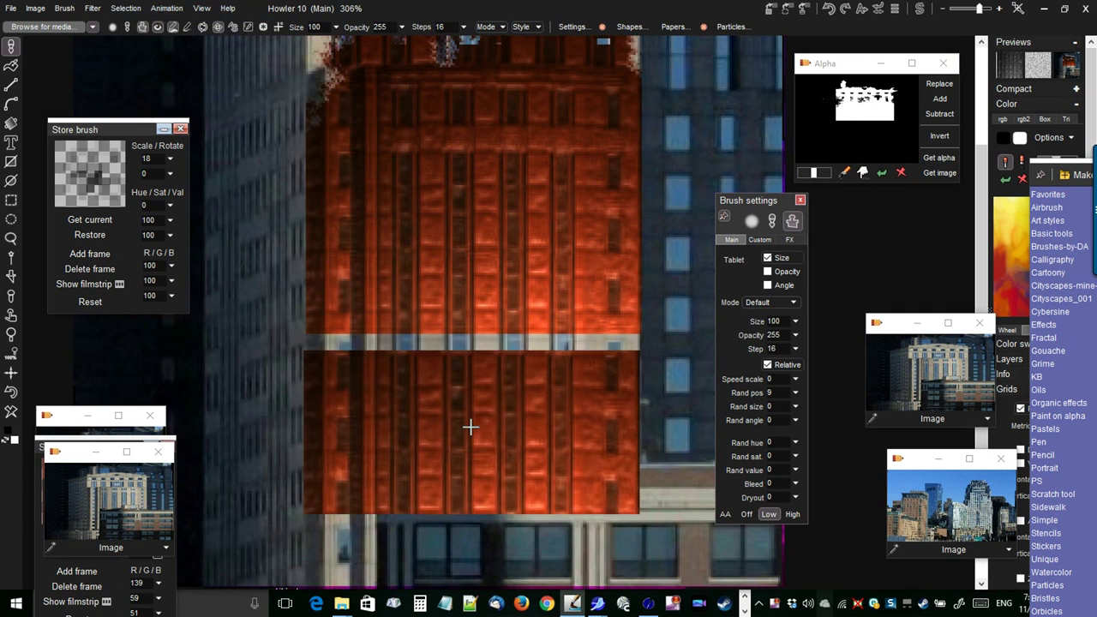
Try to stamp the picked-up facade section over the pale wall directly beneath the lit facade.
{"action": "mouse_move", "coordinate": [475, 414]}
{"action": "left_mouse_down"}
{"action": "mouse_move", "coordinate": [477, 267]}
{"action": "mouse_move", "coordinate": [478, 414]}
{"action": "mouse_move", "coordinate": [457, 428]}
{"action": "mouse_move", "coordinate": [425, 427]}
{"action": "mouse_move", "coordinate": [500, 413]}
{"action": "mouse_move", "coordinate": [487, 470]}
{"action": "mouse_move", "coordinate": [429, 506]}
{"action": "mouse_move", "coordinate": [331, 388]}
{"action": "mouse_move", "coordinate": [226, 400]}
{"action": "mouse_move", "coordinate": [86, 368]}
{"action": "mouse_move", "coordinate": [465, 517]}
{"action": "mouse_move", "coordinate": [480, 443]}
{"action": "mouse_move", "coordinate": [468, 431]}
{"action": "mouse_move", "coordinate": [473, 414]}
{"action": "left_mouse_up"}
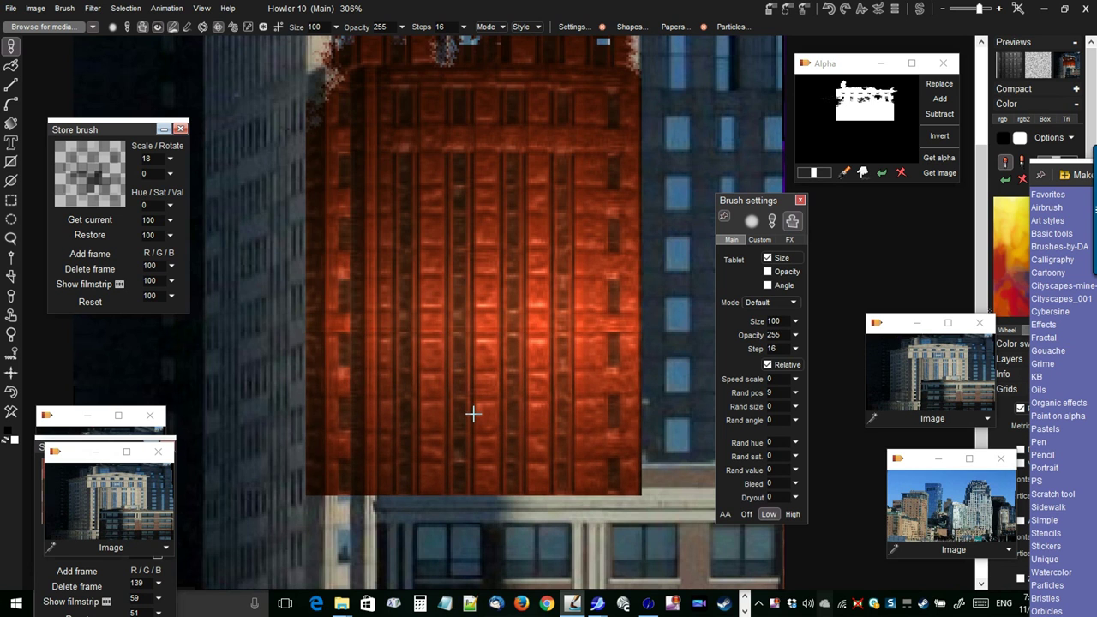
{"action": "left_click", "coordinate": [474, 411]}
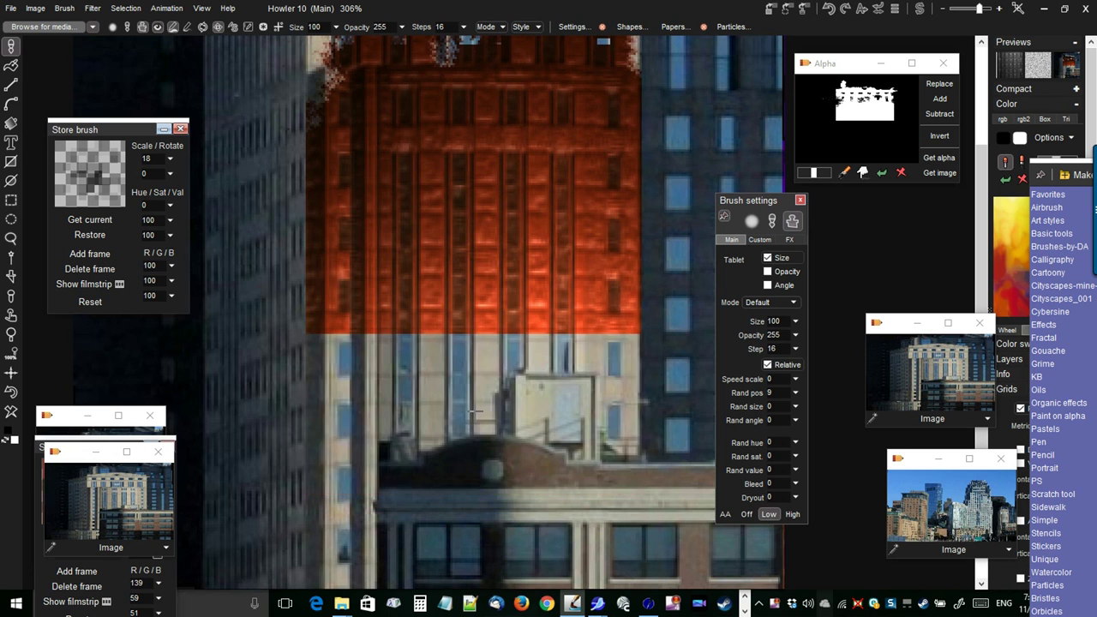
{"action": "mouse_move", "coordinate": [474, 417]}
{"action": "left_mouse_down"}
{"action": "mouse_move", "coordinate": [478, 405]}
{"action": "mouse_move", "coordinate": [472, 417]}
{"action": "left_mouse_up"}
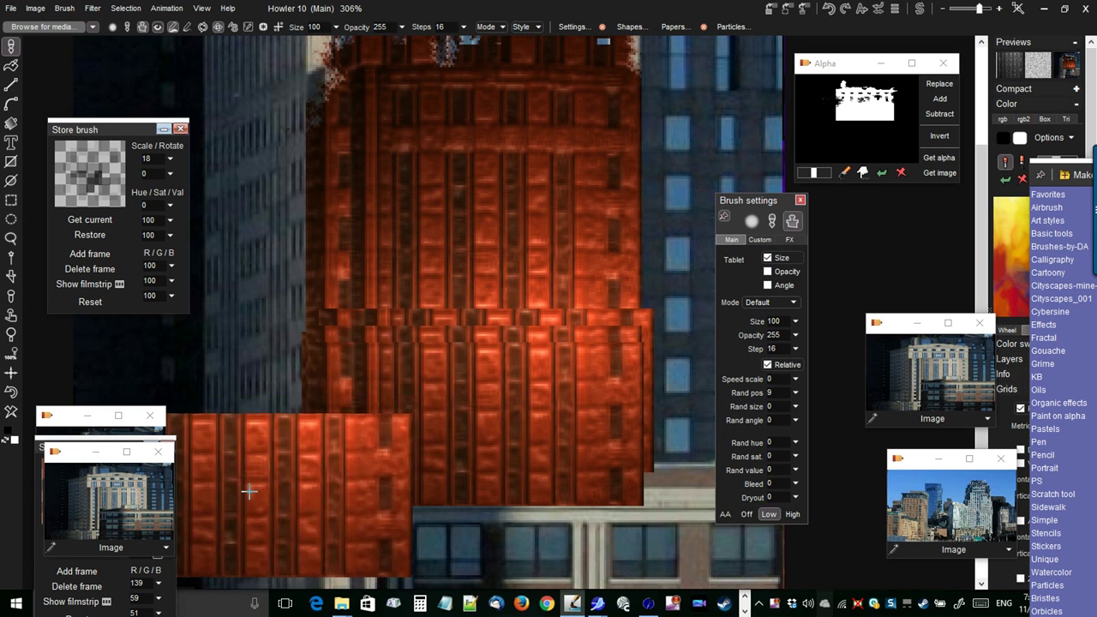
{"action": "key", "text": "ctrl+z"}
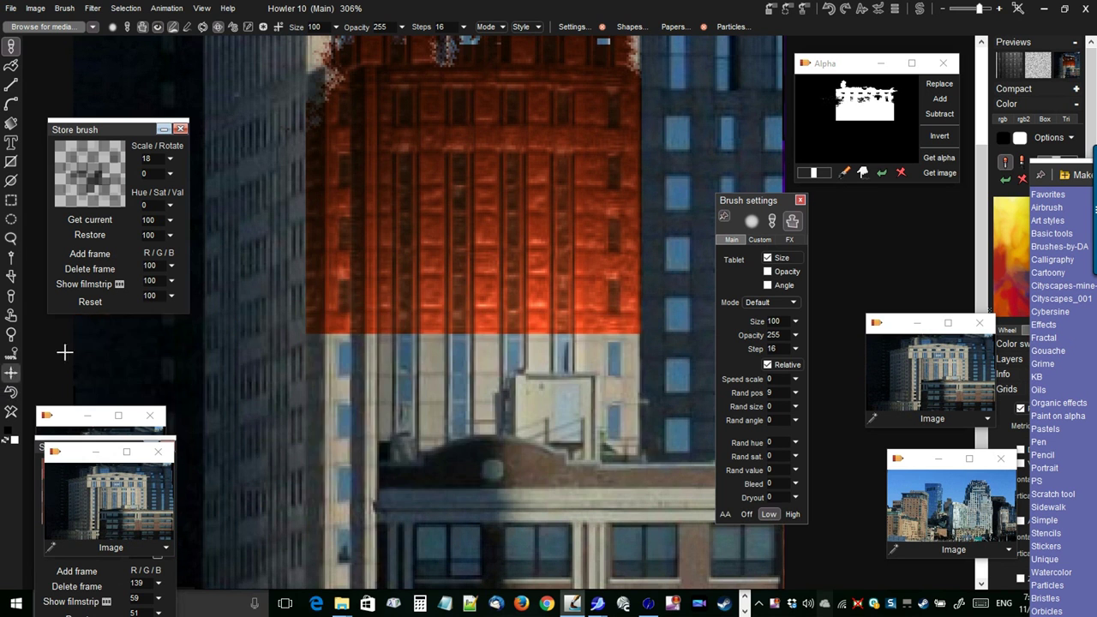
Set the brush's Step to 0 and its Rand pos to 0.
{"action": "left_click", "coordinate": [463, 26]}
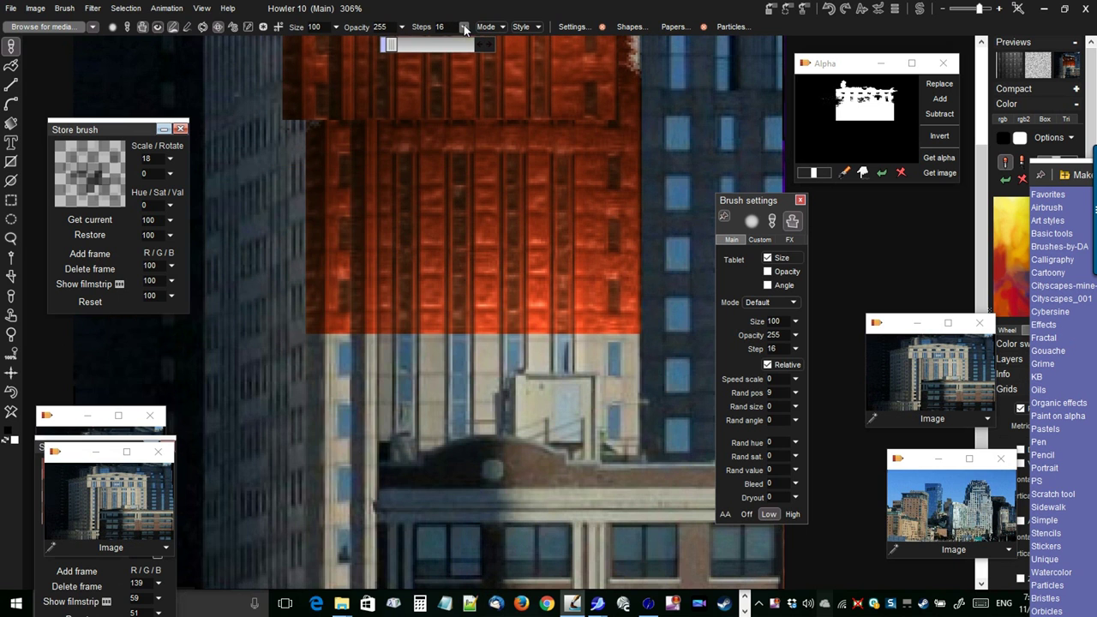
{"action": "left_click_drag", "start_coordinate": [412, 45], "coordinate": [360, 52]}
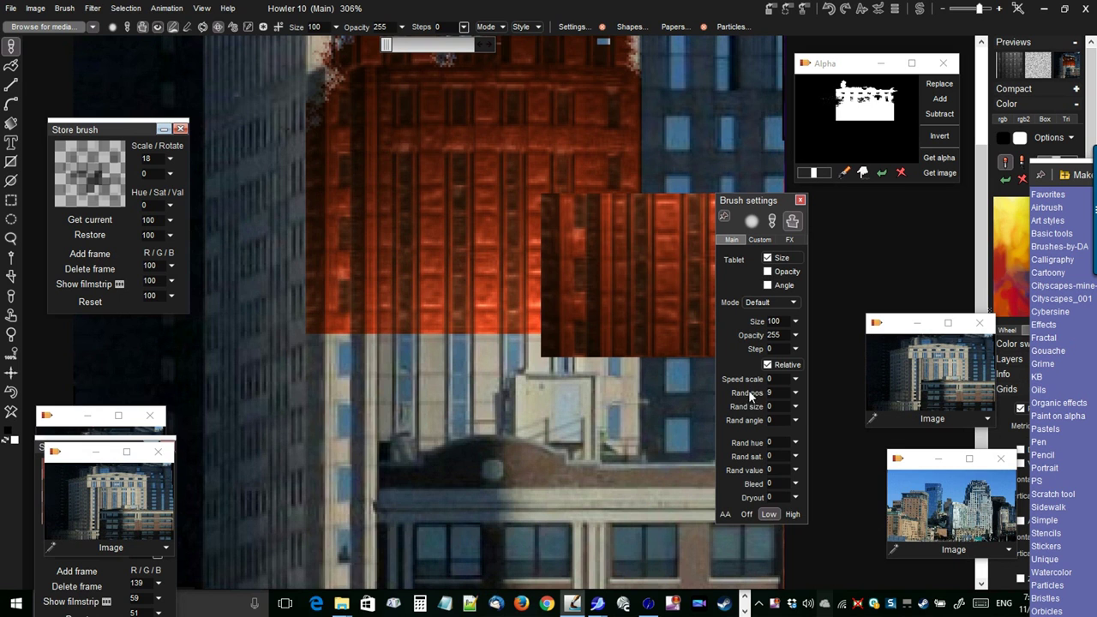
{"action": "left_click", "coordinate": [796, 393]}
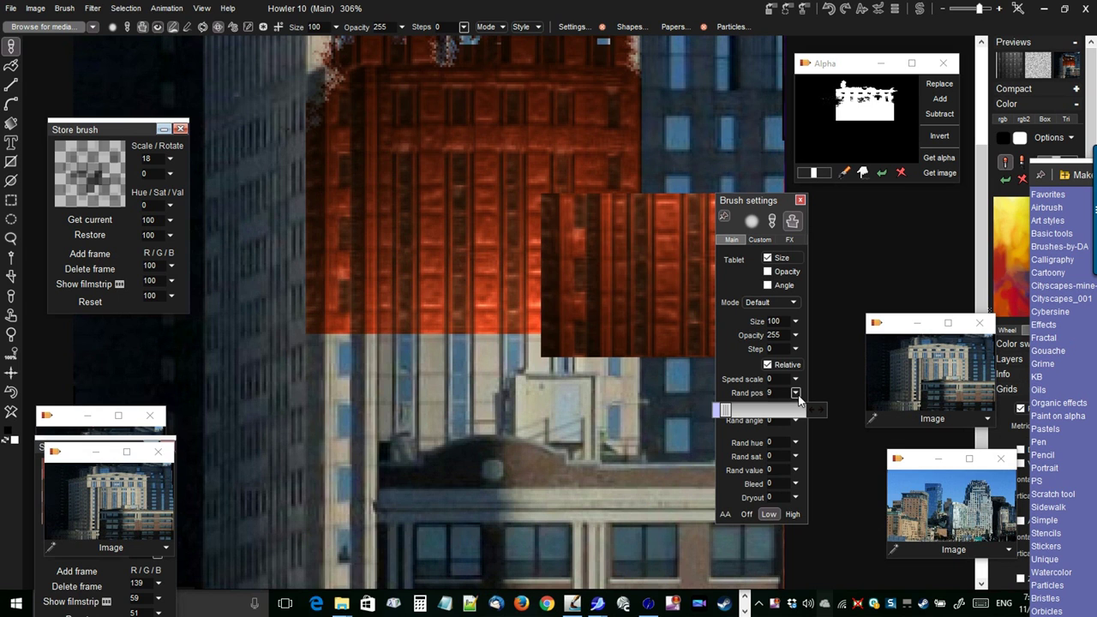
{"action": "left_click", "coordinate": [720, 410]}
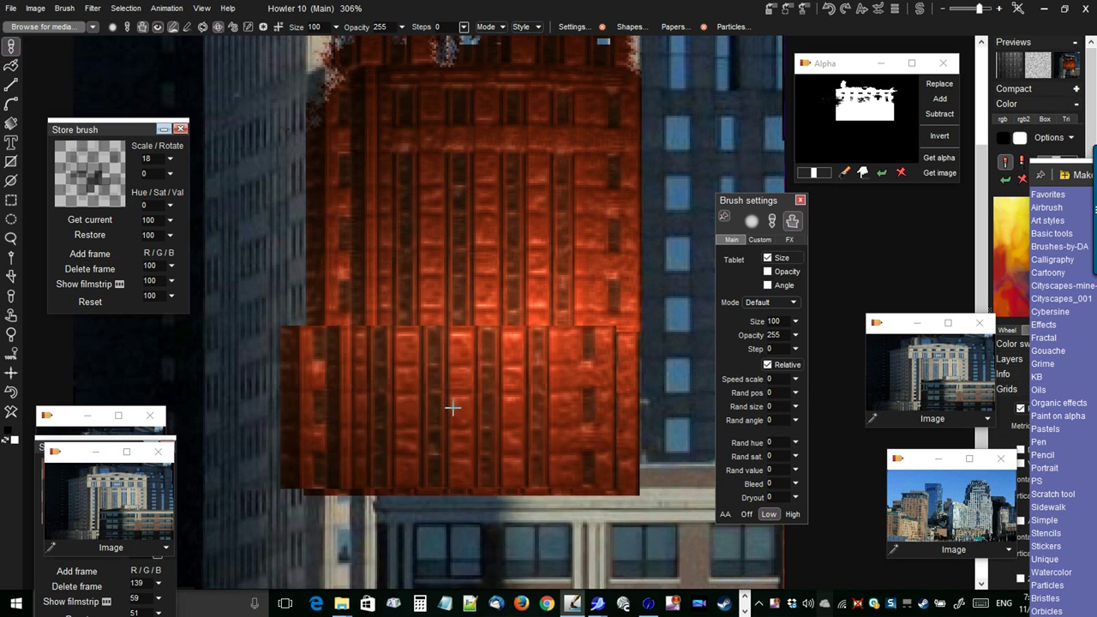
Stamp the facade brush in overlapping copies beneath the lit facade to extend it down over the lower building.
{"action": "scroll", "coordinate": [448, 399], "scroll_direction": "up", "scroll_amount": 2}
{"action": "scroll", "coordinate": [506, 425], "scroll_direction": "up", "scroll_amount": 1}
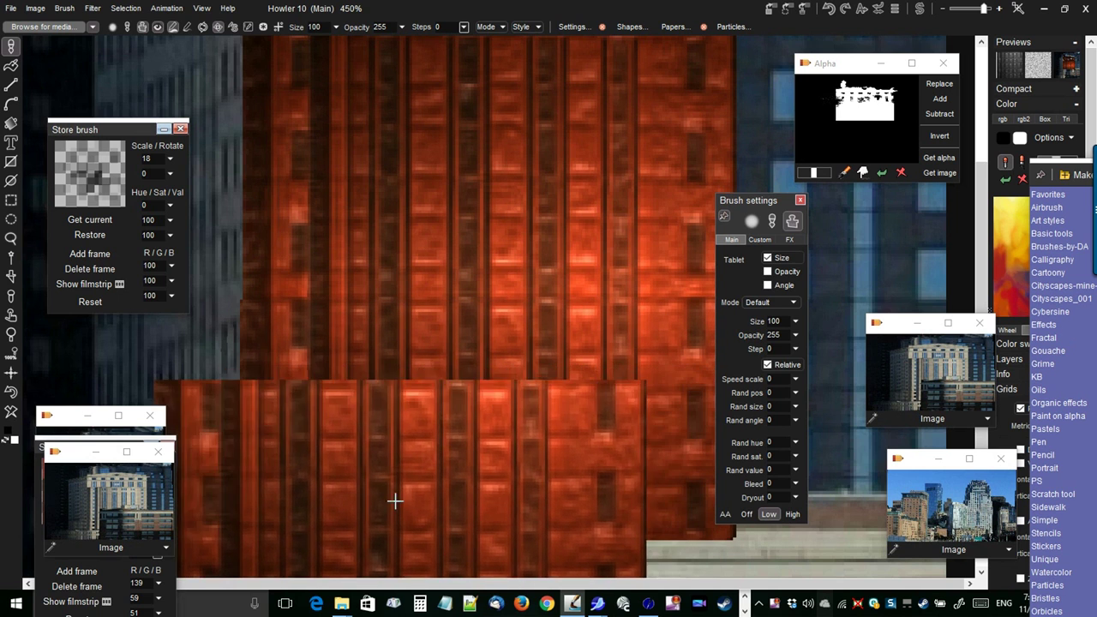
{"action": "scroll", "coordinate": [392, 467], "scroll_direction": "up", "scroll_amount": 2}
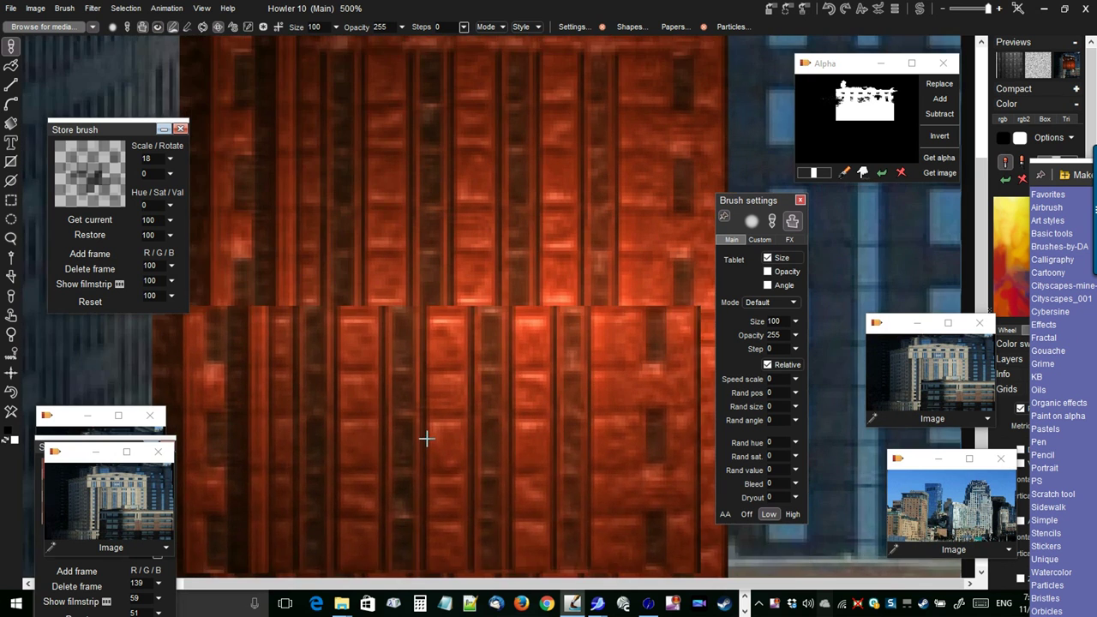
{"action": "scroll", "coordinate": [377, 536], "scroll_direction": "down", "scroll_amount": 3}
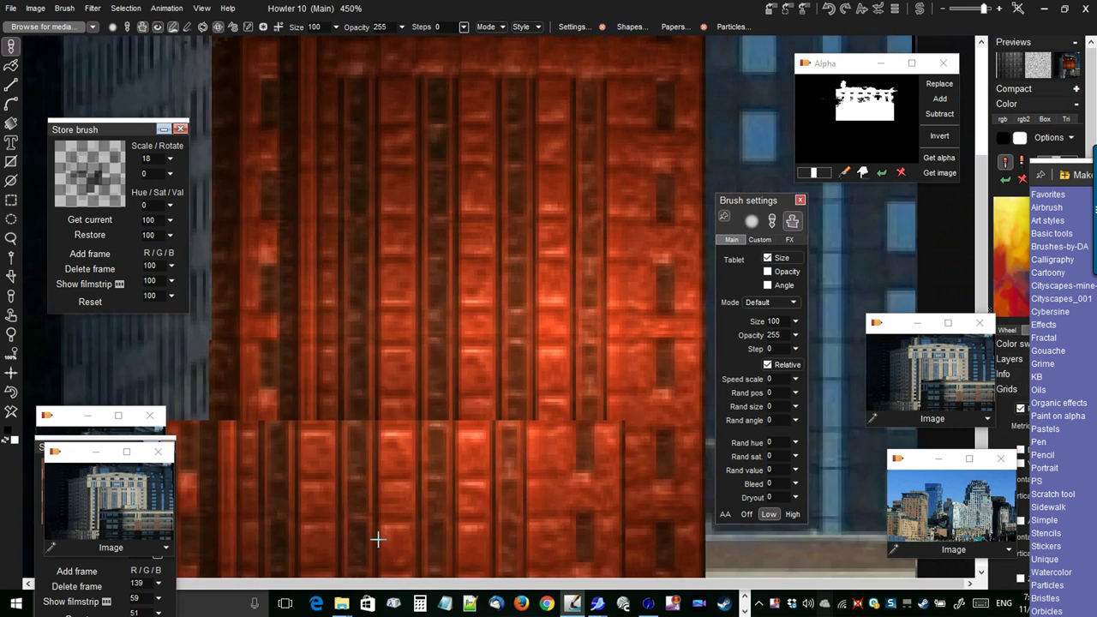
{"action": "scroll", "coordinate": [446, 451], "scroll_direction": "down", "scroll_amount": 5}
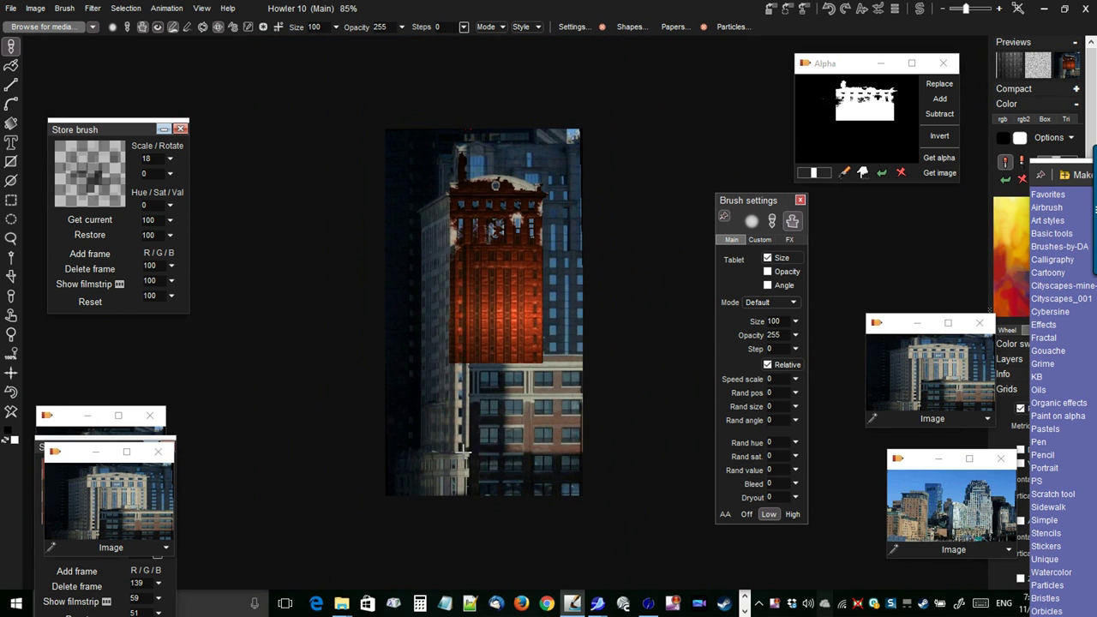
{"action": "scroll", "coordinate": [464, 451], "scroll_direction": "up", "scroll_amount": 4}
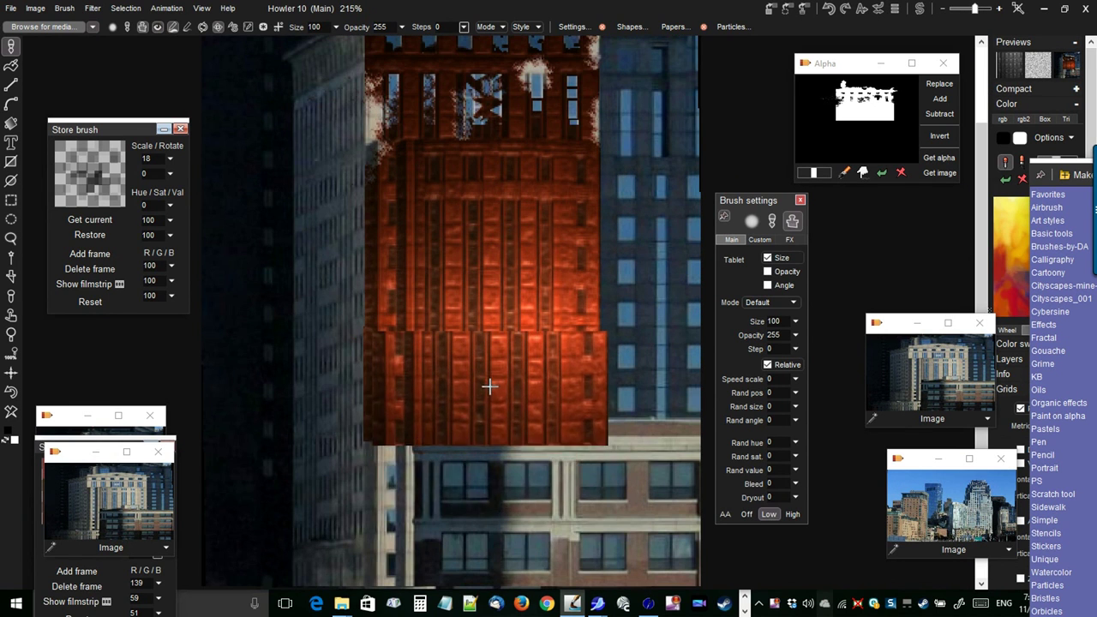
{"action": "left_click_drag", "start_coordinate": [490, 386], "coordinate": [481, 499]}
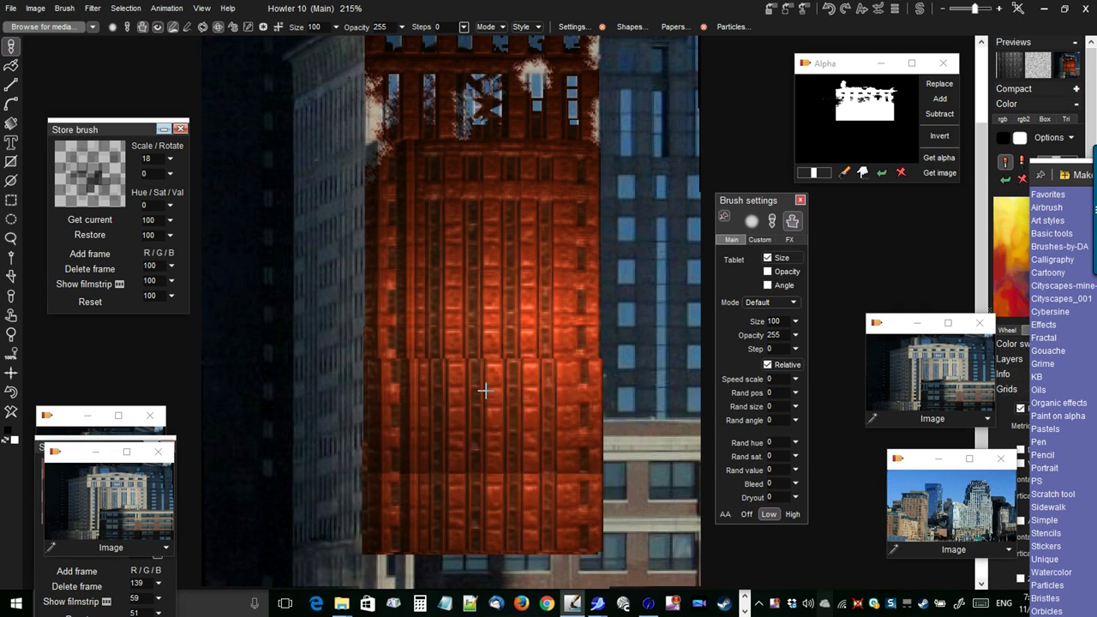
{"action": "mouse_move", "coordinate": [475, 494]}
{"action": "left_mouse_down"}
{"action": "mouse_move", "coordinate": [470, 464]}
{"action": "mouse_move", "coordinate": [455, 457]}
{"action": "mouse_move", "coordinate": [493, 473]}
{"action": "mouse_move", "coordinate": [487, 522]}
{"action": "mouse_move", "coordinate": [475, 501]}
{"action": "mouse_move", "coordinate": [480, 490]}
{"action": "mouse_move", "coordinate": [482, 518]}
{"action": "mouse_move", "coordinate": [482, 488]}
{"action": "mouse_move", "coordinate": [476, 546]}
{"action": "mouse_move", "coordinate": [449, 567]}
{"action": "mouse_move", "coordinate": [410, 570]}
{"action": "mouse_move", "coordinate": [310, 531]}
{"action": "mouse_move", "coordinate": [375, 499]}
{"action": "mouse_move", "coordinate": [343, 419]}
{"action": "mouse_move", "coordinate": [253, 305]}
{"action": "mouse_move", "coordinate": [263, 386]}
{"action": "mouse_move", "coordinate": [278, 366]}
{"action": "mouse_move", "coordinate": [260, 319]}
{"action": "mouse_move", "coordinate": [427, 264]}
{"action": "mouse_move", "coordinate": [831, 192]}
{"action": "left_mouse_up"}
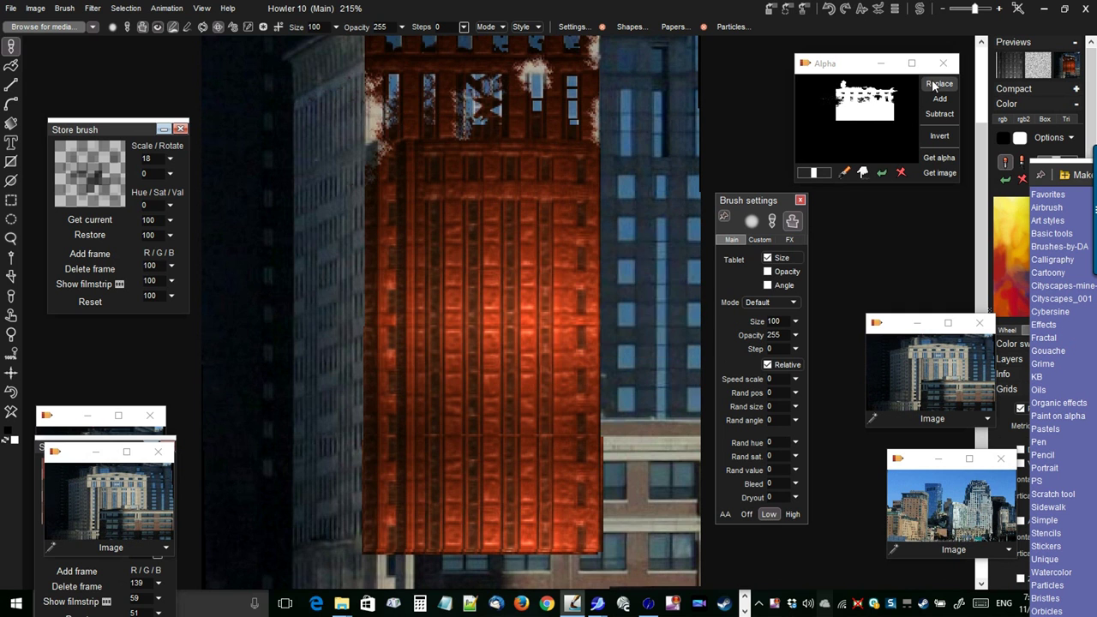
Replace the current alpha with the stored facade selection and add a rectangle covering the newly stamped lower facade.
{"action": "left_click", "coordinate": [938, 82]}
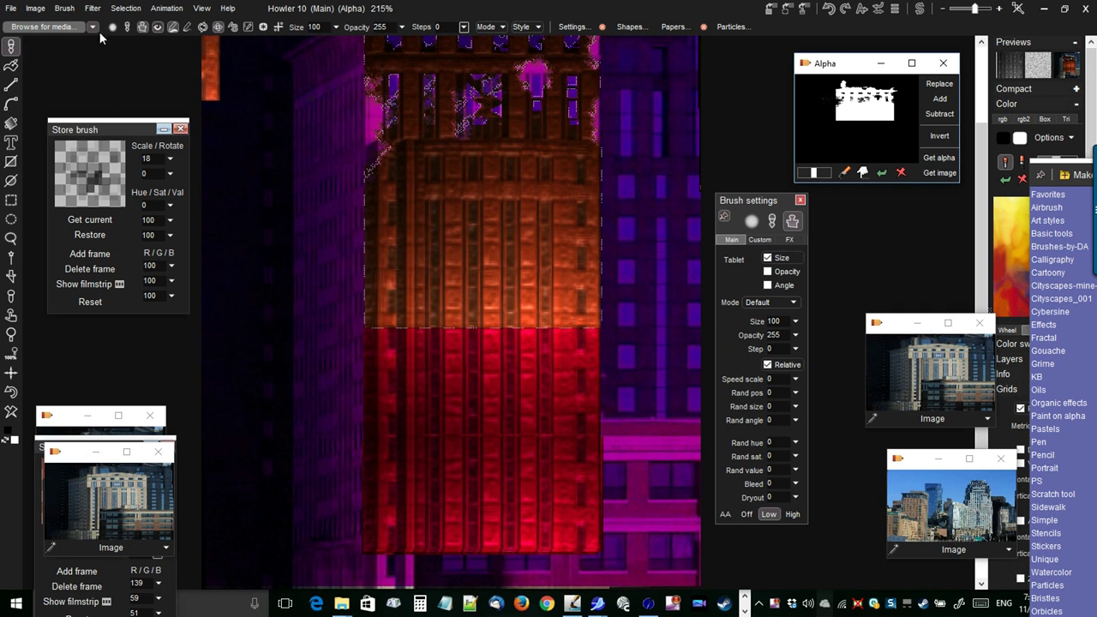
{"action": "left_click", "coordinate": [157, 26]}
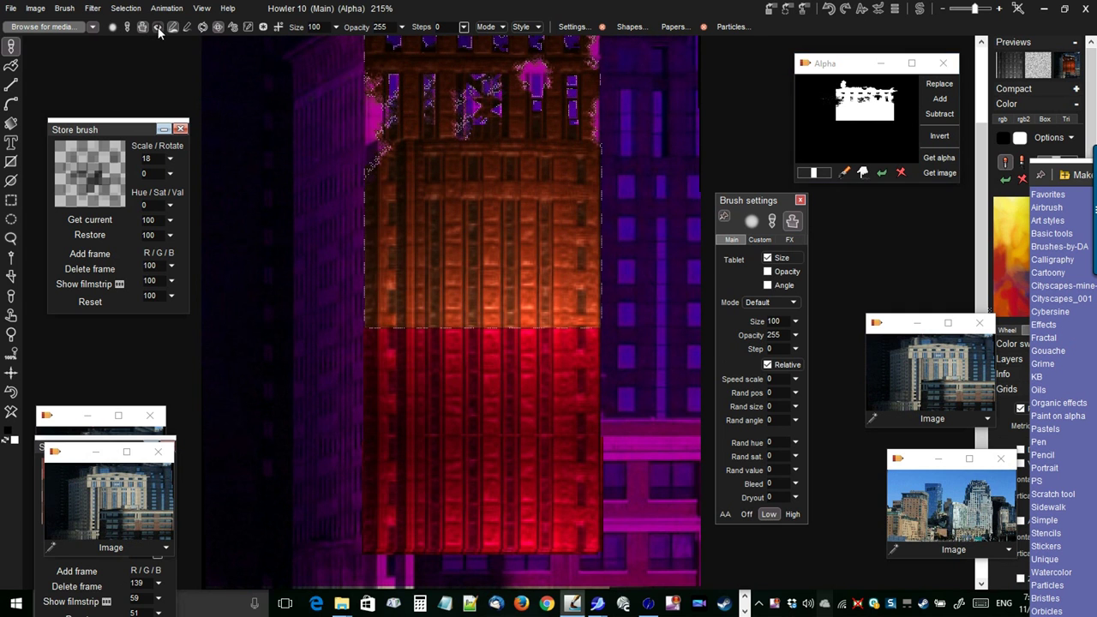
{"action": "left_click", "coordinate": [11, 201]}
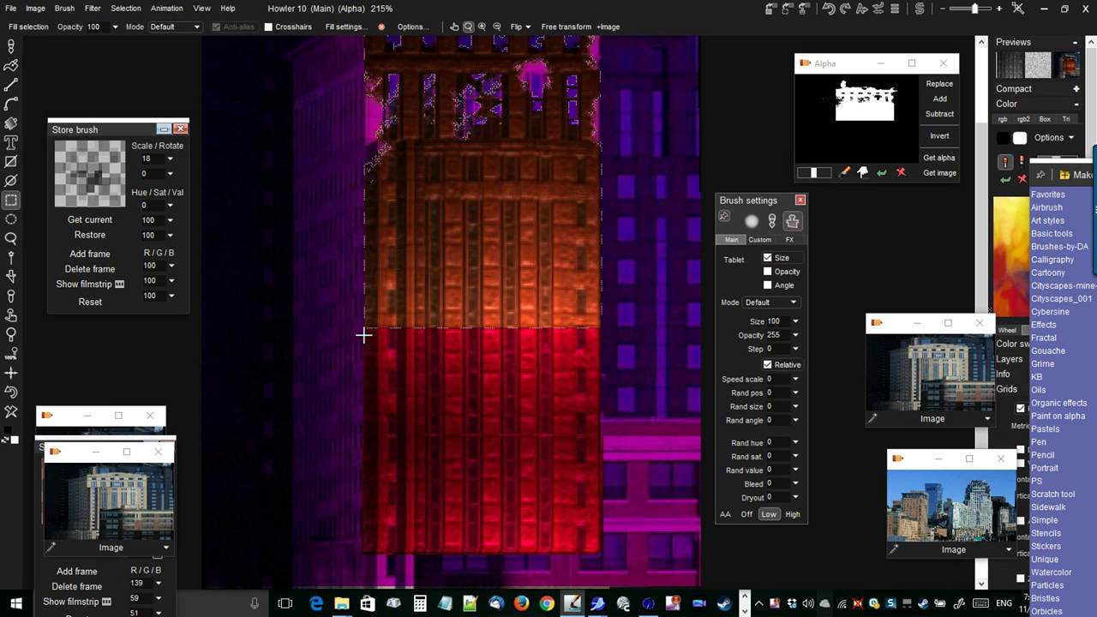
{"action": "scroll", "coordinate": [364, 332], "scroll_direction": "up", "scroll_amount": 1}
{"action": "scroll", "coordinate": [394, 348], "scroll_direction": "up", "scroll_amount": 2}
{"action": "left_click_drag", "start_coordinate": [568, 397], "coordinate": [497, 290]}
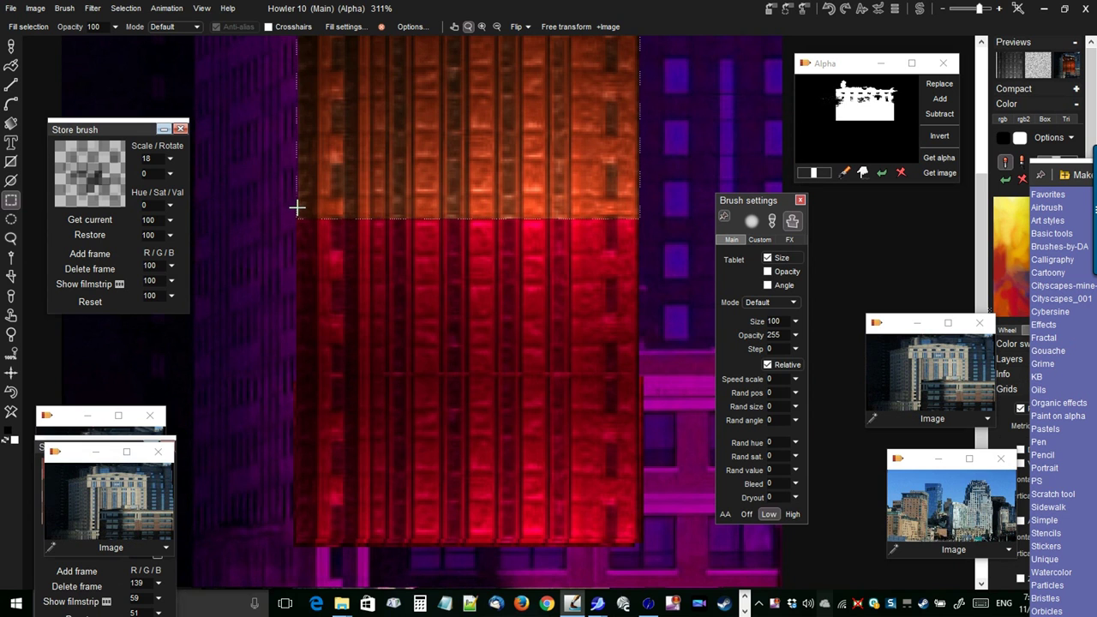
{"action": "left_click_drag", "start_coordinate": [603, 547], "coordinate": [642, 544]}
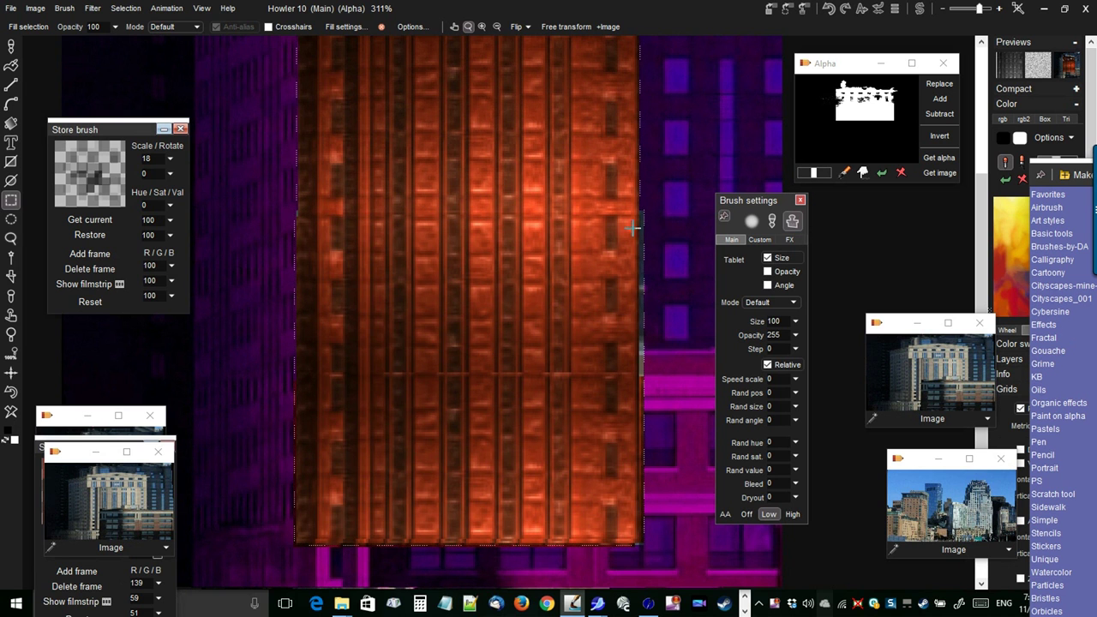
Subtract the excess strip along the extended facade's lower right edge from the selection.
{"action": "scroll", "coordinate": [638, 231], "scroll_direction": "up", "scroll_amount": 2}
{"action": "left_click_drag", "start_coordinate": [595, 264], "coordinate": [448, 214]}
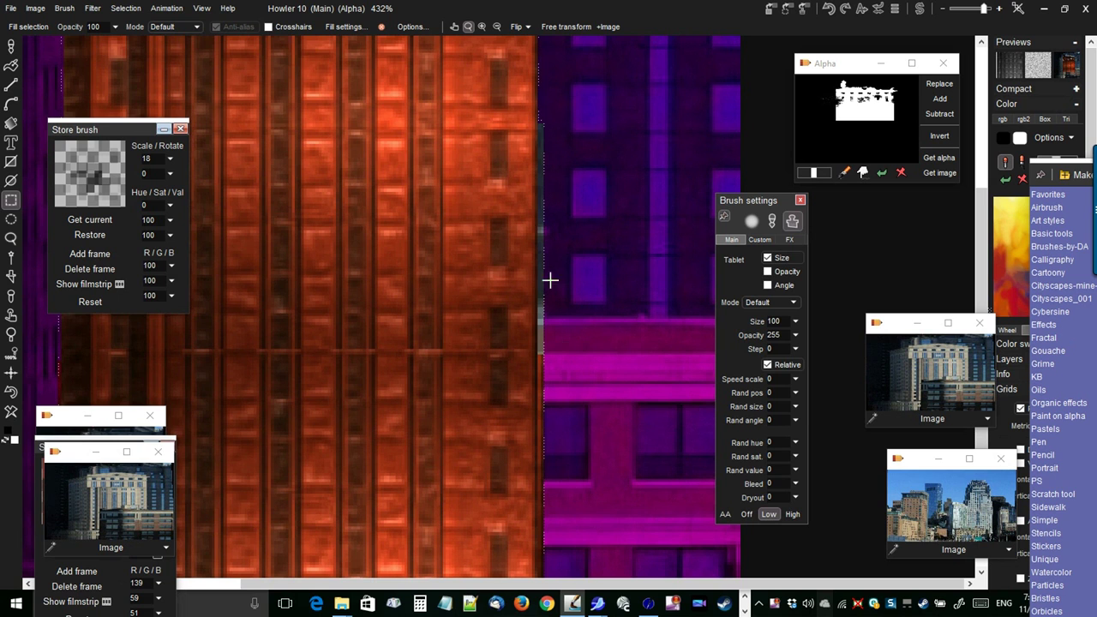
{"action": "left_click_drag", "start_coordinate": [580, 476], "coordinate": [589, 487]}
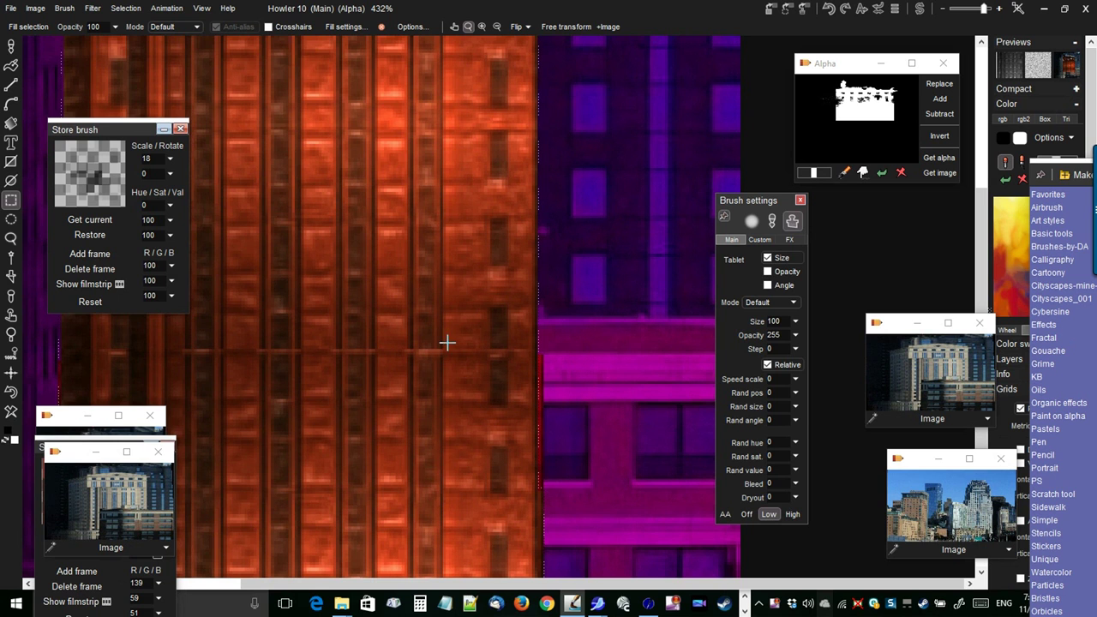
{"action": "left_click_drag", "start_coordinate": [450, 477], "coordinate": [441, 219]}
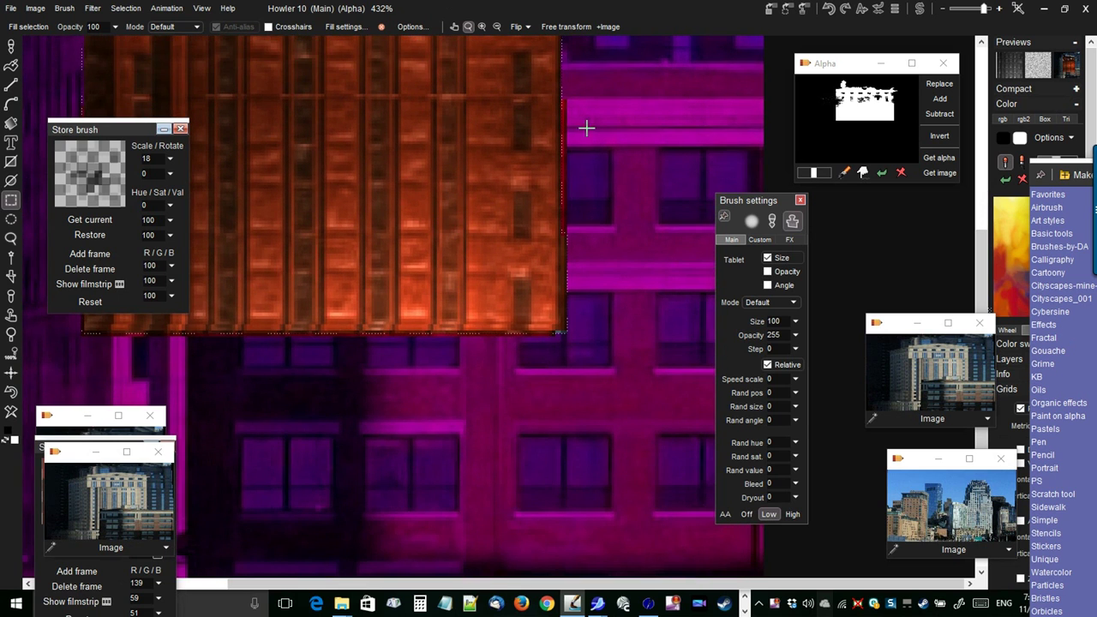
{"action": "left_click_drag", "start_coordinate": [570, 146], "coordinate": [563, 368]}
Subtract a small block and a narrow strip from the selection at the facade's right edge farther up.
{"action": "left_click_drag", "start_coordinate": [516, 216], "coordinate": [516, 515]}
{"action": "left_click_drag", "start_coordinate": [488, 257], "coordinate": [429, 367]}
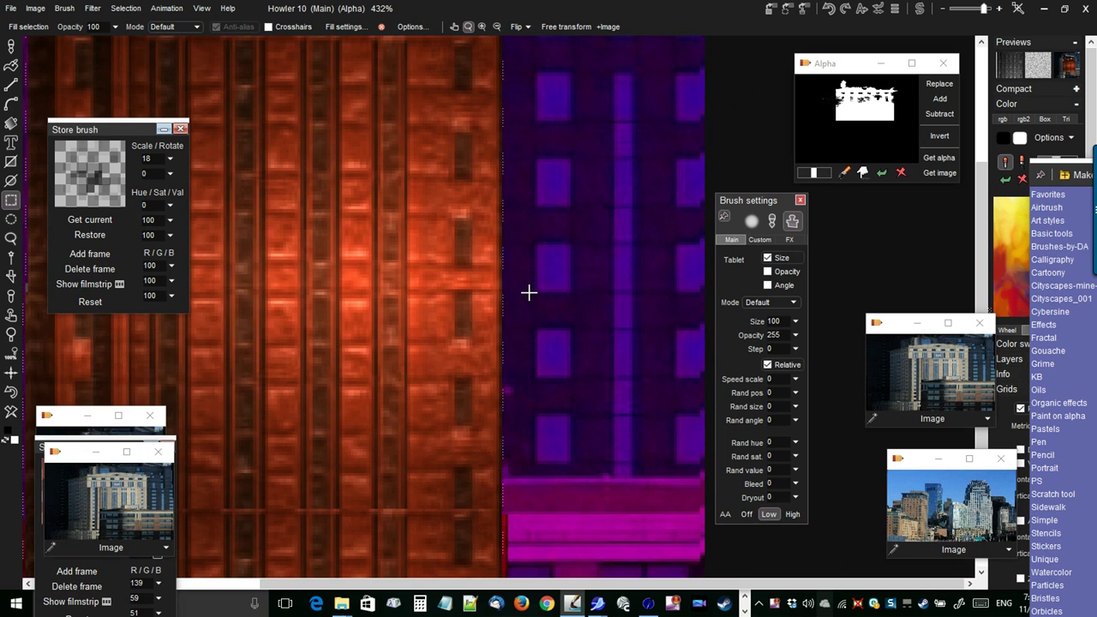
{"action": "left_click_drag", "start_coordinate": [479, 347], "coordinate": [473, 350]}
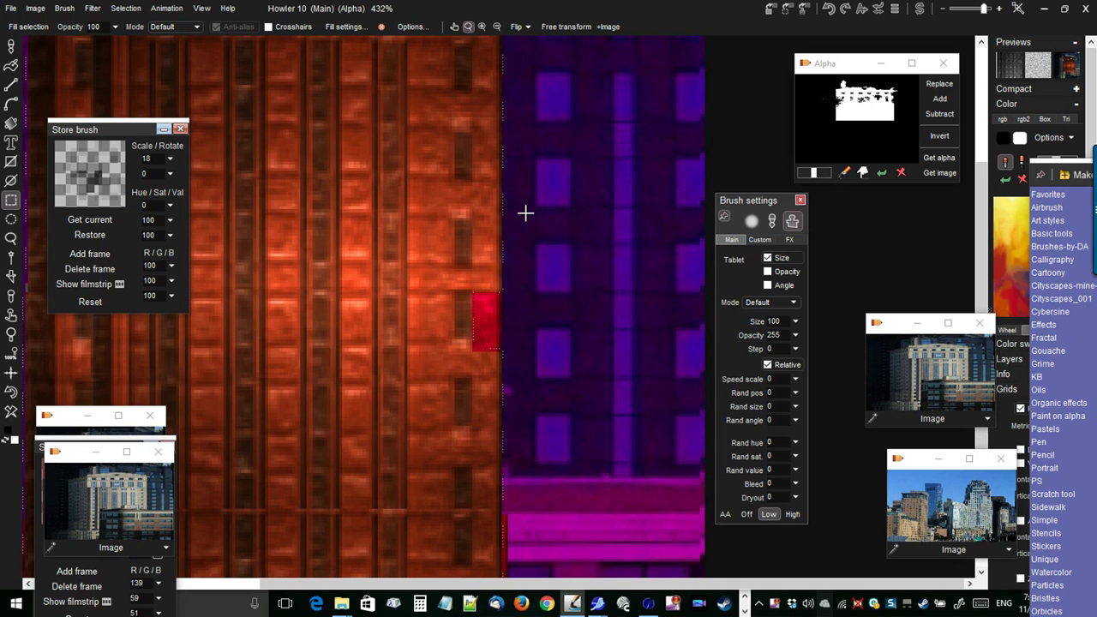
{"action": "scroll", "coordinate": [525, 213], "scroll_direction": "up", "scroll_amount": 2}
{"action": "left_click_drag", "start_coordinate": [503, 324], "coordinate": [501, 367]}
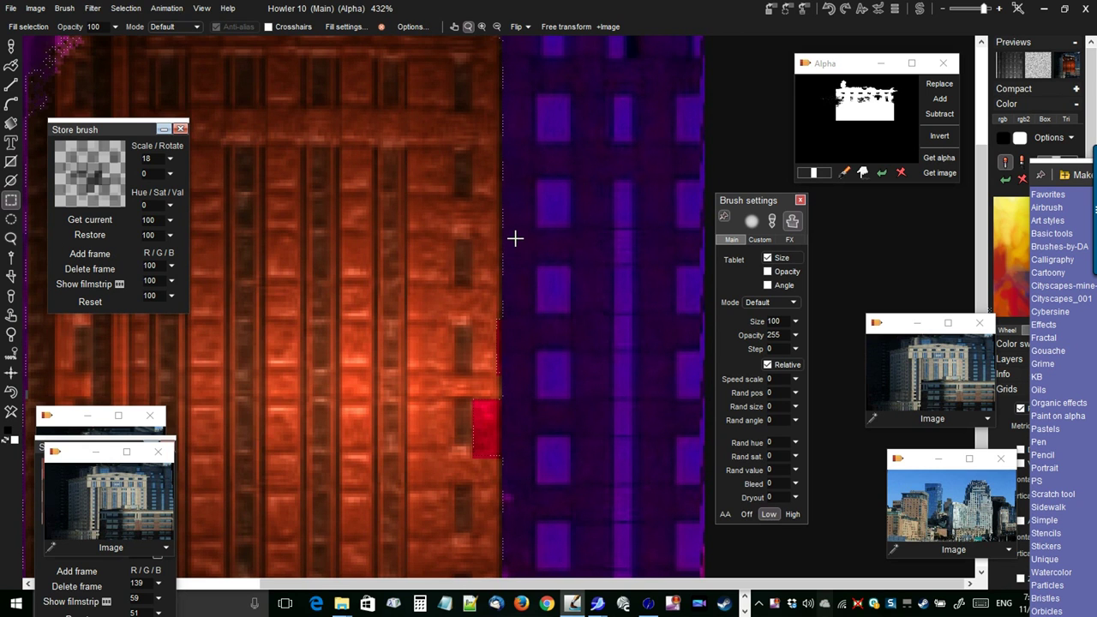
Examine the edges of the reddish tower's selection up close and across its full height.
{"action": "left_click_drag", "start_coordinate": [499, 279], "coordinate": [498, 280]}
{"action": "left_click_drag", "start_coordinate": [498, 190], "coordinate": [498, 197]}
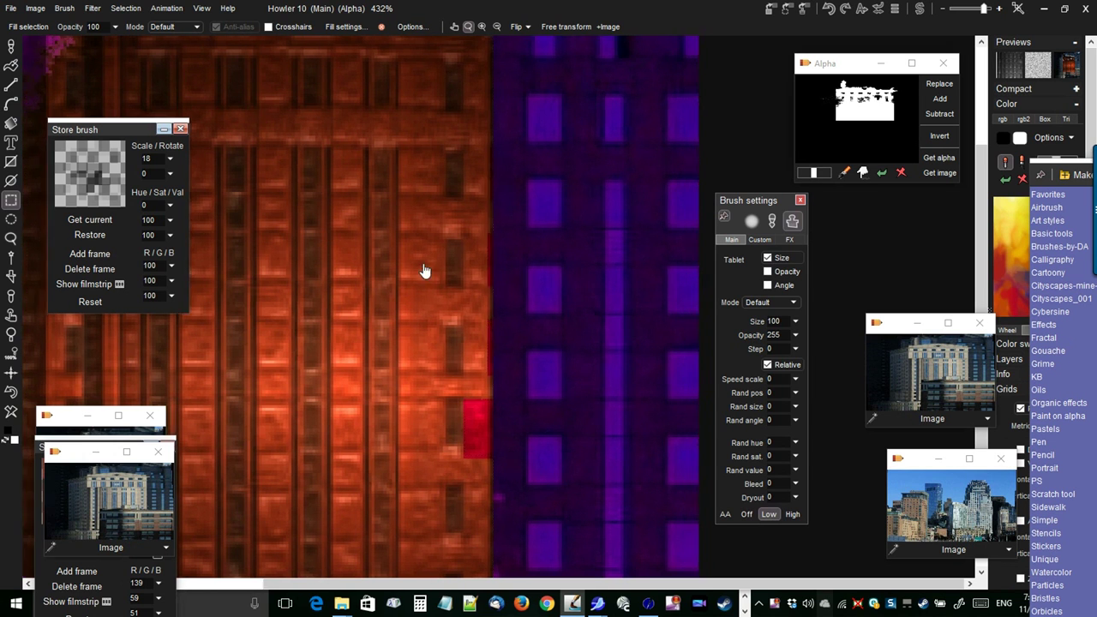
{"action": "left_click_drag", "start_coordinate": [429, 269], "coordinate": [588, 239]}
{"action": "left_click_drag", "start_coordinate": [368, 257], "coordinate": [477, 437]}
{"action": "left_click_drag", "start_coordinate": [384, 344], "coordinate": [386, 186]}
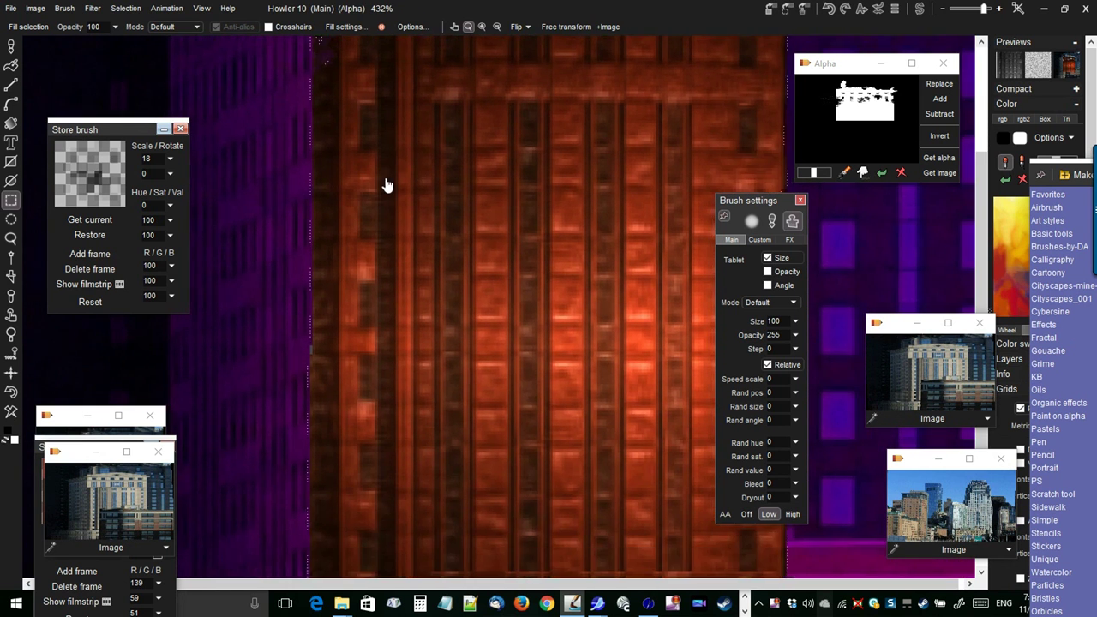
{"action": "scroll", "coordinate": [369, 262], "scroll_direction": "down", "scroll_amount": 4}
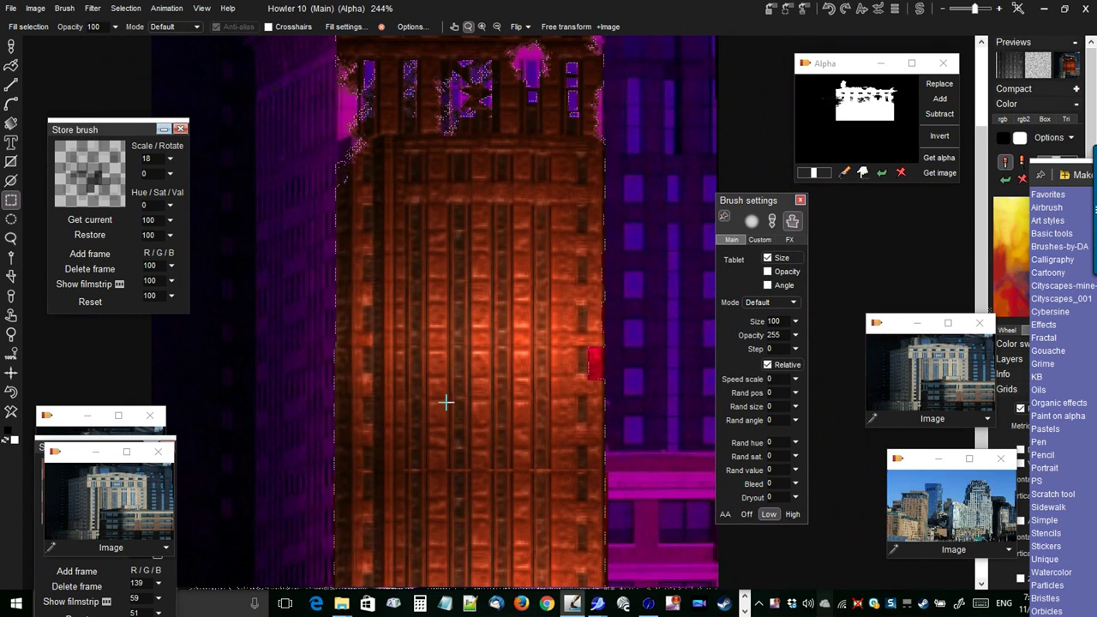
{"action": "scroll", "coordinate": [445, 402], "scroll_direction": "down", "scroll_amount": 2}
{"action": "left_click_drag", "start_coordinate": [470, 319], "coordinate": [445, 427]}
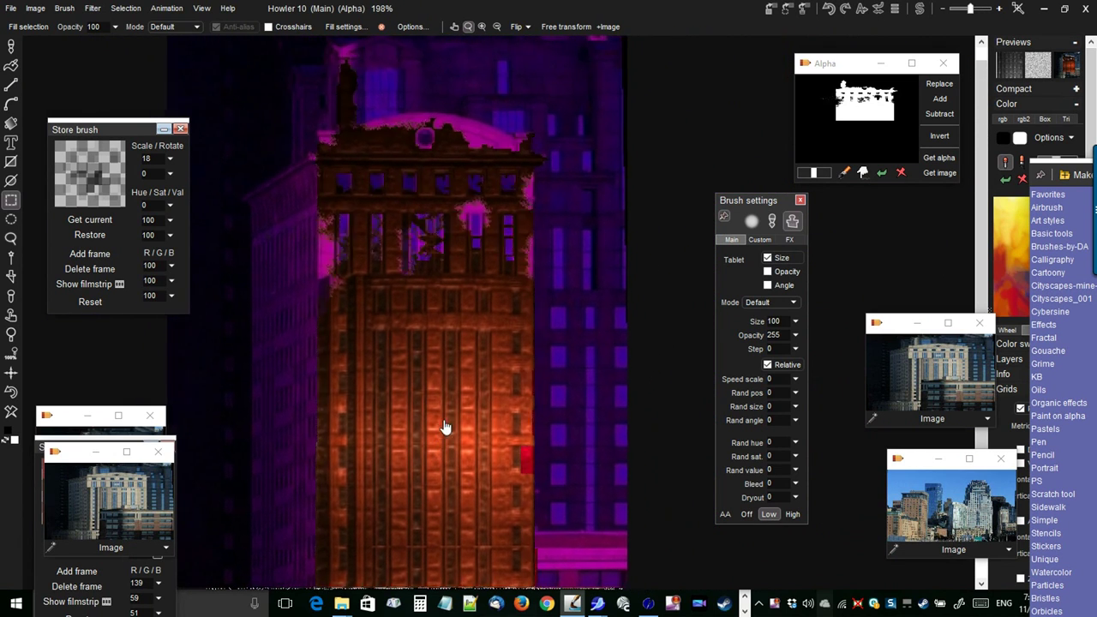
{"action": "scroll", "coordinate": [463, 394], "scroll_direction": "down", "scroll_amount": 3}
{"action": "left_click_drag", "start_coordinate": [480, 418], "coordinate": [457, 422]}
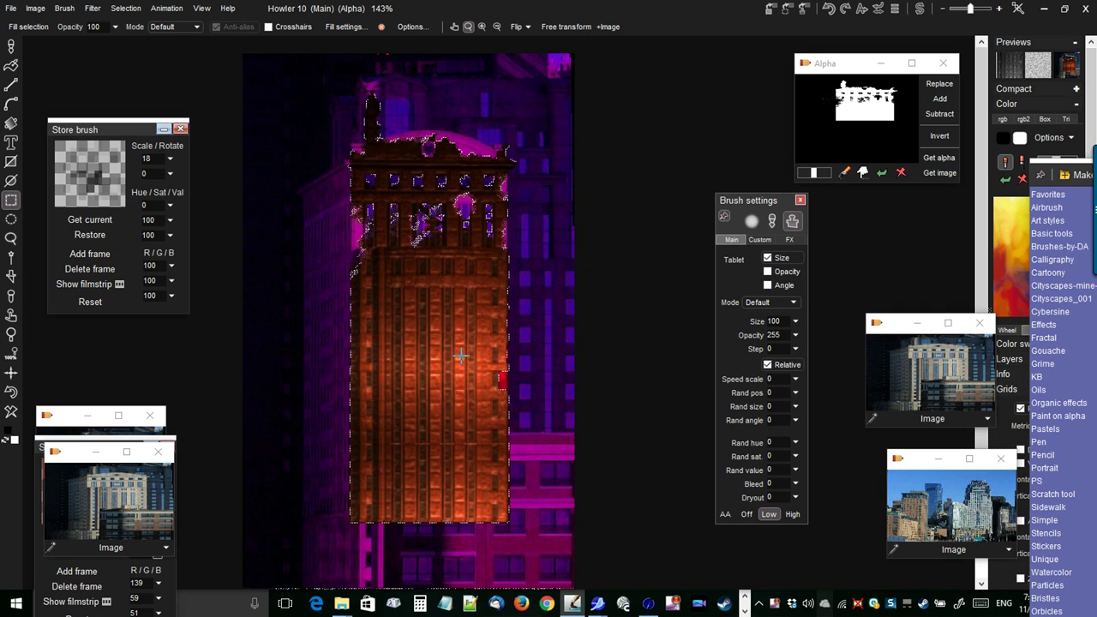
{"action": "scroll", "coordinate": [484, 359], "scroll_direction": "down", "scroll_amount": 2}
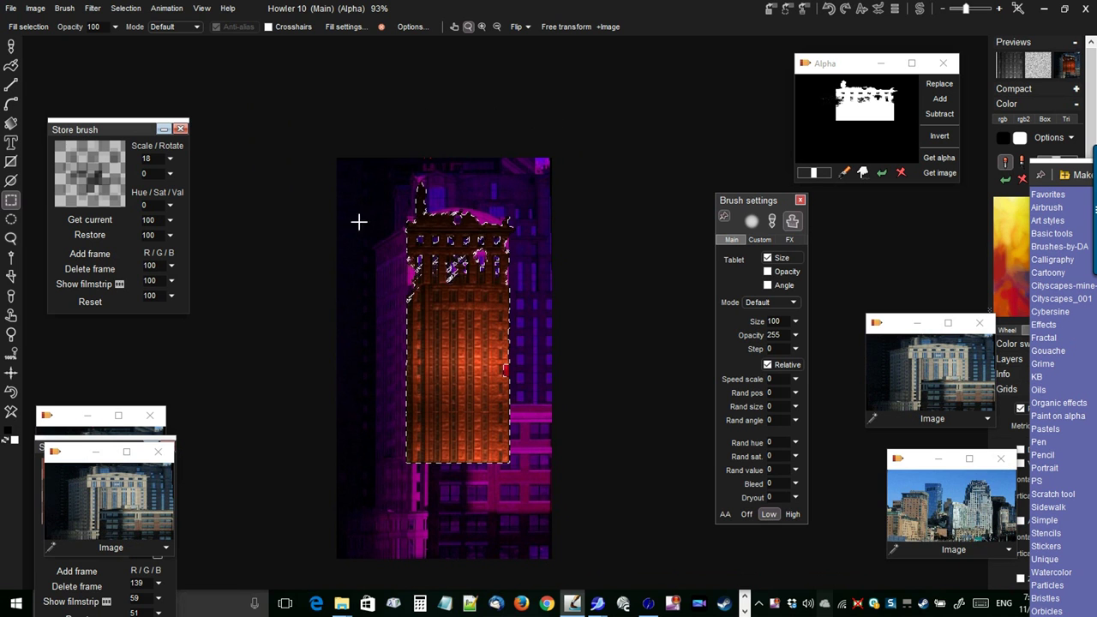
{"action": "scroll", "coordinate": [386, 368], "scroll_direction": "up", "scroll_amount": 1}
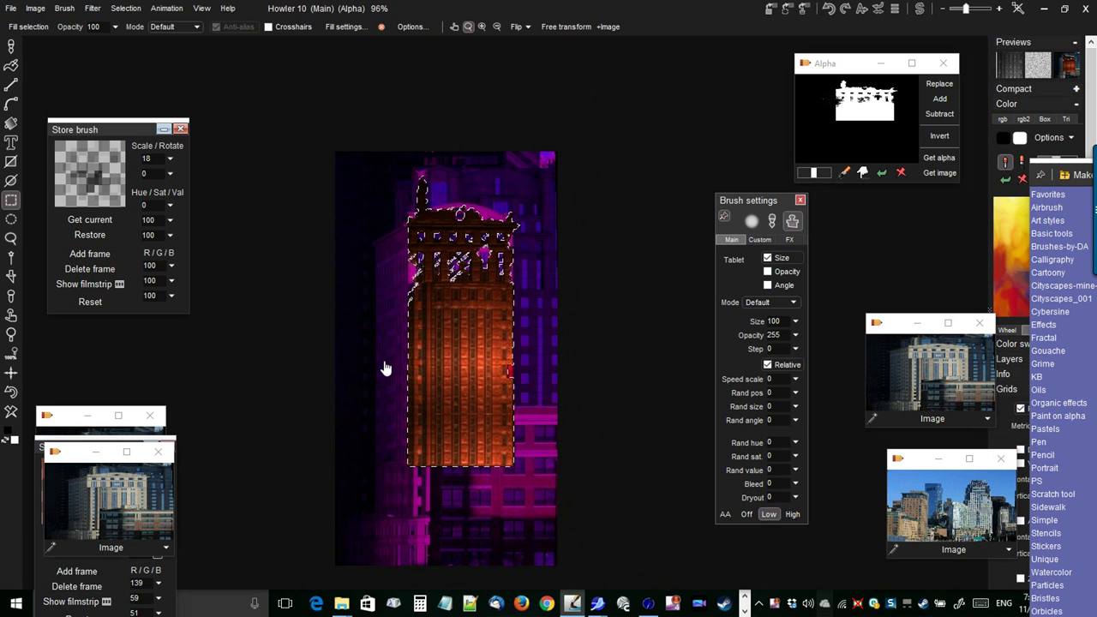
{"action": "left_click_drag", "start_coordinate": [291, 409], "coordinate": [282, 367]}
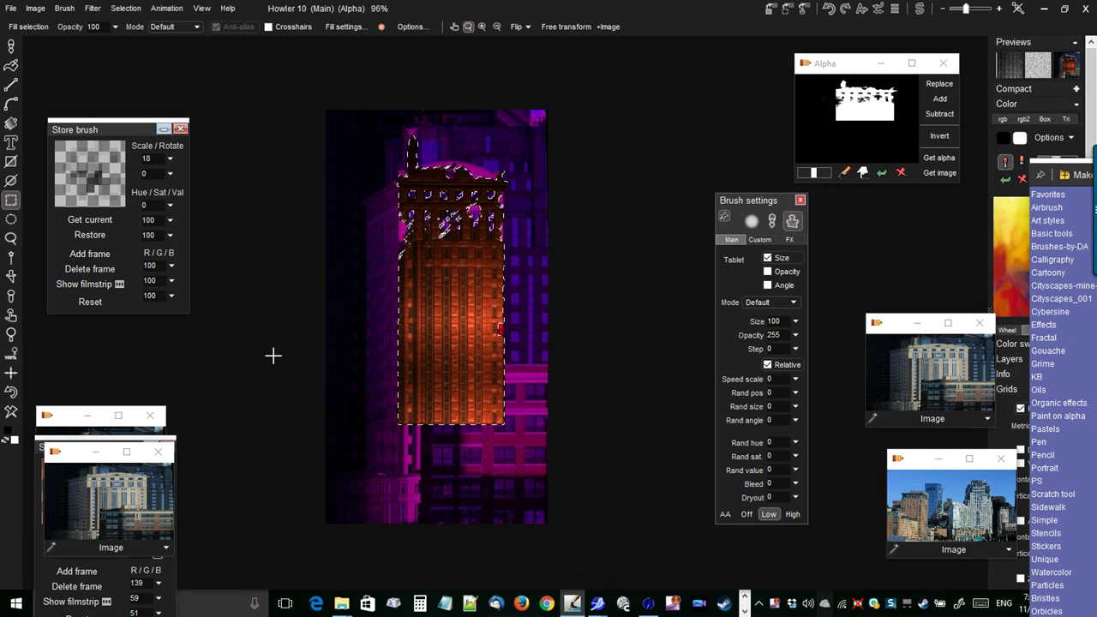
{"action": "scroll", "coordinate": [269, 363], "scroll_direction": "up", "scroll_amount": 1}
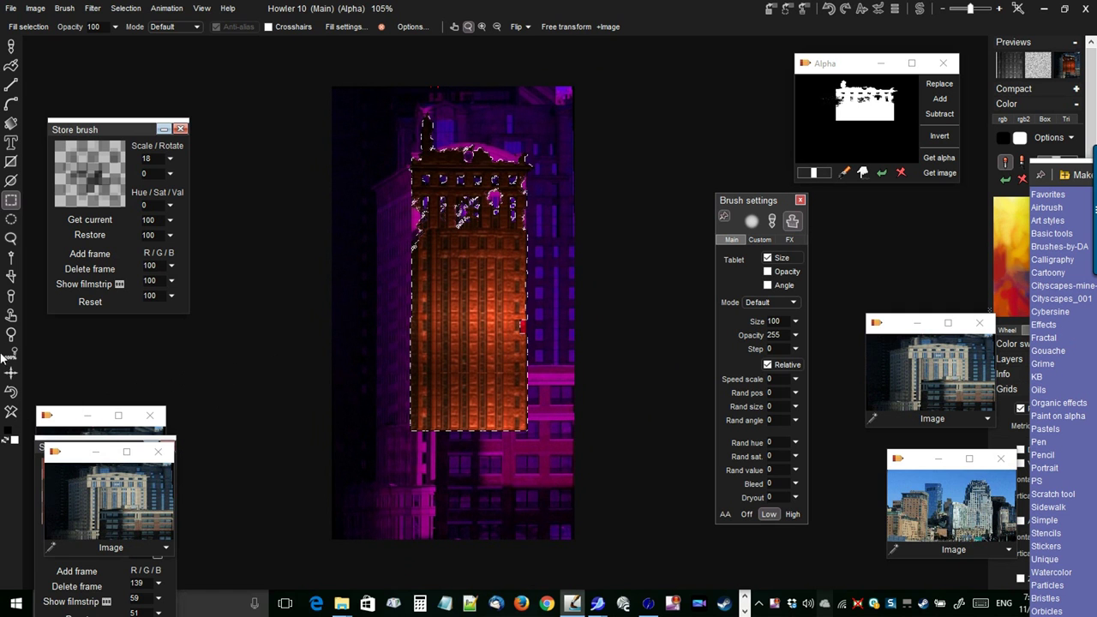
{"action": "scroll", "coordinate": [43, 342], "scroll_direction": "up", "scroll_amount": 1}
{"action": "scroll", "coordinate": [43, 343], "scroll_direction": "down", "scroll_amount": 1}
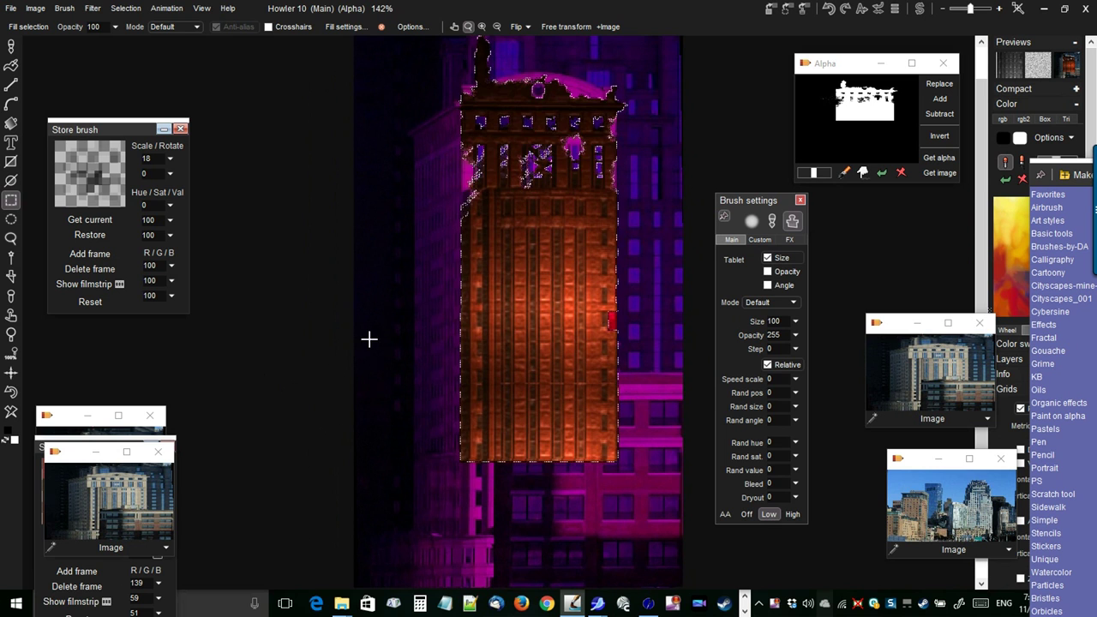
{"action": "scroll", "coordinate": [343, 351], "scroll_direction": "up", "scroll_amount": 2}
{"action": "left_click_drag", "start_coordinate": [331, 364], "coordinate": [376, 382]}
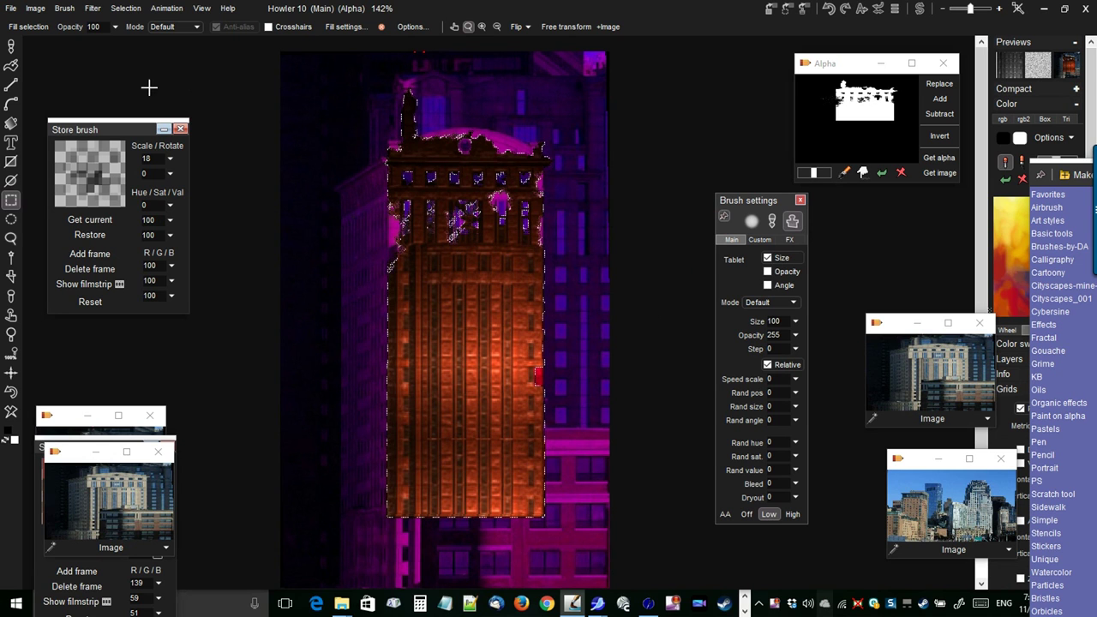
Turn the selected reddish tower into a brush and save it as postapo-reddish01 in the Cityscapes-mine-WIP media folder.
{"action": "left_click", "coordinate": [65, 9]}
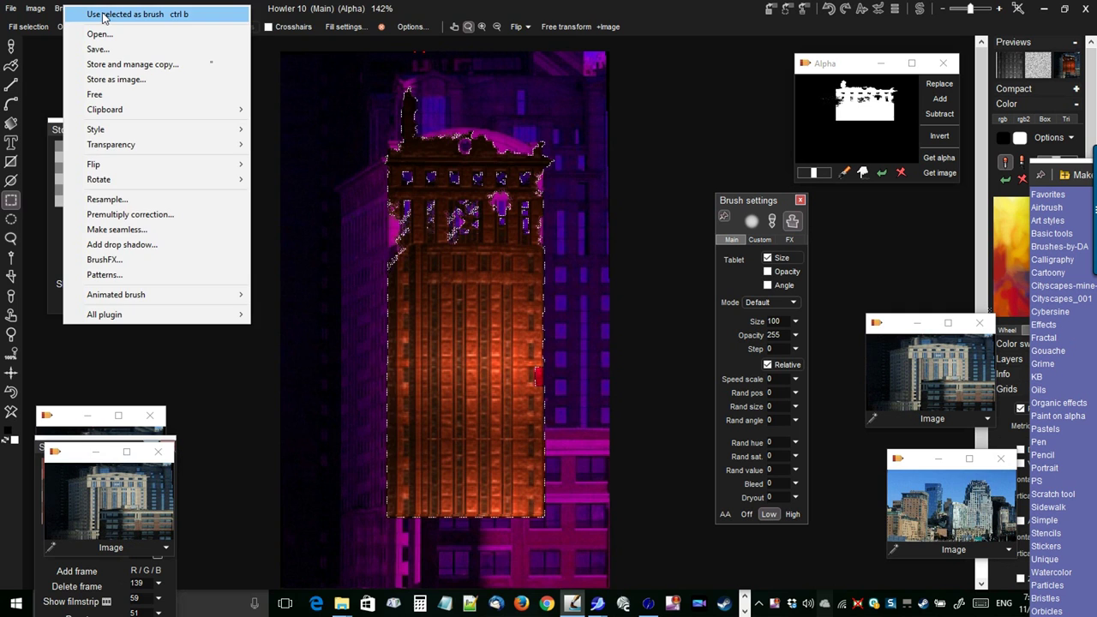
{"action": "left_click", "coordinate": [102, 14]}
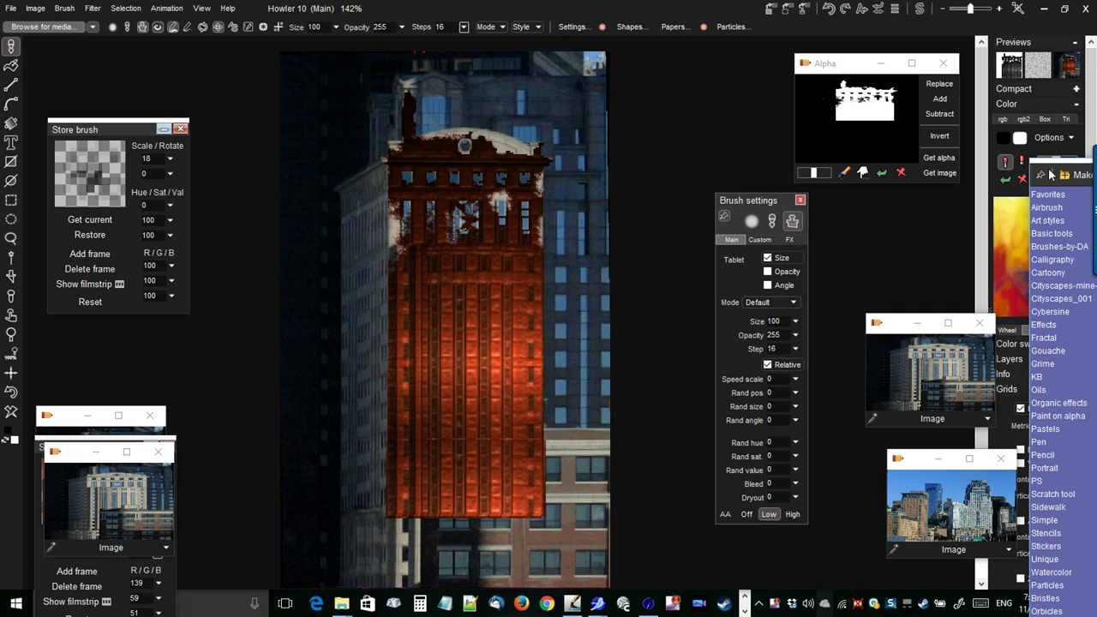
{"action": "mouse_move", "coordinate": [1055, 173]}
{"action": "left_mouse_down"}
{"action": "mouse_move", "coordinate": [589, 99]}
{"action": "mouse_move", "coordinate": [544, 73]}
{"action": "left_mouse_up"}
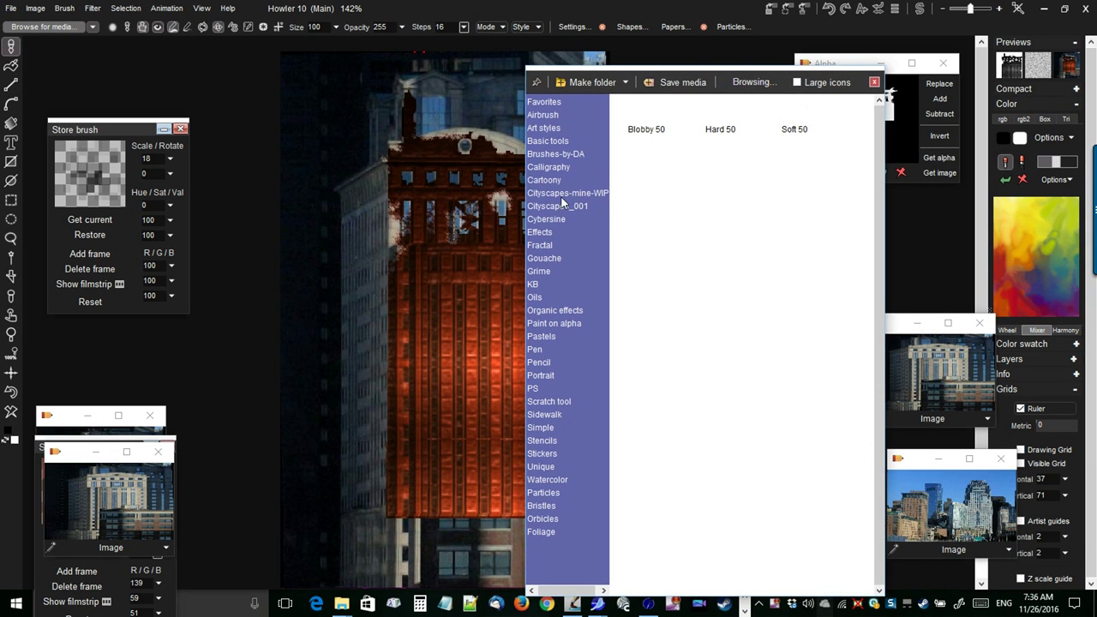
{"action": "left_click", "coordinate": [567, 194]}
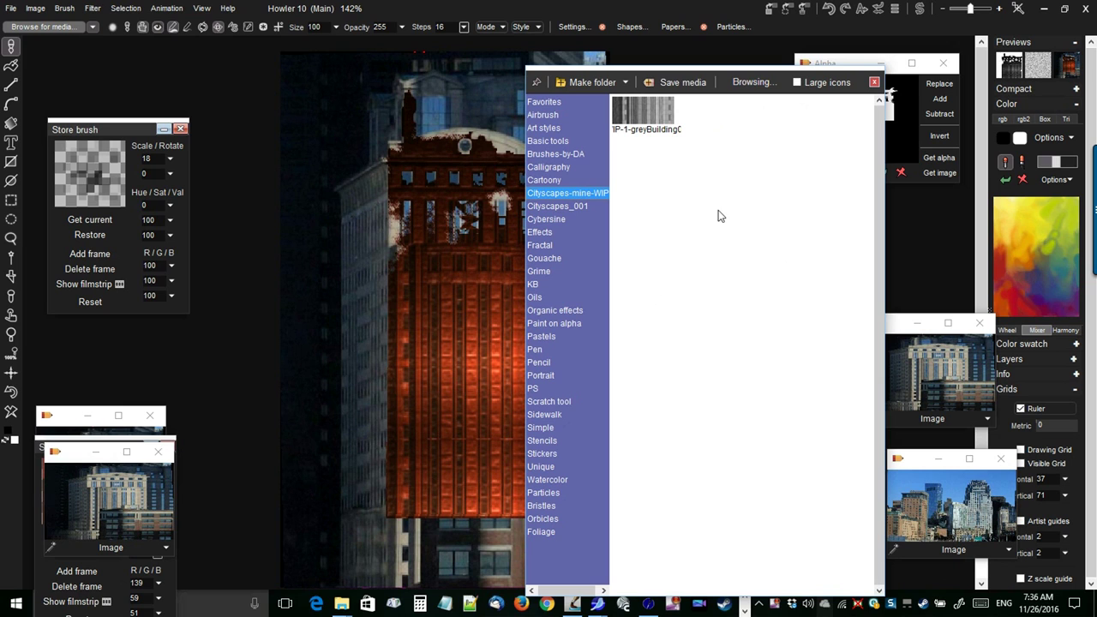
{"action": "left_click", "coordinate": [686, 82]}
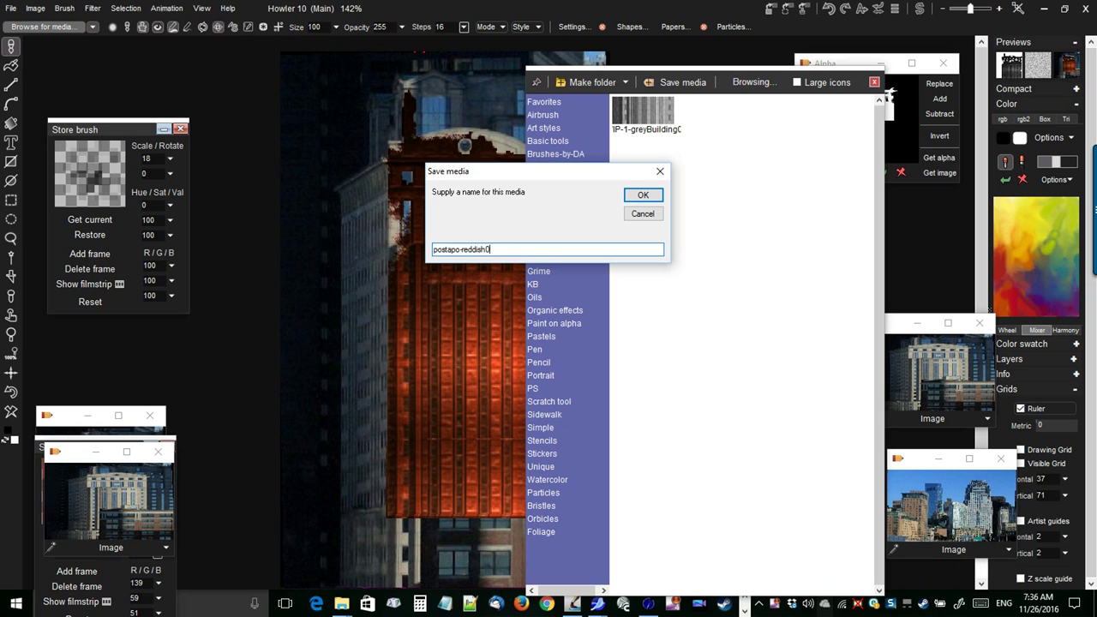
{"action": "key", "text": "Return"}
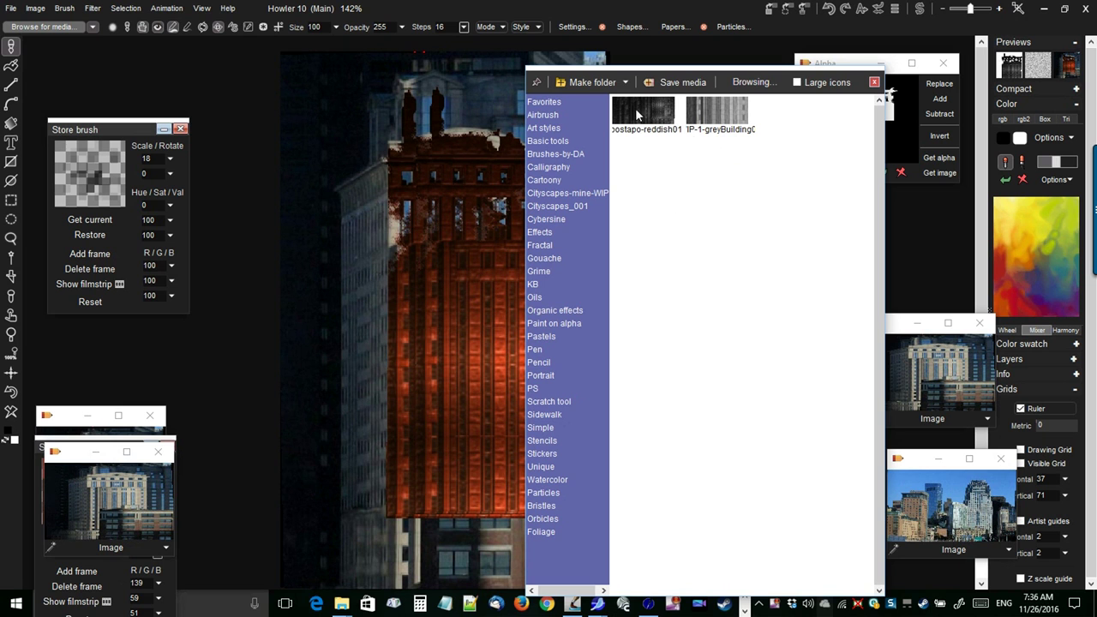
Clear the test painting from the canvas, and undo back to the original picture with the tower selection active.
{"action": "left_click_drag", "start_coordinate": [591, 78], "coordinate": [914, 112]}
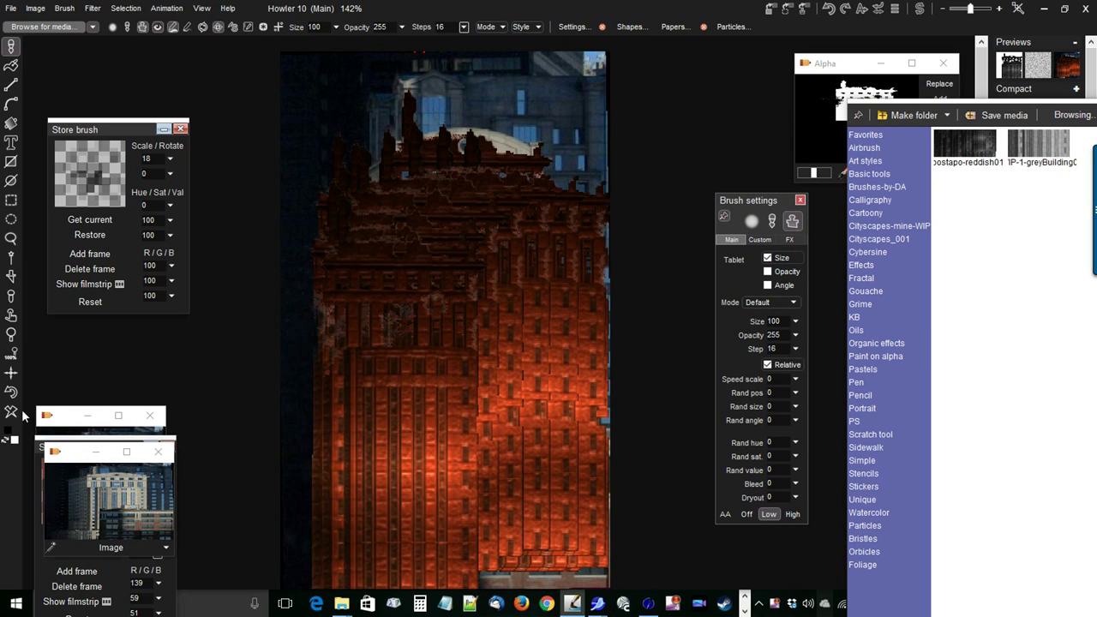
{"action": "left_click", "coordinate": [11, 413]}
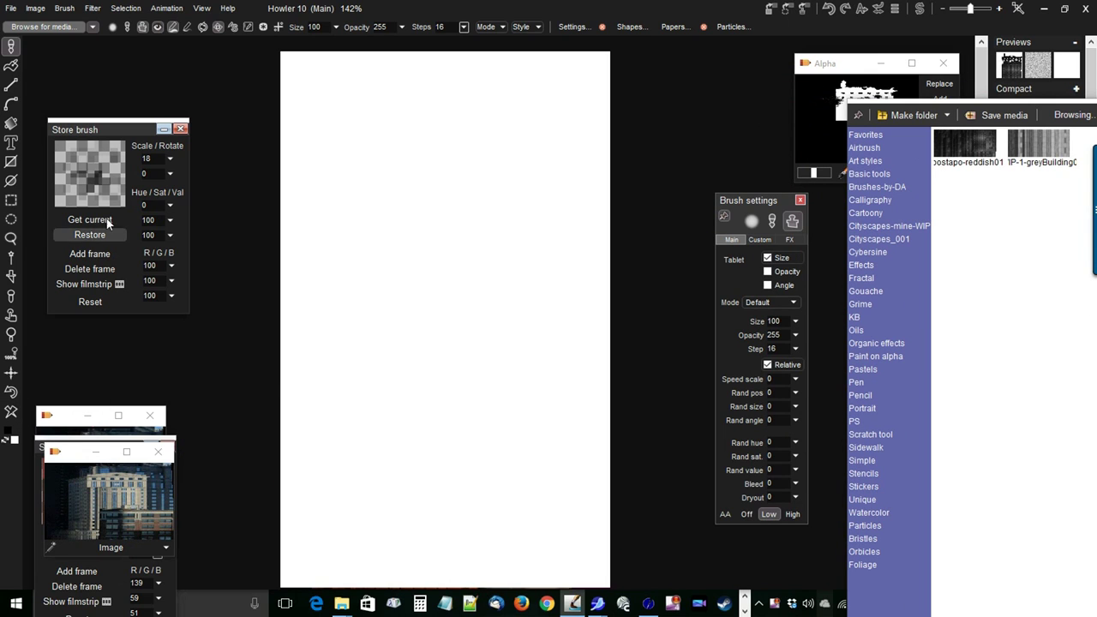
{"action": "left_click", "coordinate": [11, 392]}
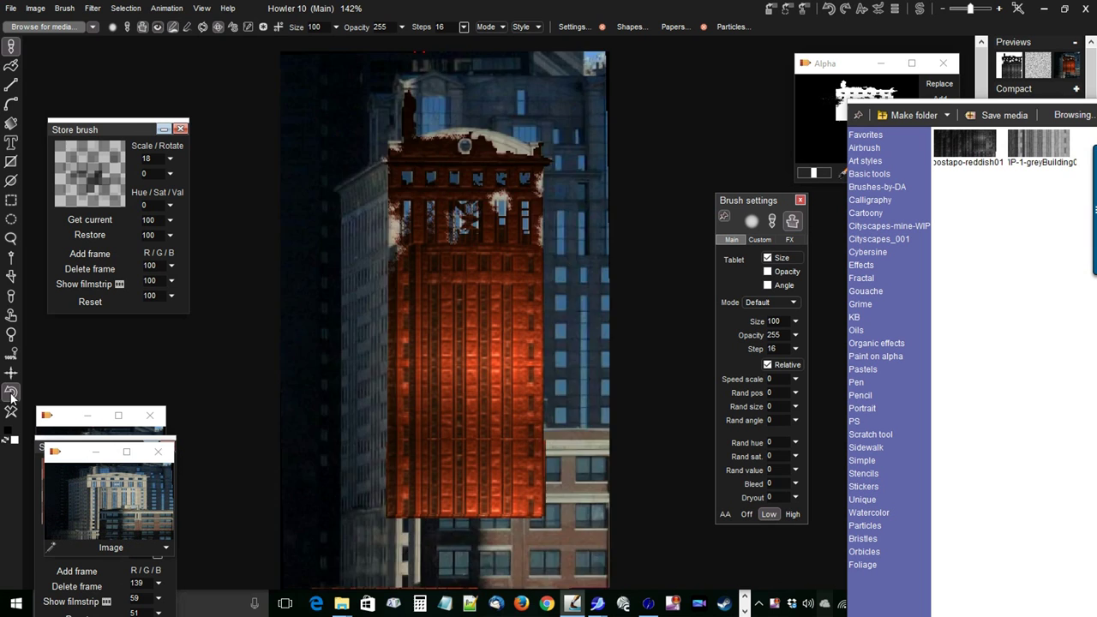
{"action": "left_click", "coordinate": [11, 396]}
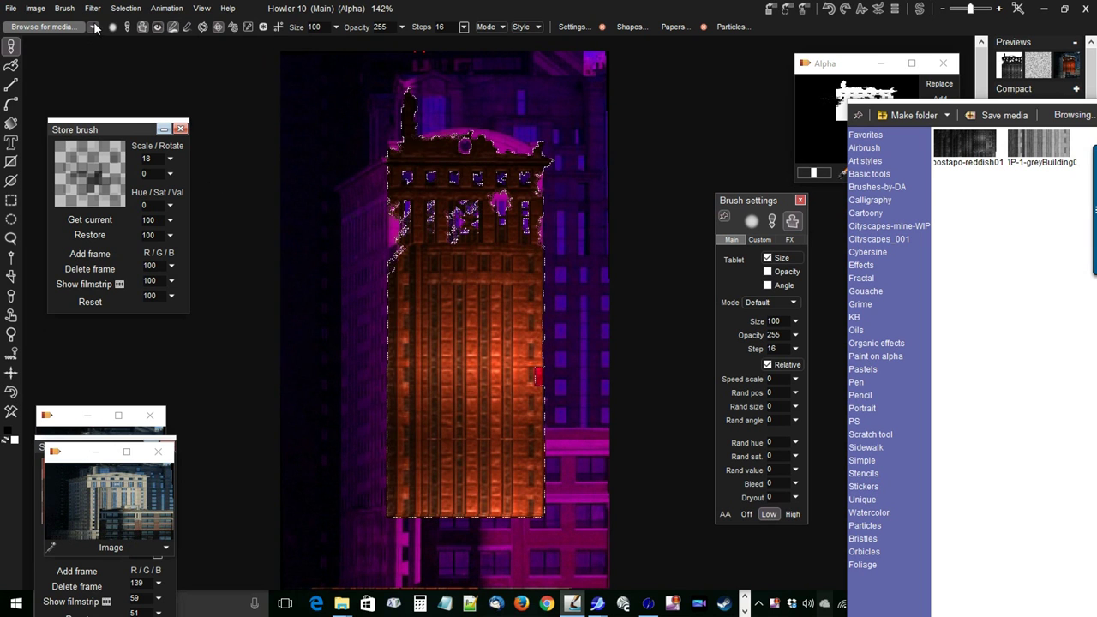
{"action": "left_click_drag", "start_coordinate": [360, 322], "coordinate": [190, 264]}
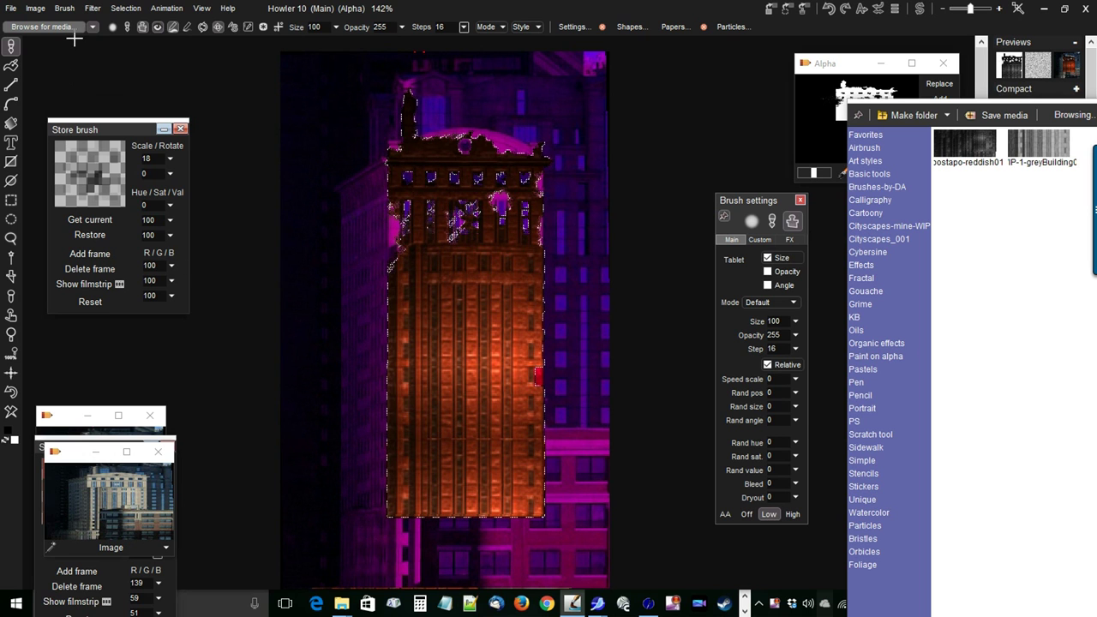
{"action": "scroll", "coordinate": [373, 223], "scroll_direction": "down", "scroll_amount": 1}
{"action": "scroll", "coordinate": [342, 234], "scroll_direction": "down", "scroll_amount": 5}
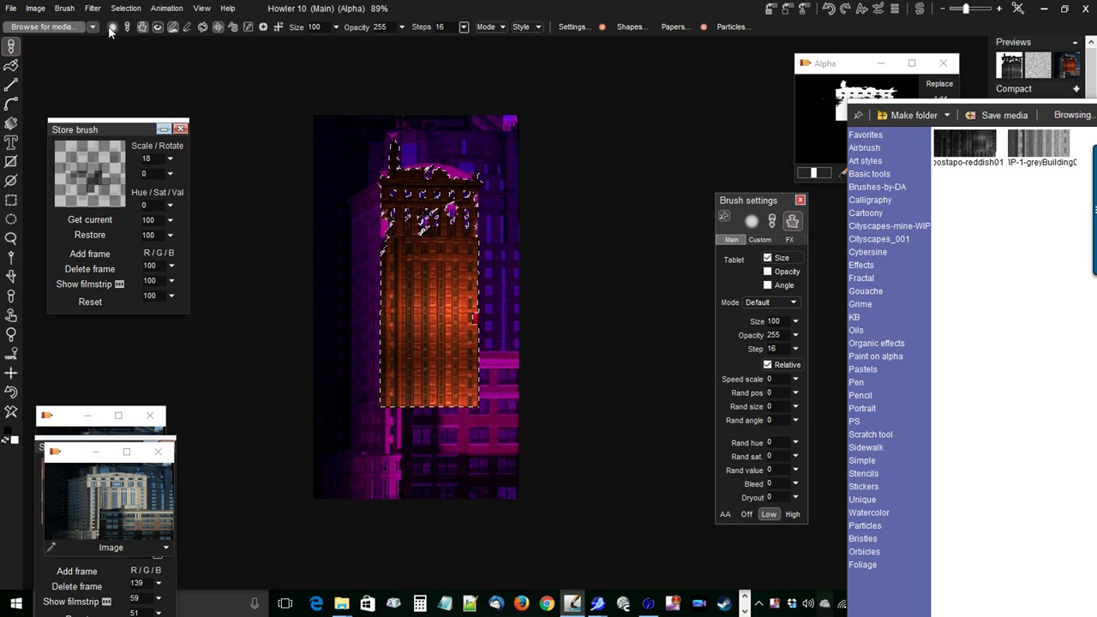
{"action": "left_click", "coordinate": [63, 8]}
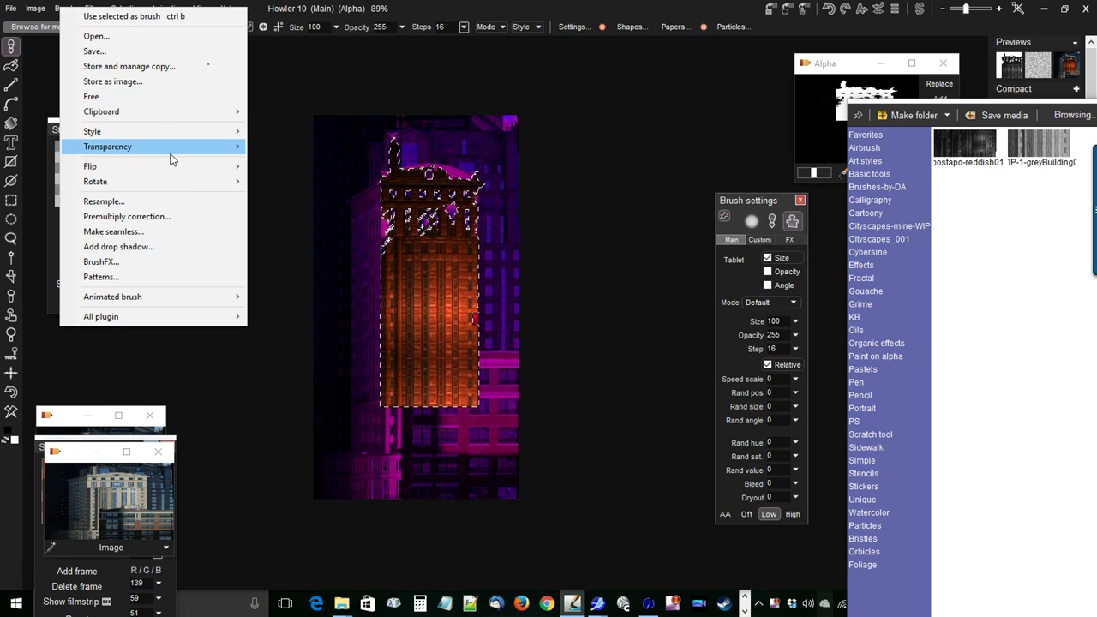
{"action": "left_click", "coordinate": [144, 19]}
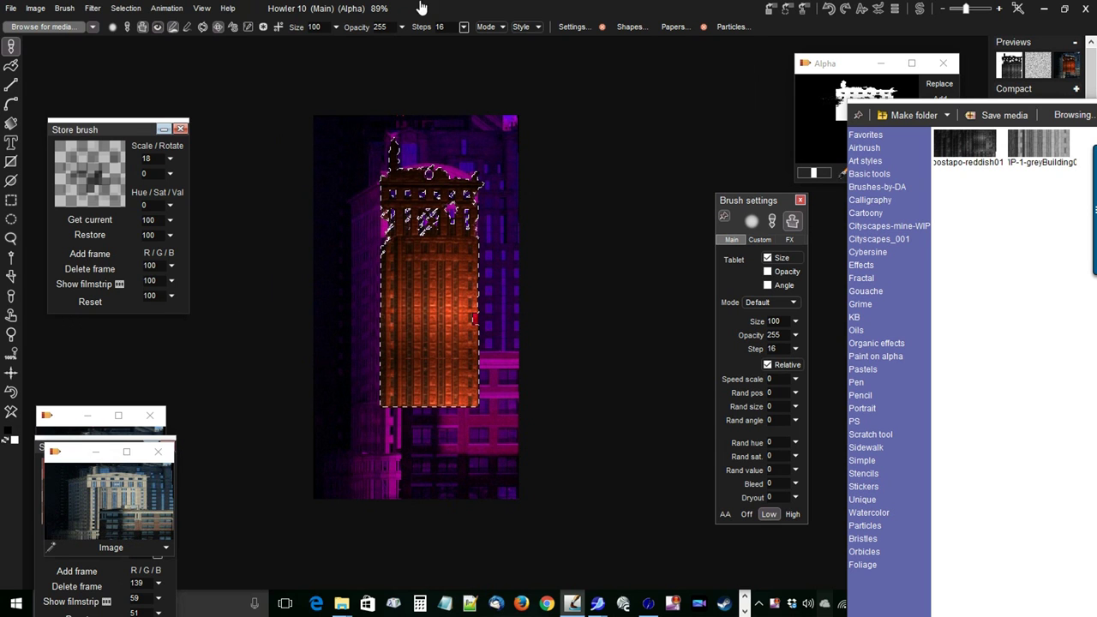
Capture the reddish tower as a brush with the brush selector and save it as media named postapo-reddish-02.
{"action": "left_click", "coordinate": [11, 276]}
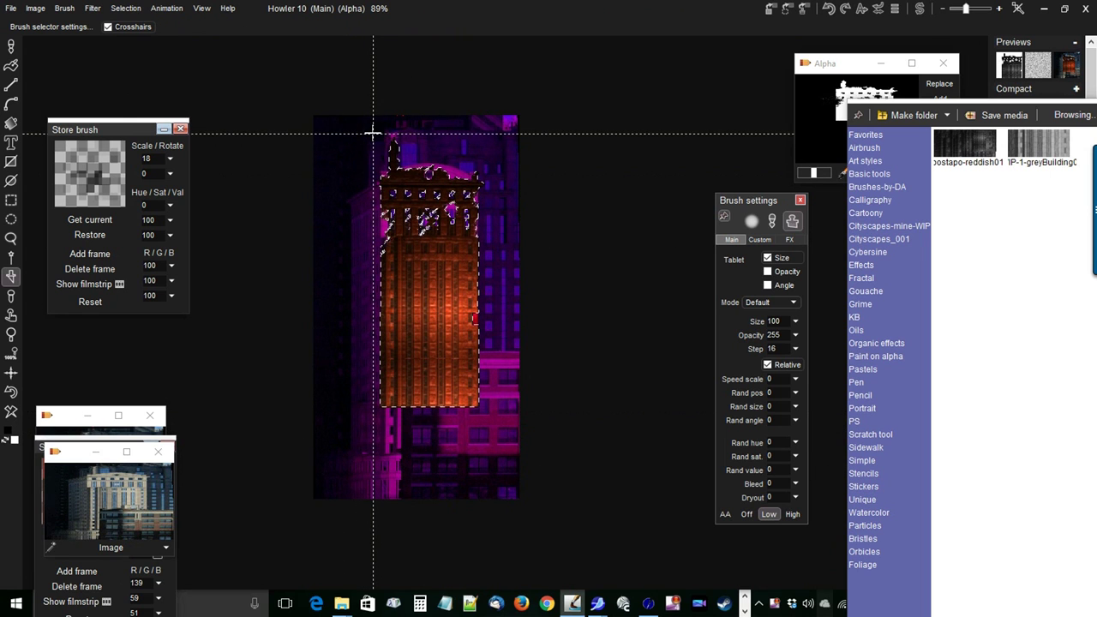
{"action": "scroll", "coordinate": [370, 185], "scroll_direction": "up", "scroll_amount": 3}
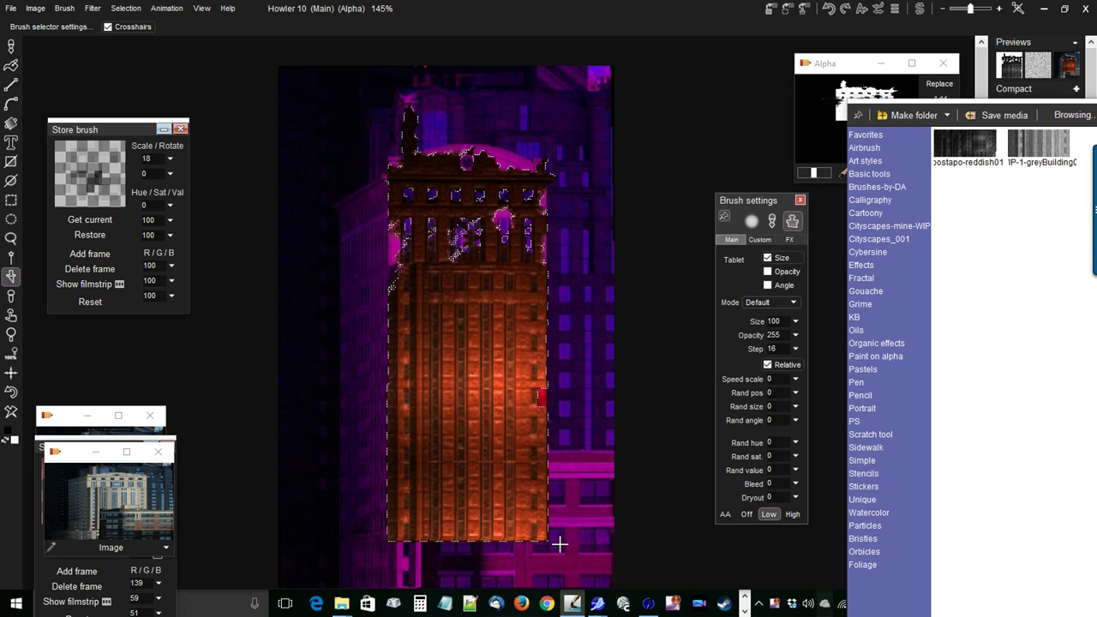
{"action": "left_click_drag", "start_coordinate": [577, 563], "coordinate": [555, 536]}
{"action": "left_click_drag", "start_coordinate": [564, 536], "coordinate": [562, 535]}
{"action": "mouse_move", "coordinate": [313, 348]}
{"action": "left_mouse_down"}
{"action": "mouse_move", "coordinate": [291, 420]}
{"action": "mouse_move", "coordinate": [458, 448]}
{"action": "mouse_move", "coordinate": [495, 392]}
{"action": "mouse_move", "coordinate": [577, 336]}
{"action": "mouse_move", "coordinate": [548, 376]}
{"action": "mouse_move", "coordinate": [408, 402]}
{"action": "mouse_move", "coordinate": [362, 378]}
{"action": "mouse_move", "coordinate": [386, 484]}
{"action": "mouse_move", "coordinate": [400, 494]}
{"action": "mouse_move", "coordinate": [469, 456]}
{"action": "mouse_move", "coordinate": [448, 440]}
{"action": "mouse_move", "coordinate": [403, 461]}
{"action": "mouse_move", "coordinate": [397, 504]}
{"action": "mouse_move", "coordinate": [449, 509]}
{"action": "mouse_move", "coordinate": [461, 365]}
{"action": "mouse_move", "coordinate": [501, 286]}
{"action": "mouse_move", "coordinate": [443, 280]}
{"action": "mouse_move", "coordinate": [430, 480]}
{"action": "mouse_move", "coordinate": [368, 520]}
{"action": "mouse_move", "coordinate": [450, 472]}
{"action": "left_mouse_up"}
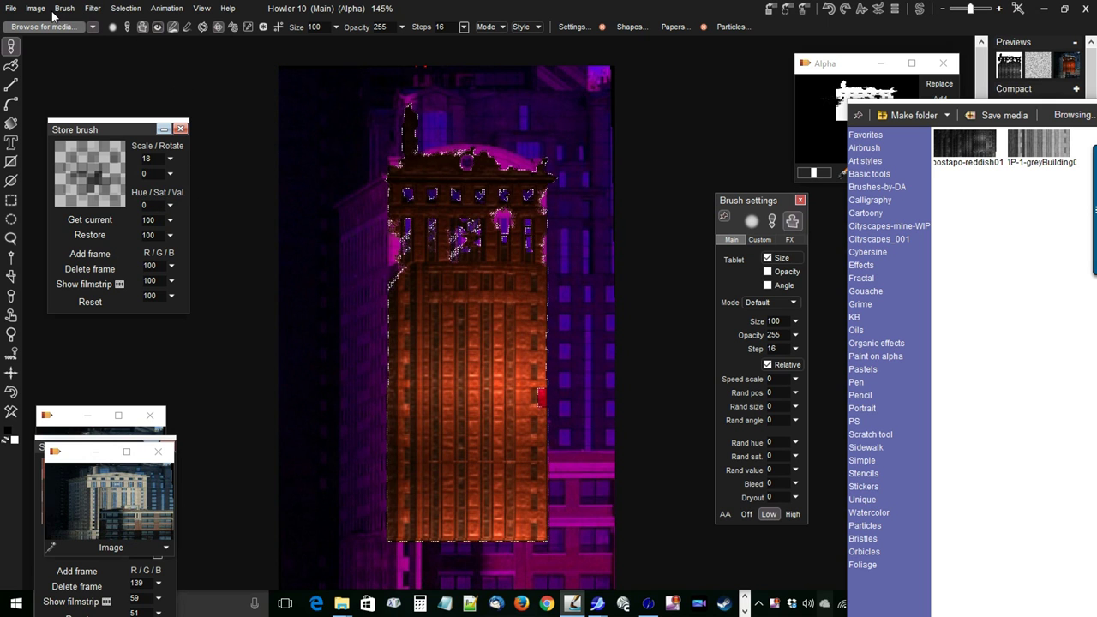
{"action": "left_click", "coordinate": [1001, 115]}
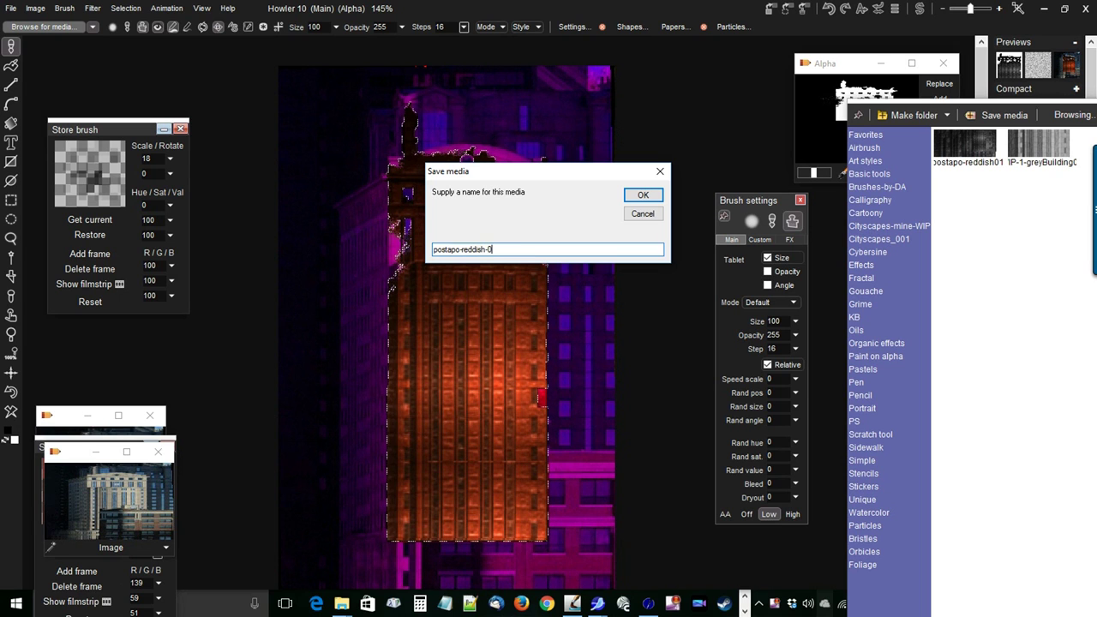
{"action": "left_click", "coordinate": [642, 195]}
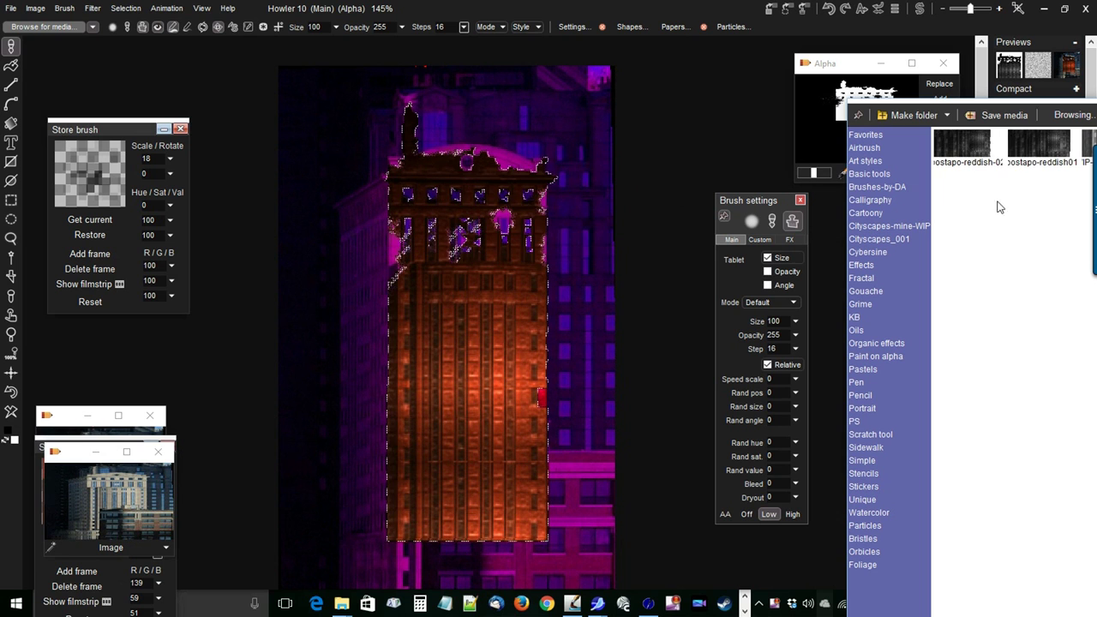
Load the saved postapo-reddish-02 brush and paint a test stroke over the selected tower.
{"action": "left_click", "coordinate": [956, 144]}
{"action": "mouse_move", "coordinate": [424, 306]}
{"action": "left_mouse_down"}
{"action": "mouse_move", "coordinate": [518, 315]}
{"action": "mouse_move", "coordinate": [529, 274]}
{"action": "left_mouse_up"}
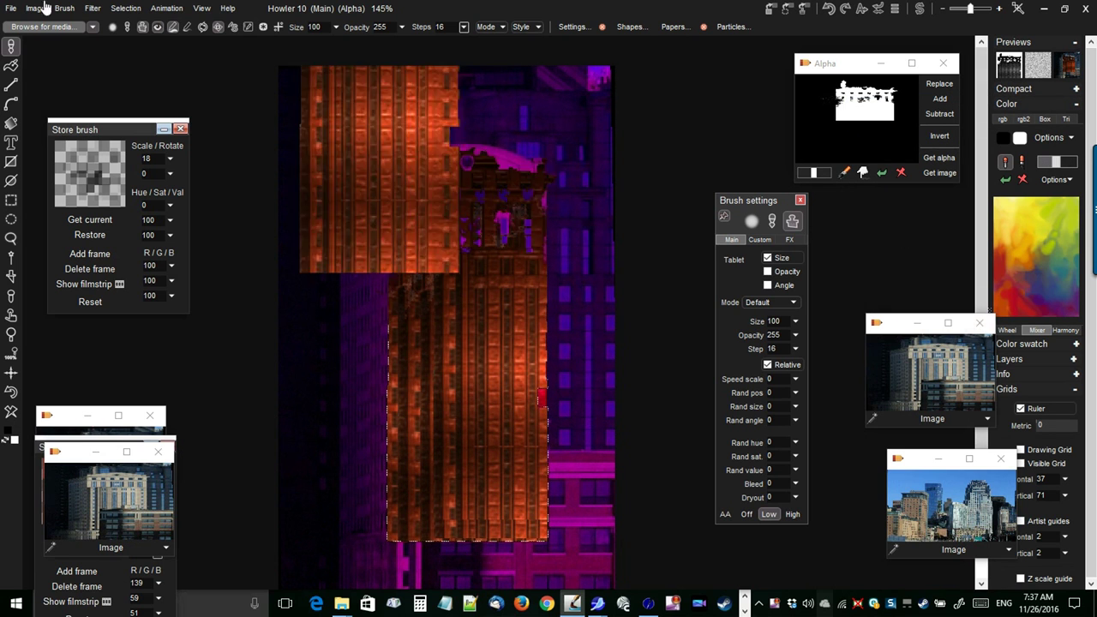
Reopen the media browser in a narrower window, load the postapo-reddish01 brush and paint test strokes over the tower.
{"action": "left_click", "coordinate": [32, 27]}
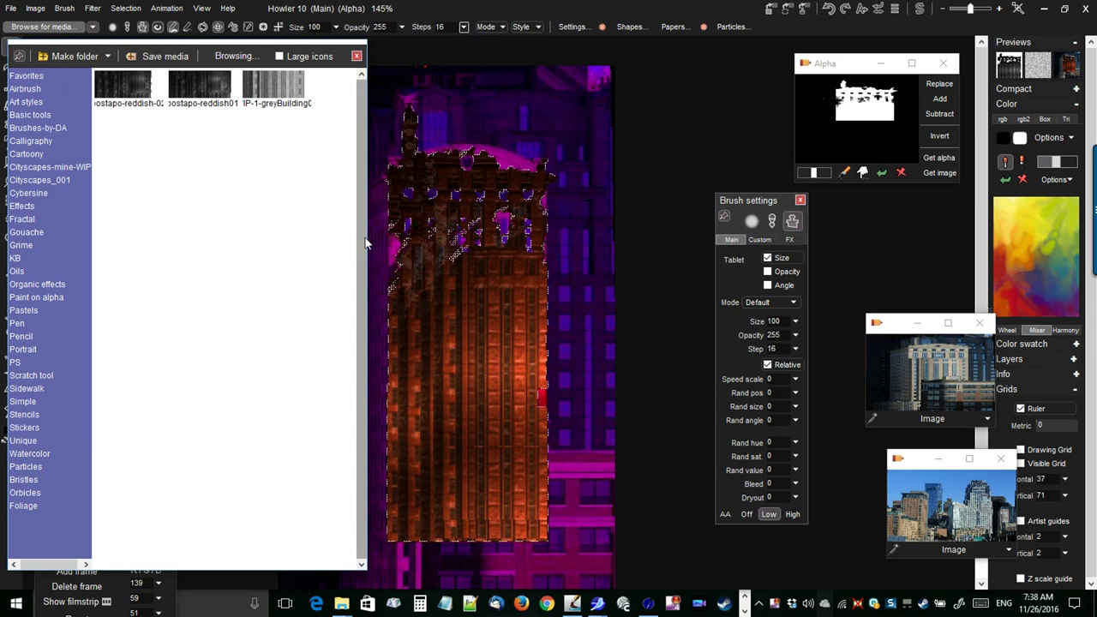
{"action": "left_click_drag", "start_coordinate": [366, 235], "coordinate": [213, 237]}
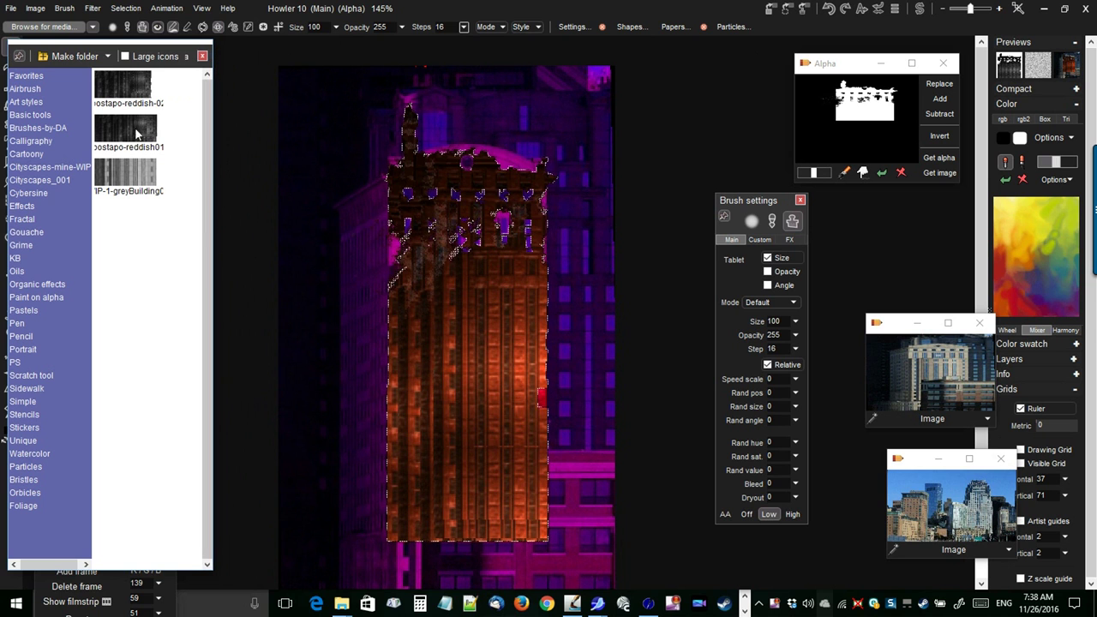
{"action": "left_click", "coordinate": [126, 137]}
{"action": "left_click_drag", "start_coordinate": [520, 286], "coordinate": [543, 299]}
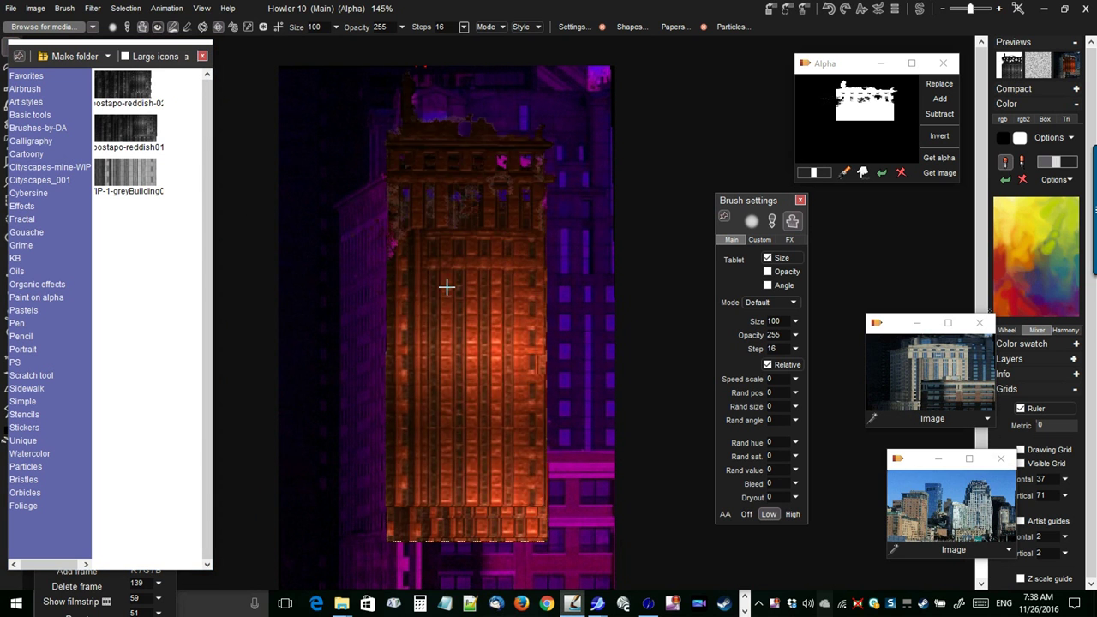
{"action": "left_click_drag", "start_coordinate": [430, 288], "coordinate": [400, 267]}
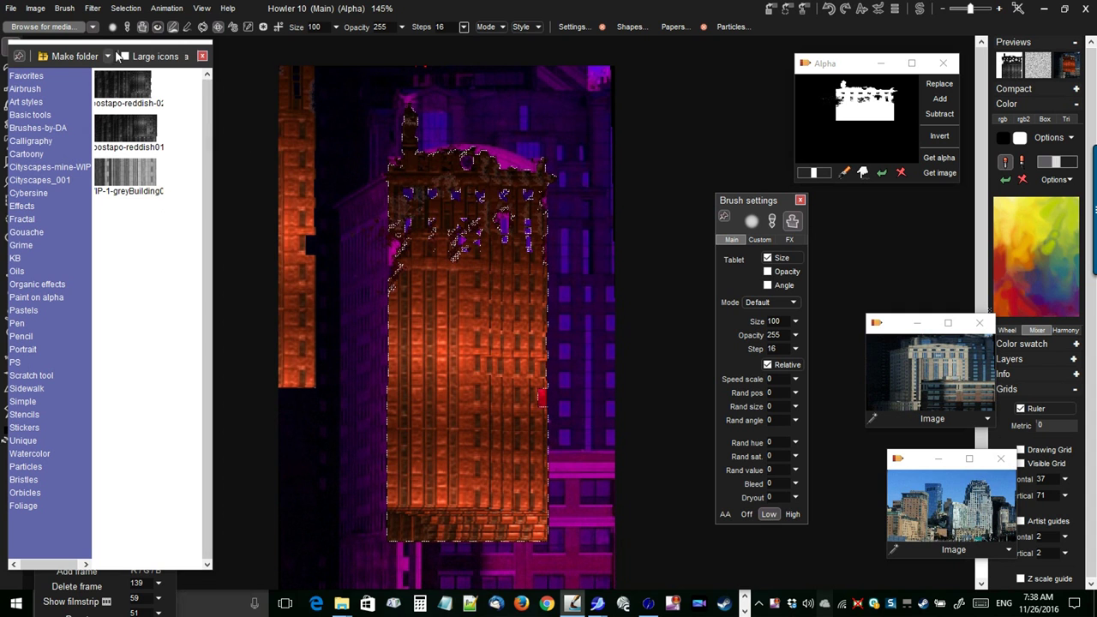
Remove the selection around the reddish tower and undo the test strokes painted on the picture.
{"action": "left_click_drag", "start_coordinate": [76, 40], "coordinate": [76, 208]}
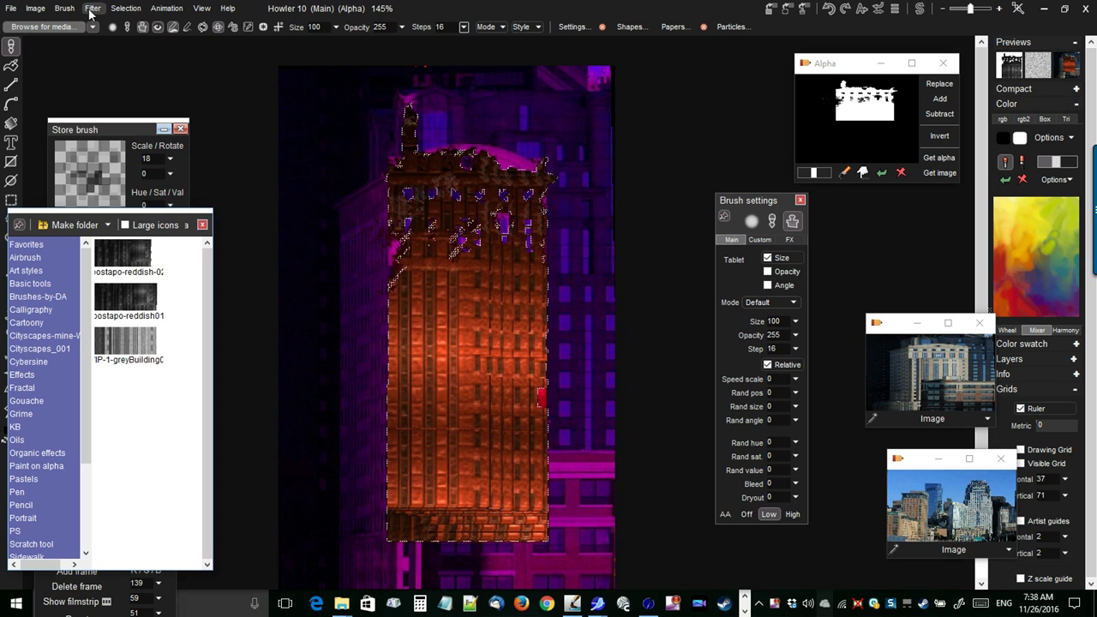
{"action": "left_click", "coordinate": [125, 9]}
{"action": "left_click", "coordinate": [142, 13]}
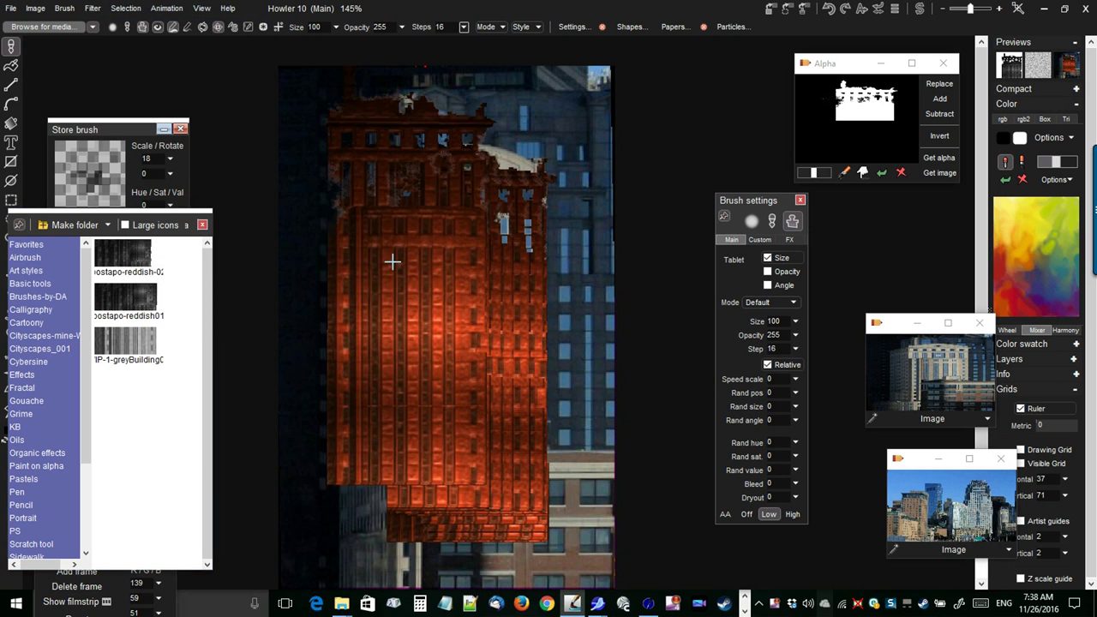
{"action": "key", "text": "ctrl+z"}
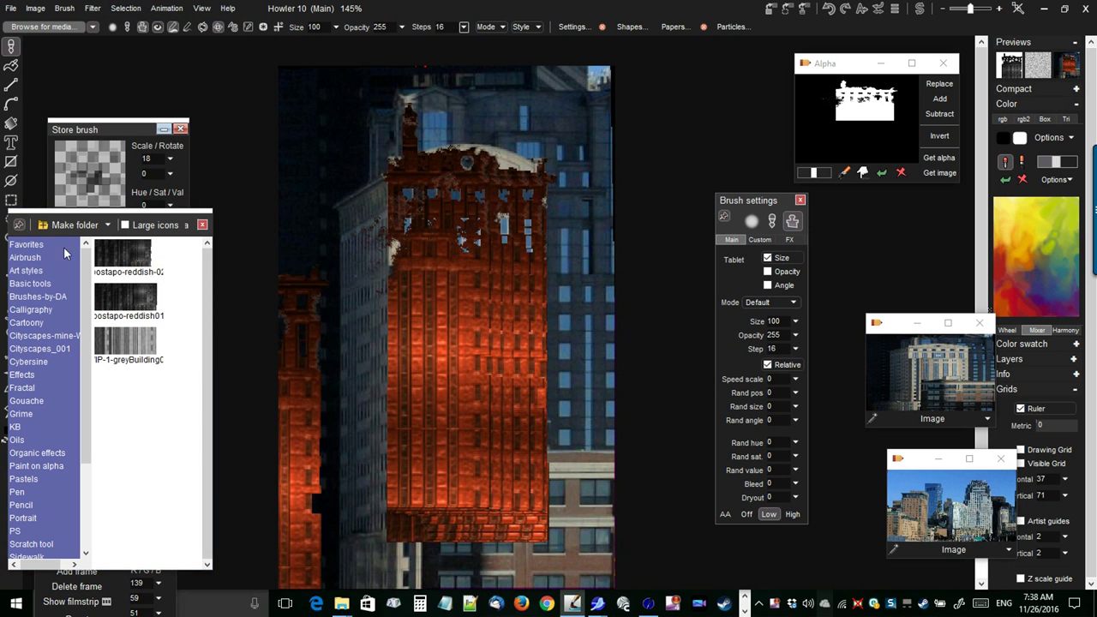
{"action": "key", "text": "ctrl+z"}
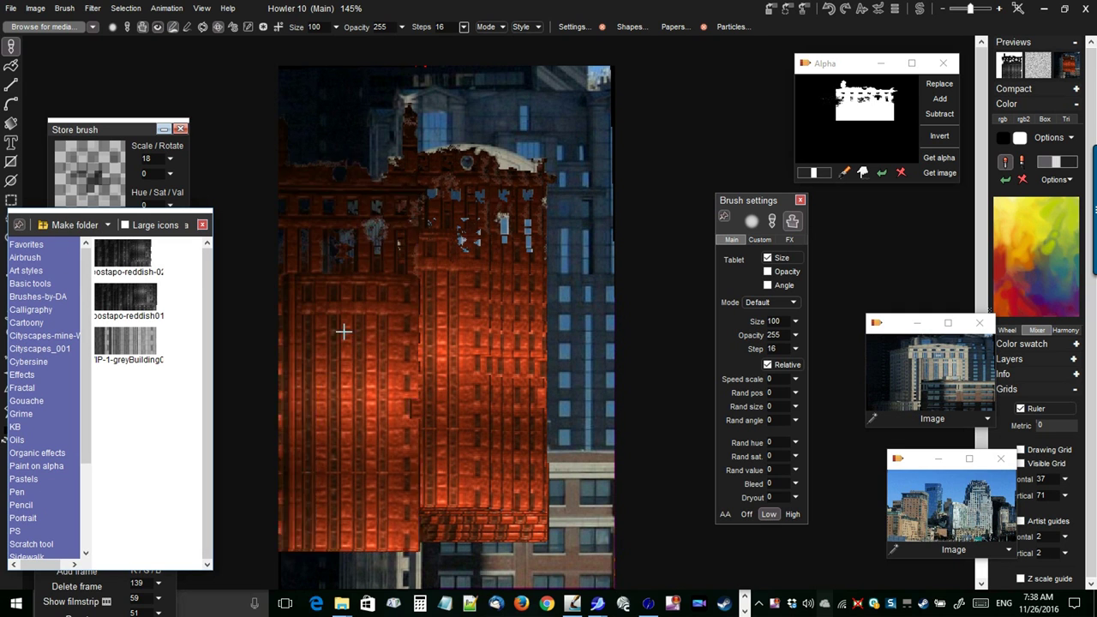
Paste the city skyline photo from the clipboard so that it replaces the existing image.
{"action": "left_click_drag", "start_coordinate": [386, 337], "coordinate": [485, 354]}
{"action": "key", "text": "ctrl+v"}
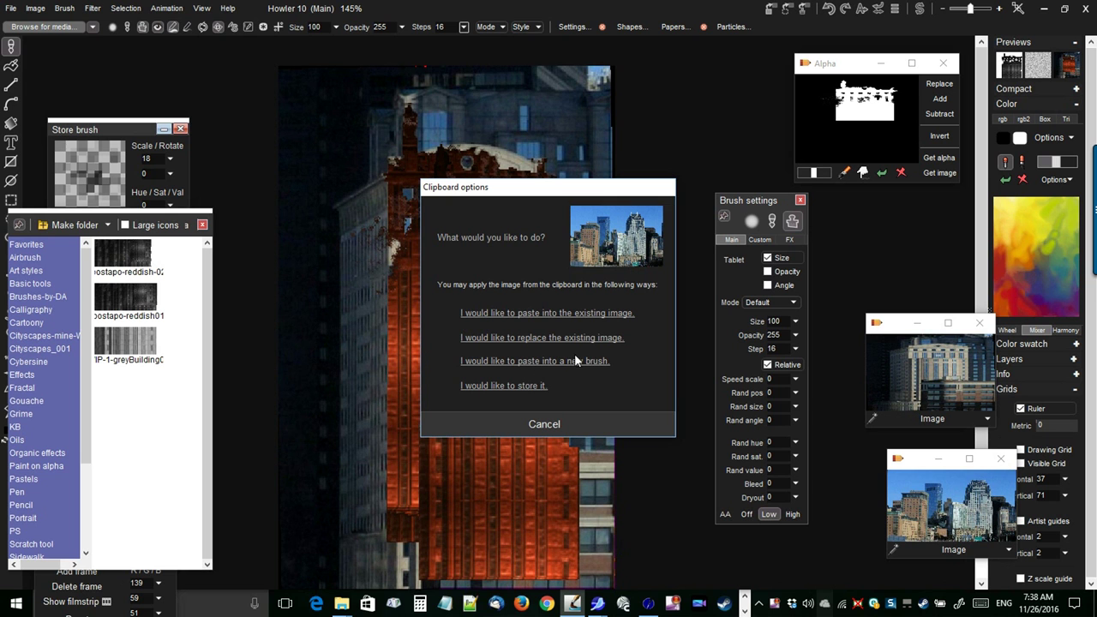
{"action": "left_click", "coordinate": [541, 337]}
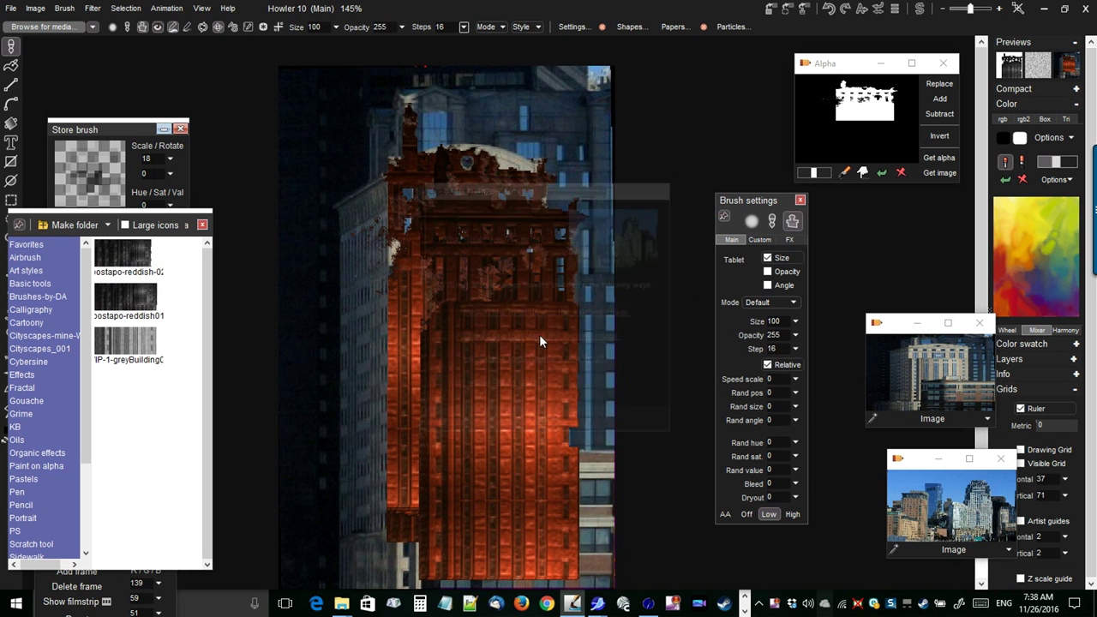
{"action": "scroll", "coordinate": [417, 358], "scroll_direction": "down", "scroll_amount": 2}
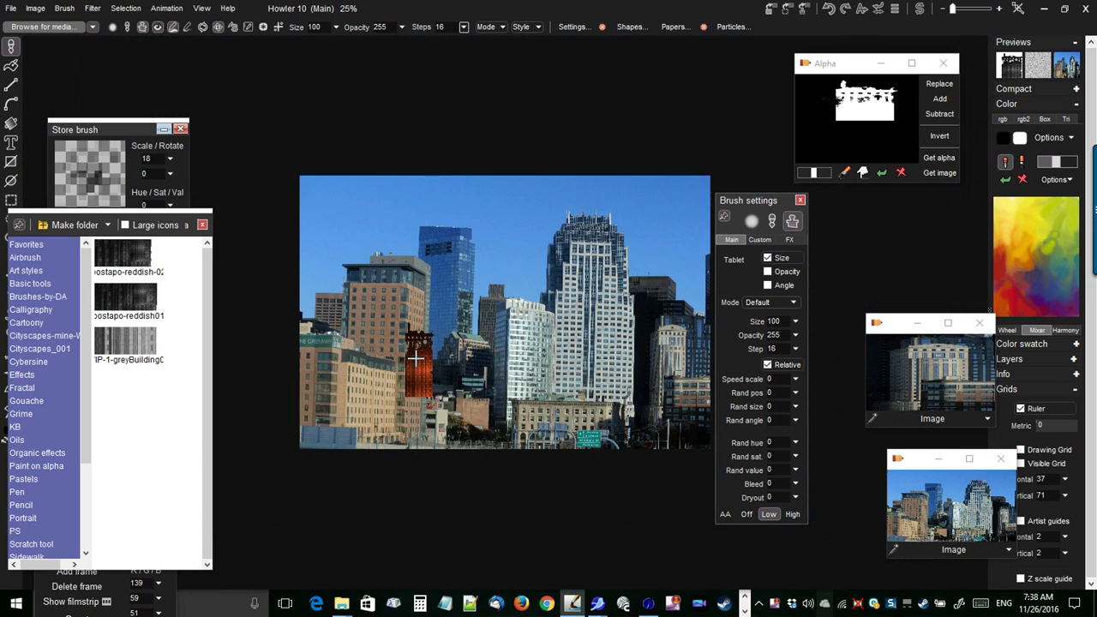
{"action": "scroll", "coordinate": [436, 381], "scroll_direction": "up", "scroll_amount": 3}
{"action": "scroll", "coordinate": [436, 382], "scroll_direction": "down", "scroll_amount": 1}
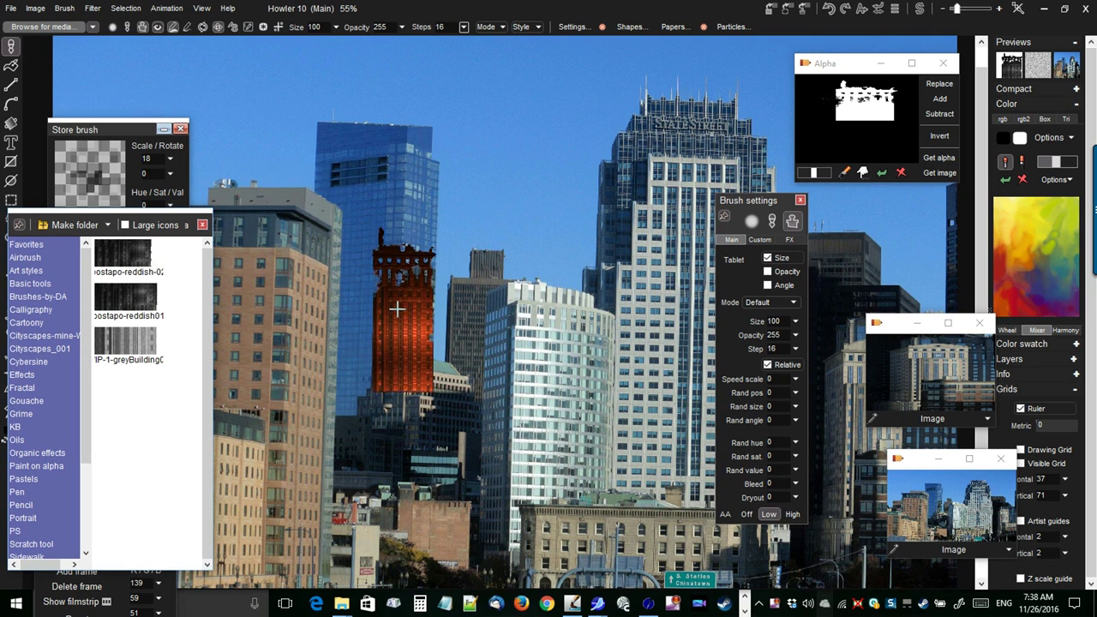
Store a managed copy of the tower brush, scale it to 146 and paint a test row across the lower skyline.
{"action": "left_click", "coordinate": [66, 12]}
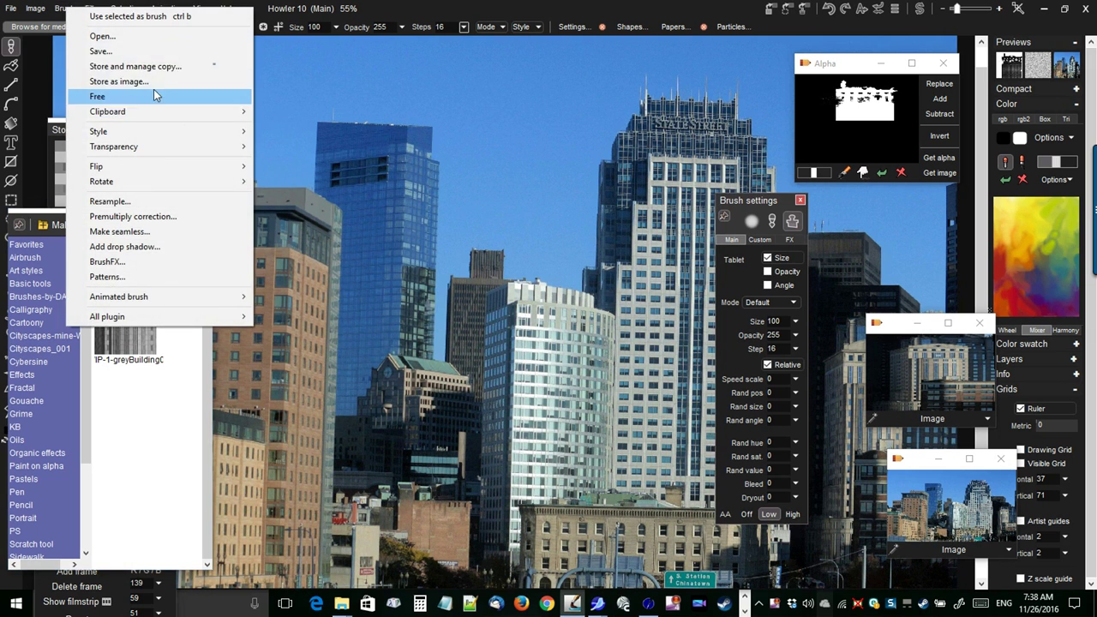
{"action": "left_click", "coordinate": [102, 65]}
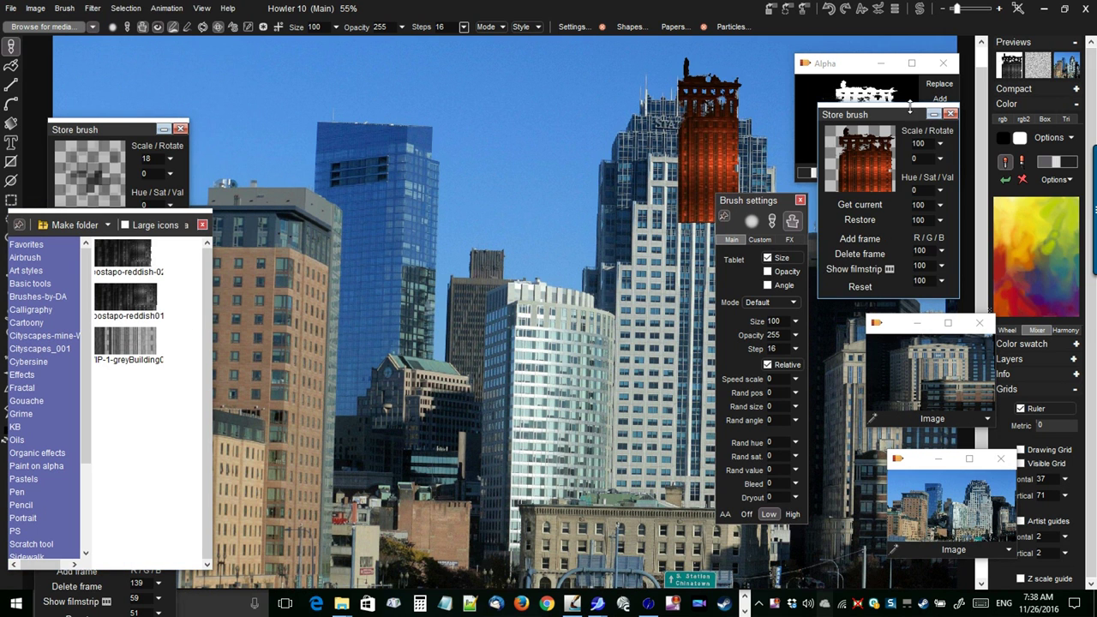
{"action": "mouse_move", "coordinate": [888, 116]}
{"action": "left_mouse_down"}
{"action": "mouse_move", "coordinate": [238, 58]}
{"action": "mouse_move", "coordinate": [172, 84]}
{"action": "left_mouse_up"}
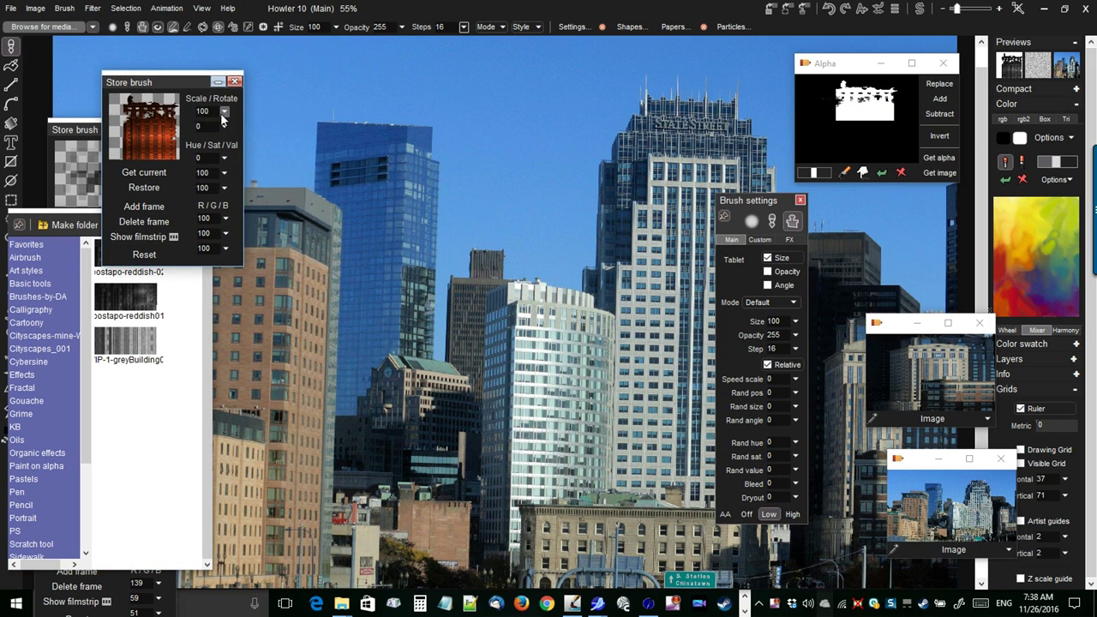
{"action": "left_click", "coordinate": [223, 114]}
{"action": "left_click", "coordinate": [208, 129]}
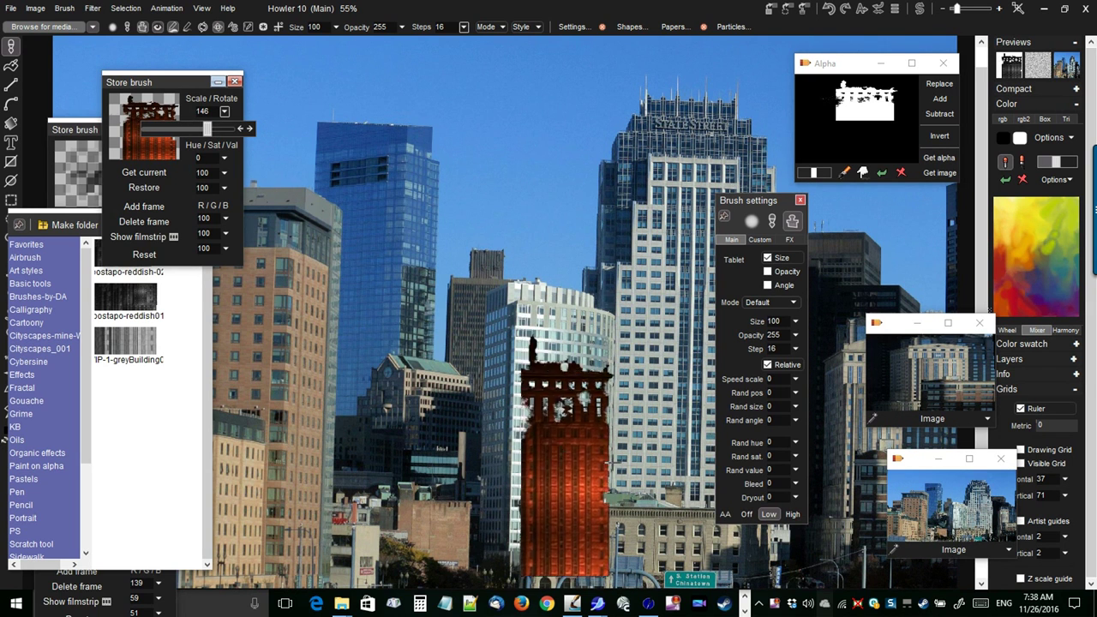
{"action": "left_click_drag", "start_coordinate": [455, 476], "coordinate": [788, 482]}
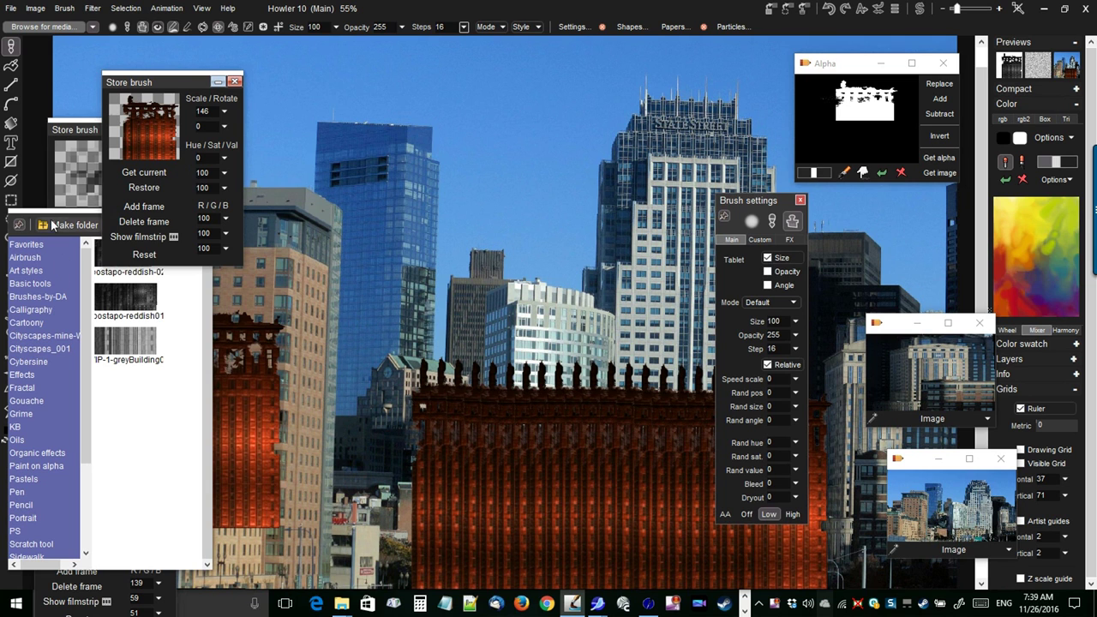
Close the media browser and undo the test row of towers.
{"action": "left_click_drag", "start_coordinate": [65, 213], "coordinate": [39, 454]}
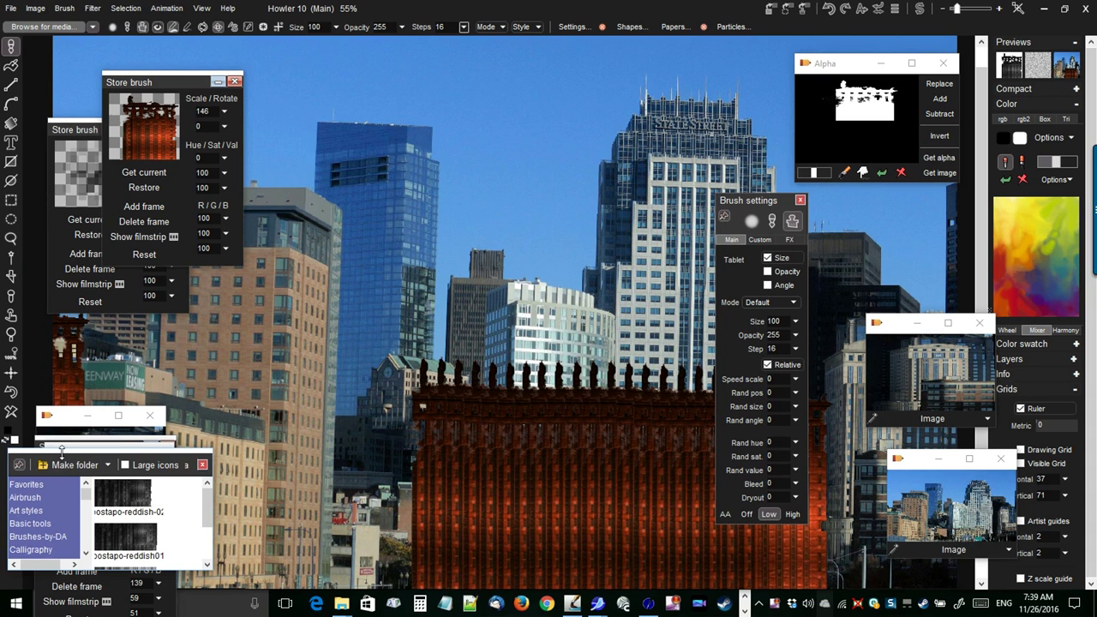
{"action": "left_click_drag", "start_coordinate": [62, 451], "coordinate": [62, 448]}
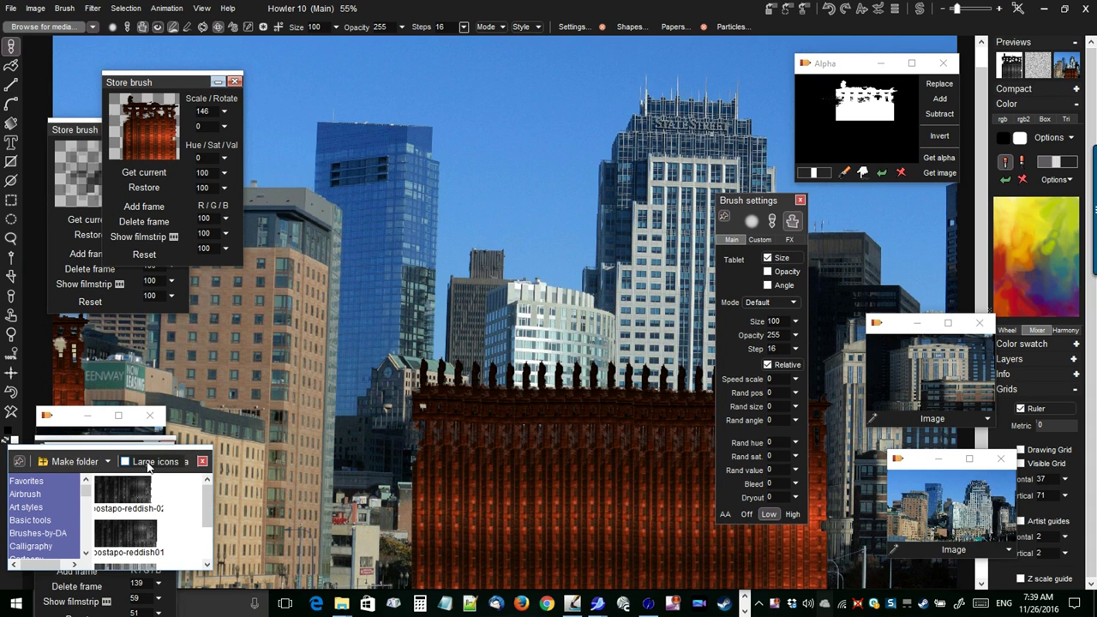
{"action": "left_click", "coordinate": [202, 462]}
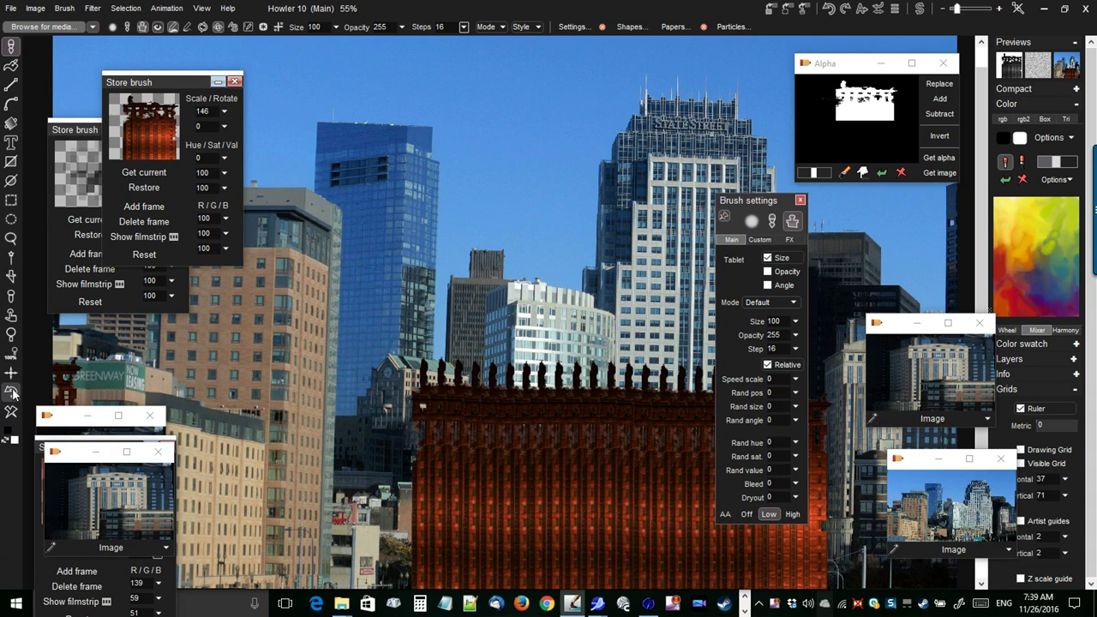
{"action": "left_click", "coordinate": [11, 392]}
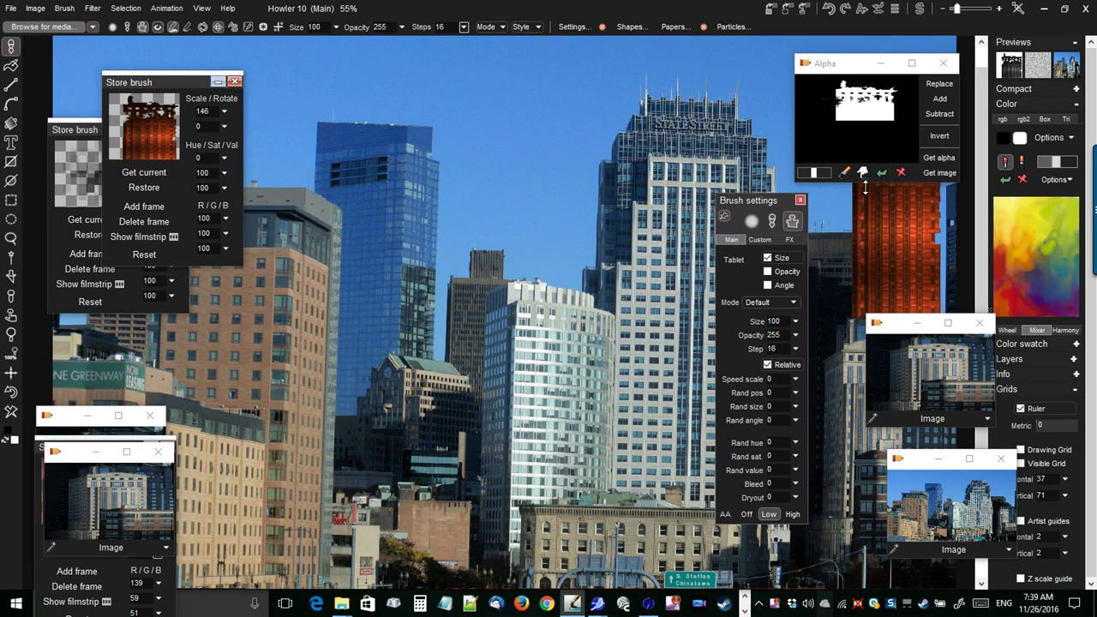
Move the Brush settings and the scaled tower's Store brush windows aside to clear the view of the skyline.
{"action": "left_click_drag", "start_coordinate": [772, 202], "coordinate": [338, 94]}
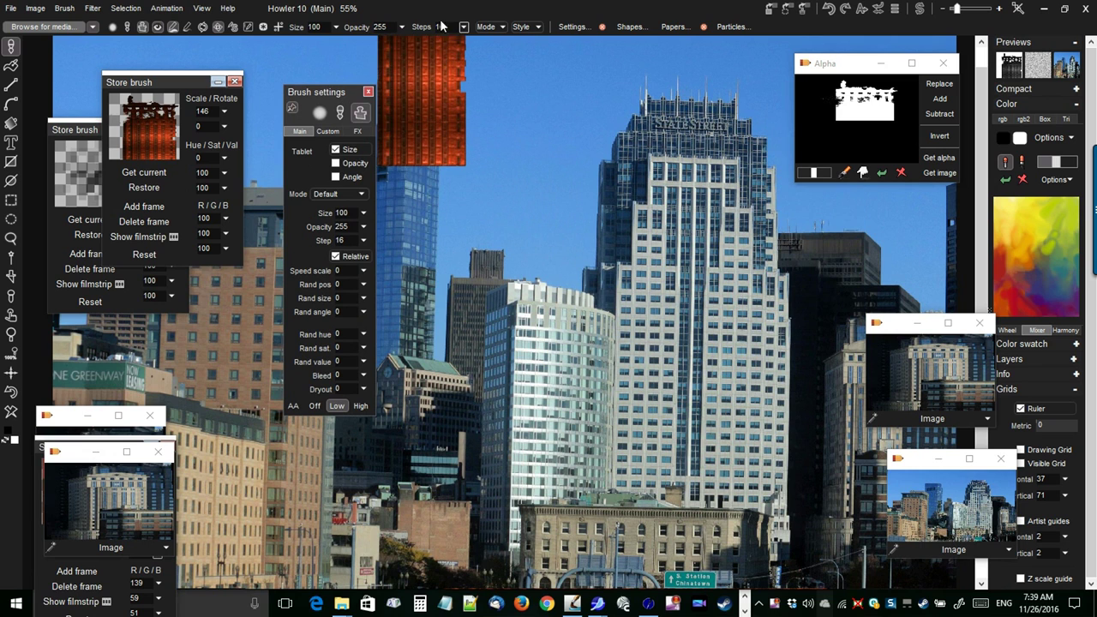
{"action": "left_click", "coordinate": [10, 47]}
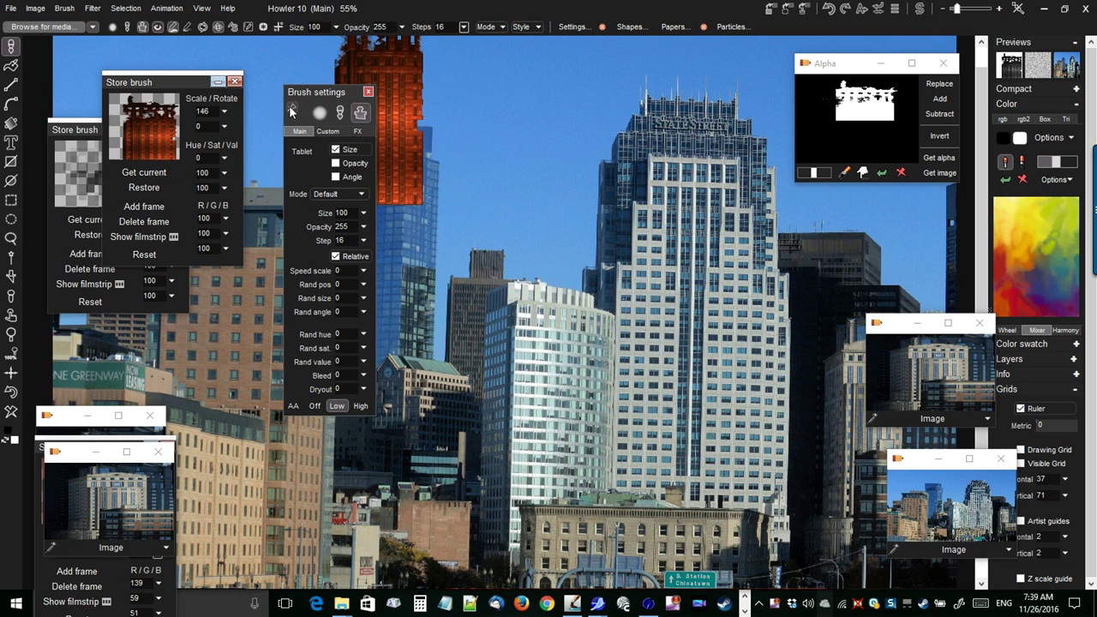
{"action": "left_click_drag", "start_coordinate": [311, 87], "coordinate": [98, 84]}
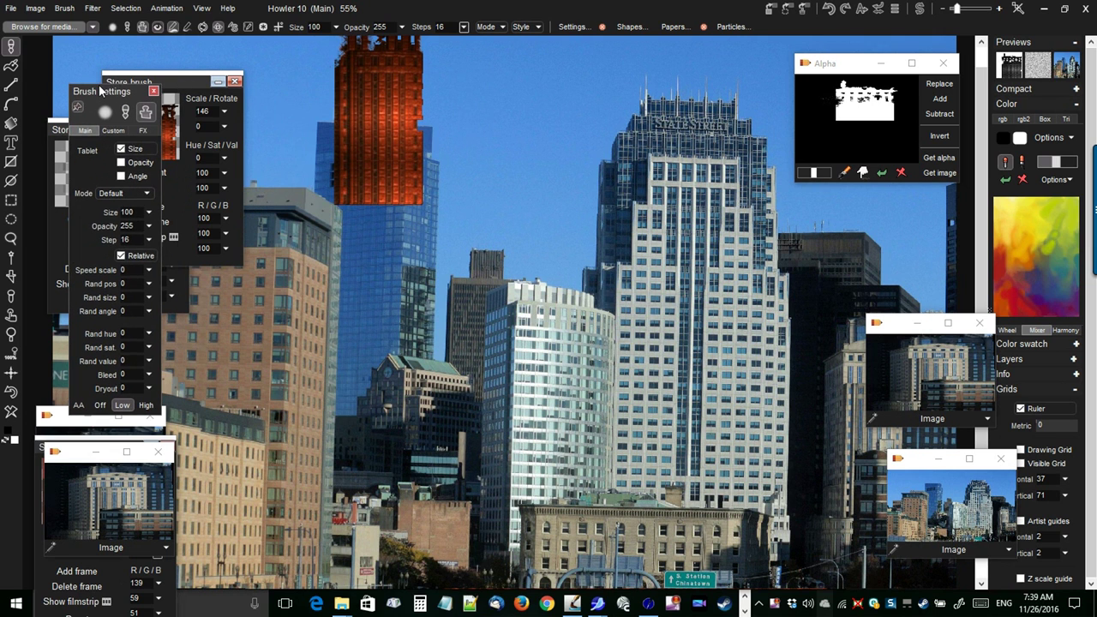
{"action": "mouse_move", "coordinate": [176, 83]}
{"action": "left_mouse_down"}
{"action": "mouse_move", "coordinate": [477, 148]}
{"action": "mouse_move", "coordinate": [712, 394]}
{"action": "left_mouse_up"}
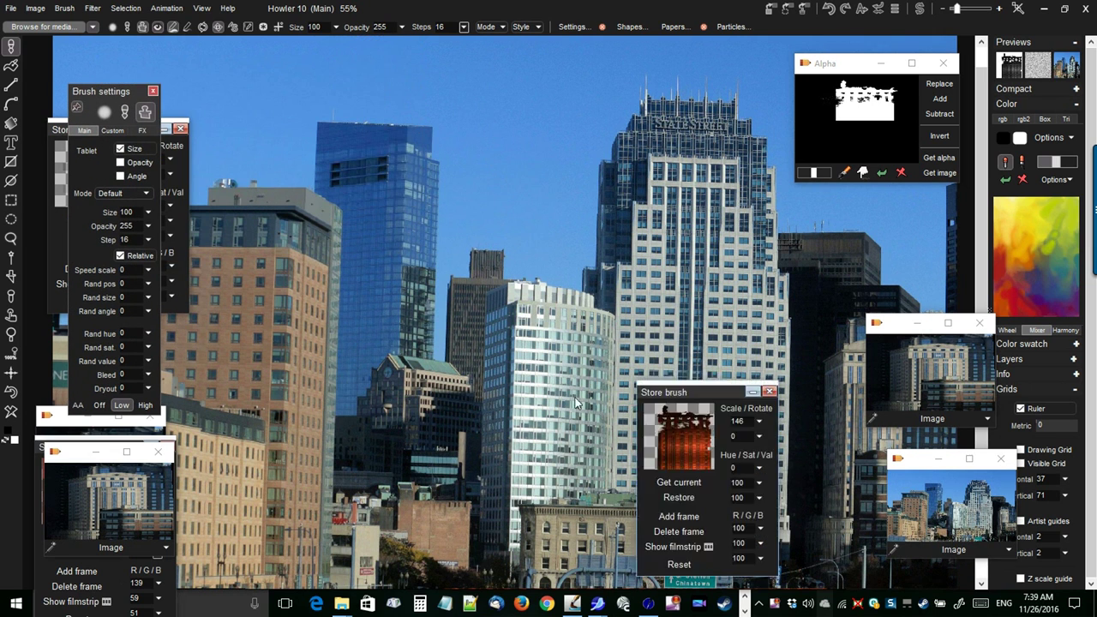
{"action": "mouse_move", "coordinate": [576, 403]}
{"action": "left_mouse_down"}
{"action": "mouse_move", "coordinate": [168, 511]}
{"action": "mouse_move", "coordinate": [150, 481]}
{"action": "left_mouse_up"}
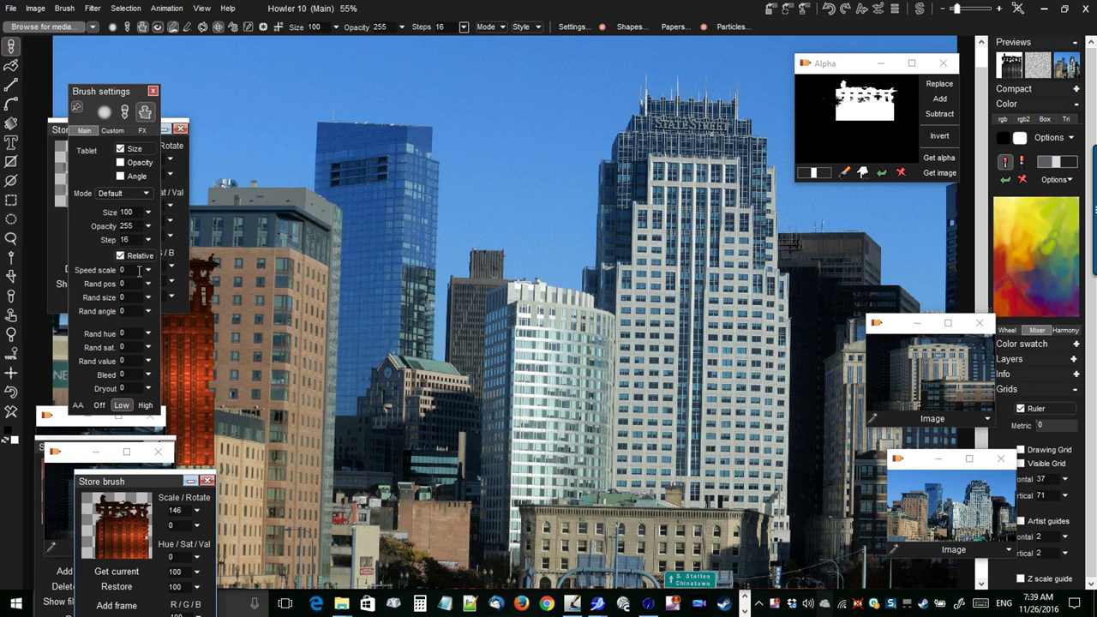
Try test strokes across the lower skyline with the brush's random position set to 31, and undo them.
{"action": "left_click_drag", "start_coordinate": [318, 392], "coordinate": [711, 387]}
{"action": "key", "text": "ctrl+z"}
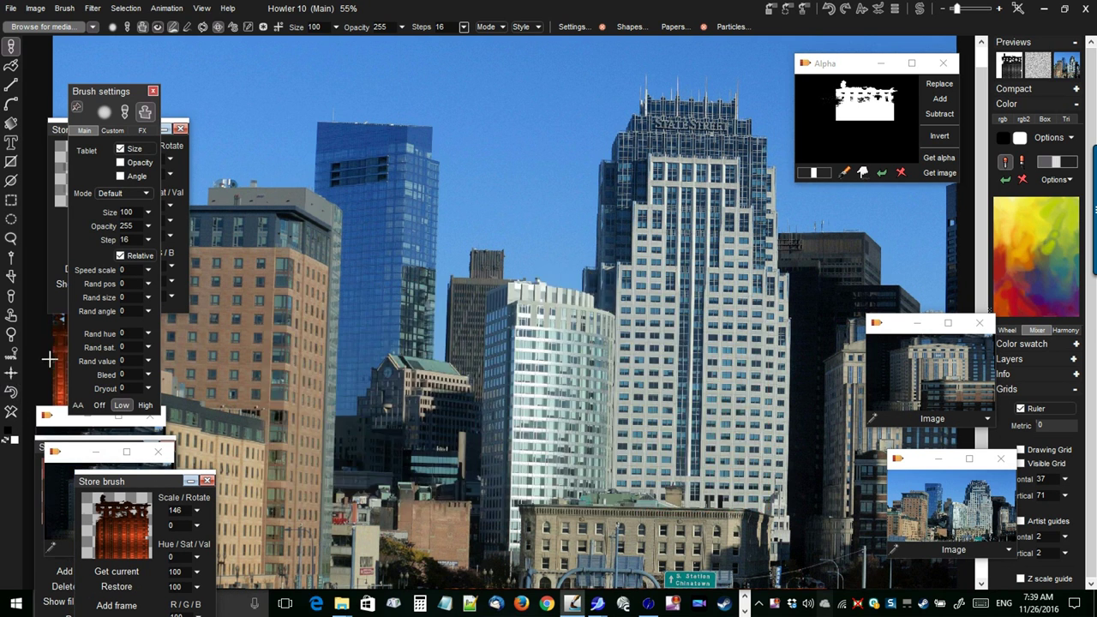
{"action": "left_click", "coordinate": [150, 282]}
{"action": "left_click_drag", "start_coordinate": [75, 302], "coordinate": [97, 301]}
{"action": "mouse_move", "coordinate": [288, 455]}
{"action": "left_mouse_down"}
{"action": "mouse_move", "coordinate": [420, 424]}
{"action": "mouse_move", "coordinate": [517, 450]}
{"action": "mouse_move", "coordinate": [669, 432]}
{"action": "left_mouse_up"}
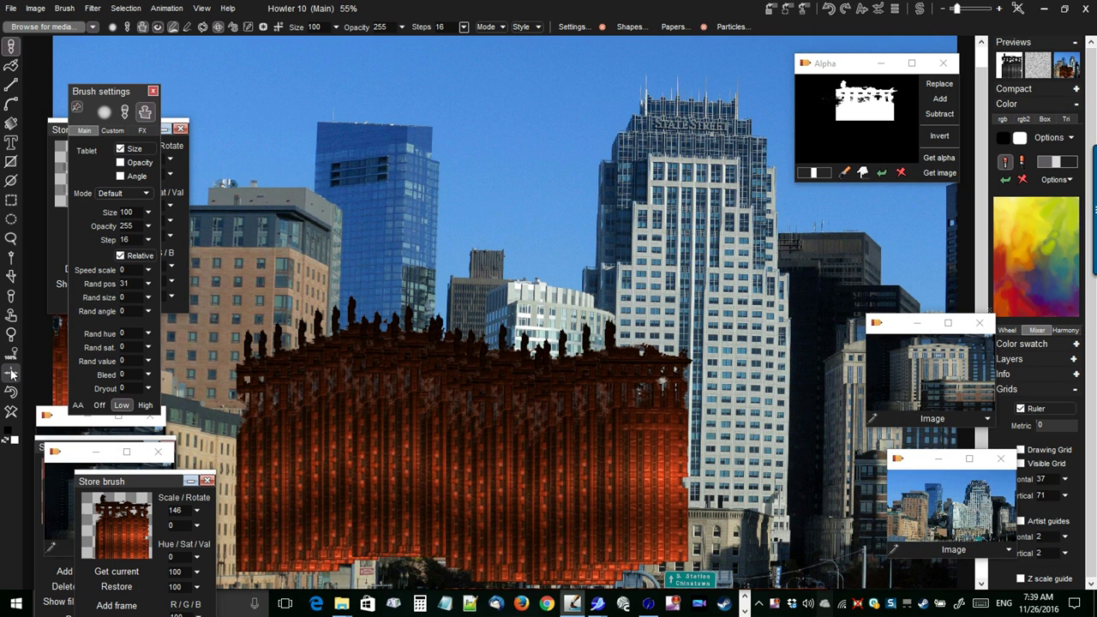
{"action": "key", "text": "ctrl+z"}
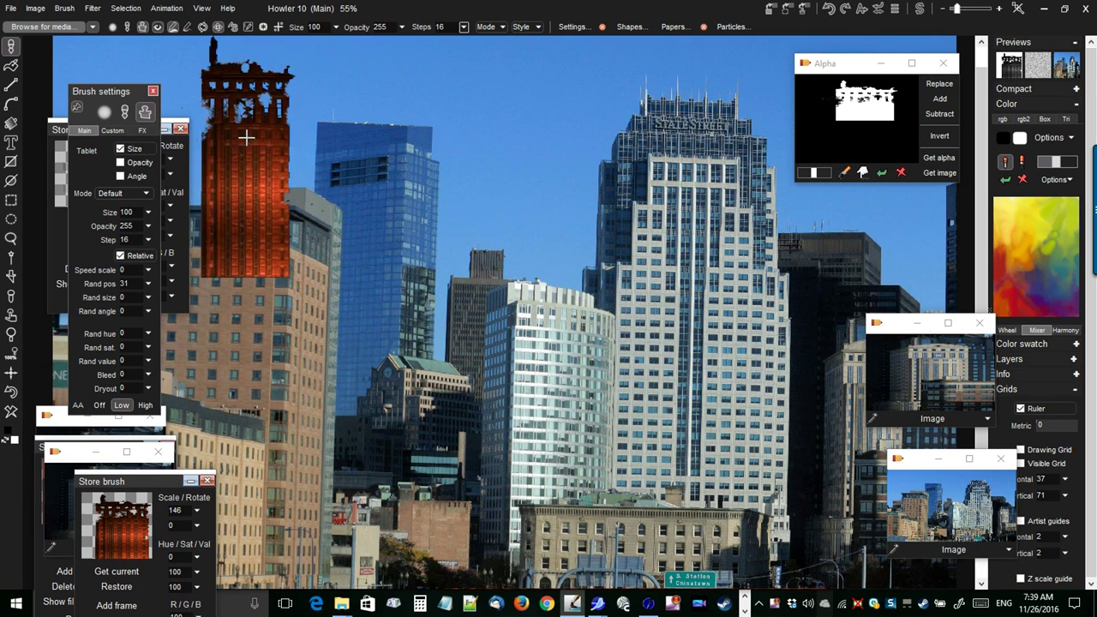
Set the brush steps to 91 and paint two test rows of separate towers, one above the other, over the skyline.
{"action": "left_click", "coordinate": [462, 28]}
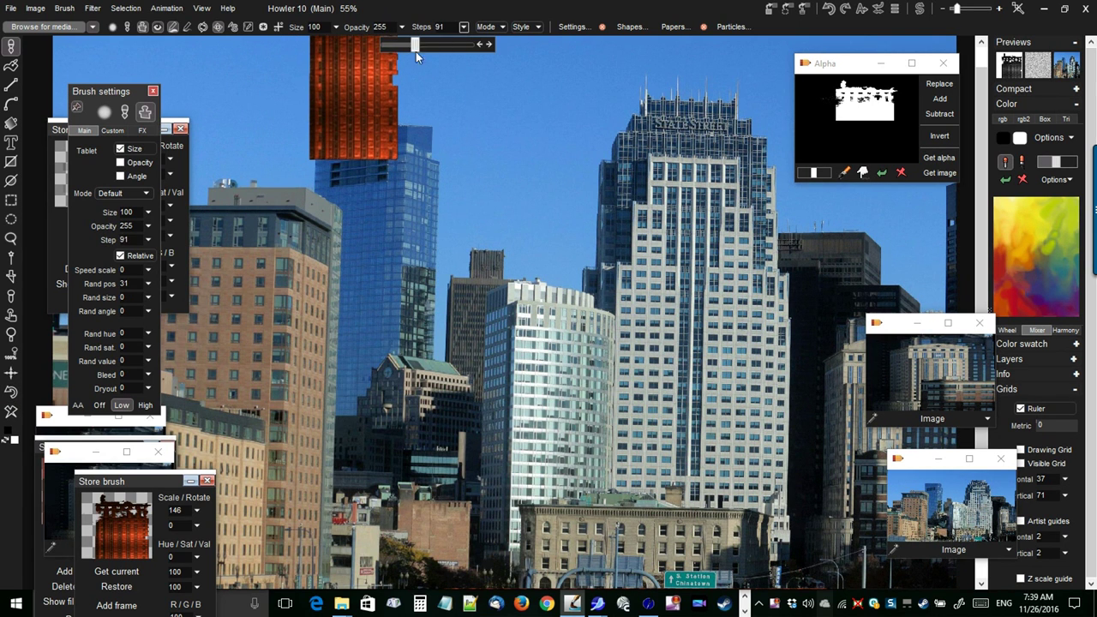
{"action": "left_click_drag", "start_coordinate": [326, 475], "coordinate": [660, 476]}
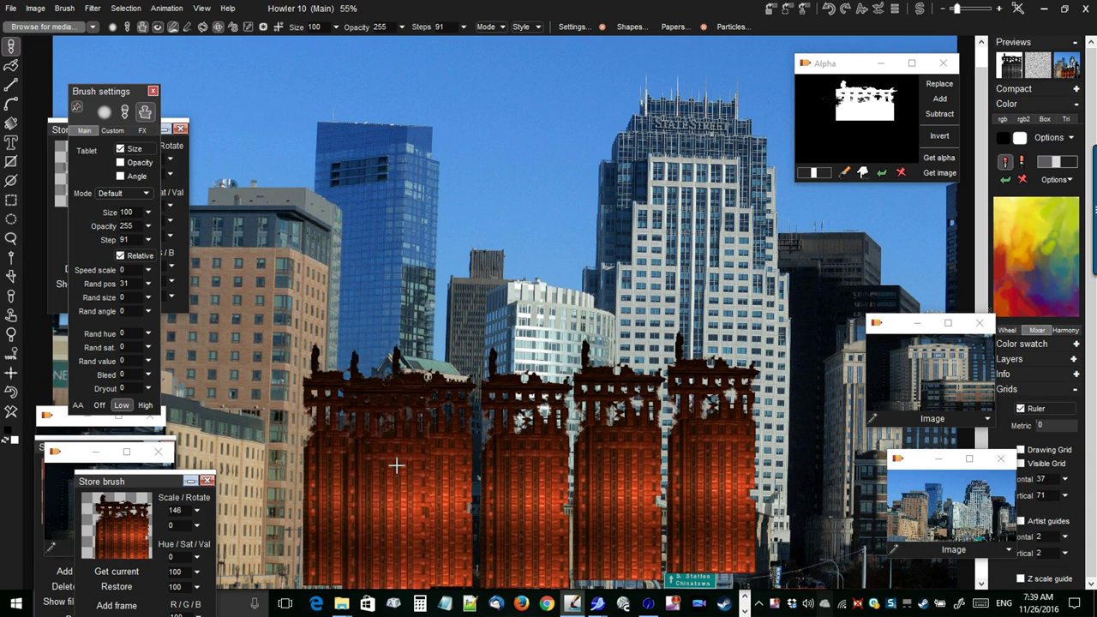
{"action": "left_click_drag", "start_coordinate": [343, 262], "coordinate": [758, 248]}
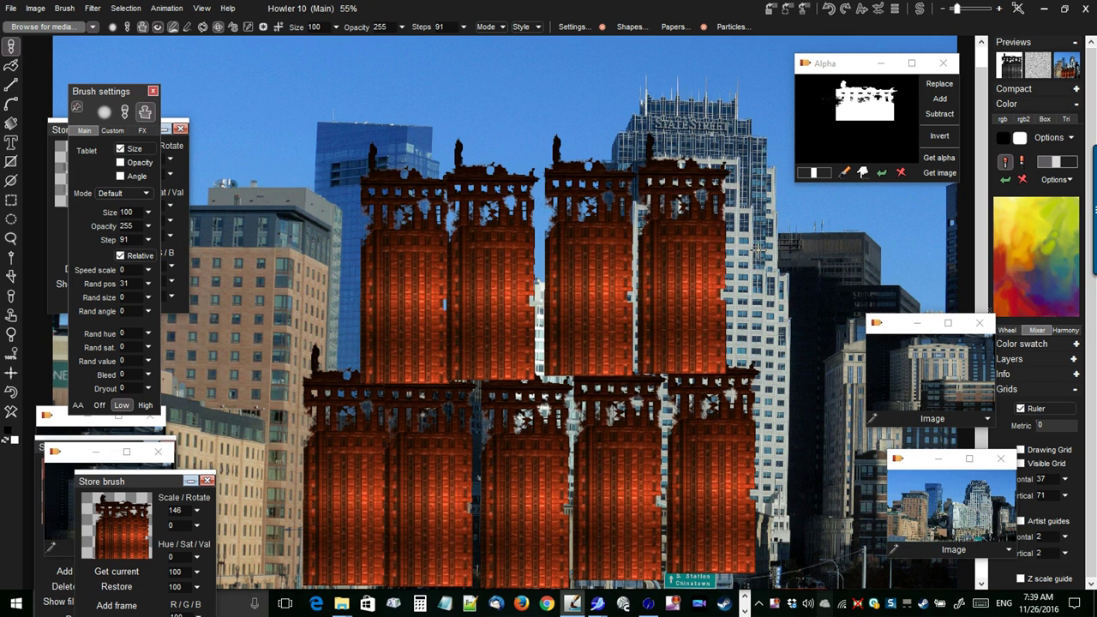
Increase the brush steps to 179 and paint more widely spaced towers over the two rows.
{"action": "left_click", "coordinate": [464, 29]}
{"action": "left_click_drag", "start_coordinate": [415, 44], "coordinate": [445, 43]}
{"action": "mouse_move", "coordinate": [529, 334]}
{"action": "left_mouse_down"}
{"action": "mouse_move", "coordinate": [723, 390]}
{"action": "mouse_move", "coordinate": [311, 450]}
{"action": "left_mouse_up"}
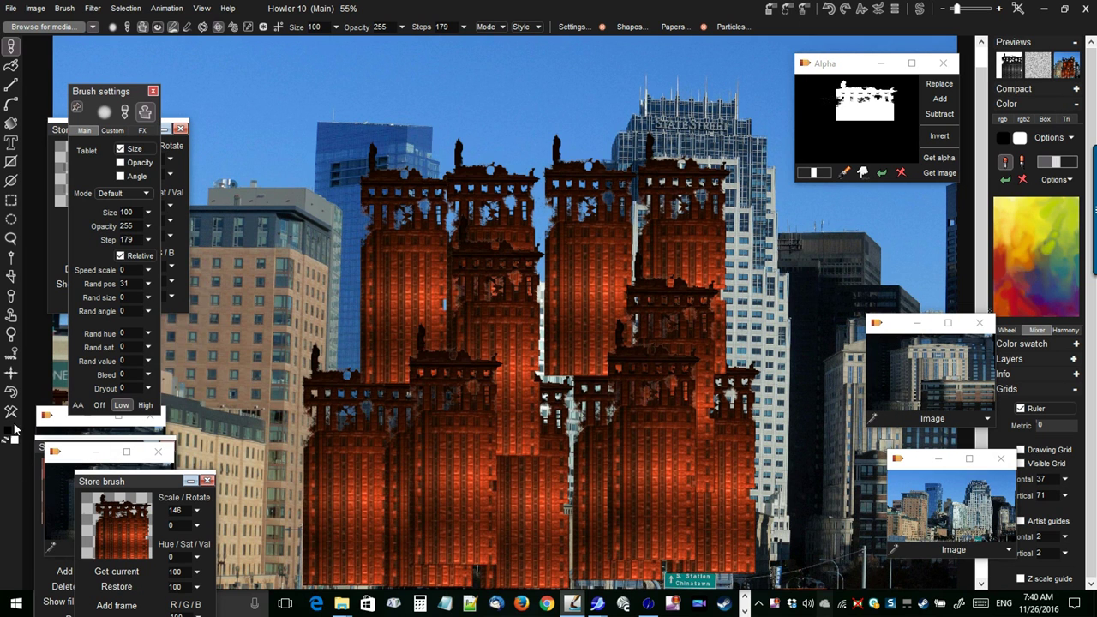
Undo all the tower test strokes on the skyline and set the brush's random position to 64.
{"action": "left_click", "coordinate": [11, 393]}
{"action": "left_click", "coordinate": [11, 393]}
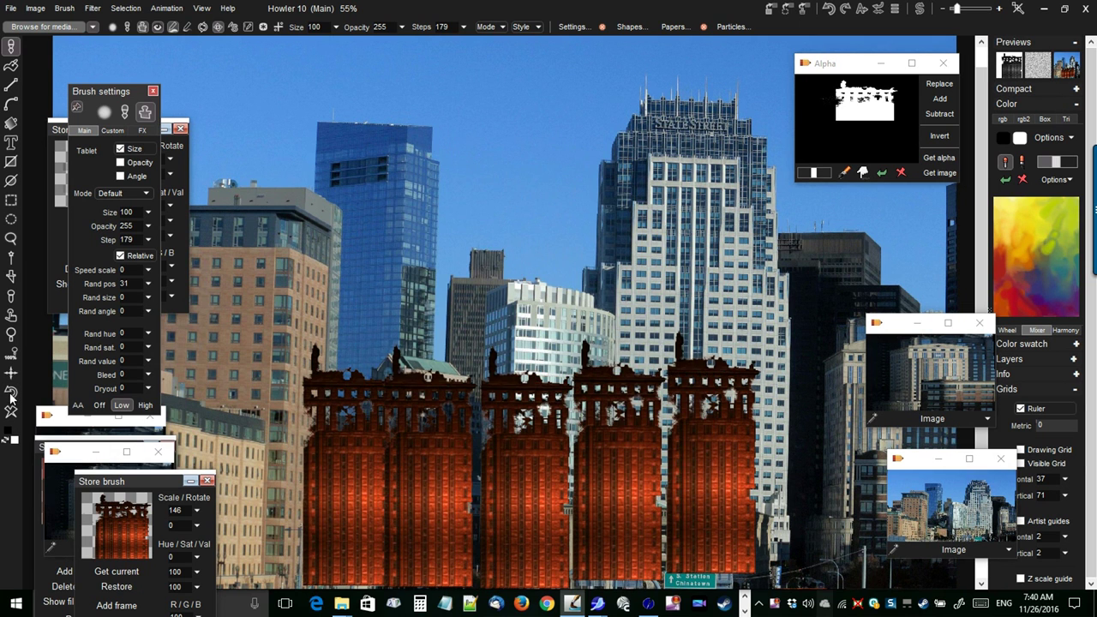
{"action": "left_click", "coordinate": [11, 392]}
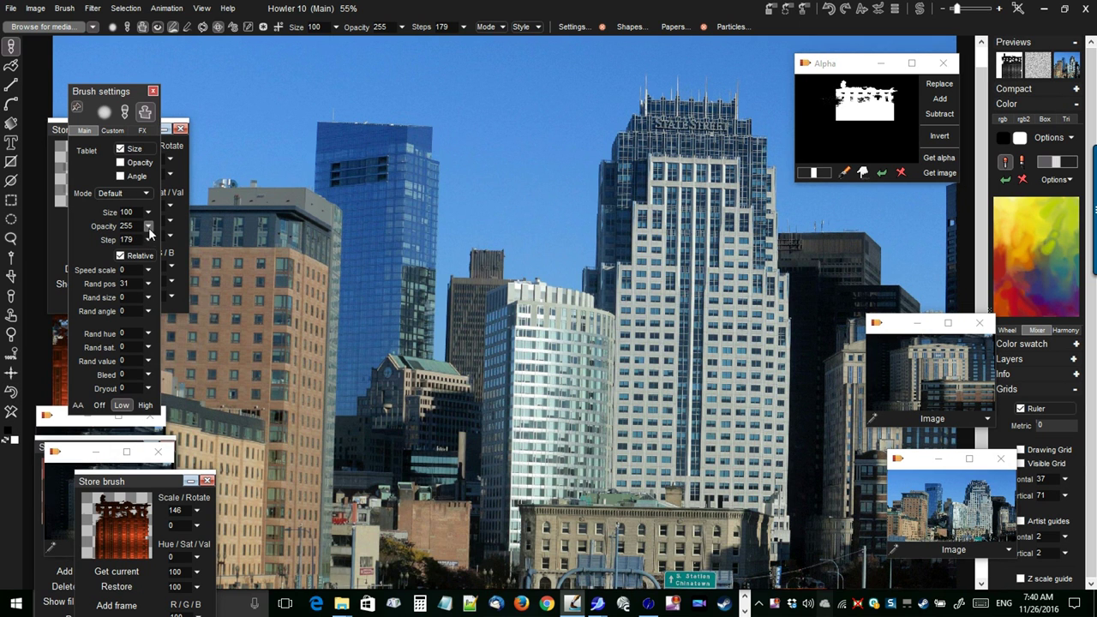
{"action": "left_click", "coordinate": [147, 283]}
{"action": "left_click_drag", "start_coordinate": [98, 302], "coordinate": [125, 302]}
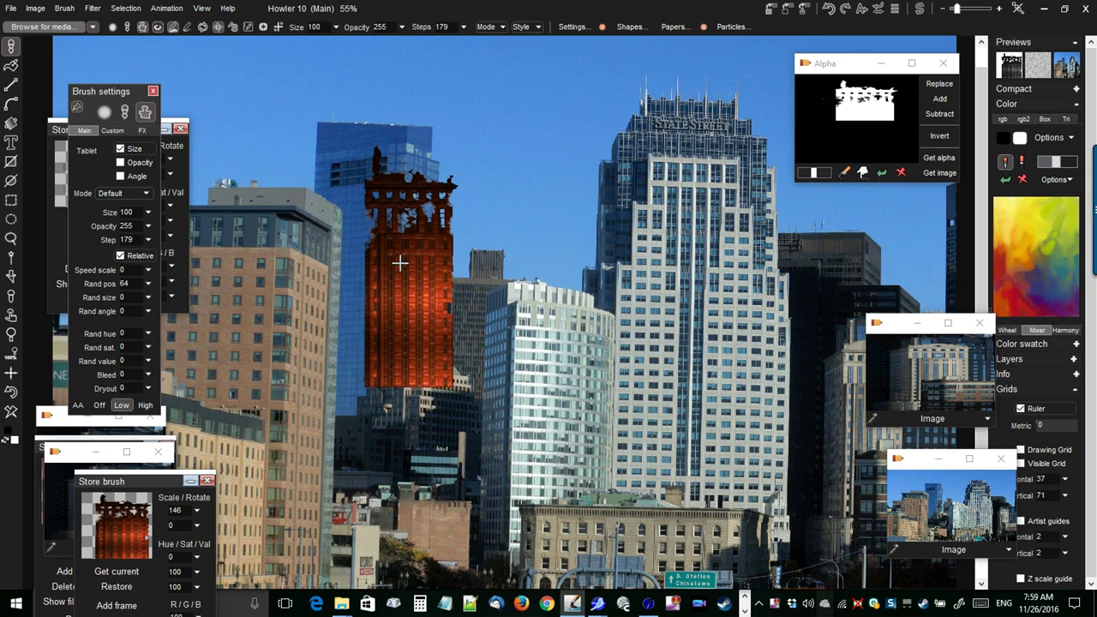
Tint the skyline photo reddish with a multiply colour adjustment of about red 118, green 52 and blue 54.
{"action": "scroll", "coordinate": [401, 263], "scroll_direction": "down", "scroll_amount": 2}
{"action": "scroll", "coordinate": [401, 275], "scroll_direction": "up", "scroll_amount": 2}
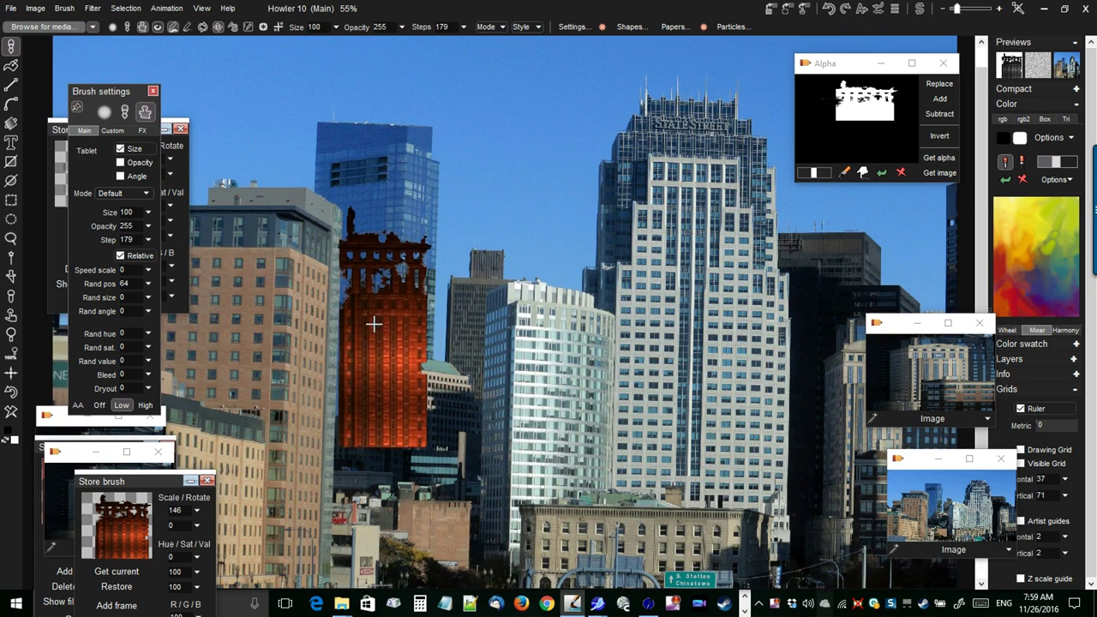
{"action": "scroll", "coordinate": [373, 324], "scroll_direction": "down", "scroll_amount": 1}
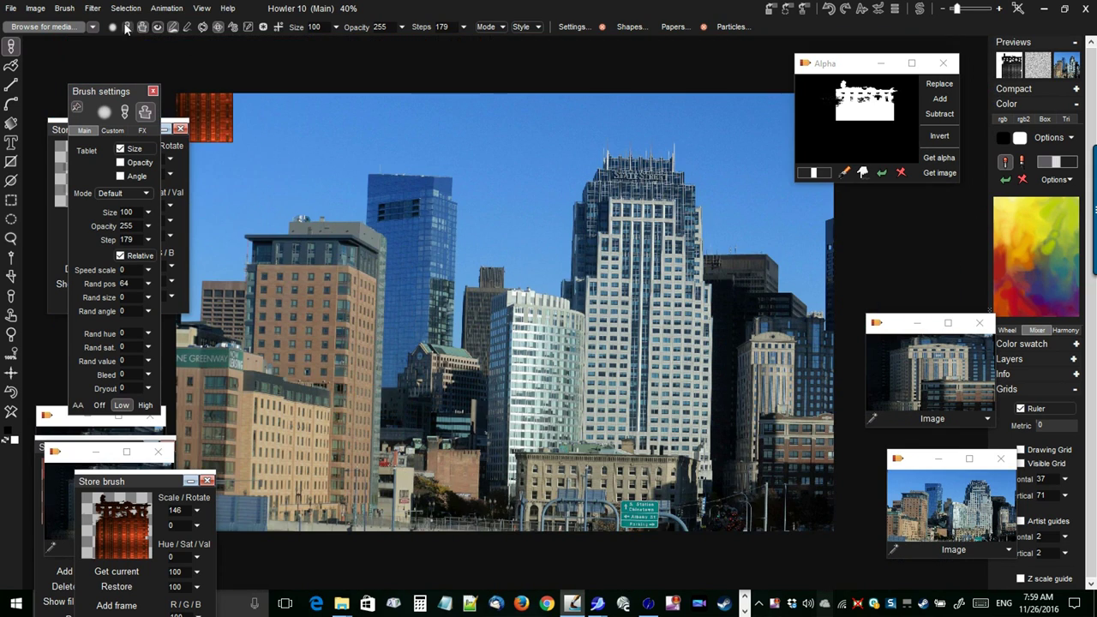
{"action": "left_click", "coordinate": [93, 8]}
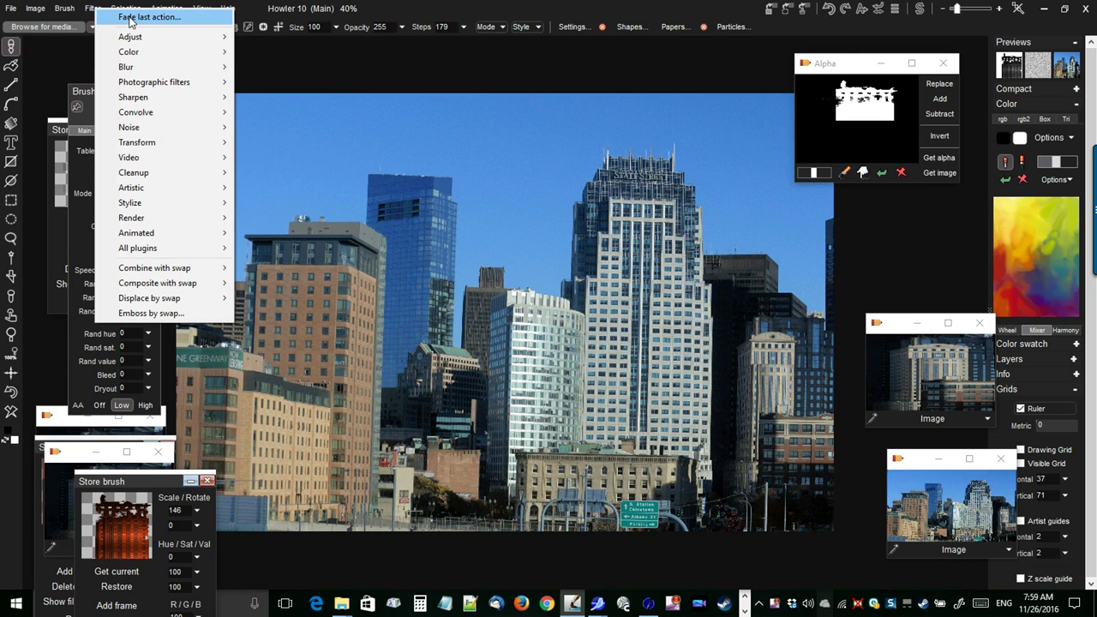
{"action": "mouse_move", "coordinate": [130, 39]}
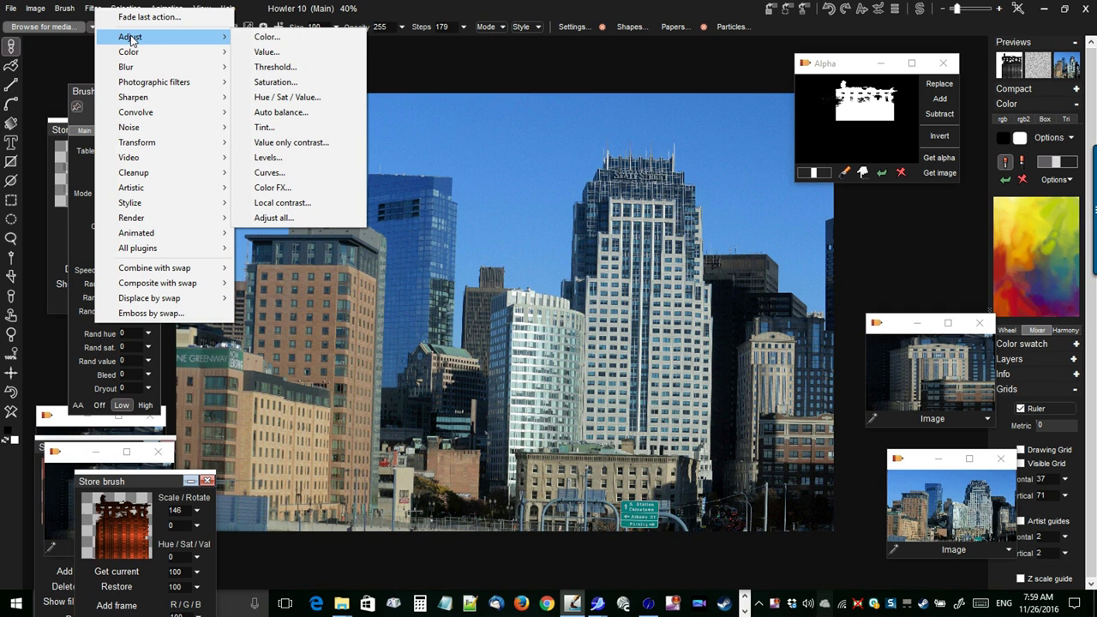
{"action": "left_click", "coordinate": [289, 38]}
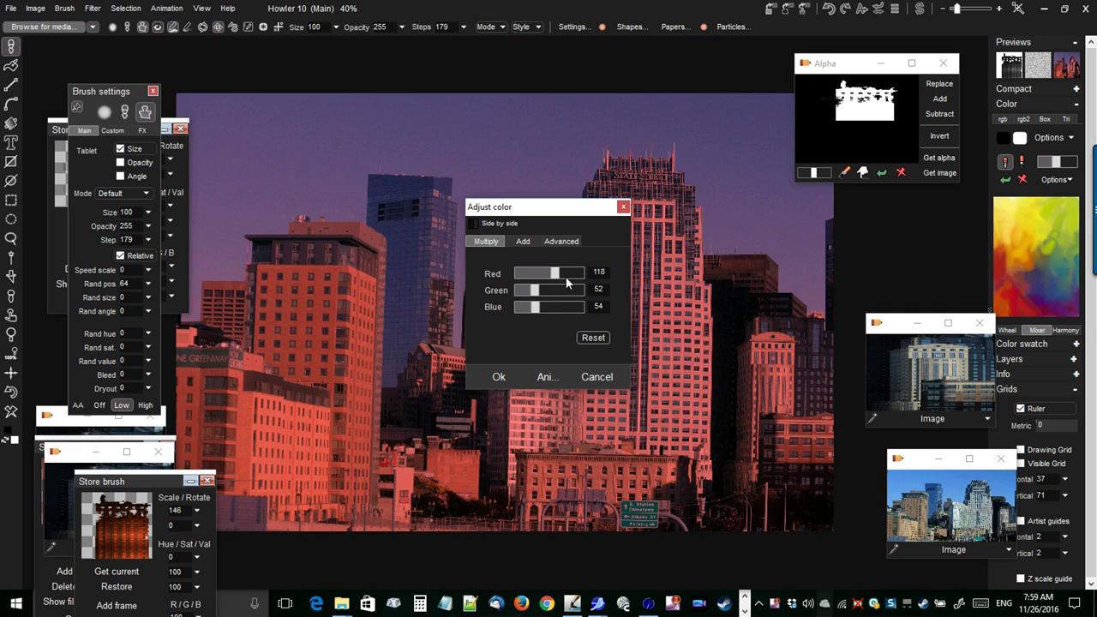
{"action": "left_click_drag", "start_coordinate": [556, 277], "coordinate": [558, 279]}
{"action": "left_click", "coordinate": [498, 377]}
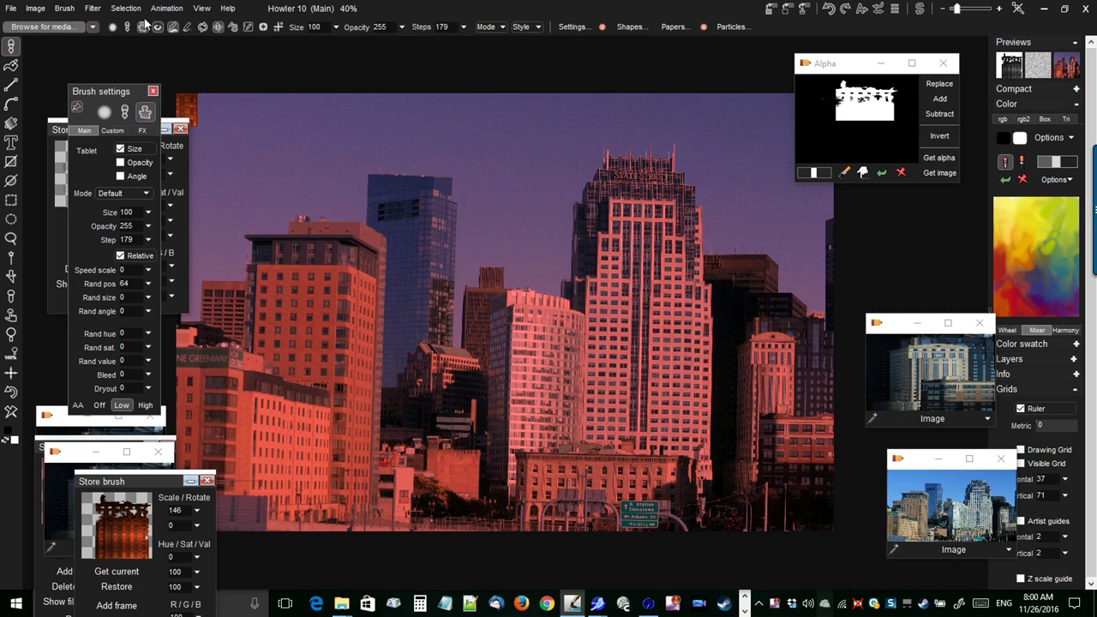
Adjust the skyline's values with brightness set to 111 and contrast to 83.
{"action": "left_click", "coordinate": [96, 10]}
{"action": "mouse_move", "coordinate": [208, 43]}
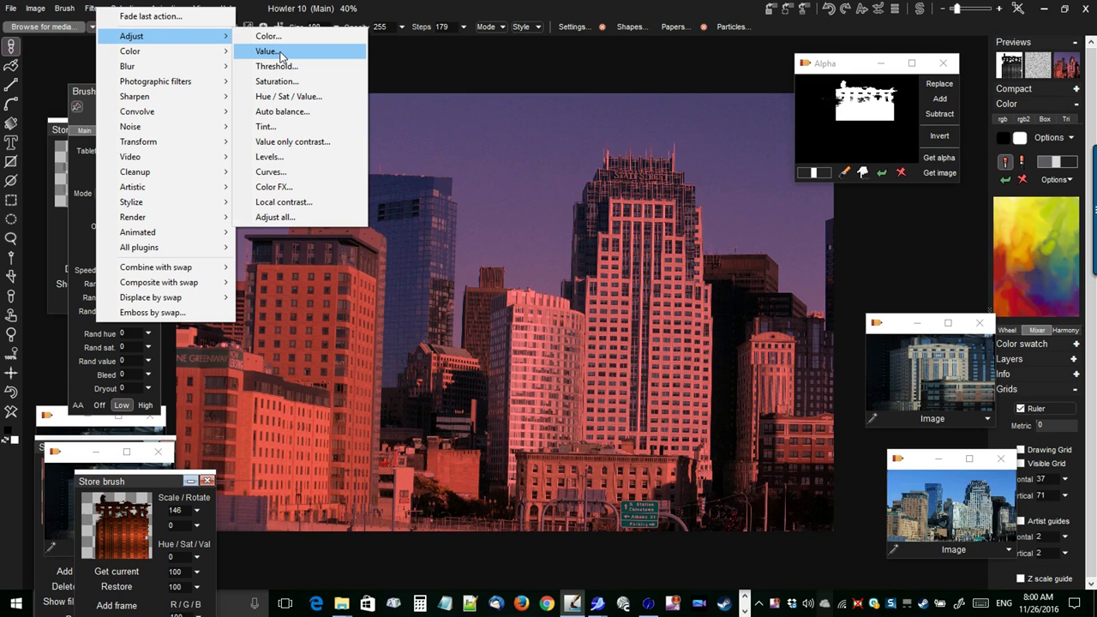
{"action": "left_click", "coordinate": [279, 53]}
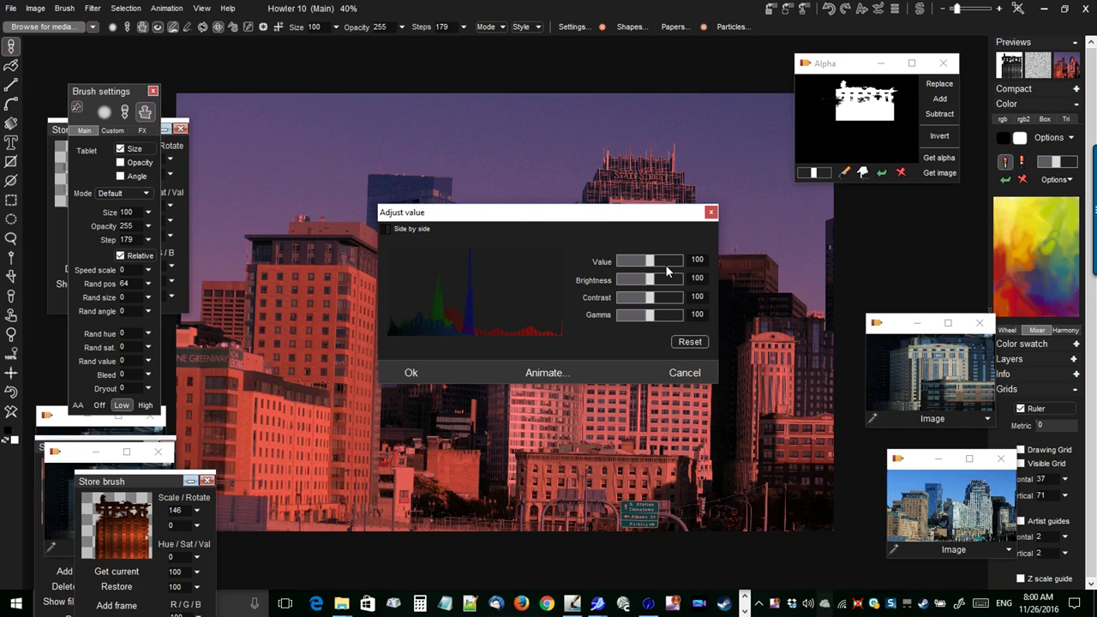
{"action": "left_click_drag", "start_coordinate": [651, 284], "coordinate": [645, 302]}
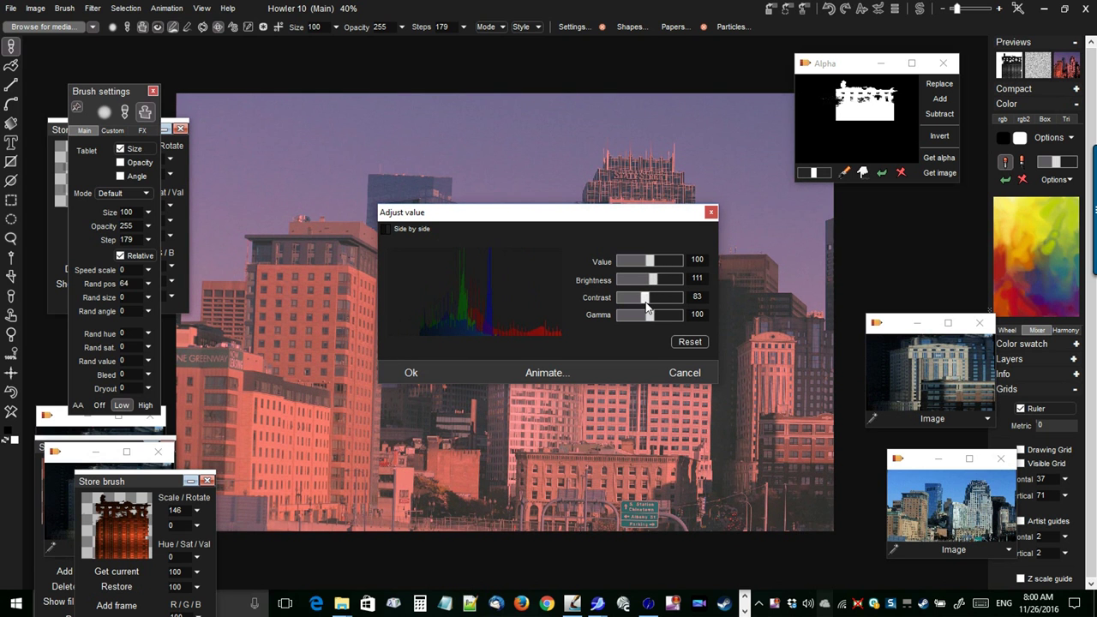
{"action": "left_click", "coordinate": [410, 372]}
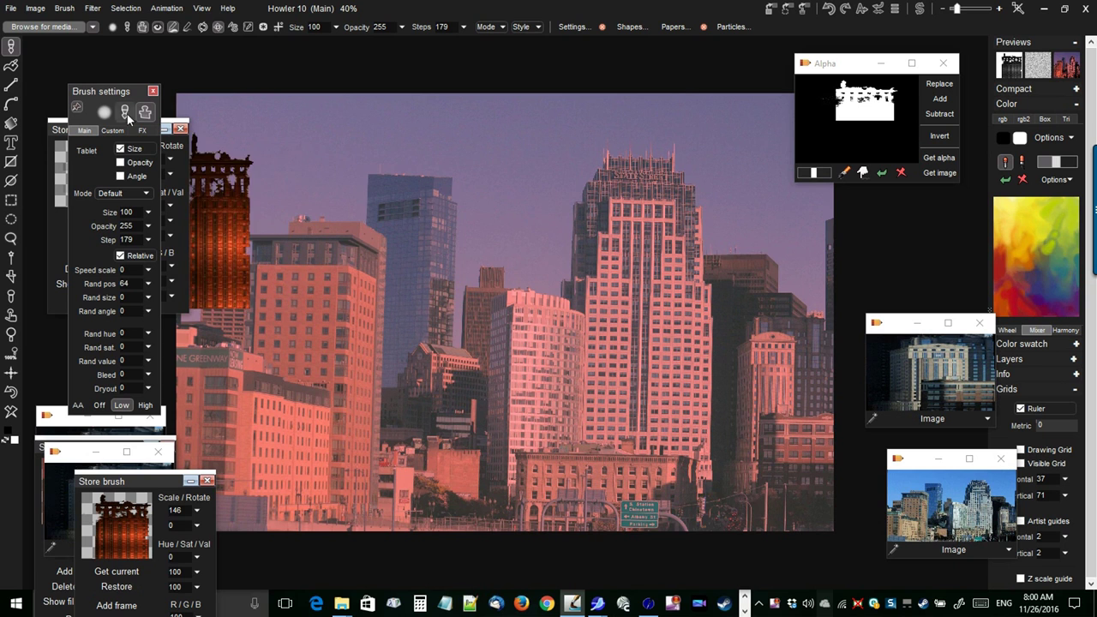
Apply Soft contrast improvement to the skyline with softness 20 and reduced exposure and level.
{"action": "left_click", "coordinate": [92, 10]}
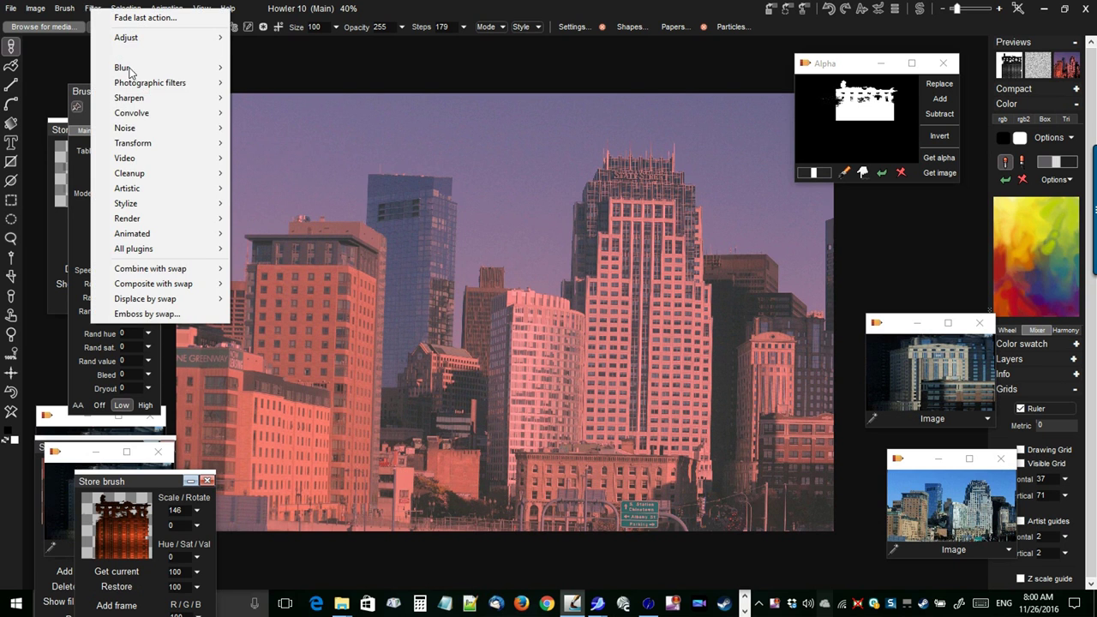
{"action": "mouse_move", "coordinate": [155, 82]}
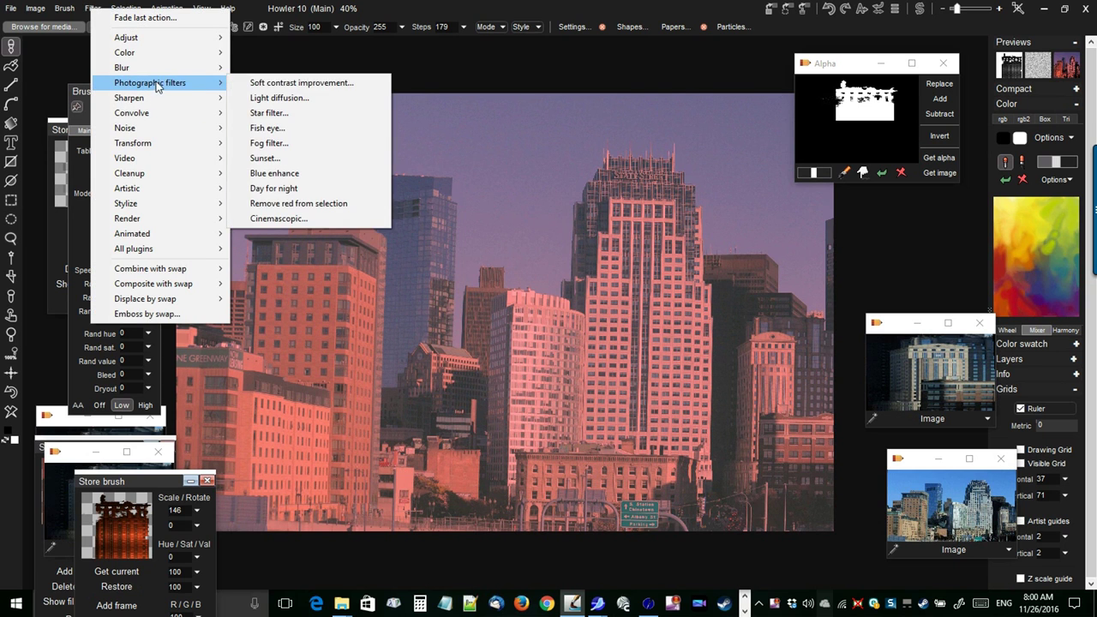
{"action": "left_click", "coordinate": [277, 84]}
{"action": "left_click_drag", "start_coordinate": [543, 288], "coordinate": [527, 289]}
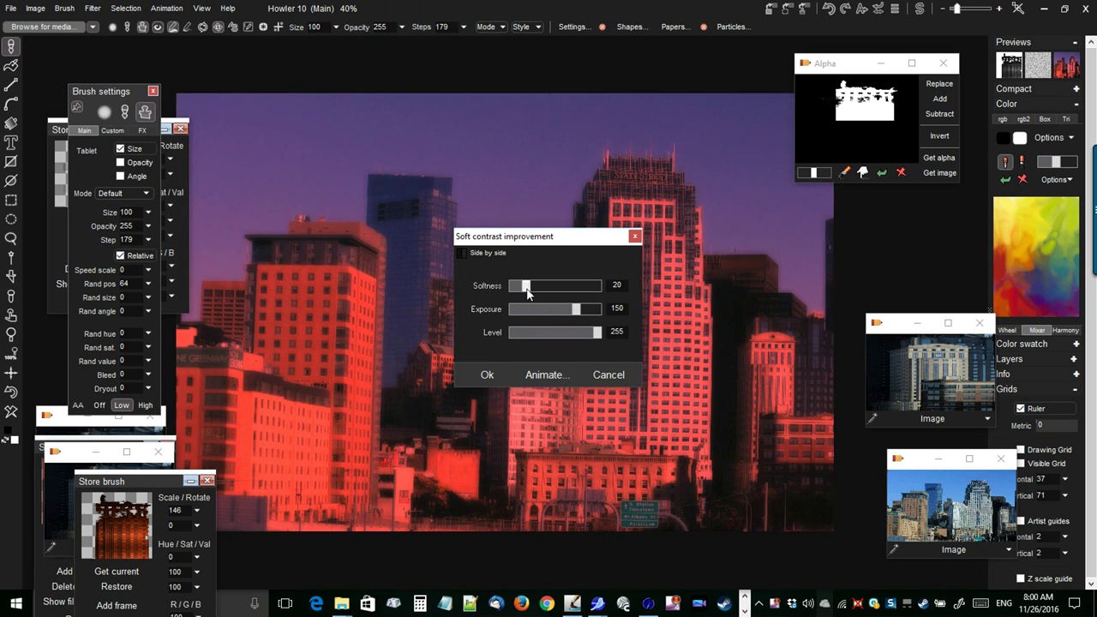
{"action": "mouse_move", "coordinate": [573, 316]}
{"action": "left_mouse_down"}
{"action": "mouse_move", "coordinate": [589, 313]}
{"action": "mouse_move", "coordinate": [563, 332]}
{"action": "left_mouse_up"}
{"action": "left_click", "coordinate": [480, 376]}
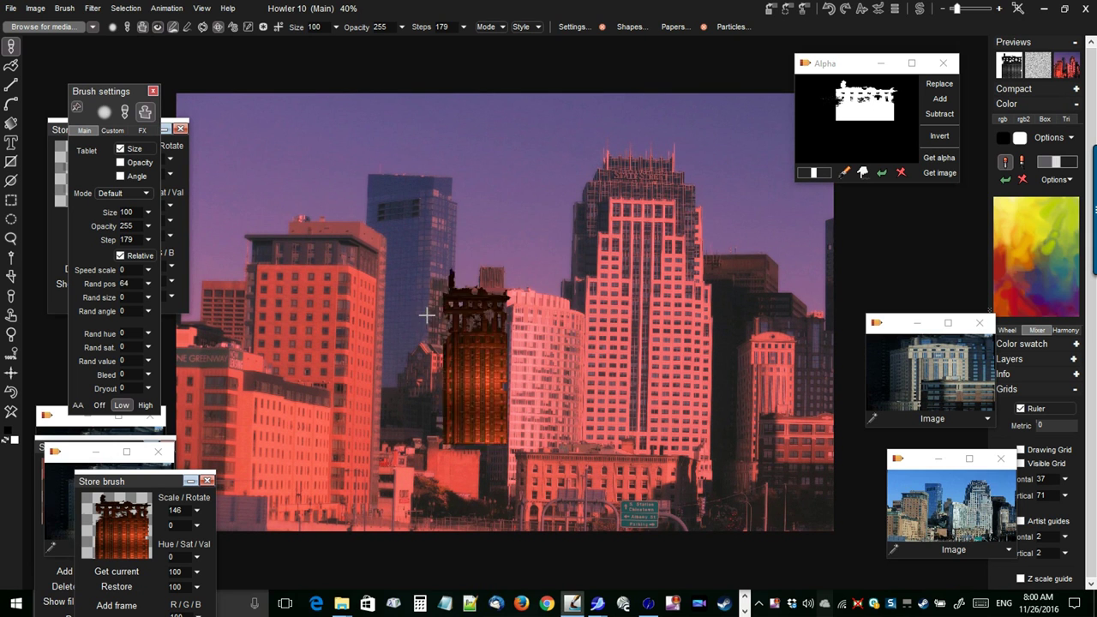
Apply the Wet paint artistic filter to the skyline with a value above 64 and opacity 255.
{"action": "left_click", "coordinate": [95, 9]}
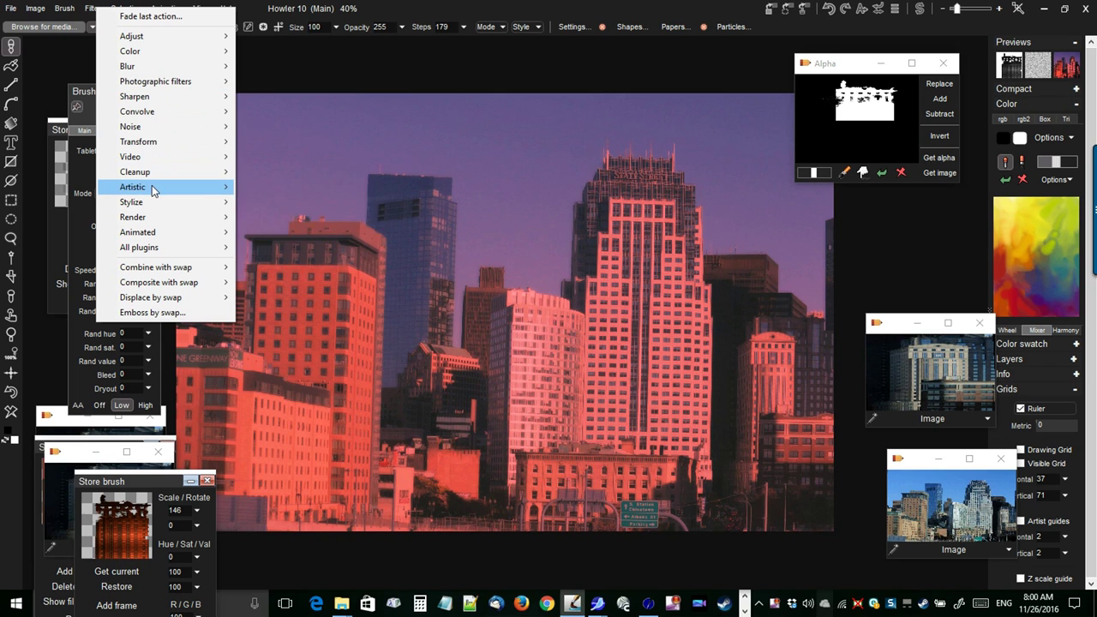
{"action": "mouse_move", "coordinate": [153, 188]}
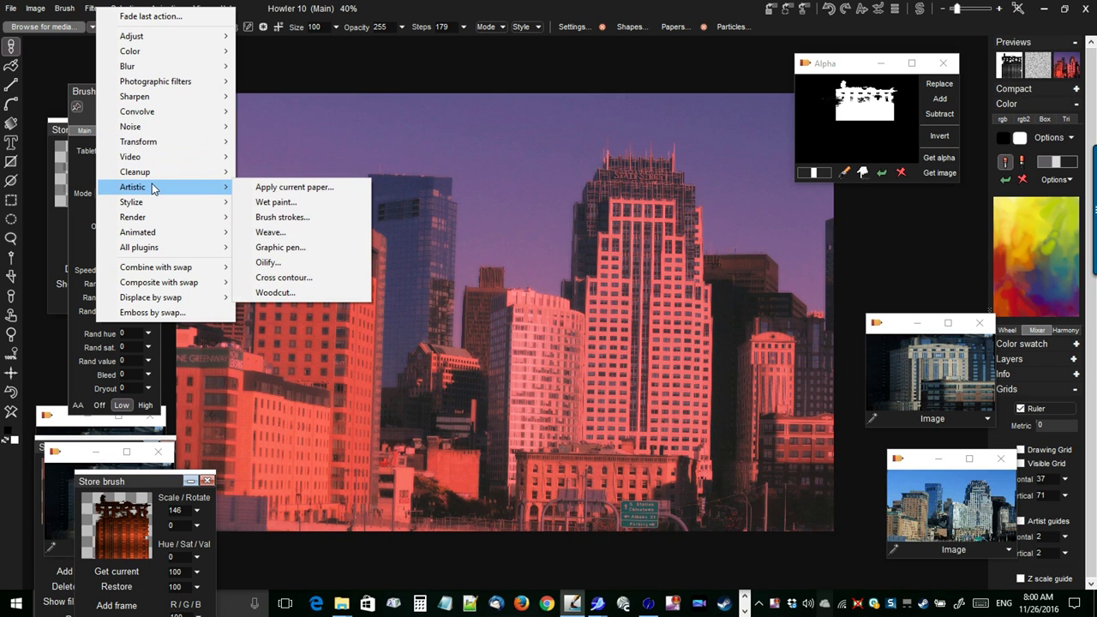
{"action": "left_click", "coordinate": [273, 202]}
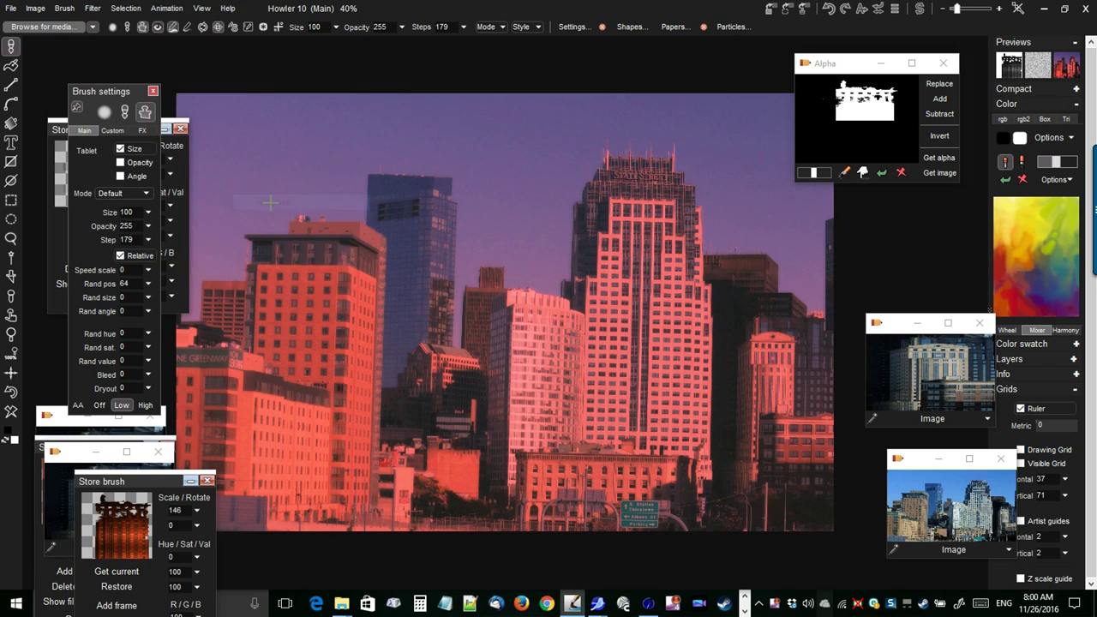
{"action": "left_click_drag", "start_coordinate": [559, 288], "coordinate": [570, 290]}
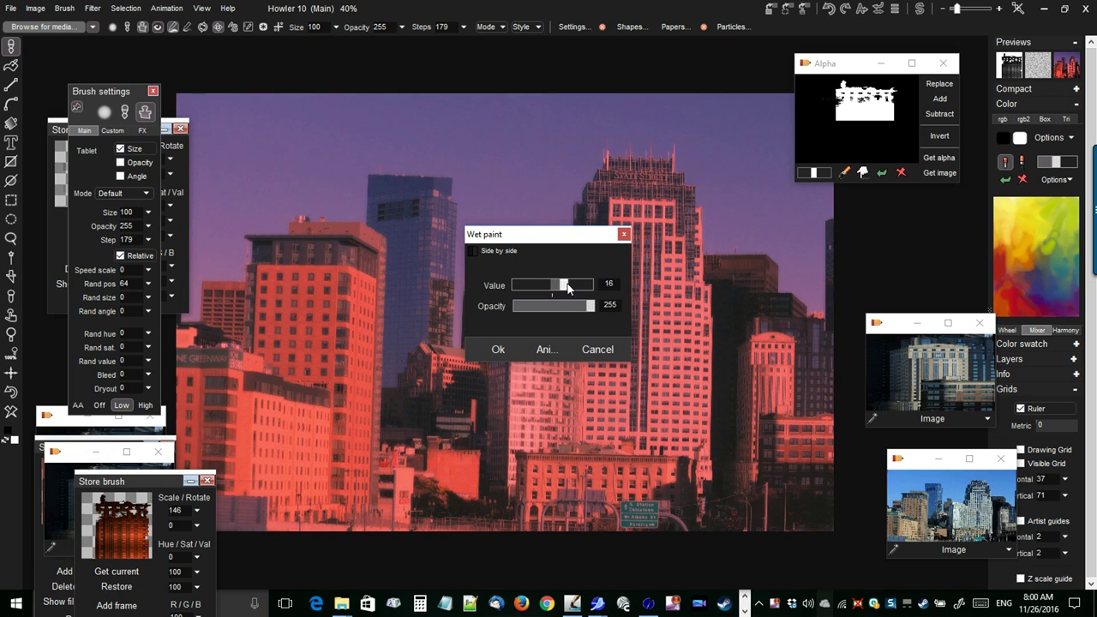
{"action": "left_click", "coordinate": [578, 289]}
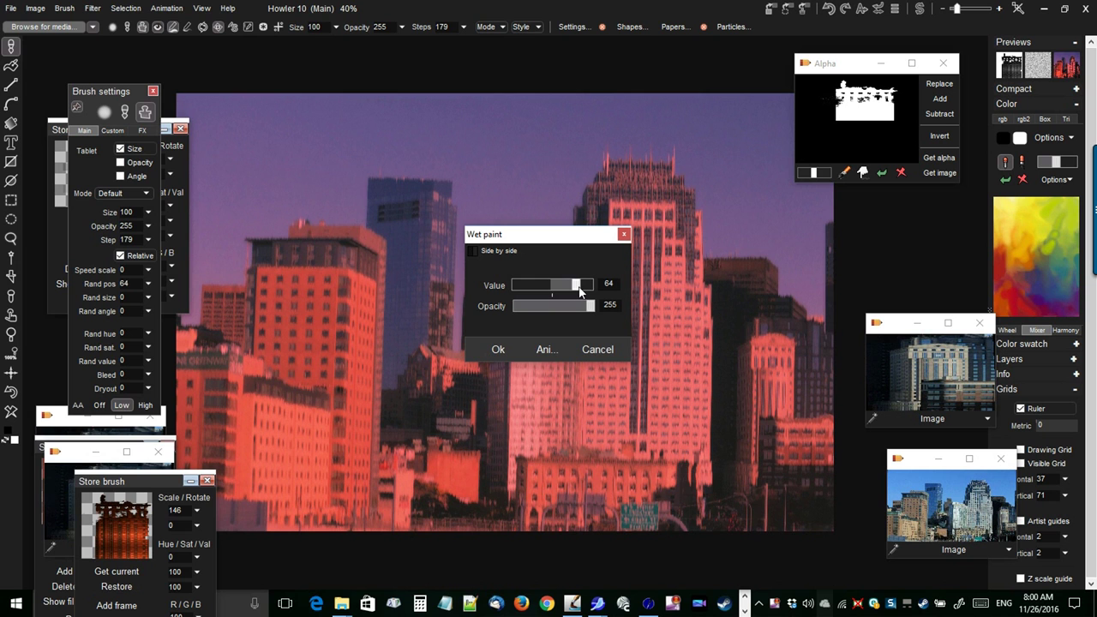
{"action": "left_click", "coordinate": [586, 292]}
{"action": "left_click", "coordinate": [585, 286]}
{"action": "left_click", "coordinate": [514, 356]}
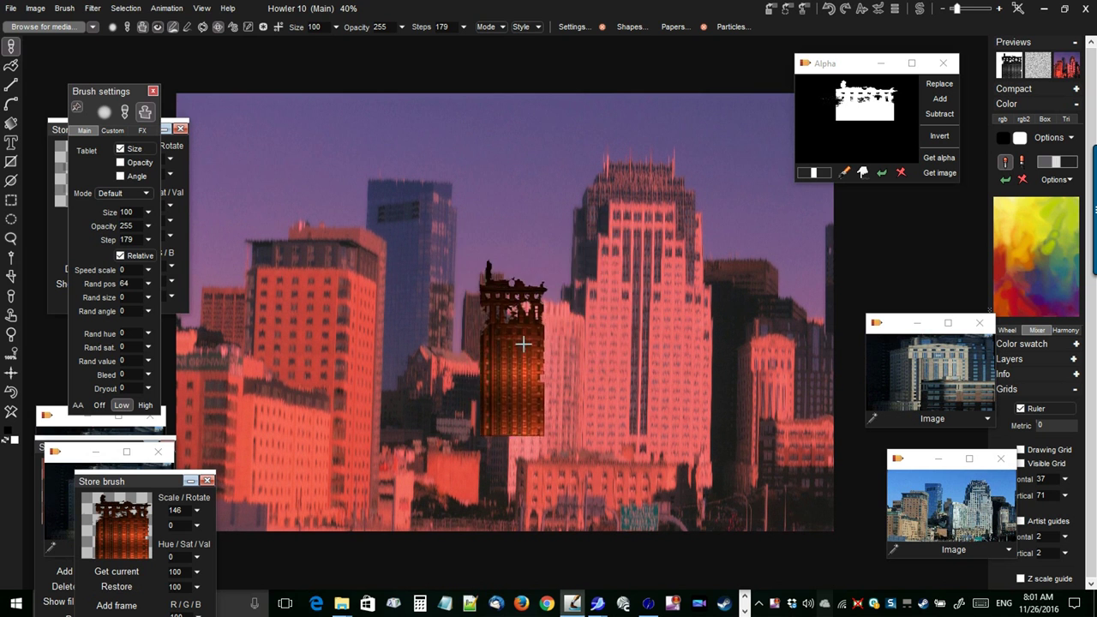
Apply the Day for night photographic filter to the skyline and fade it to 117 with interactive undo.
{"action": "scroll", "coordinate": [485, 348], "scroll_direction": "up", "scroll_amount": 5}
{"action": "scroll", "coordinate": [703, 354], "scroll_direction": "up", "scroll_amount": 3}
{"action": "scroll", "coordinate": [726, 355], "scroll_direction": "down", "scroll_amount": 2}
{"action": "scroll", "coordinate": [727, 354], "scroll_direction": "down", "scroll_amount": 3}
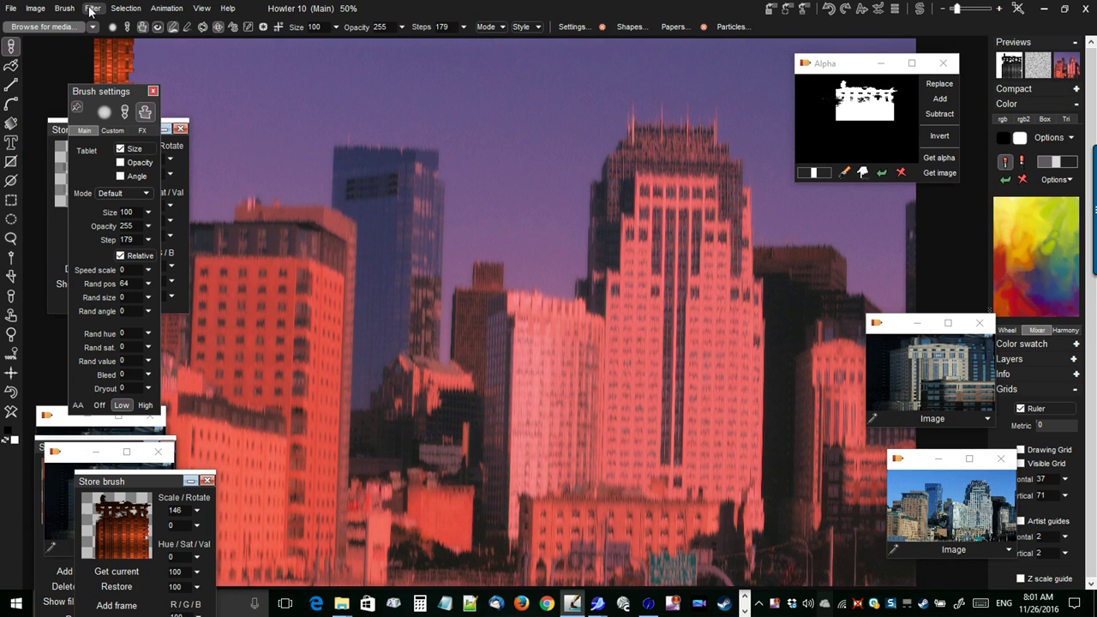
{"action": "left_click", "coordinate": [92, 8]}
{"action": "mouse_move", "coordinate": [166, 87]}
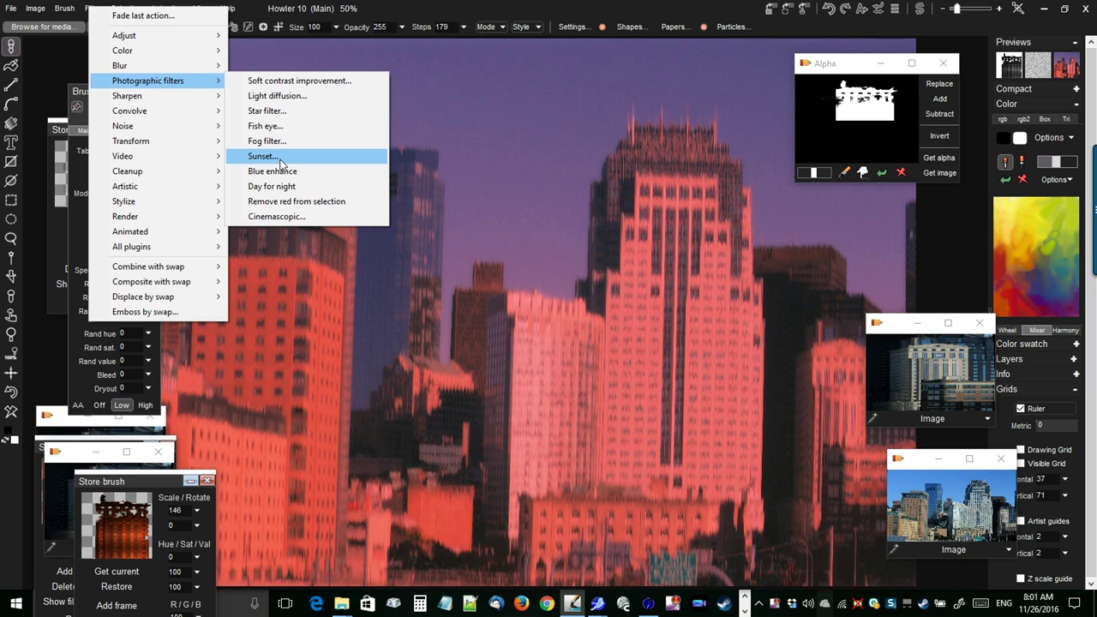
{"action": "left_click", "coordinate": [287, 186]}
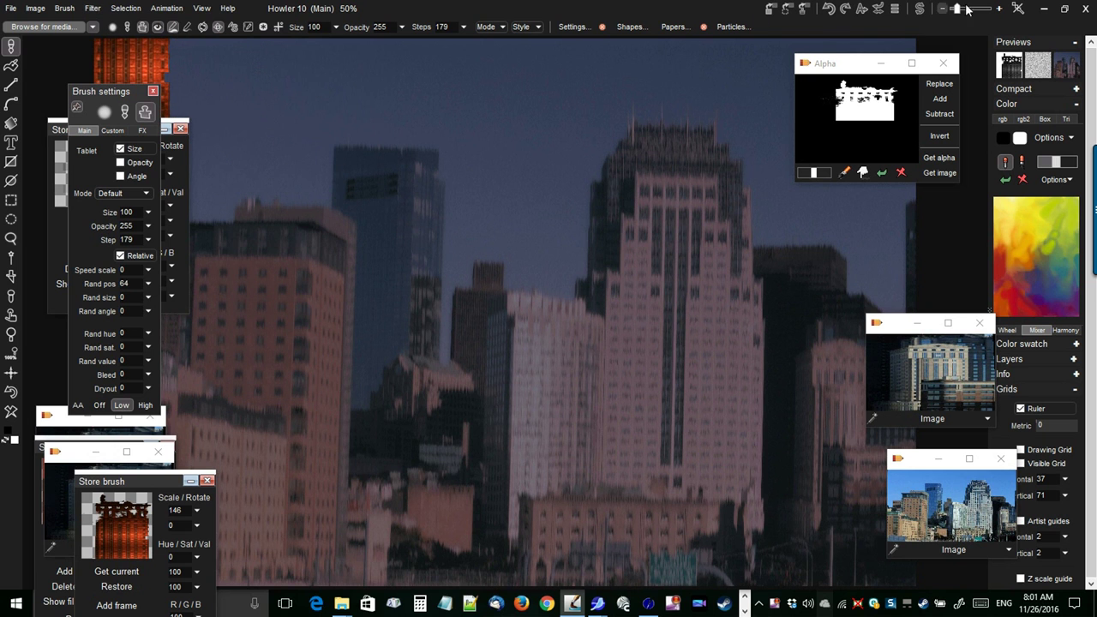
{"action": "left_click", "coordinate": [905, 8]}
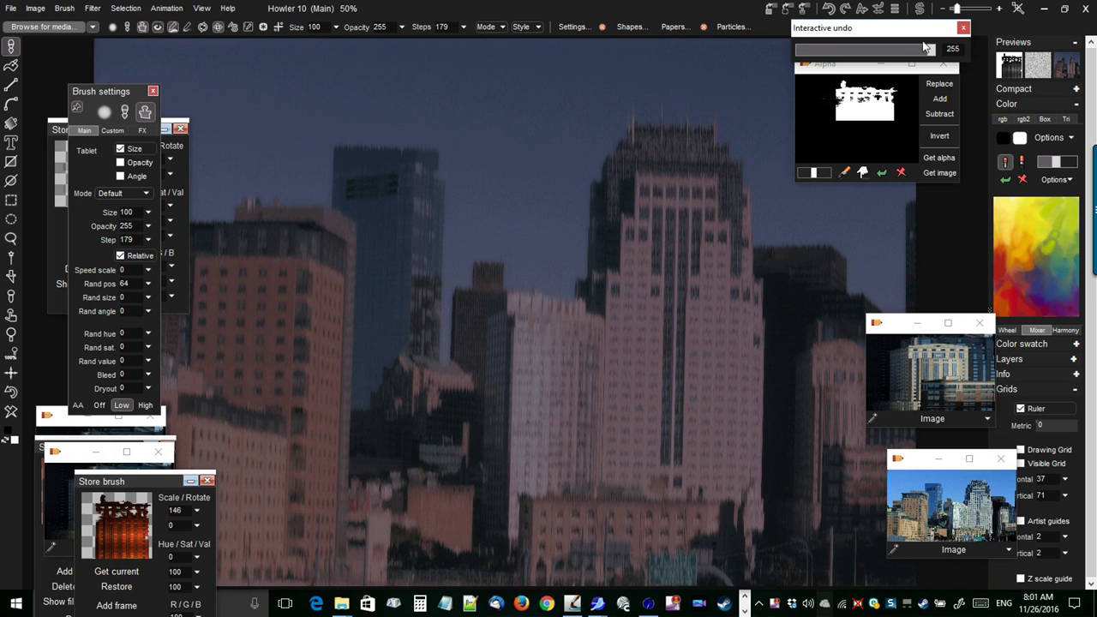
{"action": "left_click_drag", "start_coordinate": [900, 52], "coordinate": [859, 52]}
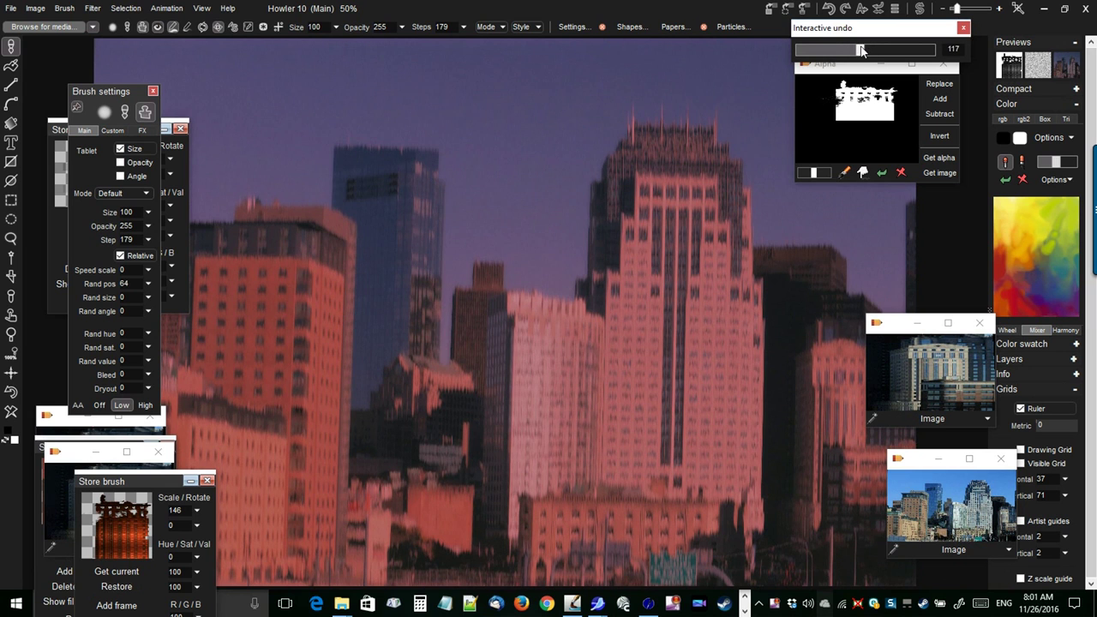
Resize the skyline image to half its width and height with constrained proportions and Bi-cubic+ scaling.
{"action": "scroll", "coordinate": [470, 313], "scroll_direction": "down", "scroll_amount": 3}
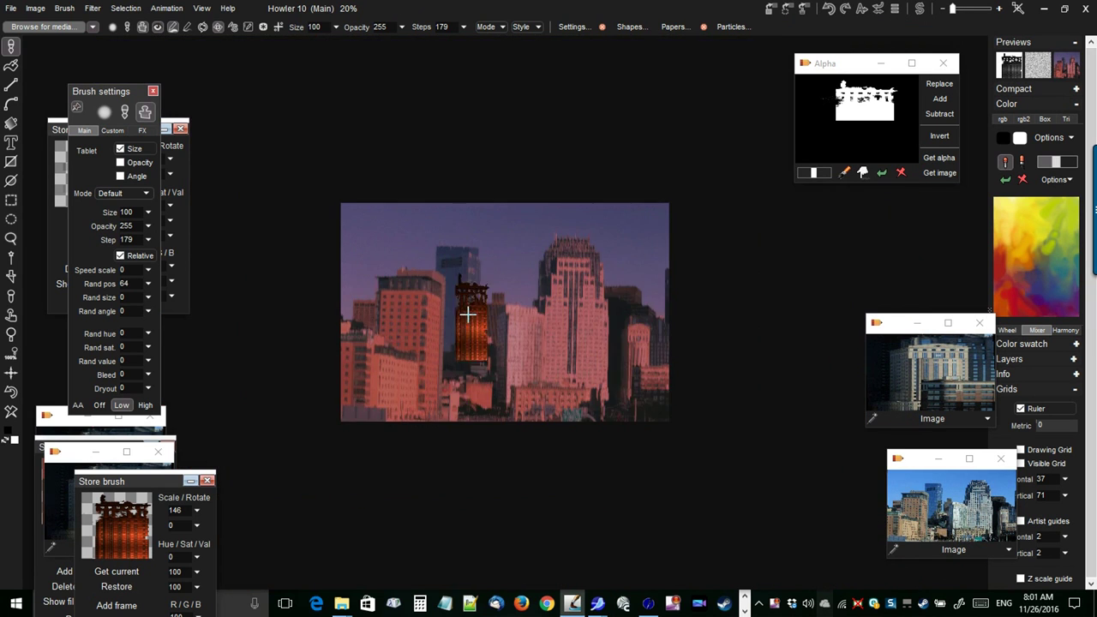
{"action": "scroll", "coordinate": [467, 314], "scroll_direction": "up", "scroll_amount": 3}
{"action": "left_click", "coordinate": [36, 9]}
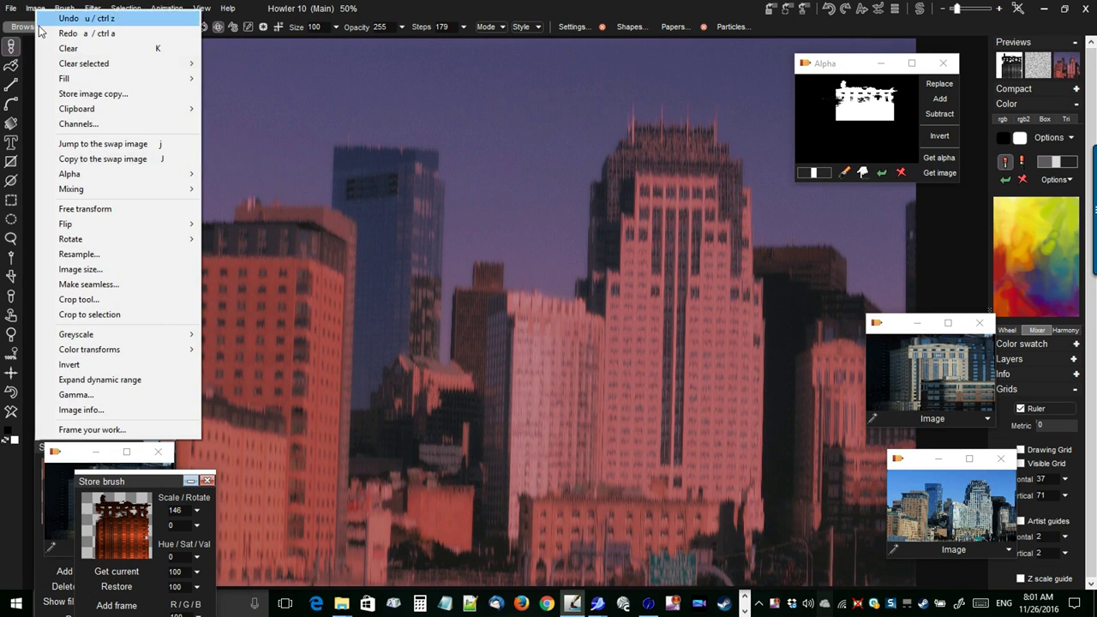
{"action": "left_click", "coordinate": [90, 269]}
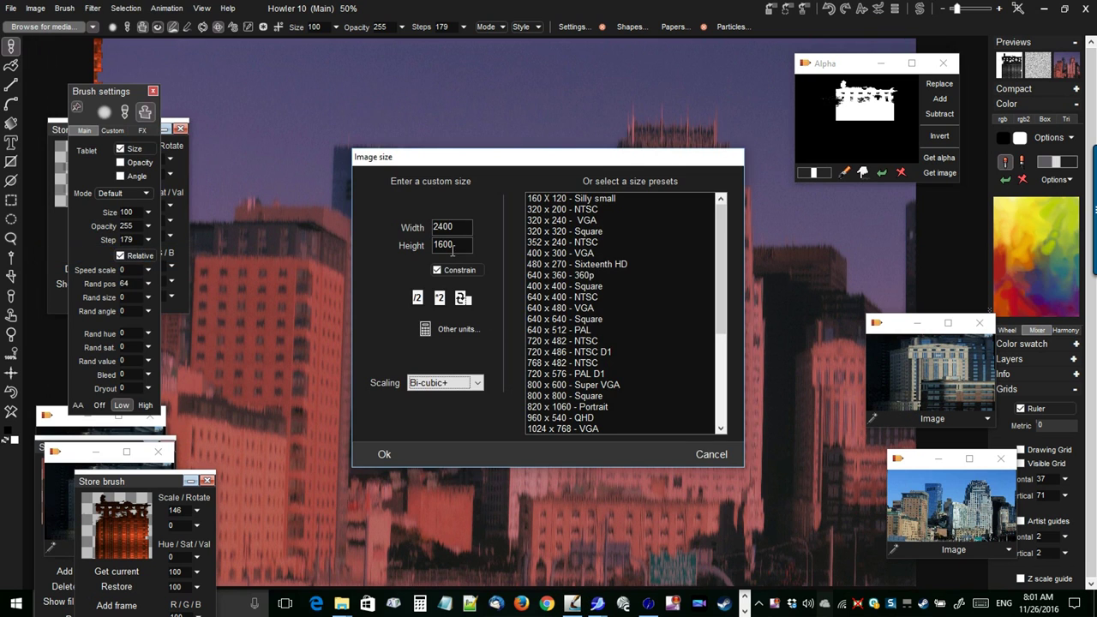
{"action": "left_click", "coordinate": [417, 298]}
{"action": "left_click", "coordinate": [384, 453]}
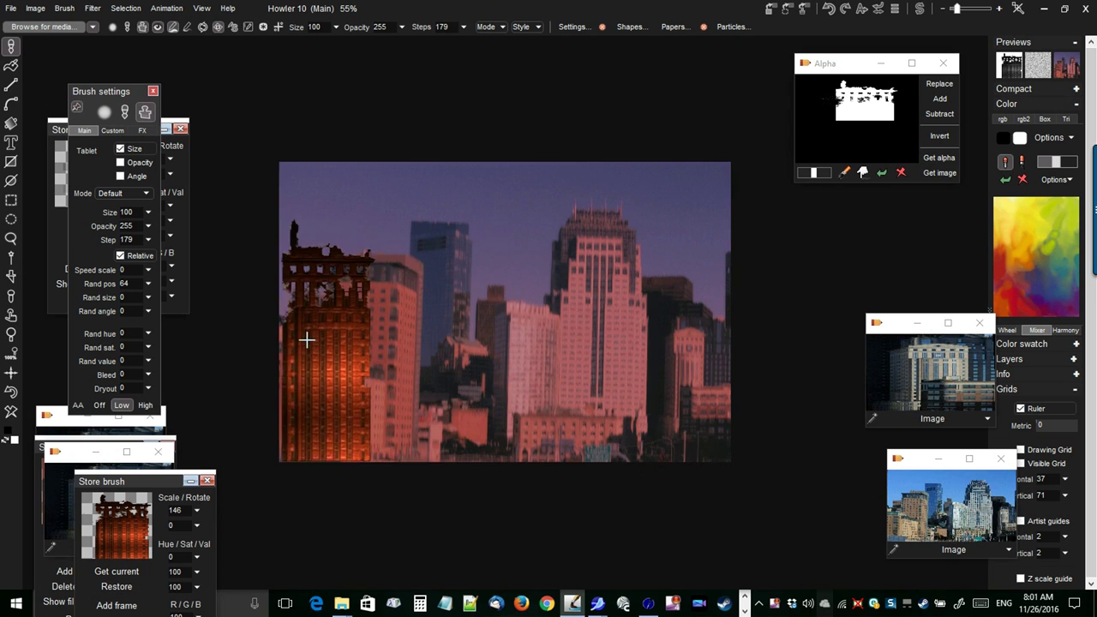
Try a stroke of scattered towers across the resized skyline, and undo it.
{"action": "scroll", "coordinate": [304, 342], "scroll_direction": "up", "scroll_amount": 2}
{"action": "scroll", "coordinate": [304, 343], "scroll_direction": "down", "scroll_amount": 2}
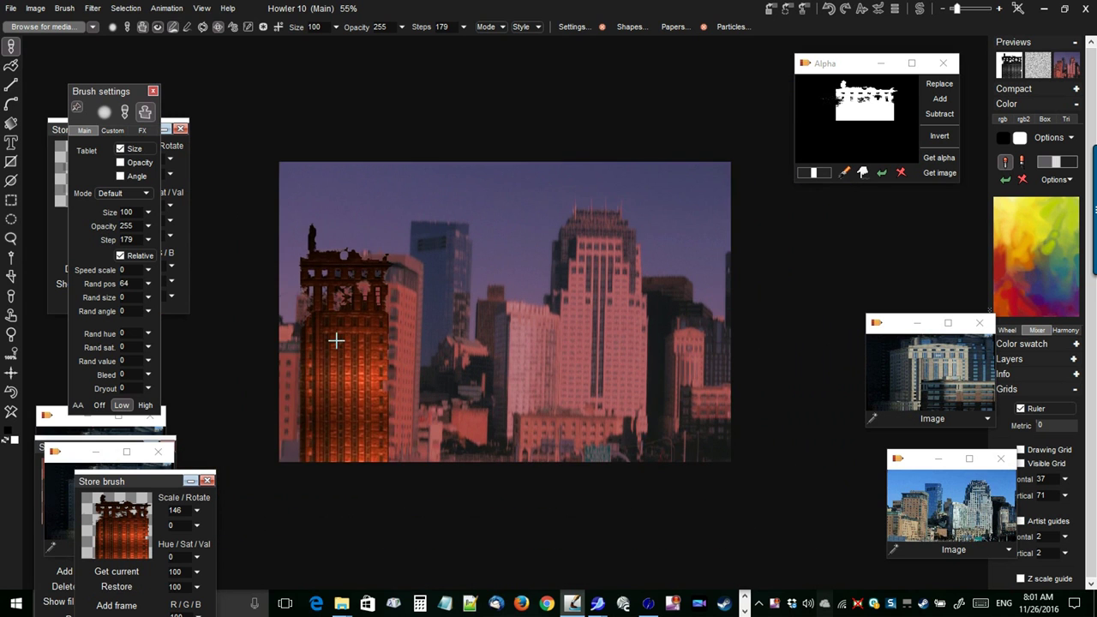
{"action": "mouse_move", "coordinate": [370, 342]}
{"action": "left_mouse_down"}
{"action": "mouse_move", "coordinate": [731, 333]}
{"action": "mouse_move", "coordinate": [612, 378]}
{"action": "mouse_move", "coordinate": [389, 348]}
{"action": "mouse_move", "coordinate": [298, 369]}
{"action": "mouse_move", "coordinate": [328, 391]}
{"action": "mouse_move", "coordinate": [268, 422]}
{"action": "mouse_move", "coordinate": [656, 419]}
{"action": "left_mouse_up"}
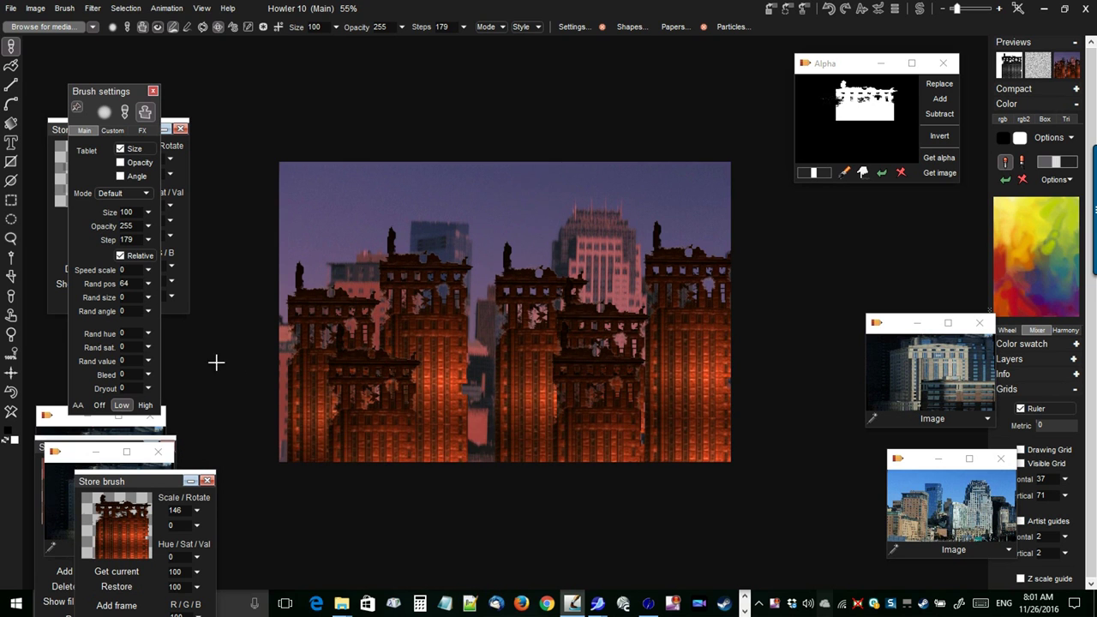
{"action": "left_click", "coordinate": [11, 391]}
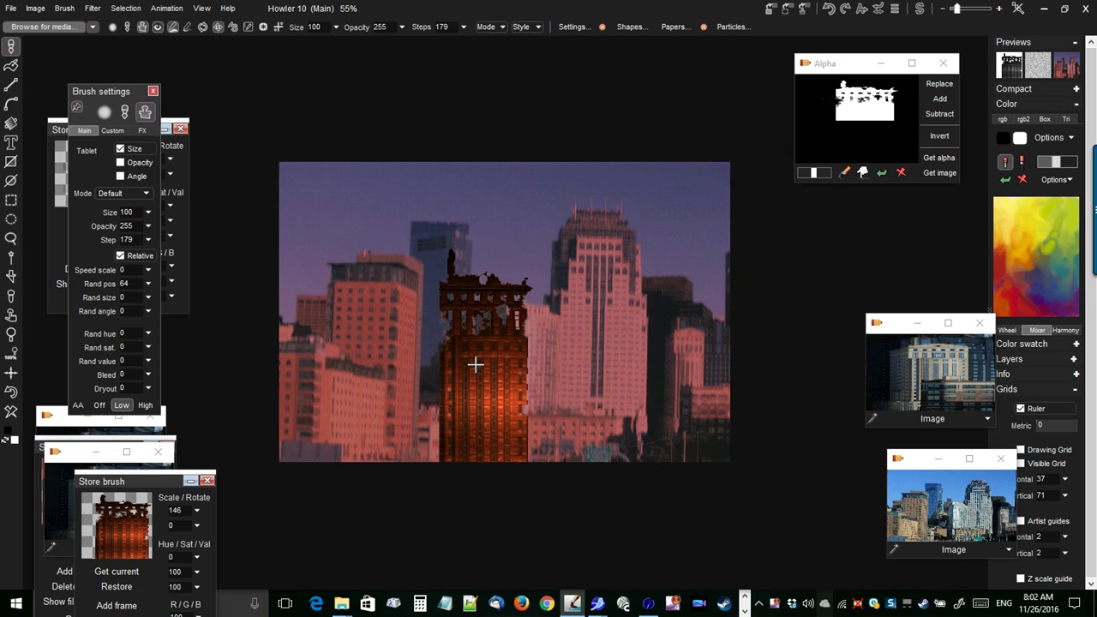
Move the lower stored skyline image clear of the side panel and collapse the Grids section.
{"action": "scroll", "coordinate": [475, 364], "scroll_direction": "up", "scroll_amount": 1}
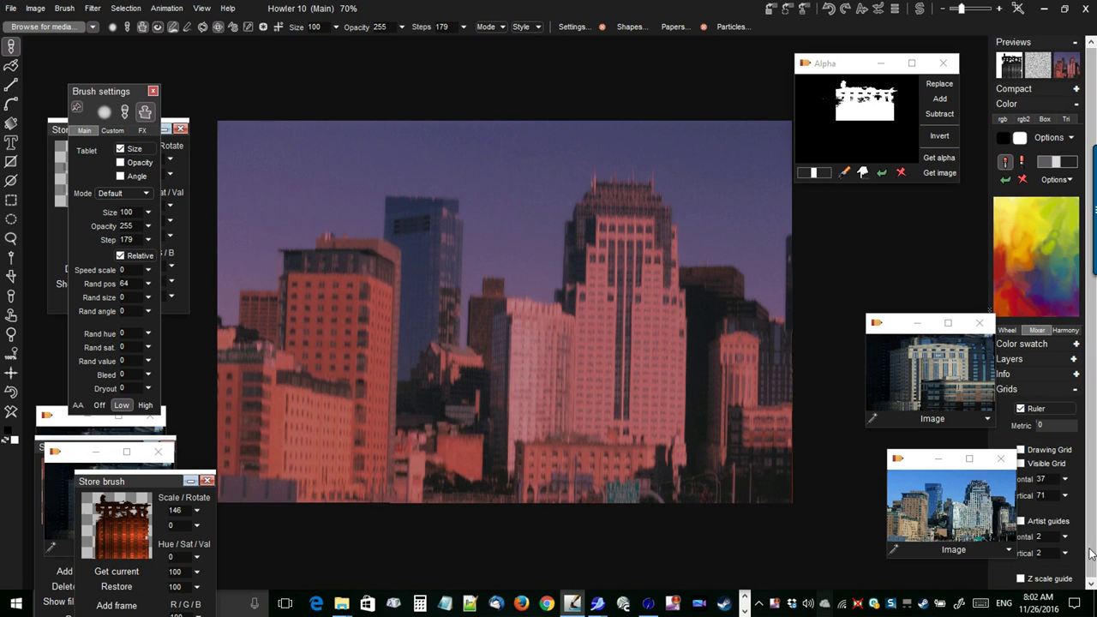
{"action": "left_click_drag", "start_coordinate": [913, 464], "coordinate": [837, 475]}
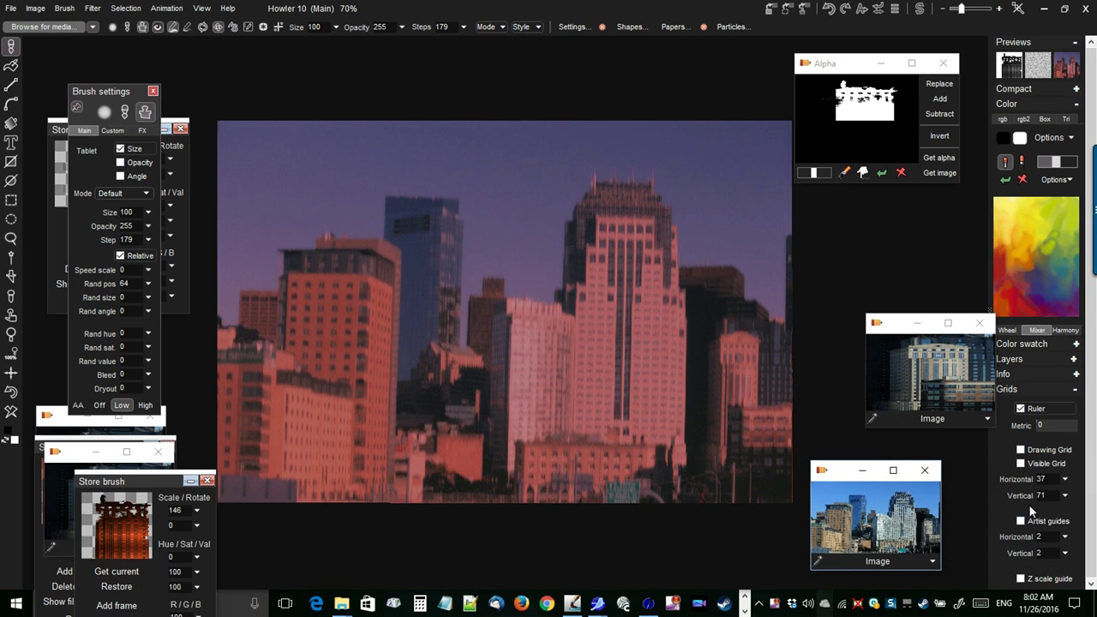
{"action": "left_click", "coordinate": [1046, 393]}
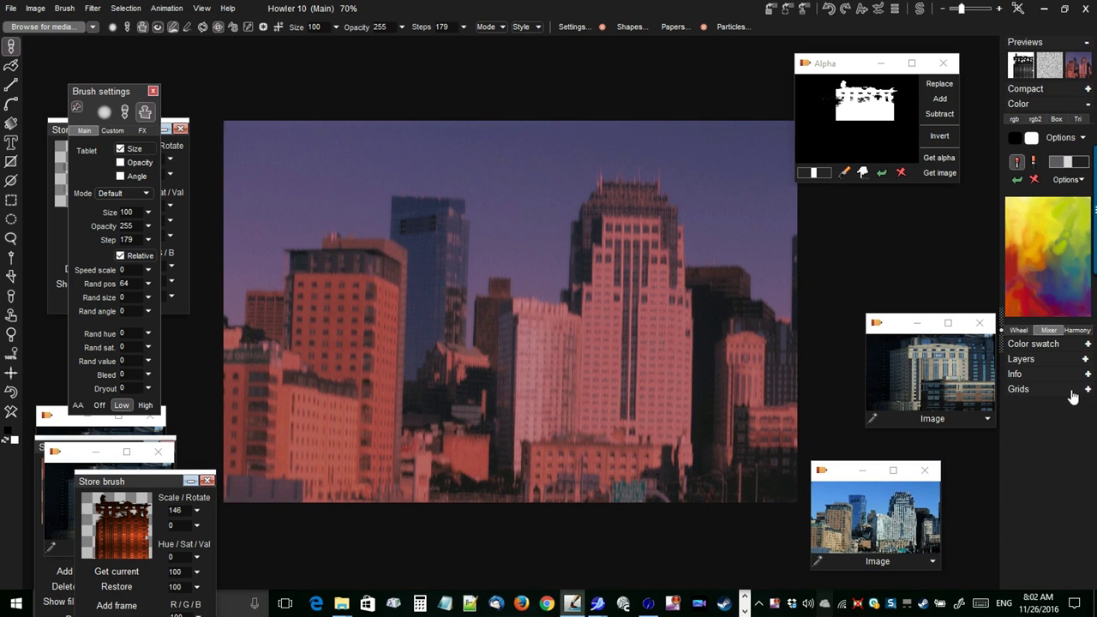
Close the stored dark building image and enable the Z scale guide in the Grids settings.
{"action": "left_click", "coordinate": [1088, 393]}
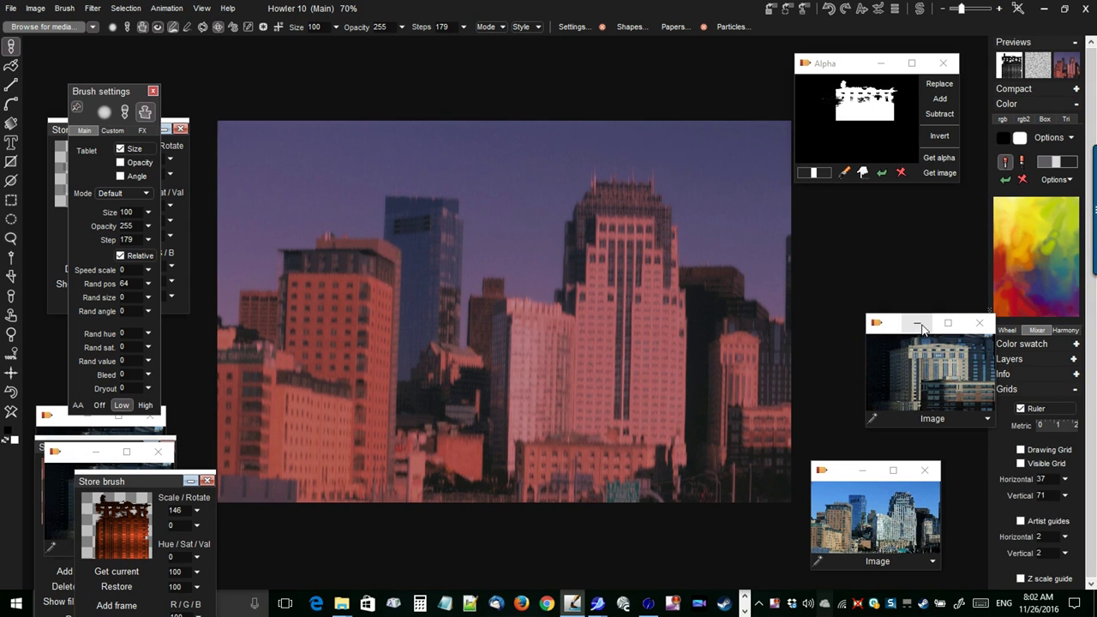
{"action": "left_click", "coordinate": [979, 323]}
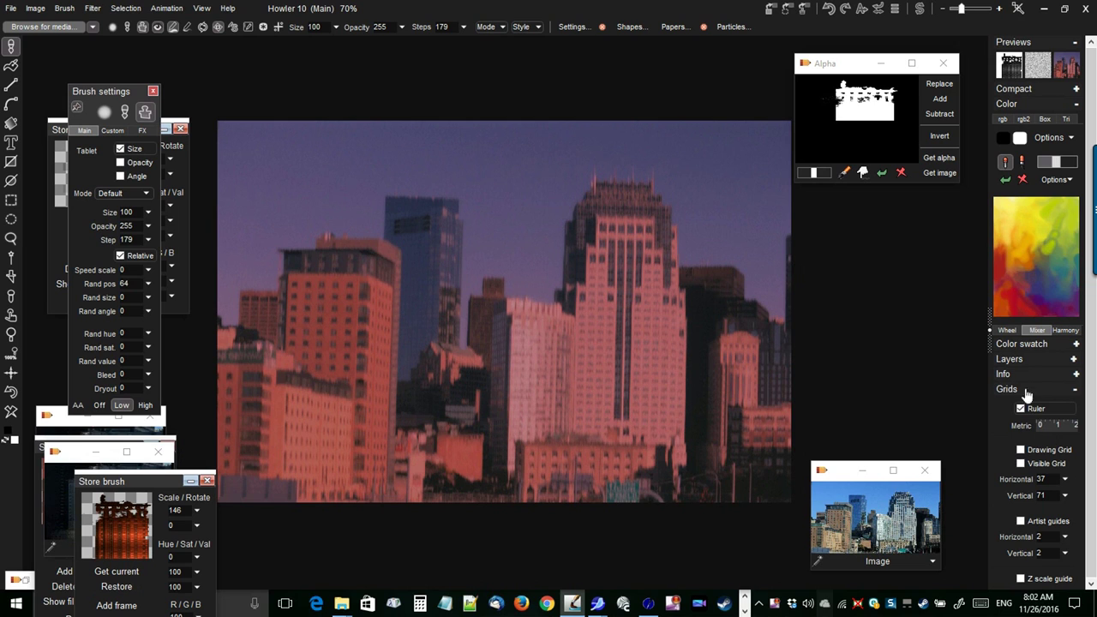
{"action": "left_click", "coordinate": [1021, 578]}
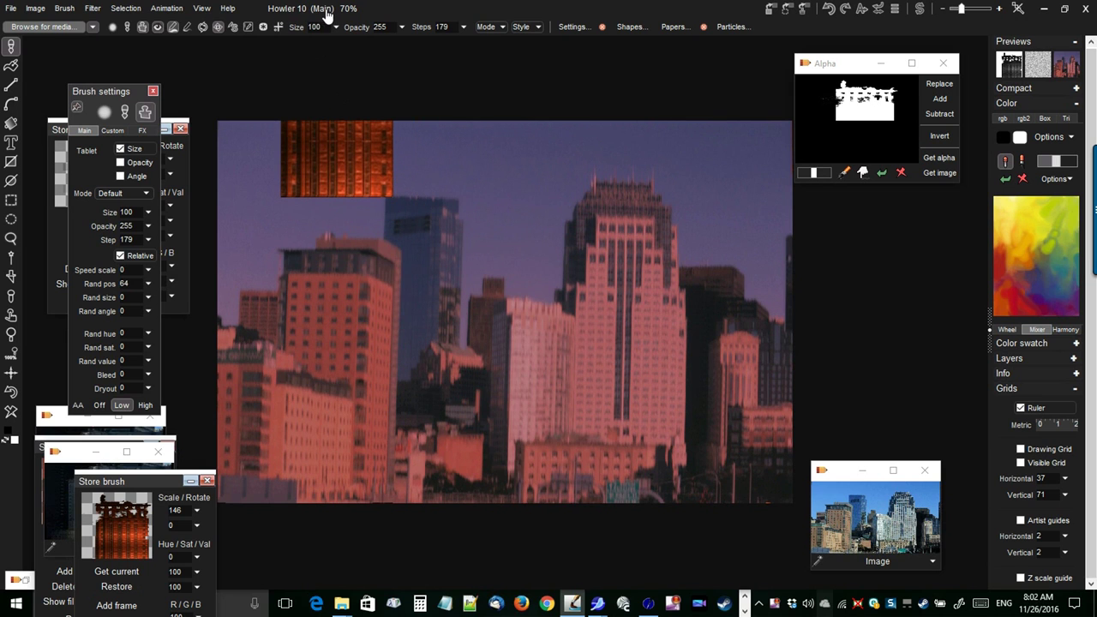
{"action": "left_click", "coordinate": [920, 10]}
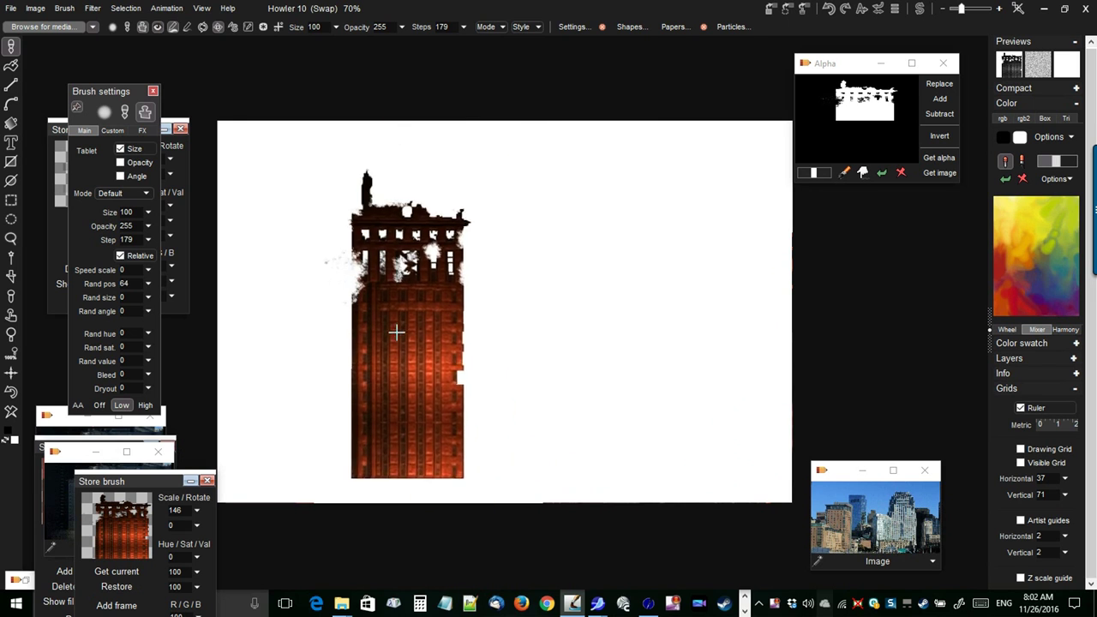
{"action": "left_click", "coordinate": [1021, 578]}
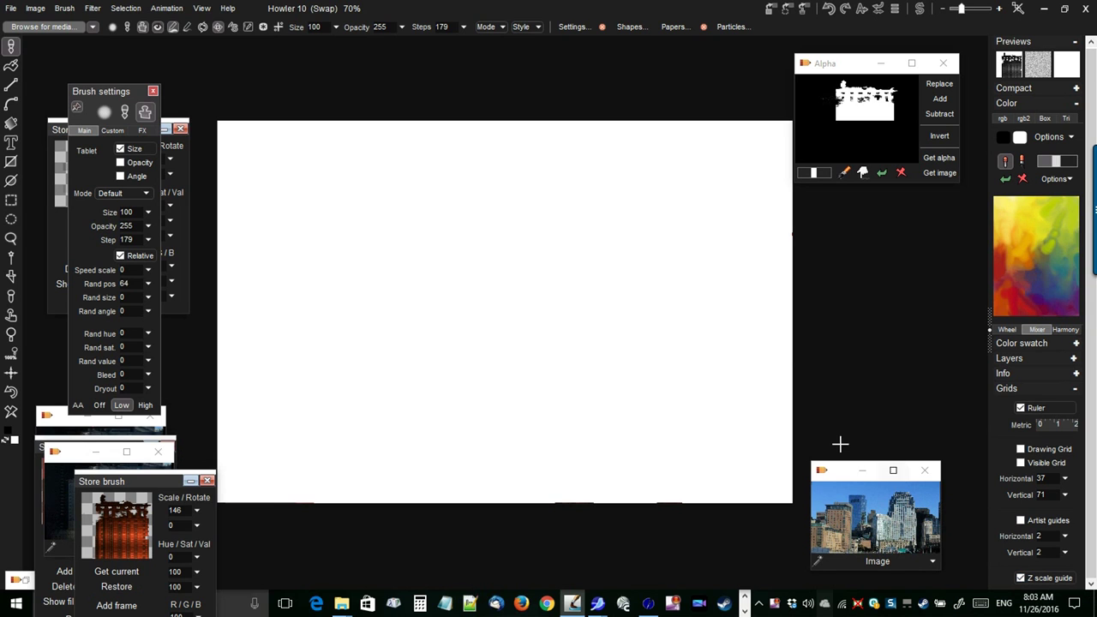
Compare the main skyline with the blank swap image, ending on the skyline.
{"action": "left_click", "coordinate": [920, 9]}
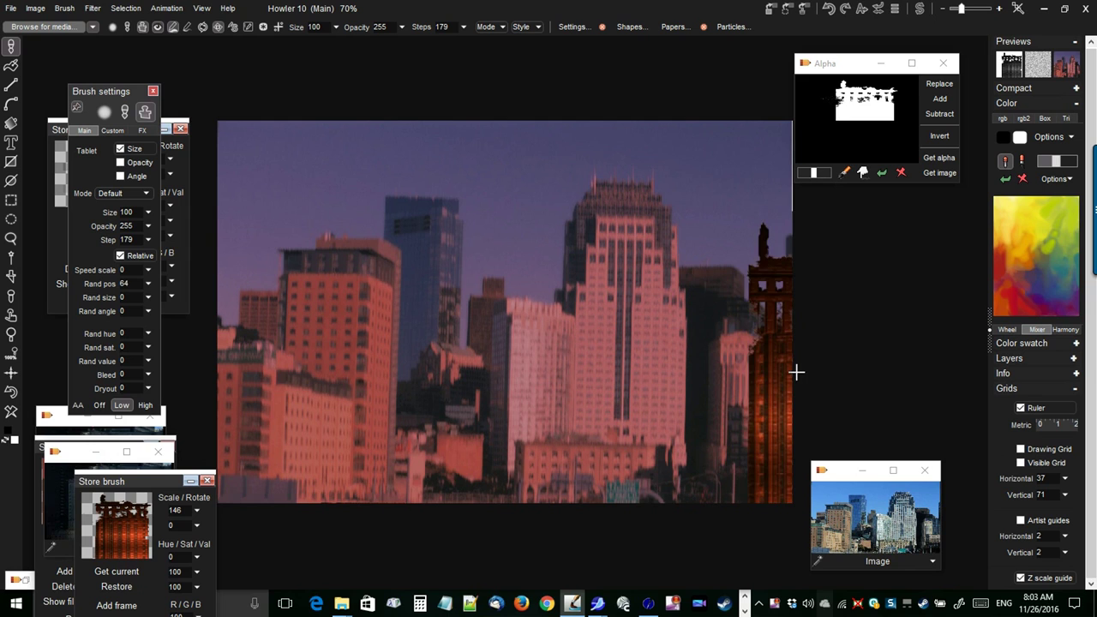
{"action": "left_click", "coordinate": [921, 8]}
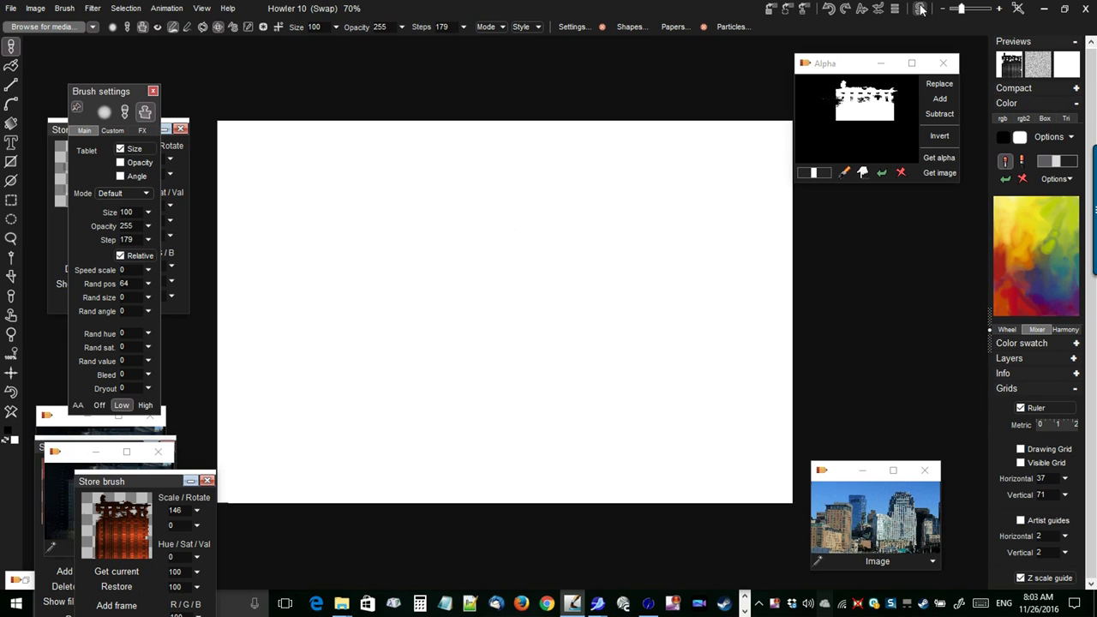
{"action": "left_click", "coordinate": [921, 9]}
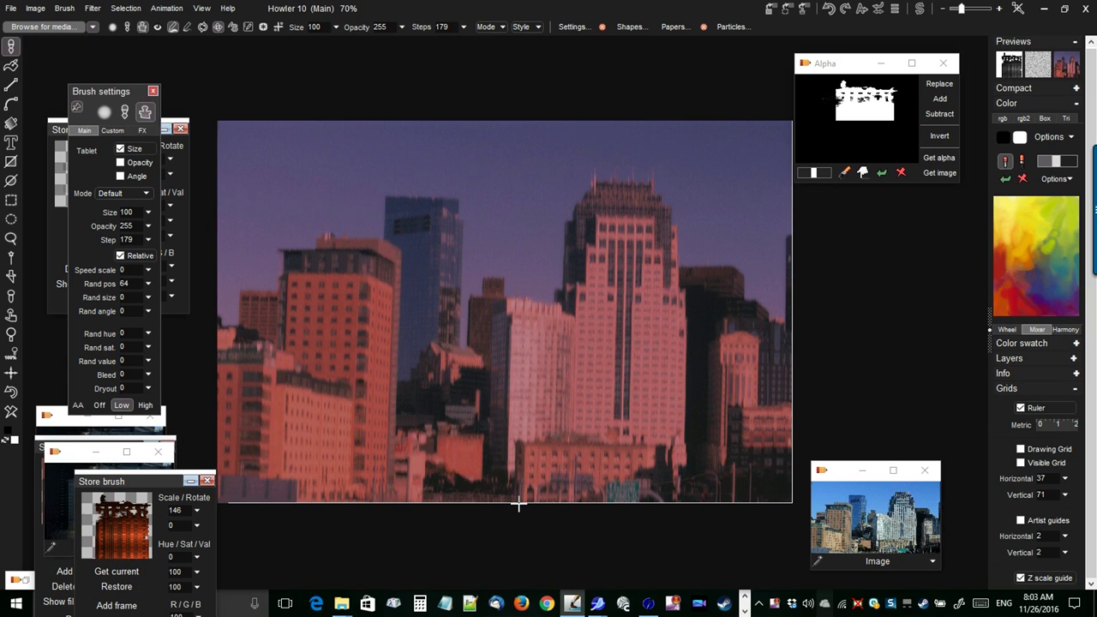
Activate the Linear gradient tool and choose the plain white-to-black gradient.
{"action": "left_click", "coordinate": [8, 124]}
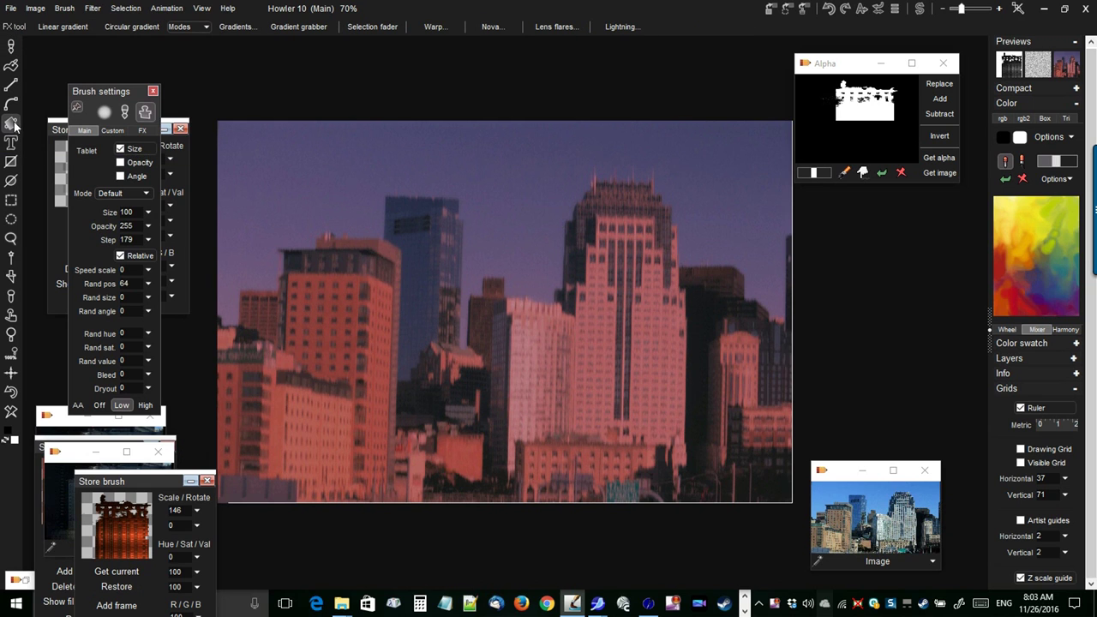
{"action": "right_click", "coordinate": [15, 127]}
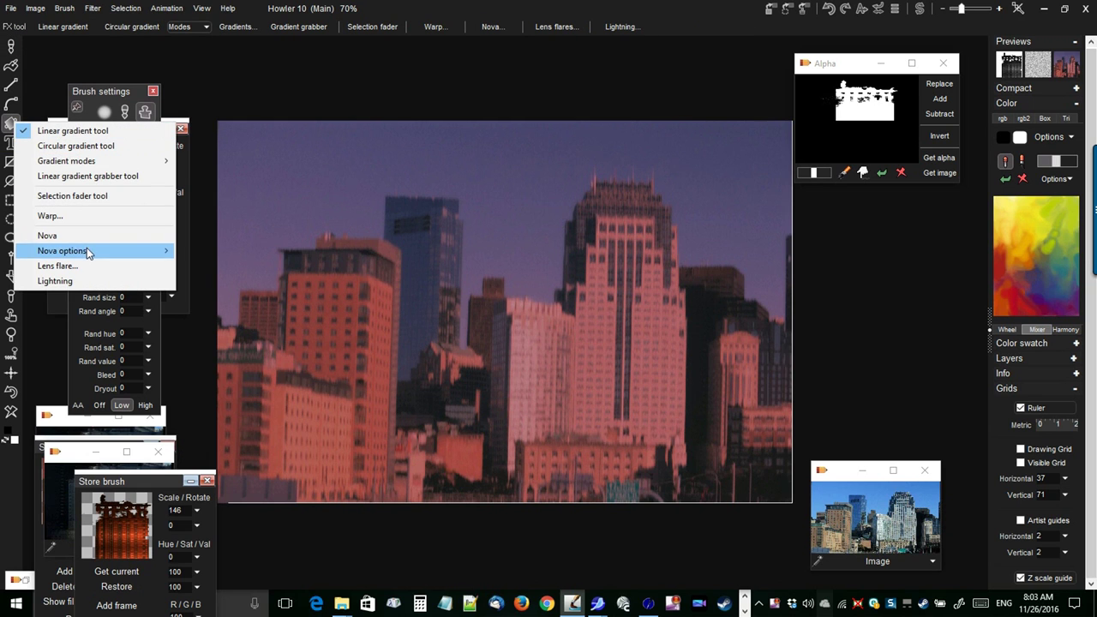
{"action": "left_click", "coordinate": [84, 132]}
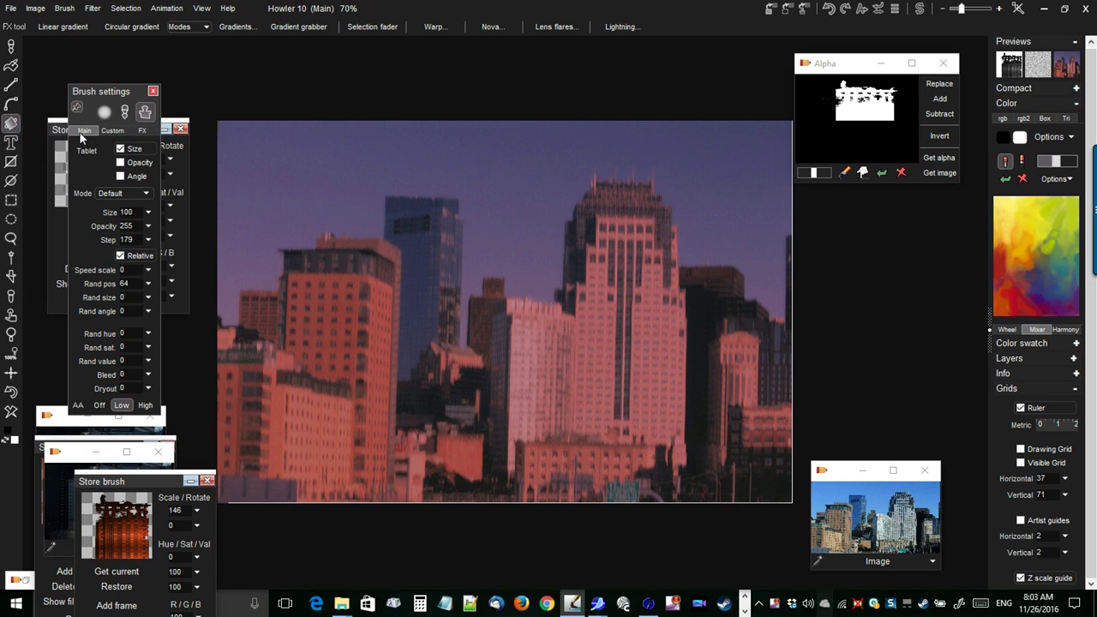
{"action": "left_click", "coordinate": [239, 27]}
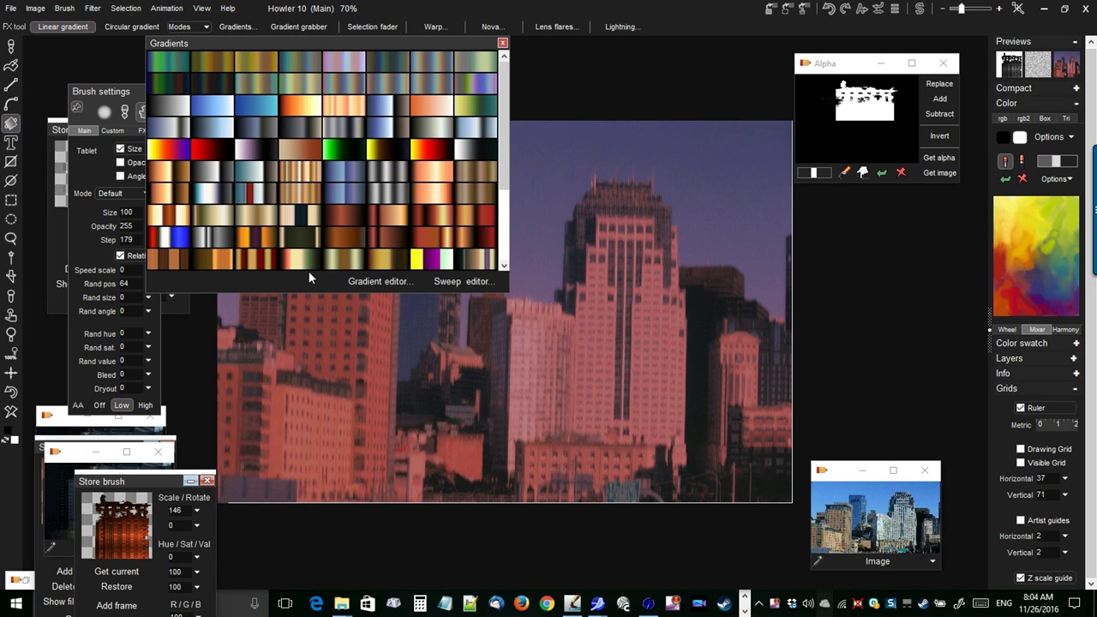
{"action": "left_click", "coordinate": [168, 107]}
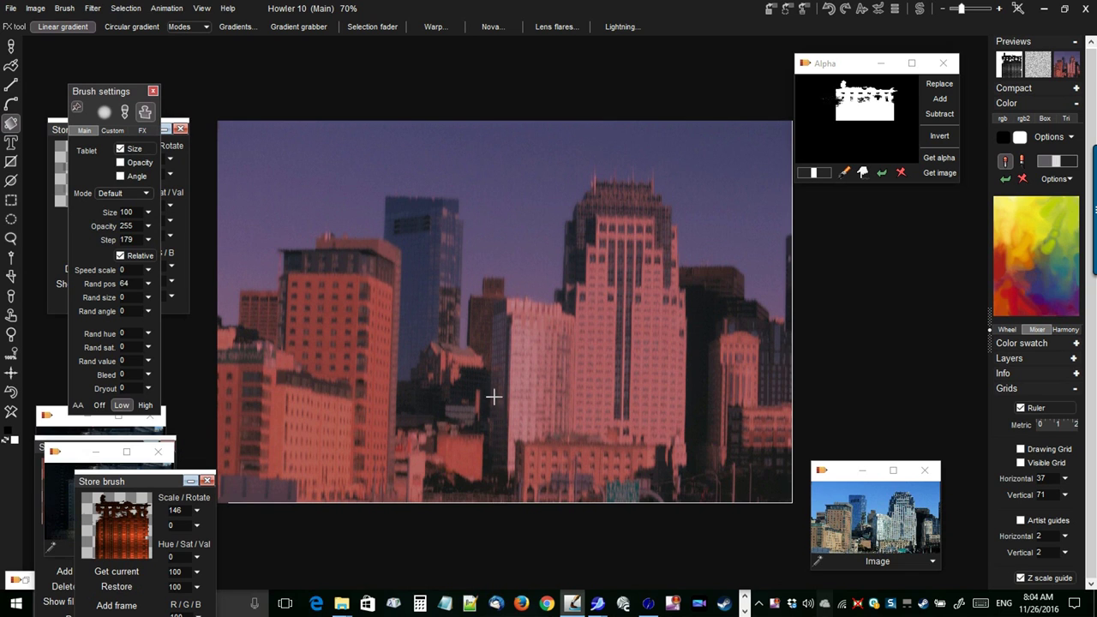
Try vertical linear gradients near the lower part of the skyline and the white swap image, undoing each one.
{"action": "left_click_drag", "start_coordinate": [497, 515], "coordinate": [500, 412]}
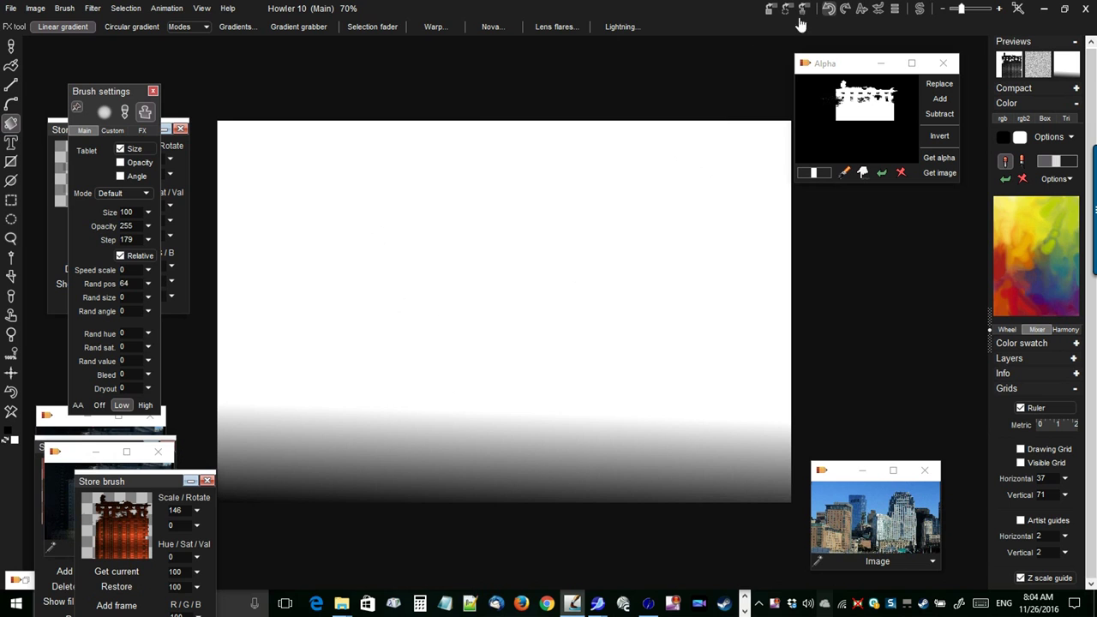
{"action": "left_click", "coordinate": [884, 12]}
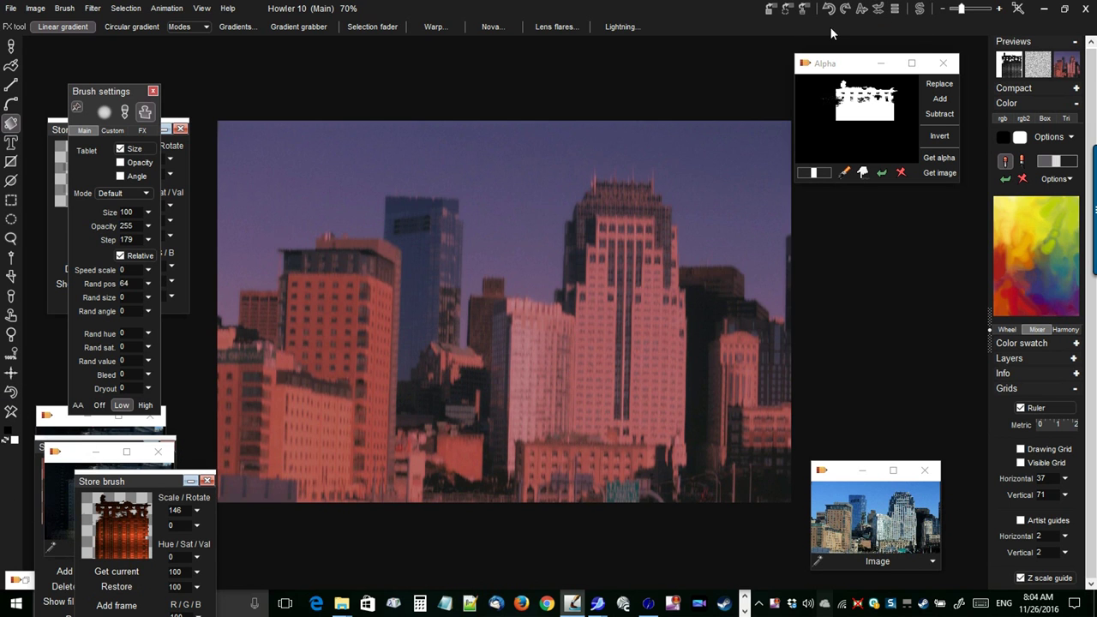
{"action": "left_click", "coordinate": [921, 10]}
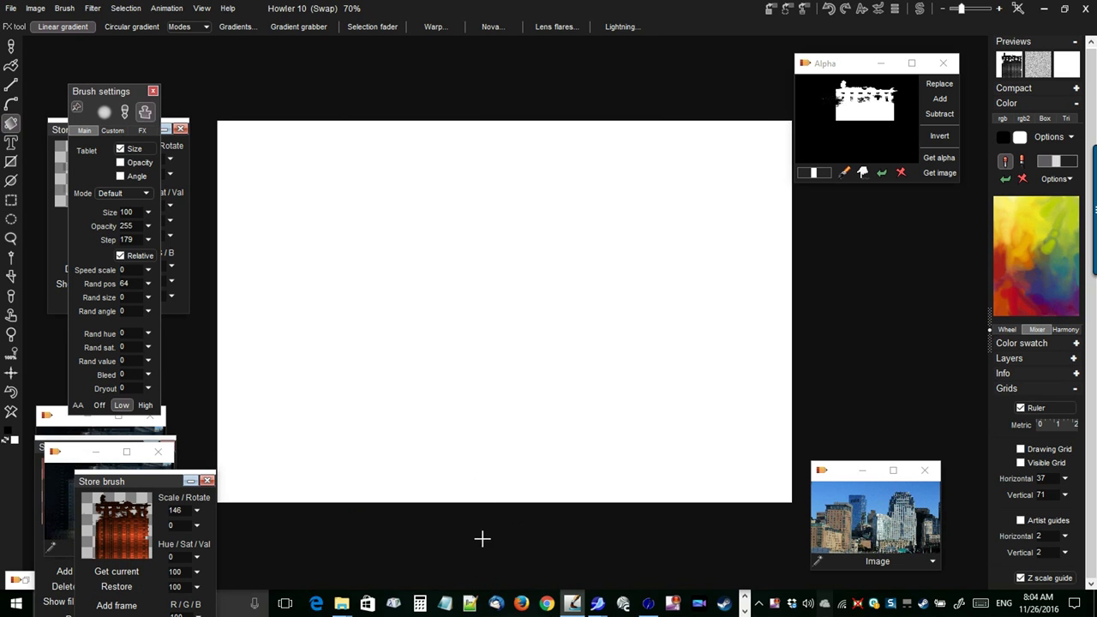
{"action": "left_click_drag", "start_coordinate": [485, 371], "coordinate": [486, 493]}
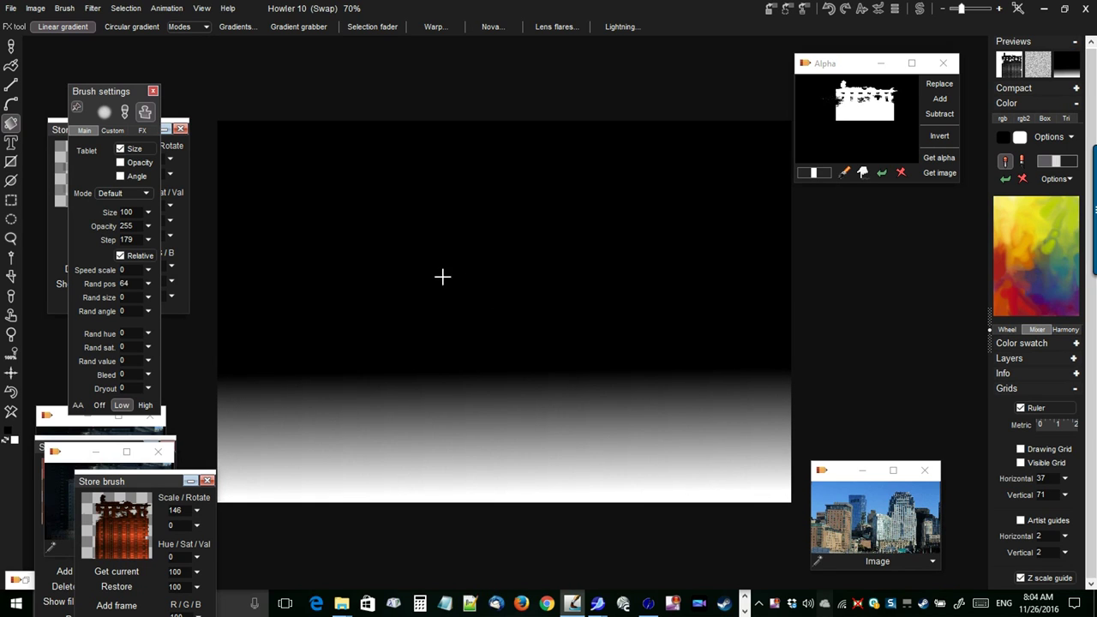
{"action": "left_click", "coordinate": [6, 393]}
{"action": "left_click_drag", "start_coordinate": [493, 380], "coordinate": [494, 497]}
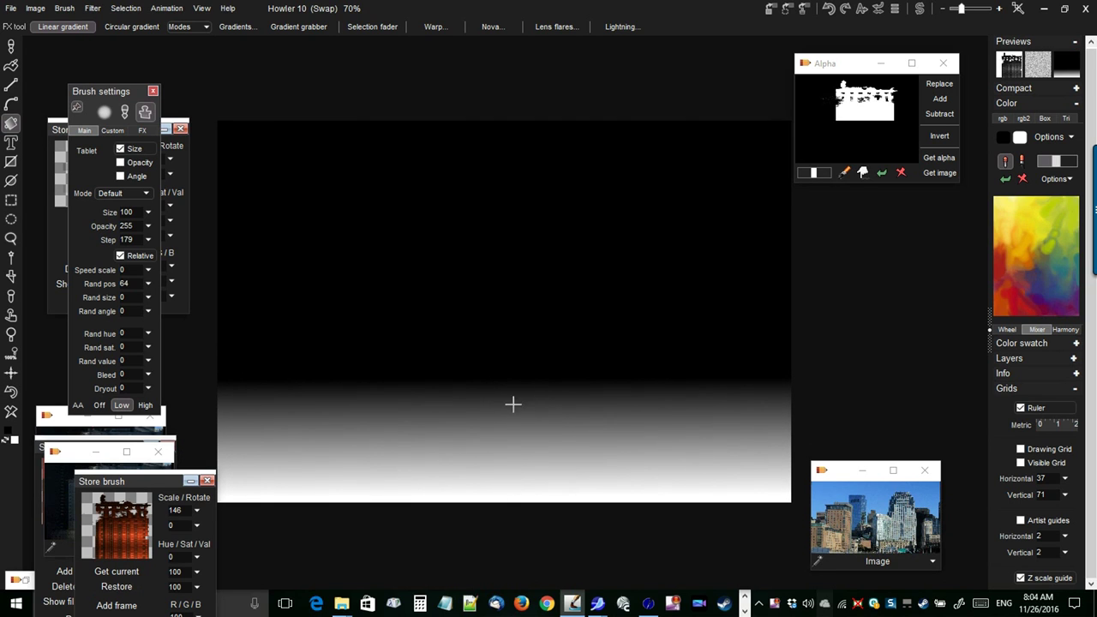
{"action": "left_click", "coordinate": [12, 392]}
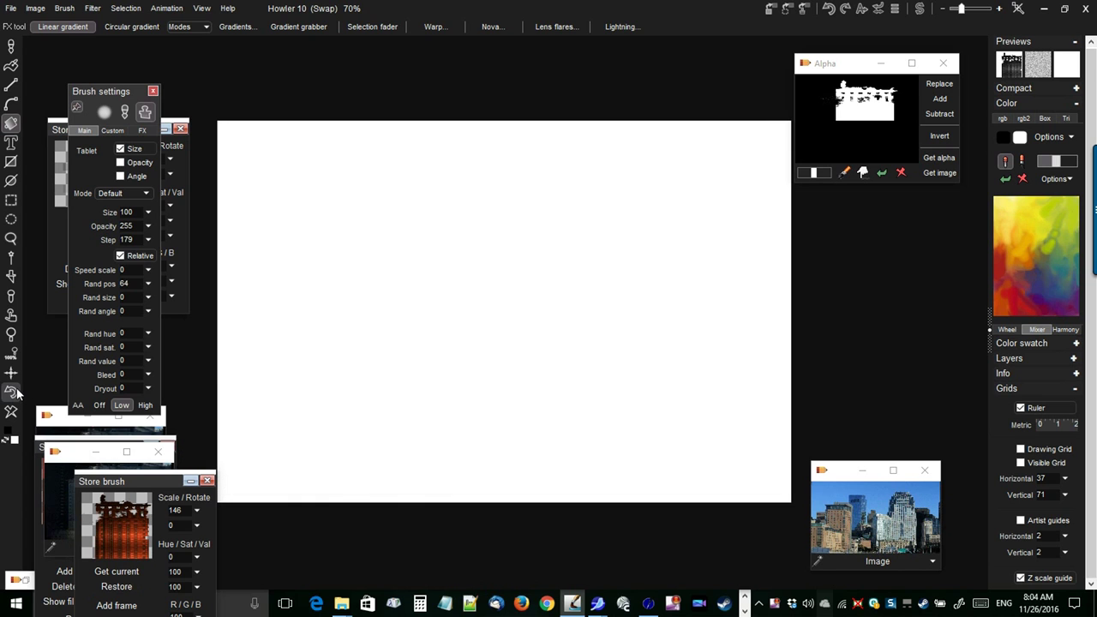
Turn on Swap mixing for the white swap image and set the current layer's mode to Around grey.
{"action": "left_click", "coordinate": [918, 9]}
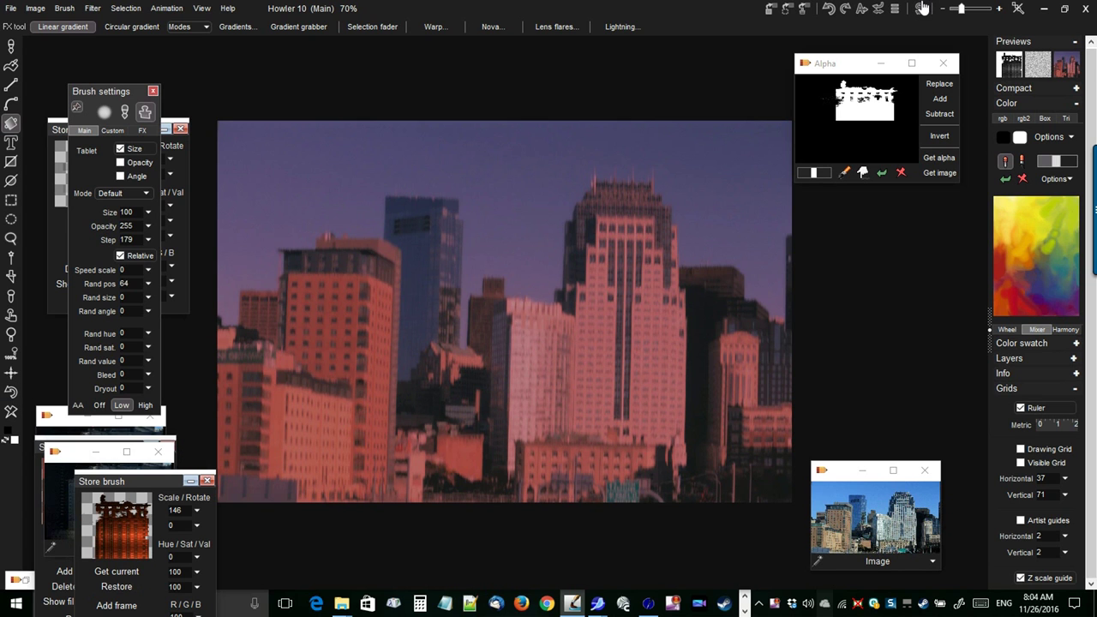
{"action": "left_click", "coordinate": [920, 9]}
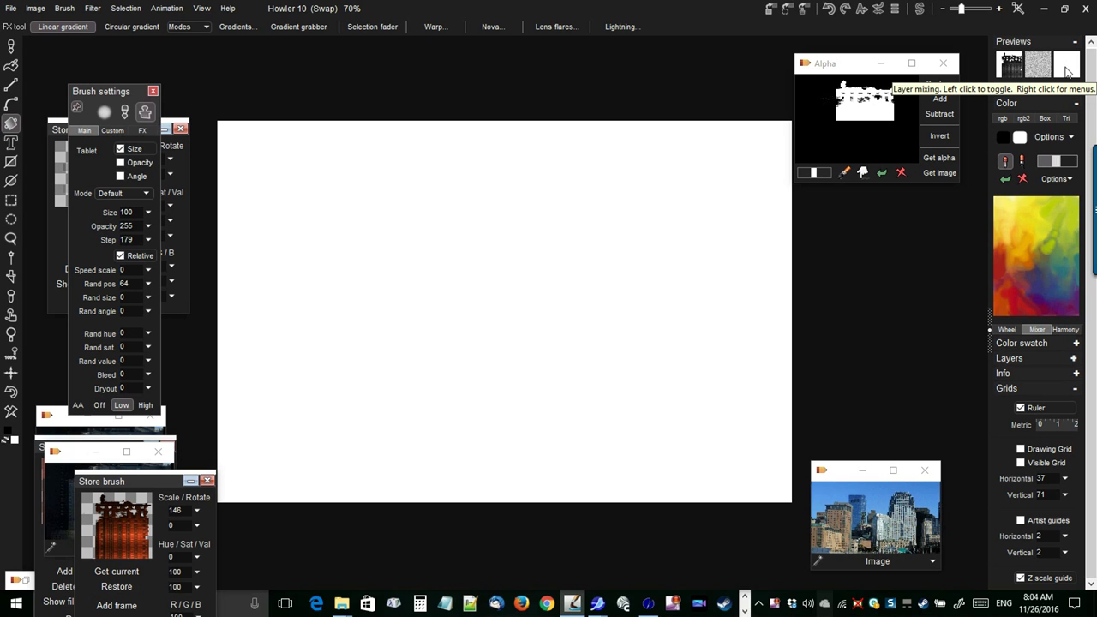
{"action": "left_click", "coordinate": [1069, 66]}
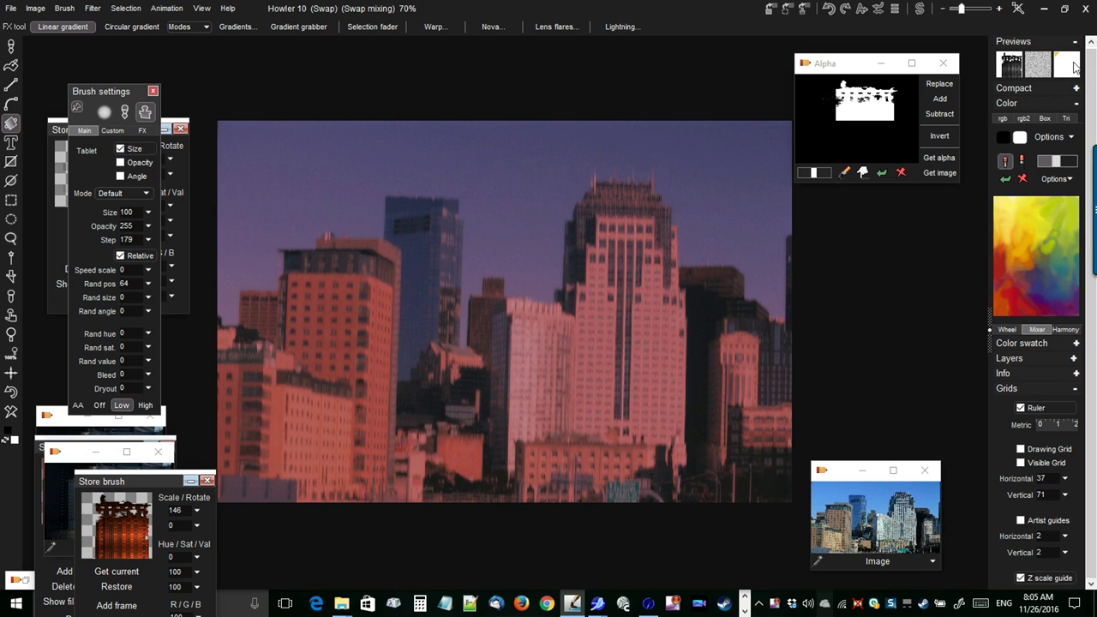
{"action": "left_click", "coordinate": [1068, 66]}
{"action": "left_click", "coordinate": [1069, 66]}
{"action": "left_click", "coordinate": [1069, 66]}
{"action": "left_click", "coordinate": [1069, 66]}
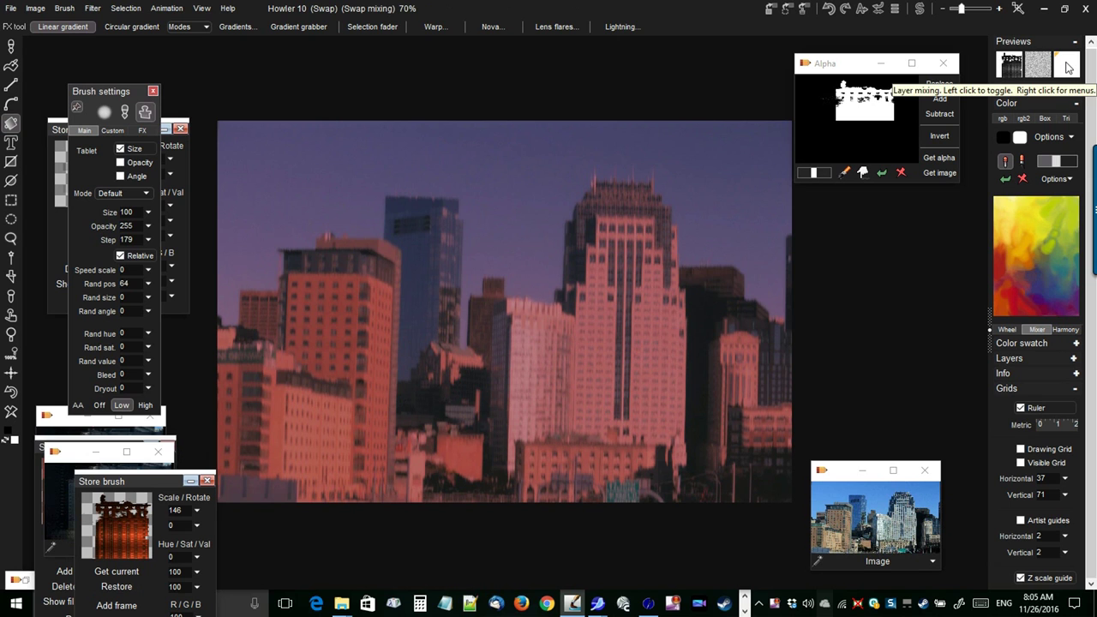
{"action": "right_click", "coordinate": [1069, 66]}
{"action": "mouse_move", "coordinate": [1034, 132]}
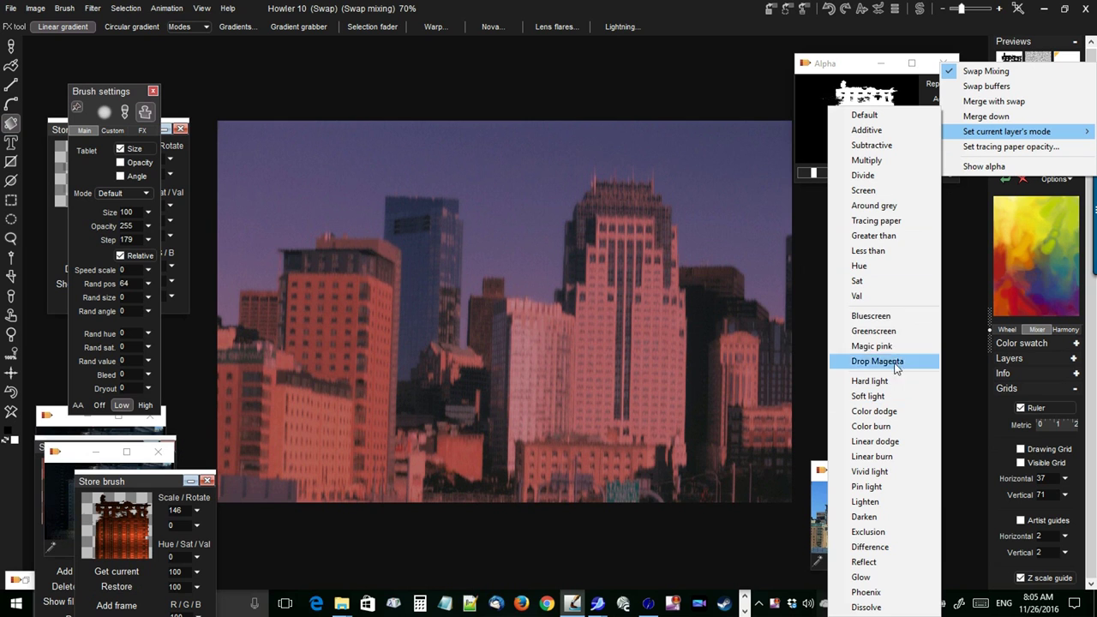
{"action": "left_click", "coordinate": [891, 207]}
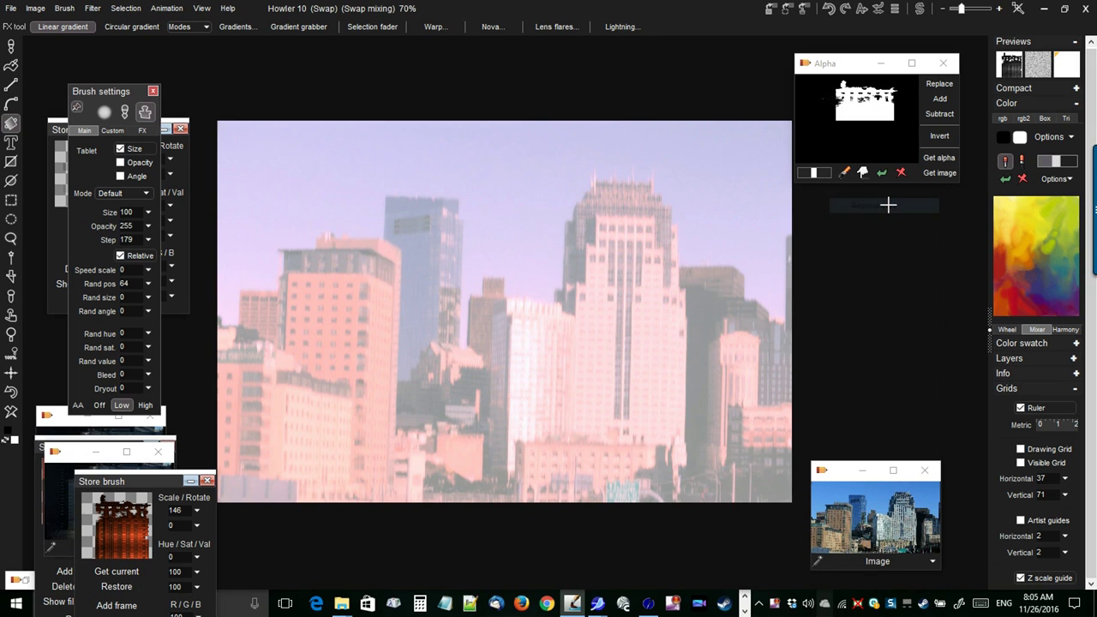
Compare the skyline with swap mixing on and off, leaving mixing turned off.
{"action": "left_click", "coordinate": [1066, 69]}
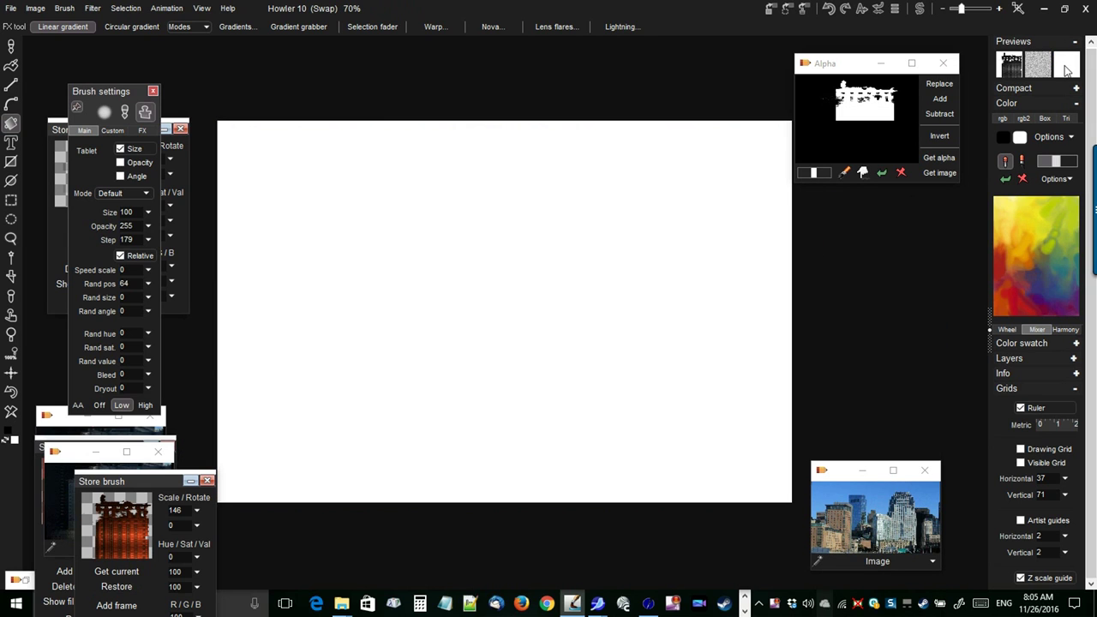
{"action": "left_click", "coordinate": [921, 10]}
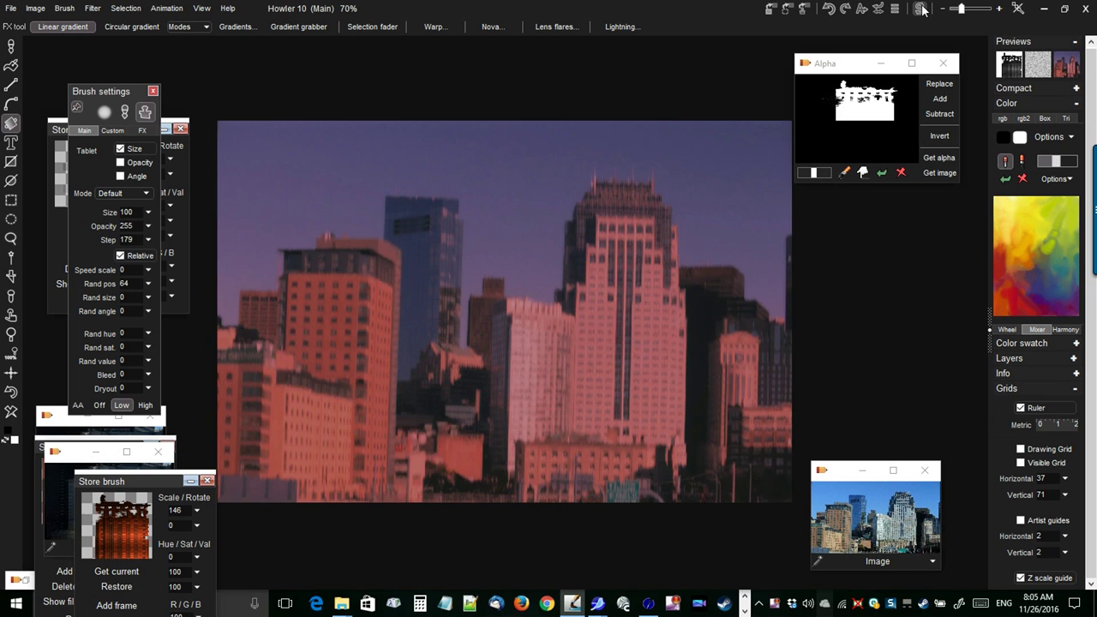
{"action": "left_click", "coordinate": [1068, 72]}
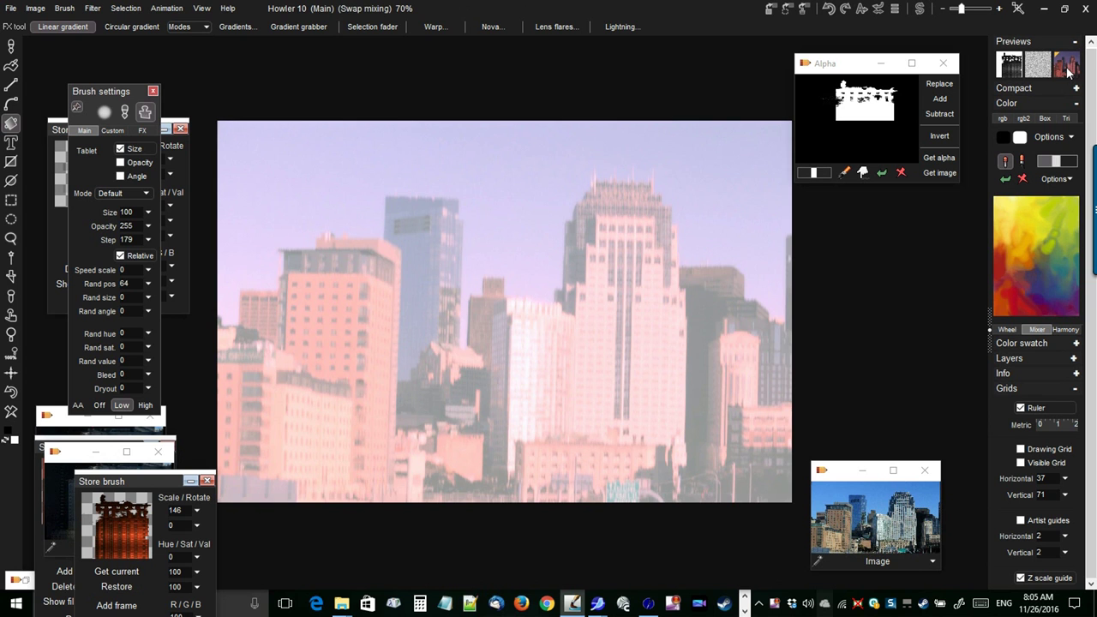
{"action": "left_click", "coordinate": [1068, 72]}
{"action": "left_click", "coordinate": [1068, 70]}
{"action": "left_click", "coordinate": [1064, 68]}
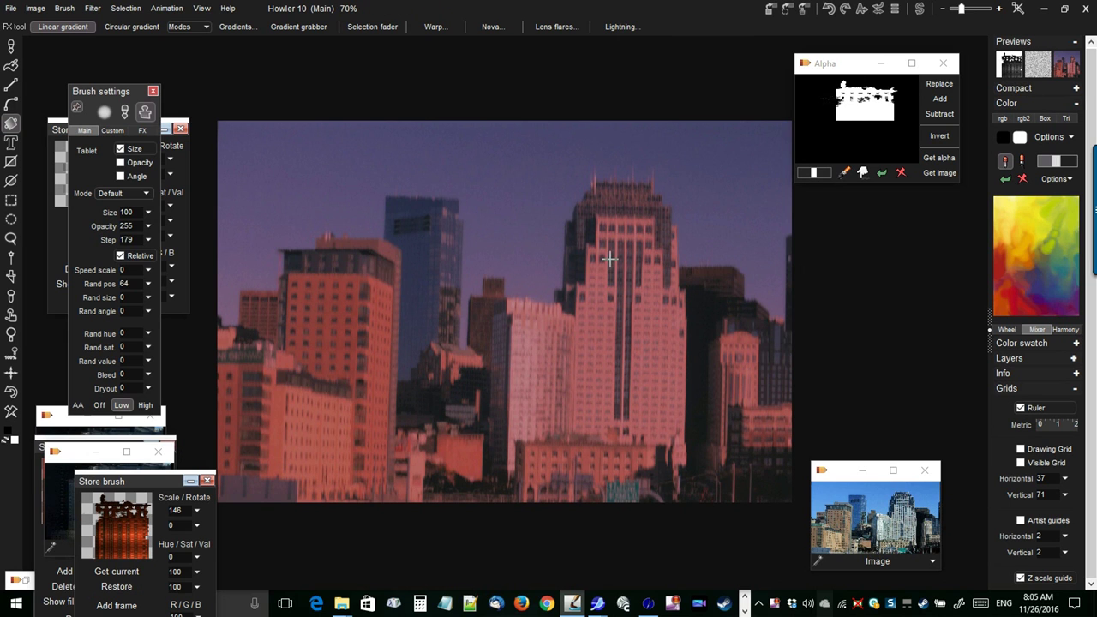
Draw a vertical linear gradient, black above and white below, across the swap image's lower part with swap mixing on.
{"action": "left_click", "coordinate": [921, 11]}
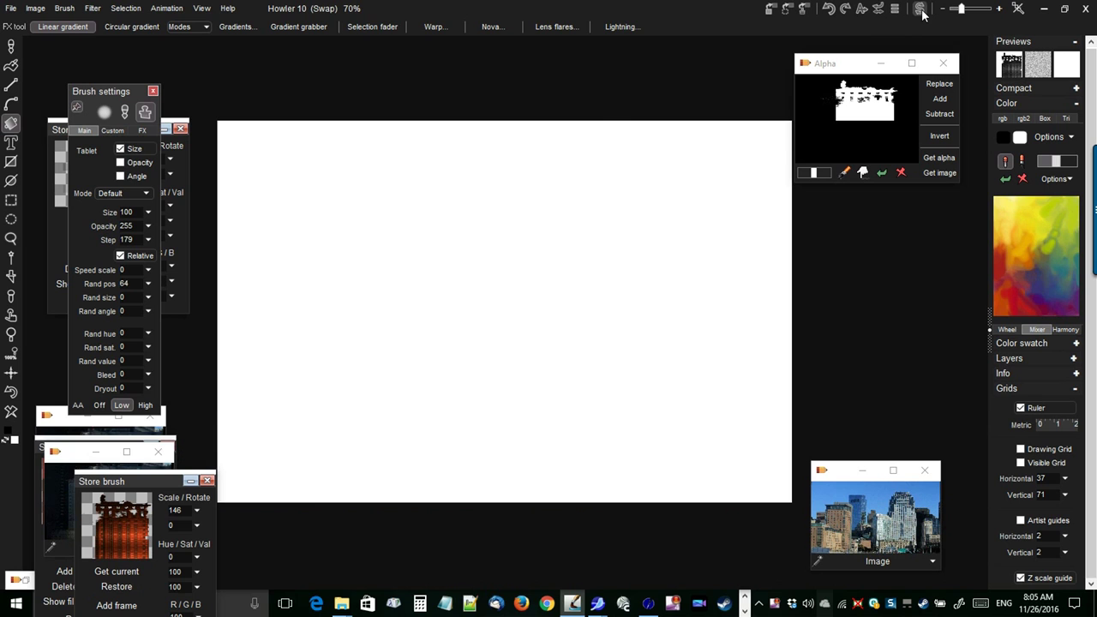
{"action": "left_click", "coordinate": [1071, 73]}
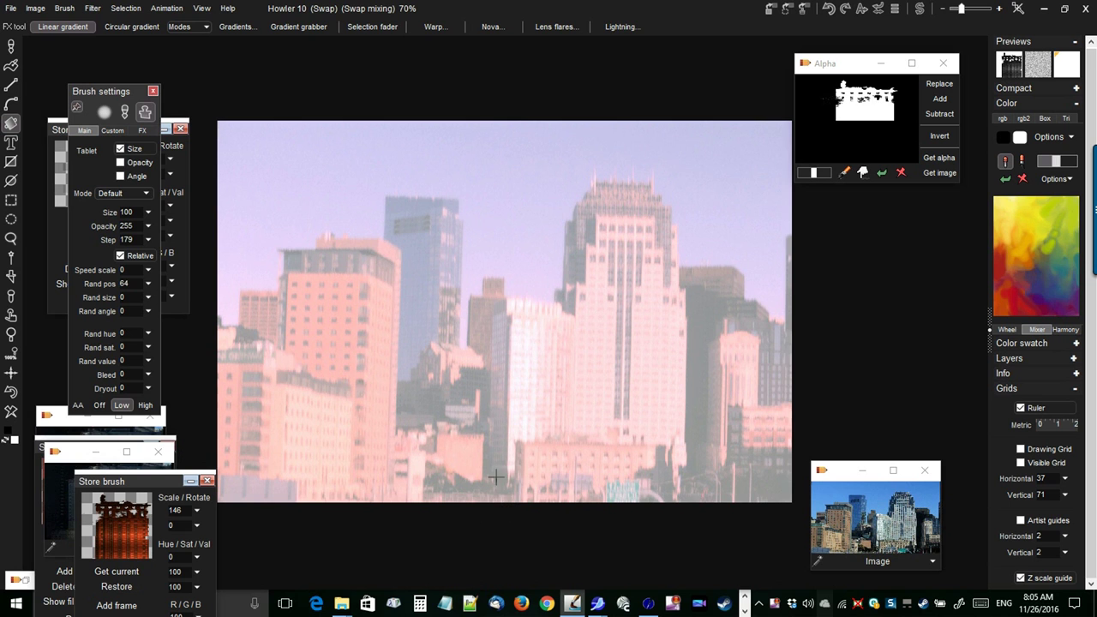
{"action": "left_click_drag", "start_coordinate": [489, 368], "coordinate": [494, 483]}
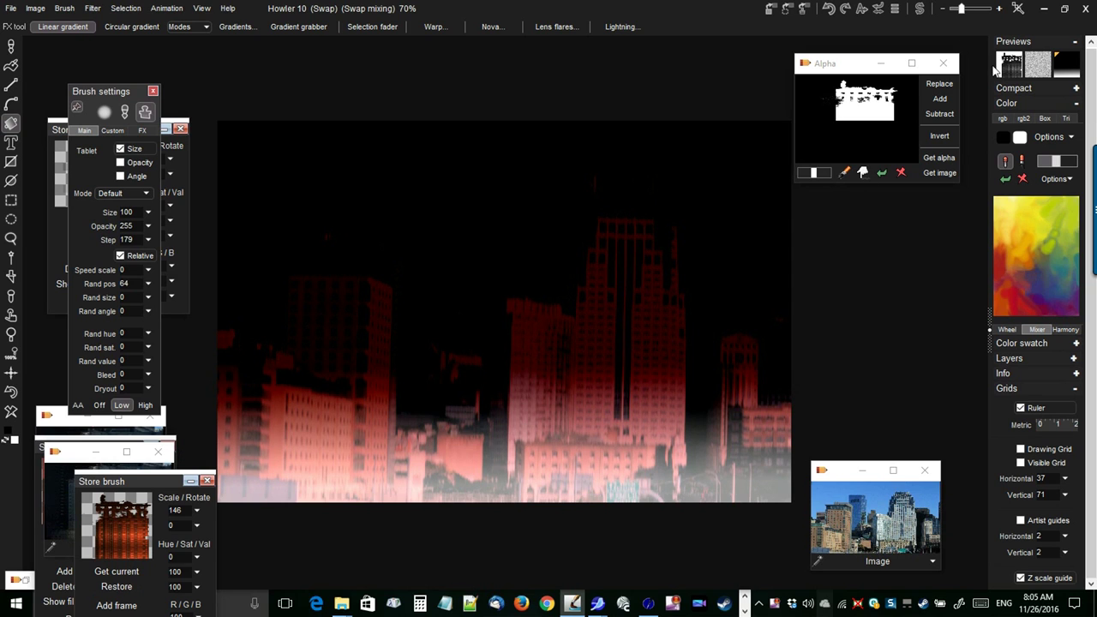
Compare the gradient alone with its mix over the skyline, ending with swap mixing off.
{"action": "left_click", "coordinate": [1064, 61]}
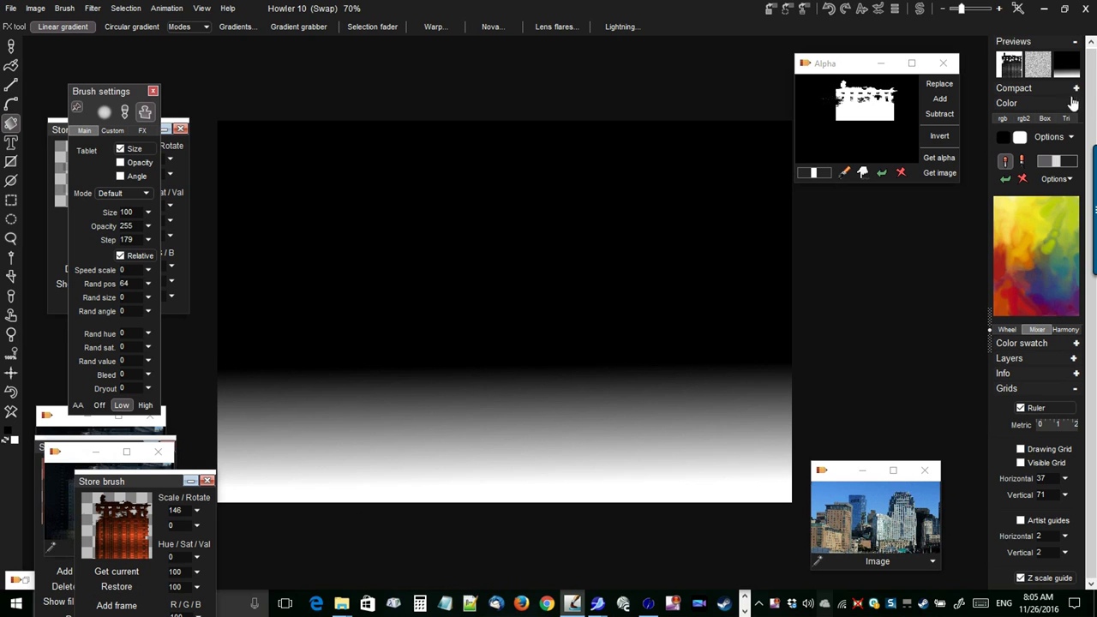
{"action": "left_click", "coordinate": [1068, 74]}
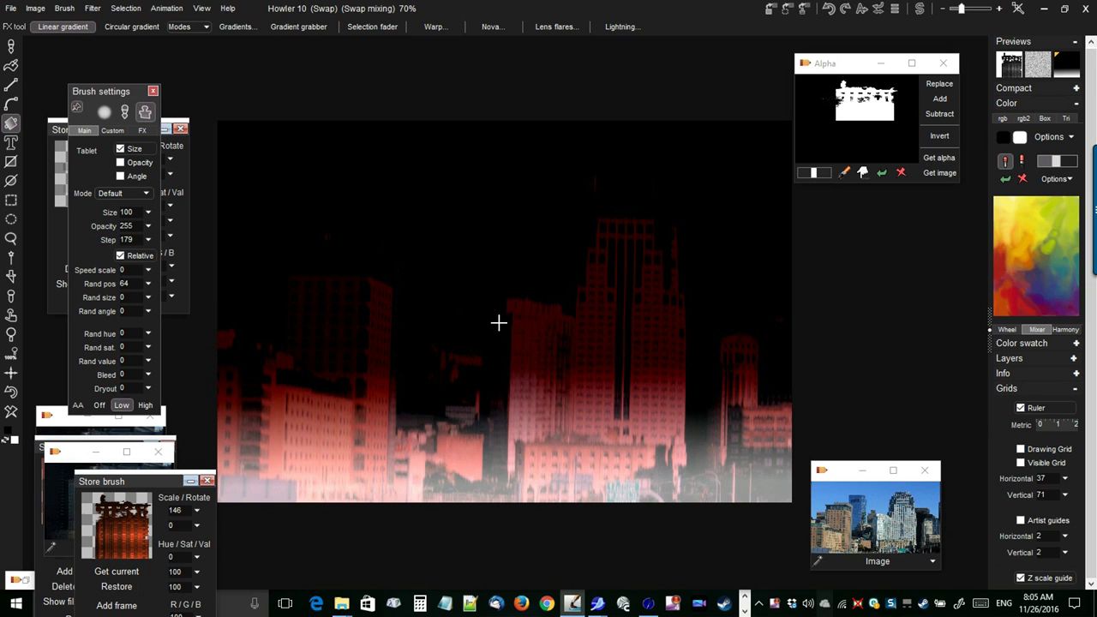
{"action": "left_click", "coordinate": [1068, 74]}
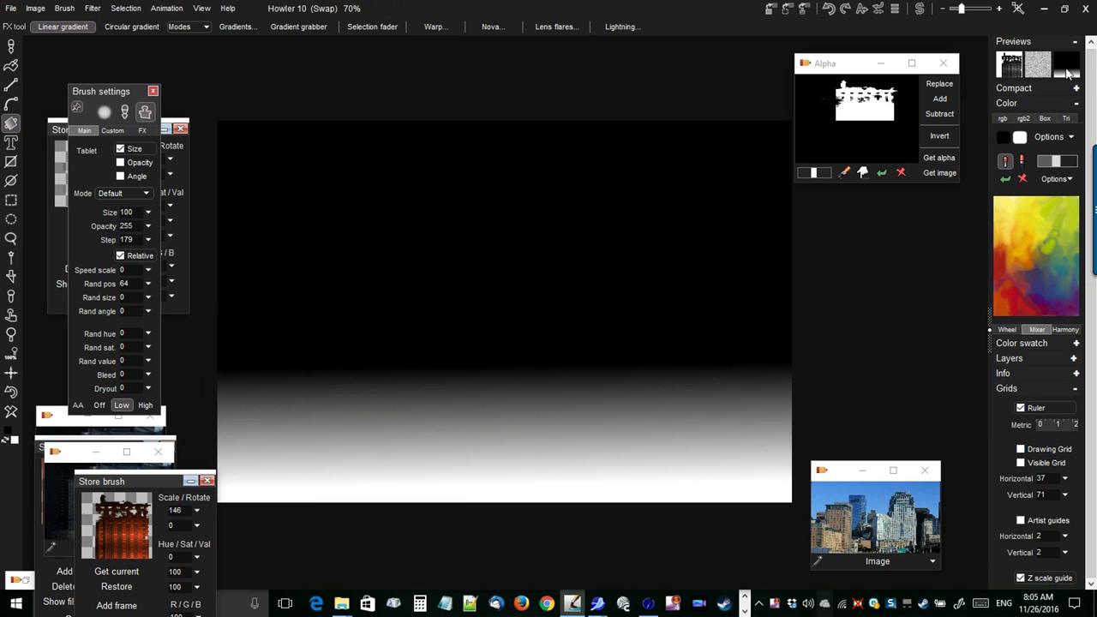
Clear the swap image to white and draw a full-height vertical linear gradient, black above and white below, with swap mixing on.
{"action": "left_click", "coordinate": [1068, 74]}
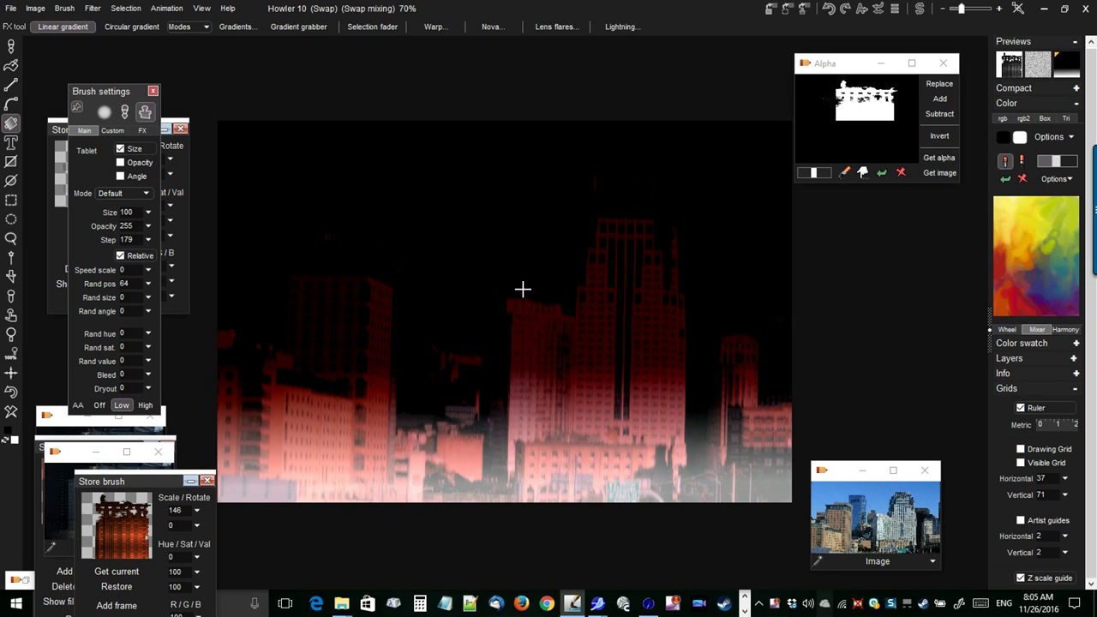
{"action": "left_click", "coordinate": [11, 412]}
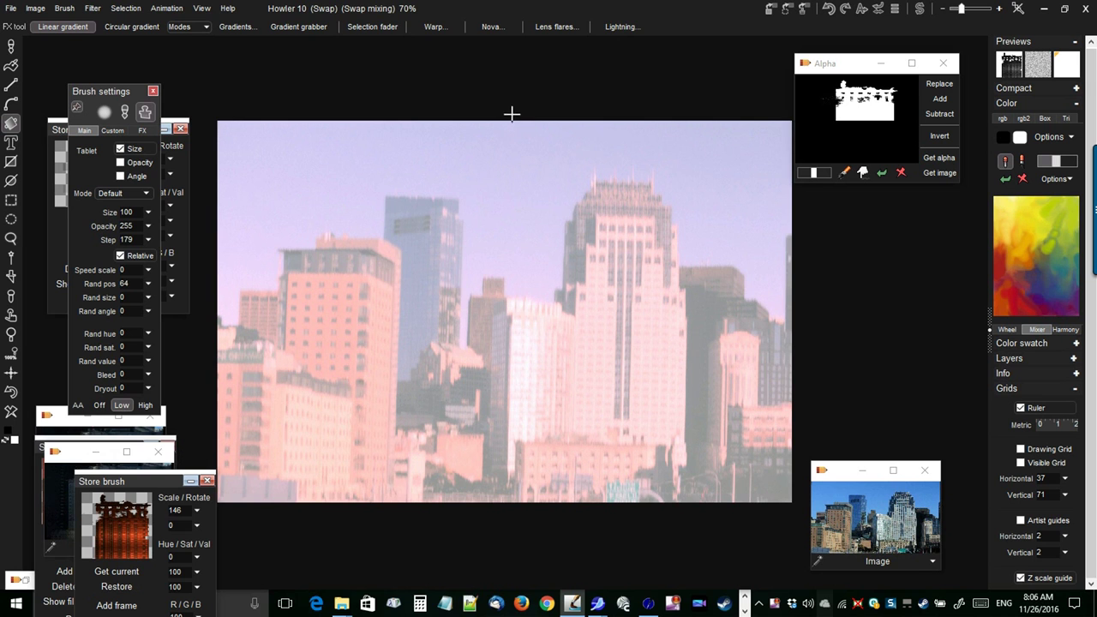
{"action": "left_click_drag", "start_coordinate": [506, 115], "coordinate": [510, 489]}
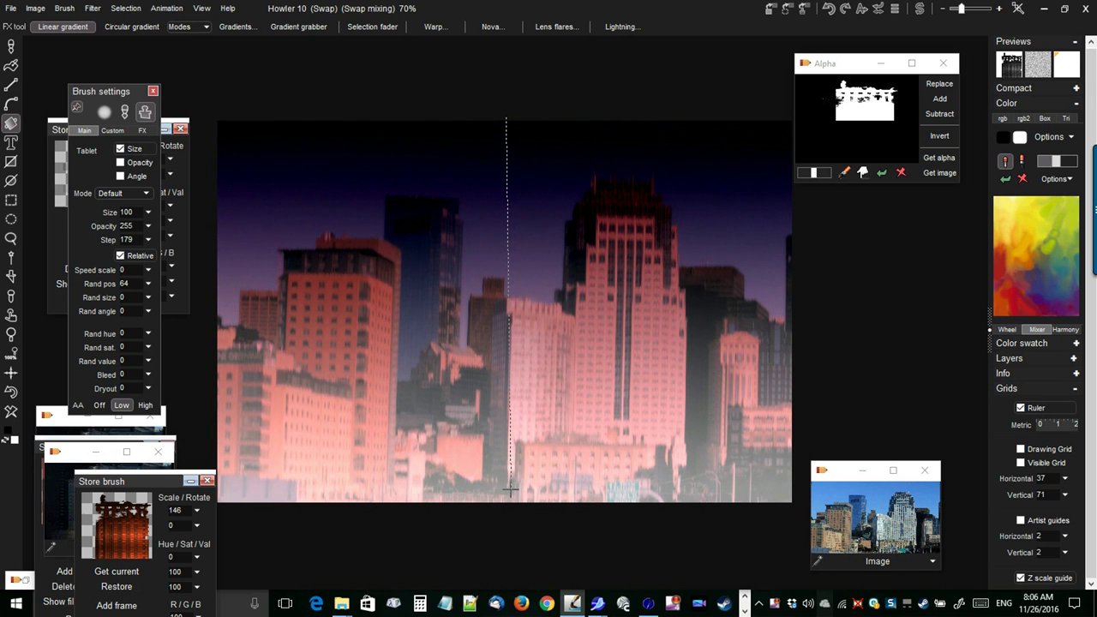
{"action": "left_click_drag", "start_coordinate": [510, 489], "coordinate": [509, 488]}
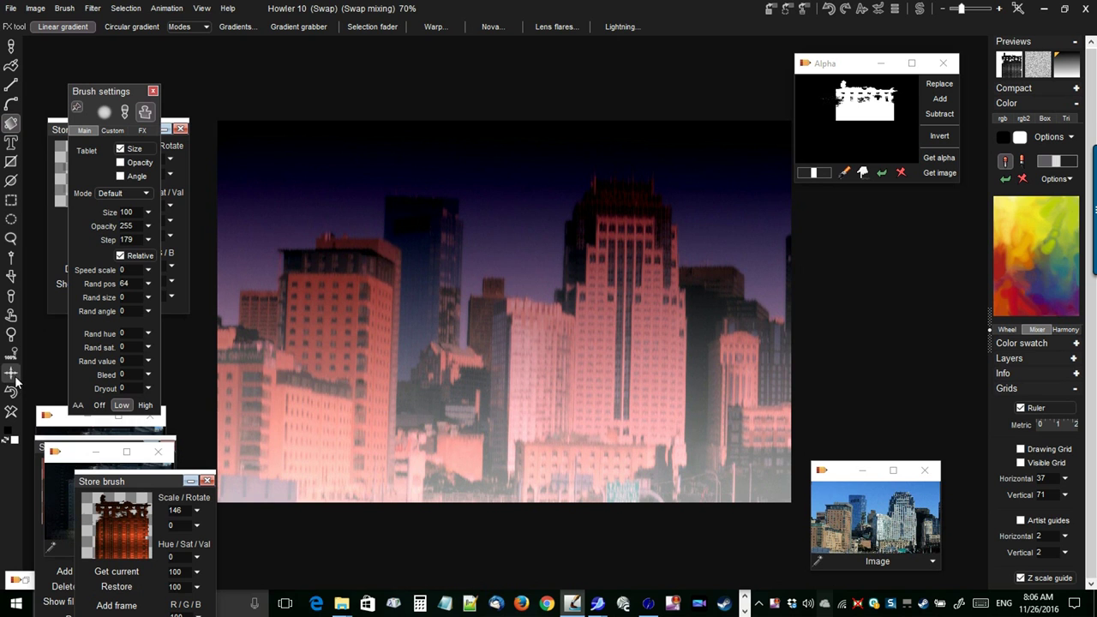
Replace the full-height gradient with one across the swap image's lower part, faded to 130 using Interactive undo with swap mixing off.
{"action": "left_click", "coordinate": [13, 393]}
{"action": "left_click_drag", "start_coordinate": [506, 387], "coordinate": [507, 487]}
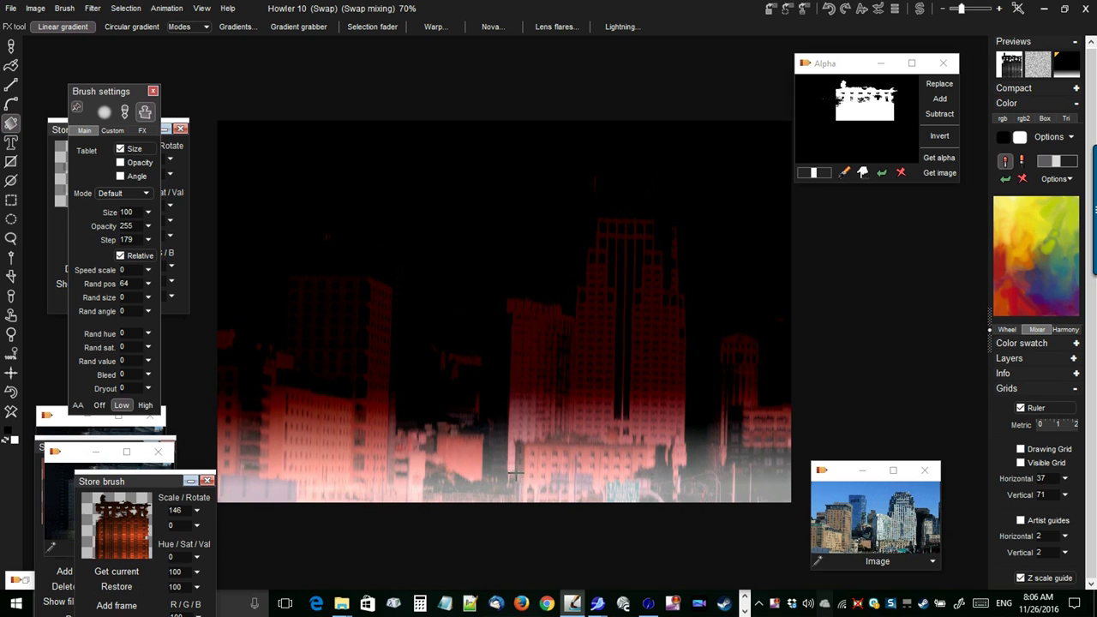
{"action": "left_click", "coordinate": [1074, 62]}
{"action": "left_click", "coordinate": [882, 8]}
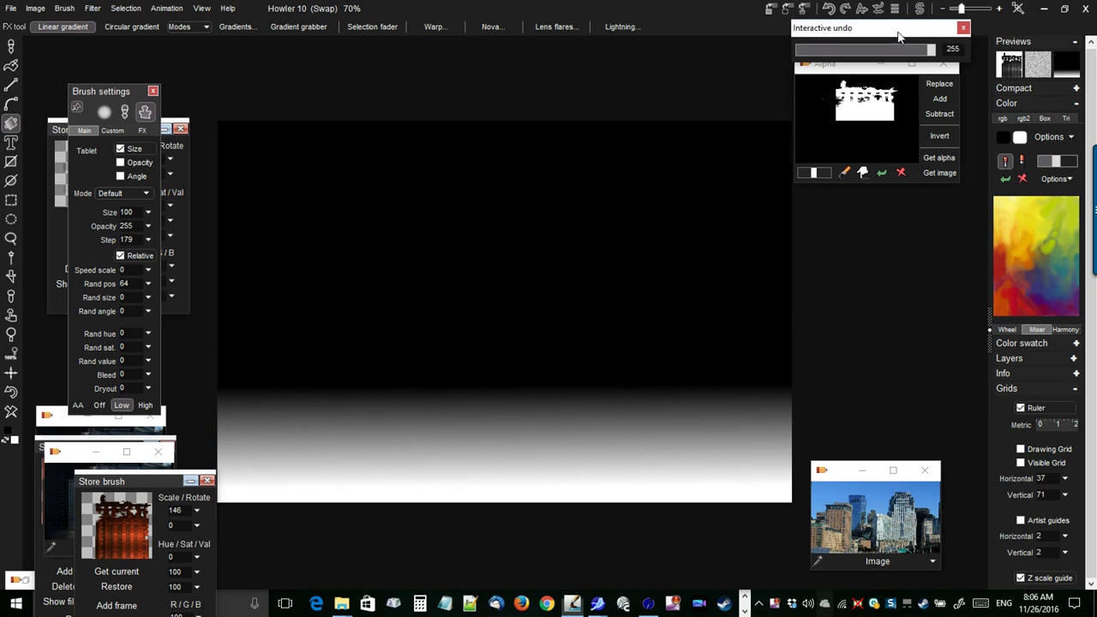
{"action": "left_click_drag", "start_coordinate": [931, 50], "coordinate": [868, 69]}
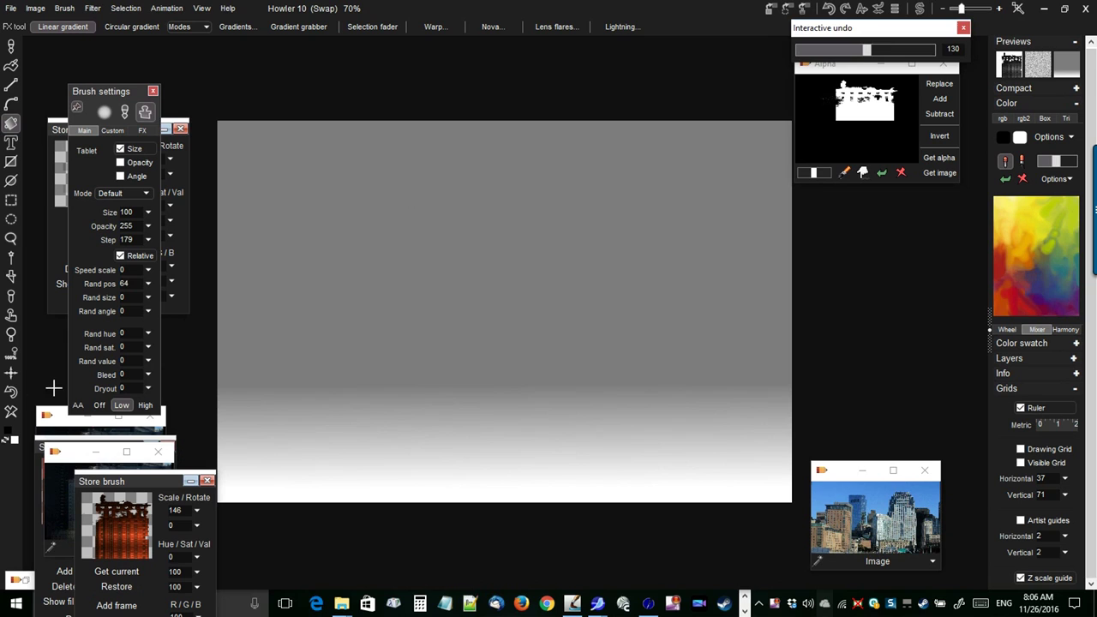
Clear the swap image and draw a black-to-white vertical gradient starting around mid-height, faded to 186 with Interactive undo.
{"action": "left_click", "coordinate": [11, 413]}
{"action": "left_click_drag", "start_coordinate": [464, 314], "coordinate": [465, 451]}
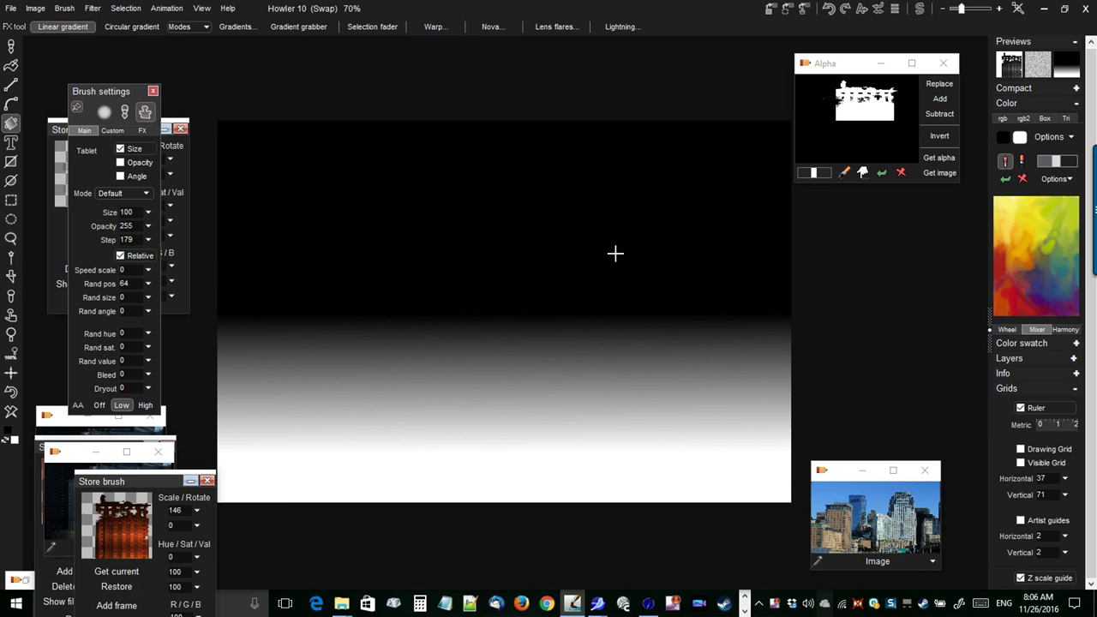
{"action": "left_click", "coordinate": [882, 13]}
{"action": "left_click_drag", "start_coordinate": [933, 49], "coordinate": [896, 51]}
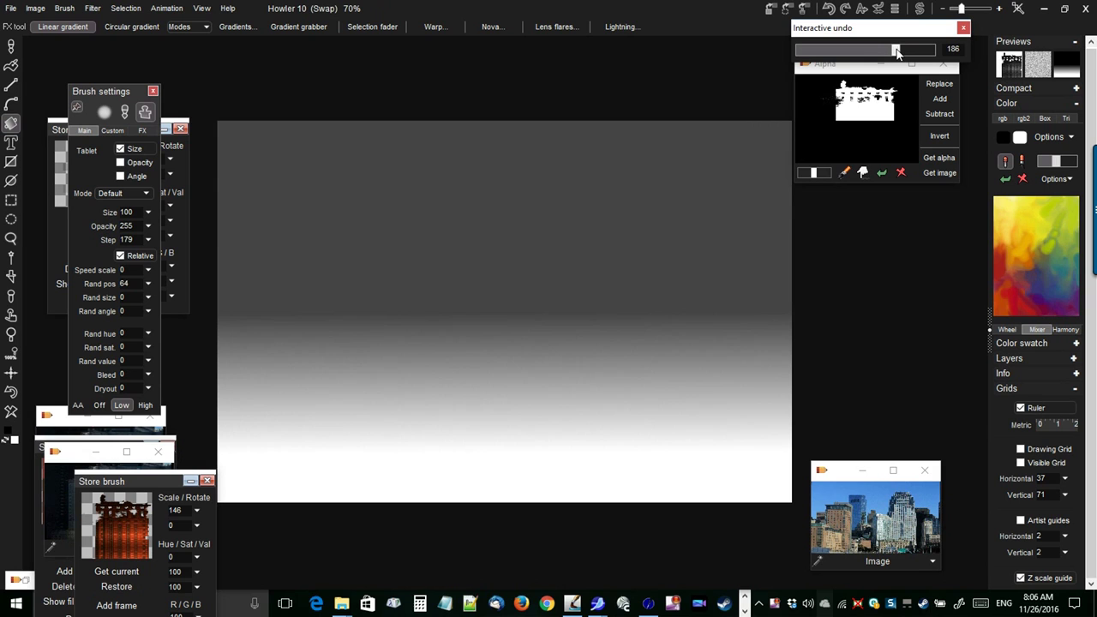
{"action": "left_click", "coordinate": [671, 8]}
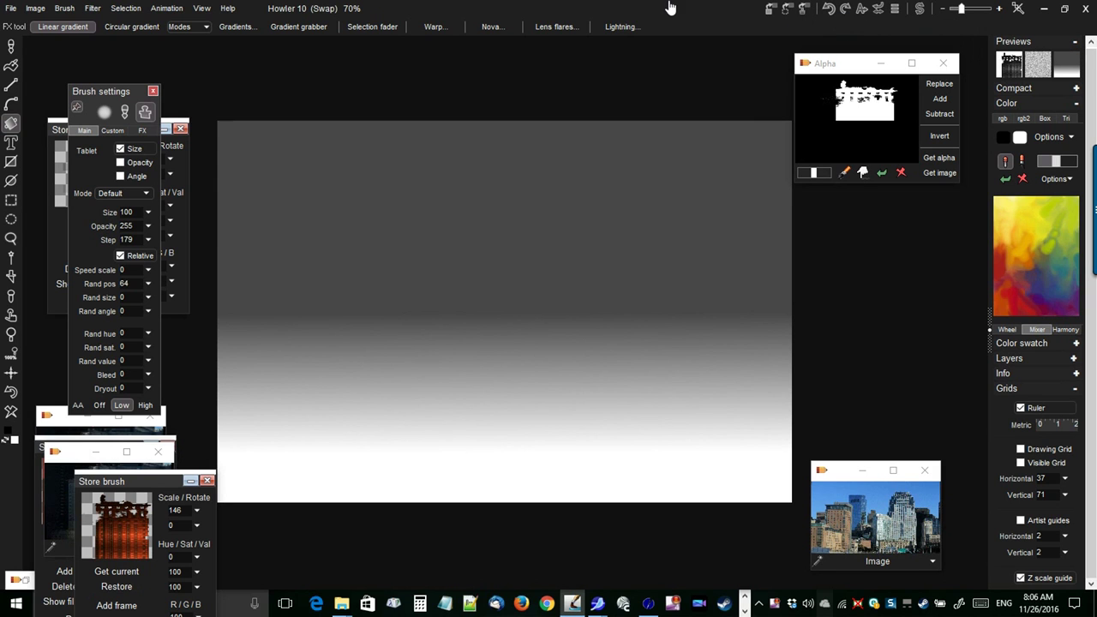
Preview the faded gradient mixed over the skyline, and return to the main image with the freehand building brush active.
{"action": "left_click", "coordinate": [1068, 69]}
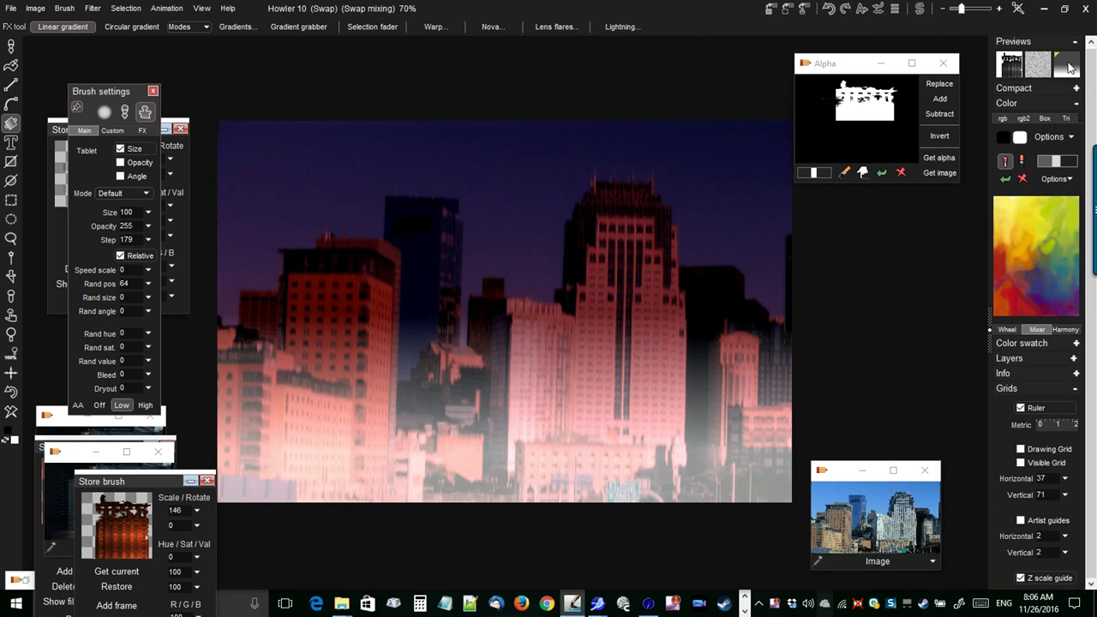
{"action": "left_click", "coordinate": [1069, 69]}
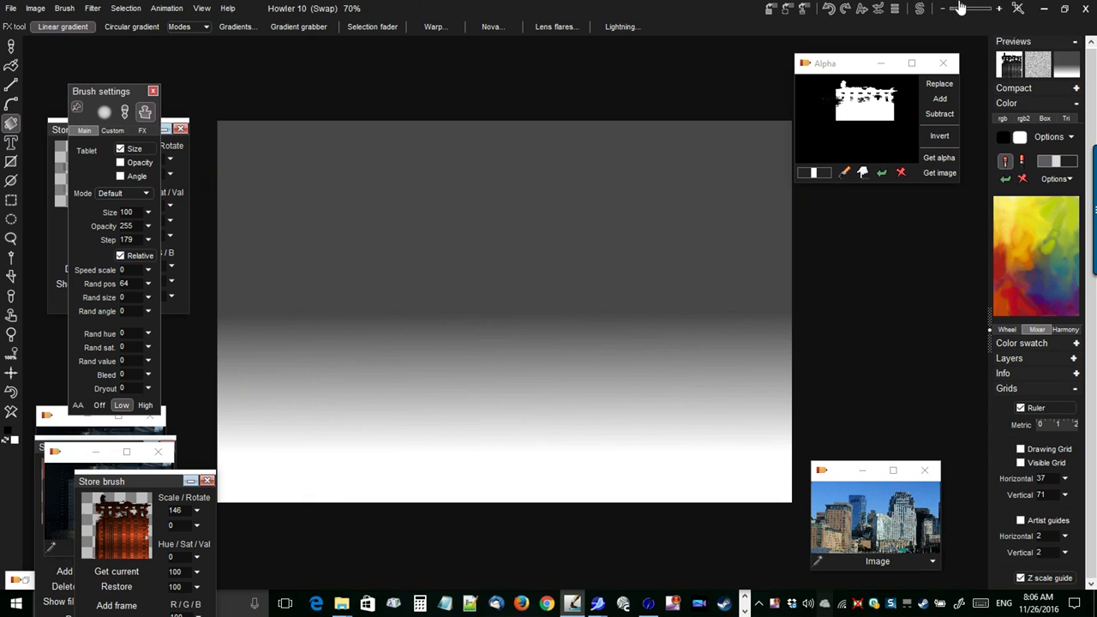
{"action": "left_click", "coordinate": [920, 9]}
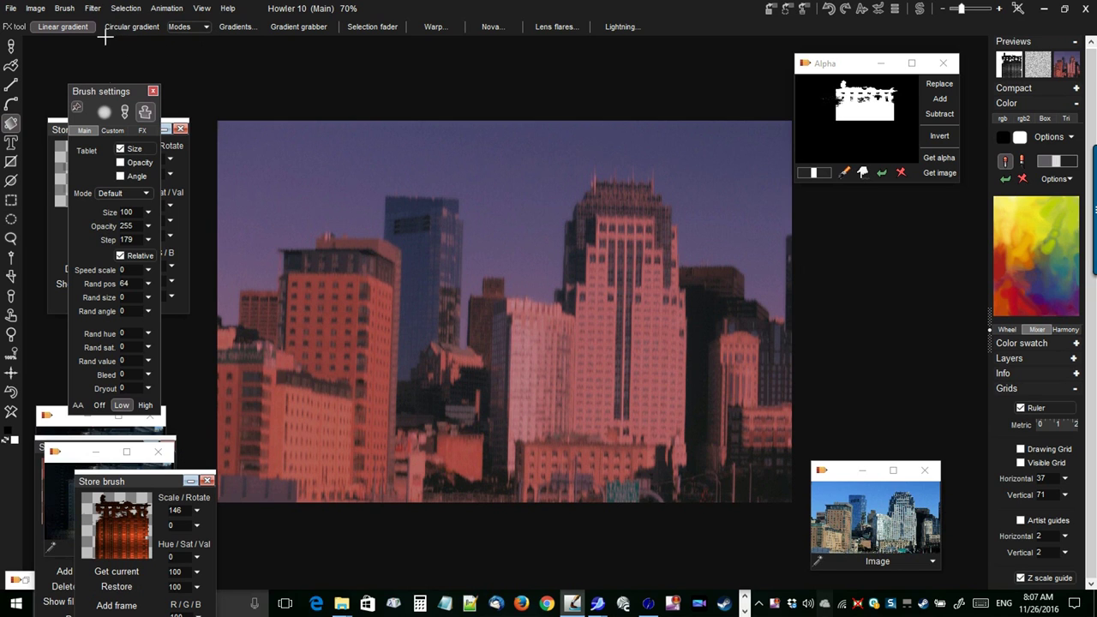
{"action": "left_click", "coordinate": [12, 46]}
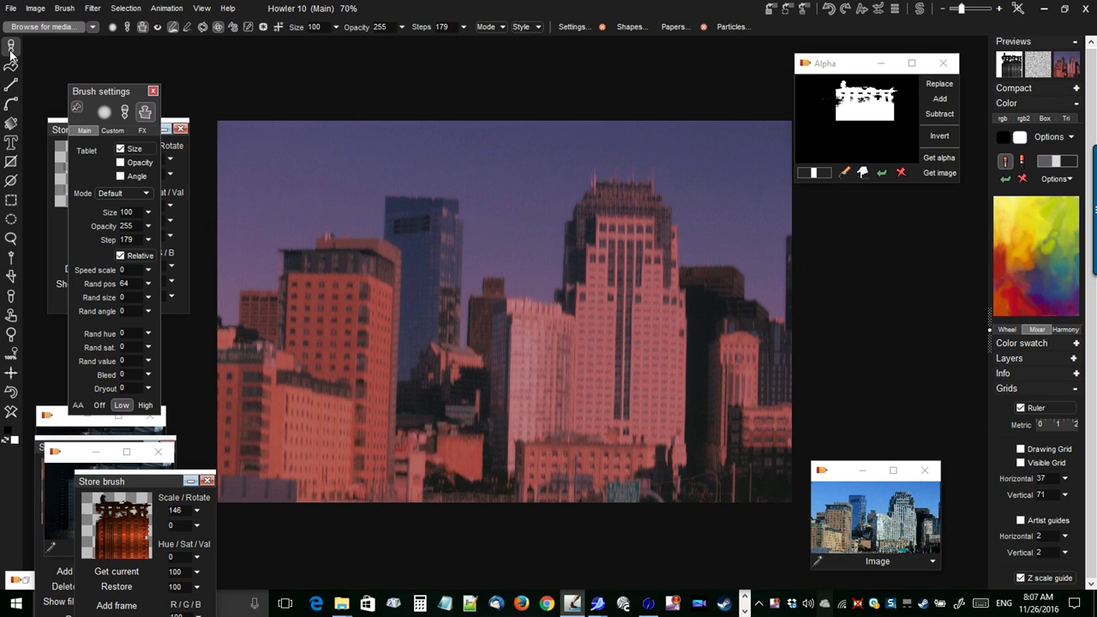
{"action": "left_click", "coordinate": [157, 27]}
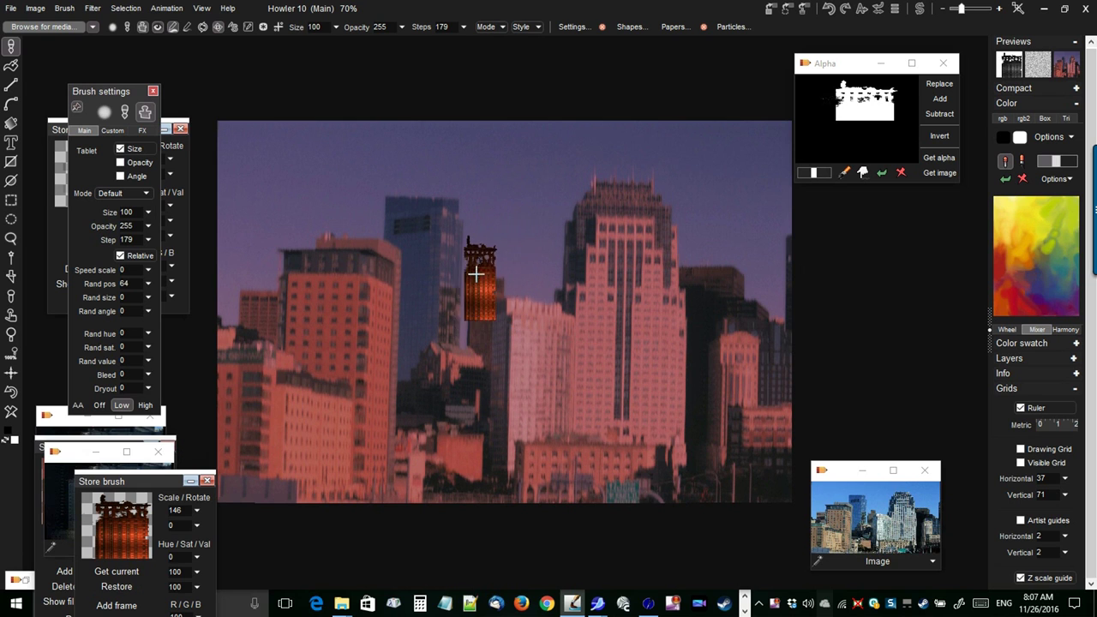
Paint overlapping rows of ruined buildings across the lower skyline with the depth-scaled building brush.
{"action": "scroll", "coordinate": [478, 326], "scroll_direction": "up", "scroll_amount": 4}
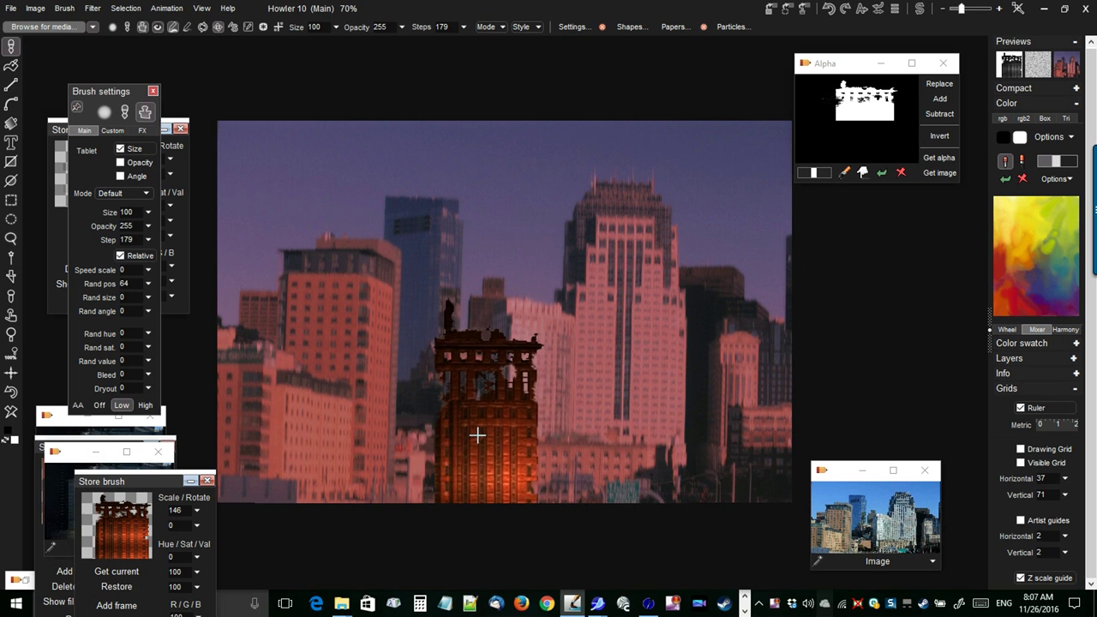
{"action": "scroll", "coordinate": [479, 435], "scroll_direction": "up", "scroll_amount": 3}
{"action": "scroll", "coordinate": [478, 436], "scroll_direction": "down", "scroll_amount": 3}
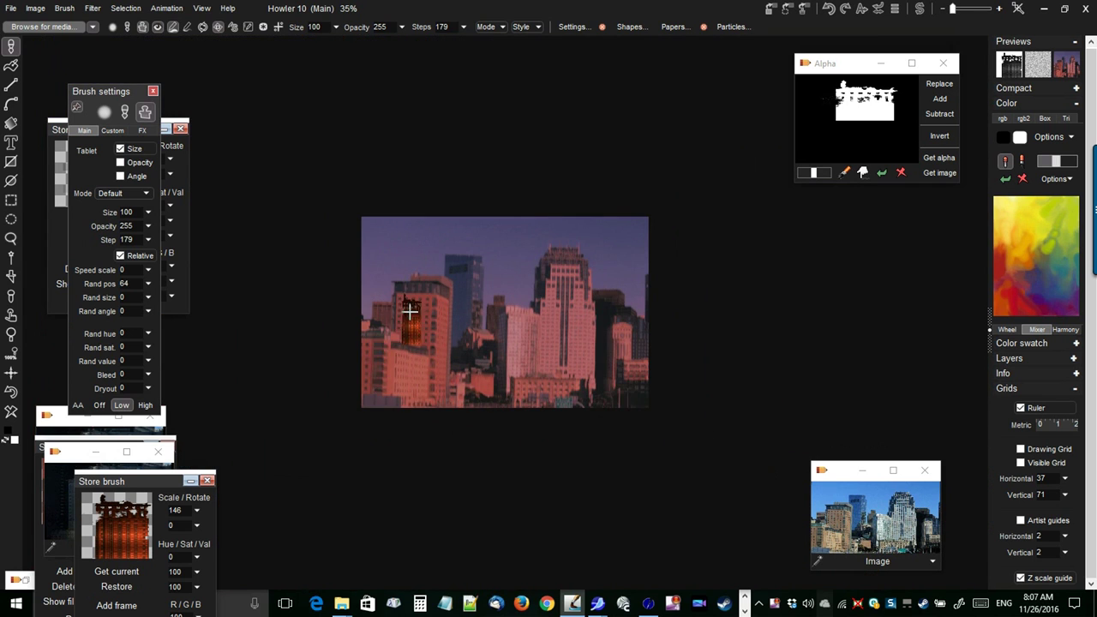
{"action": "left_click_drag", "start_coordinate": [415, 342], "coordinate": [735, 333]}
{"action": "mouse_move", "coordinate": [411, 406]}
{"action": "left_mouse_down"}
{"action": "mouse_move", "coordinate": [380, 411]}
{"action": "mouse_move", "coordinate": [371, 401]}
{"action": "mouse_move", "coordinate": [624, 385]}
{"action": "mouse_move", "coordinate": [377, 387]}
{"action": "left_mouse_up"}
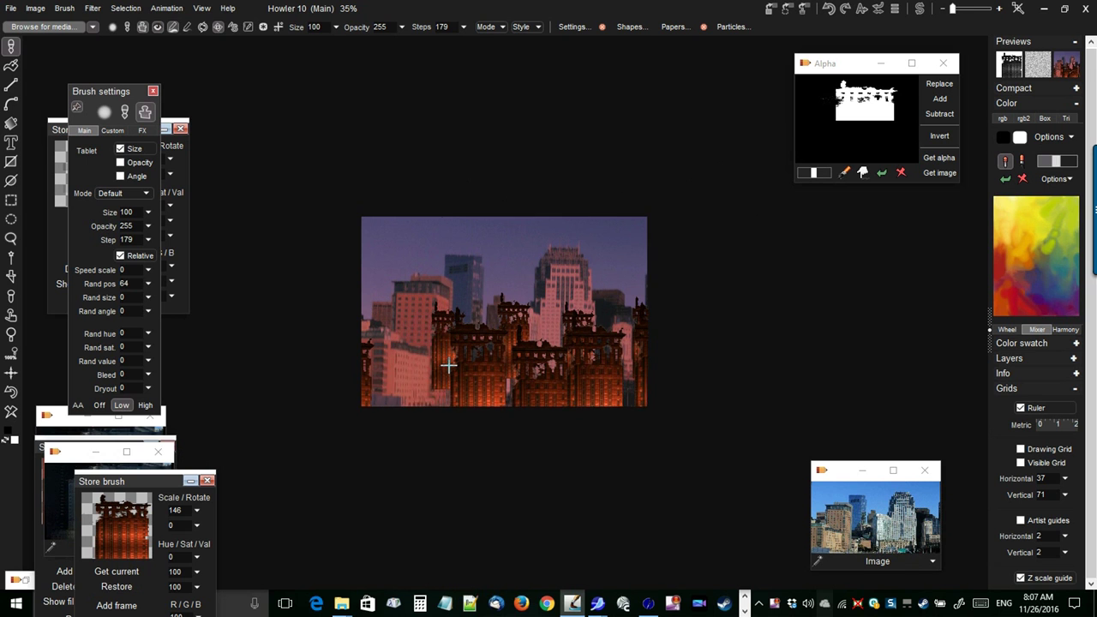
{"action": "scroll", "coordinate": [448, 366], "scroll_direction": "up", "scroll_amount": 3}
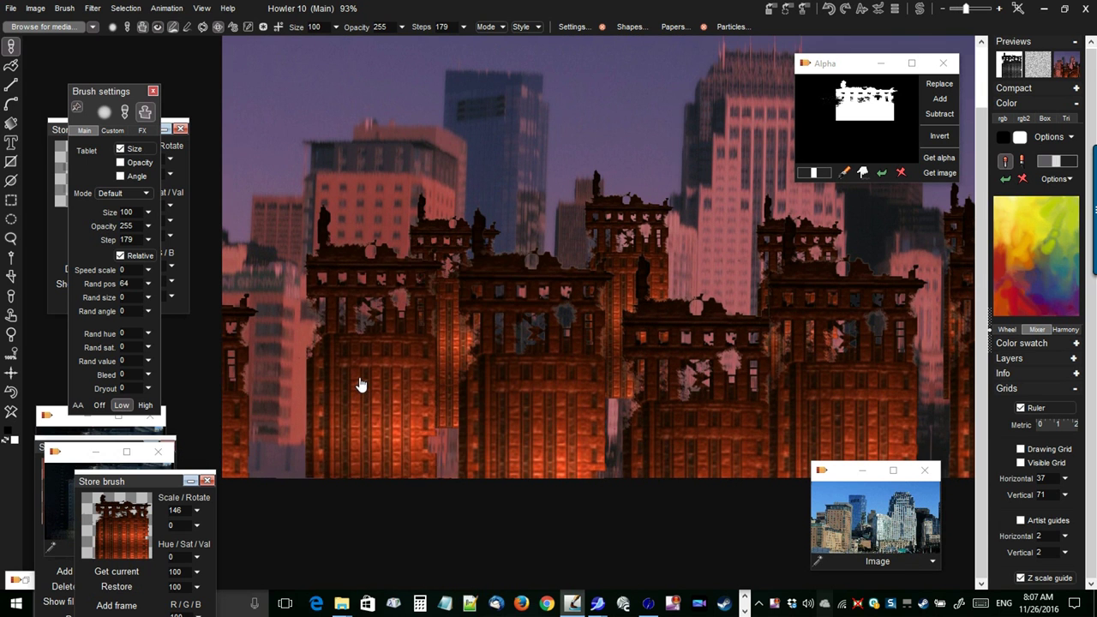
{"action": "scroll", "coordinate": [360, 384], "scroll_direction": "down", "scroll_amount": 2}
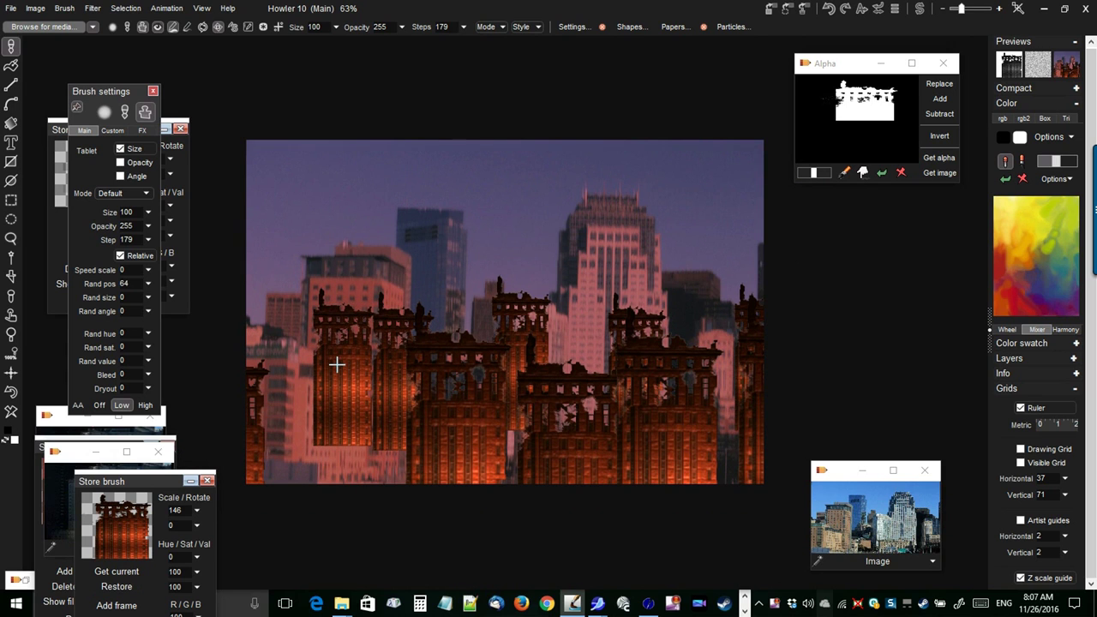
{"action": "left_click_drag", "start_coordinate": [337, 364], "coordinate": [336, 374]}
Undo all the test building strokes on the skyline and set the brush step to 106.
{"action": "key", "text": "ctrl+z"}
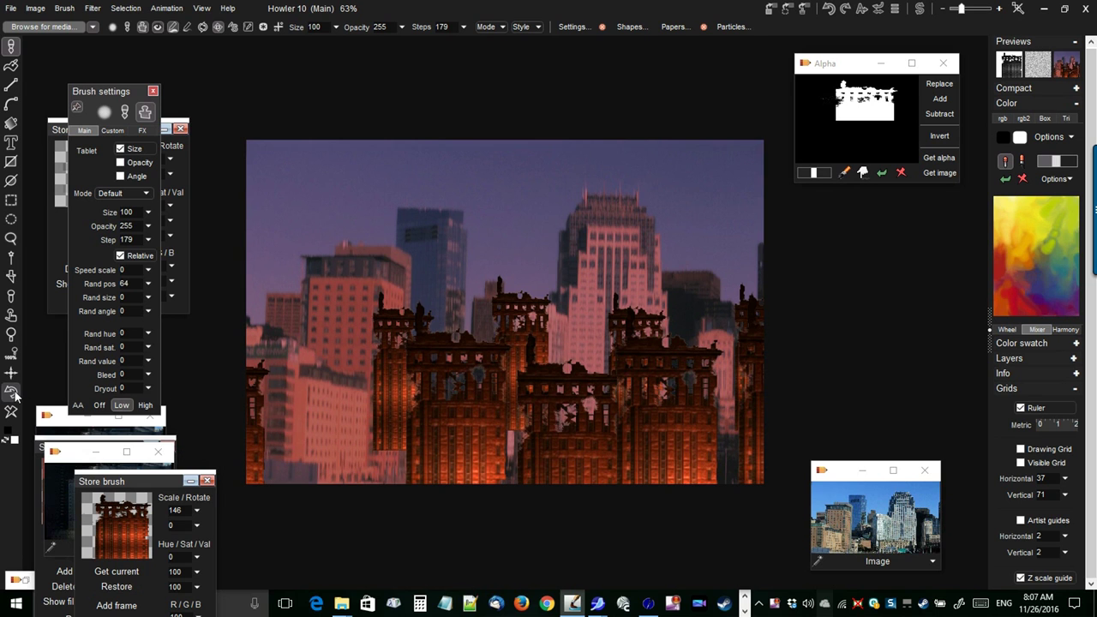
{"action": "key", "text": "ctrl+z"}
{"action": "key", "text": "ctrl+z"}
{"action": "key", "text": "ctrl+z"}
{"action": "left_click", "coordinate": [255, 360]}
{"action": "key", "text": "ctrl+z"}
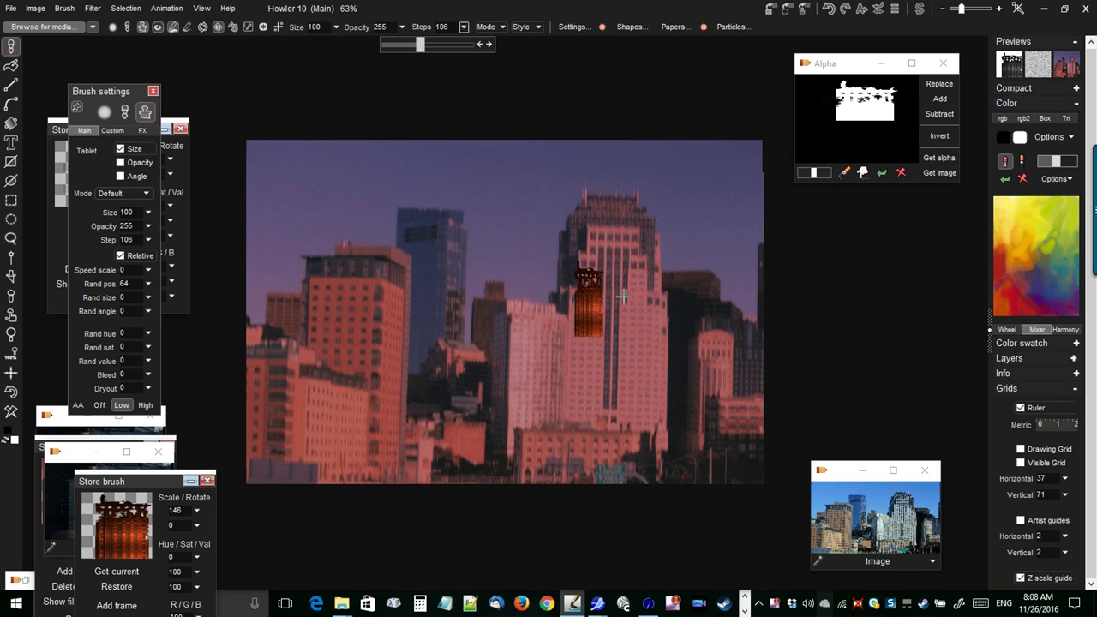
Clear the work area by moving the Brush settings and Alpha windows clear of the canvas and minimizing the stored skyline image.
{"action": "mouse_move", "coordinate": [98, 86]}
{"action": "left_mouse_down"}
{"action": "mouse_move", "coordinate": [605, 85]}
{"action": "mouse_move", "coordinate": [835, 105]}
{"action": "mouse_move", "coordinate": [816, 126]}
{"action": "left_mouse_up"}
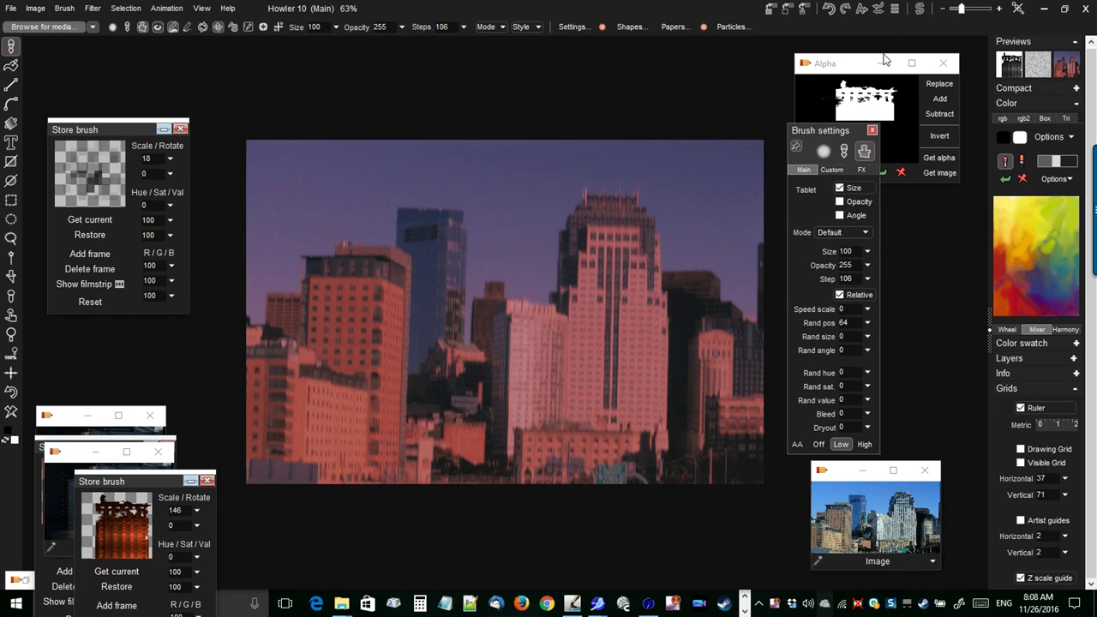
{"action": "mouse_move", "coordinate": [847, 67]}
{"action": "left_mouse_down"}
{"action": "mouse_move", "coordinate": [260, 385]}
{"action": "mouse_move", "coordinate": [112, 528]}
{"action": "mouse_move", "coordinate": [119, 536]}
{"action": "left_mouse_up"}
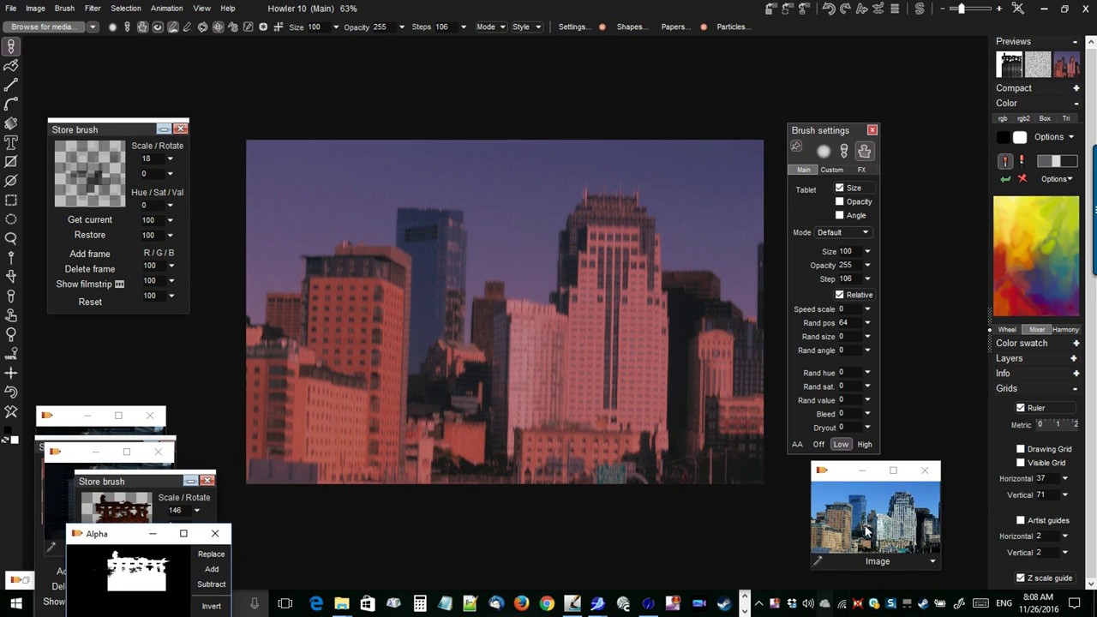
{"action": "left_click", "coordinate": [861, 469]}
{"action": "mouse_move", "coordinate": [819, 130]}
{"action": "left_mouse_down"}
{"action": "mouse_move", "coordinate": [850, 135]}
{"action": "mouse_move", "coordinate": [829, 137]}
{"action": "left_mouse_up"}
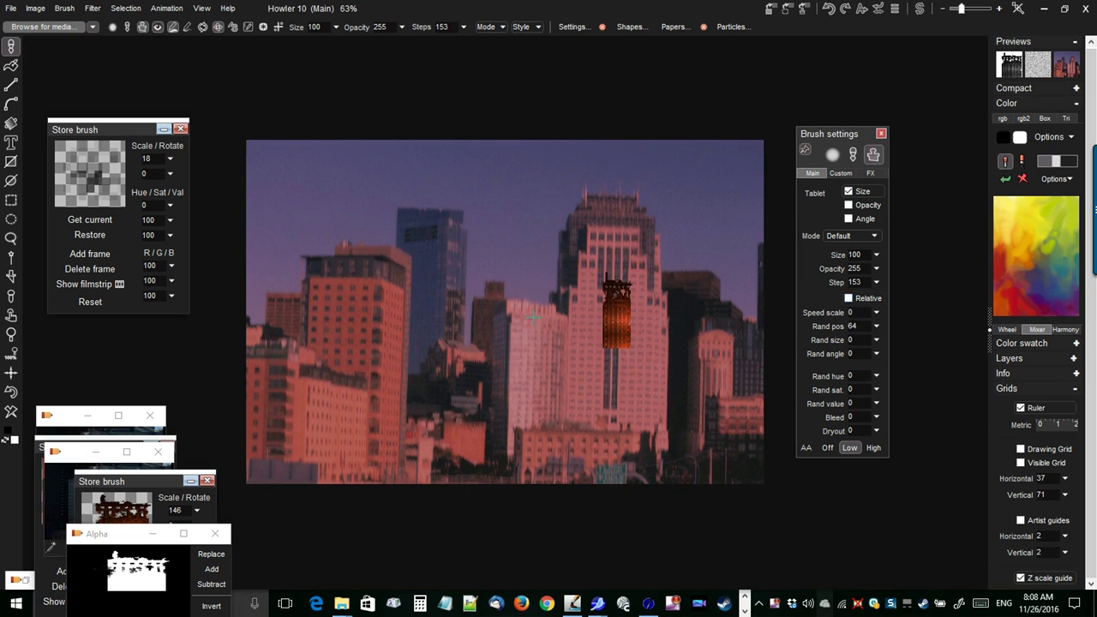
Try building rows across the sky and the lower skyline with step 153 and Relative off, and undo both rows.
{"action": "left_click_drag", "start_coordinate": [333, 197], "coordinate": [559, 204]}
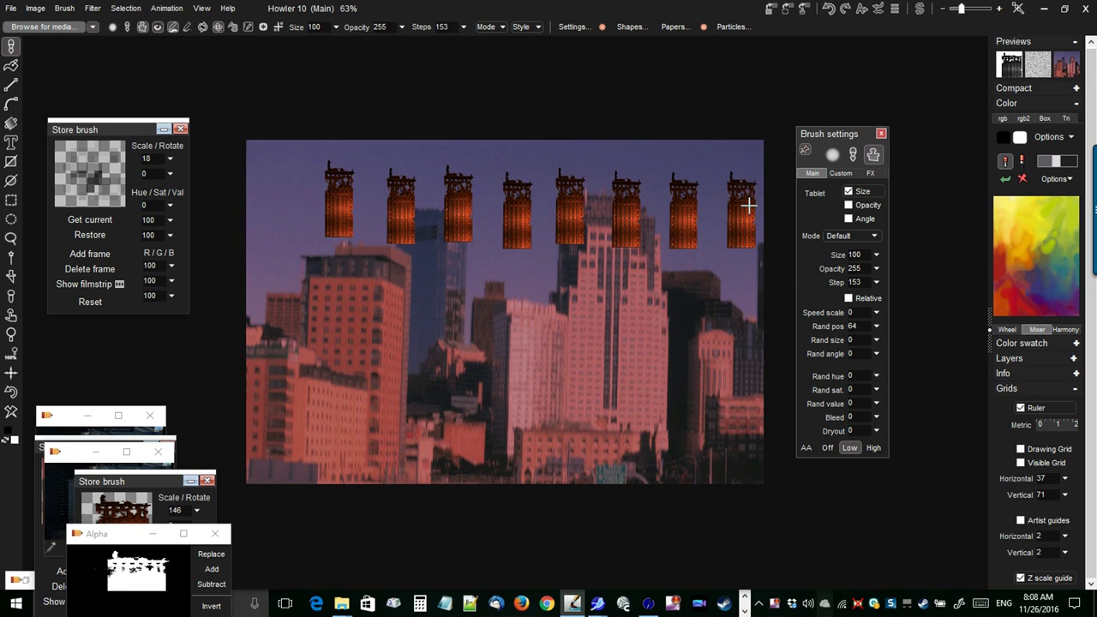
{"action": "mouse_move", "coordinate": [248, 448]}
{"action": "left_mouse_down"}
{"action": "mouse_move", "coordinate": [805, 437]}
{"action": "mouse_move", "coordinate": [445, 452]}
{"action": "mouse_move", "coordinate": [343, 437]}
{"action": "mouse_move", "coordinate": [740, 446]}
{"action": "left_mouse_up"}
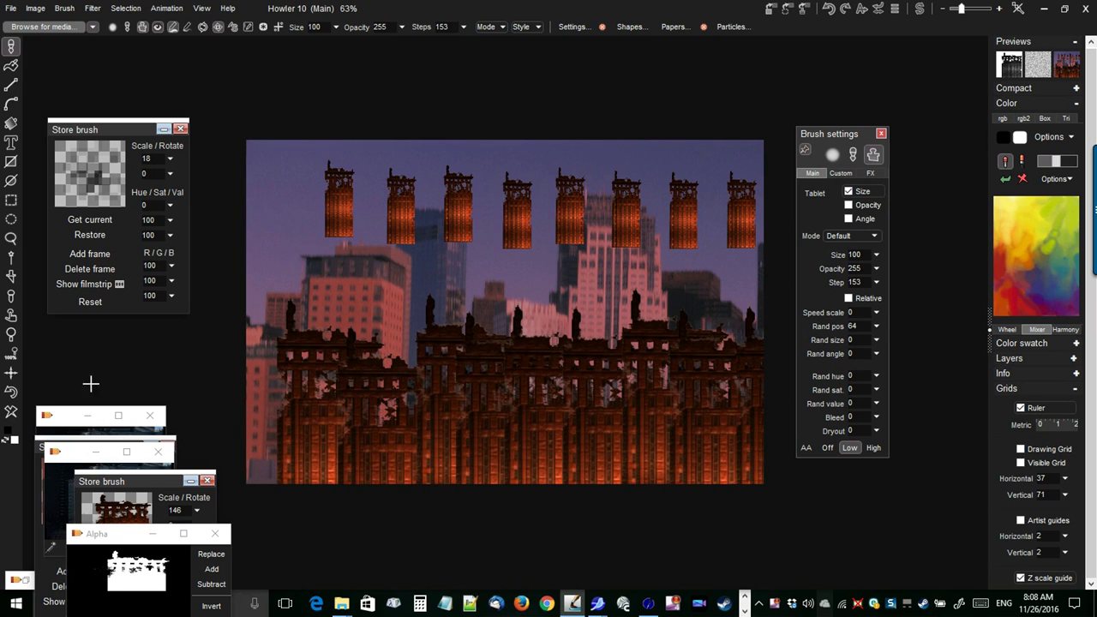
{"action": "left_click", "coordinate": [11, 393]}
{"action": "key", "text": "ctrl+z"}
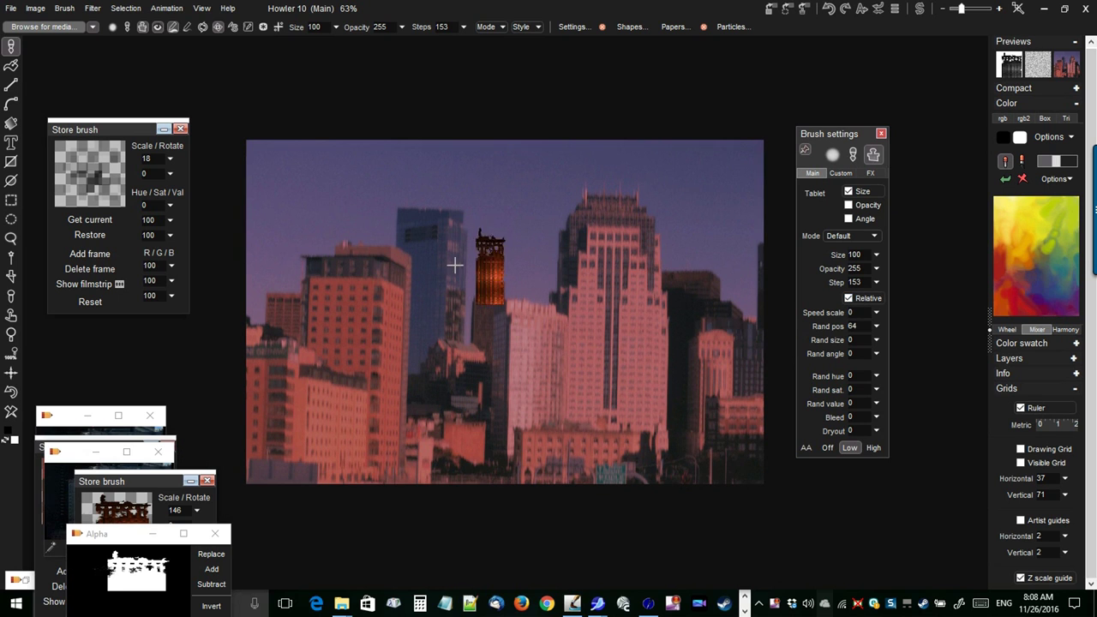
Paint test building rows high and low over the skyline with Relative on, comparing steps 153 and 75.
{"action": "left_click_drag", "start_coordinate": [287, 237], "coordinate": [776, 215]}
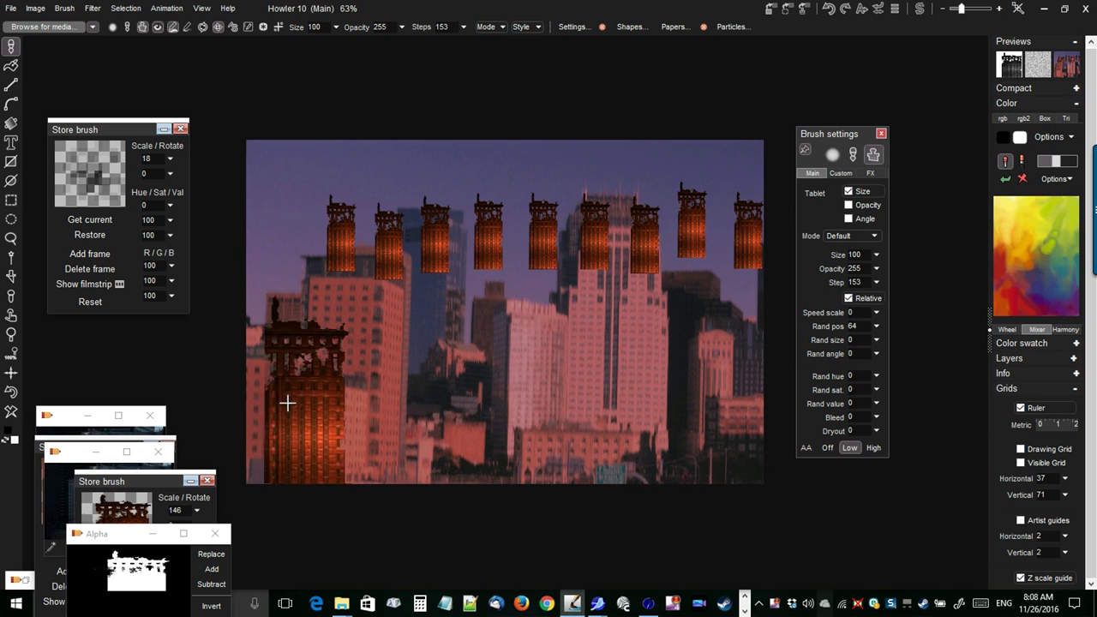
{"action": "mouse_move", "coordinate": [375, 397]}
{"action": "left_mouse_down"}
{"action": "mouse_move", "coordinate": [561, 386]}
{"action": "mouse_move", "coordinate": [931, 386]}
{"action": "left_mouse_up"}
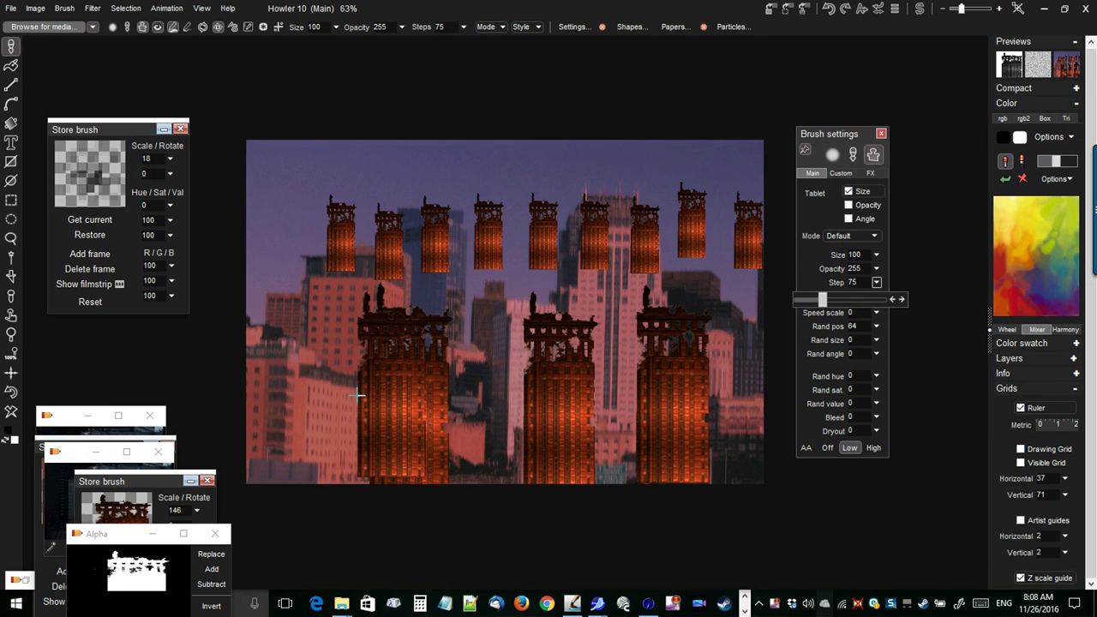
{"action": "mouse_move", "coordinate": [355, 386]}
{"action": "left_mouse_down"}
{"action": "mouse_move", "coordinate": [651, 386]}
{"action": "mouse_move", "coordinate": [780, 429]}
{"action": "left_mouse_up"}
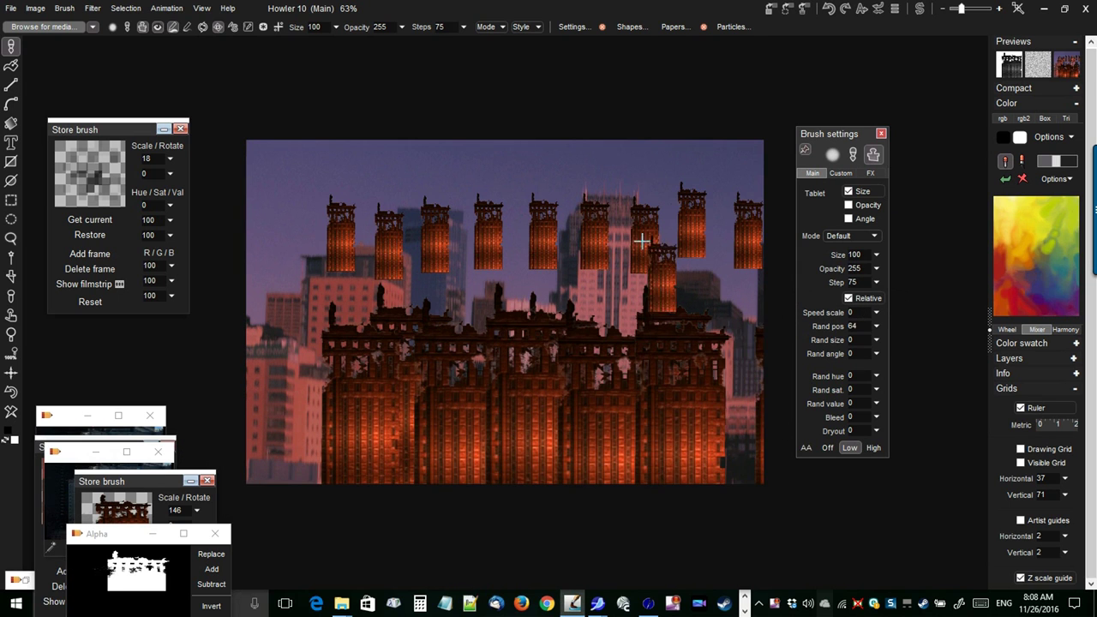
{"action": "left_click_drag", "start_coordinate": [284, 183], "coordinate": [634, 175]}
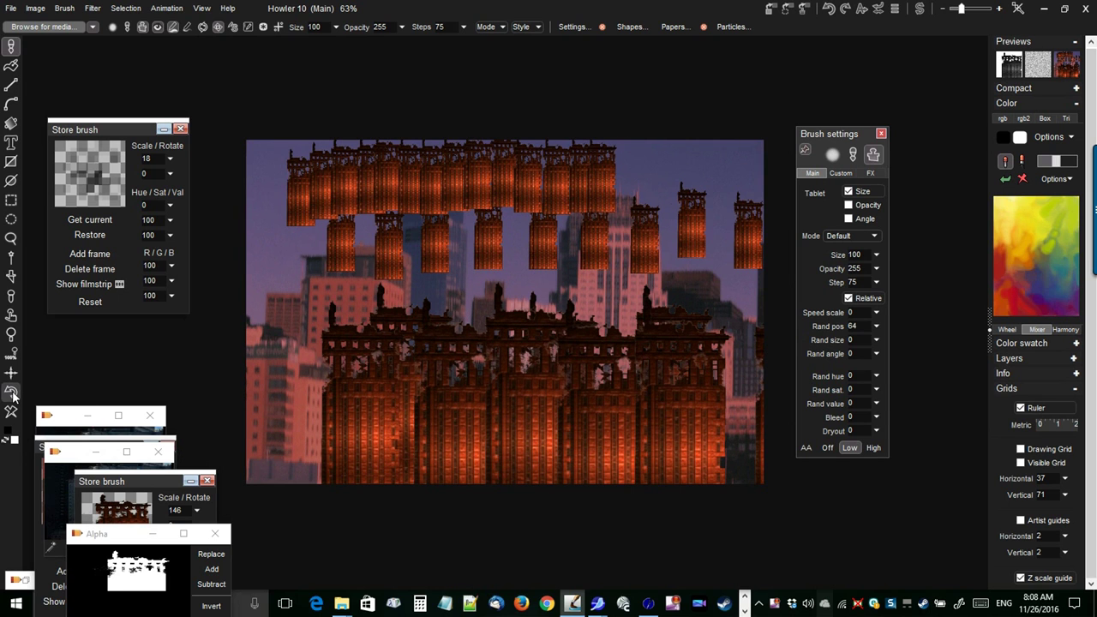
Undo all the test building rows and turn off the Z scale guide.
{"action": "key", "text": "ctrl+z"}
{"action": "key", "text": "ctrl+z"}
{"action": "key", "text": "ctrl+z"}
{"action": "key", "text": "ctrl+z"}
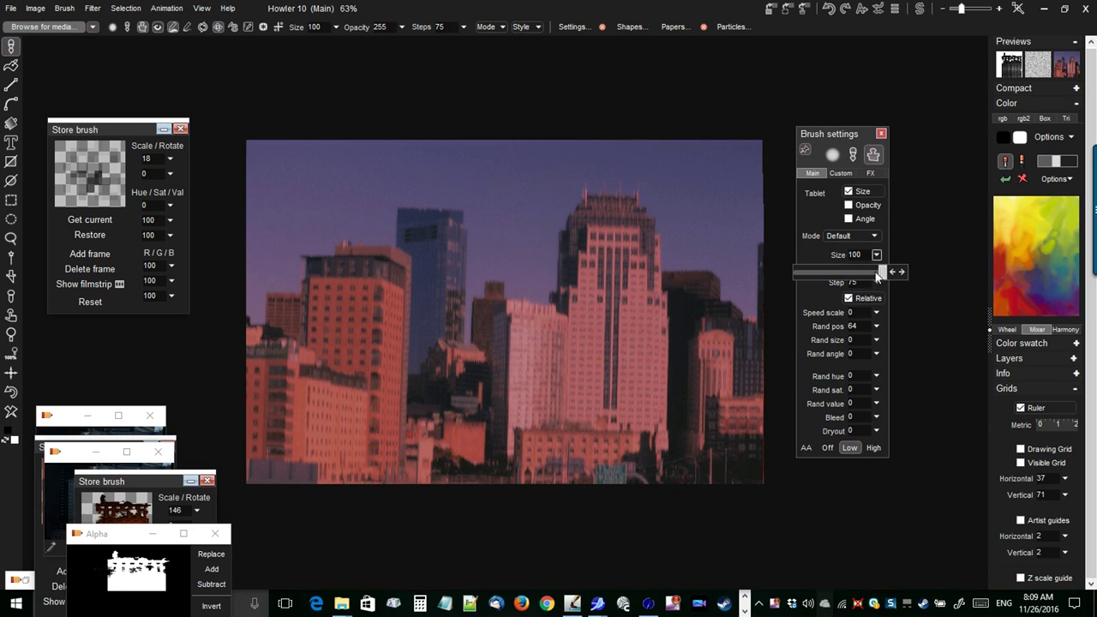
Resample the ruined building brush to 156% and examine its detail over the skyline.
{"action": "left_click", "coordinate": [66, 10]}
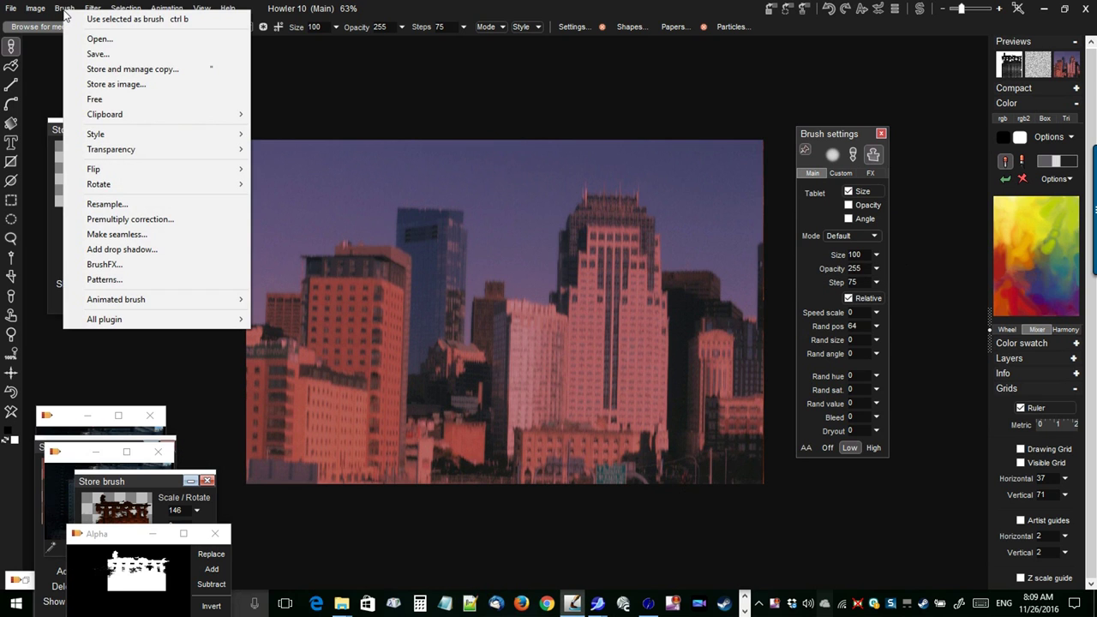
{"action": "left_click", "coordinate": [107, 204]}
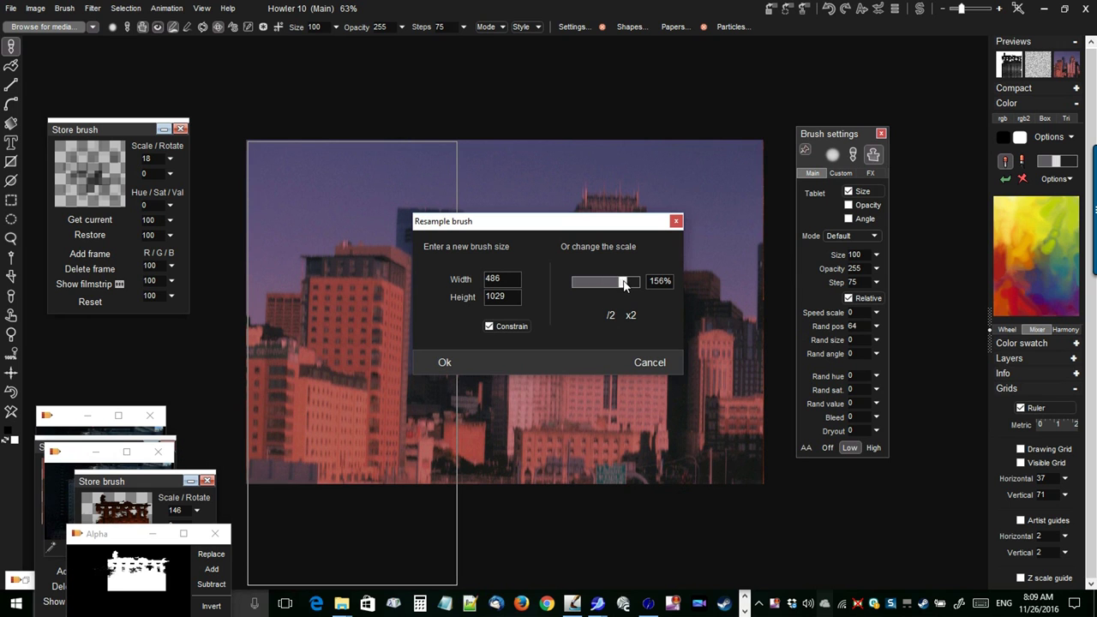
{"action": "left_click", "coordinate": [443, 362]}
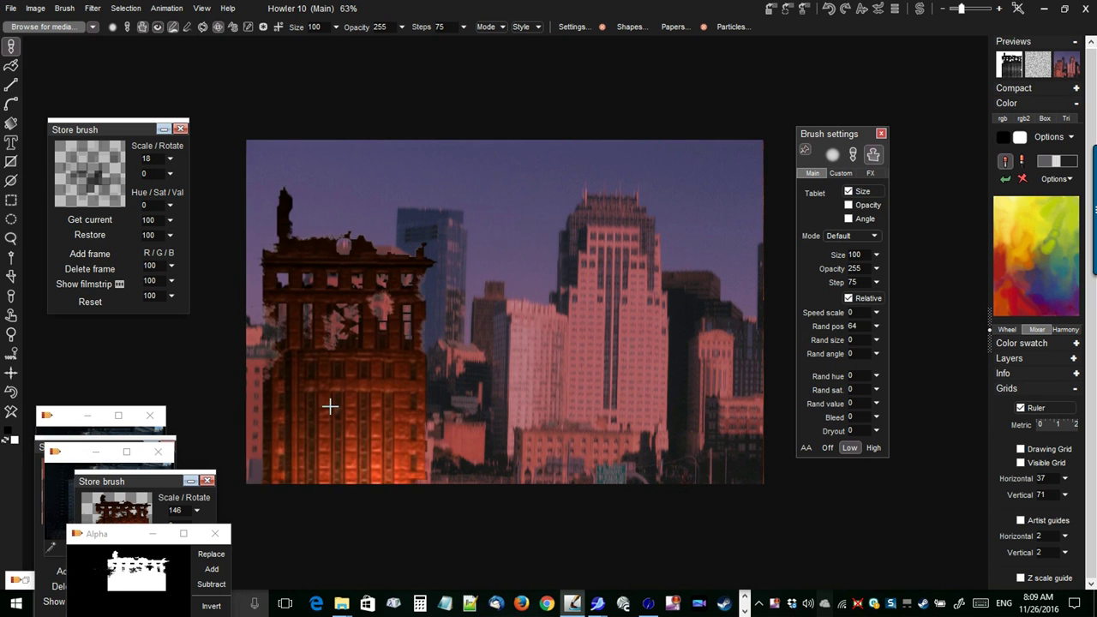
{"action": "scroll", "coordinate": [321, 424], "scroll_direction": "up", "scroll_amount": 3}
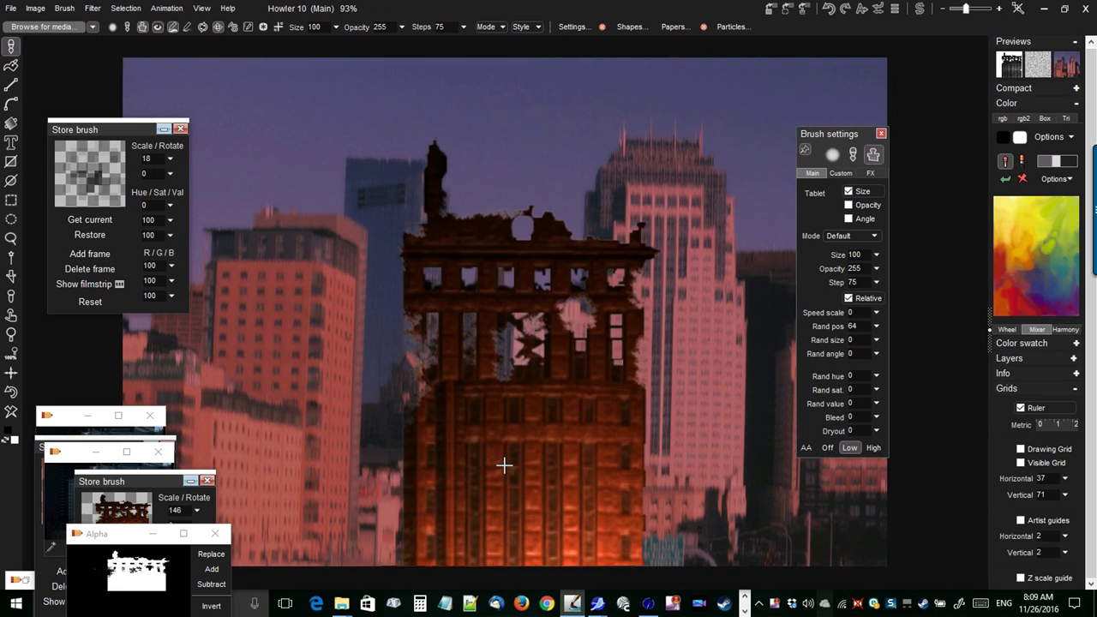
{"action": "scroll", "coordinate": [466, 460], "scroll_direction": "up", "scroll_amount": 2}
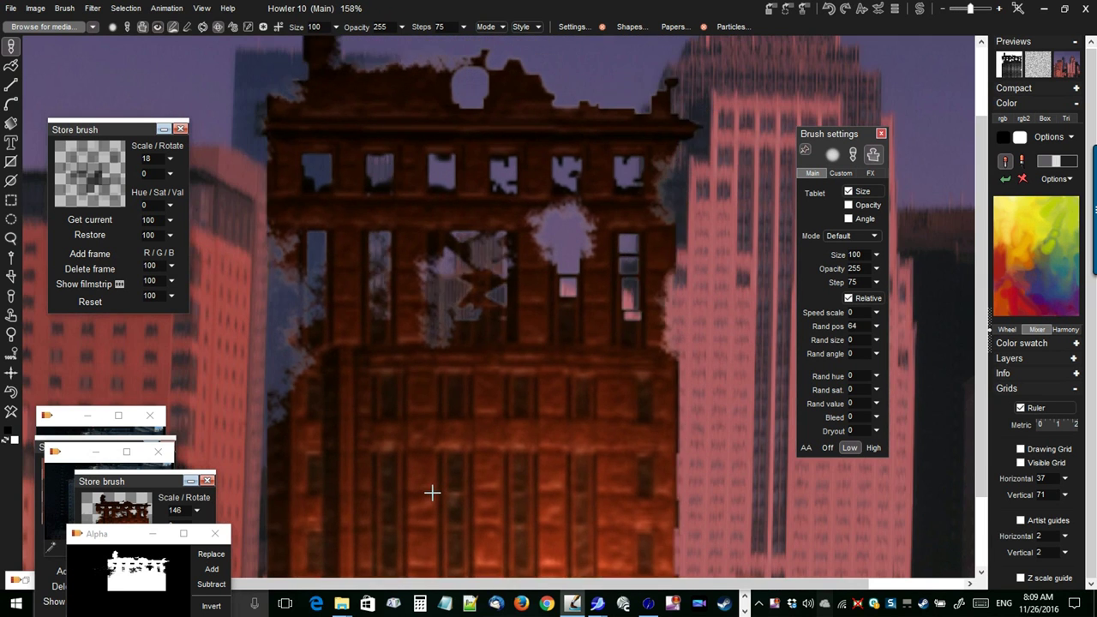
{"action": "scroll", "coordinate": [372, 489], "scroll_direction": "up", "scroll_amount": 1}
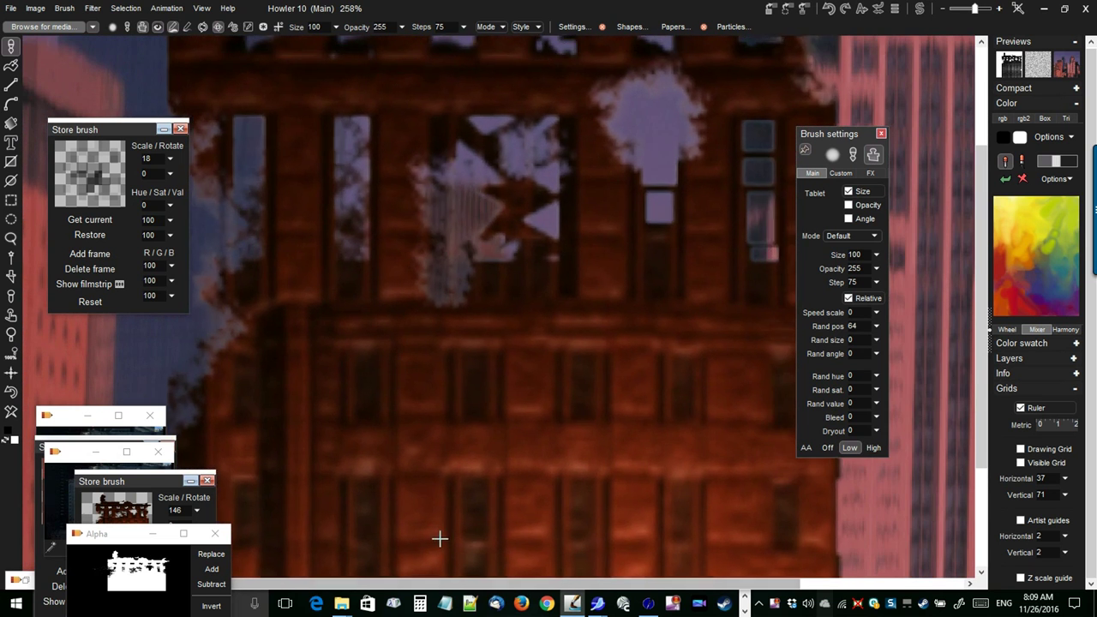
{"action": "scroll", "coordinate": [426, 534], "scroll_direction": "down", "scroll_amount": 5}
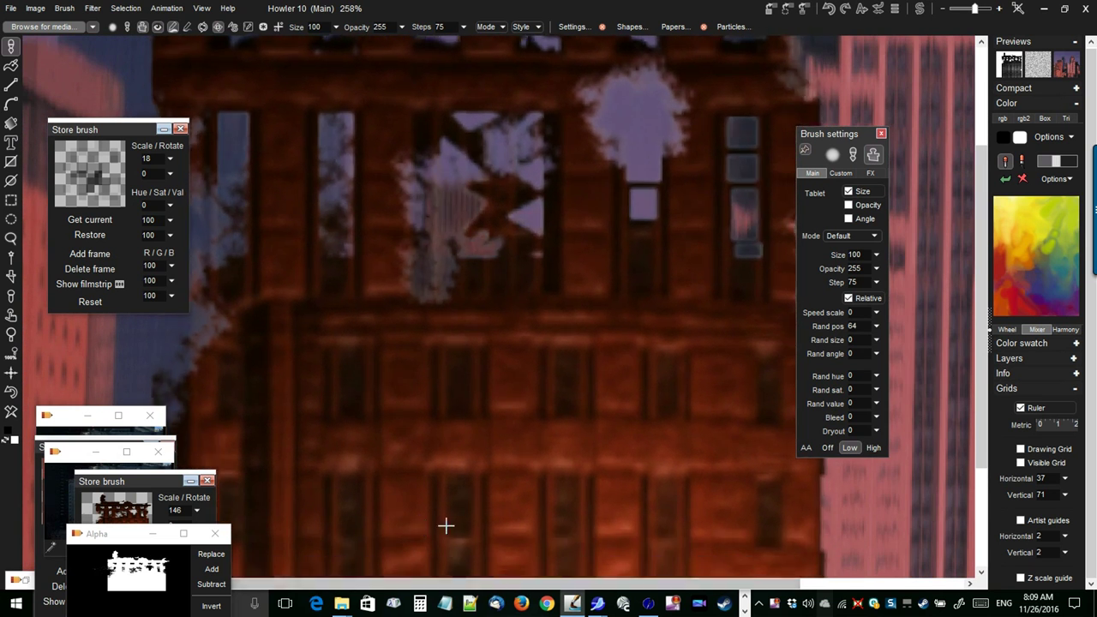
{"action": "scroll", "coordinate": [450, 455], "scroll_direction": "up", "scroll_amount": 1}
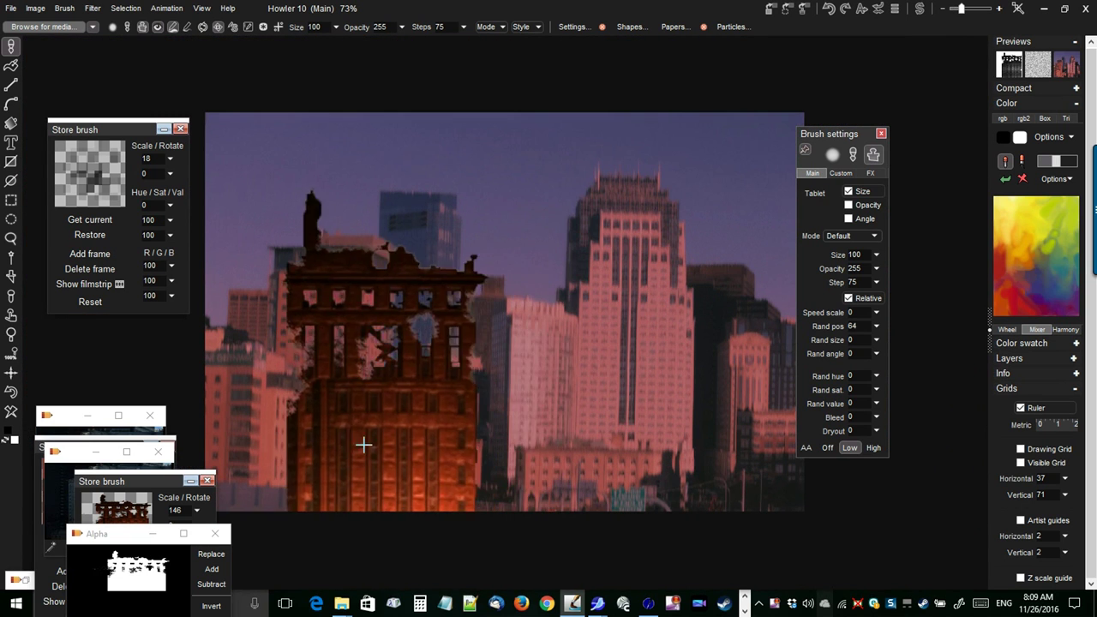
Paint a test building, then set the step to 14 and paint overlapping ruined buildings across the skyline.
{"action": "mouse_move", "coordinate": [480, 437]}
{"action": "left_mouse_down"}
{"action": "mouse_move", "coordinate": [514, 377]}
{"action": "mouse_move", "coordinate": [506, 283]}
{"action": "left_mouse_up"}
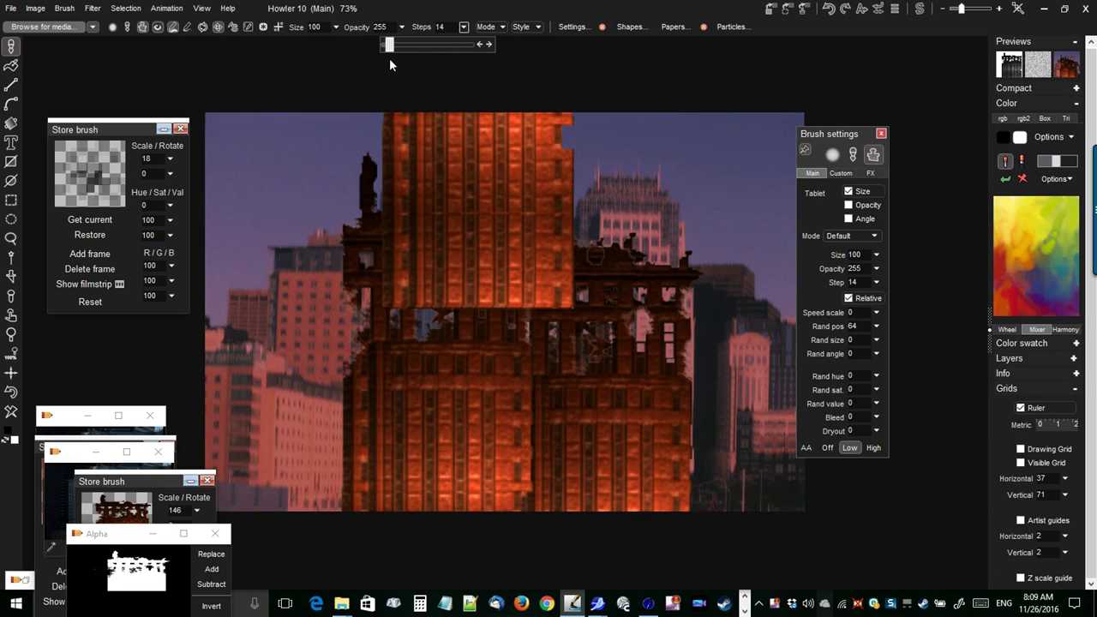
{"action": "mouse_move", "coordinate": [391, 88]}
{"action": "left_mouse_down"}
{"action": "mouse_move", "coordinate": [330, 442]}
{"action": "mouse_move", "coordinate": [315, 431]}
{"action": "mouse_move", "coordinate": [551, 419]}
{"action": "mouse_move", "coordinate": [678, 442]}
{"action": "mouse_move", "coordinate": [415, 481]}
{"action": "mouse_move", "coordinate": [347, 507]}
{"action": "mouse_move", "coordinate": [401, 459]}
{"action": "mouse_move", "coordinate": [412, 483]}
{"action": "mouse_move", "coordinate": [349, 557]}
{"action": "mouse_move", "coordinate": [397, 296]}
{"action": "left_mouse_up"}
{"action": "scroll", "coordinate": [397, 296], "scroll_direction": "up", "scroll_amount": 3}
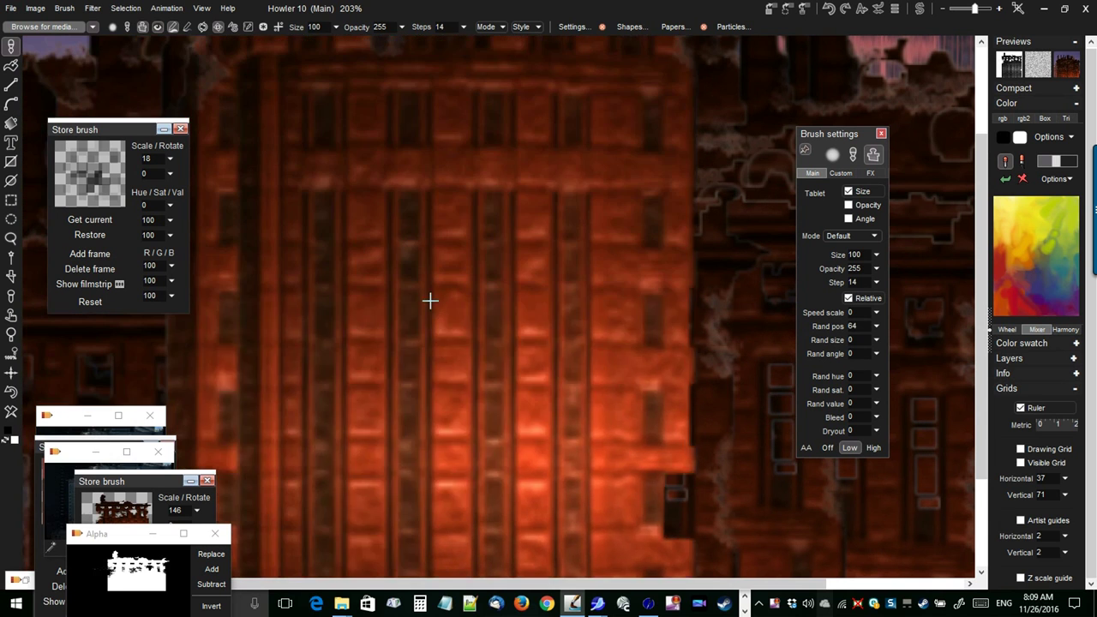
{"action": "scroll", "coordinate": [430, 300], "scroll_direction": "down", "scroll_amount": 4}
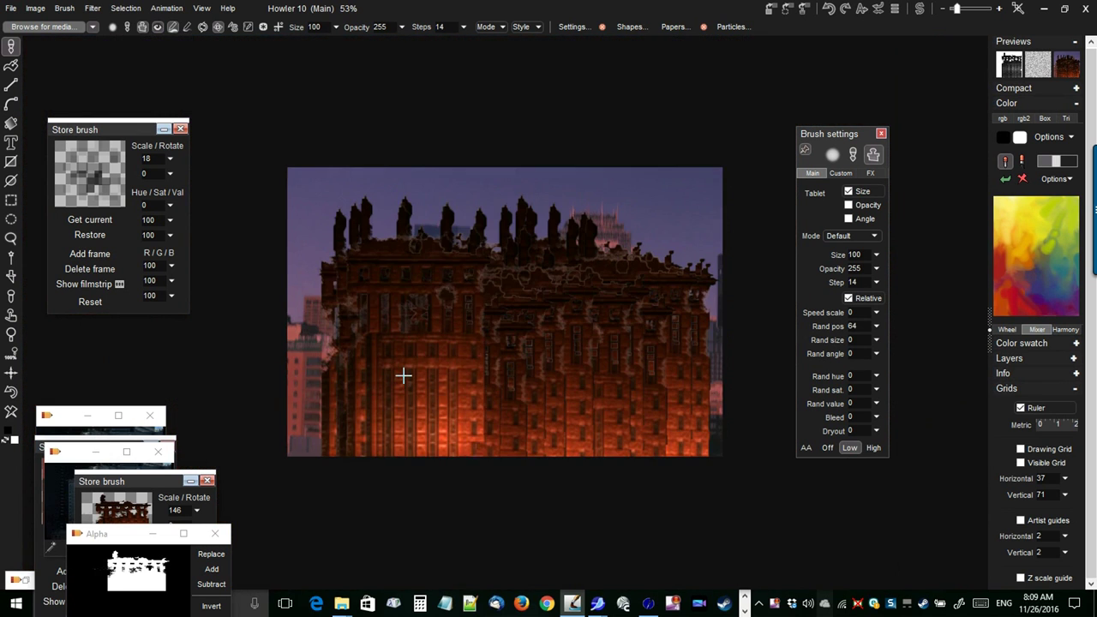
{"action": "scroll", "coordinate": [403, 374], "scroll_direction": "up", "scroll_amount": 1}
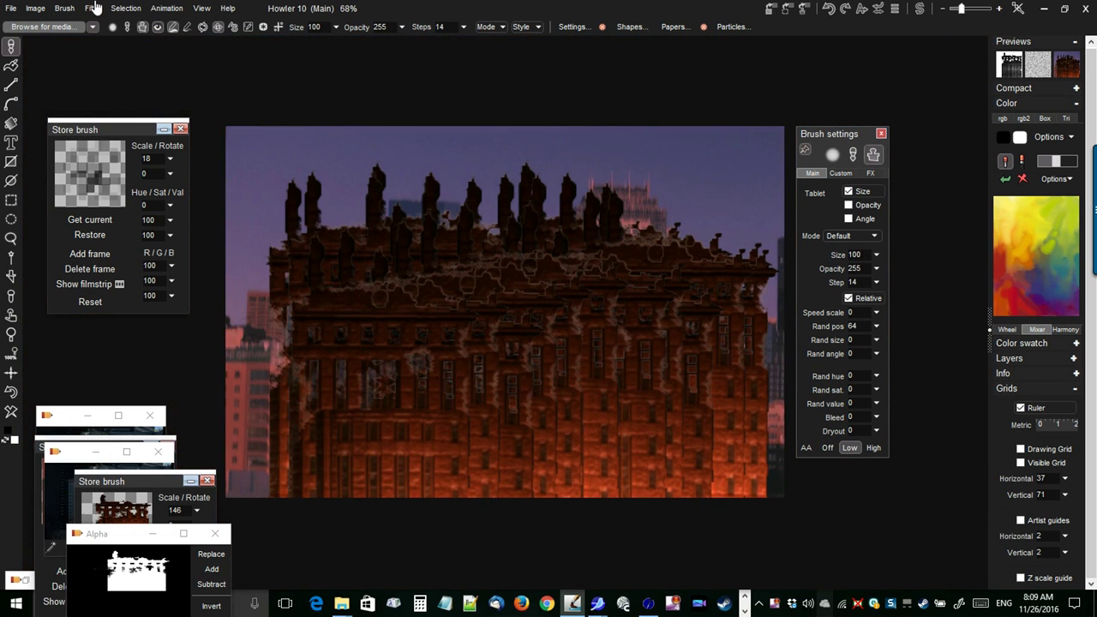
Apply premultiply correction to the brush with White as the background color.
{"action": "left_click", "coordinate": [65, 9]}
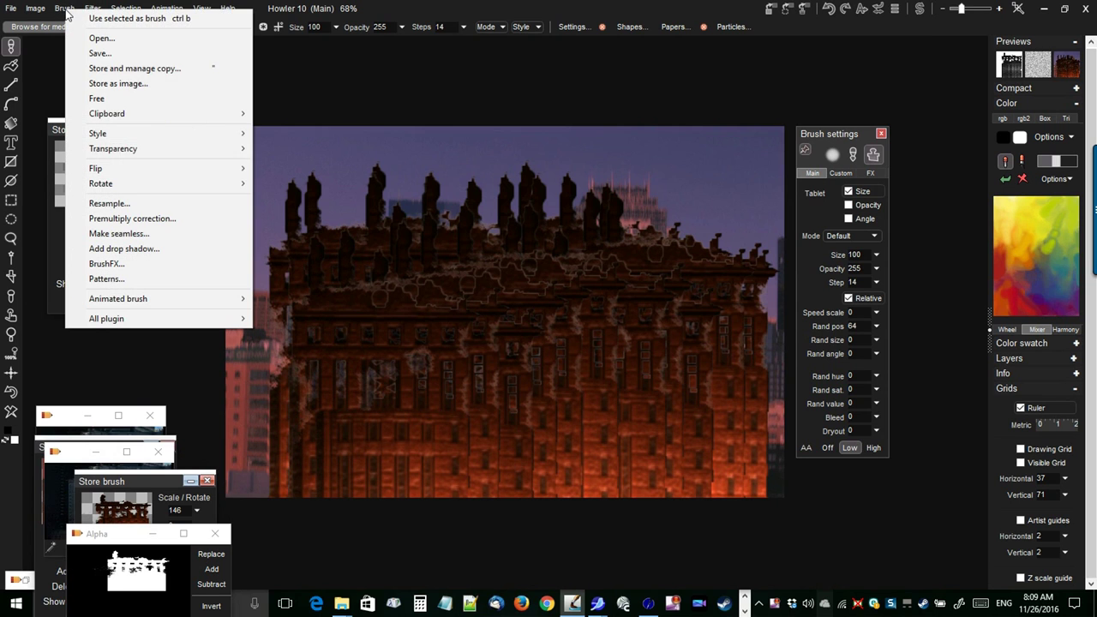
{"action": "left_click", "coordinate": [137, 220]}
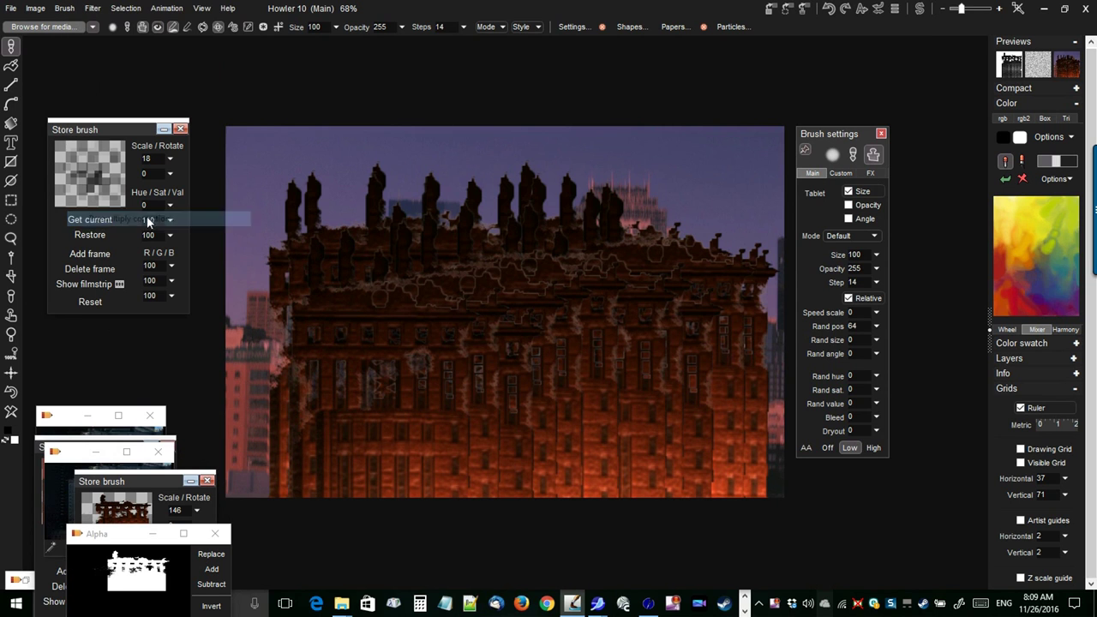
{"action": "left_click", "coordinate": [621, 346]}
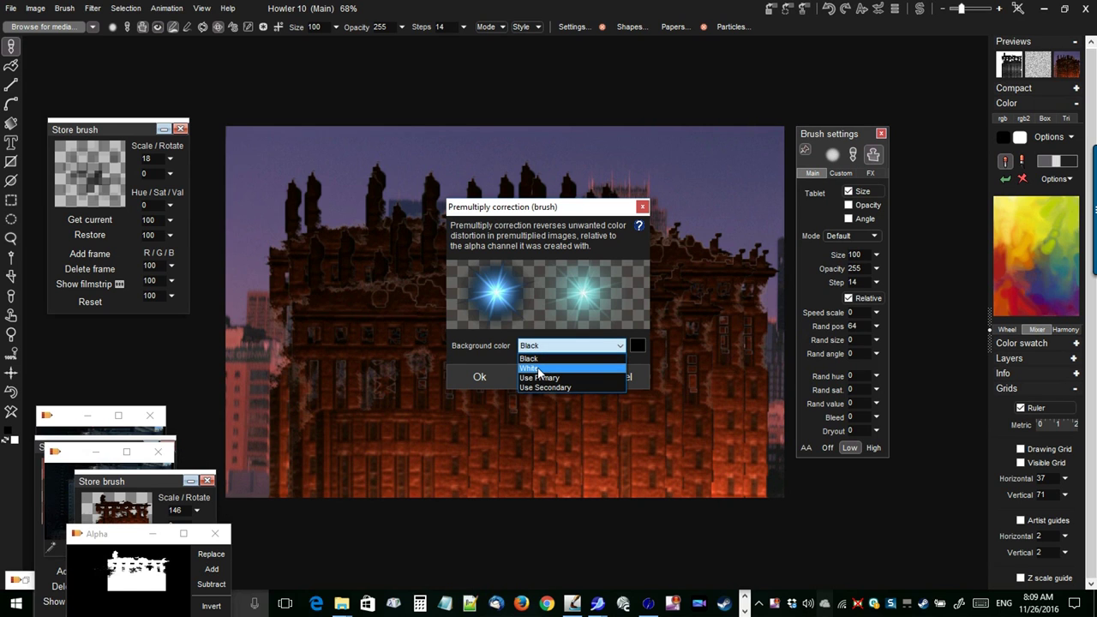
{"action": "left_click", "coordinate": [472, 381]}
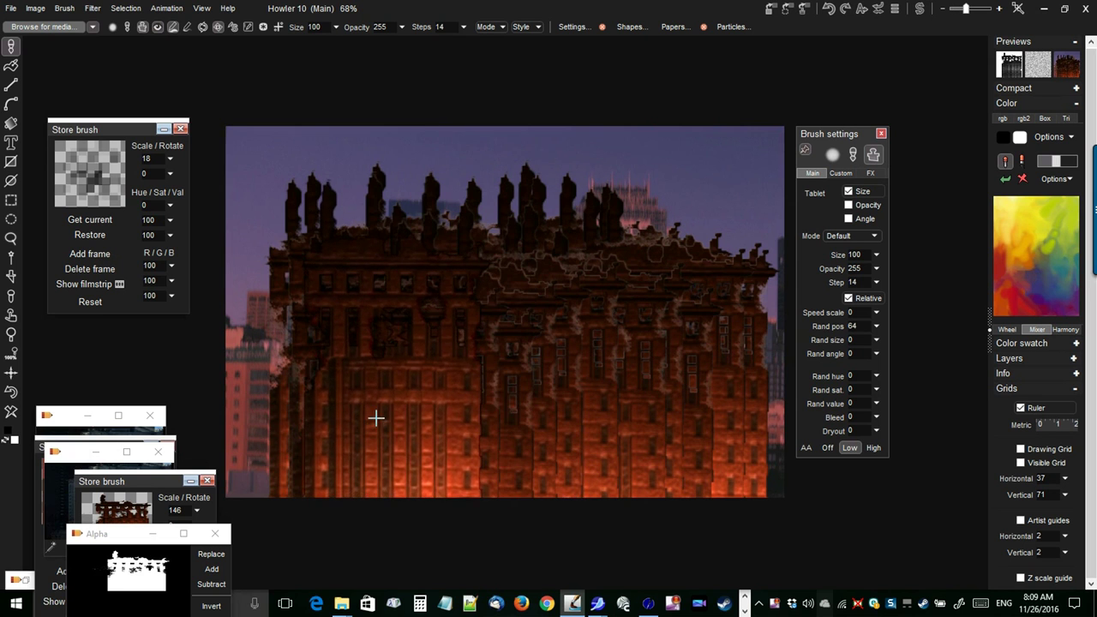
Paint overlapping ruined buildings over most of the canvas to test the corrected brush edges.
{"action": "scroll", "coordinate": [375, 418], "scroll_direction": "up", "scroll_amount": 2}
{"action": "mouse_move", "coordinate": [473, 435]}
{"action": "left_mouse_down"}
{"action": "mouse_move", "coordinate": [413, 428]}
{"action": "mouse_move", "coordinate": [351, 358]}
{"action": "mouse_move", "coordinate": [520, 295]}
{"action": "mouse_move", "coordinate": [749, 331]}
{"action": "mouse_move", "coordinate": [546, 435]}
{"action": "mouse_move", "coordinate": [328, 510]}
{"action": "left_mouse_up"}
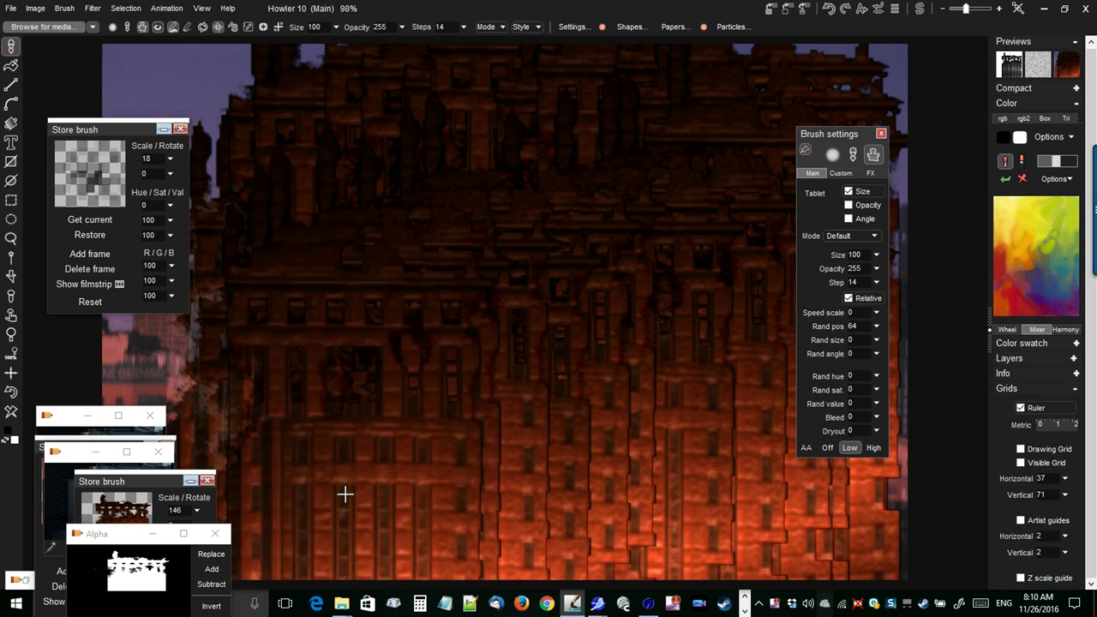
{"action": "scroll", "coordinate": [463, 414], "scroll_direction": "down", "scroll_amount": 2}
{"action": "mouse_move", "coordinate": [463, 414]}
{"action": "left_mouse_down"}
{"action": "mouse_move", "coordinate": [419, 394]}
{"action": "mouse_move", "coordinate": [414, 466]}
{"action": "mouse_move", "coordinate": [341, 414]}
{"action": "mouse_move", "coordinate": [343, 395]}
{"action": "mouse_move", "coordinate": [331, 414]}
{"action": "mouse_move", "coordinate": [319, 409]}
{"action": "left_mouse_up"}
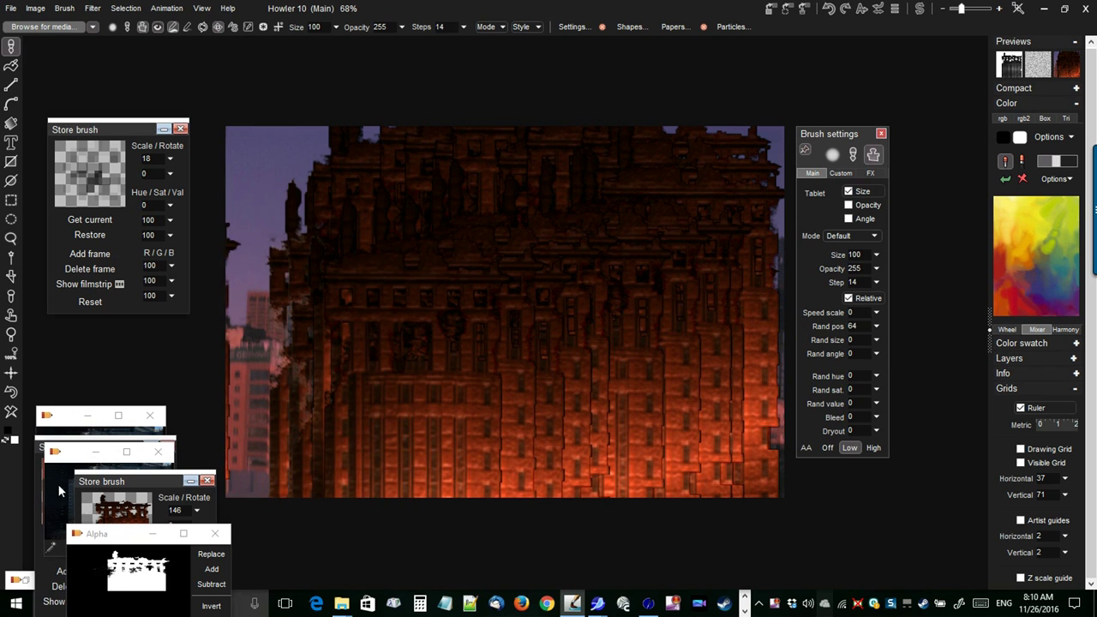
Undo all the overlapping test buildings to bring back the plain skyline.
{"action": "left_click", "coordinate": [11, 396]}
{"action": "left_click", "coordinate": [12, 396]}
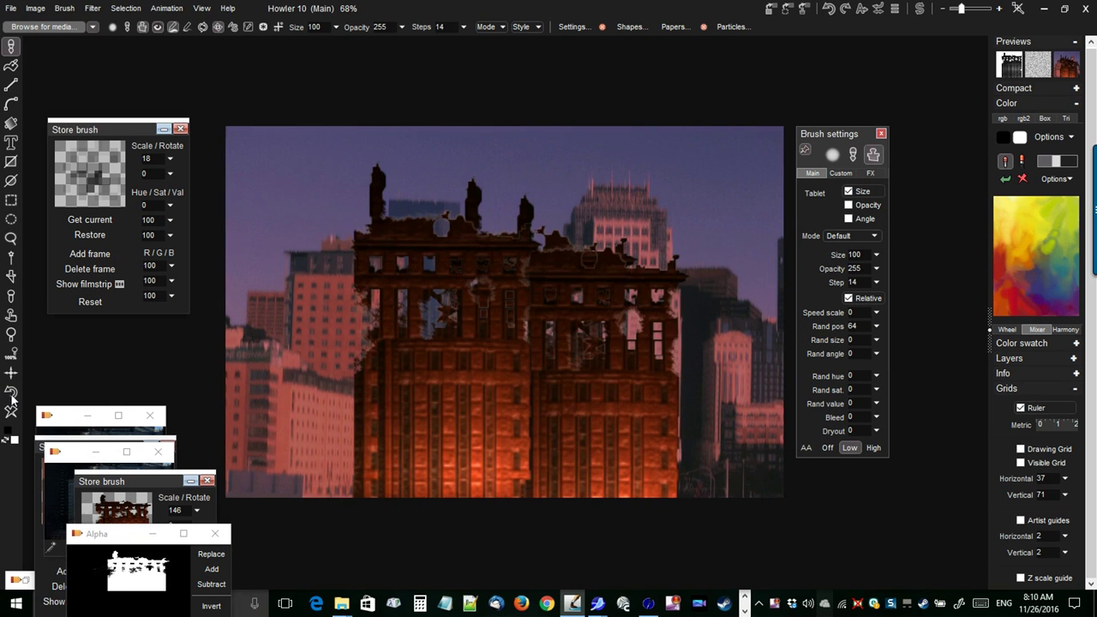
{"action": "left_click", "coordinate": [11, 396]}
{"action": "right_click", "coordinate": [12, 396]}
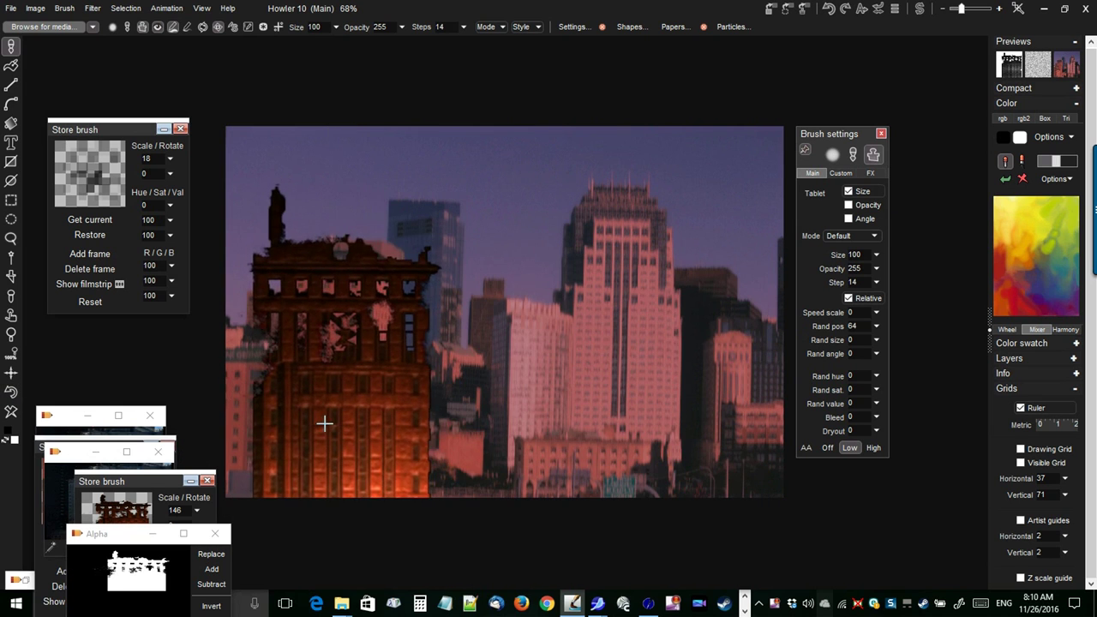
Try painting ruined buildings over the skyline with step 14, and undo them.
{"action": "scroll", "coordinate": [319, 366], "scroll_direction": "up", "scroll_amount": 3}
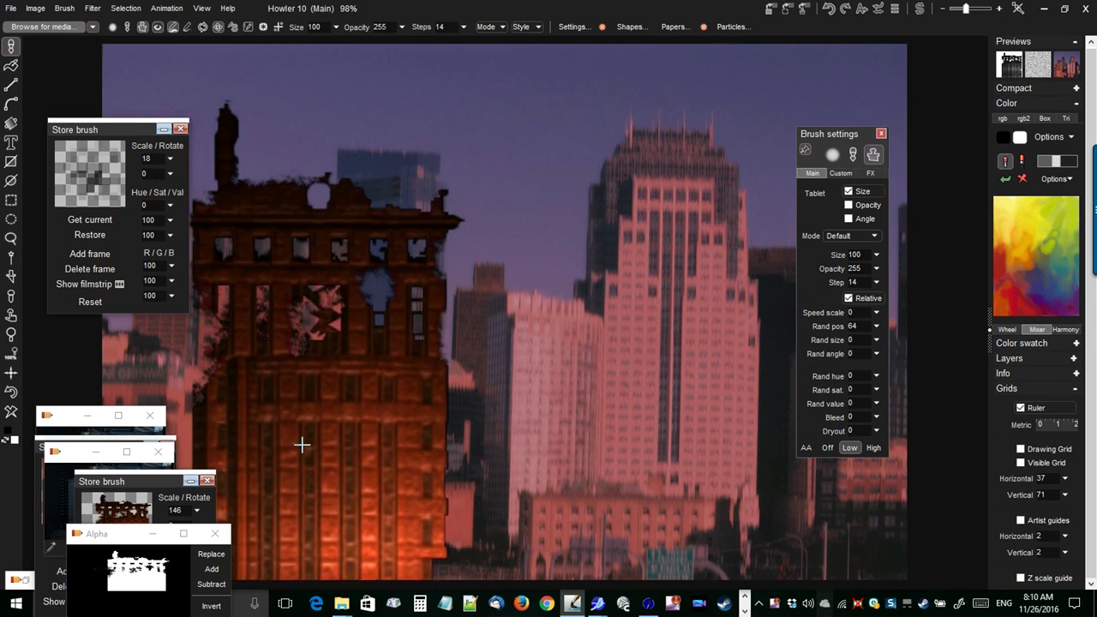
{"action": "mouse_move", "coordinate": [444, 441]}
{"action": "left_mouse_down"}
{"action": "mouse_move", "coordinate": [414, 429]}
{"action": "mouse_move", "coordinate": [524, 417]}
{"action": "mouse_move", "coordinate": [561, 385]}
{"action": "mouse_move", "coordinate": [490, 397]}
{"action": "mouse_move", "coordinate": [550, 410]}
{"action": "mouse_move", "coordinate": [566, 426]}
{"action": "mouse_move", "coordinate": [657, 389]}
{"action": "mouse_move", "coordinate": [654, 357]}
{"action": "mouse_move", "coordinate": [693, 368]}
{"action": "mouse_move", "coordinate": [676, 360]}
{"action": "mouse_move", "coordinate": [588, 363]}
{"action": "mouse_move", "coordinate": [673, 363]}
{"action": "mouse_move", "coordinate": [722, 403]}
{"action": "mouse_move", "coordinate": [767, 556]}
{"action": "mouse_move", "coordinate": [331, 514]}
{"action": "mouse_move", "coordinate": [294, 446]}
{"action": "mouse_move", "coordinate": [325, 498]}
{"action": "mouse_move", "coordinate": [708, 522]}
{"action": "mouse_move", "coordinate": [492, 534]}
{"action": "mouse_move", "coordinate": [24, 520]}
{"action": "mouse_move", "coordinate": [47, 380]}
{"action": "left_mouse_up"}
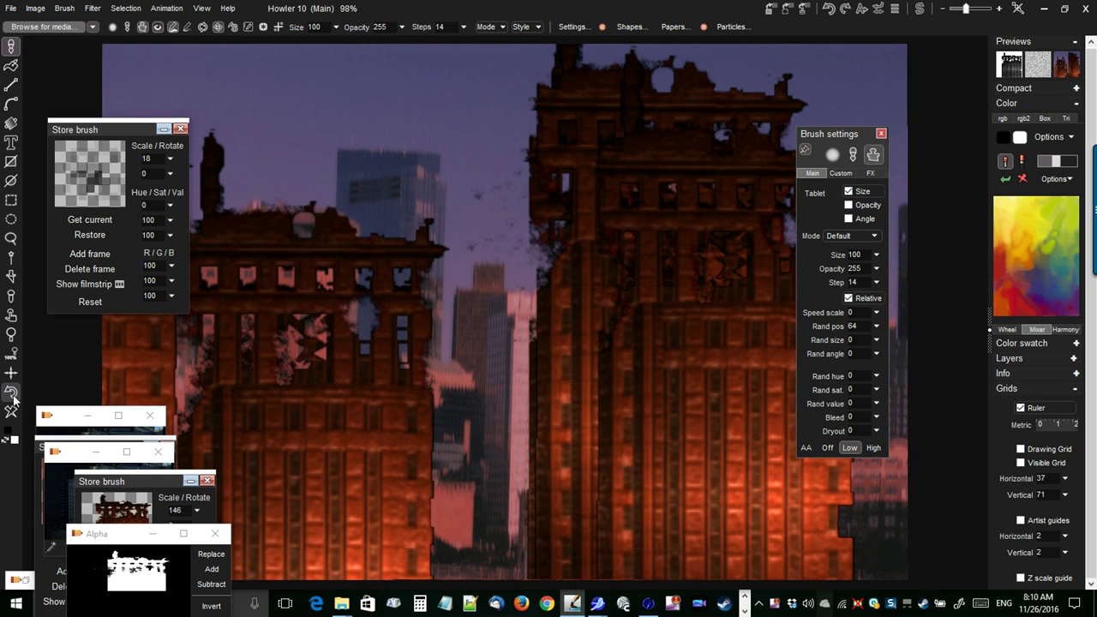
{"action": "left_click", "coordinate": [13, 394]}
{"action": "left_click", "coordinate": [13, 392]}
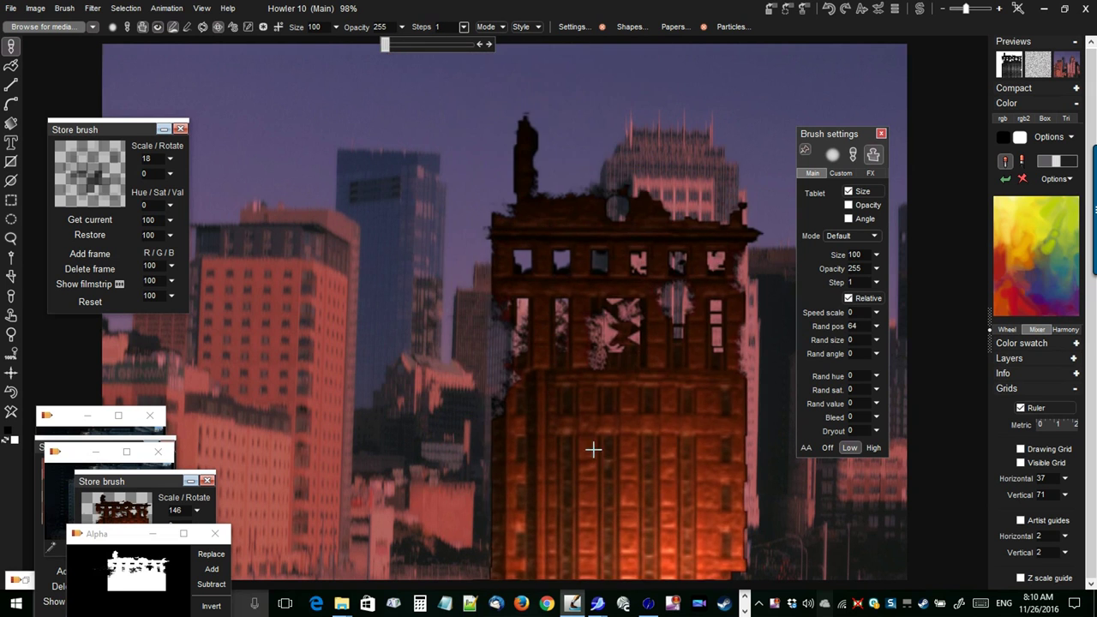
With step 1, stamp a ruined building over the right tower, fade it with Interactive undo at 179, and stamp a full-strength building in front.
{"action": "left_click", "coordinate": [574, 414]}
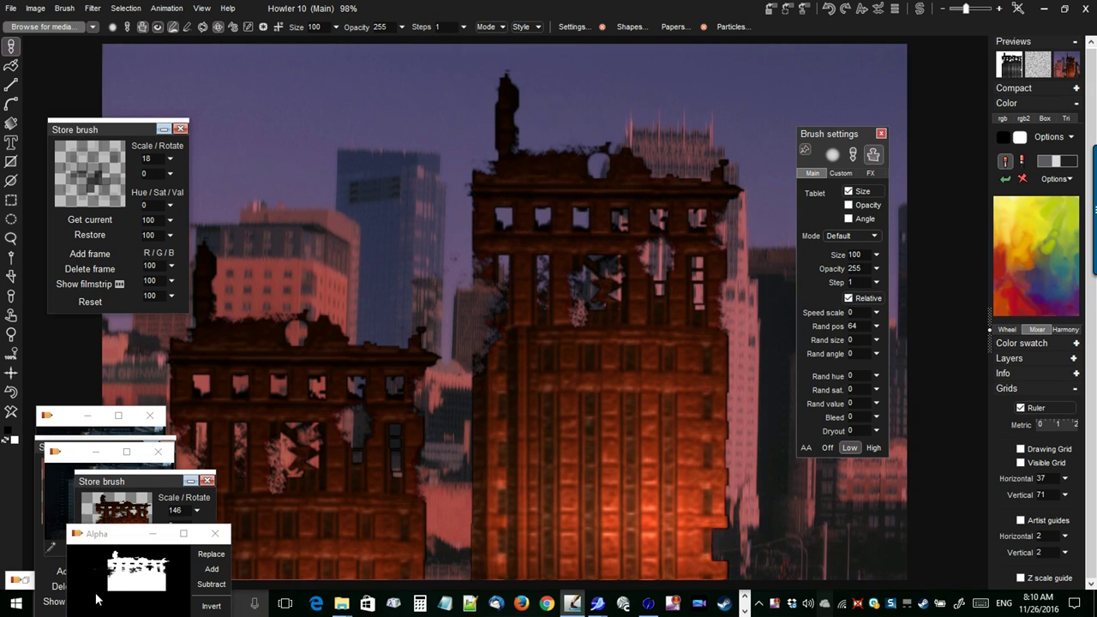
{"action": "left_click", "coordinate": [879, 9]}
{"action": "left_click_drag", "start_coordinate": [922, 53], "coordinate": [894, 51]}
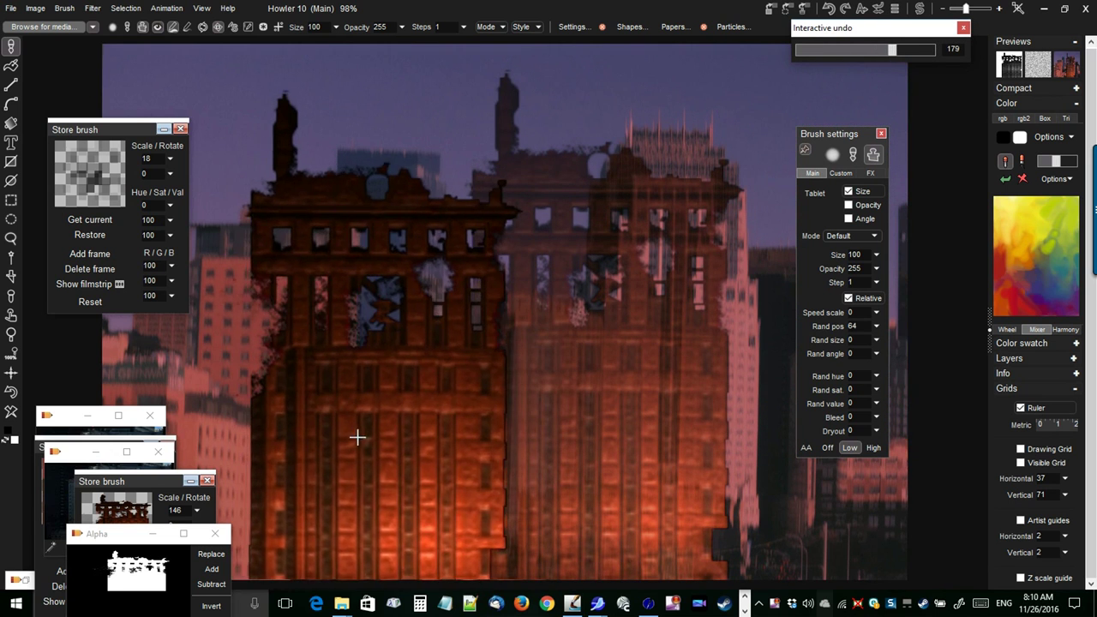
{"action": "left_click", "coordinate": [430, 475]}
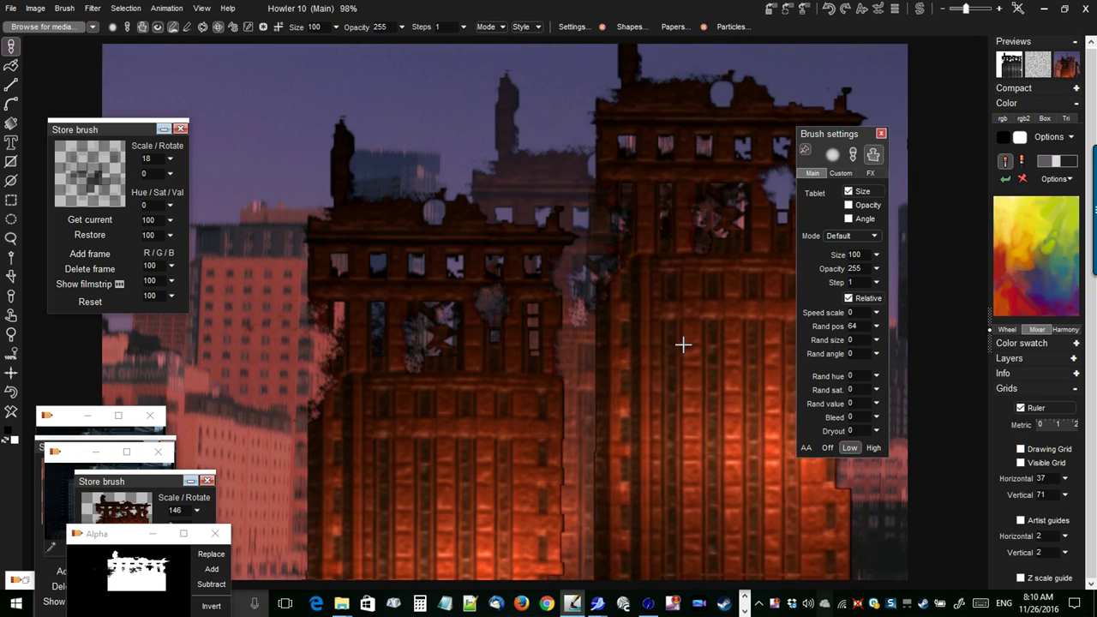
Store a managed copy of the ruined building brush and set its scale to 200.
{"action": "left_click", "coordinate": [66, 10]}
{"action": "left_click", "coordinate": [163, 66]}
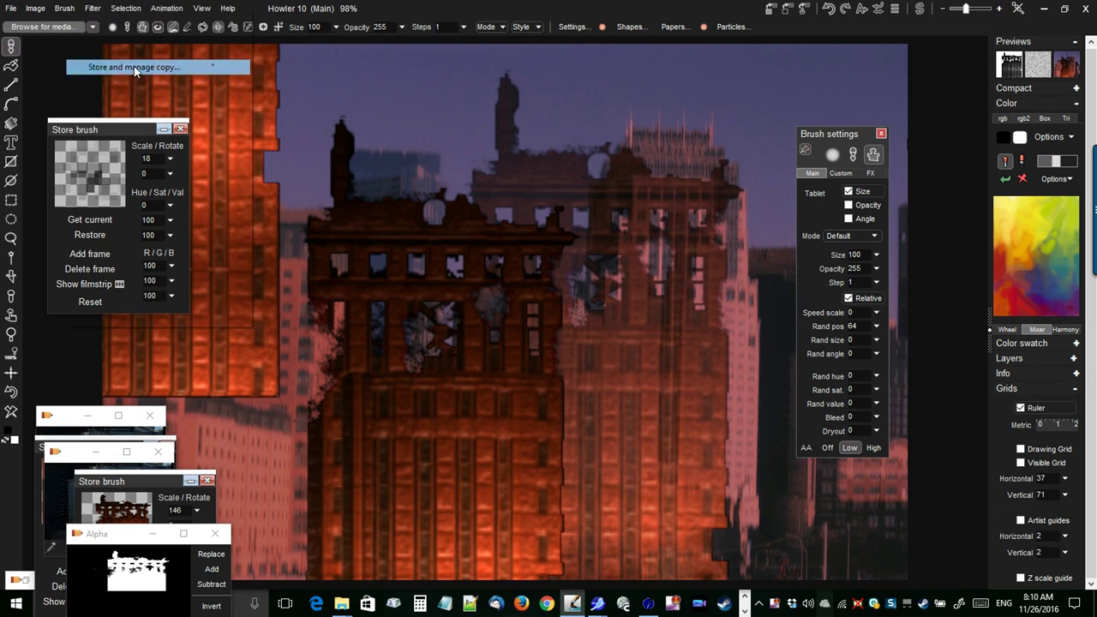
{"action": "mouse_move", "coordinate": [865, 114]}
{"action": "left_mouse_down"}
{"action": "mouse_move", "coordinate": [68, 69]}
{"action": "mouse_move", "coordinate": [138, 72]}
{"action": "left_mouse_up"}
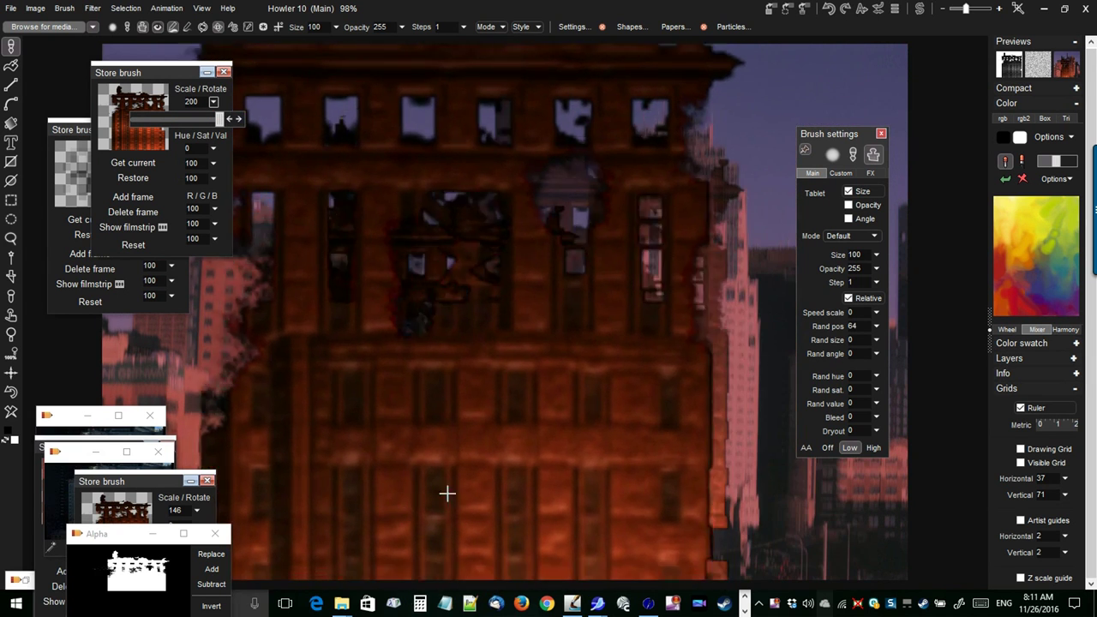
Paint the enlarged building brush over the left foreground of the skyline.
{"action": "scroll", "coordinate": [448, 492], "scroll_direction": "down", "scroll_amount": 3}
{"action": "scroll", "coordinate": [419, 335], "scroll_direction": "down", "scroll_amount": 3}
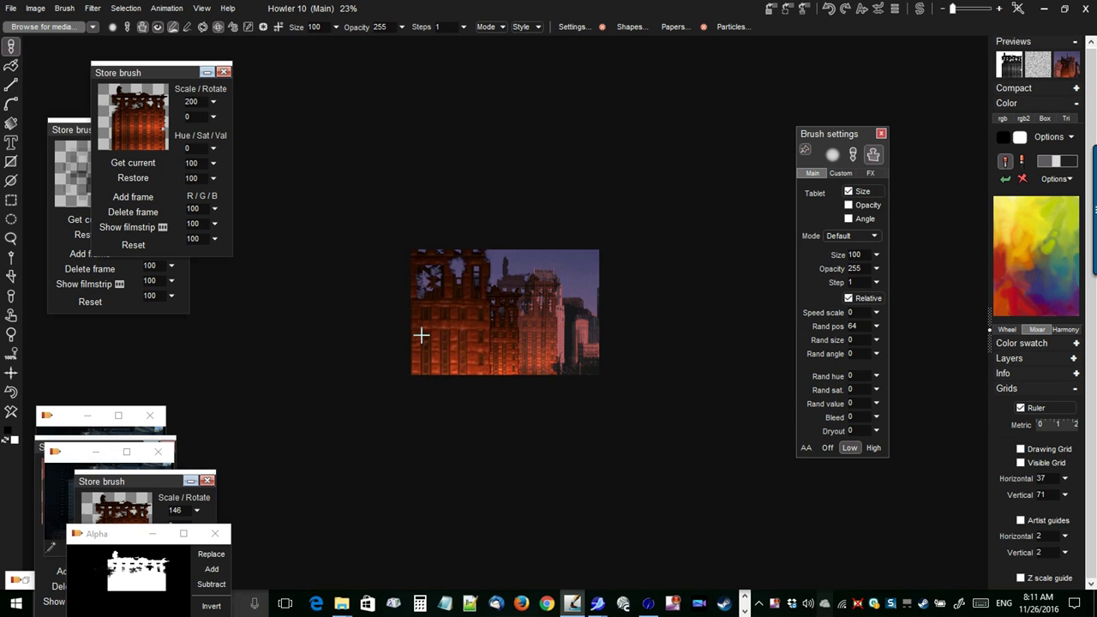
{"action": "left_click_drag", "start_coordinate": [426, 372], "coordinate": [307, 446]}
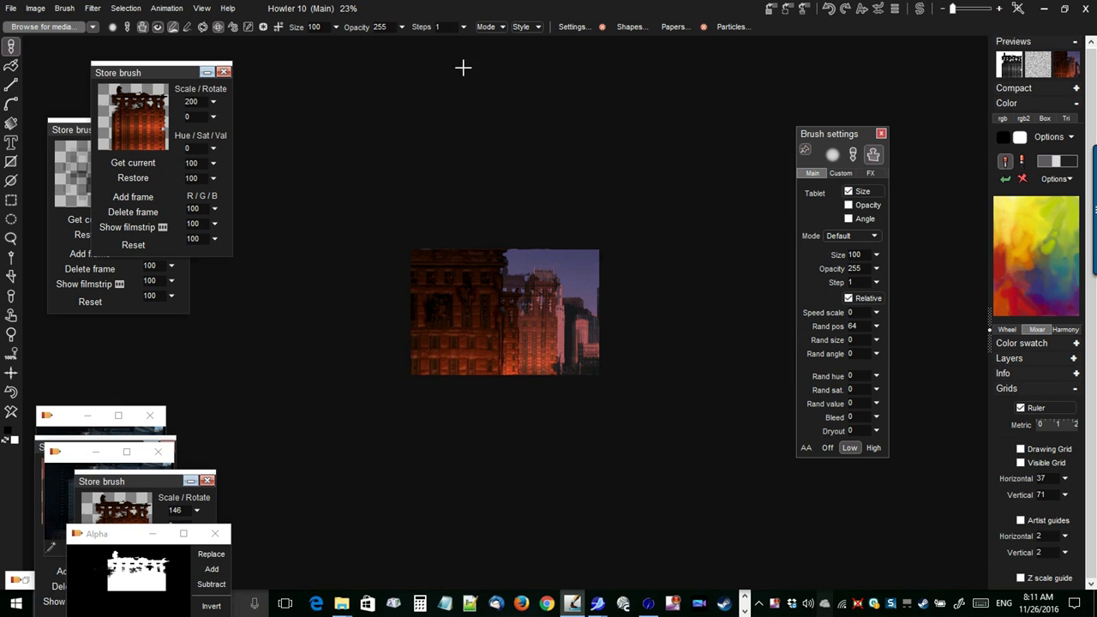
Set the brush step and Rand pos to 0, and redo the large ruined buildings in the left and lower-right foreground.
{"action": "left_click", "coordinate": [464, 27]}
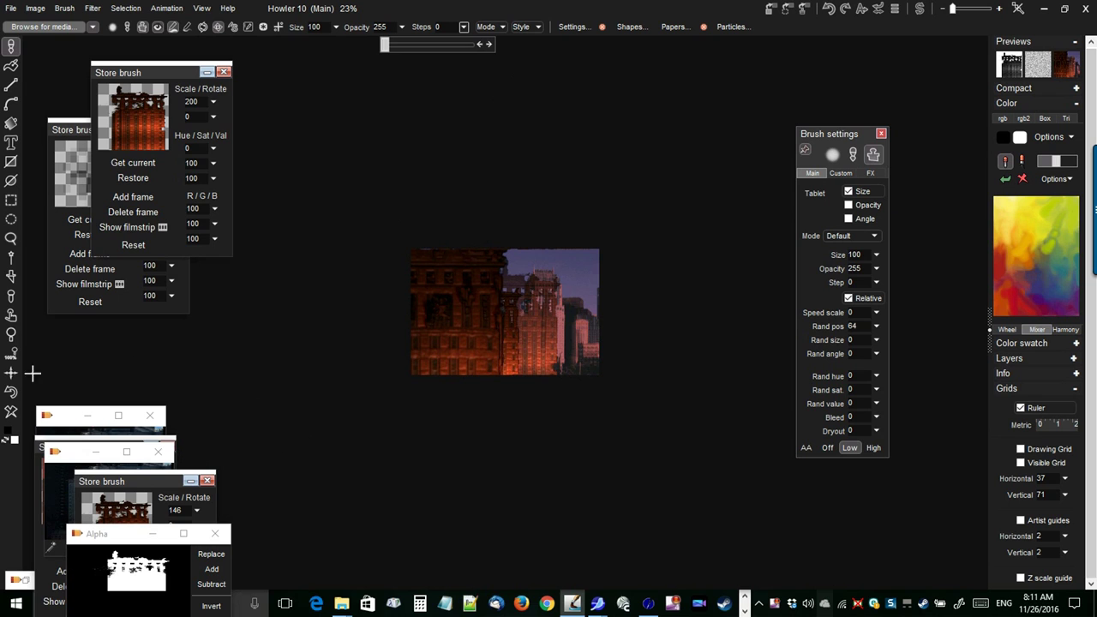
{"action": "left_click", "coordinate": [12, 392]}
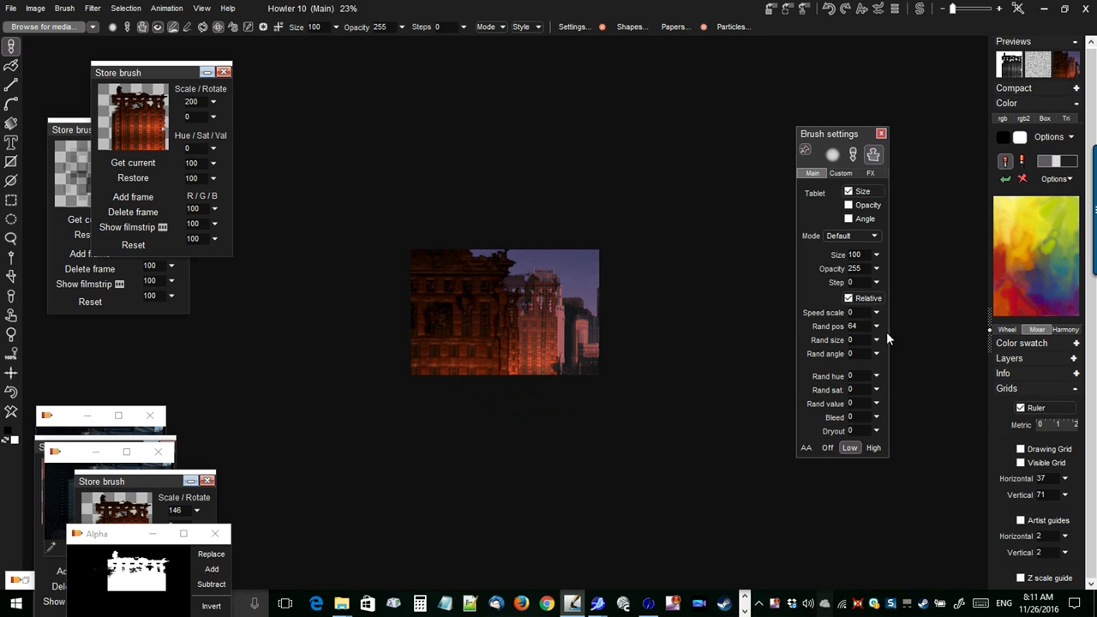
{"action": "left_click_drag", "start_coordinate": [875, 326], "coordinate": [616, 362]}
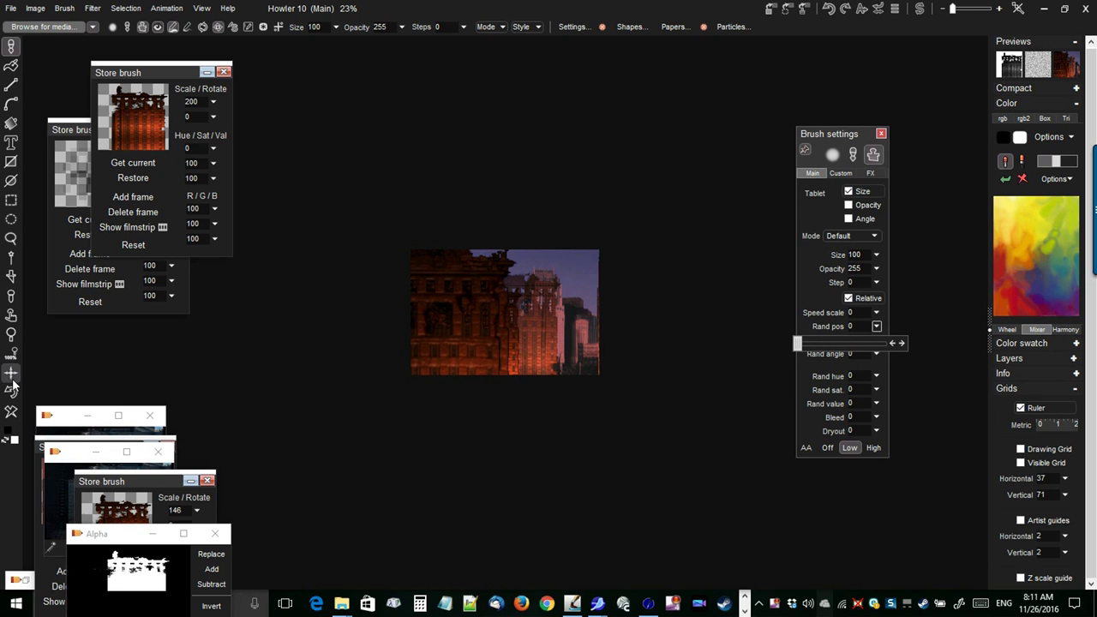
{"action": "left_click", "coordinate": [12, 392]}
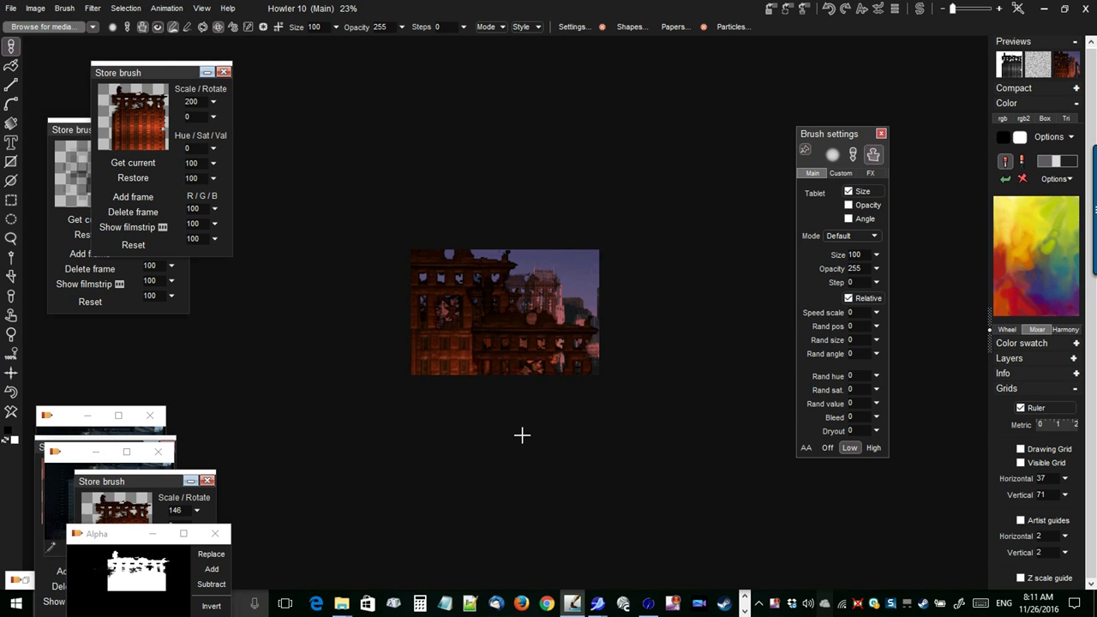
{"action": "scroll", "coordinate": [654, 477], "scroll_direction": "up", "scroll_amount": 2}
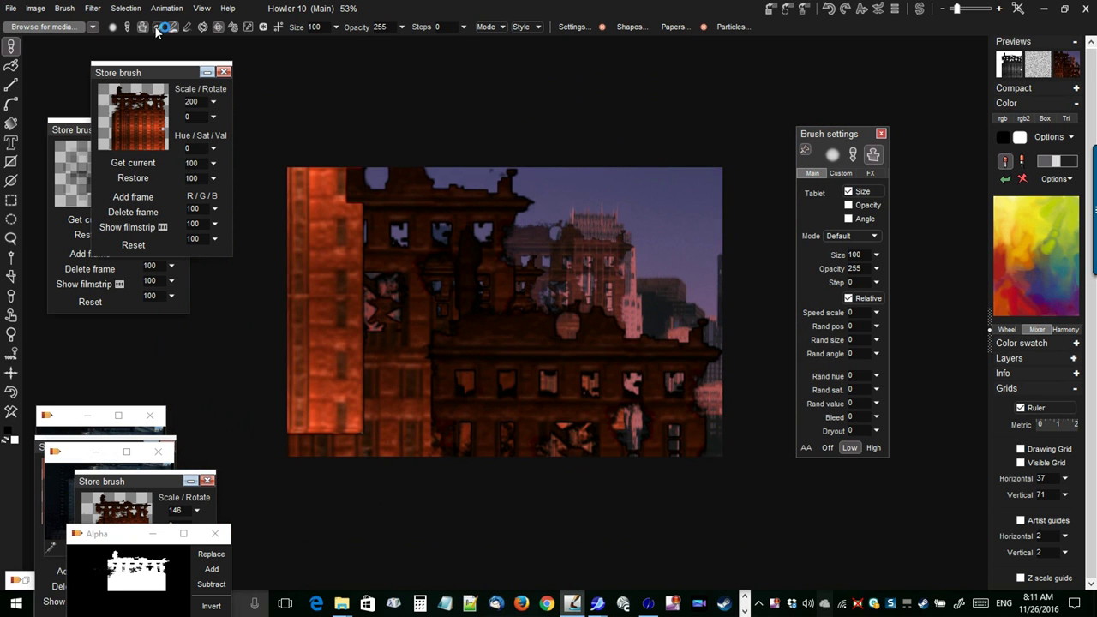
{"action": "scroll", "coordinate": [483, 318], "scroll_direction": "up", "scroll_amount": 2}
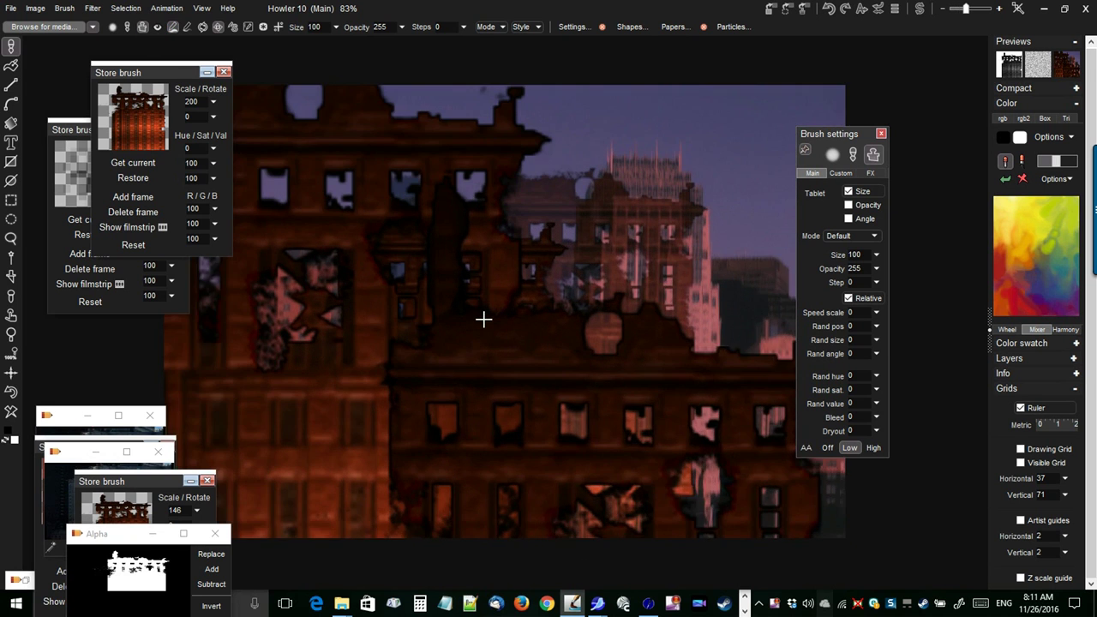
{"action": "scroll", "coordinate": [506, 355], "scroll_direction": "down", "scroll_amount": 2}
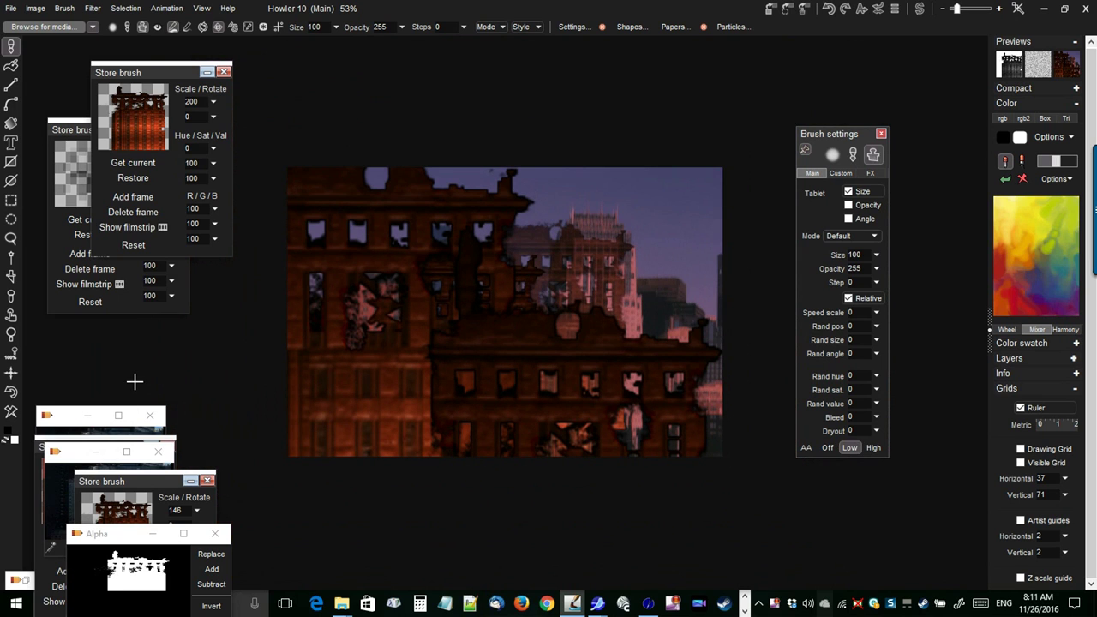
{"action": "scroll", "coordinate": [176, 369], "scroll_direction": "down", "scroll_amount": 2}
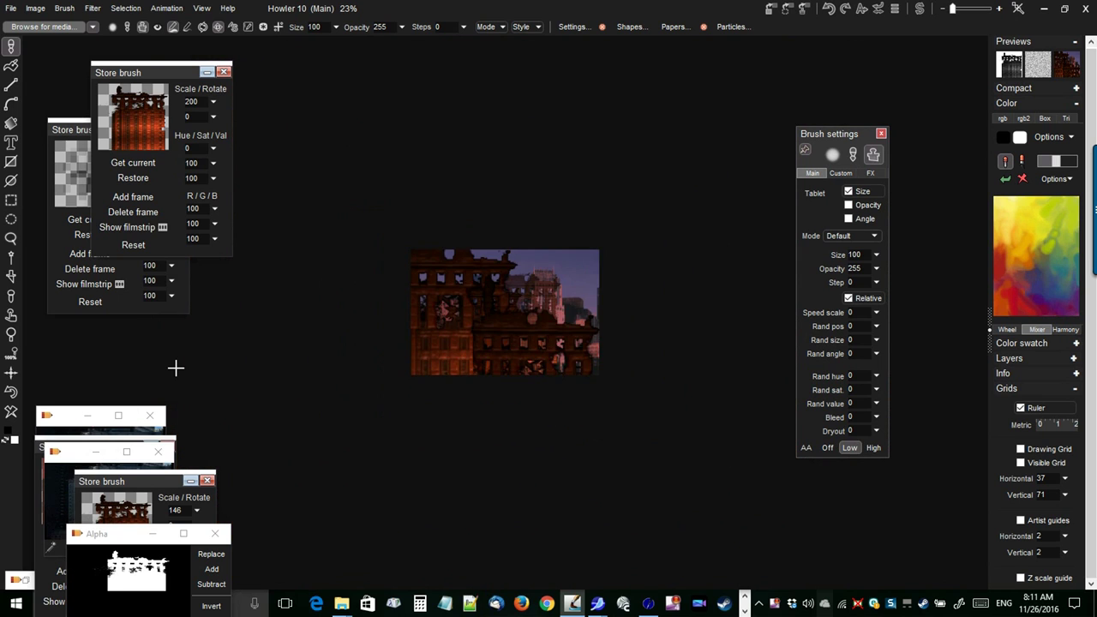
{"action": "scroll", "coordinate": [215, 367], "scroll_direction": "up", "scroll_amount": 1}
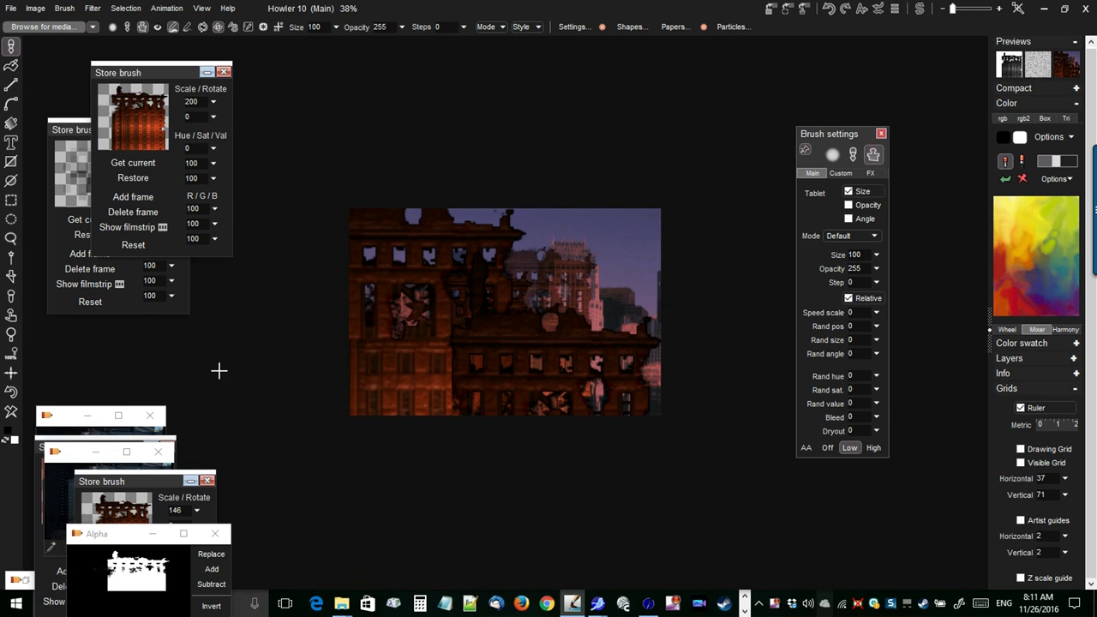
Separate the overlapping Store brush windows, placing the ruined building brush and the small grey brush on opposite sides of the canvas.
{"action": "mouse_move", "coordinate": [170, 73]}
{"action": "left_mouse_down"}
{"action": "mouse_move", "coordinate": [219, 87]}
{"action": "mouse_move", "coordinate": [199, 265]}
{"action": "mouse_move", "coordinate": [186, 174]}
{"action": "mouse_move", "coordinate": [181, 194]}
{"action": "mouse_move", "coordinate": [169, 185]}
{"action": "left_mouse_up"}
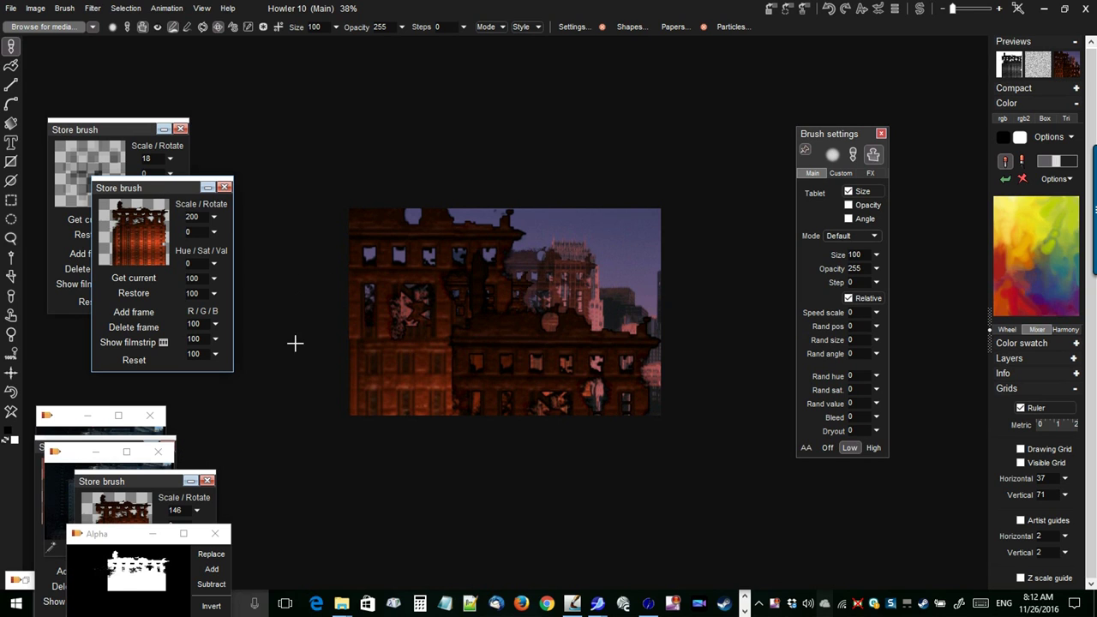
{"action": "mouse_move", "coordinate": [148, 190]}
{"action": "left_mouse_down"}
{"action": "mouse_move", "coordinate": [237, 185]}
{"action": "mouse_move", "coordinate": [259, 264]}
{"action": "mouse_move", "coordinate": [234, 226]}
{"action": "mouse_move", "coordinate": [241, 199]}
{"action": "mouse_move", "coordinate": [669, 206]}
{"action": "mouse_move", "coordinate": [767, 302]}
{"action": "left_mouse_up"}
{"action": "left_click_drag", "start_coordinate": [104, 130], "coordinate": [112, 88]}
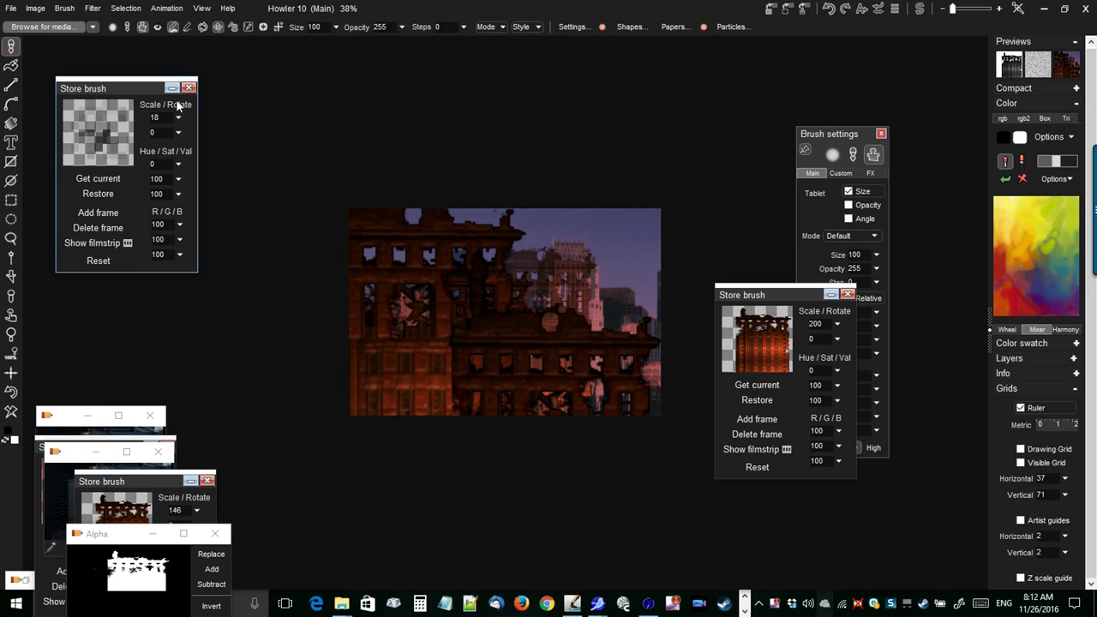
{"action": "left_click_drag", "start_coordinate": [787, 295], "coordinate": [756, 94]}
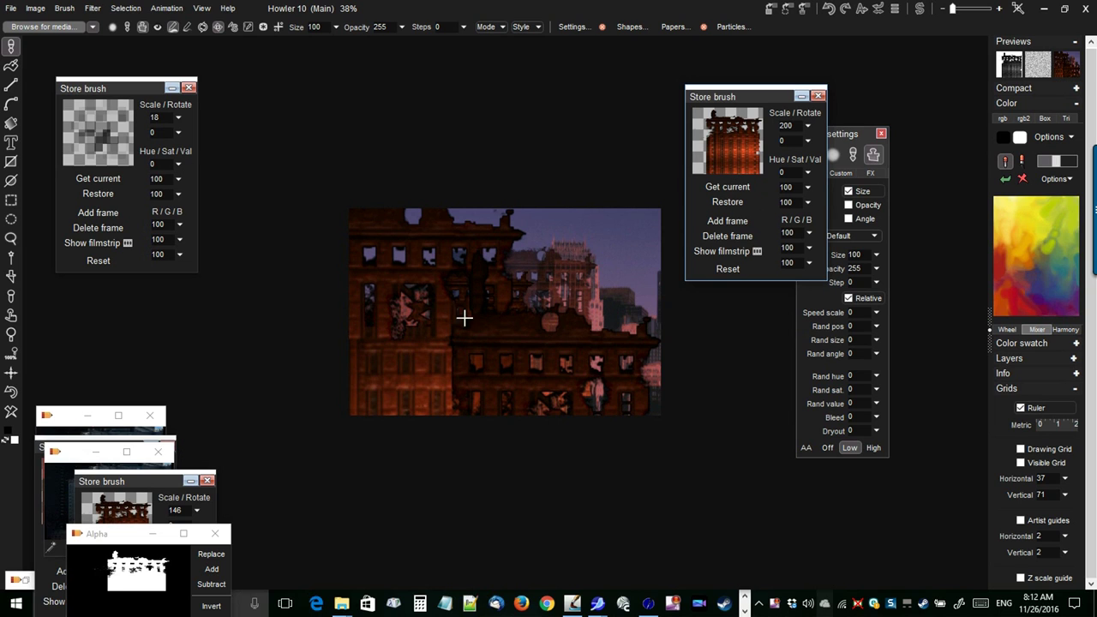
{"action": "left_click", "coordinate": [93, 9]}
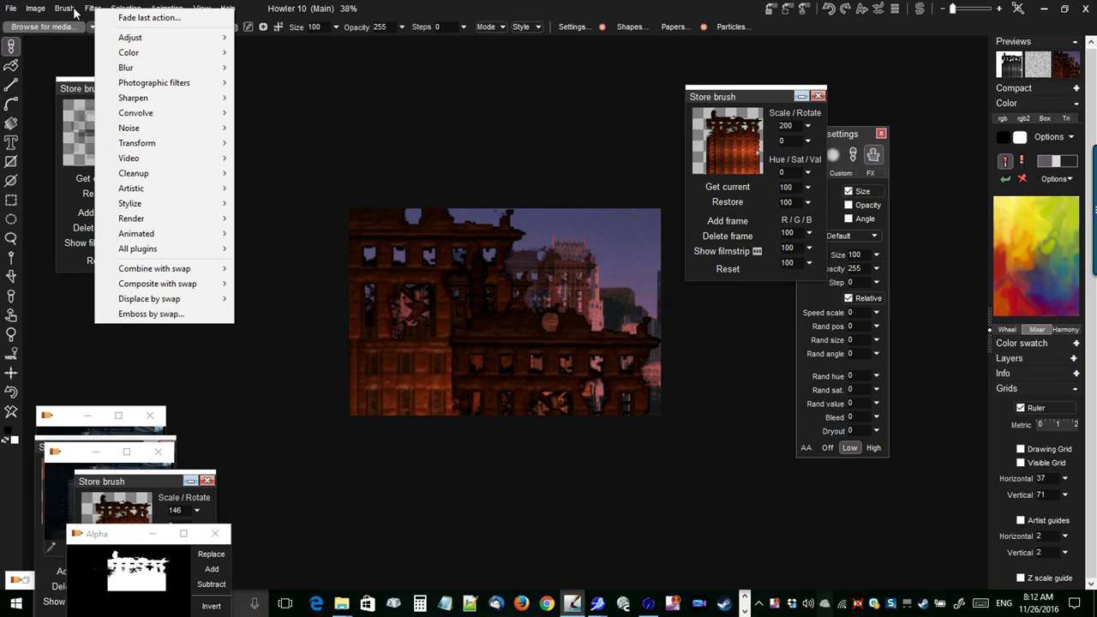
{"action": "mouse_move", "coordinate": [65, 8]}
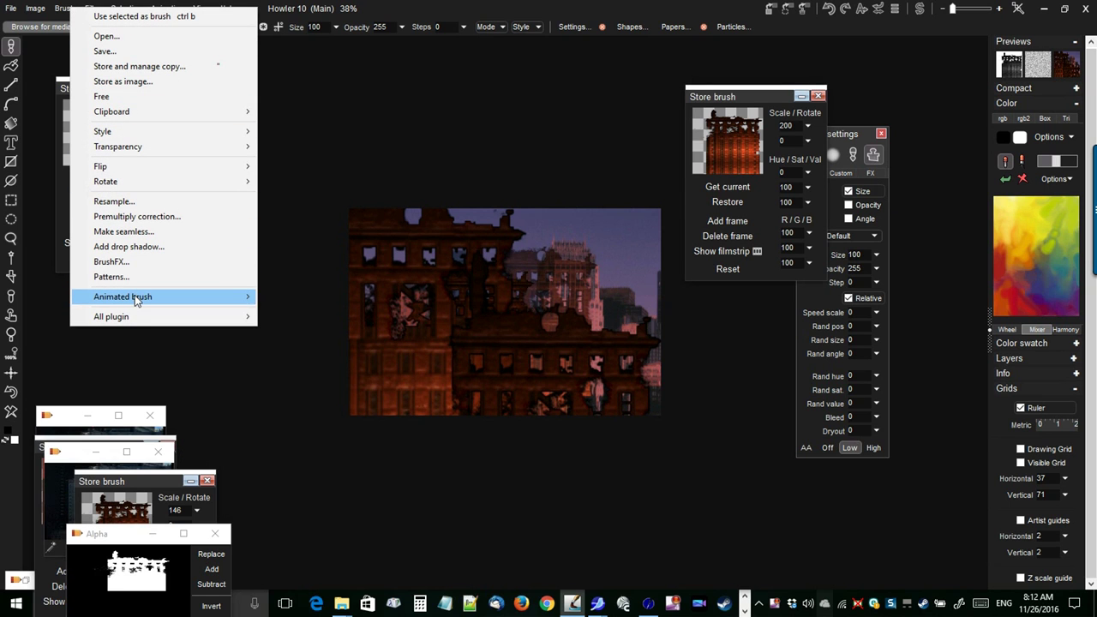
{"action": "mouse_move", "coordinate": [134, 295]}
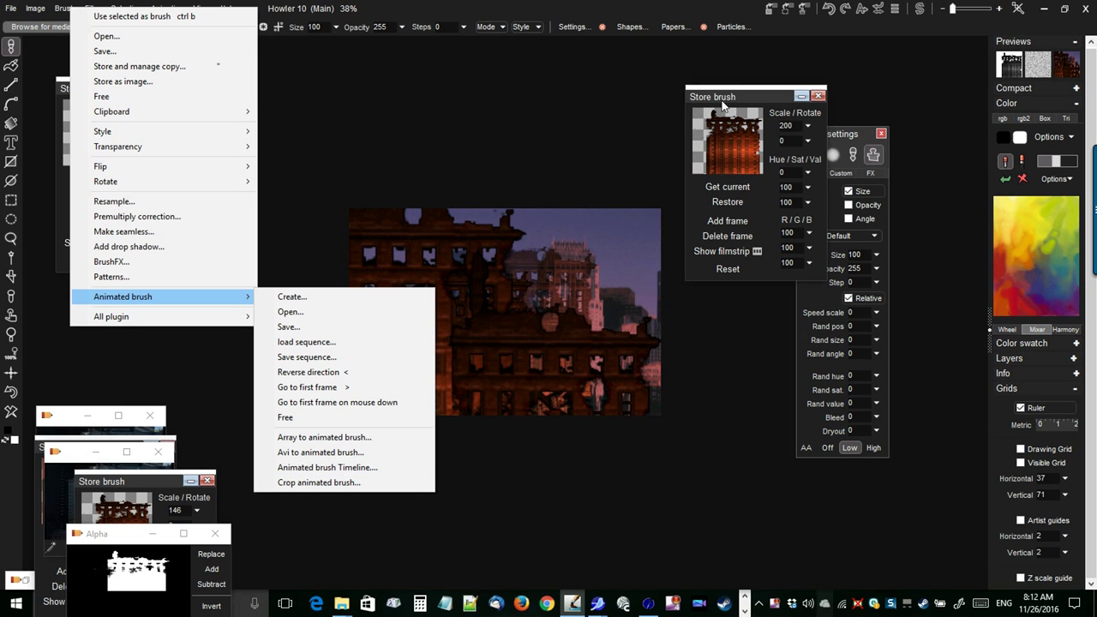
{"action": "left_click", "coordinate": [750, 103]}
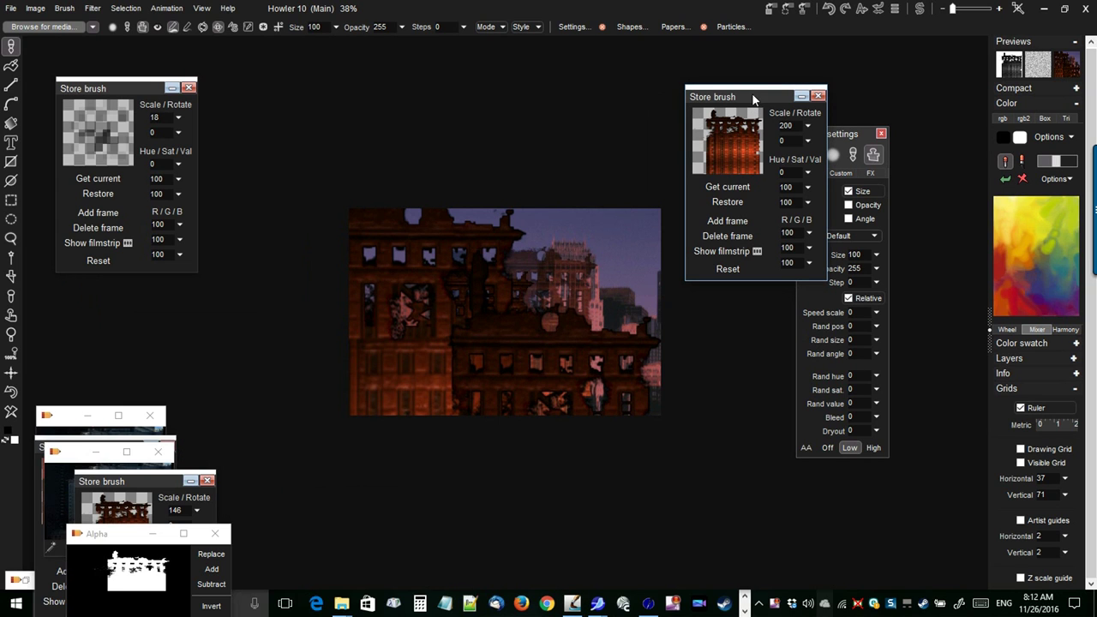
Show the filmstrip of the stored ruined building brush and add two frames to it.
{"action": "mouse_move", "coordinate": [758, 92]}
{"action": "left_mouse_down"}
{"action": "mouse_move", "coordinate": [708, 84]}
{"action": "mouse_move", "coordinate": [703, 64]}
{"action": "left_mouse_up"}
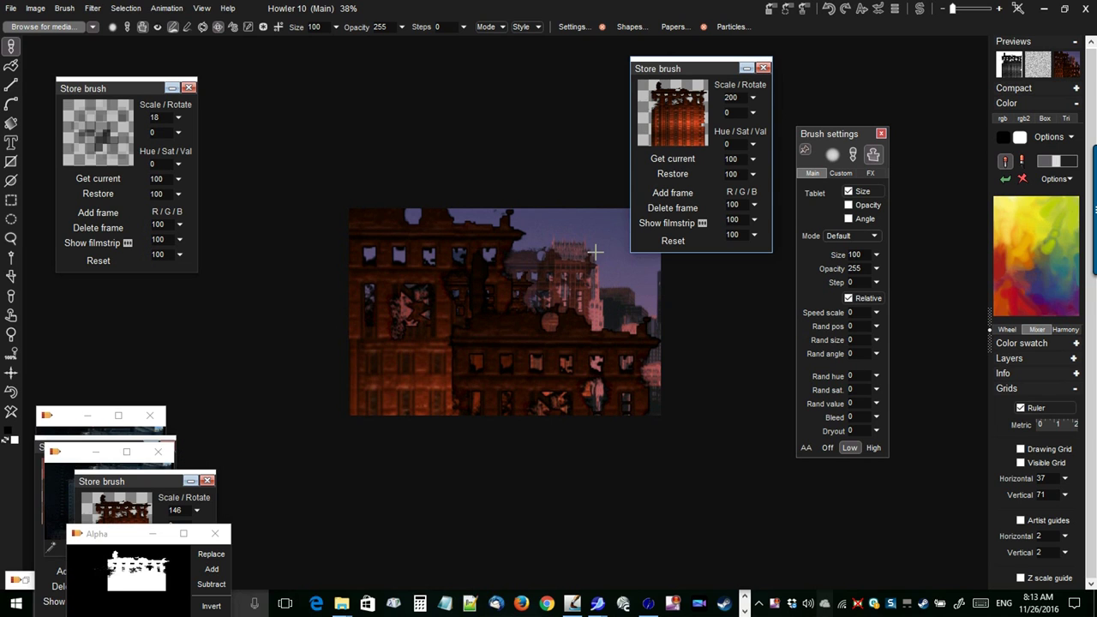
{"action": "left_click", "coordinate": [662, 224]}
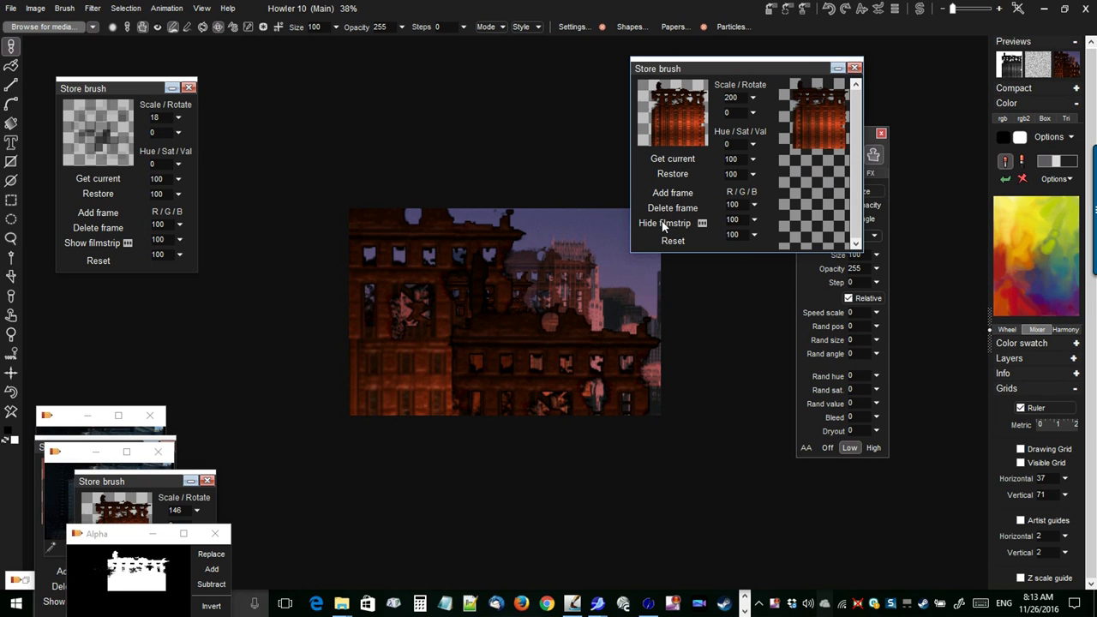
{"action": "mouse_move", "coordinate": [727, 253]}
{"action": "left_mouse_down"}
{"action": "mouse_move", "coordinate": [749, 583]}
{"action": "mouse_move", "coordinate": [758, 540]}
{"action": "left_mouse_up"}
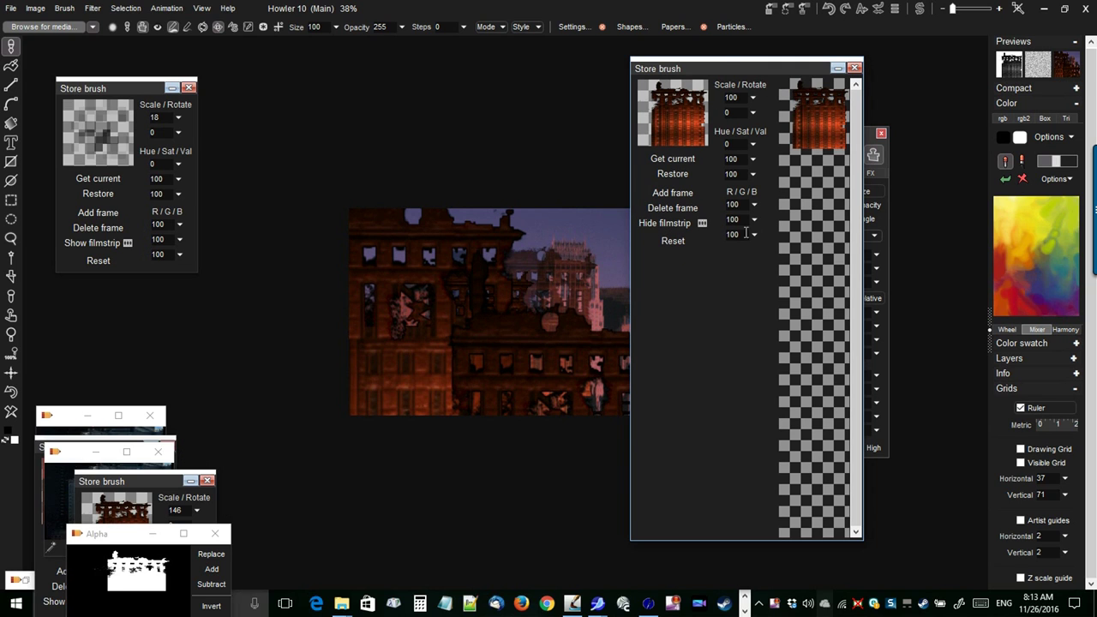
{"action": "left_click", "coordinate": [673, 192]}
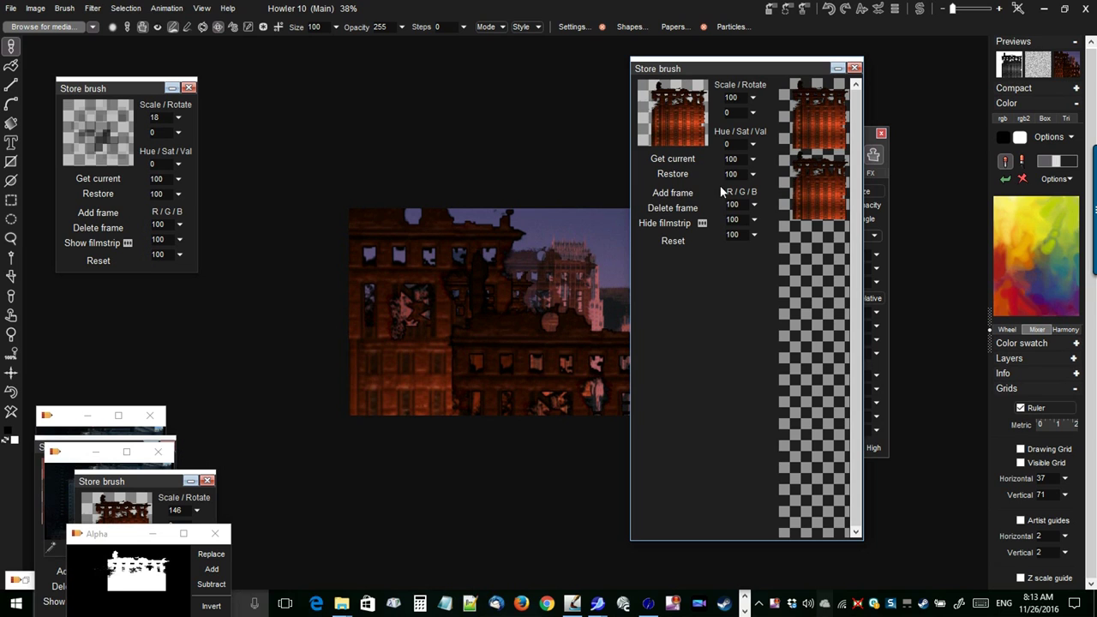
{"action": "left_click", "coordinate": [689, 195]}
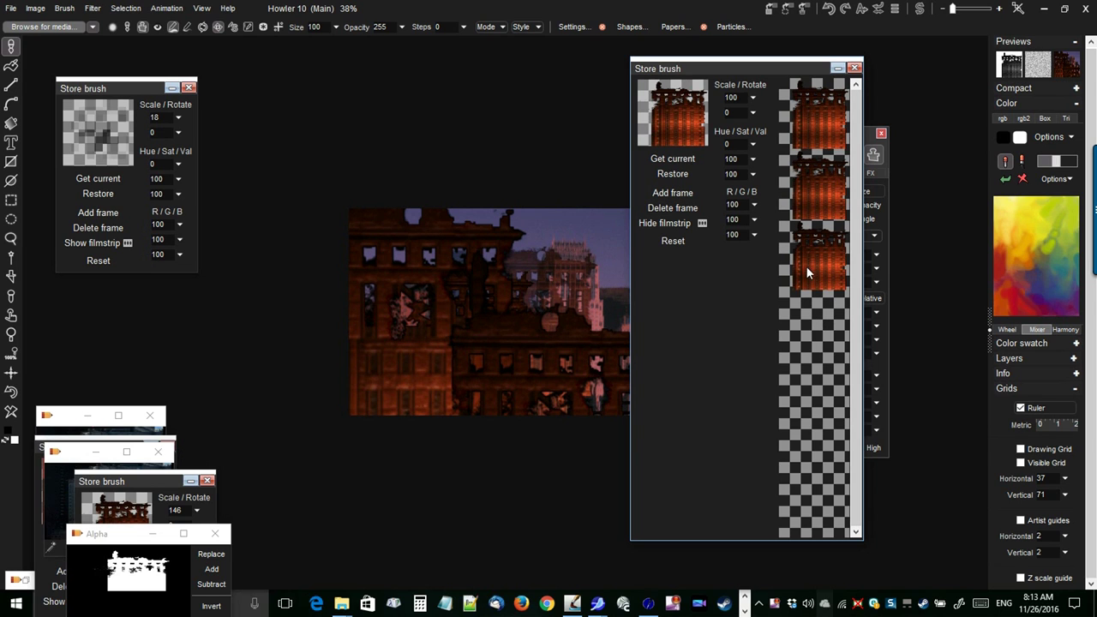
{"action": "left_click_drag", "start_coordinate": [739, 542], "coordinate": [738, 312]}
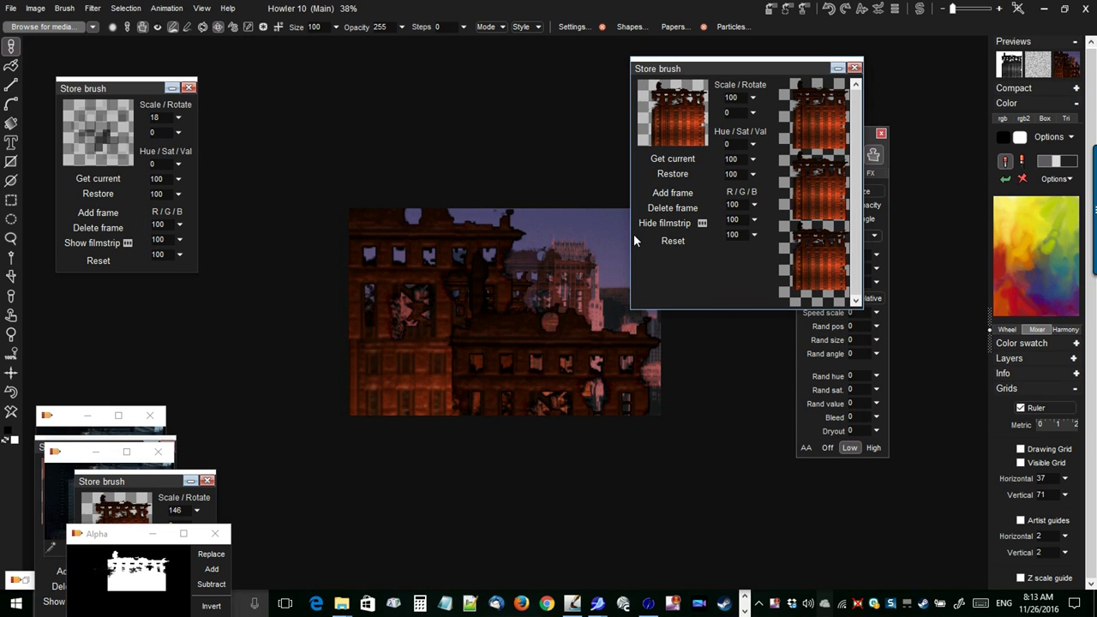
Create a 4-frame animation at 30 fps, initialized by copying the current frame.
{"action": "left_click", "coordinate": [66, 9]}
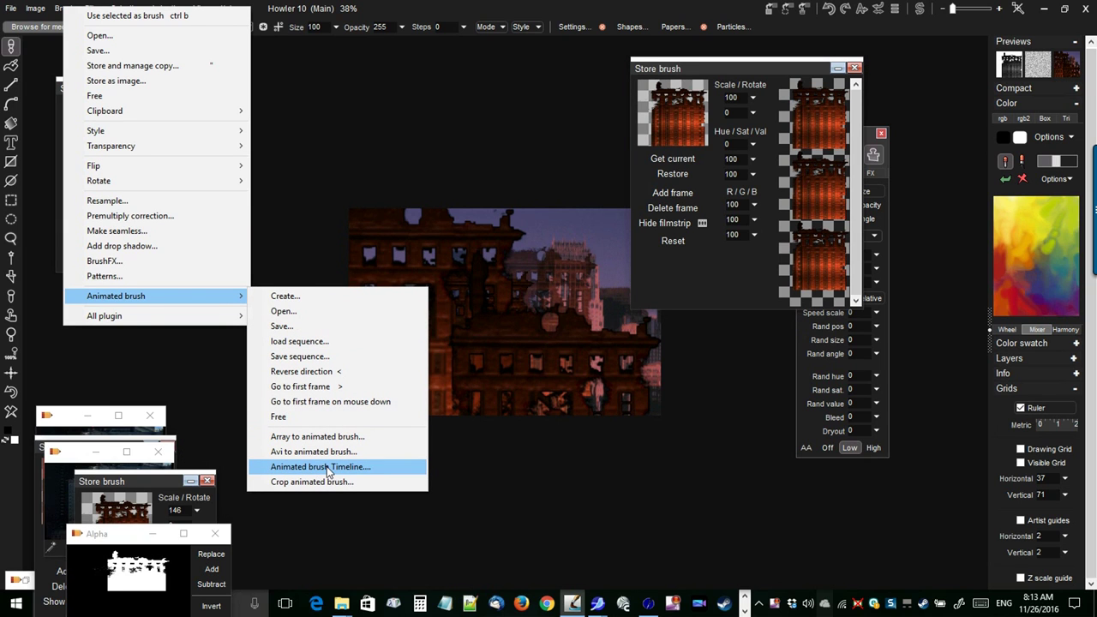
{"action": "left_click", "coordinate": [367, 7]}
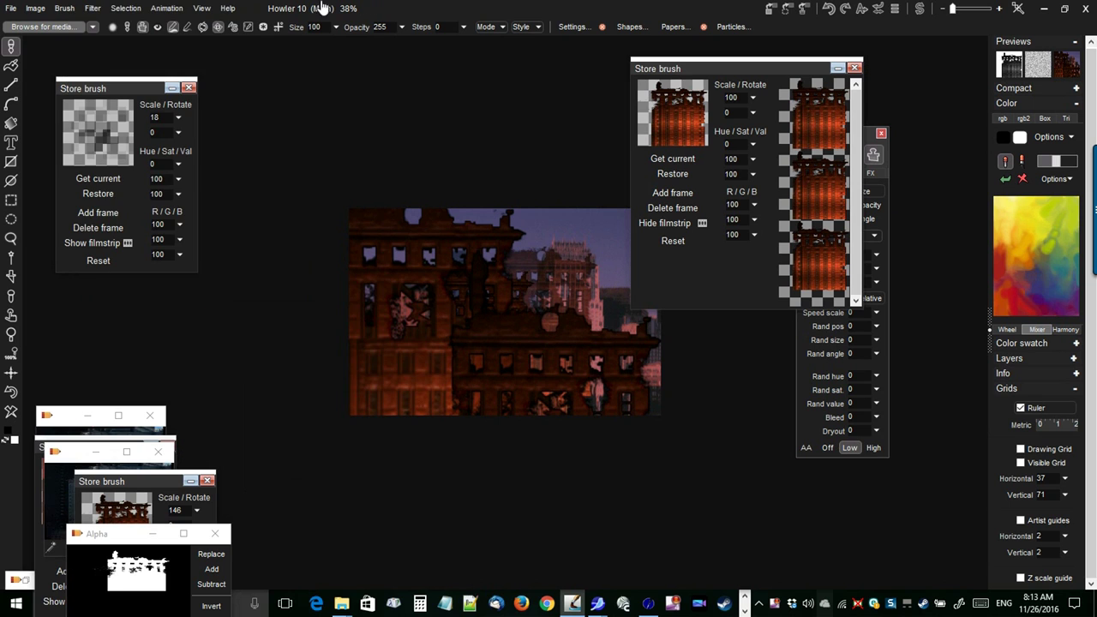
{"action": "left_click", "coordinate": [170, 8]}
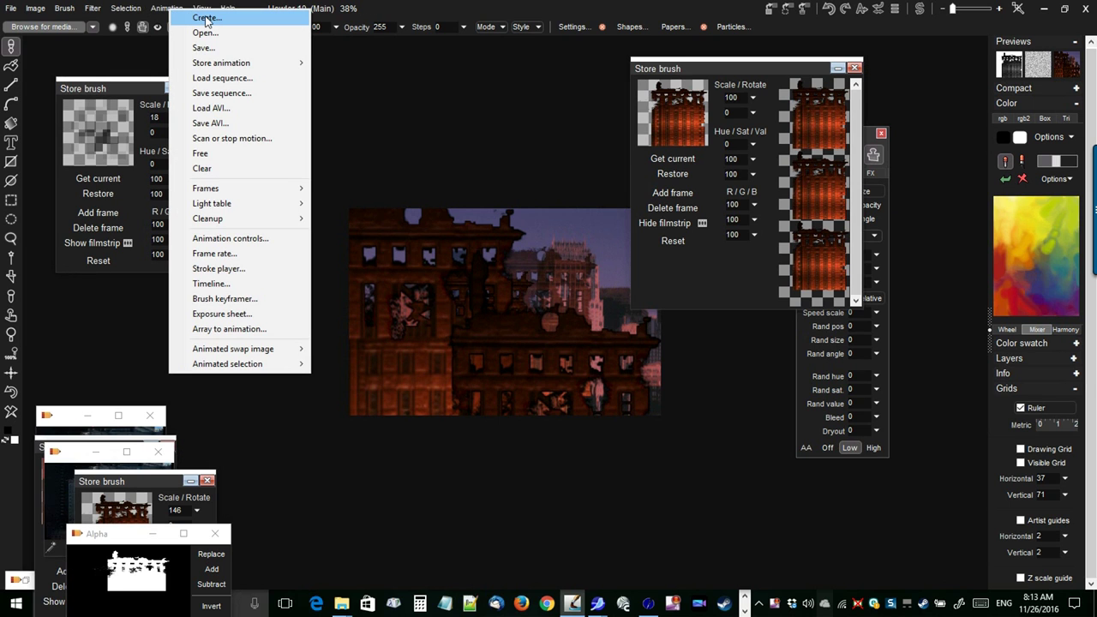
{"action": "left_click", "coordinate": [207, 18]}
{"action": "left_click_drag", "start_coordinate": [409, 244], "coordinate": [339, 232]}
{"action": "type", "text": "4"}
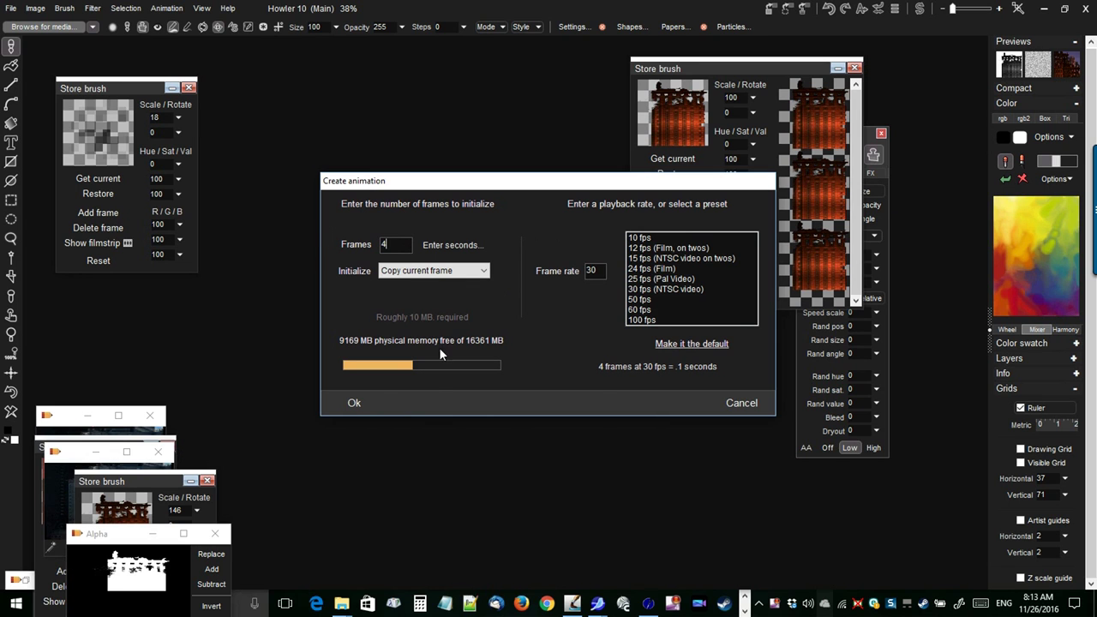
{"action": "left_click", "coordinate": [351, 405]}
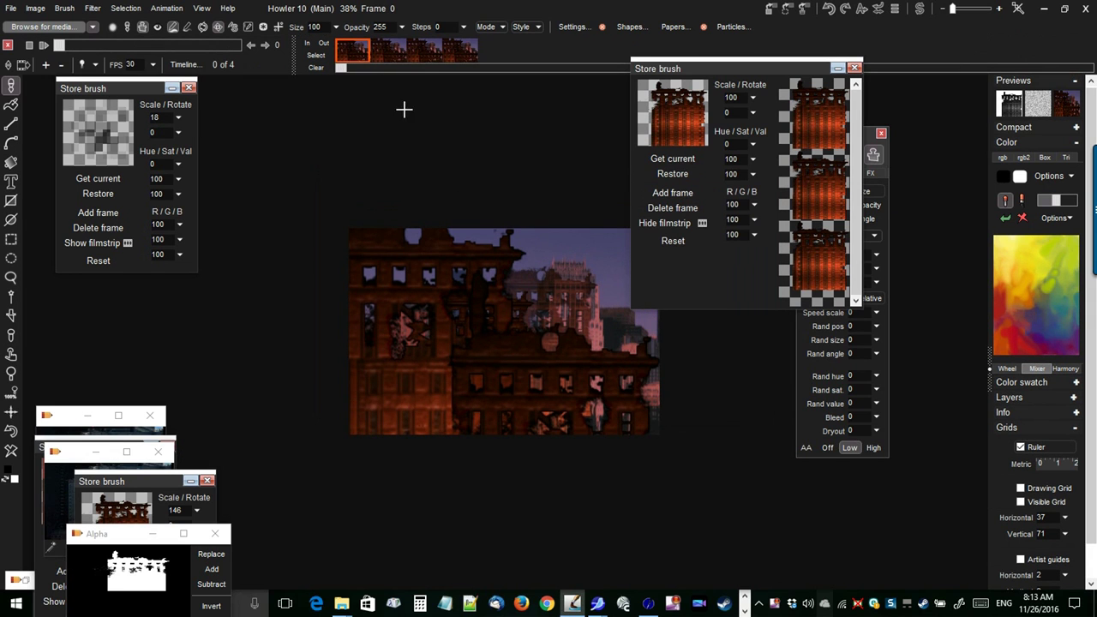
Open the timeline editor for the animation and go to frame 2.
{"action": "left_click", "coordinate": [445, 55]}
{"action": "left_click_drag", "start_coordinate": [445, 55], "coordinate": [350, 56]}
{"action": "left_click_drag", "start_coordinate": [151, 90], "coordinate": [130, 170]}
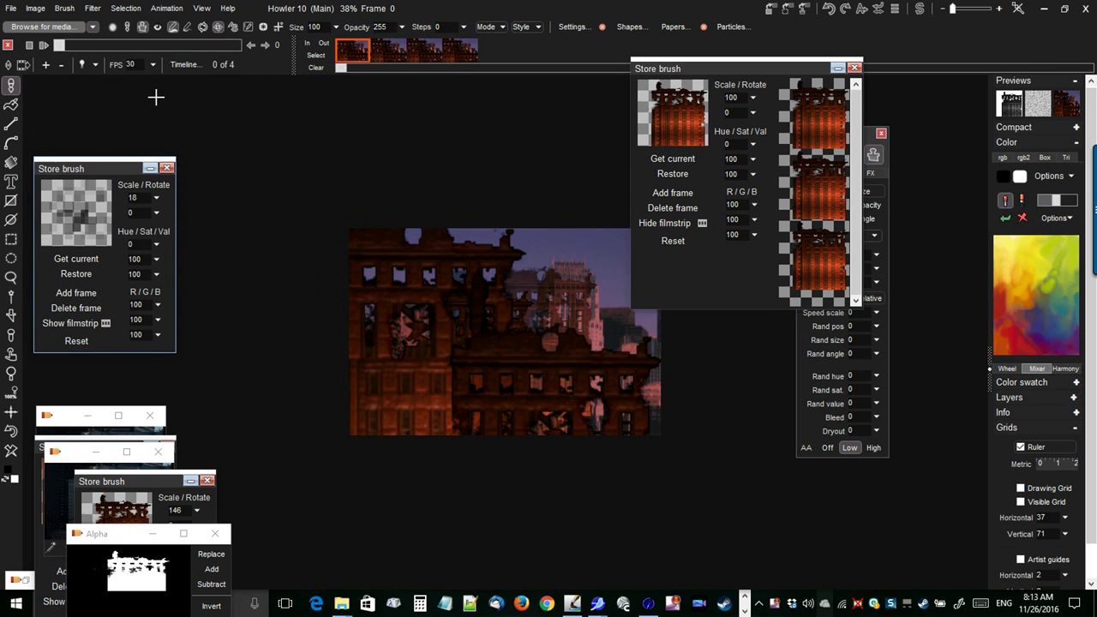
{"action": "left_click", "coordinate": [187, 66]}
{"action": "left_click_drag", "start_coordinate": [245, 90], "coordinate": [161, 117]}
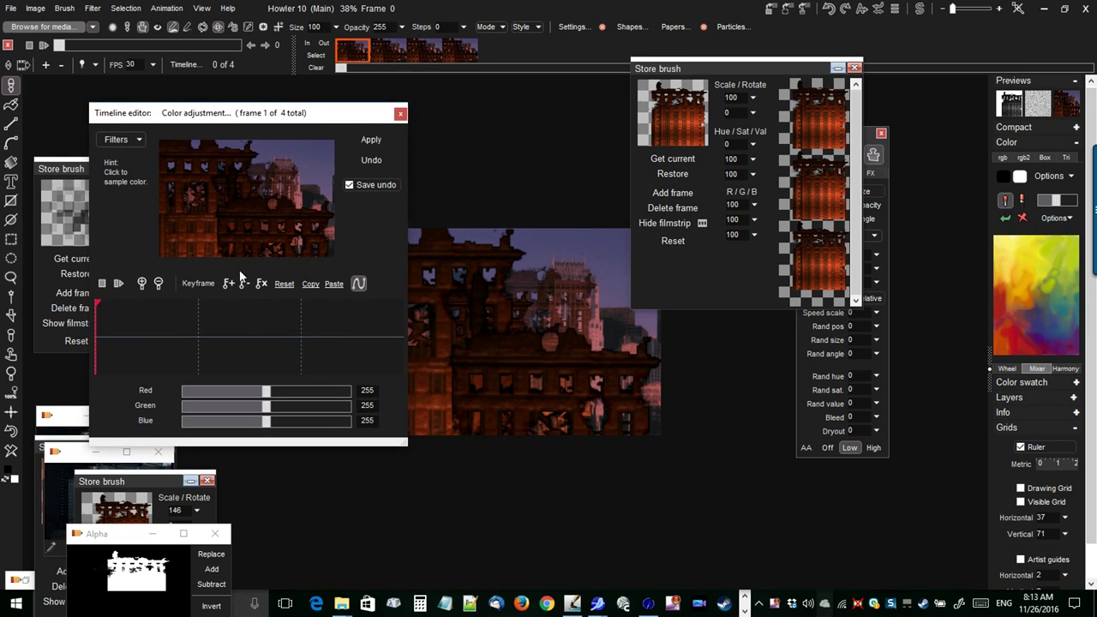
{"action": "left_click_drag", "start_coordinate": [166, 331], "coordinate": [163, 359]}
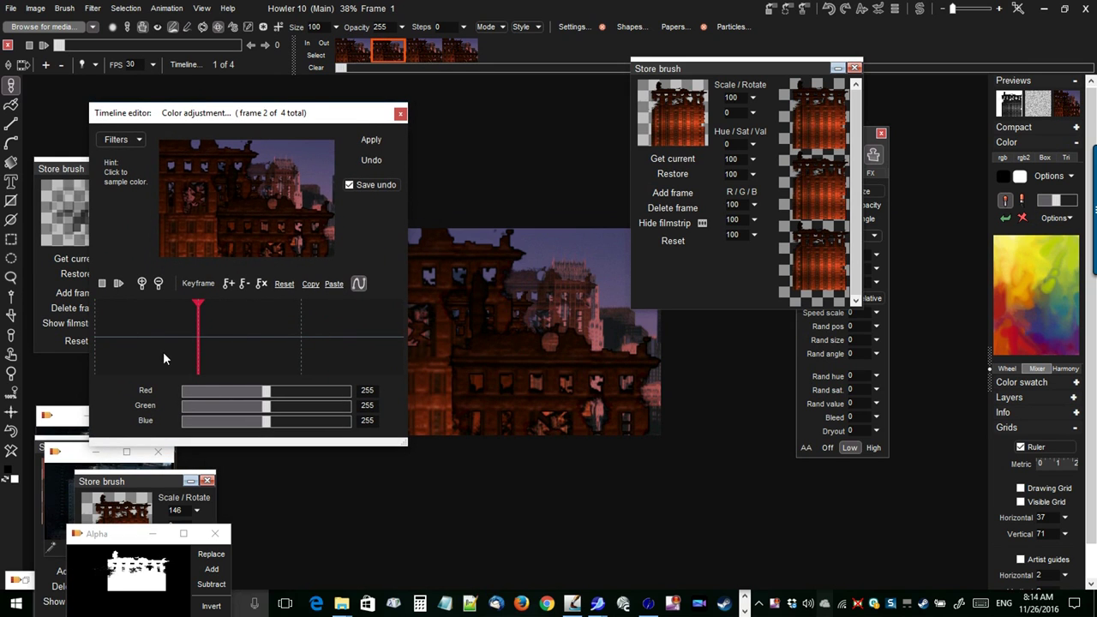
Apply a Color adjustment of red 197, green 381 and blue 472 to the animation frames and close the timeline editor.
{"action": "left_click", "coordinate": [132, 141]}
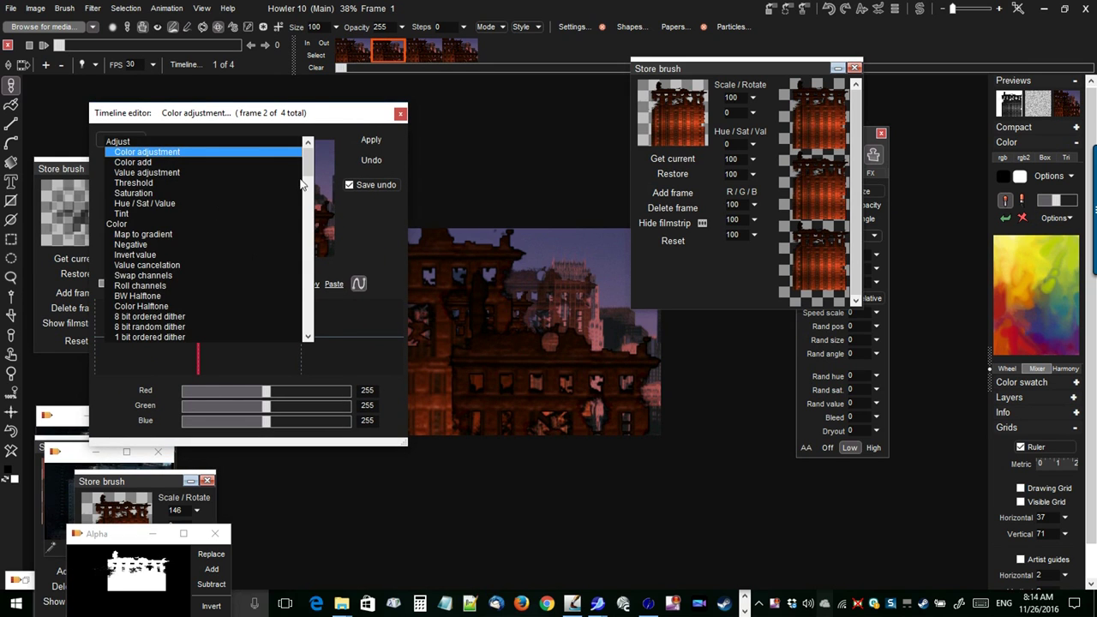
{"action": "left_click_drag", "start_coordinate": [307, 195], "coordinate": [311, 272]}
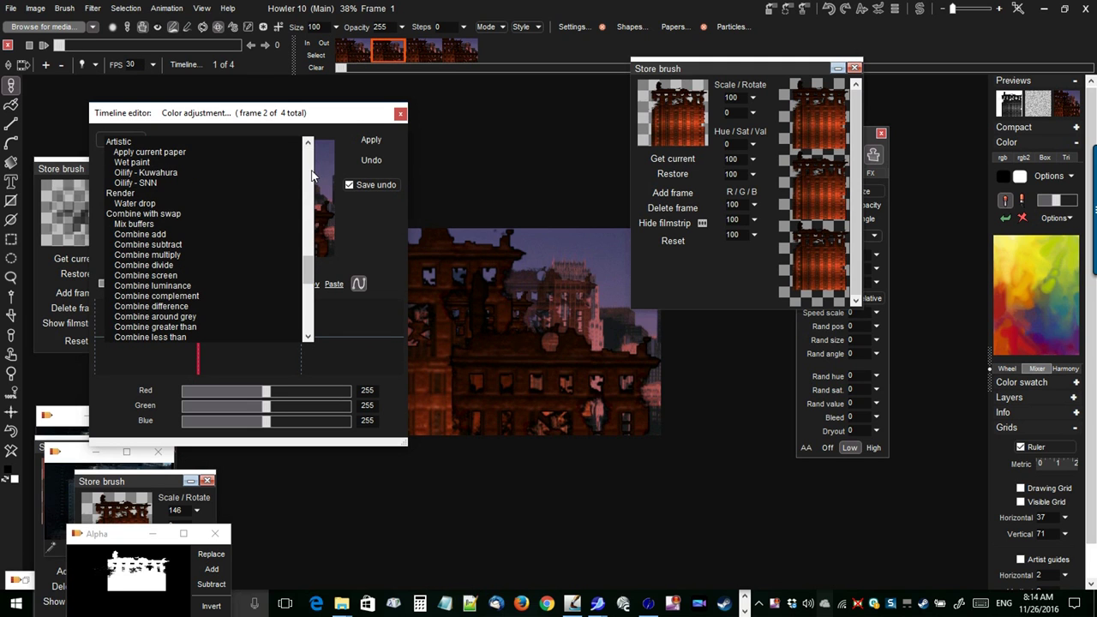
{"action": "left_click_drag", "start_coordinate": [308, 220], "coordinate": [309, 162]}
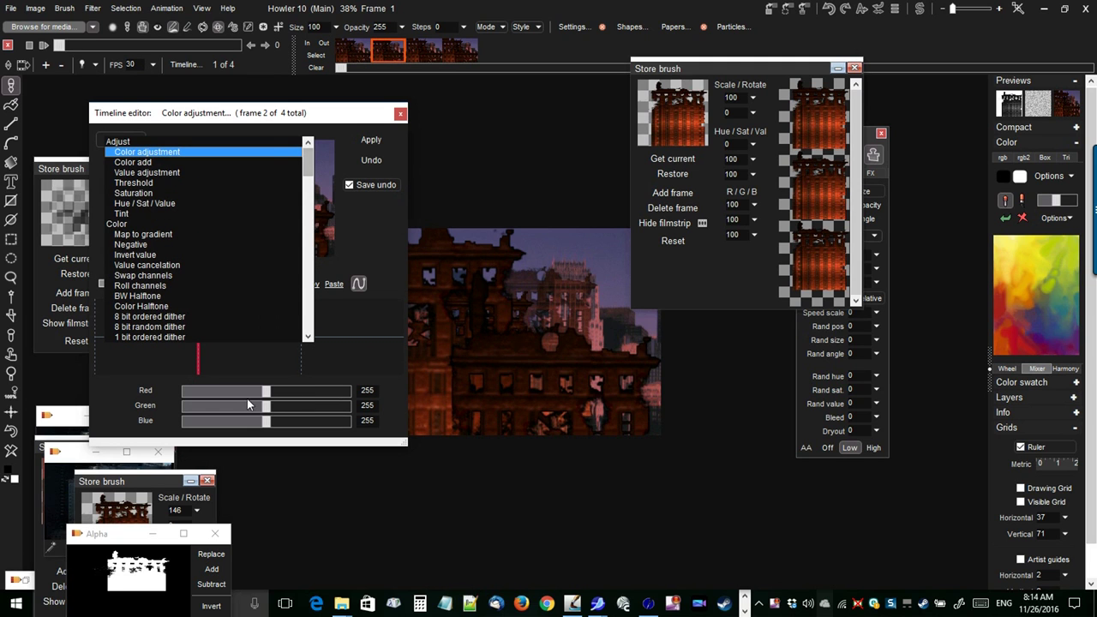
{"action": "left_click_drag", "start_coordinate": [312, 165], "coordinate": [310, 209]}
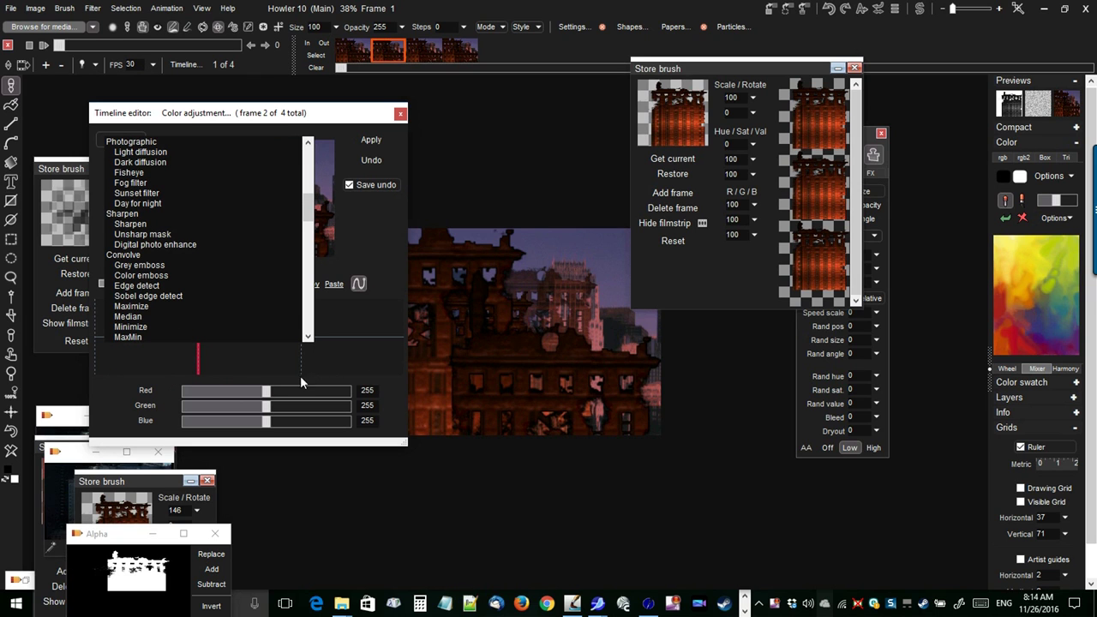
{"action": "left_click_drag", "start_coordinate": [265, 392], "coordinate": [335, 424]}
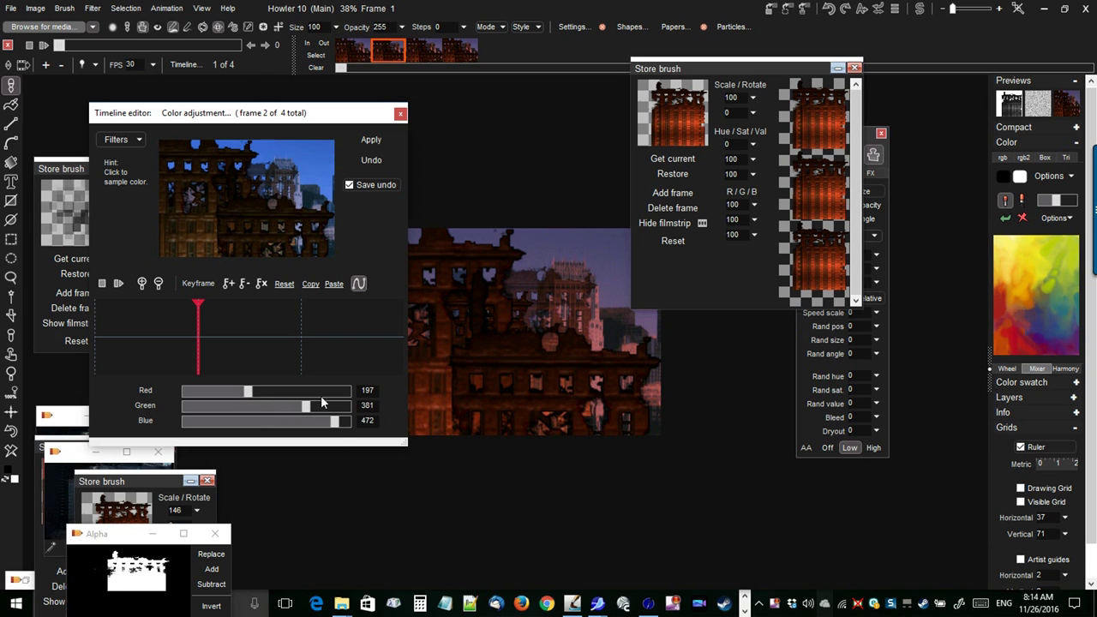
{"action": "left_click", "coordinate": [371, 138]}
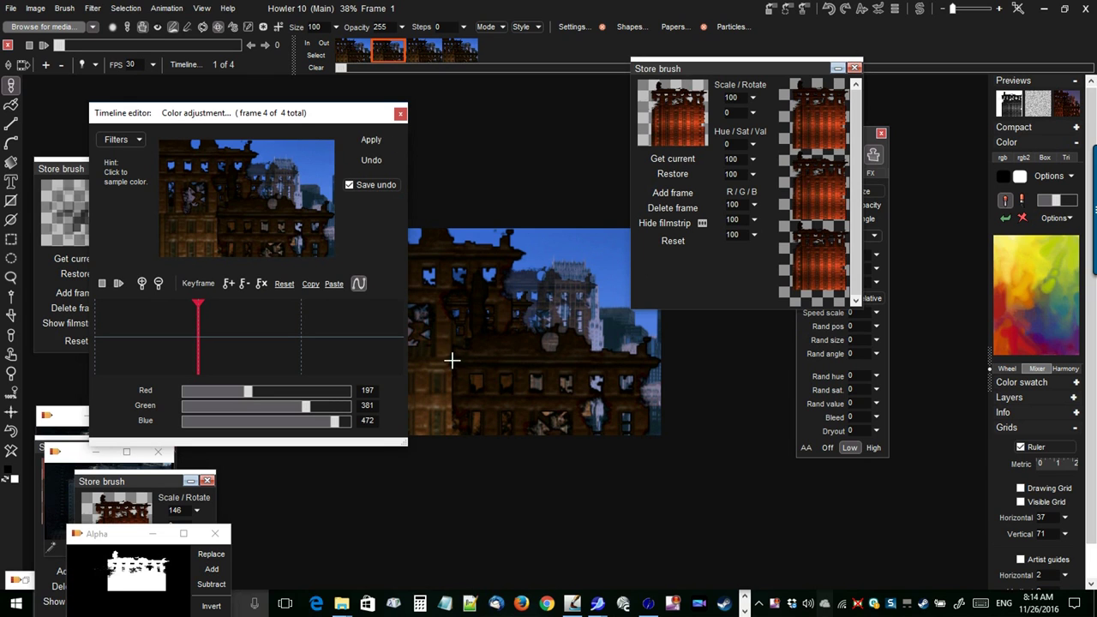
{"action": "left_click", "coordinate": [400, 114]}
Pick up the stored ruined building brush and open its frames in an enlarged animated brush timeline editor.
{"action": "left_click_drag", "start_coordinate": [710, 70], "coordinate": [773, 72]}
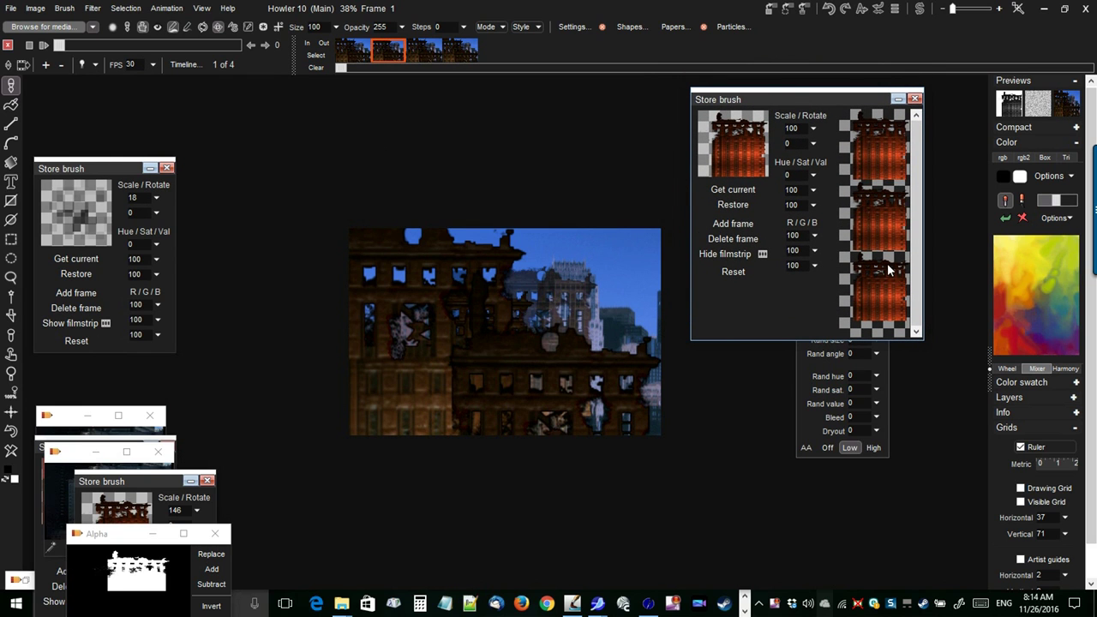
{"action": "left_click", "coordinate": [742, 139]}
{"action": "left_click", "coordinate": [64, 9]}
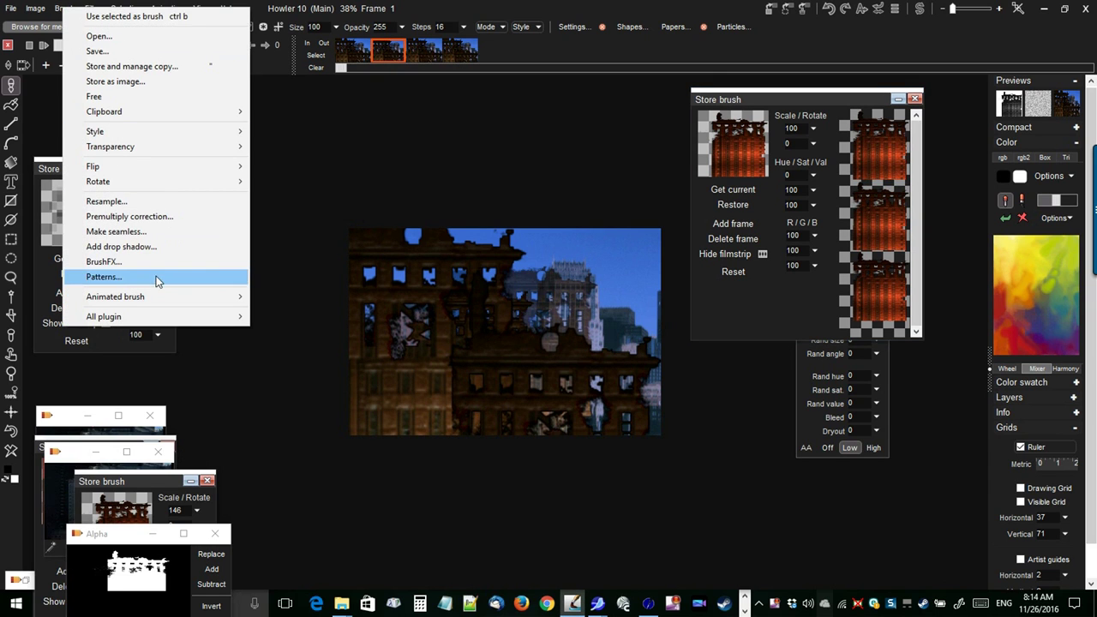
{"action": "mouse_move", "coordinate": [165, 298]}
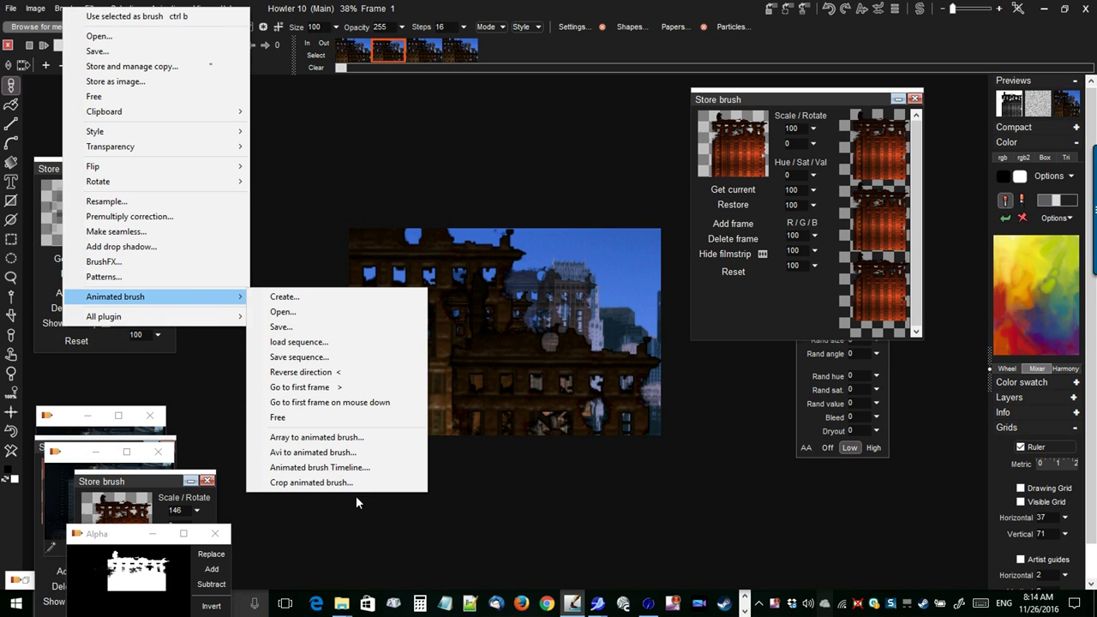
{"action": "left_click", "coordinate": [332, 467]}
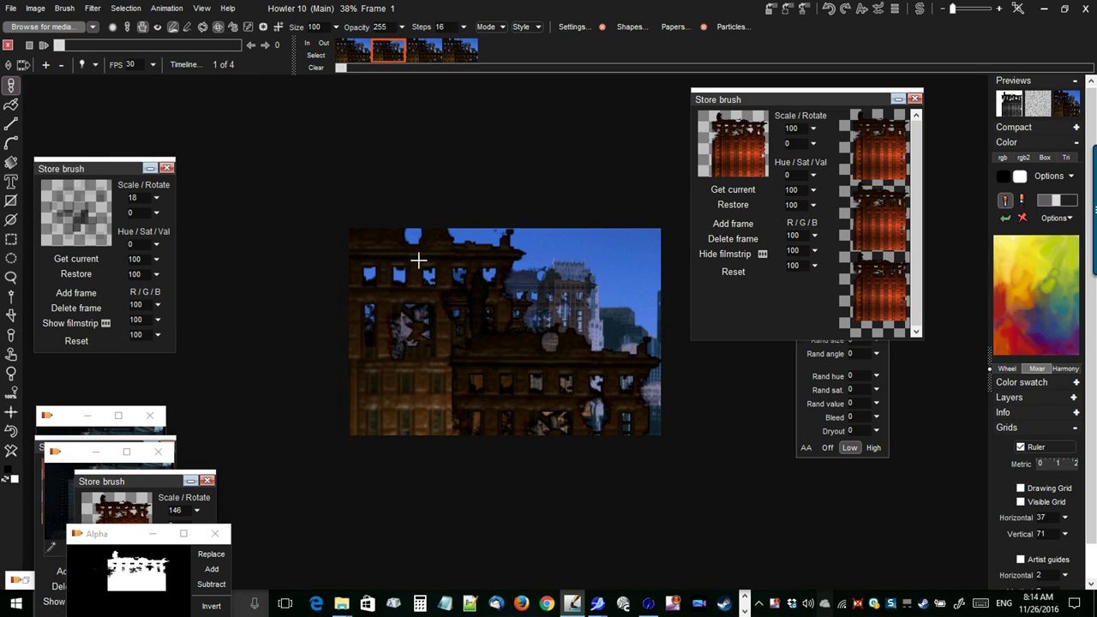
{"action": "mouse_move", "coordinate": [198, 67]}
{"action": "left_mouse_down"}
{"action": "mouse_move", "coordinate": [294, 79]}
{"action": "mouse_move", "coordinate": [343, 122]}
{"action": "left_mouse_up"}
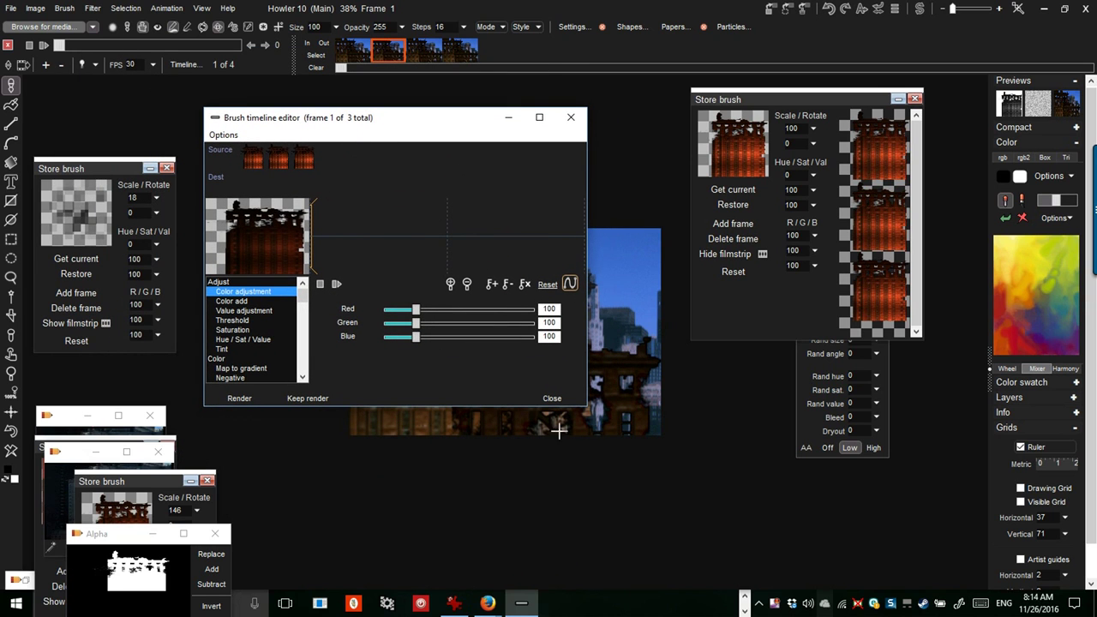
{"action": "mouse_move", "coordinate": [585, 408]}
{"action": "left_mouse_down"}
{"action": "mouse_move", "coordinate": [677, 544]}
{"action": "mouse_move", "coordinate": [716, 543]}
{"action": "left_mouse_up"}
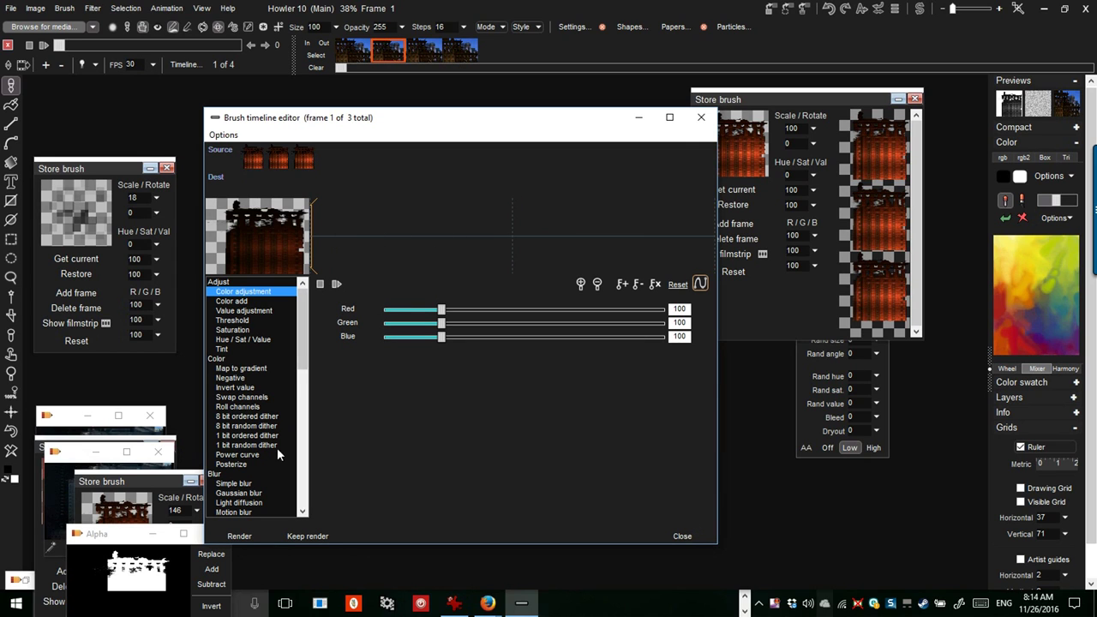
Preview Value adjustment, Threshold, Saturation, Invert value, Swap channels, 8 bit ordered dither and 1 bit random dither on the brush frames.
{"action": "left_click", "coordinate": [244, 311]}
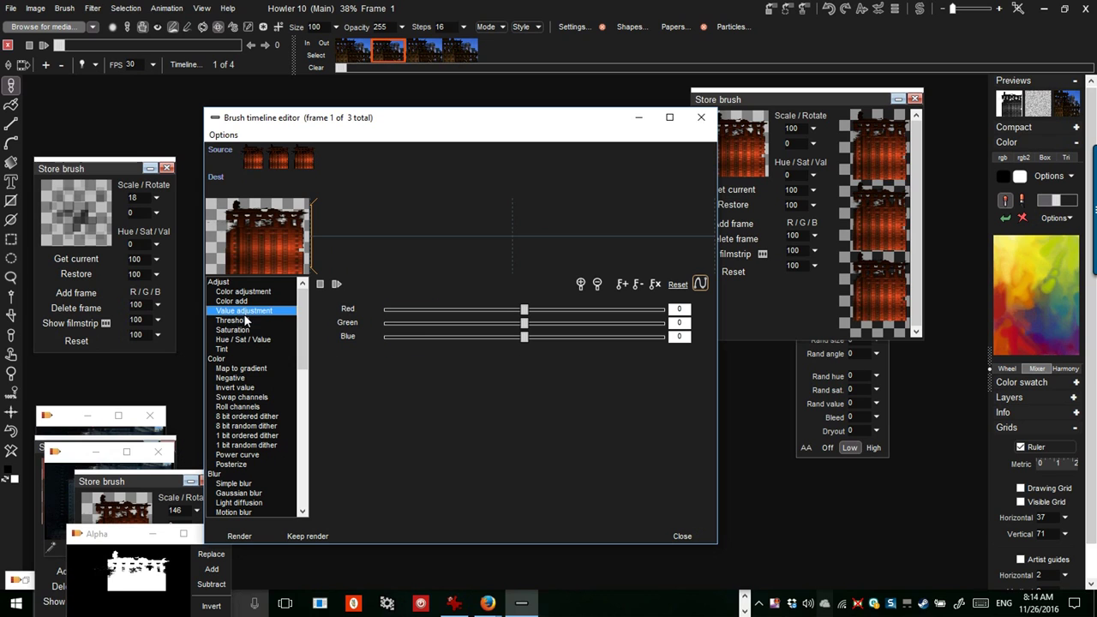
{"action": "left_click", "coordinate": [244, 319]}
{"action": "left_click", "coordinate": [243, 330]}
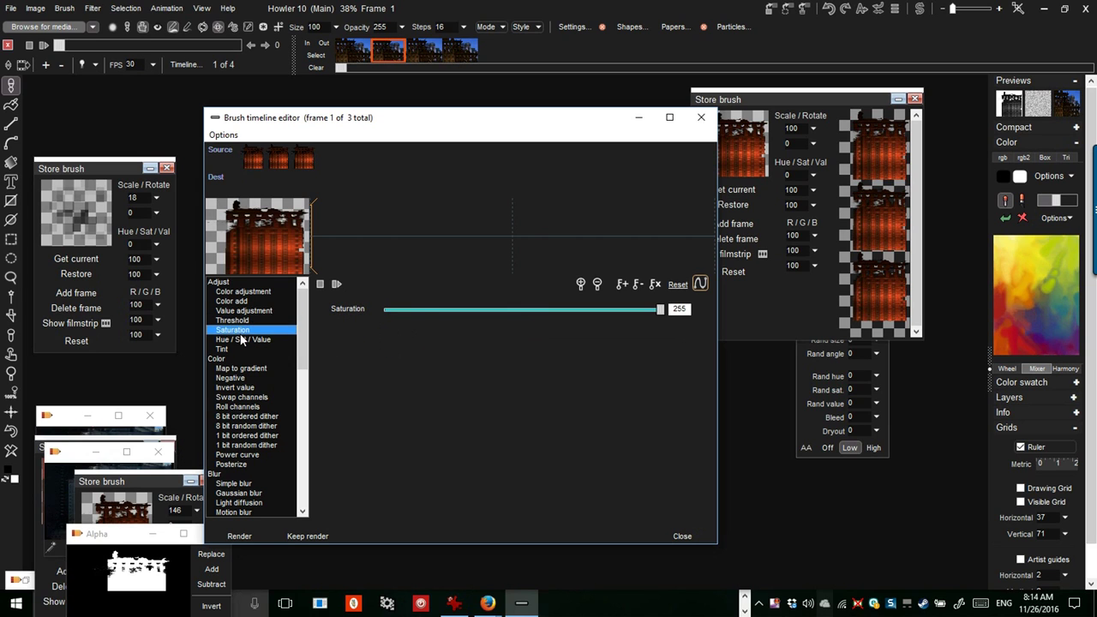
{"action": "left_click", "coordinate": [241, 387]}
{"action": "left_click", "coordinate": [246, 397]}
{"action": "left_click", "coordinate": [248, 415]}
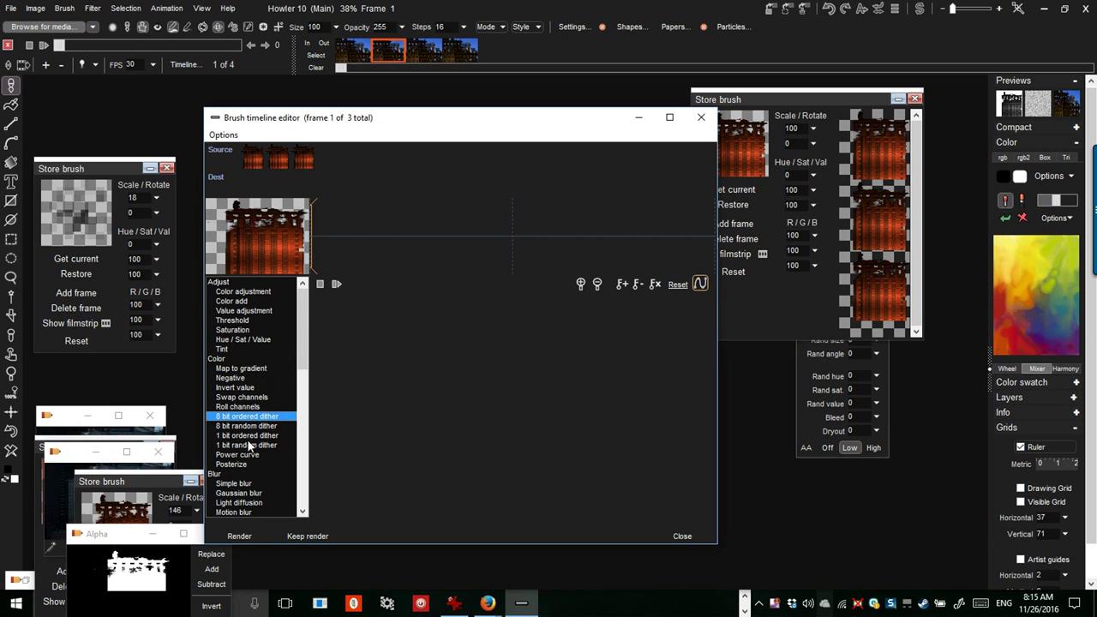
{"action": "left_click", "coordinate": [248, 445]}
Render the brush frames with a Color emboss of 200.
{"action": "left_click_drag", "start_coordinate": [303, 350], "coordinate": [304, 423]}
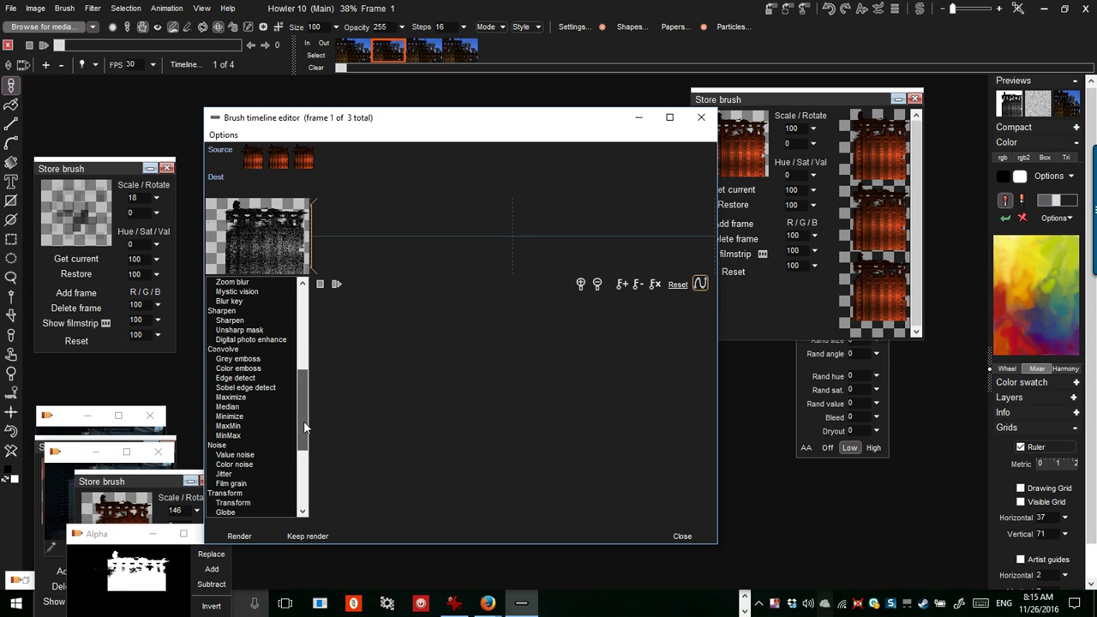
{"action": "left_click", "coordinate": [241, 368]}
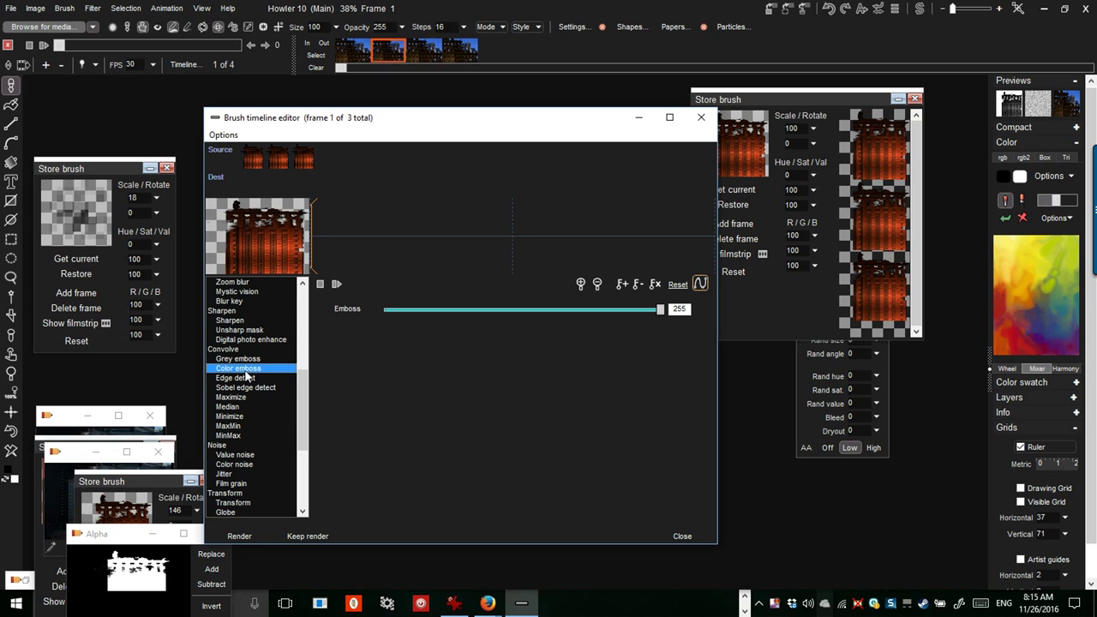
{"action": "left_click_drag", "start_coordinate": [661, 315], "coordinate": [503, 318]}
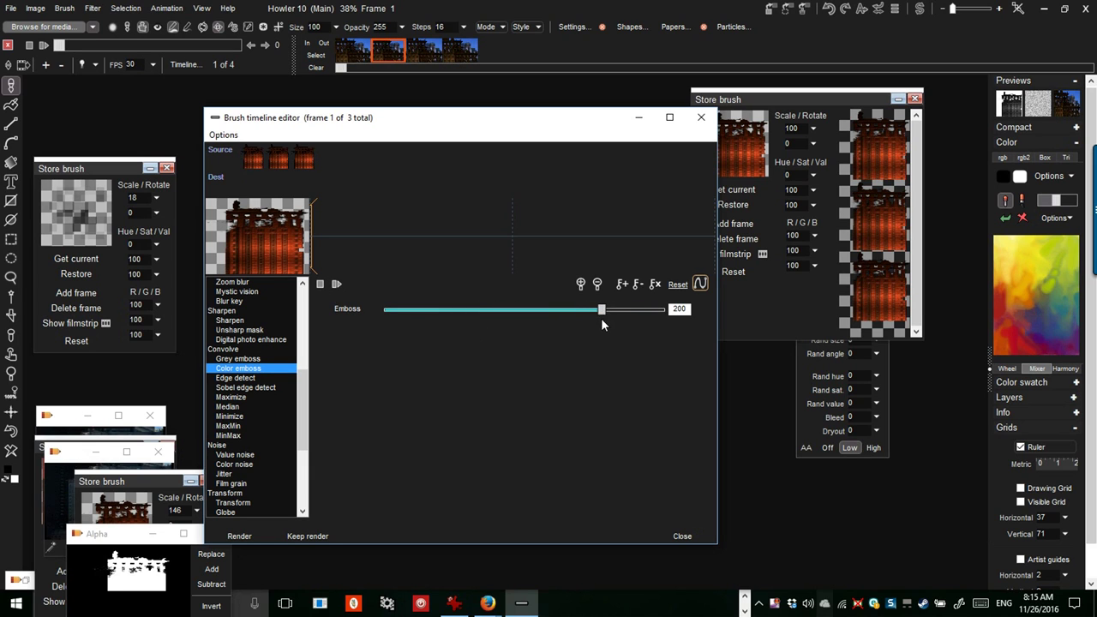
{"action": "left_click", "coordinate": [239, 535]}
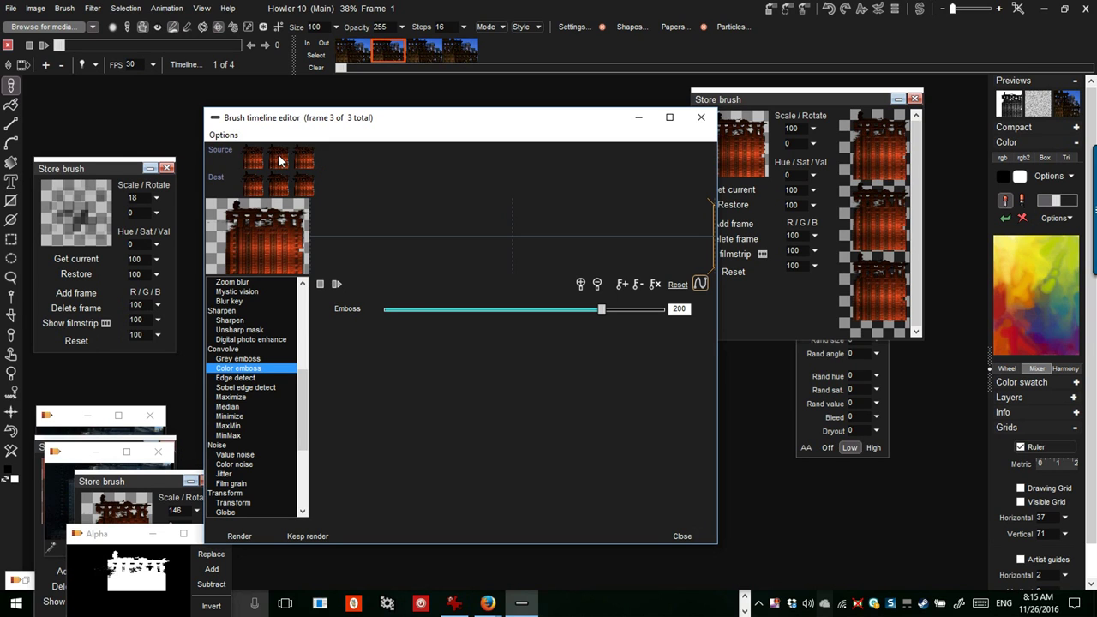
Preview Color emboss at 253, Edge detect at 85, Sobel edge detect and MaxMin on the brush frames.
{"action": "left_click_drag", "start_coordinate": [603, 314], "coordinate": [661, 310]}
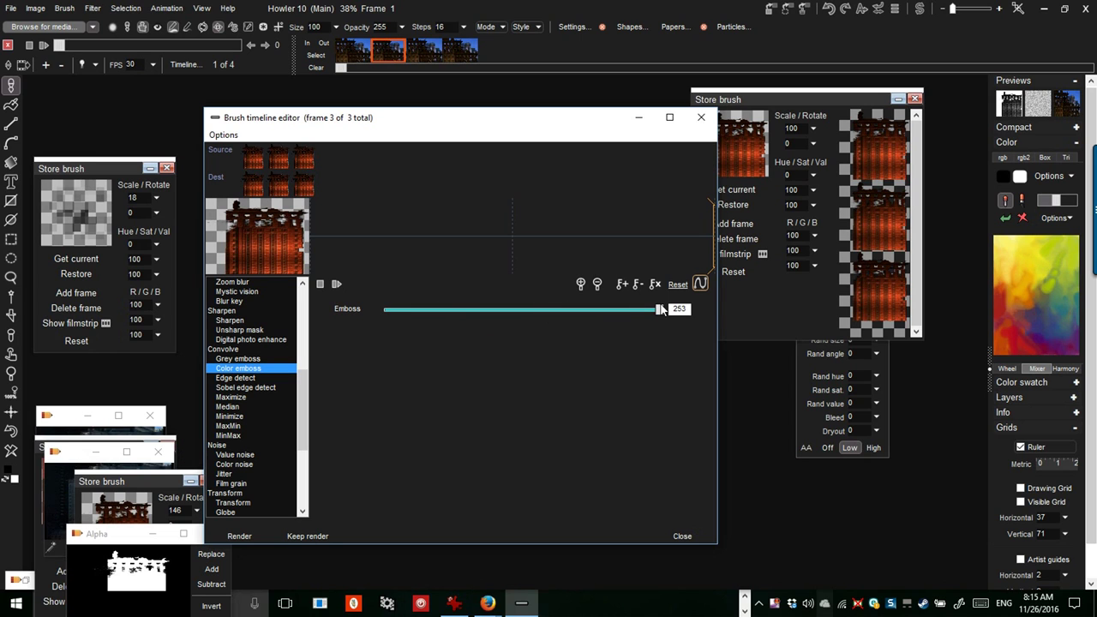
{"action": "left_click", "coordinate": [243, 379]}
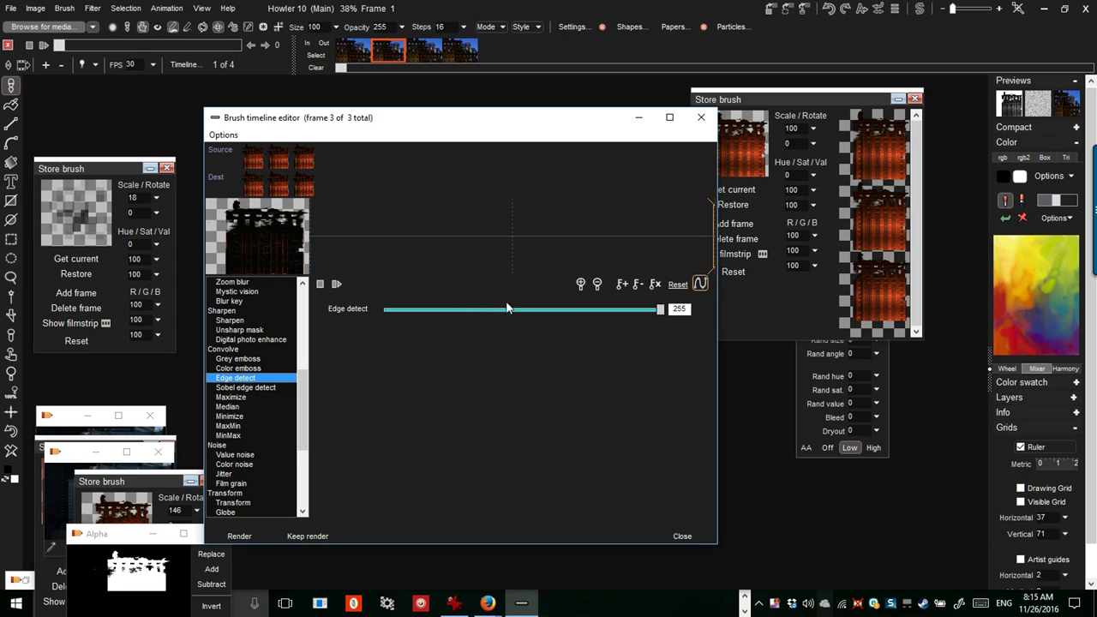
{"action": "left_click_drag", "start_coordinate": [511, 308], "coordinate": [478, 309]}
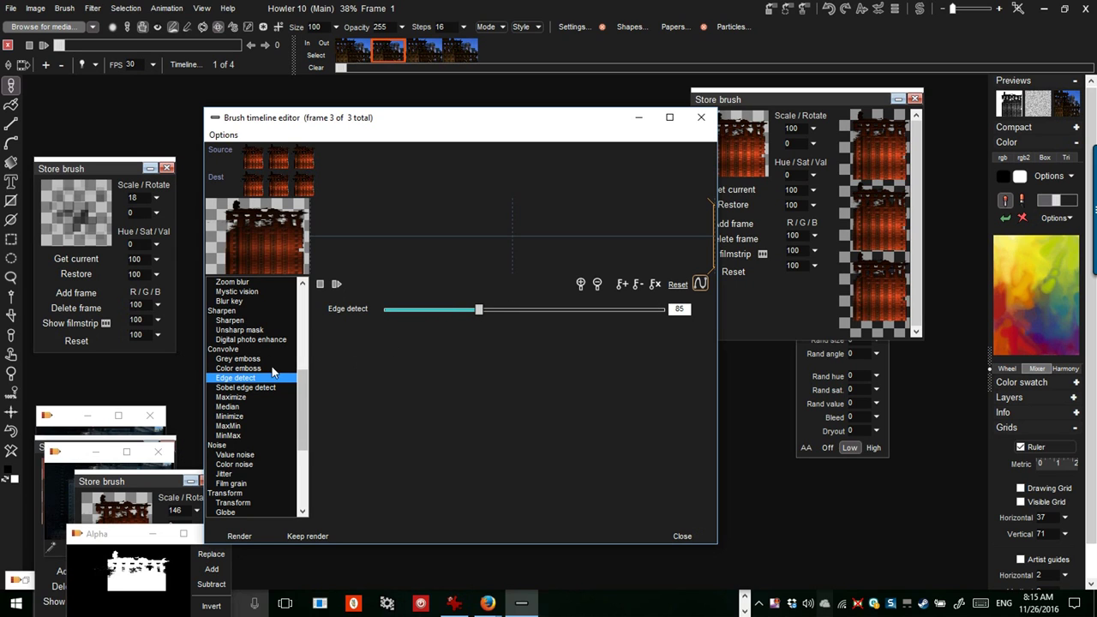
{"action": "left_click", "coordinate": [247, 390]}
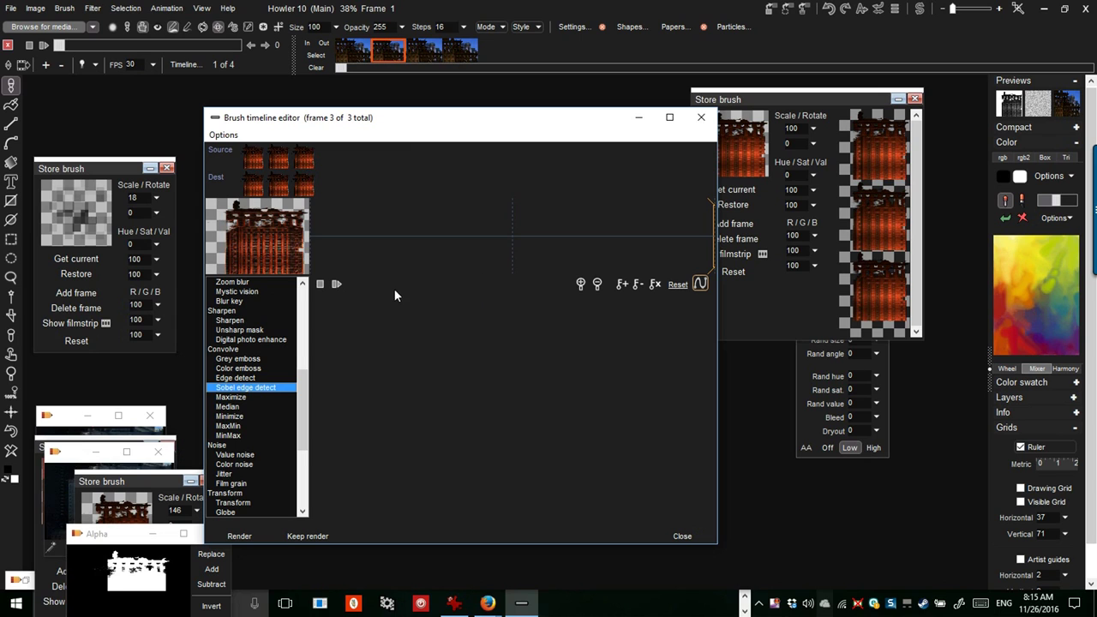
{"action": "left_click", "coordinate": [233, 426]}
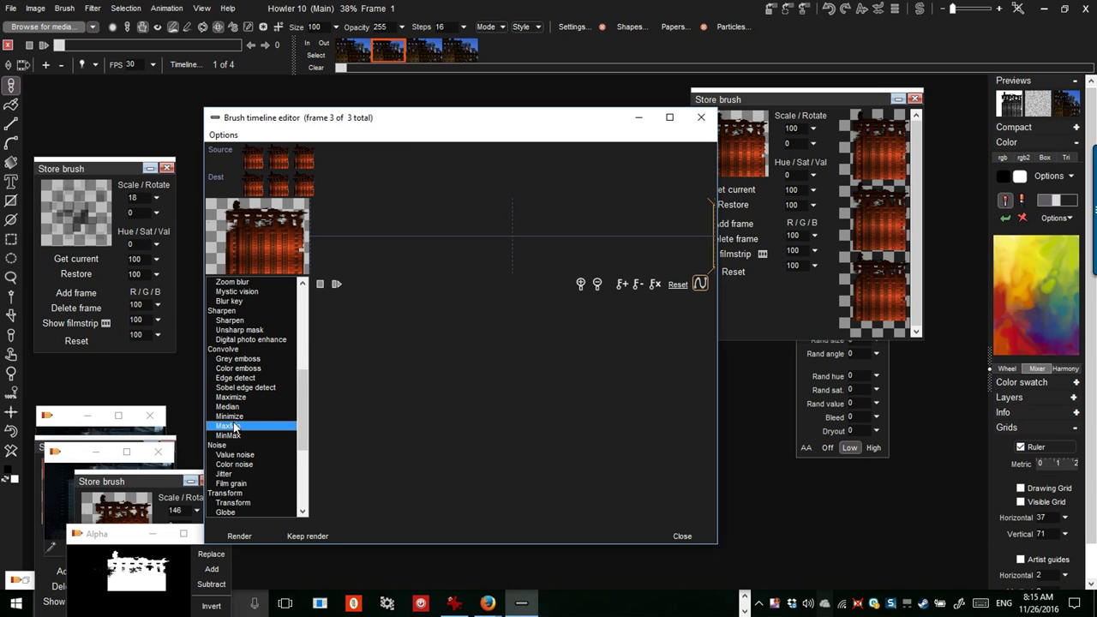
Preview Negative and Saturation, and try Hue / Sat / Value with hue 106, saturation 127 and value 365.
{"action": "left_click", "coordinate": [306, 336]}
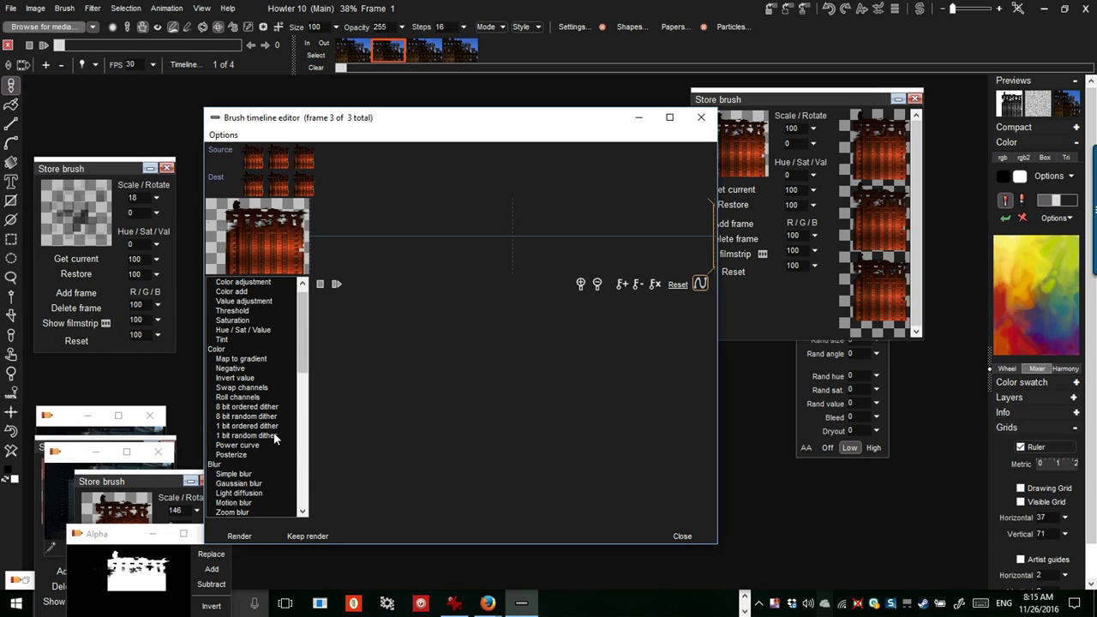
{"action": "left_click", "coordinate": [231, 368]}
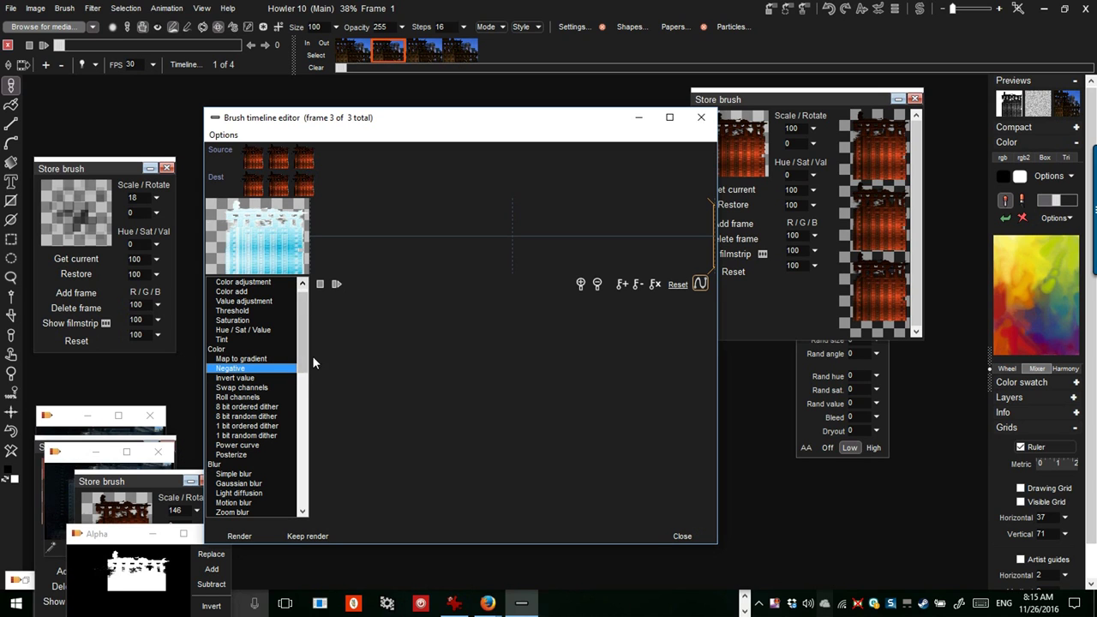
{"action": "left_click", "coordinate": [242, 320]}
{"action": "left_click", "coordinate": [247, 331]}
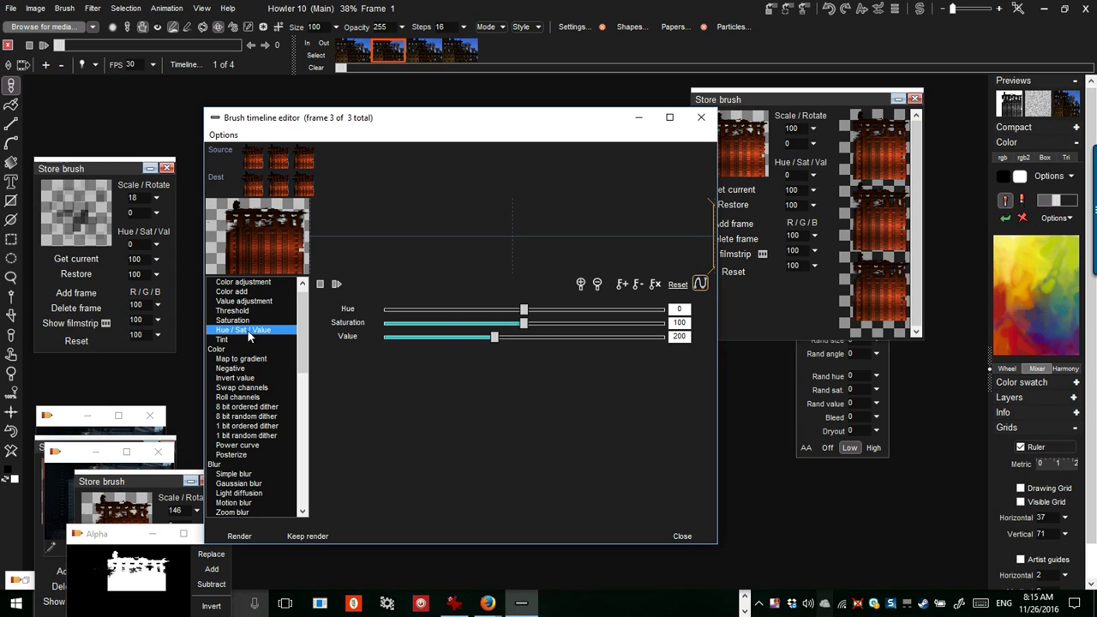
{"action": "left_click_drag", "start_coordinate": [524, 309], "coordinate": [604, 320]}
{"action": "left_click_drag", "start_coordinate": [524, 323], "coordinate": [563, 328]}
{"action": "left_click_drag", "start_coordinate": [495, 336], "coordinate": [584, 338]}
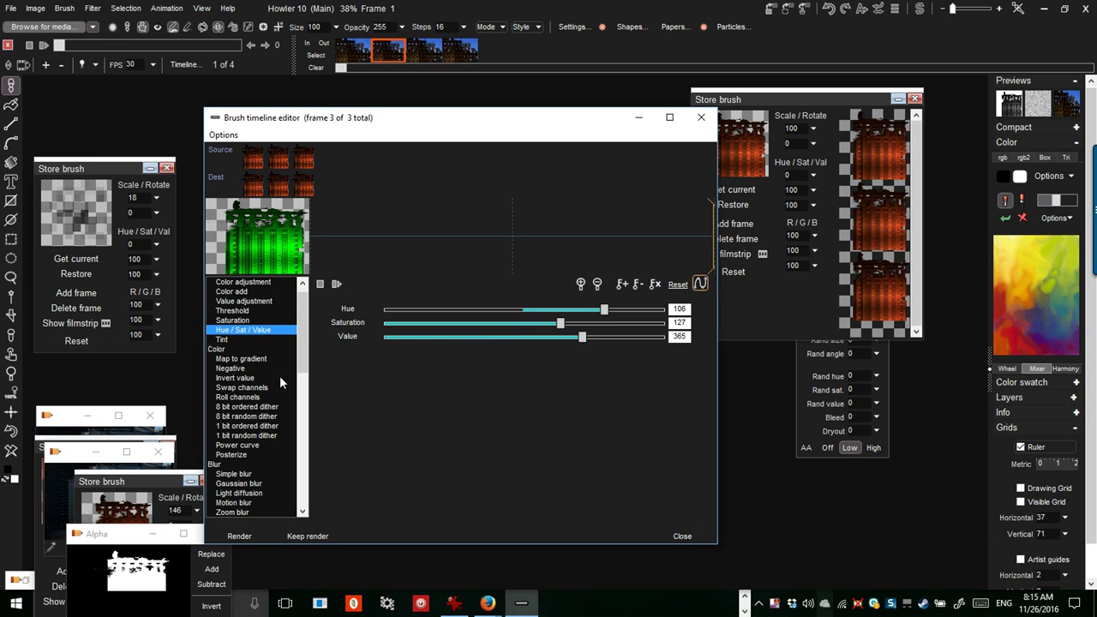
Render the brush frames with a Wet paint effect of 55.
{"action": "scroll", "coordinate": [274, 390], "scroll_direction": "down", "scroll_amount": 3}
{"action": "scroll", "coordinate": [270, 406], "scroll_direction": "down", "scroll_amount": 6}
{"action": "scroll", "coordinate": [270, 406], "scroll_direction": "down", "scroll_amount": 3}
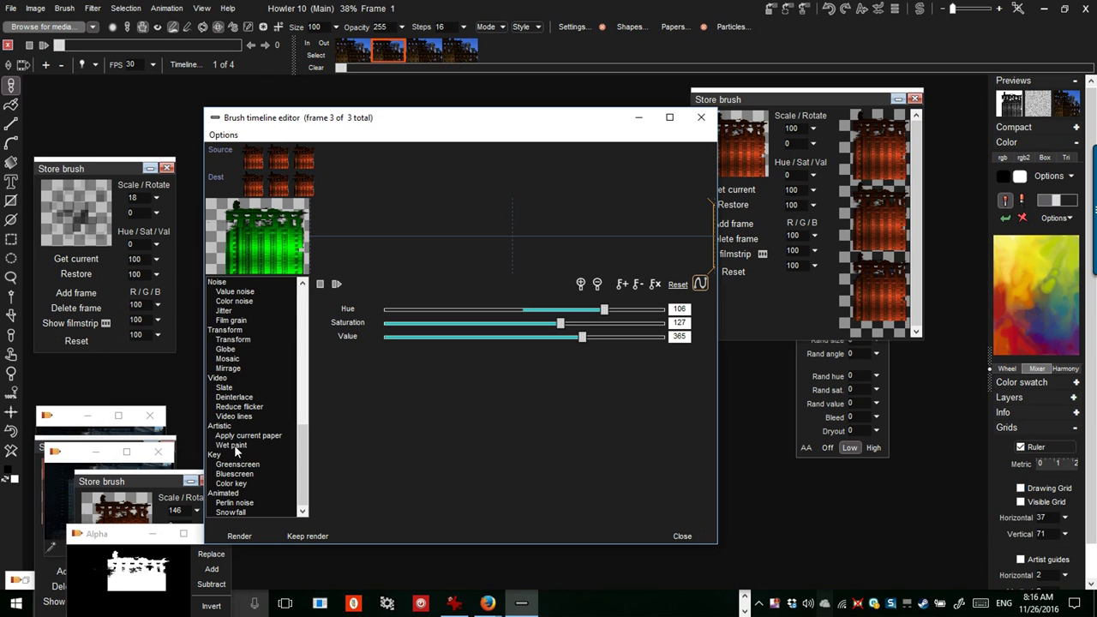
{"action": "left_click", "coordinate": [234, 445]}
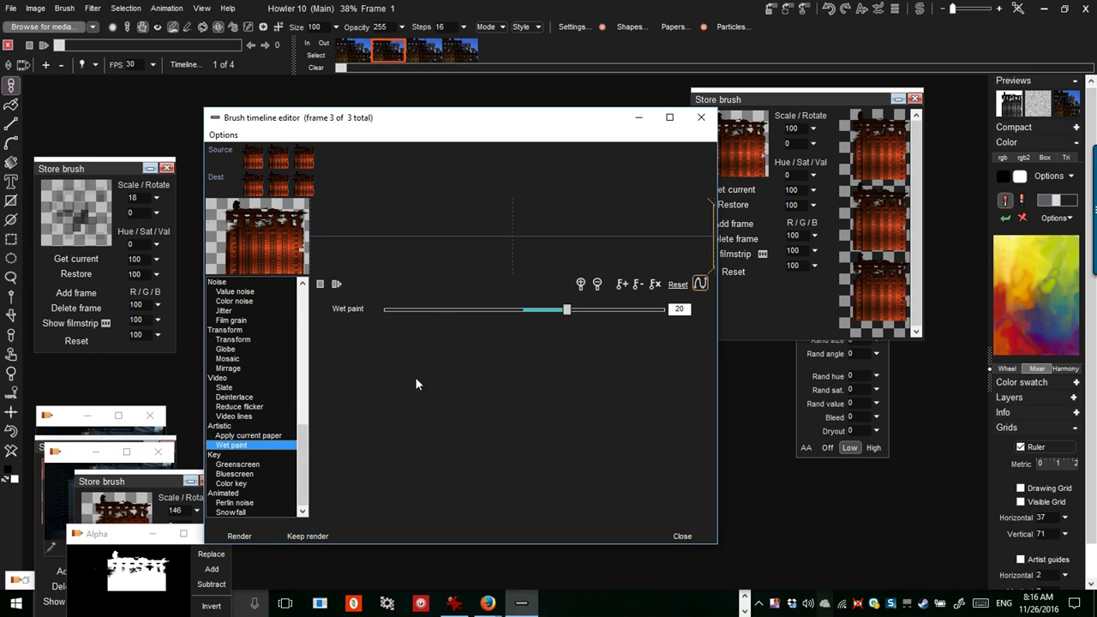
{"action": "mouse_move", "coordinate": [550, 312]}
{"action": "left_mouse_down"}
{"action": "mouse_move", "coordinate": [431, 311]}
{"action": "mouse_move", "coordinate": [644, 317]}
{"action": "left_mouse_up"}
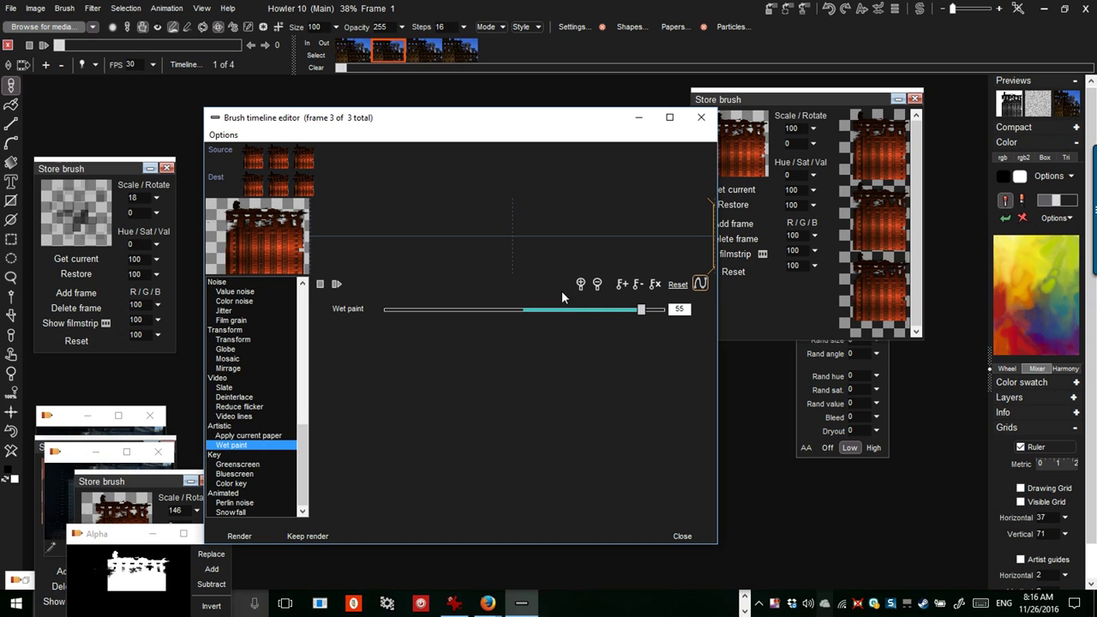
{"action": "left_click", "coordinate": [241, 536]}
Preview Mystic vision, and switch to Motion blur with length 45 and angle 90.
{"action": "left_click_drag", "start_coordinate": [305, 456], "coordinate": [303, 348]}
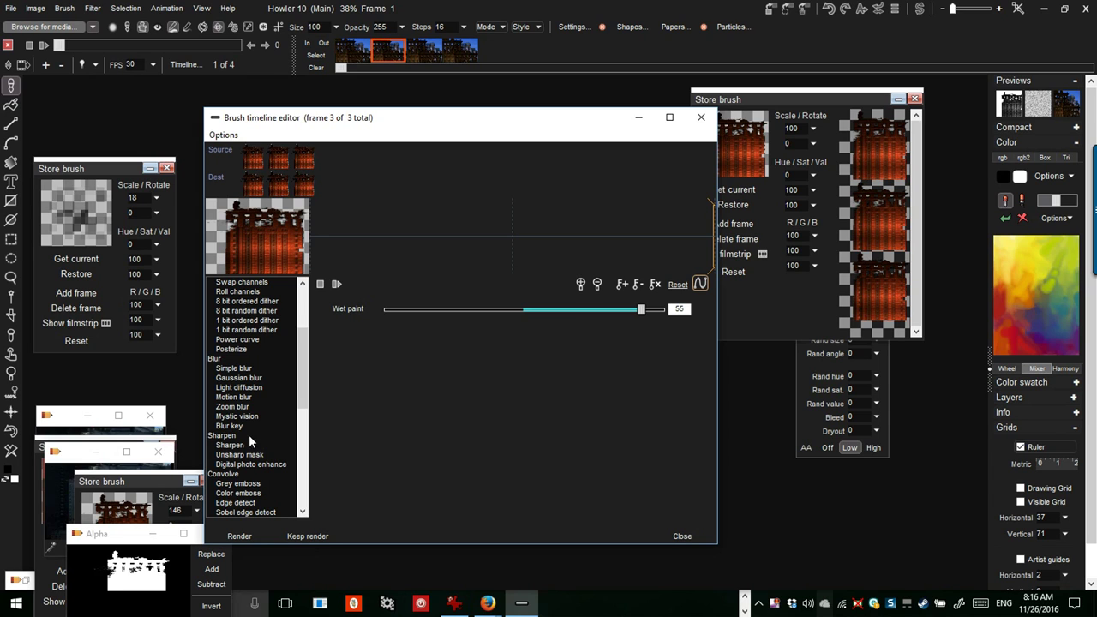
{"action": "left_click", "coordinate": [236, 417]}
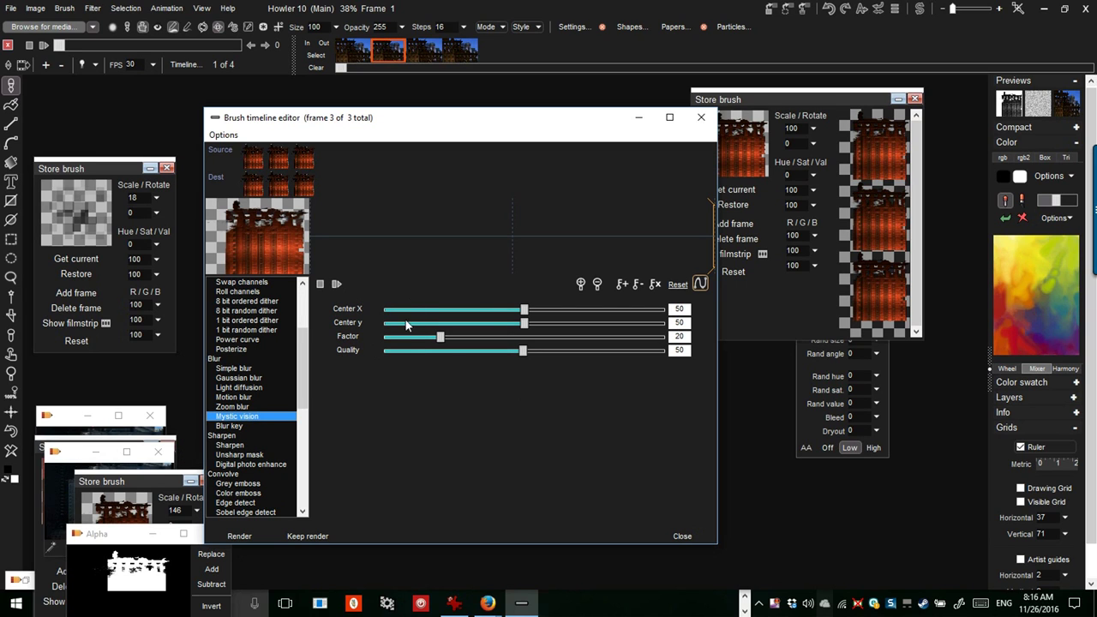
{"action": "left_click", "coordinate": [244, 397]}
{"action": "mouse_move", "coordinate": [429, 326]}
{"action": "left_mouse_down"}
{"action": "mouse_move", "coordinate": [391, 326]}
{"action": "mouse_move", "coordinate": [534, 330]}
{"action": "left_mouse_up"}
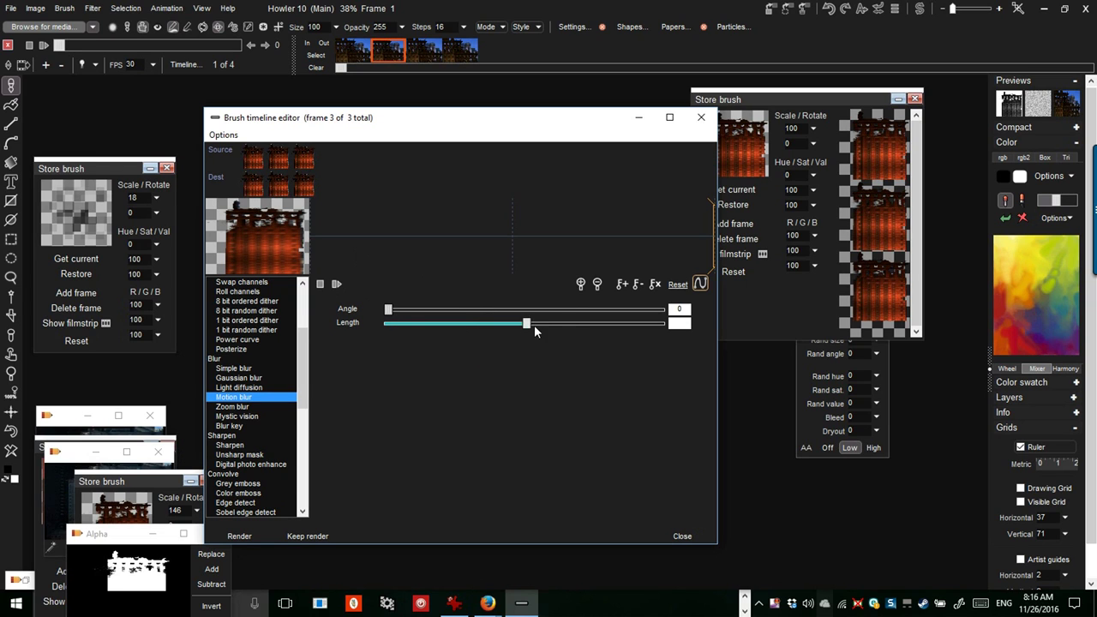
{"action": "left_click_drag", "start_coordinate": [388, 310], "coordinate": [527, 311]}
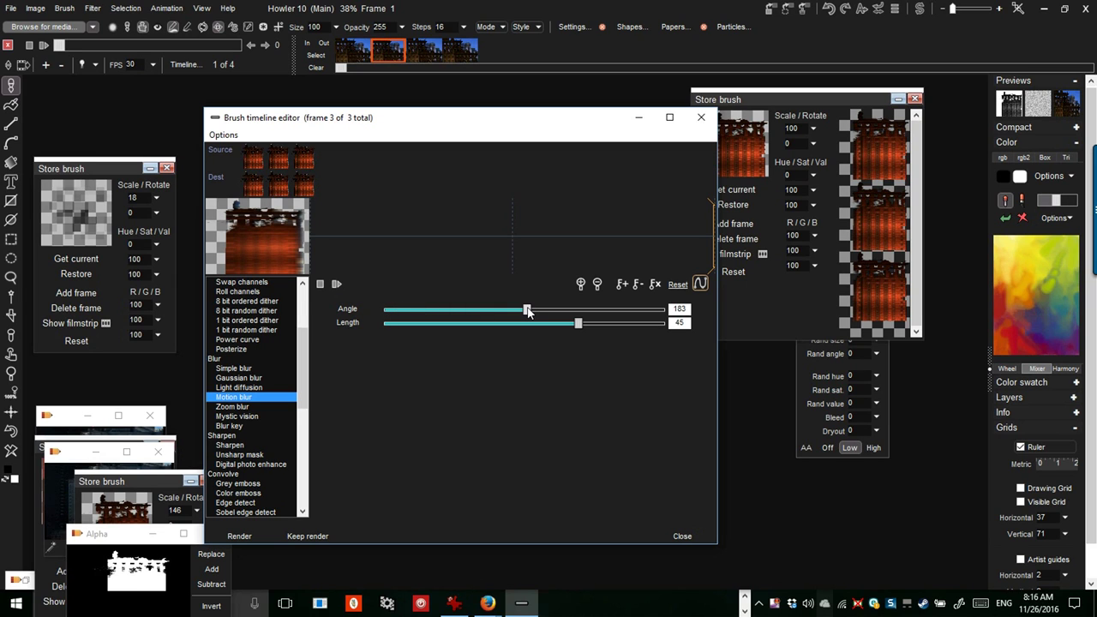
{"action": "left_click_drag", "start_coordinate": [528, 313], "coordinate": [457, 313]}
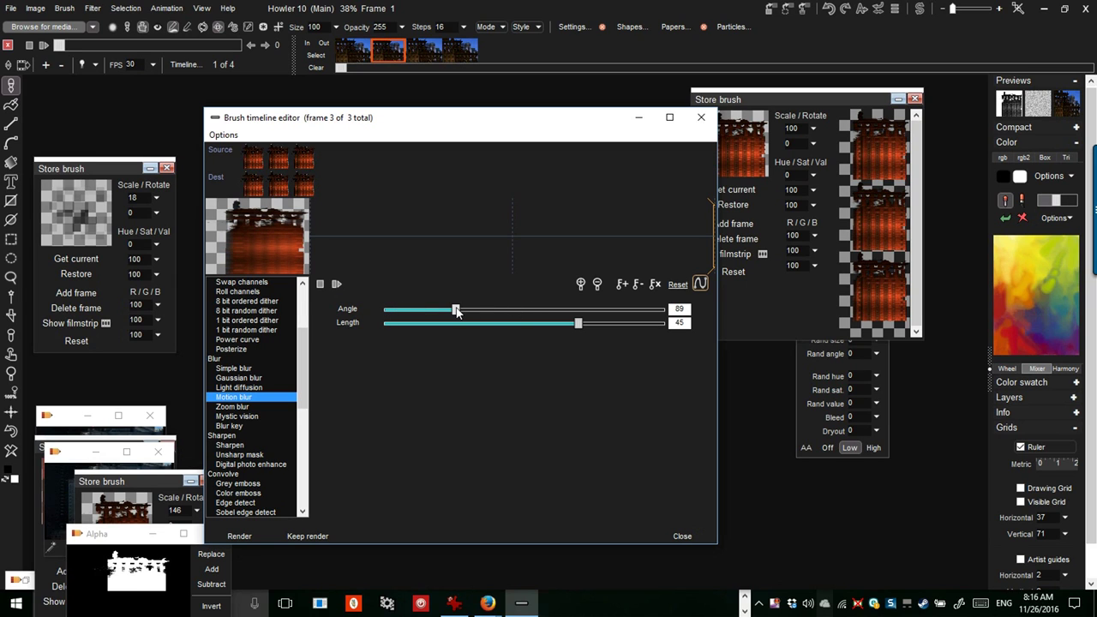
{"action": "double_click", "coordinate": [679, 308]}
{"action": "type", "text": "90"}
{"action": "key", "text": "Return"}
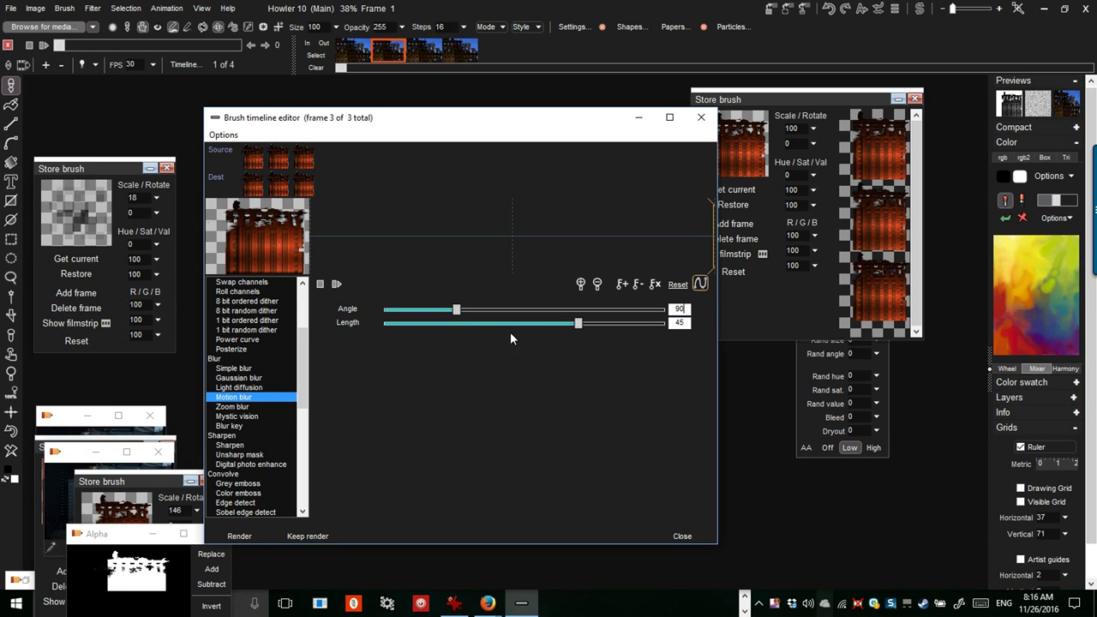
Set the Motion blur to angle 271 and length 39, and render the brush frames.
{"action": "left_click_drag", "start_coordinate": [458, 311], "coordinate": [459, 316]}
{"action": "mouse_move", "coordinate": [578, 324]}
{"action": "left_mouse_down"}
{"action": "mouse_move", "coordinate": [392, 325]}
{"action": "mouse_move", "coordinate": [564, 324]}
{"action": "left_mouse_up"}
{"action": "left_click_drag", "start_coordinate": [458, 312], "coordinate": [555, 327]}
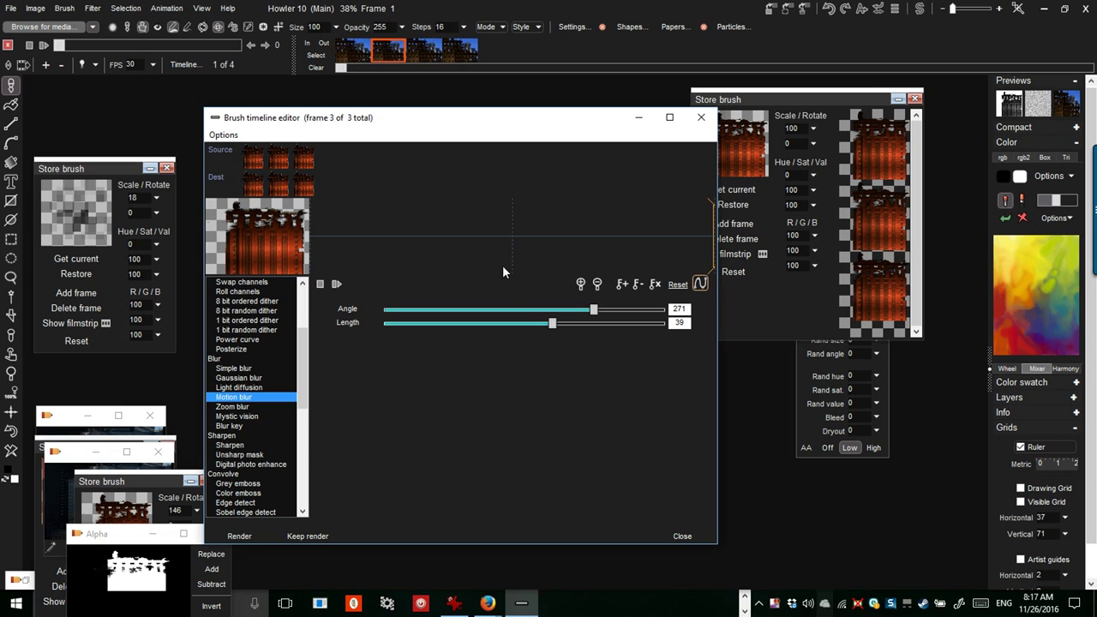
{"action": "left_click", "coordinate": [241, 538]}
Use the rendered destination frames as the current brush and move the brush timeline editor clear of the canvas.
{"action": "left_click", "coordinate": [222, 135]}
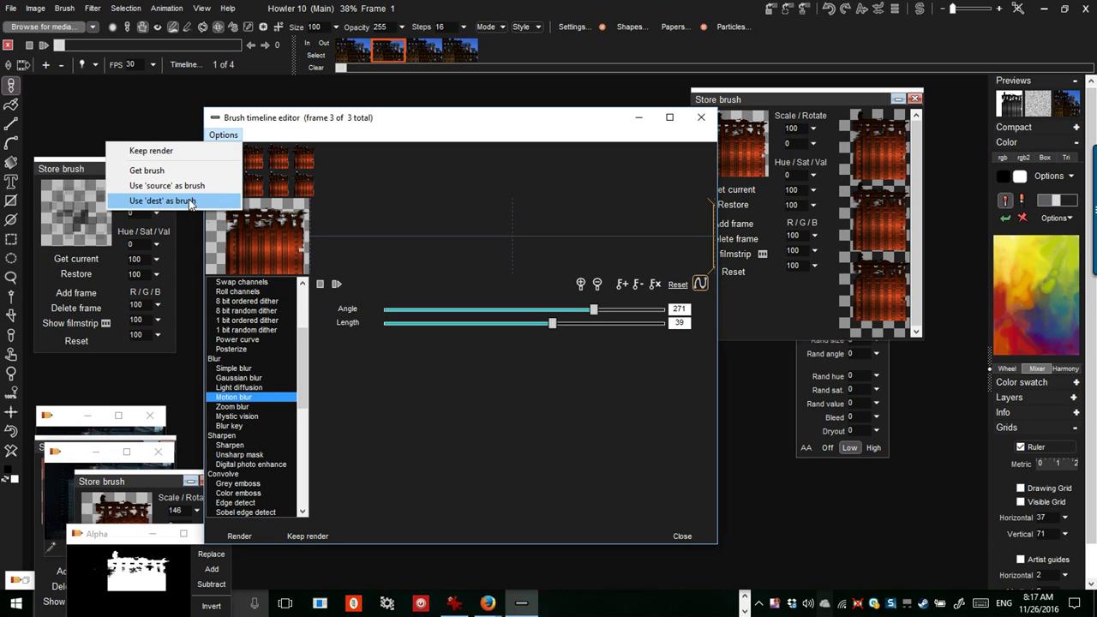
{"action": "left_click", "coordinate": [199, 203]}
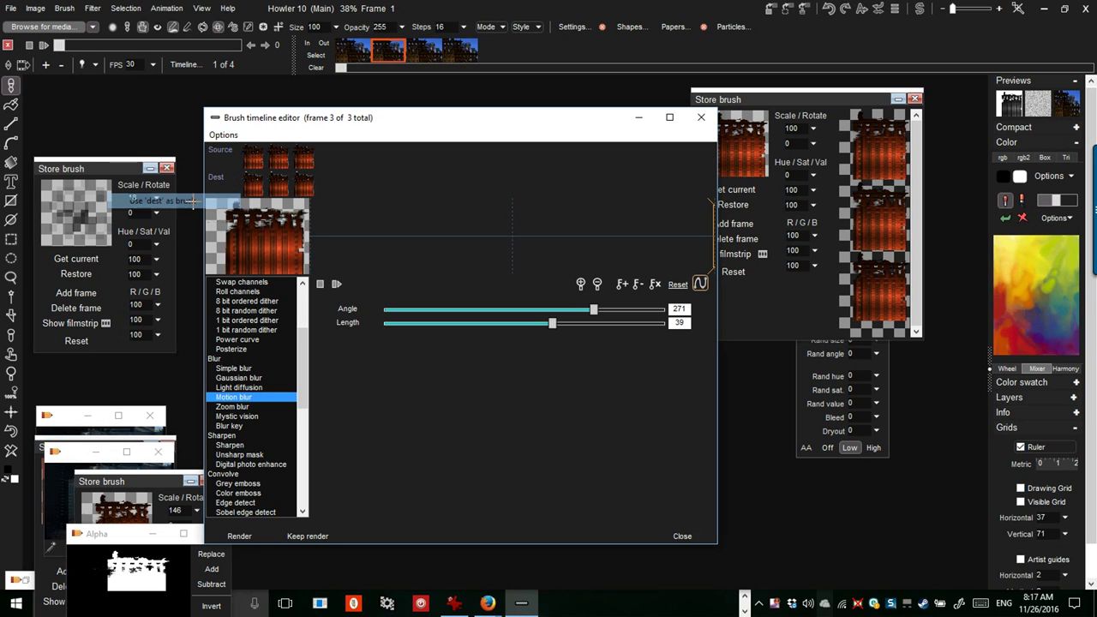
{"action": "mouse_move", "coordinate": [582, 120]}
{"action": "left_mouse_down"}
{"action": "mouse_move", "coordinate": [529, 133]}
{"action": "mouse_move", "coordinate": [576, 150]}
{"action": "left_mouse_up"}
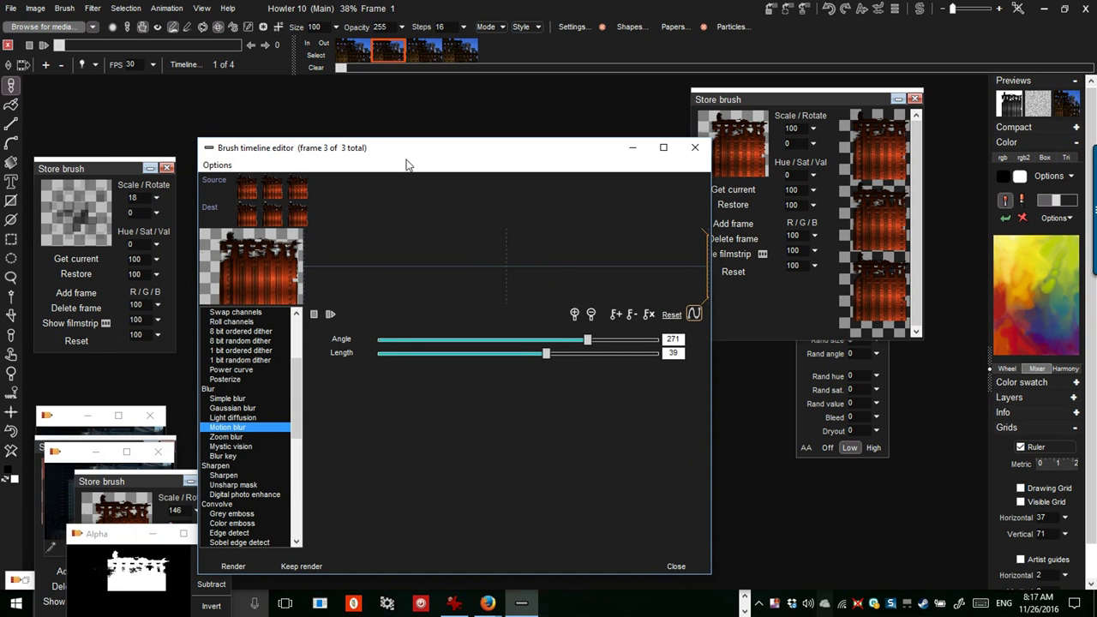
{"action": "mouse_move", "coordinate": [419, 154]}
{"action": "left_mouse_down"}
{"action": "mouse_move", "coordinate": [533, 398]}
{"action": "mouse_move", "coordinate": [549, 512]}
{"action": "mouse_move", "coordinate": [467, 501]}
{"action": "mouse_move", "coordinate": [410, 529]}
{"action": "left_mouse_up"}
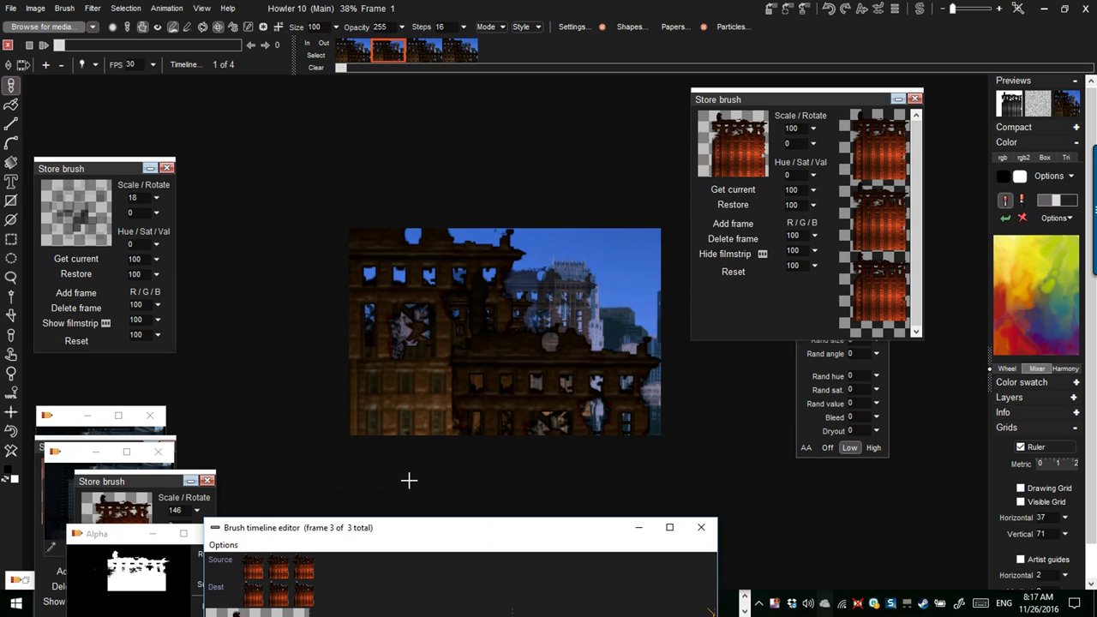
{"action": "left_click_drag", "start_coordinate": [351, 531], "coordinate": [442, 527]}
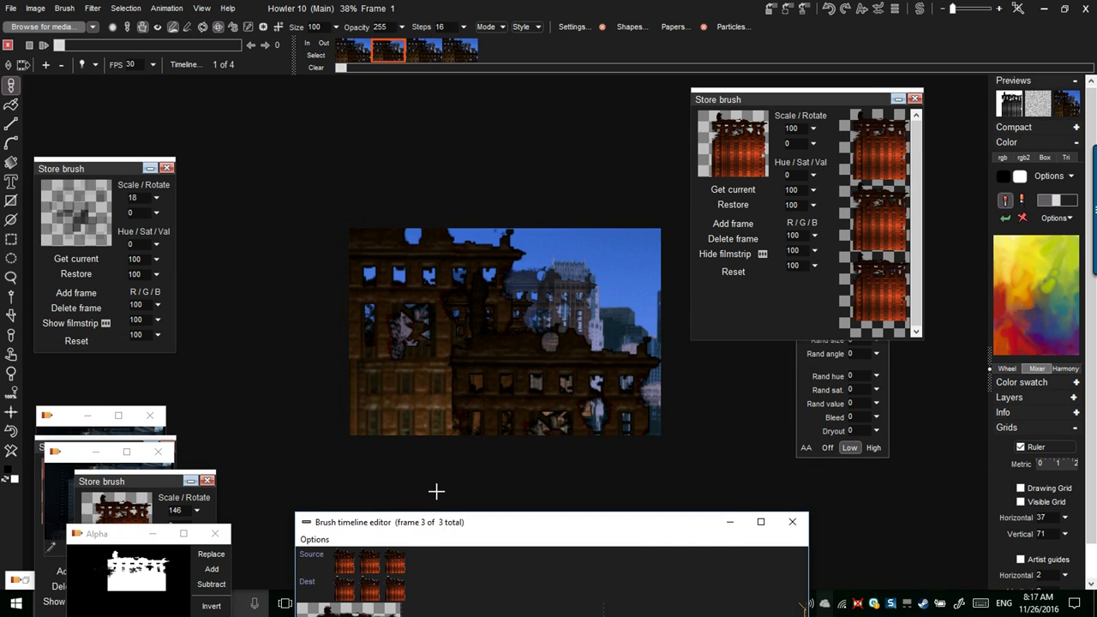
Paint freehand strokes of the motion-blurred building brush across the skyline in the current animation frame.
{"action": "mouse_move", "coordinate": [443, 326]}
{"action": "left_mouse_down"}
{"action": "mouse_move", "coordinate": [384, 357]}
{"action": "mouse_move", "coordinate": [573, 390]}
{"action": "mouse_move", "coordinate": [468, 366]}
{"action": "mouse_move", "coordinate": [433, 342]}
{"action": "mouse_move", "coordinate": [442, 326]}
{"action": "mouse_move", "coordinate": [485, 348]}
{"action": "left_mouse_up"}
{"action": "scroll", "coordinate": [486, 350], "scroll_direction": "up", "scroll_amount": 5}
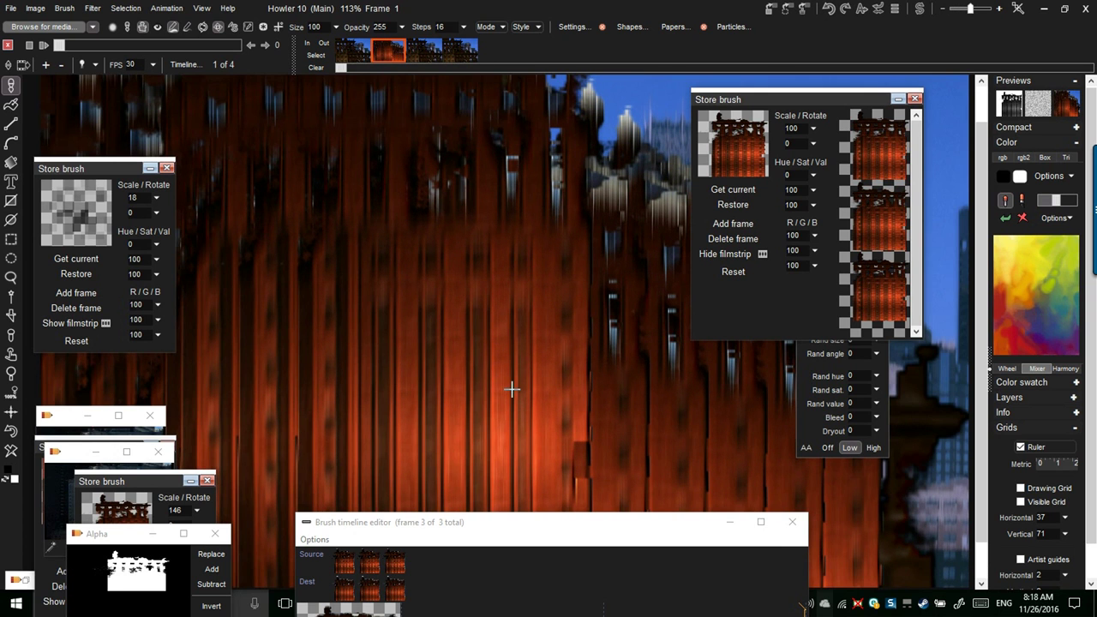
{"action": "mouse_move", "coordinate": [346, 380]}
{"action": "left_mouse_down"}
{"action": "mouse_move", "coordinate": [482, 392]}
{"action": "mouse_move", "coordinate": [486, 354]}
{"action": "mouse_move", "coordinate": [442, 237]}
{"action": "mouse_move", "coordinate": [414, 376]}
{"action": "mouse_move", "coordinate": [414, 390]}
{"action": "mouse_move", "coordinate": [439, 398]}
{"action": "mouse_move", "coordinate": [432, 505]}
{"action": "mouse_move", "coordinate": [495, 298]}
{"action": "mouse_move", "coordinate": [521, 289]}
{"action": "mouse_move", "coordinate": [539, 232]}
{"action": "mouse_move", "coordinate": [511, 443]}
{"action": "mouse_move", "coordinate": [461, 368]}
{"action": "mouse_move", "coordinate": [442, 315]}
{"action": "mouse_move", "coordinate": [551, 392]}
{"action": "mouse_move", "coordinate": [345, 246]}
{"action": "mouse_move", "coordinate": [303, 264]}
{"action": "left_mouse_up"}
{"action": "scroll", "coordinate": [439, 265], "scroll_direction": "down", "scroll_amount": 5}
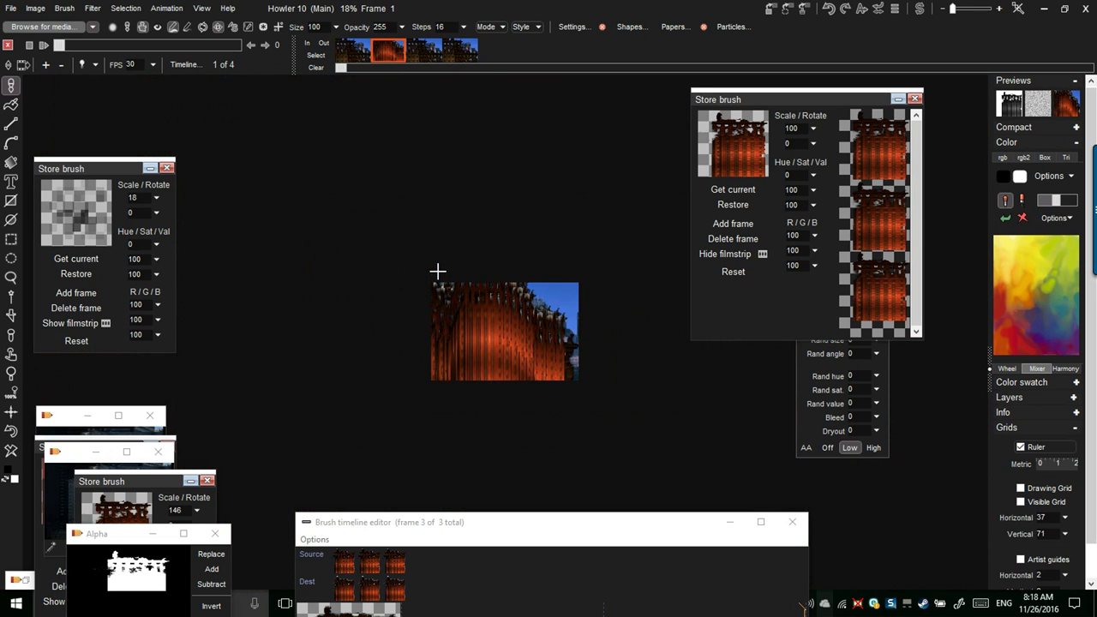
{"action": "scroll", "coordinate": [437, 271], "scroll_direction": "up", "scroll_amount": 3}
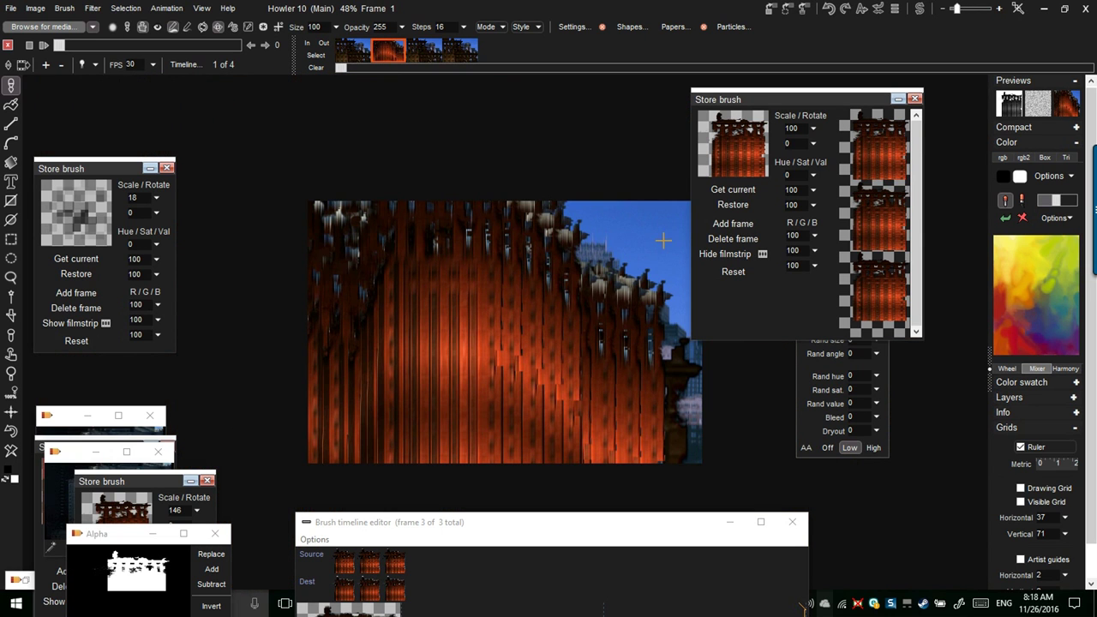